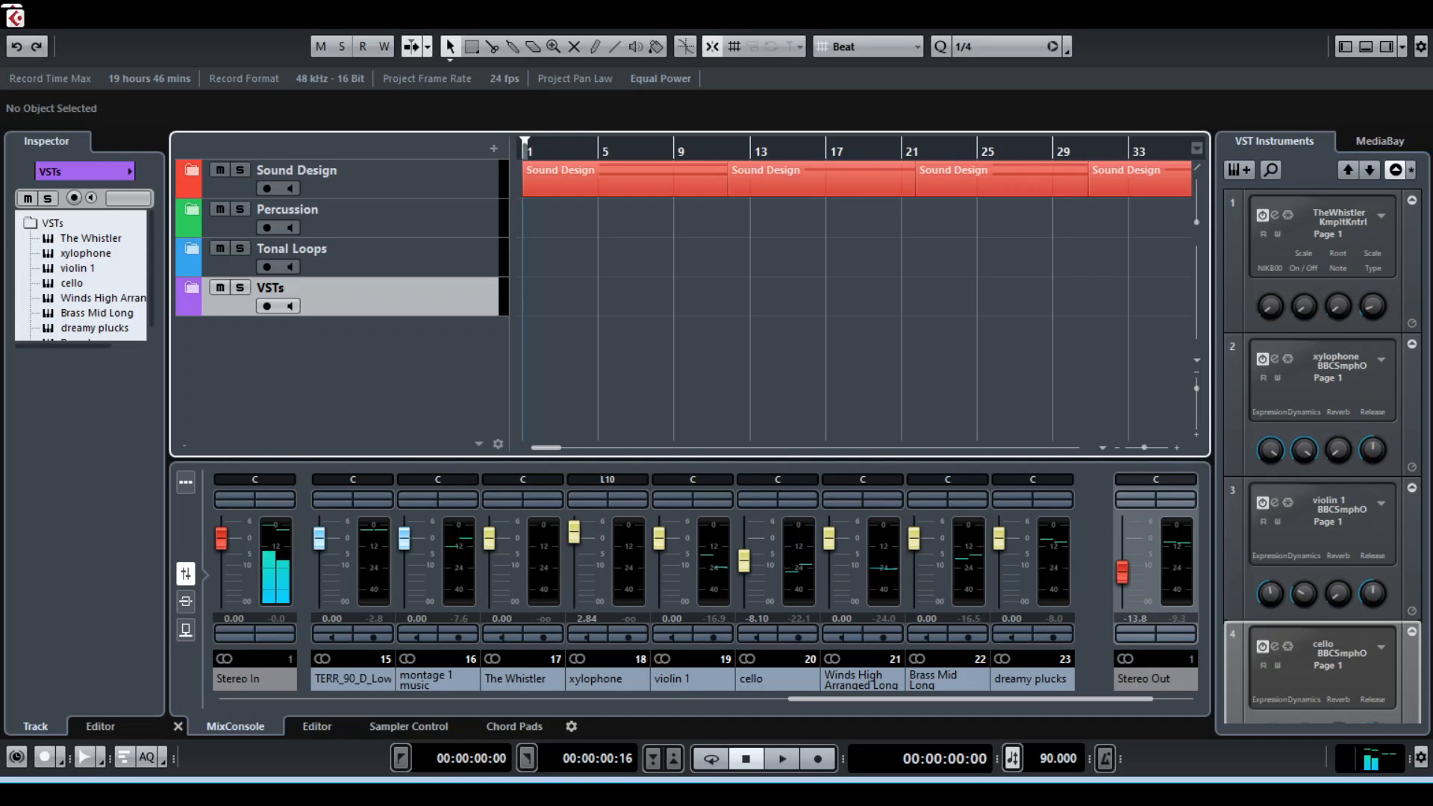
# Show the whole arrangement and check its duration by switching the ruler to timecode and back to bars and beats
pyautogui.press('g')
pyautogui.press('g')
pyautogui.press('g')
pyautogui.press('g')
pyautogui.press('g')
pyautogui.press('g')
pyautogui.press('g')
pyautogui.press('g')
pyautogui.press('g')
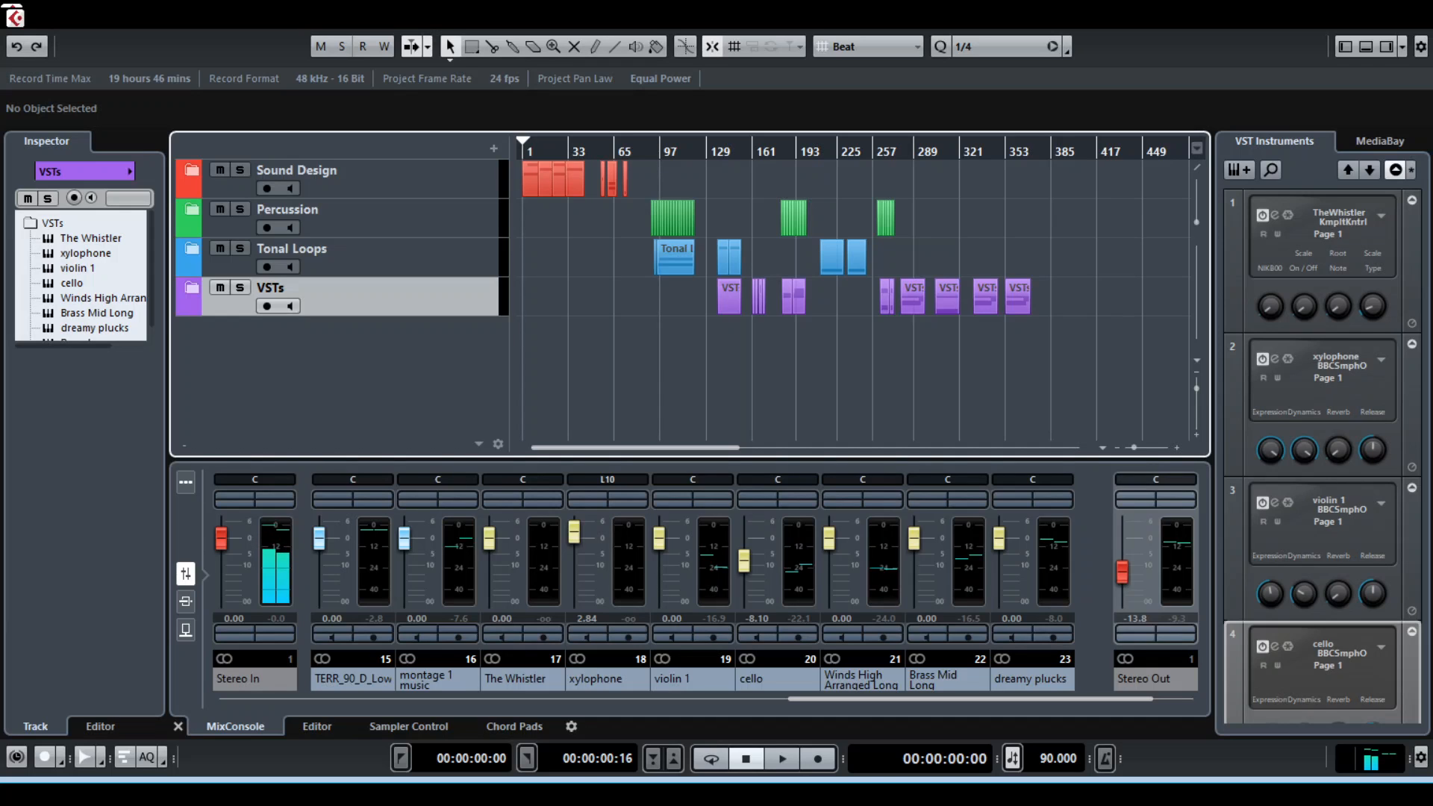
pyautogui.click(1228, 196)
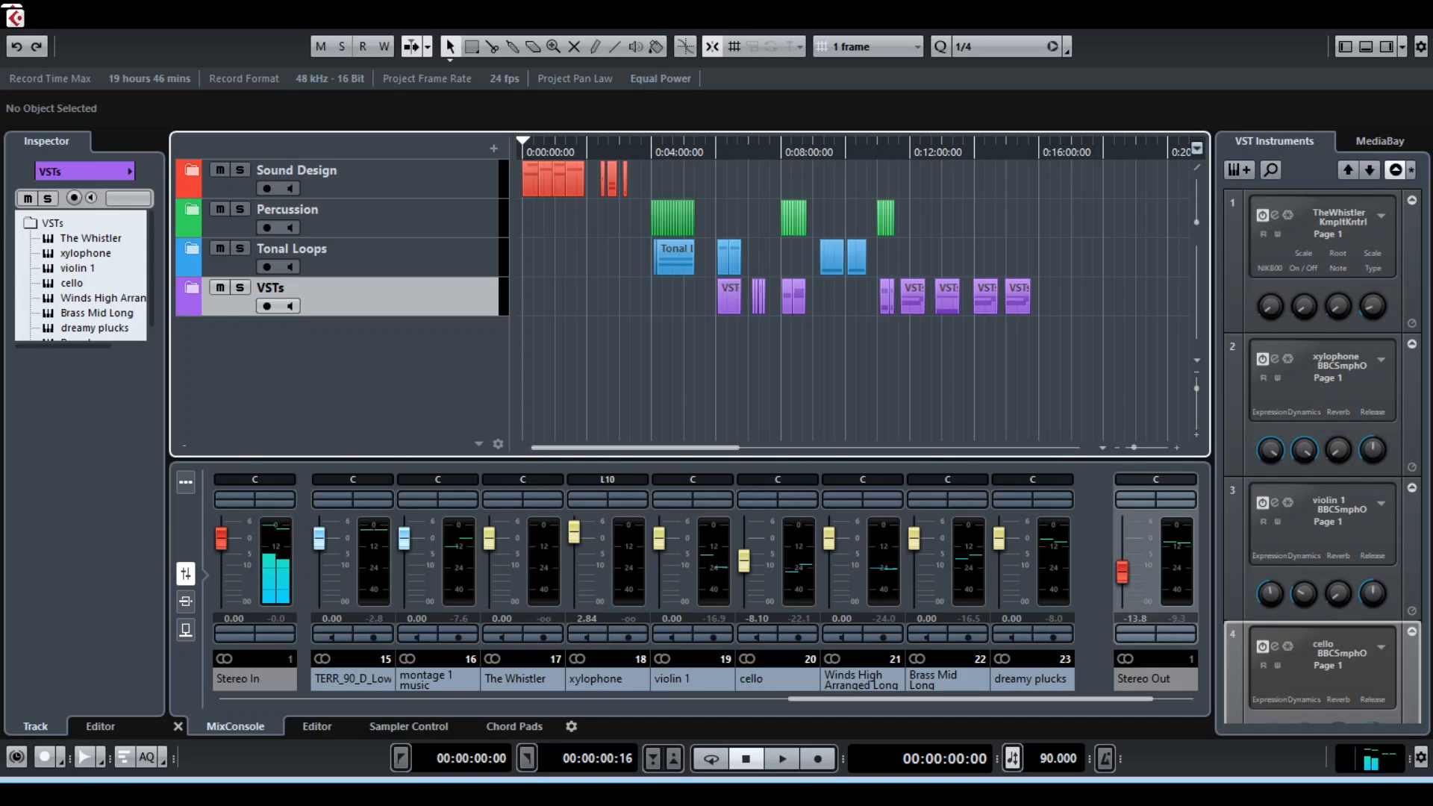
pyautogui.click(1197, 149)
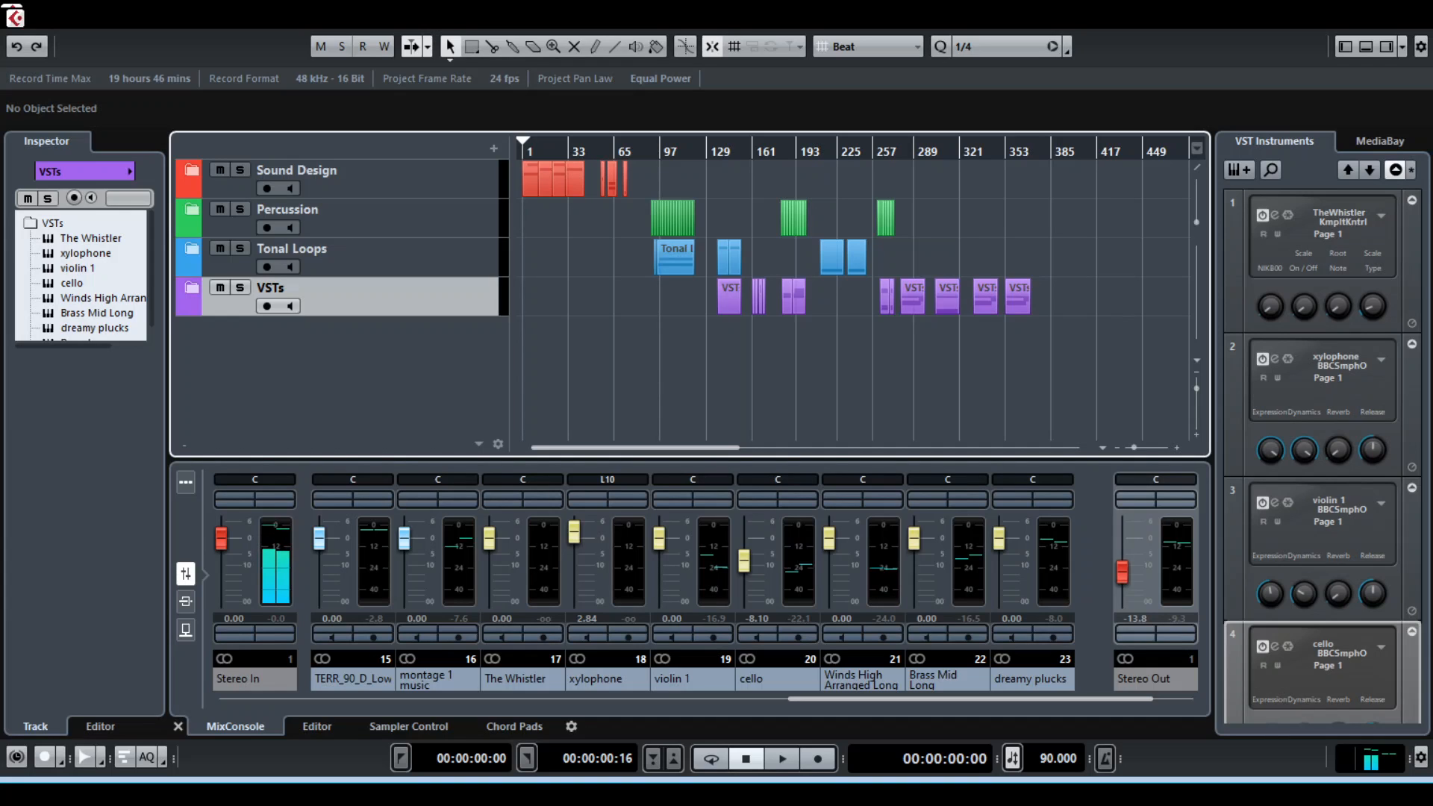
# Examine the layout of the four folder tracks along the timeline at different zoom levels
pyautogui.press('h')
pyautogui.press('h')
pyautogui.press('h')
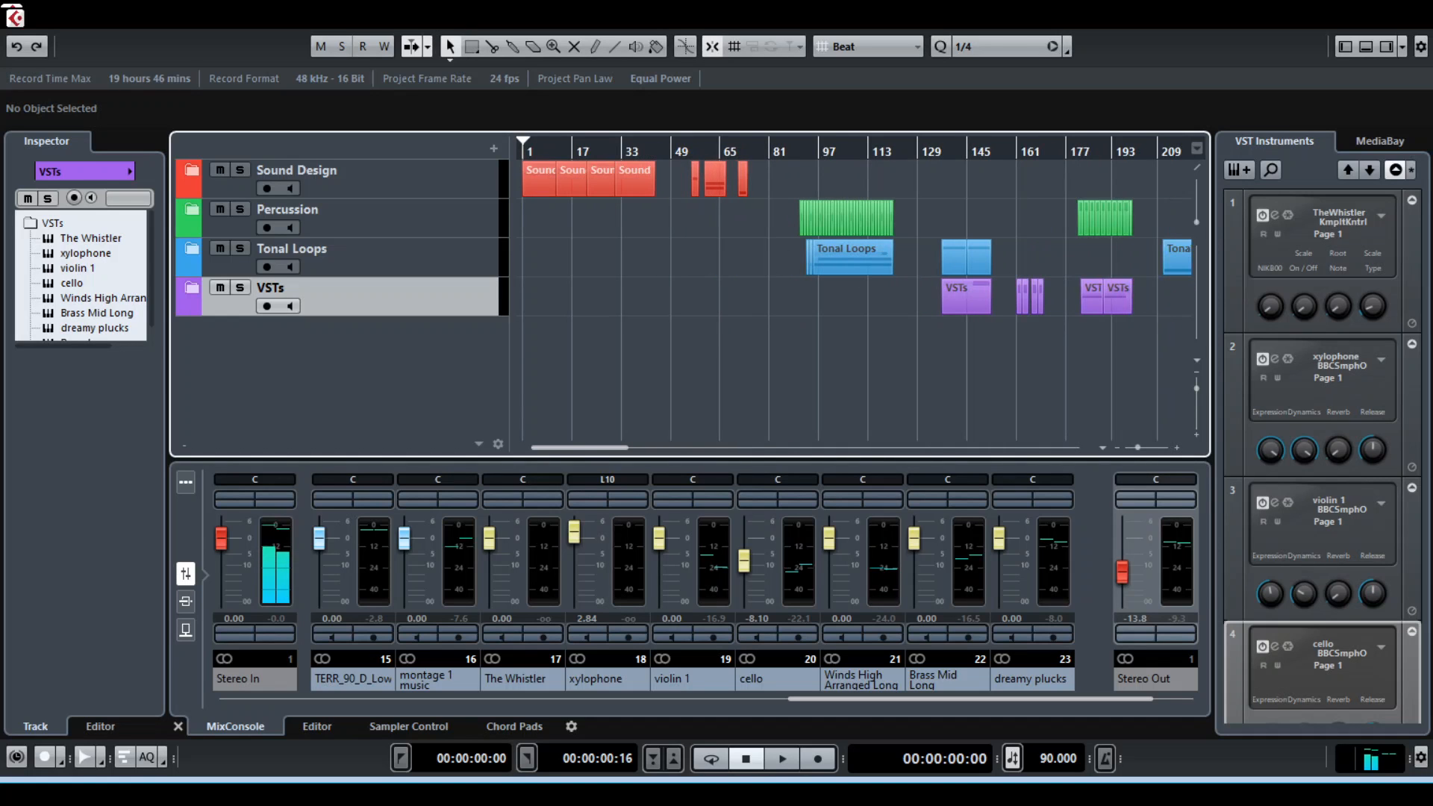
pyautogui.press('h')
pyautogui.press('h')
pyautogui.press('g')
pyautogui.press('g')
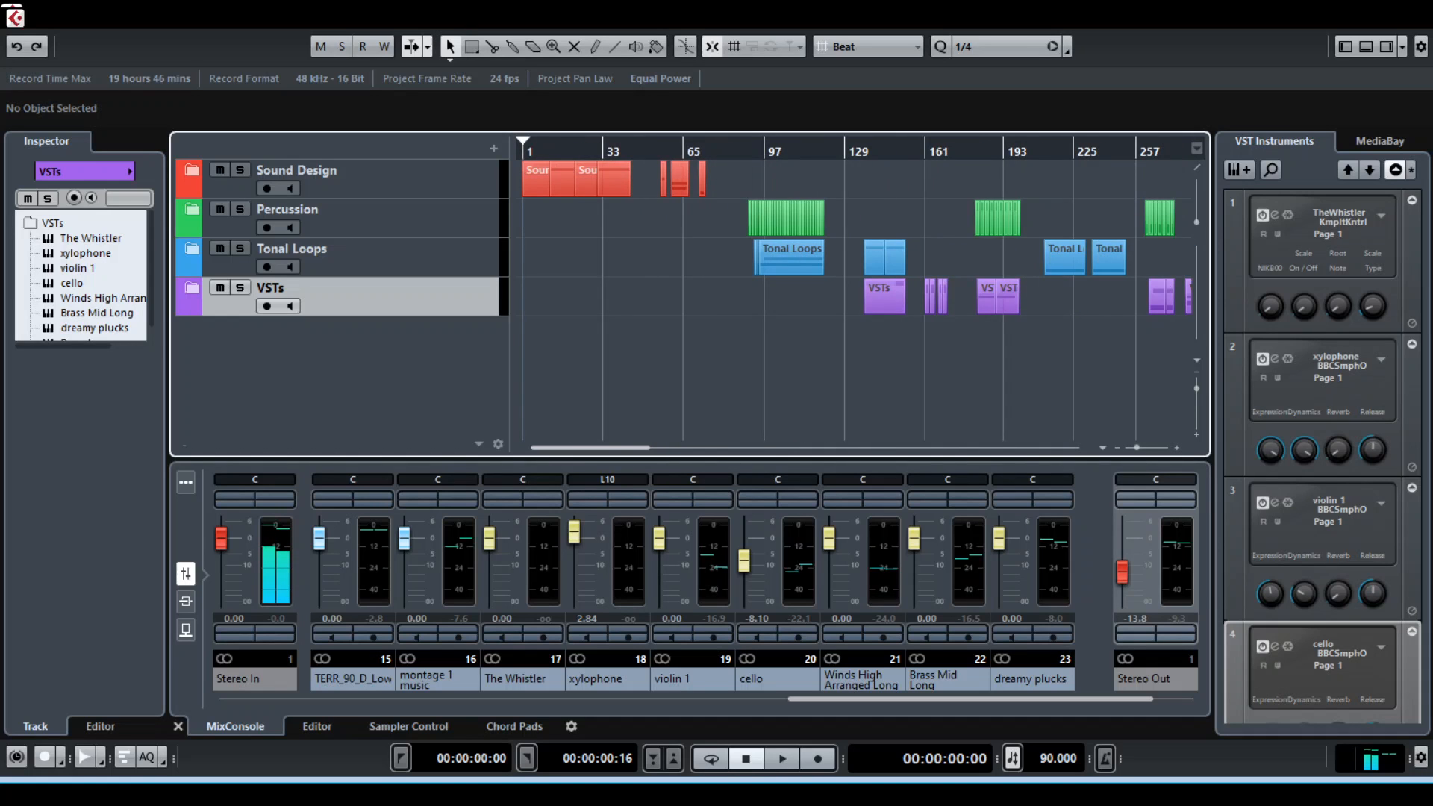
pyautogui.press('h')
pyautogui.press('h')
pyautogui.press('g')
pyautogui.press('g')
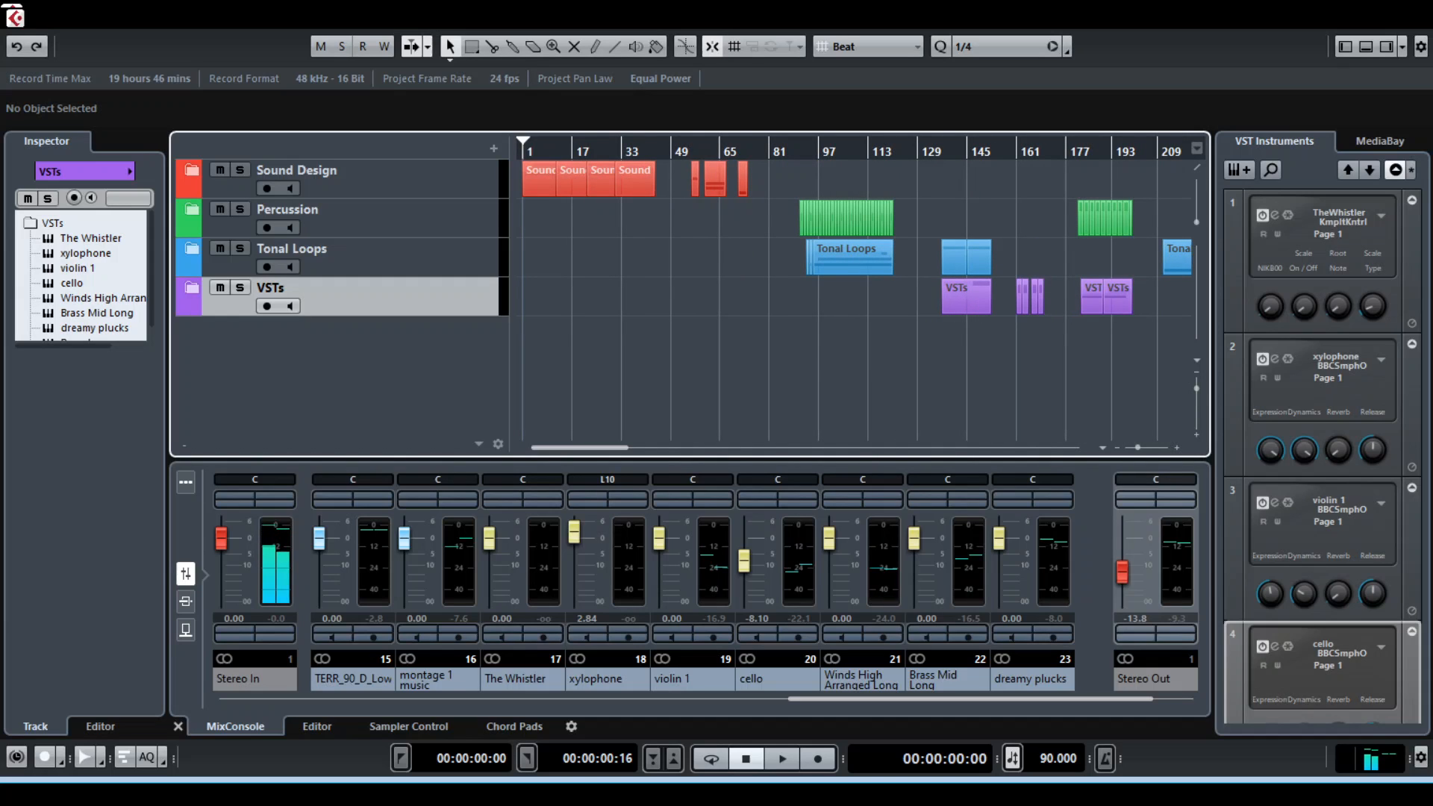
# Select the Sound Design, Percussion, Tonal Loops and VSTs folder tracks one after another, ending on Sound Design
pyautogui.click(373, 179)
pyautogui.click(373, 218)
pyautogui.click(374, 257)
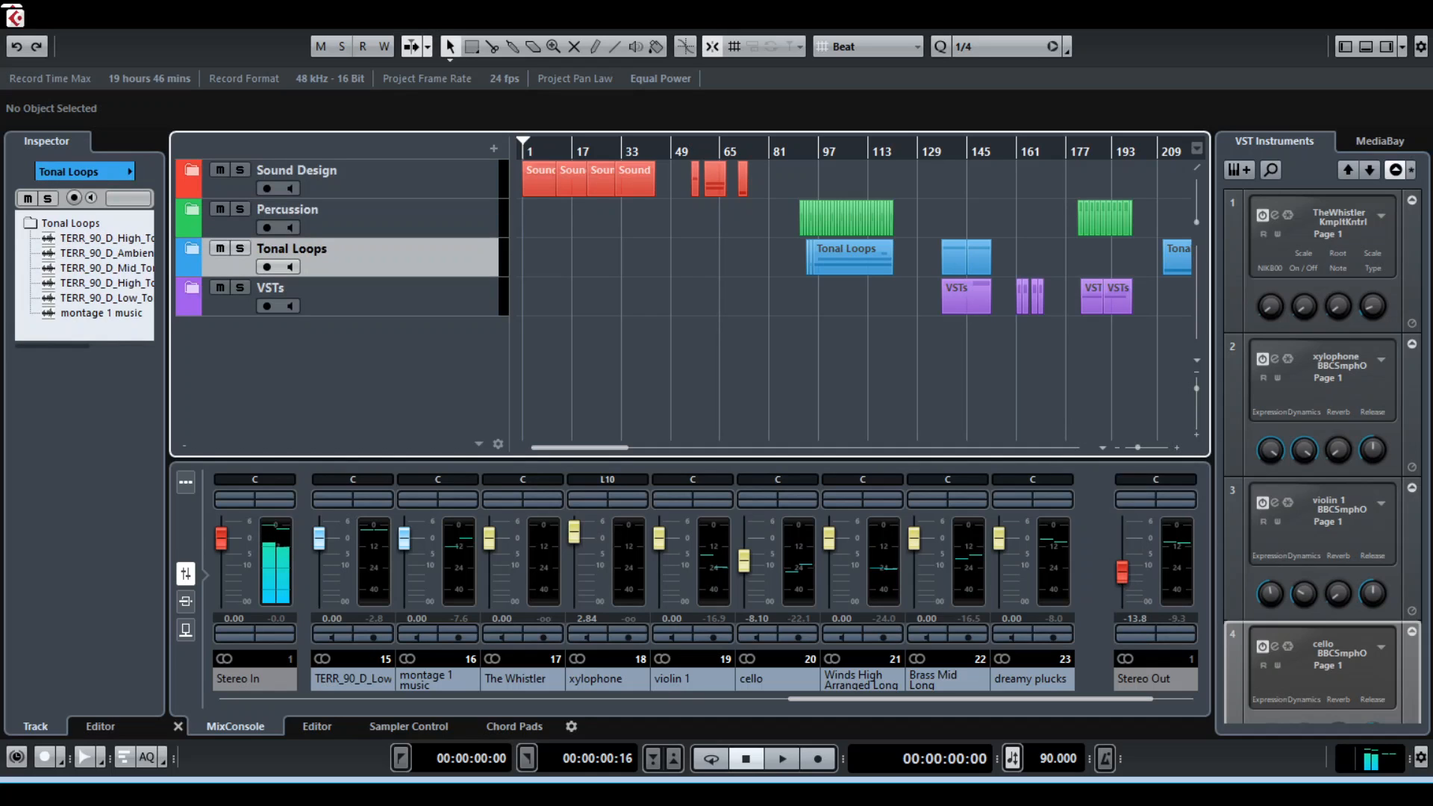
pyautogui.click(373, 297)
pyautogui.click(374, 179)
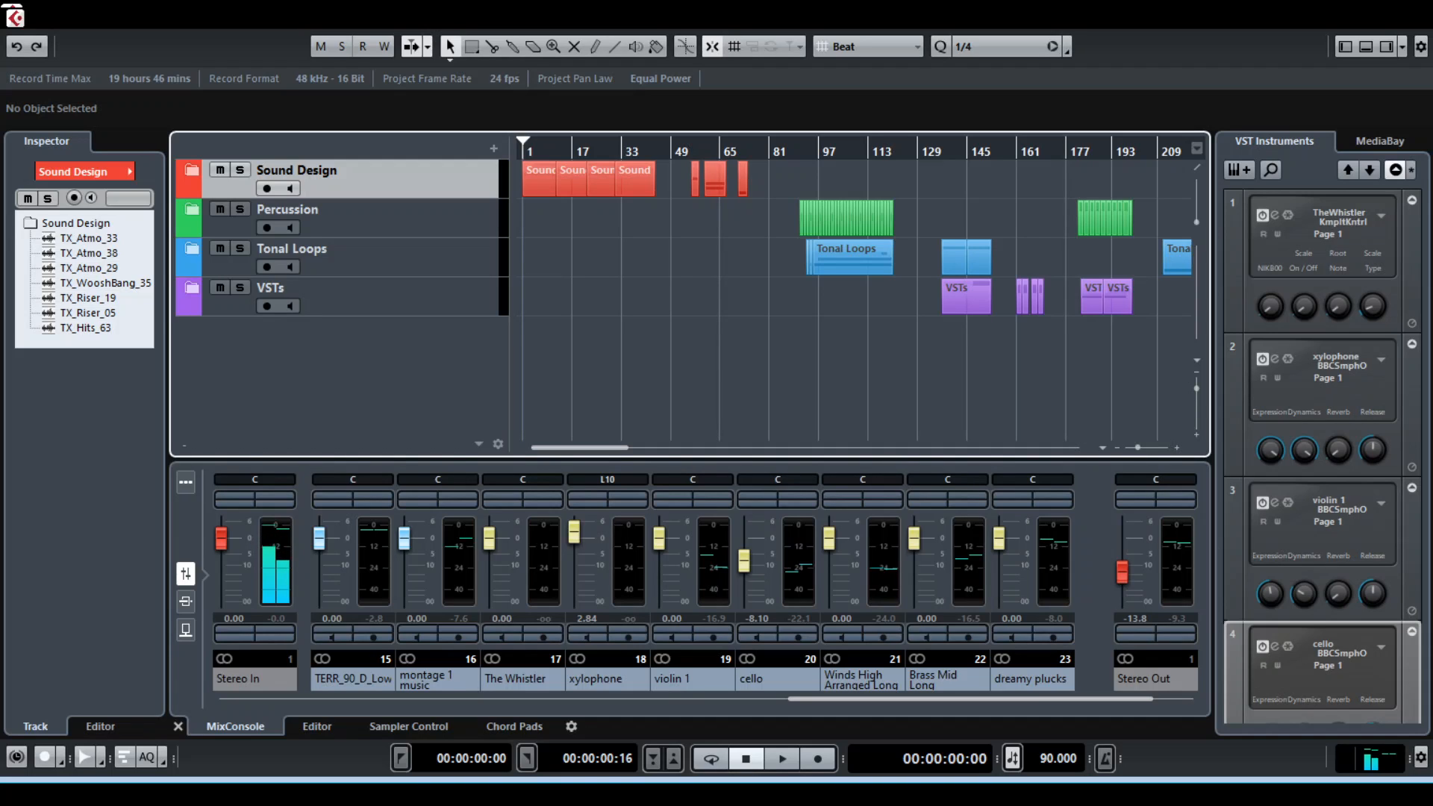
# Expand the Percussion folder, select its soul groove 01 instrument track, and collapse the folder
pyautogui.click(191, 209)
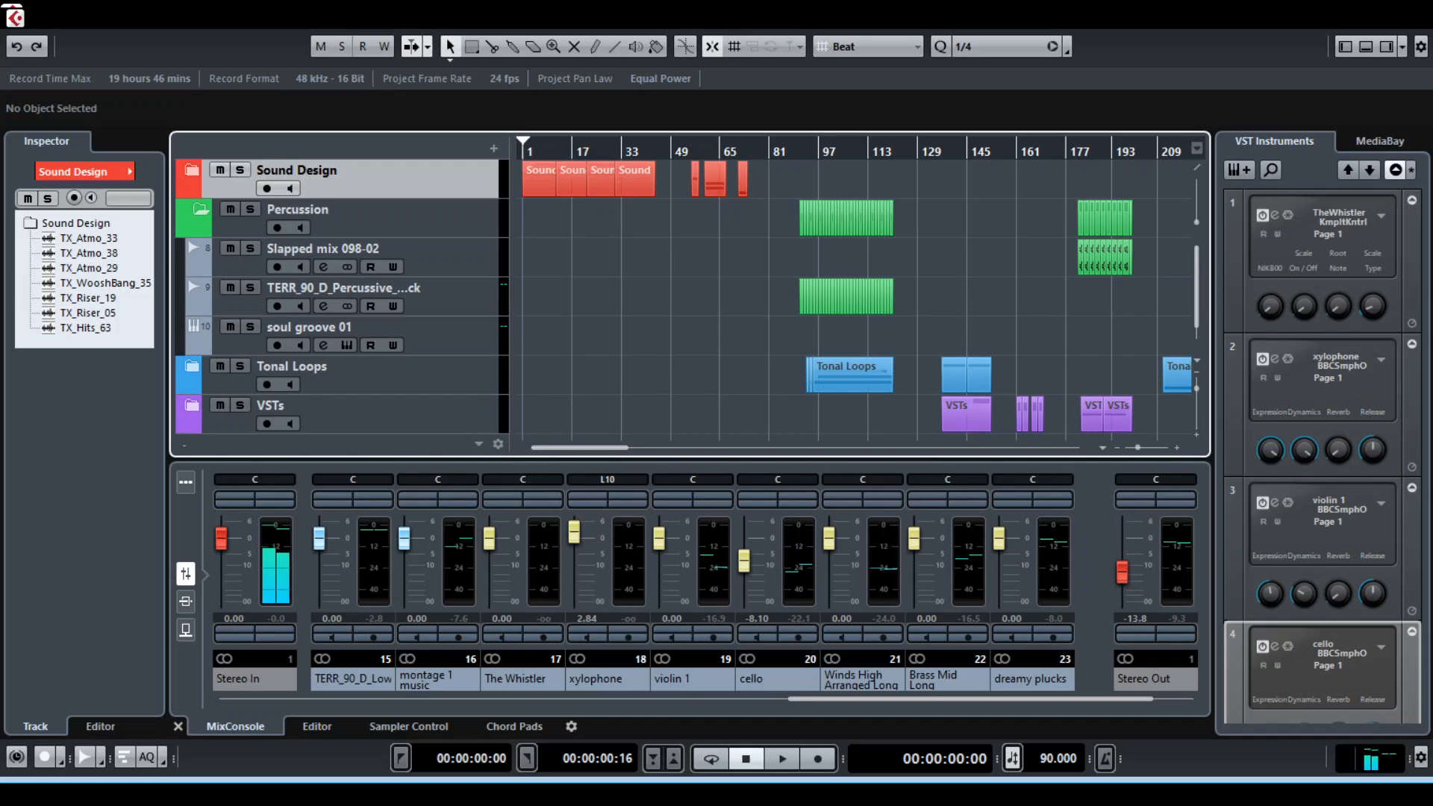
pyautogui.click(309, 327)
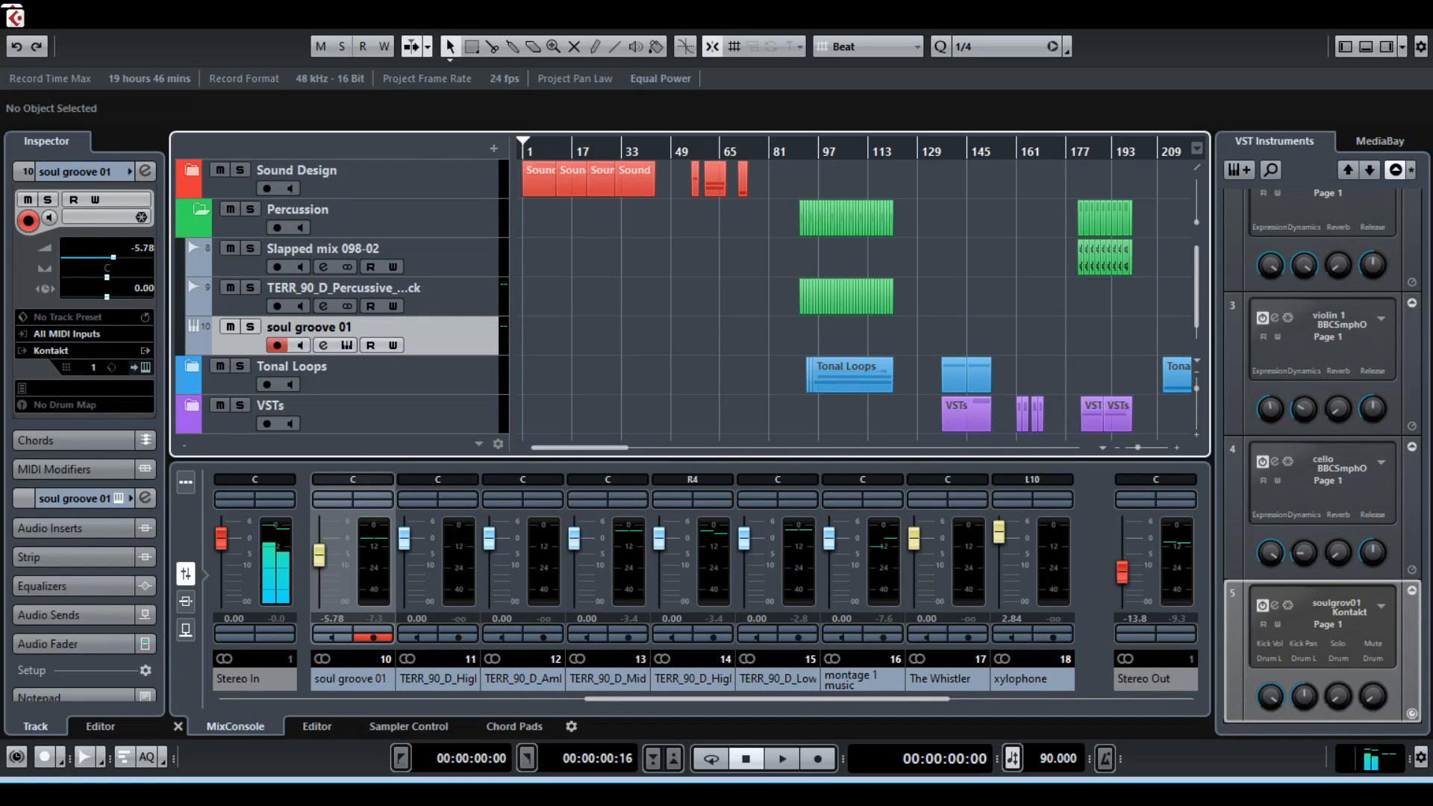
pyautogui.click(198, 209)
# Expand the VSTs folder, look through its instrument tracks down to Brass Low, and collapse it
pyautogui.click(192, 287)
pyautogui.scroll(-5, 344, 321)
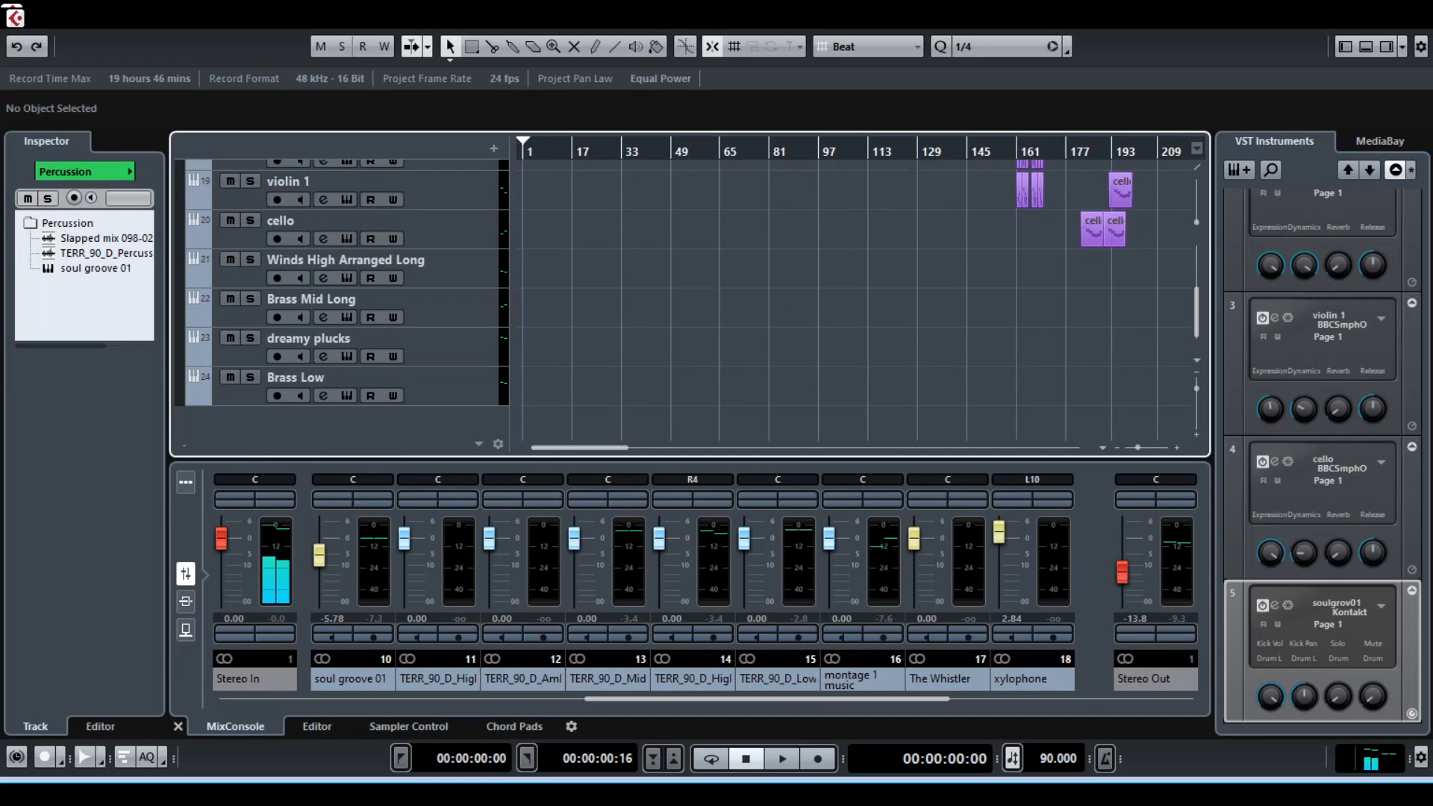
pyautogui.scroll(5, 343, 321)
pyautogui.click(200, 288)
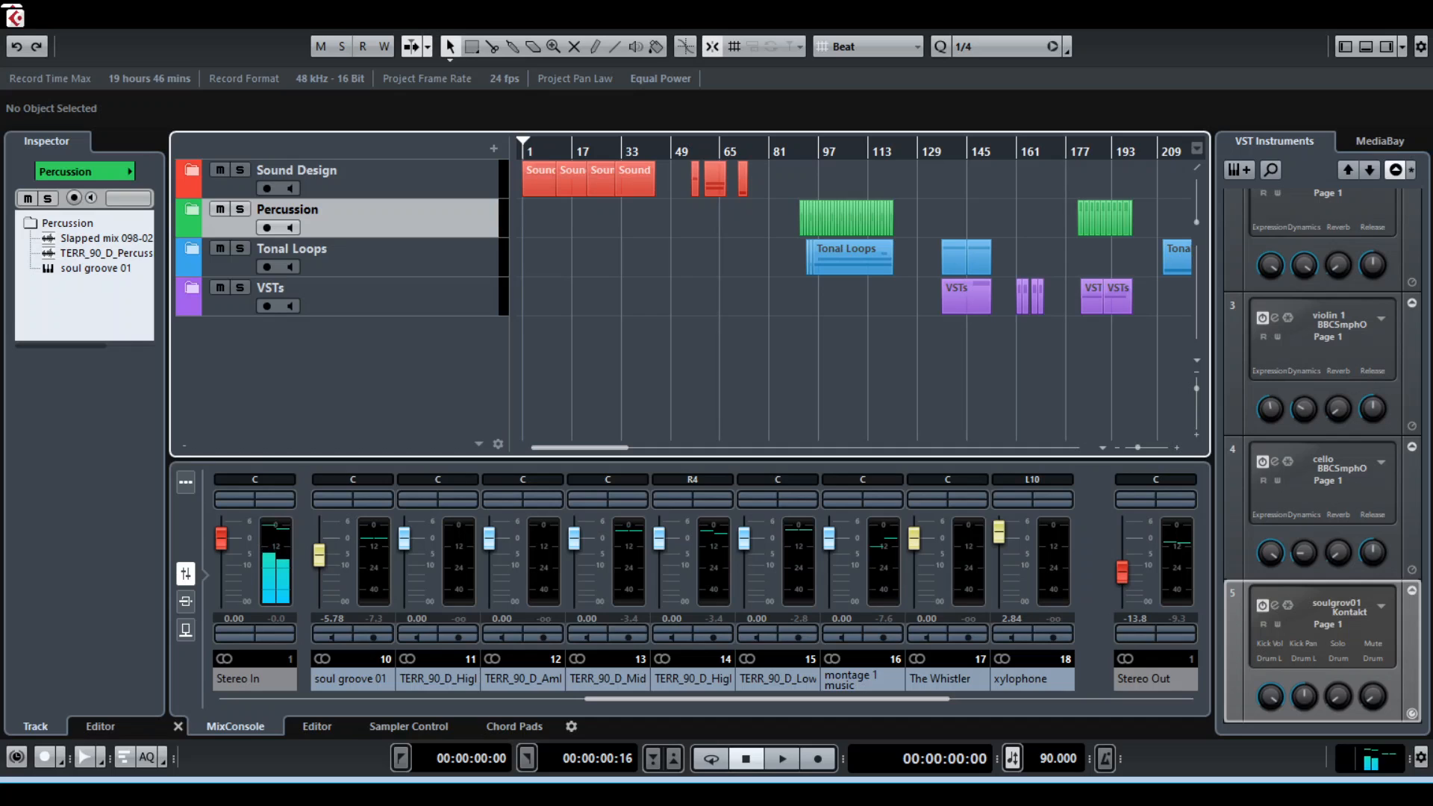
# Expand the Sound Design folder and examine its atmosphere, woosh, riser and hit tracks in the opening bars
pyautogui.click(192, 210)
pyautogui.click(192, 209)
pyautogui.press('h')
pyautogui.press('h')
pyautogui.press('h')
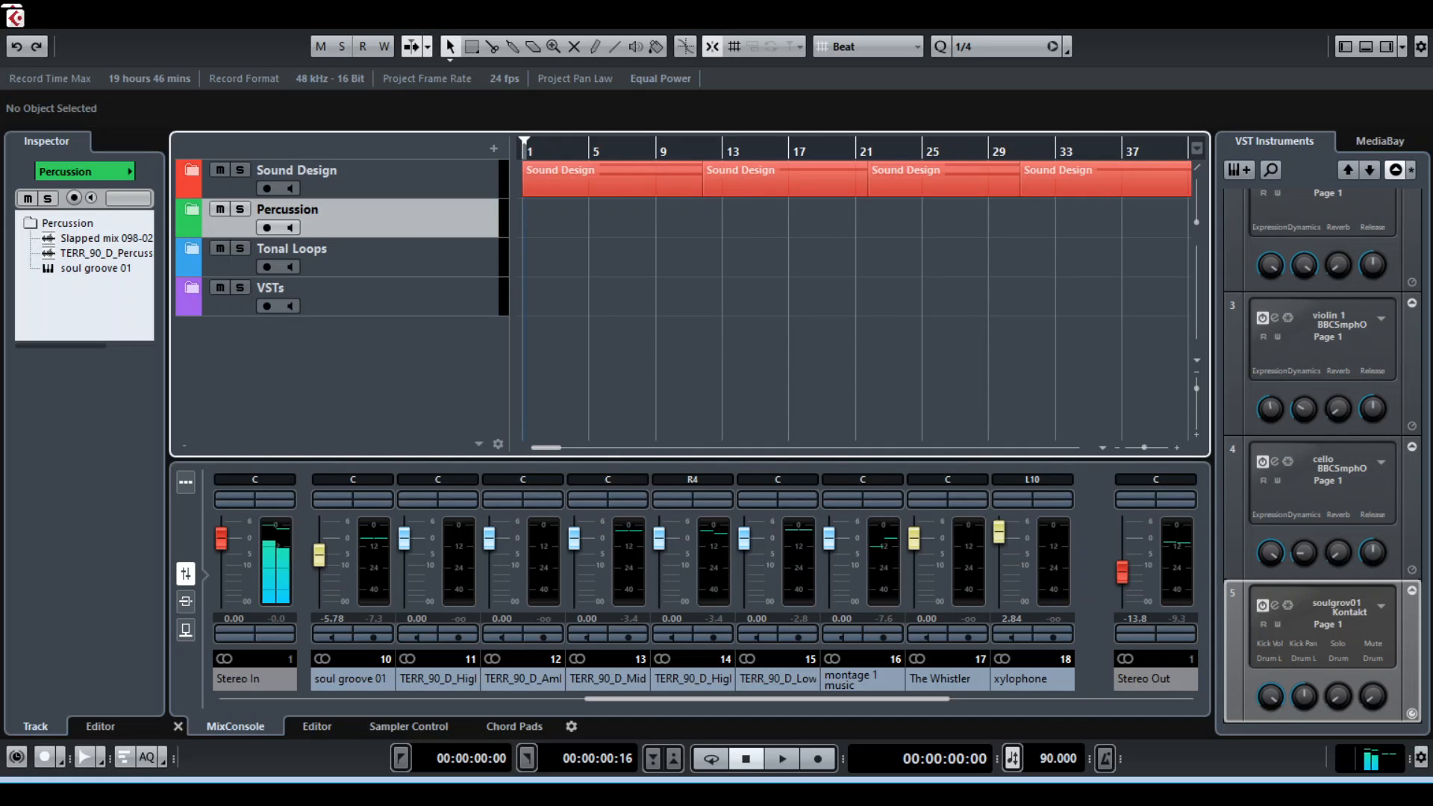
pyautogui.click(192, 170)
pyautogui.click(373, 172)
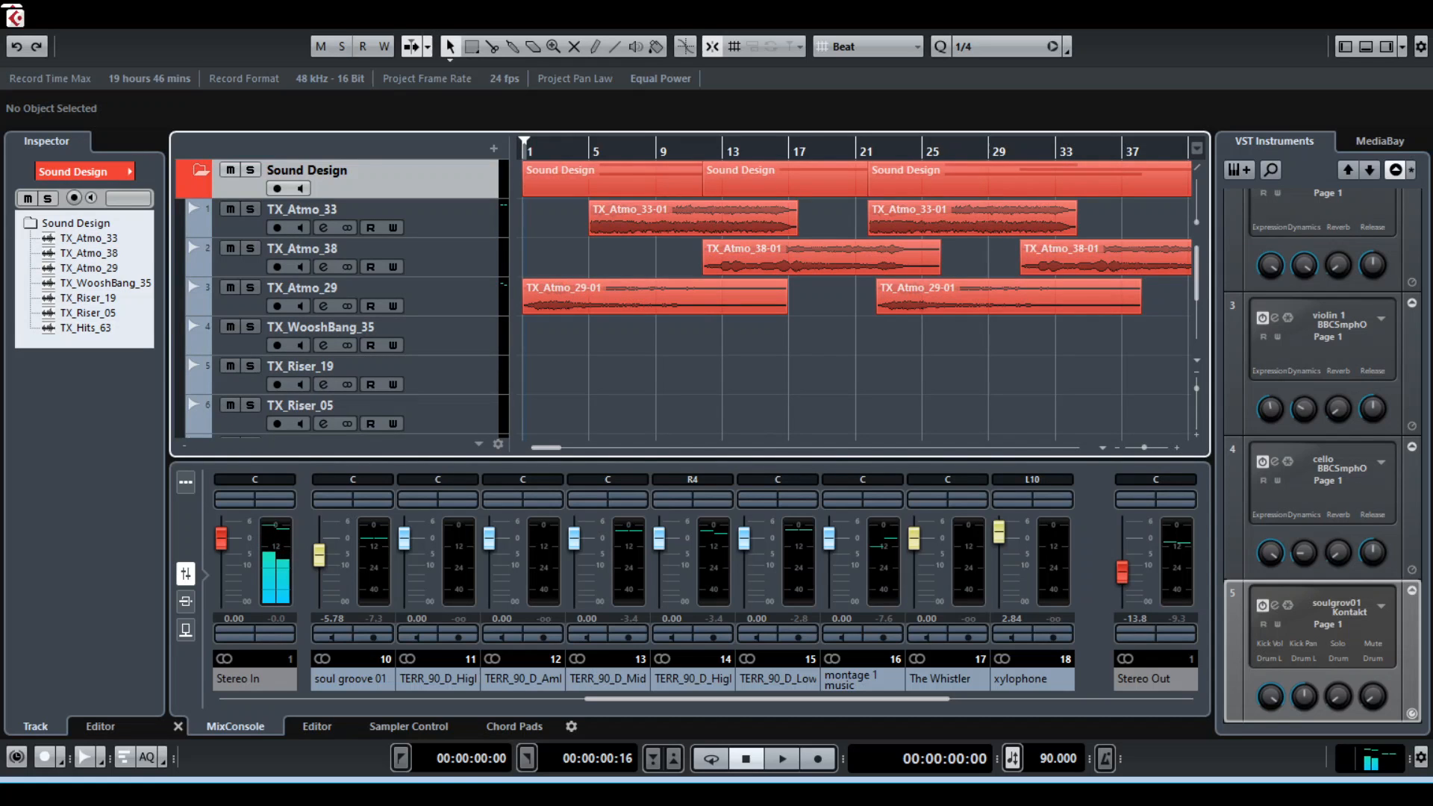
pyautogui.scroll(-3, 373, 298)
pyautogui.scroll(3, 373, 299)
pyautogui.click(192, 170)
pyautogui.click(192, 170)
pyautogui.scroll(-3, 373, 299)
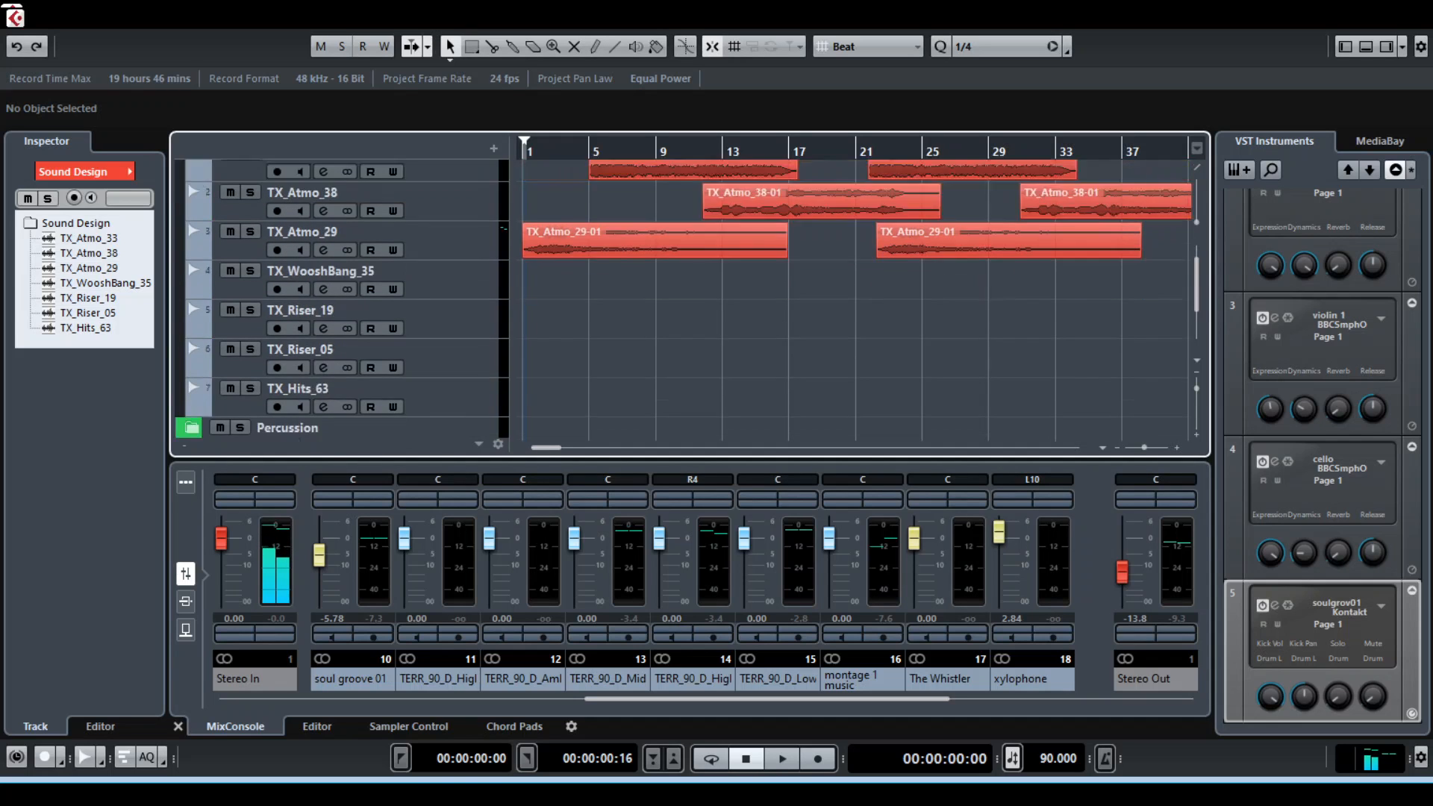
pyautogui.scroll(3, 373, 299)
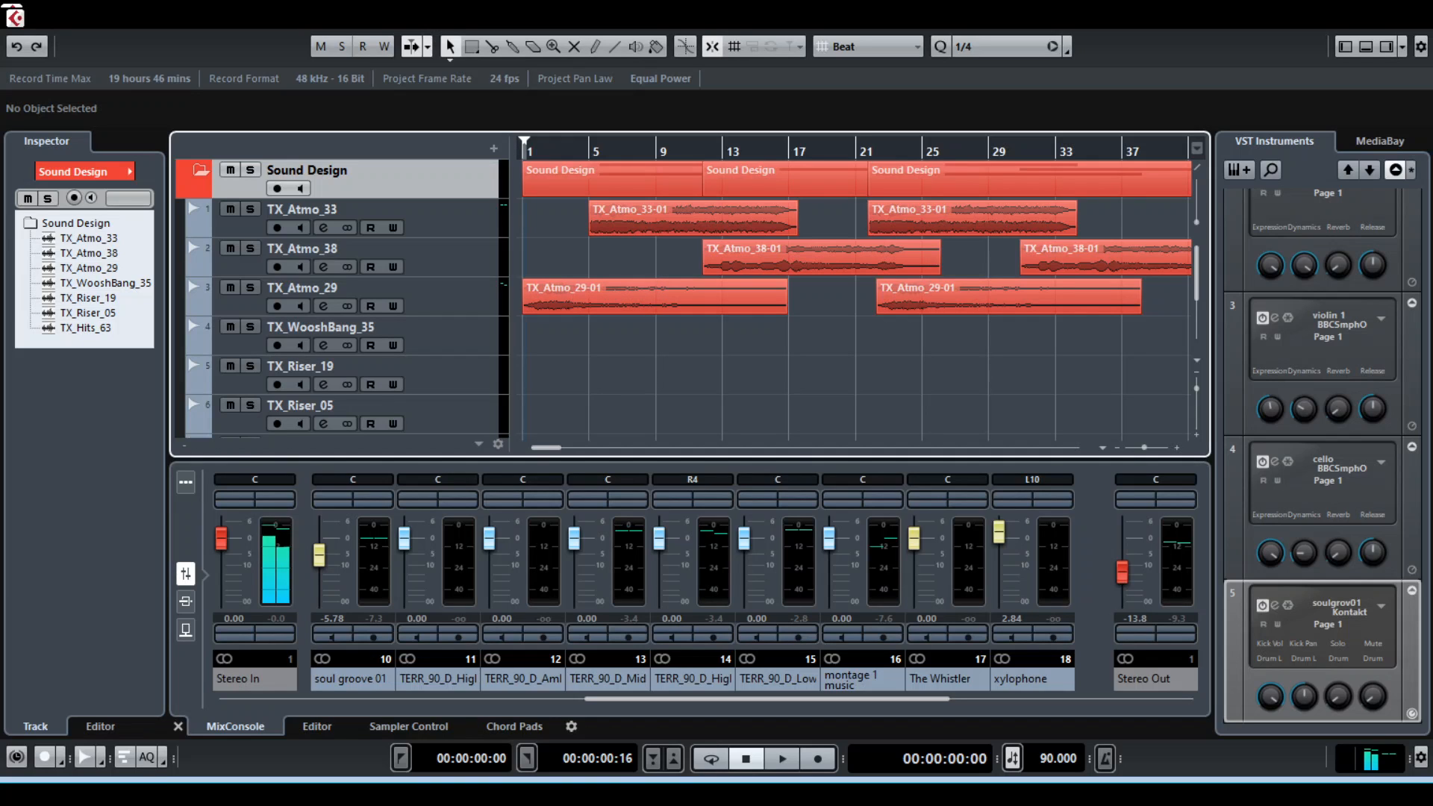
# Play the Sound Design section and follow its atmosphere, woosh, riser and hit clips along the timeline to about bar 77
pyautogui.press('space')
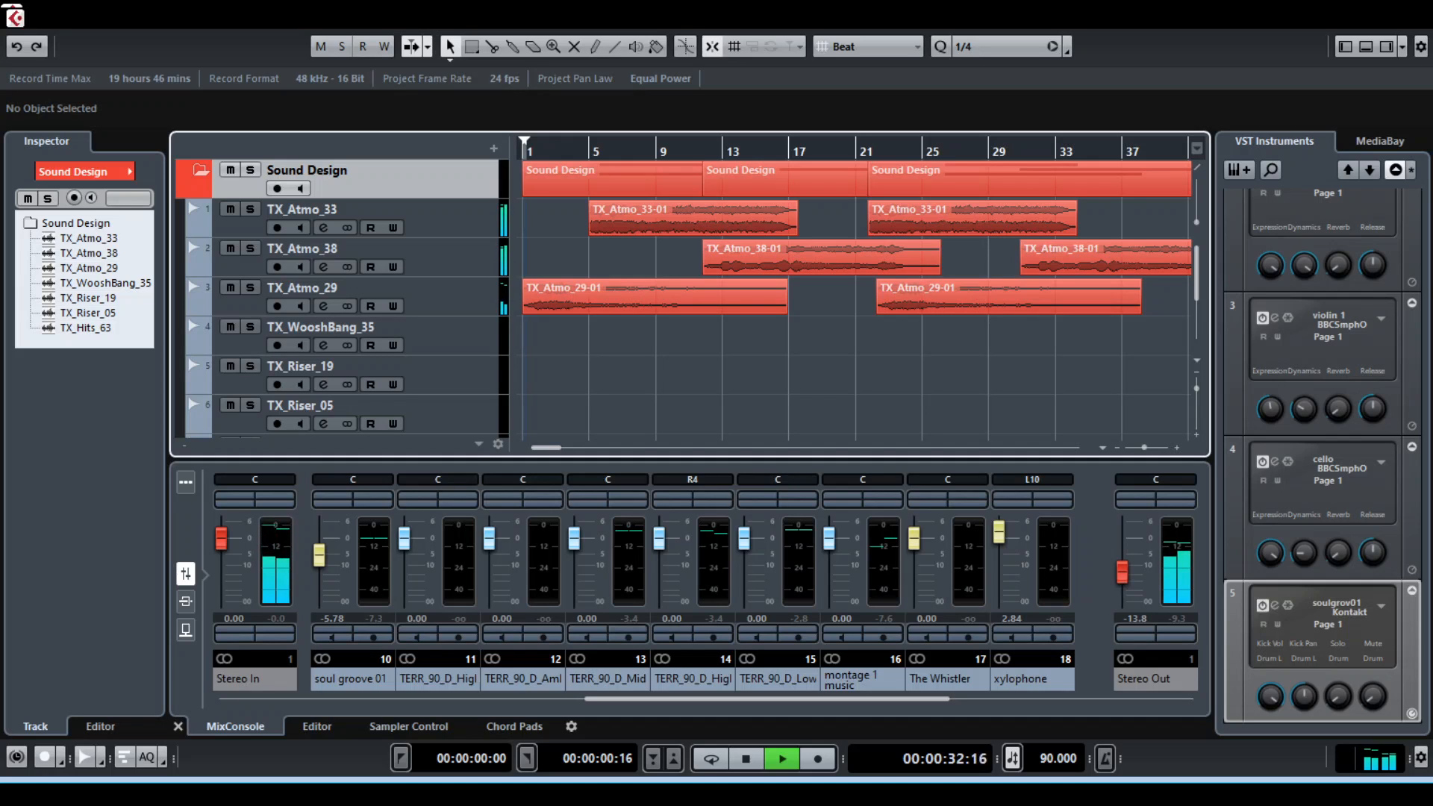
pyautogui.scroll(-2, 857, 299)
pyautogui.scroll(2, 857, 298)
pyautogui.hscroll(3, 857, 298)
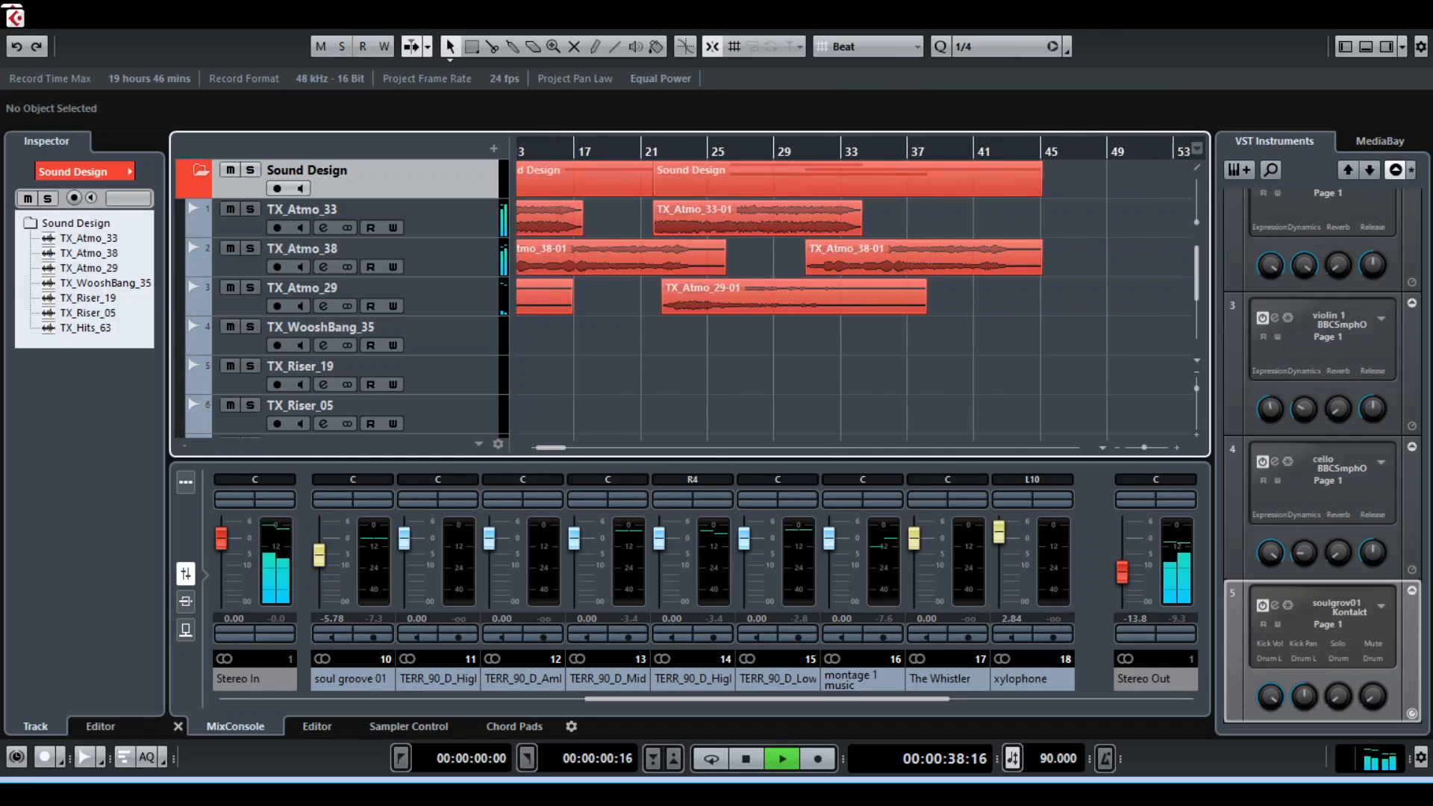
pyautogui.press('f')
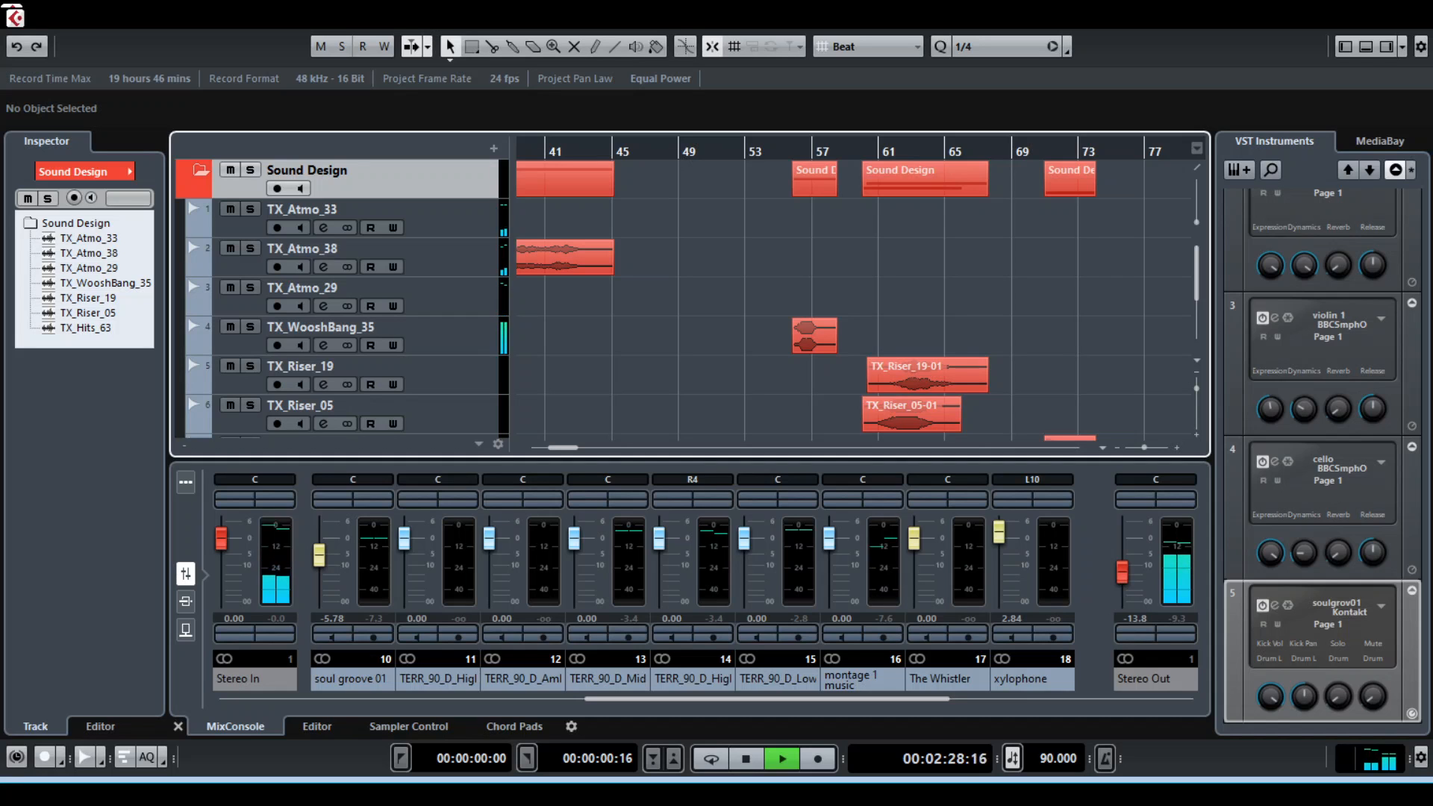
pyautogui.scroll(2, 336, 299)
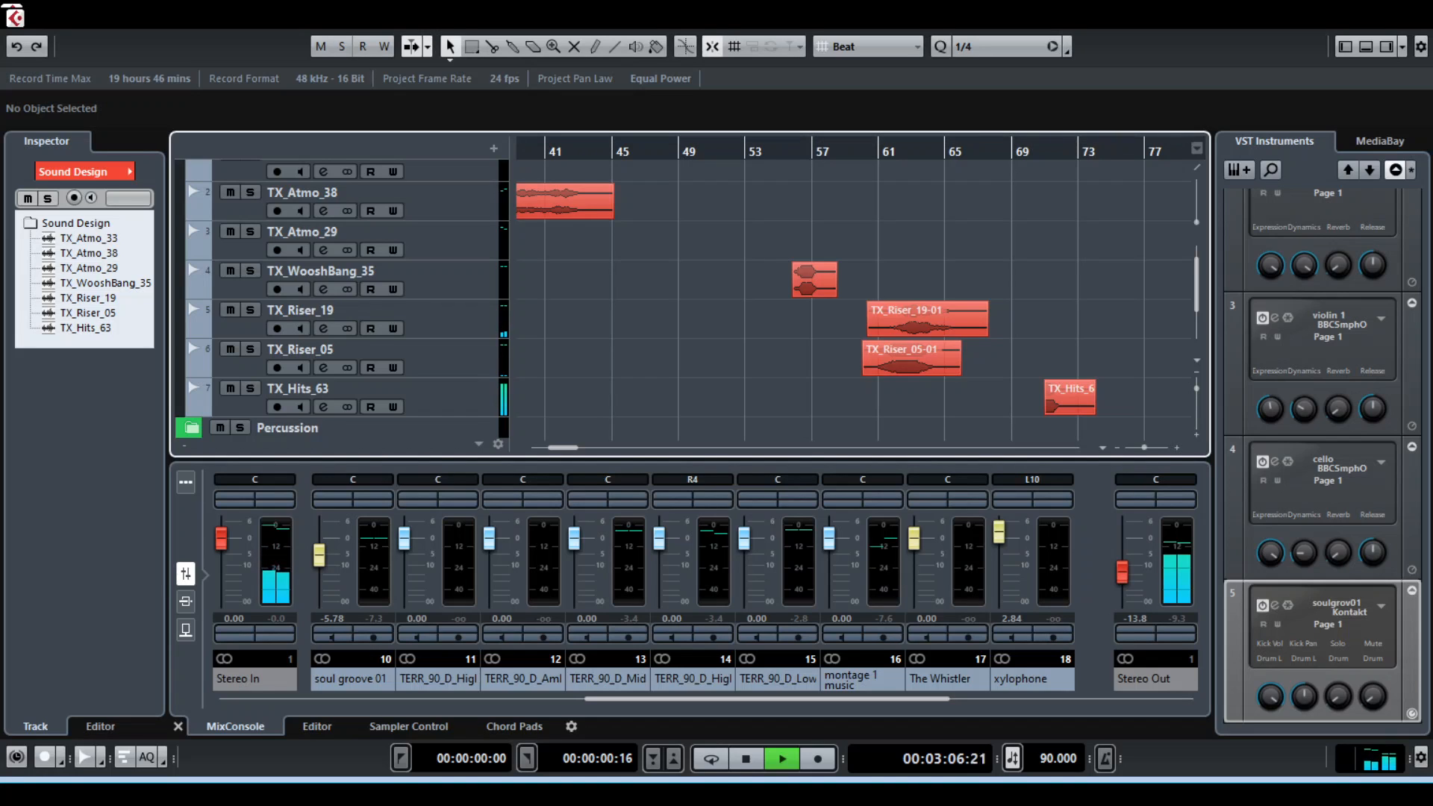
pyautogui.scroll(2, 343, 298)
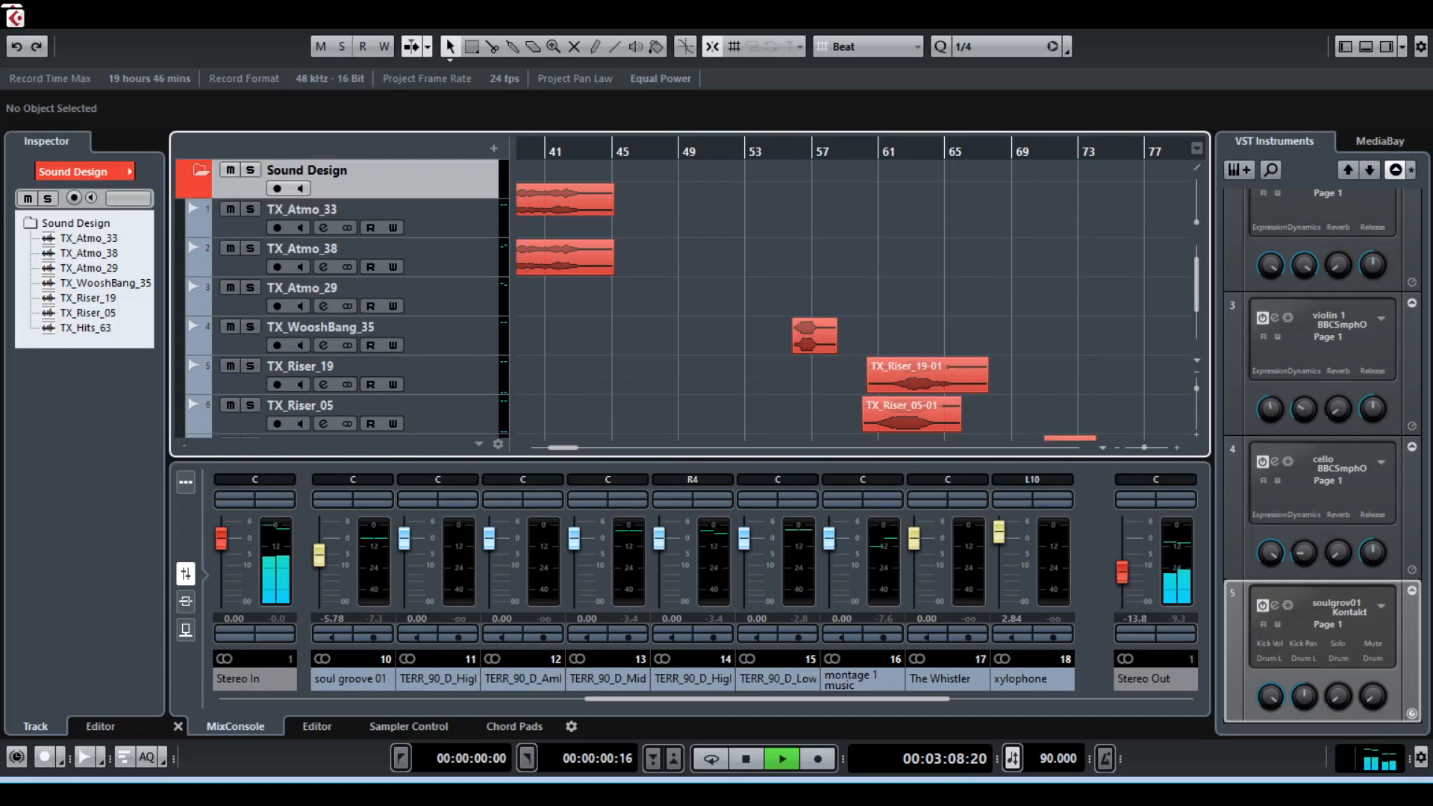
# Collapse the Sound Design folder, show the whole arrangement, and stop playback
pyautogui.click(200, 171)
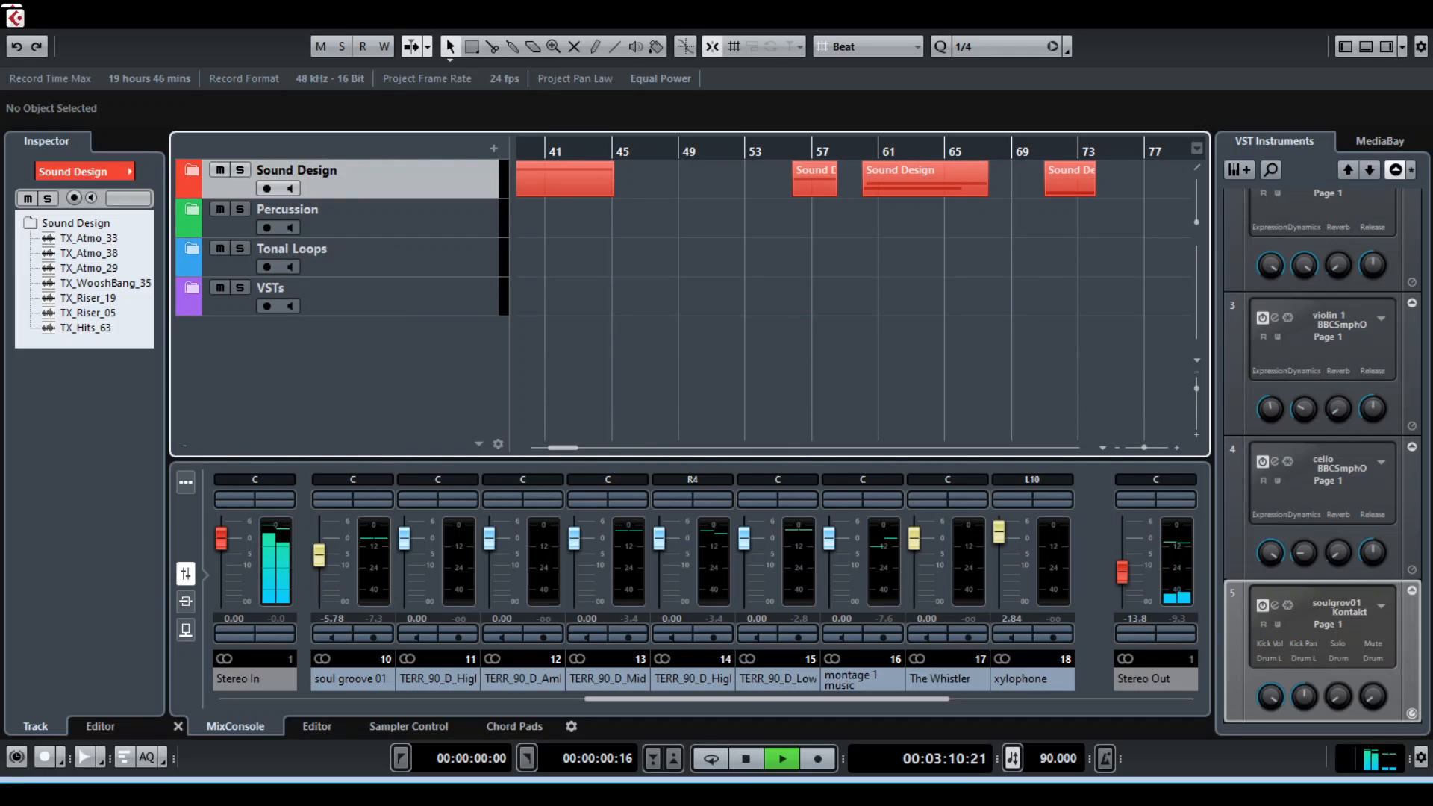
pyautogui.scroll(-3, 730, 298)
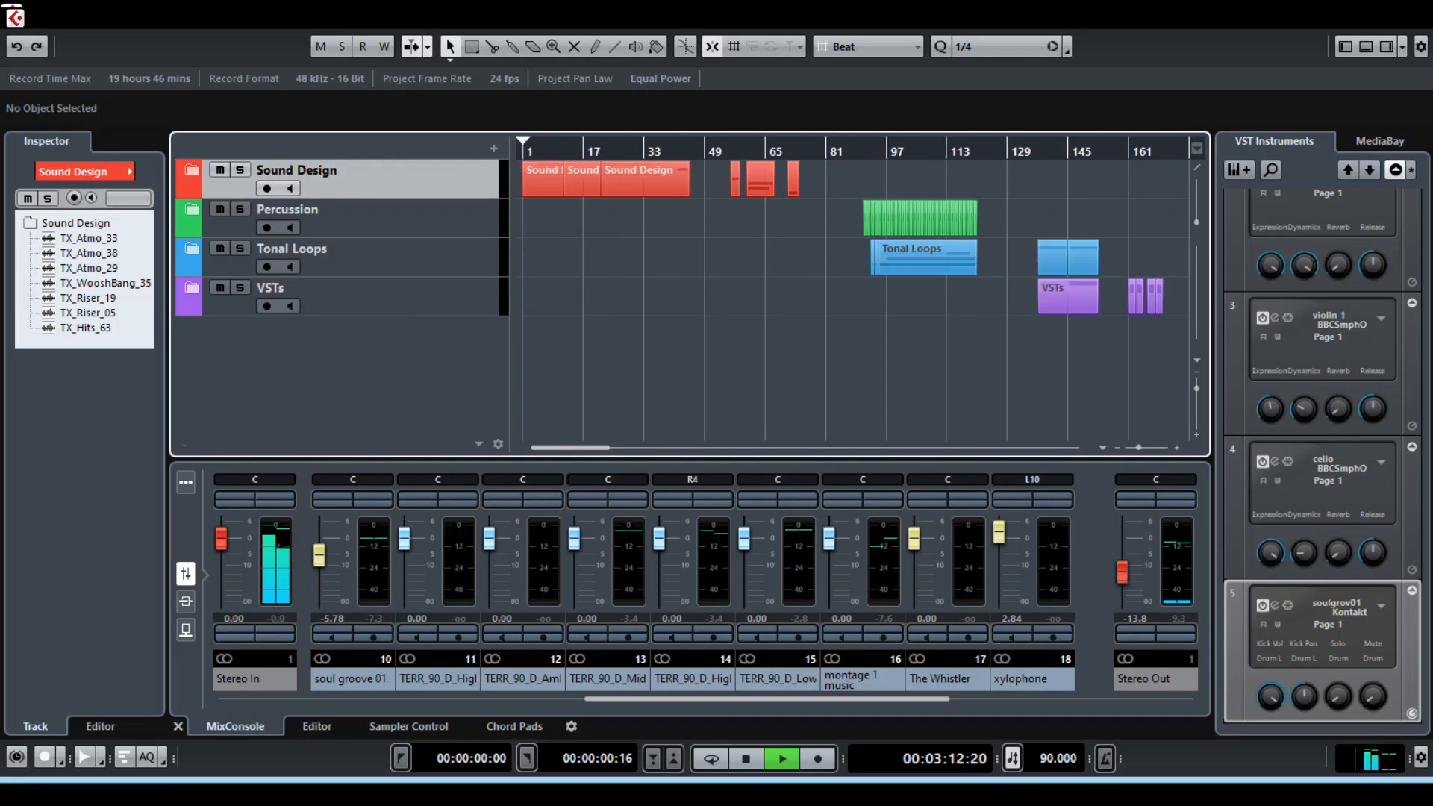
pyautogui.press('g')
pyautogui.press('g')
pyautogui.press('h')
pyautogui.press('space')
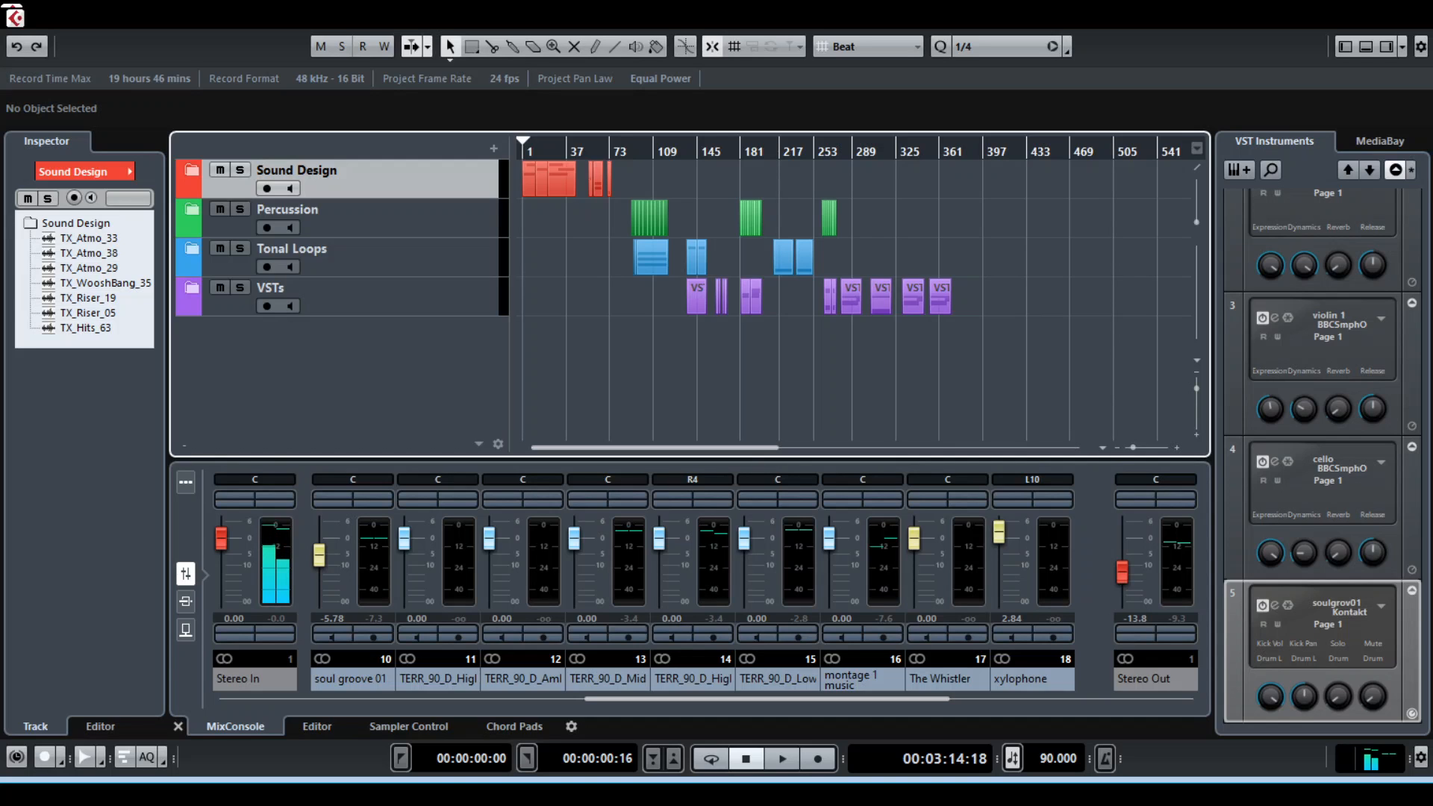
# Place the playhead near the first Percussion section and zoom the timeline in to about bars 65 to 113
pyautogui.press('h')
pyautogui.press('h')
pyautogui.press('h')
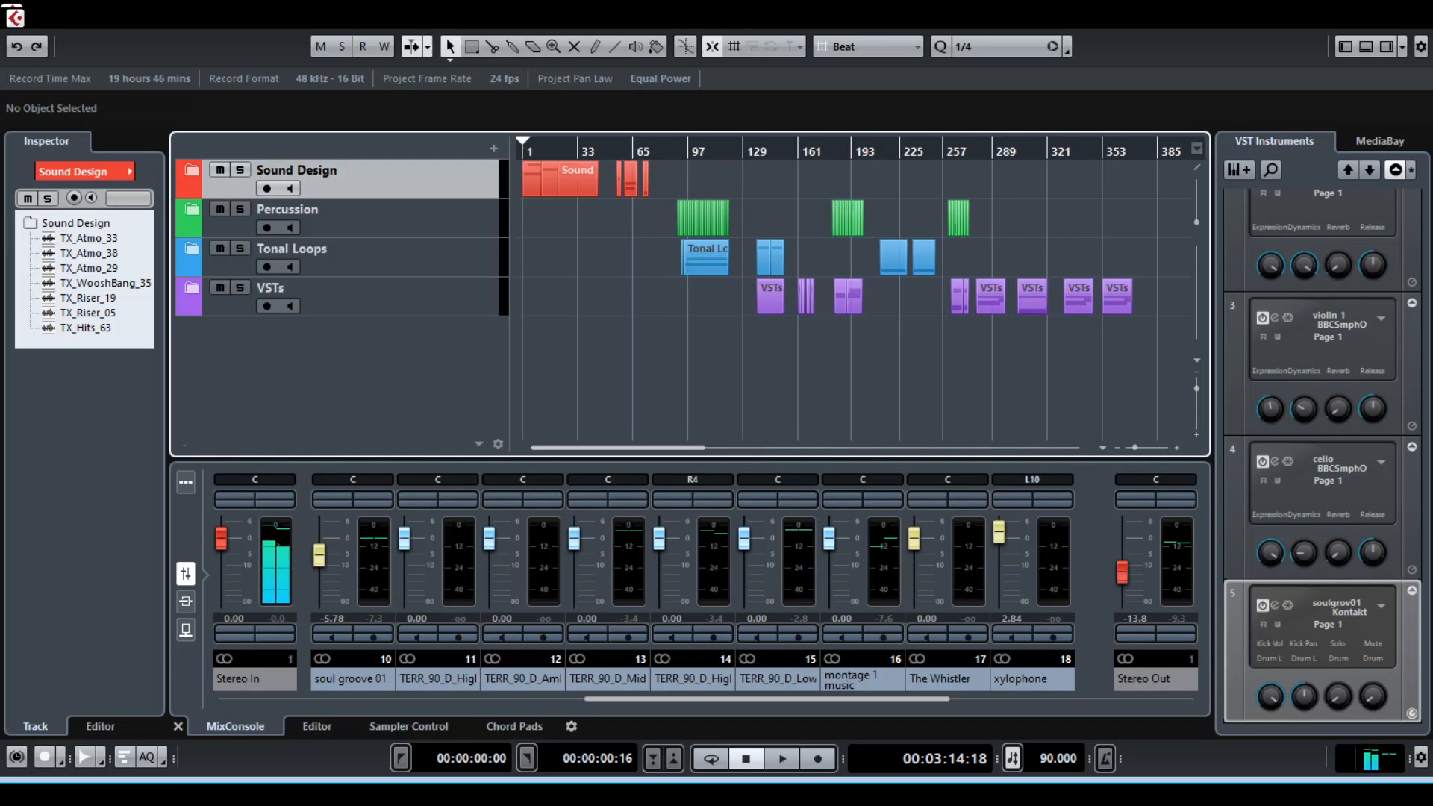
pyautogui.press('g')
pyautogui.press('g')
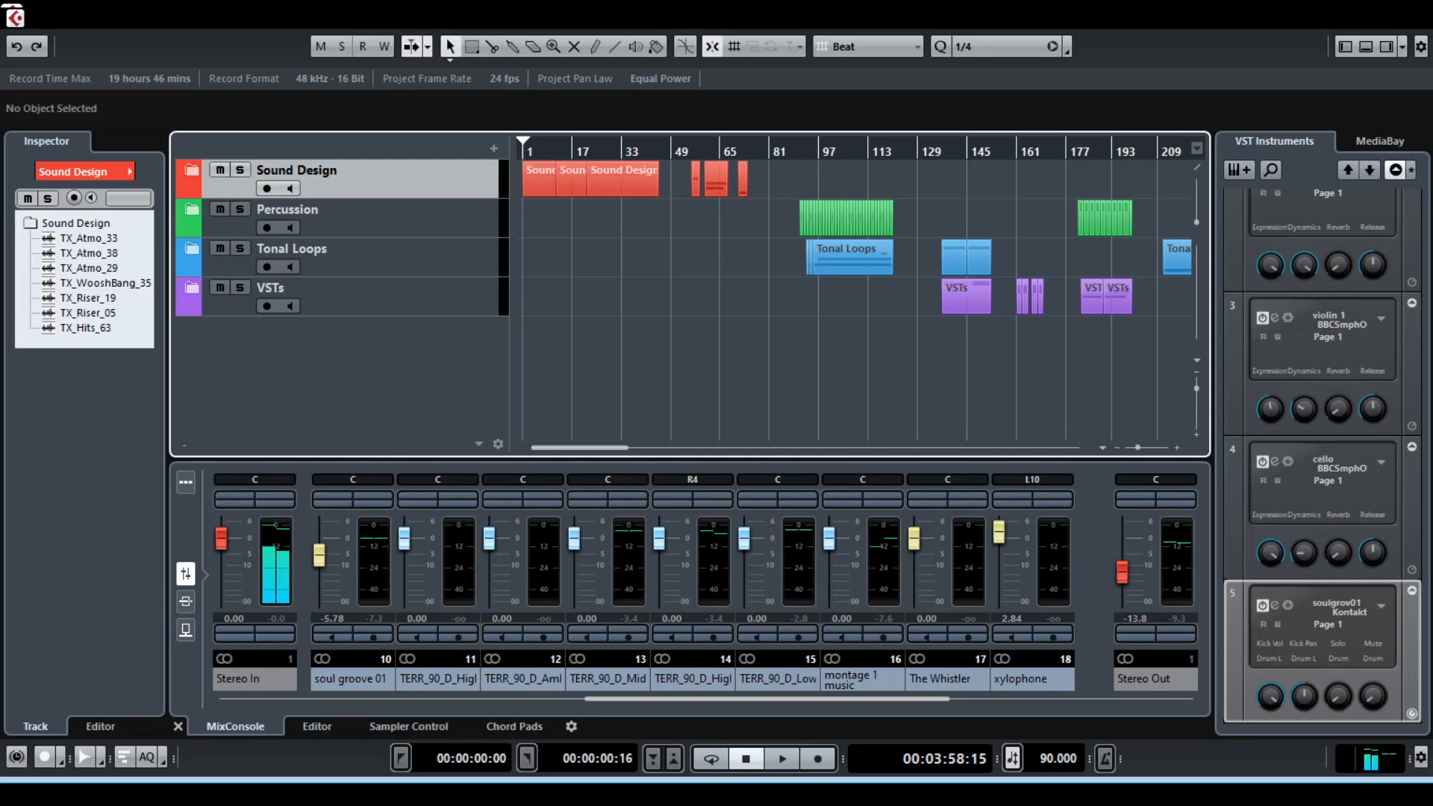
pyautogui.press('h')
pyautogui.press('h')
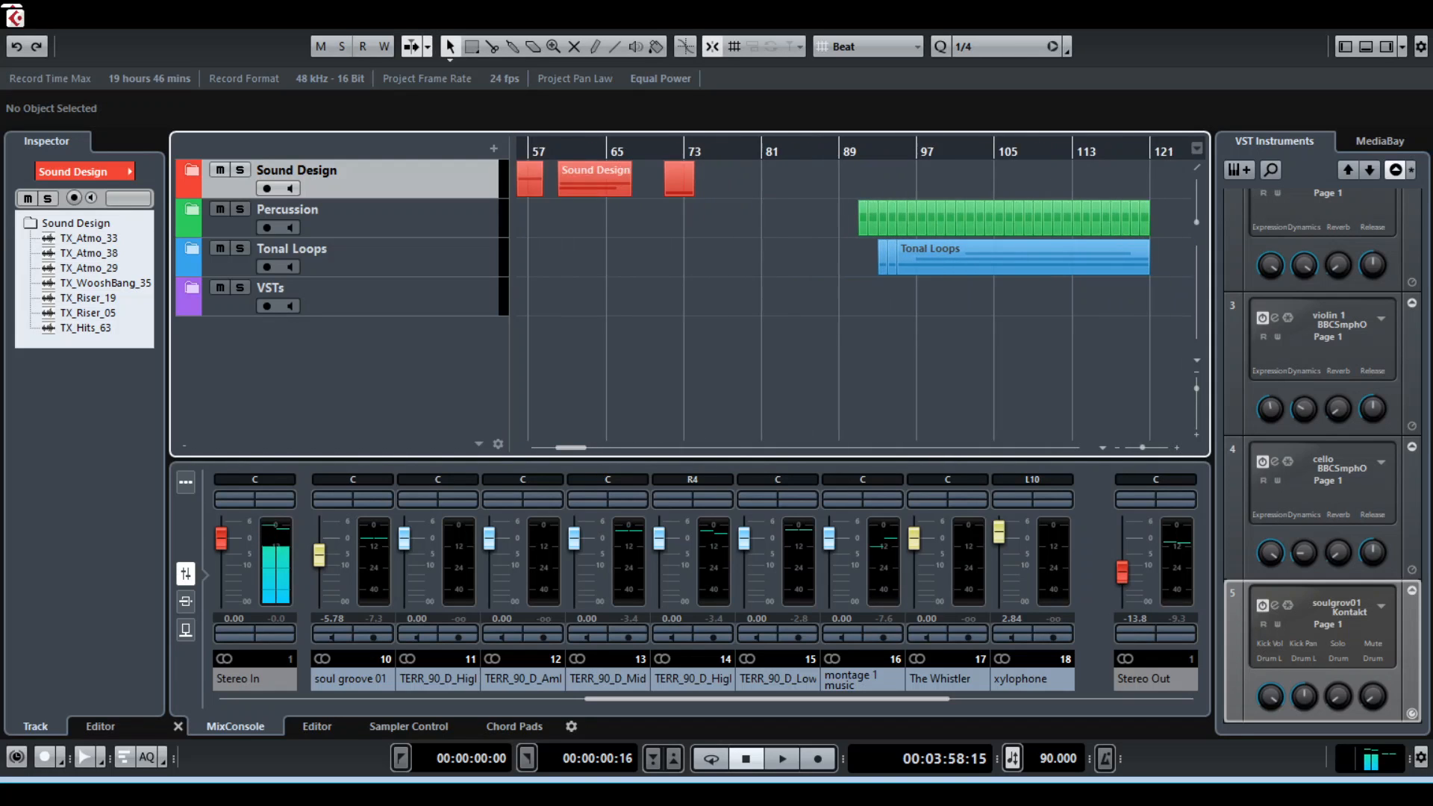
pyautogui.press('h')
pyautogui.press('g')
pyautogui.press('g')
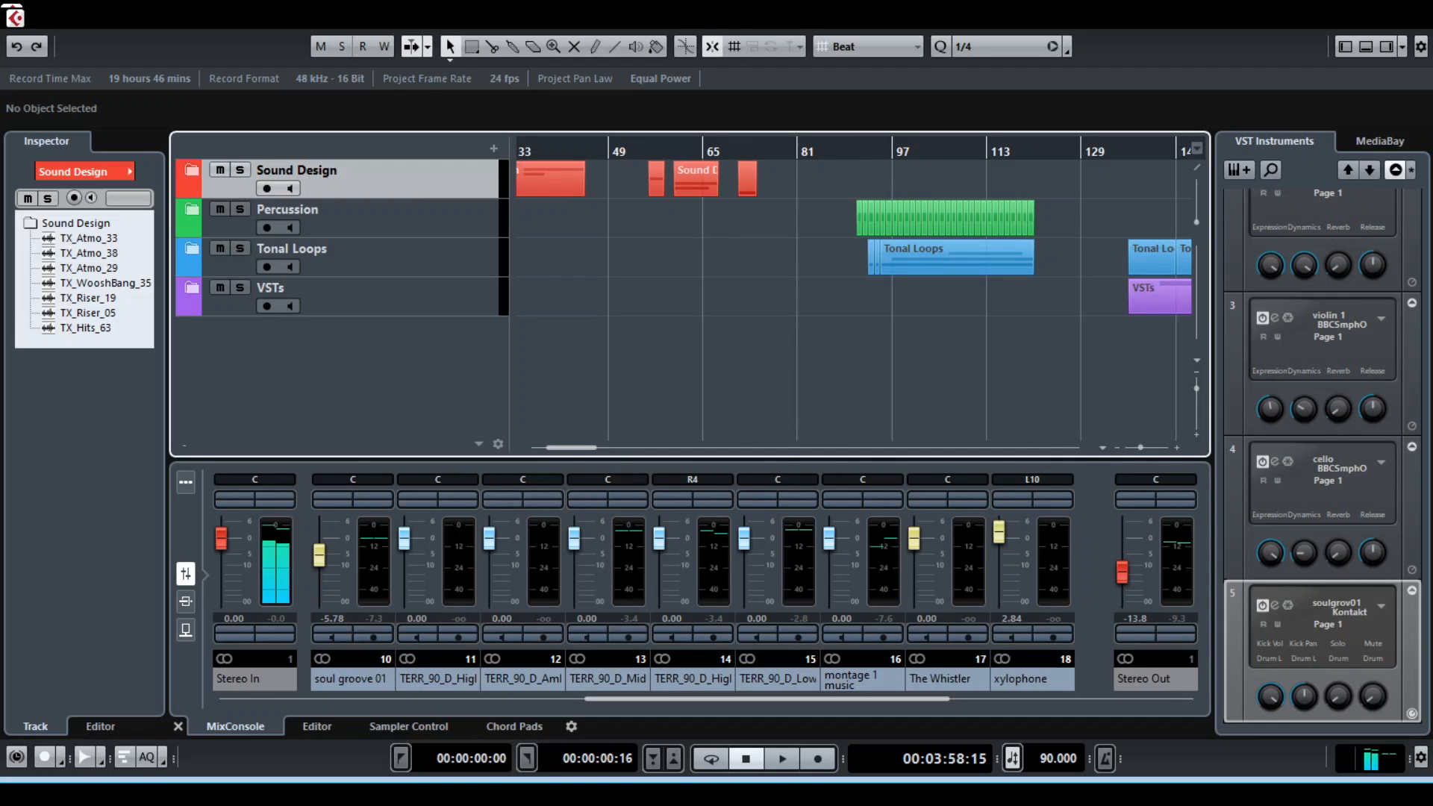
pyautogui.press('h')
pyautogui.press('h')
pyautogui.press('g')
pyautogui.press('g')
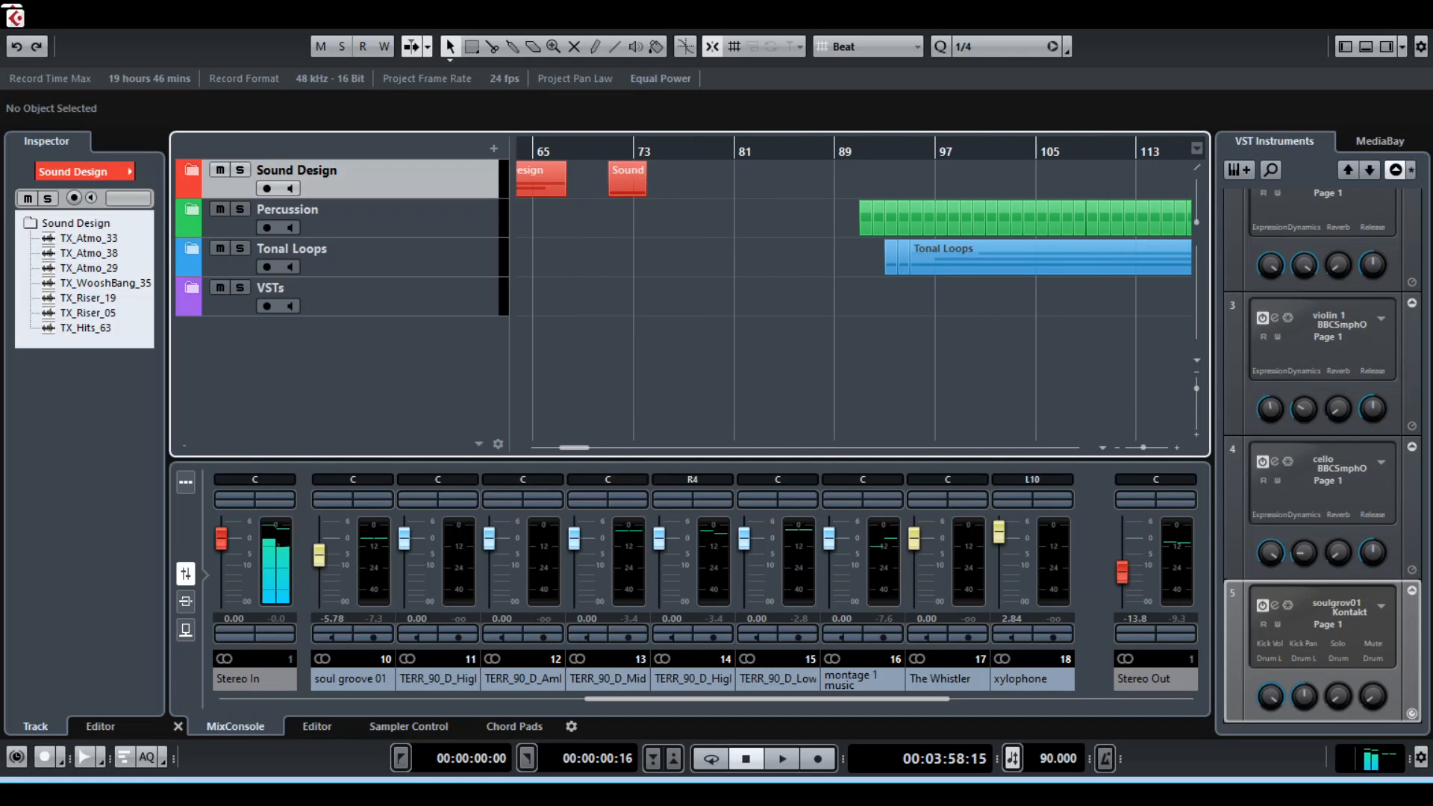
# Start playback, expand the Percussion folder, and select the TERR_90_D_Percussive track
pyautogui.press('space')
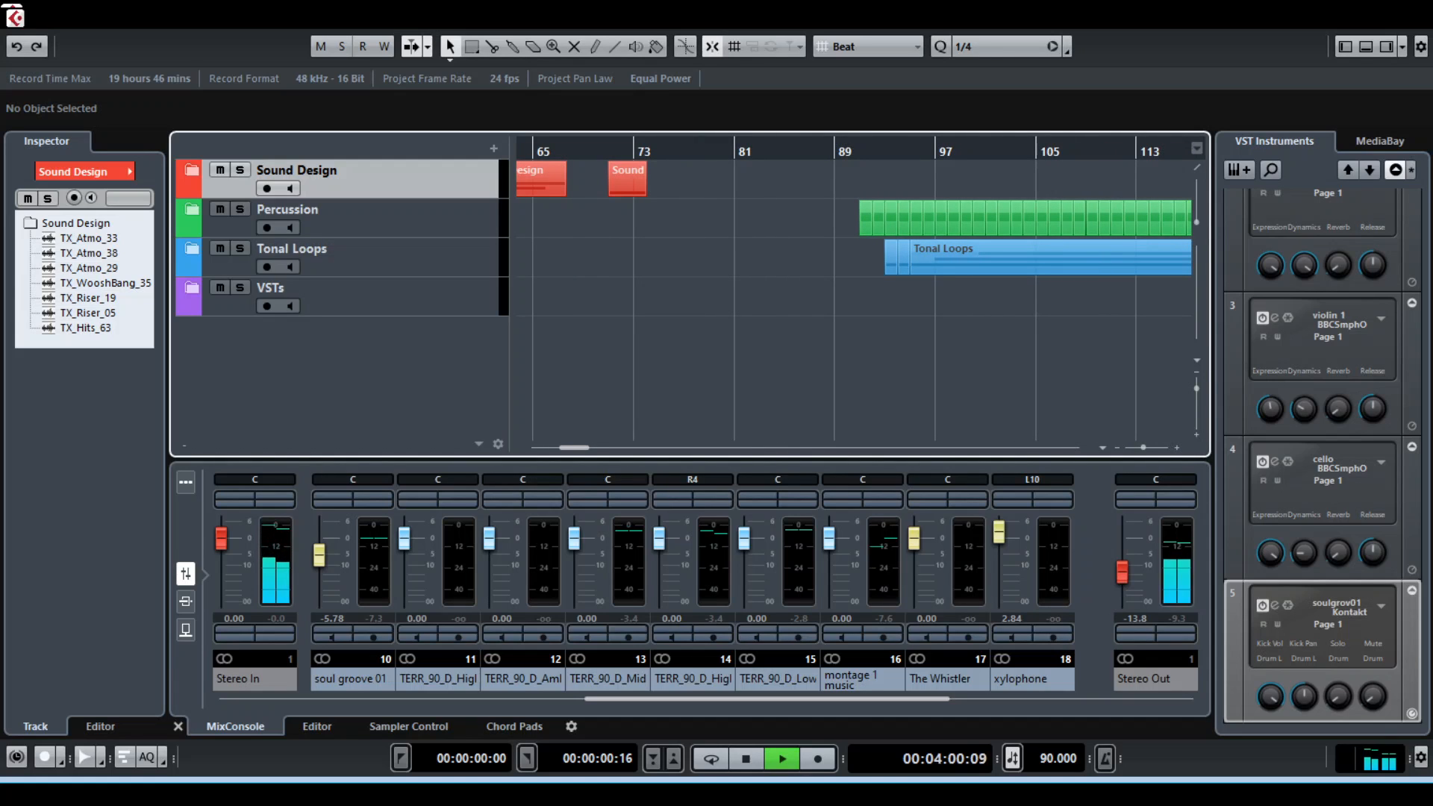
pyautogui.click(192, 210)
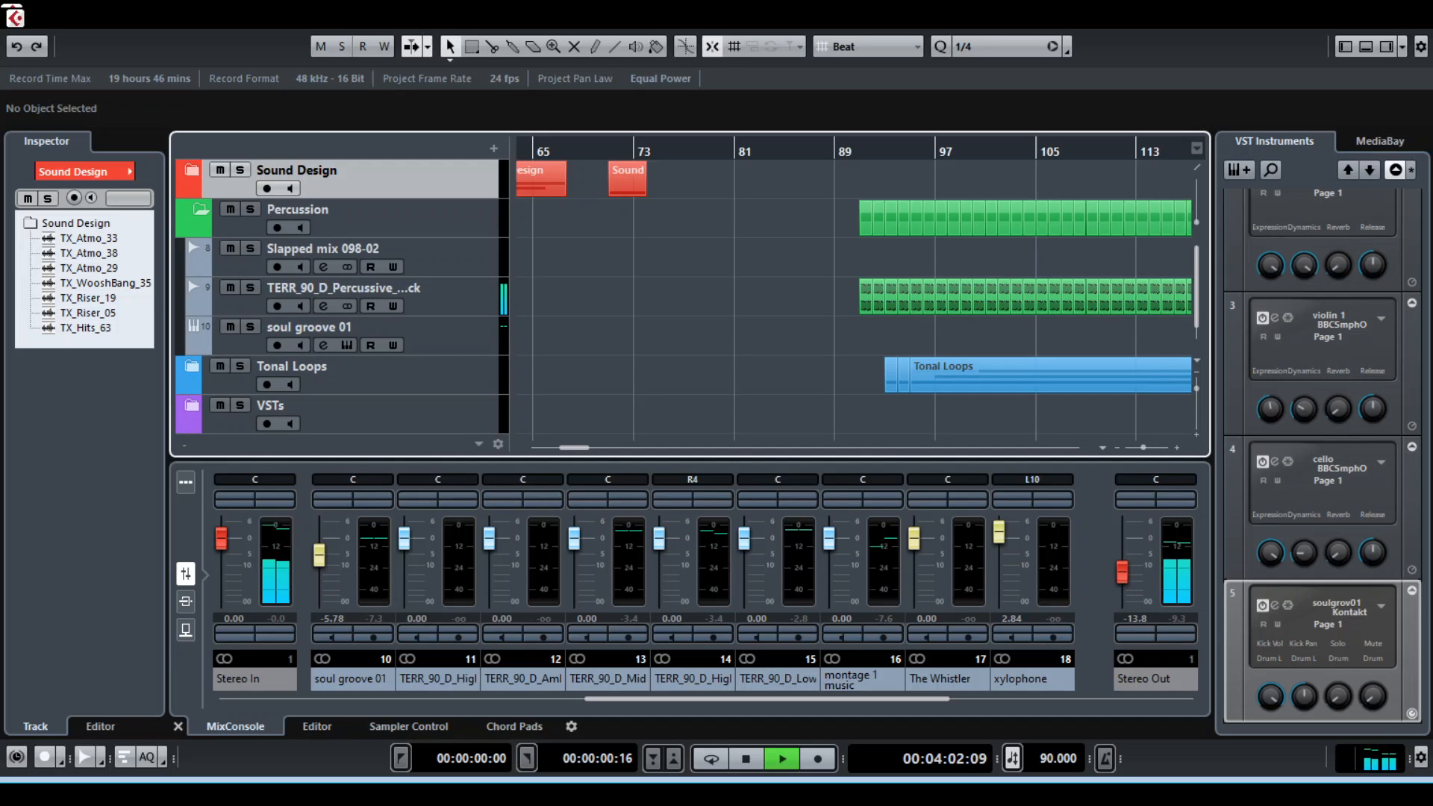
pyautogui.click(344, 288)
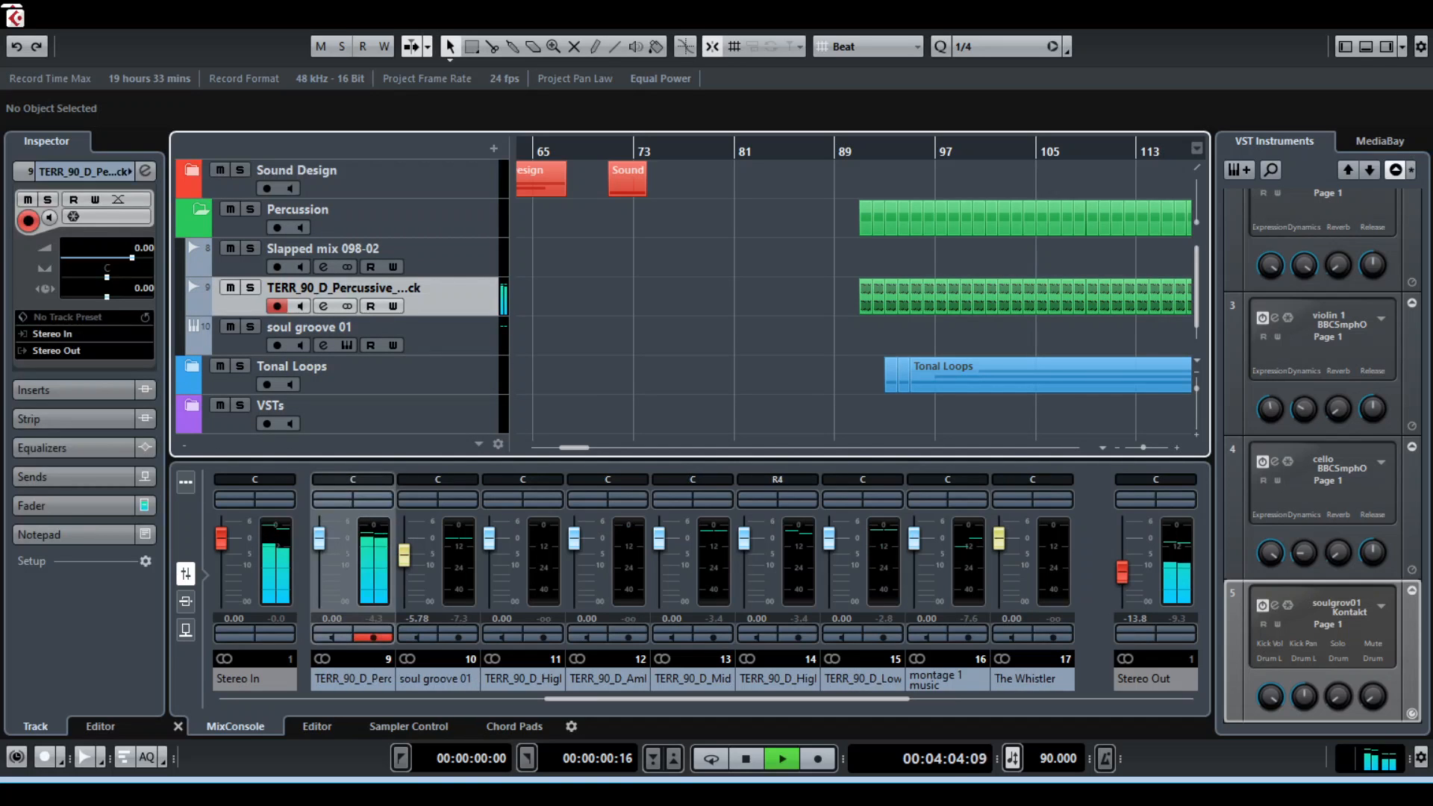
# Expand the Tonal Loops folder and examine its high, ambient, mid and low loop tracks during playback
pyautogui.click(192, 367)
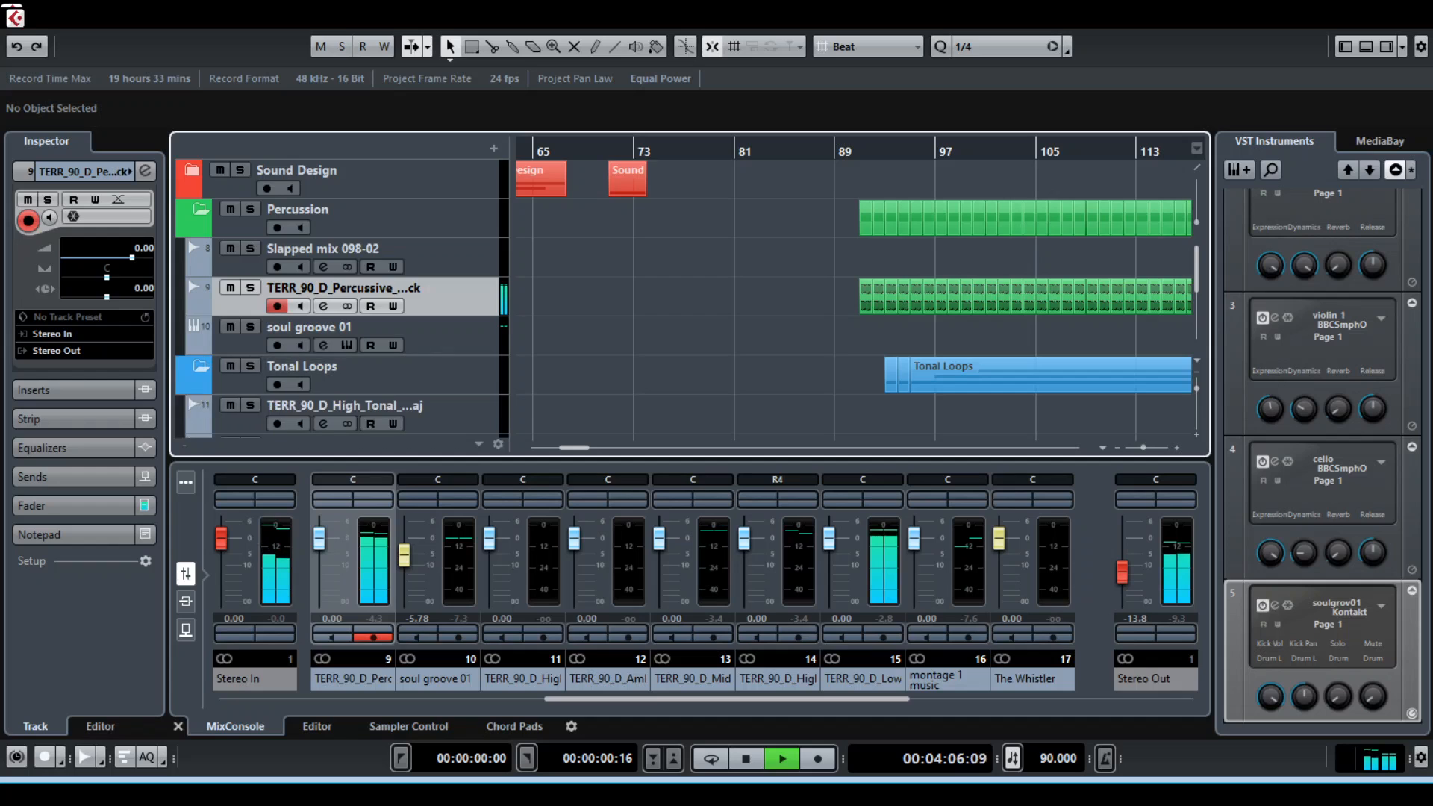
pyautogui.scroll(-3, 191, 367)
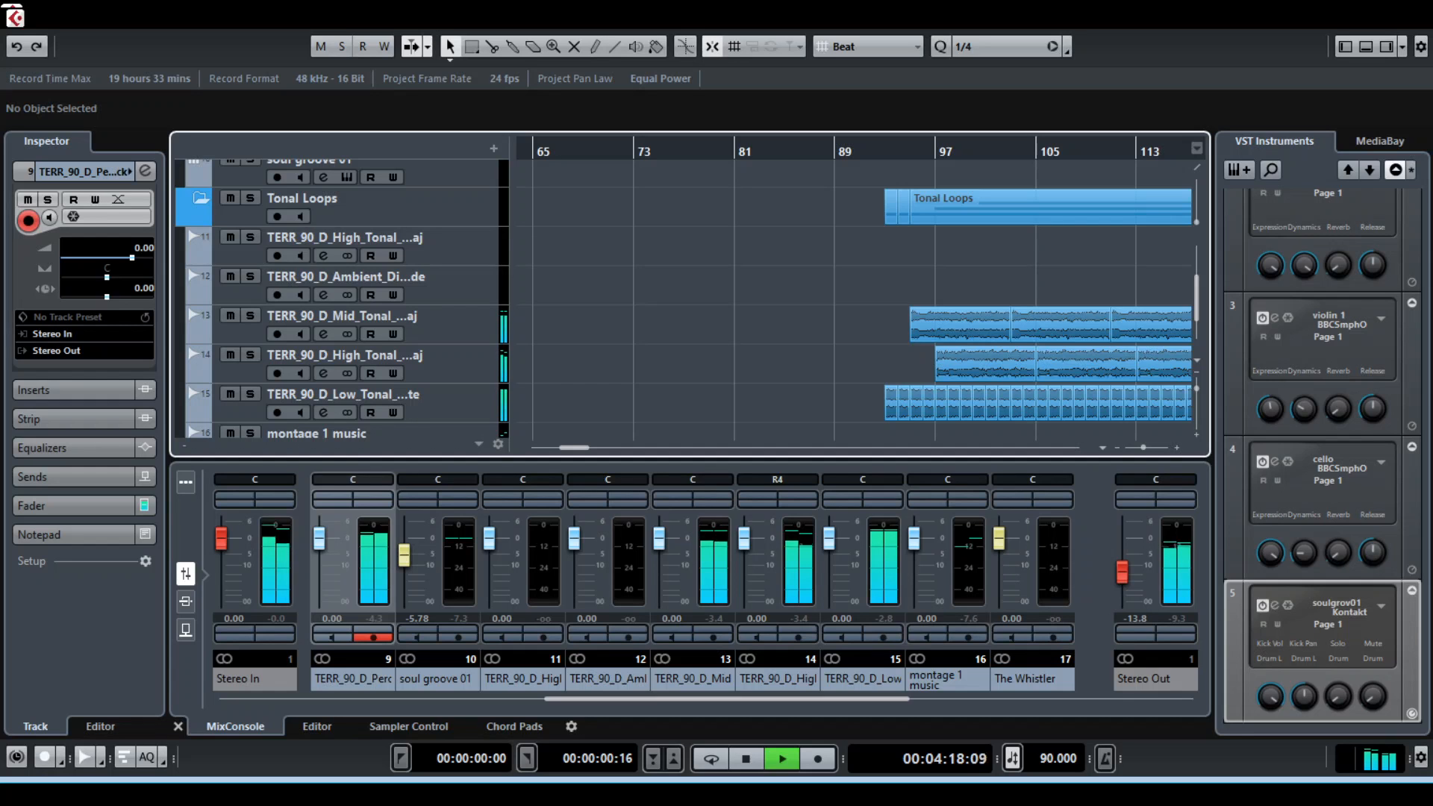
pyautogui.scroll(4, 672, 298)
pyautogui.scroll(-6, 672, 299)
pyautogui.scroll(6, 672, 299)
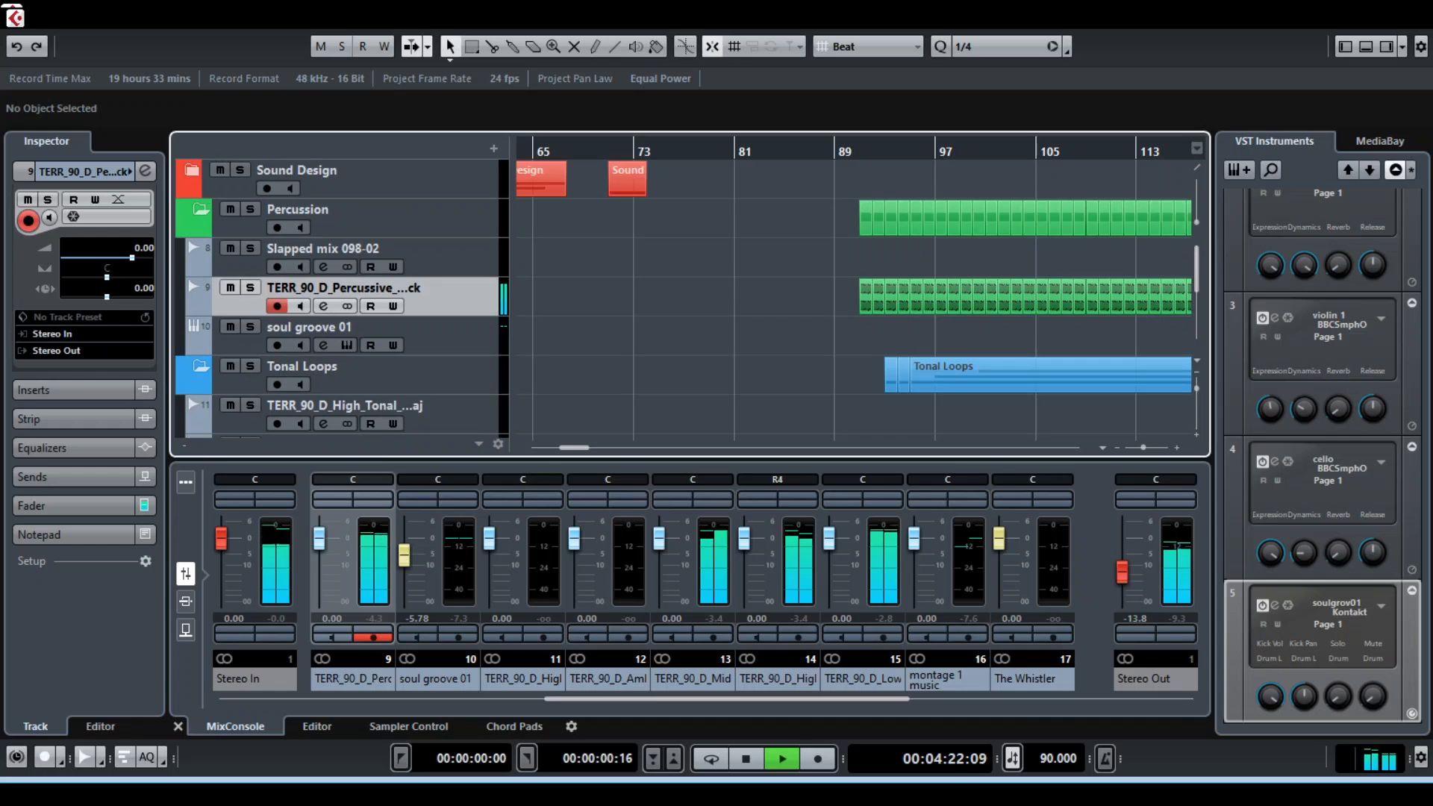
# Collapse the Percussion and Tonal Loops folders in the track list
pyautogui.scroll(-4, 672, 298)
pyautogui.scroll(-2, 671, 299)
pyautogui.scroll(6, 672, 298)
pyautogui.click(201, 210)
pyautogui.click(201, 249)
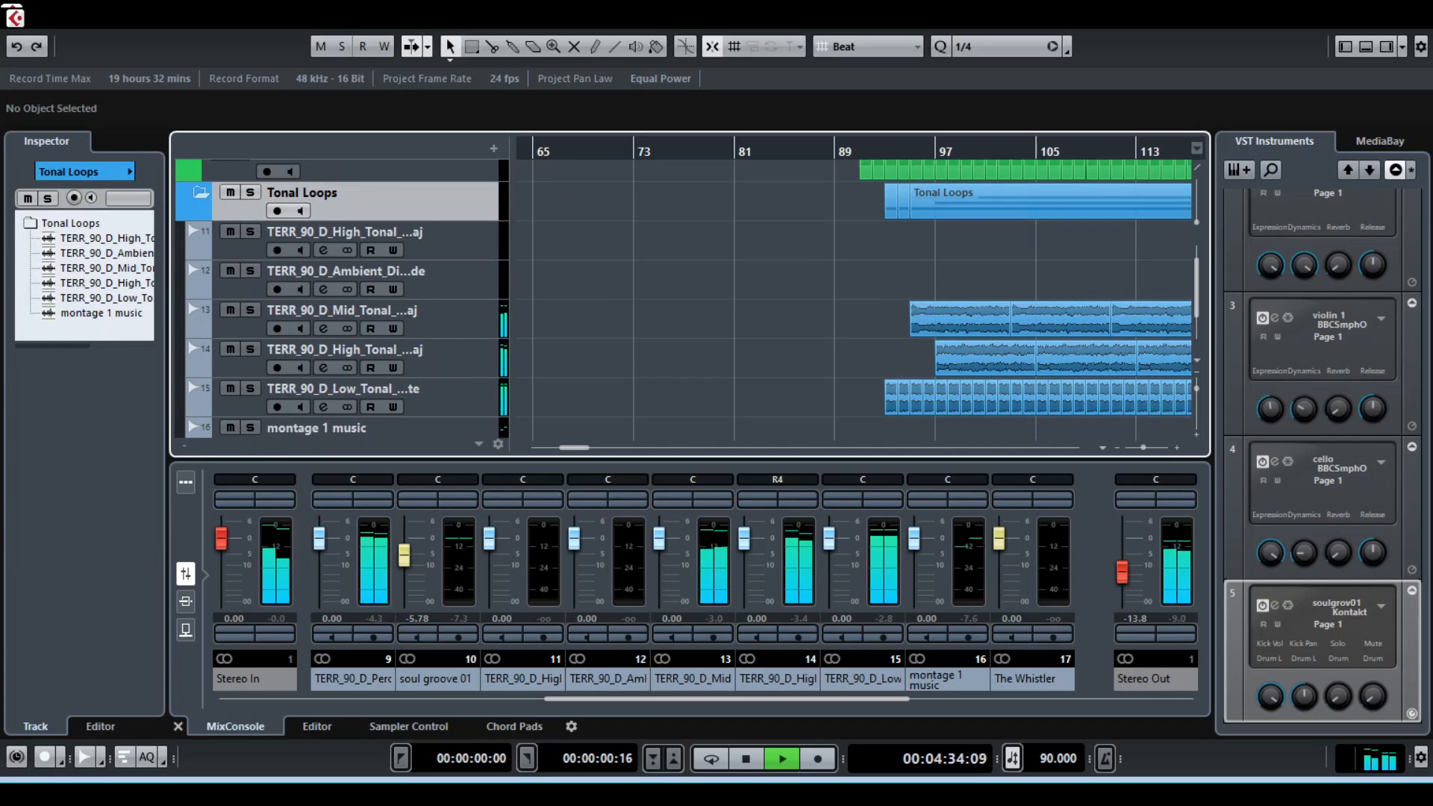
pyautogui.click(200, 249)
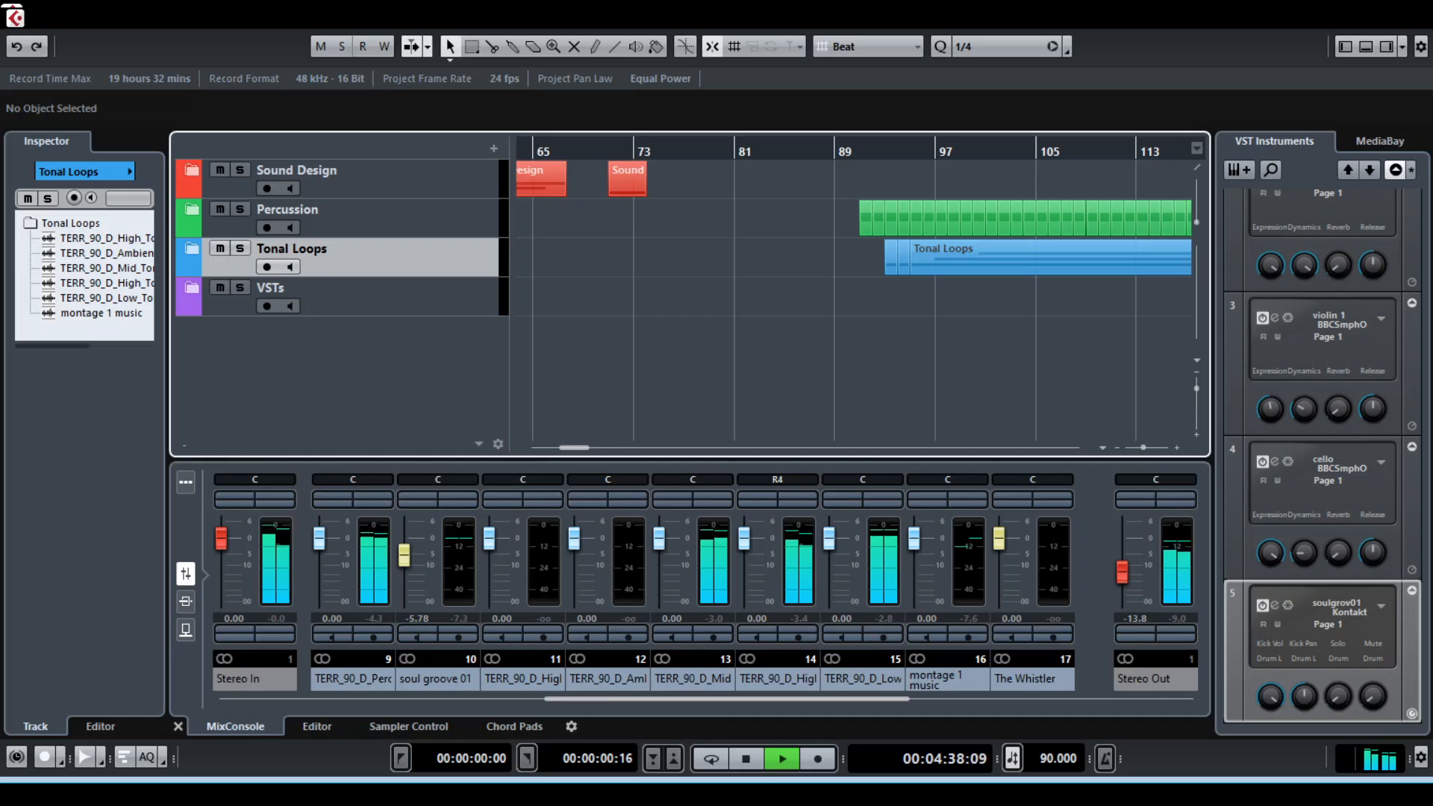
# Zoom the timeline out to about bars 17 to 177 and stop playback
pyautogui.press('g')
pyautogui.press('g')
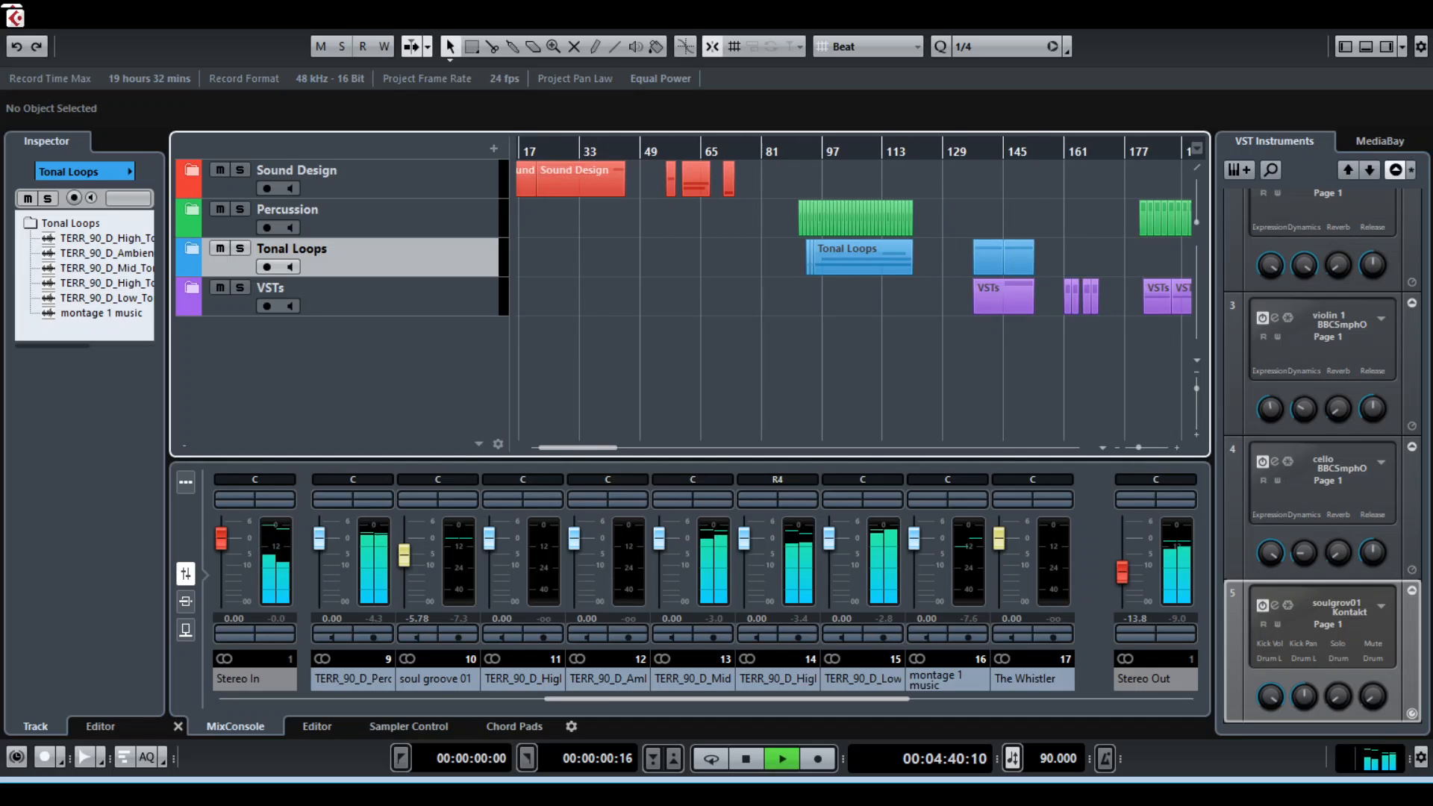
pyautogui.press('space')
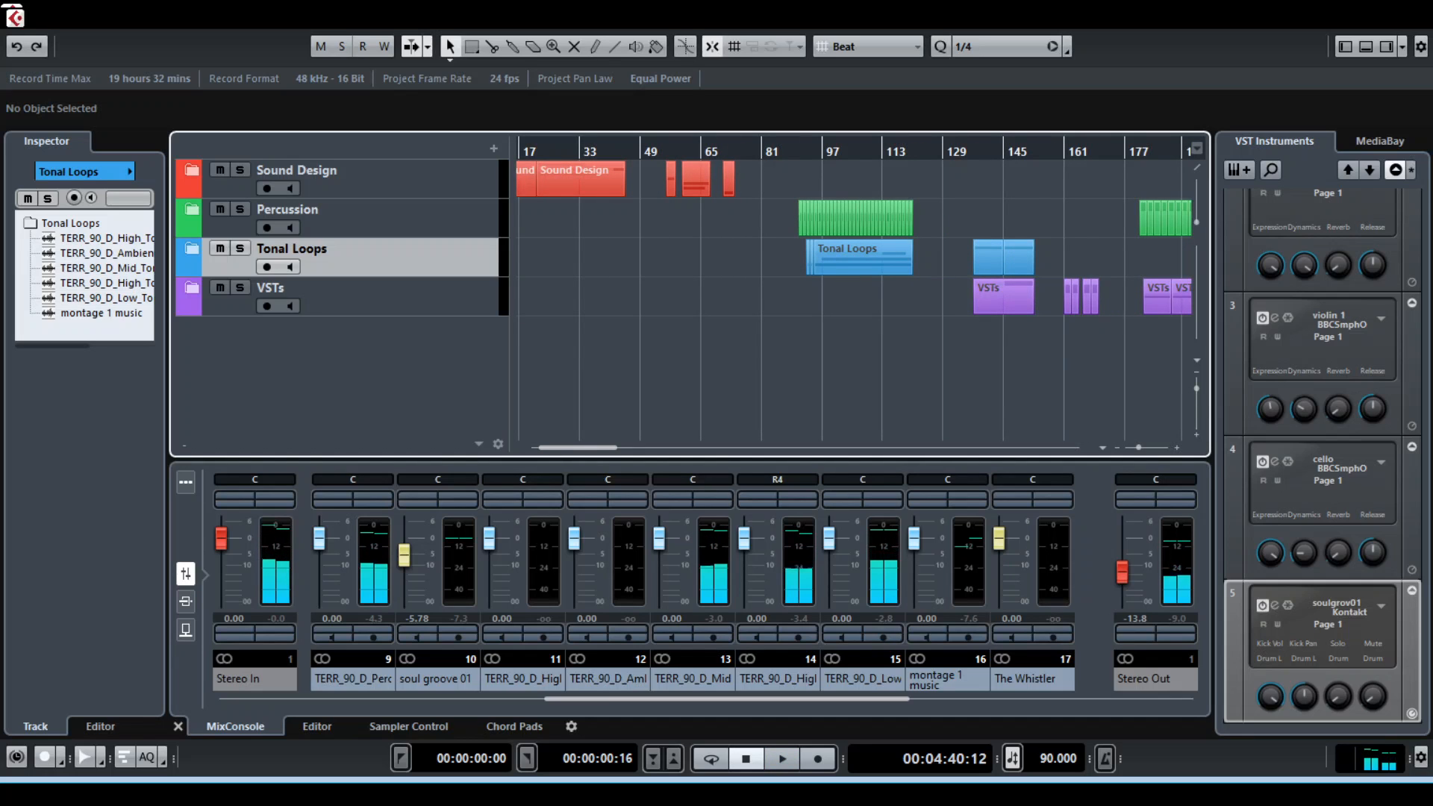
# Place the playhead at the start of the second Tonal Loops section, near bar 137, and zoom the timeline to about bars 113 to 161
pyautogui.moveTo(955, 152); pyautogui.dragTo(972, 153)
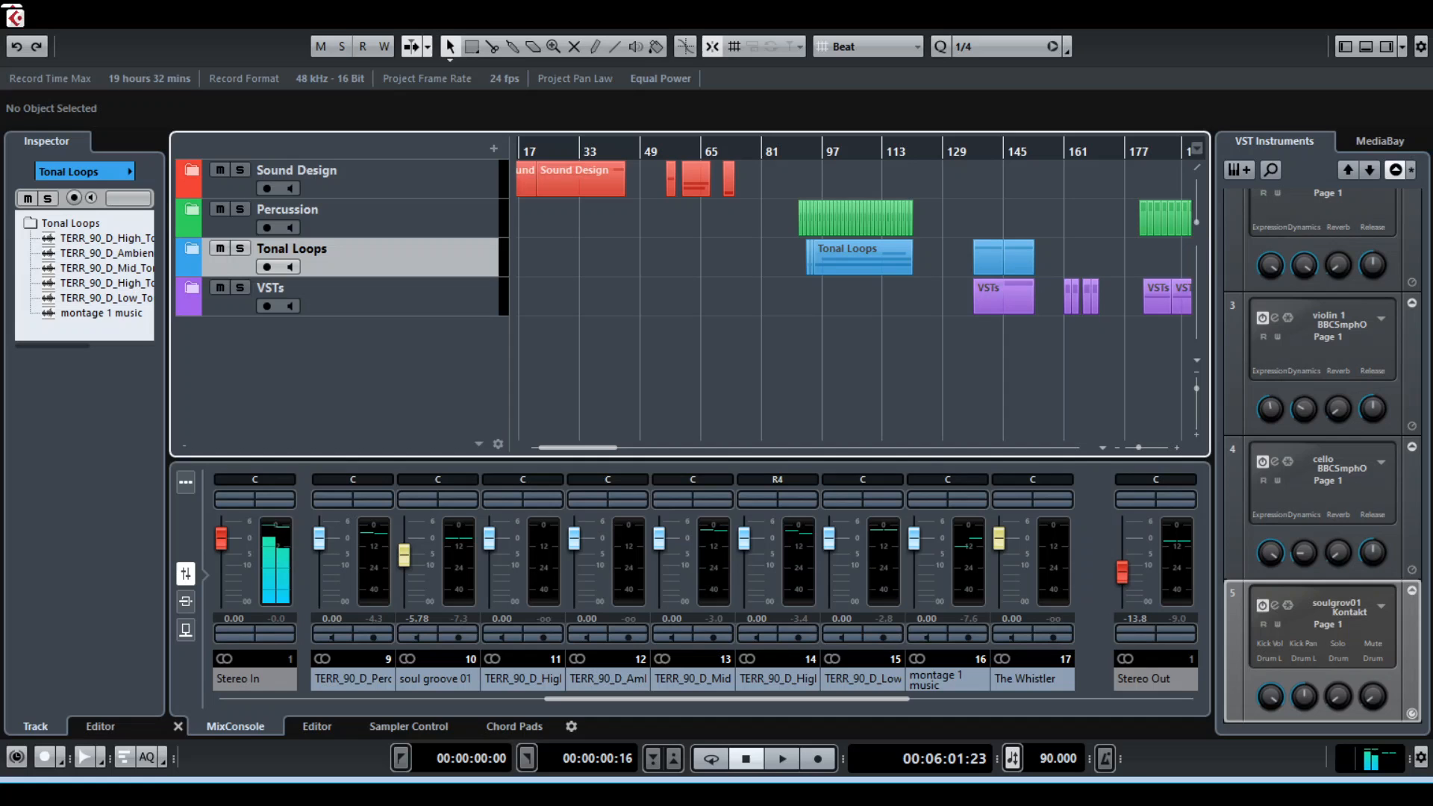
pyautogui.press('h')
pyautogui.press('h')
pyautogui.press('h')
pyautogui.press('h')
pyautogui.press('h')
pyautogui.press('h')
pyautogui.press('h')
pyautogui.press('h')
pyautogui.press('h')
pyautogui.press('h')
pyautogui.press('h')
pyautogui.press('h')
pyautogui.press('h')
pyautogui.press('h')
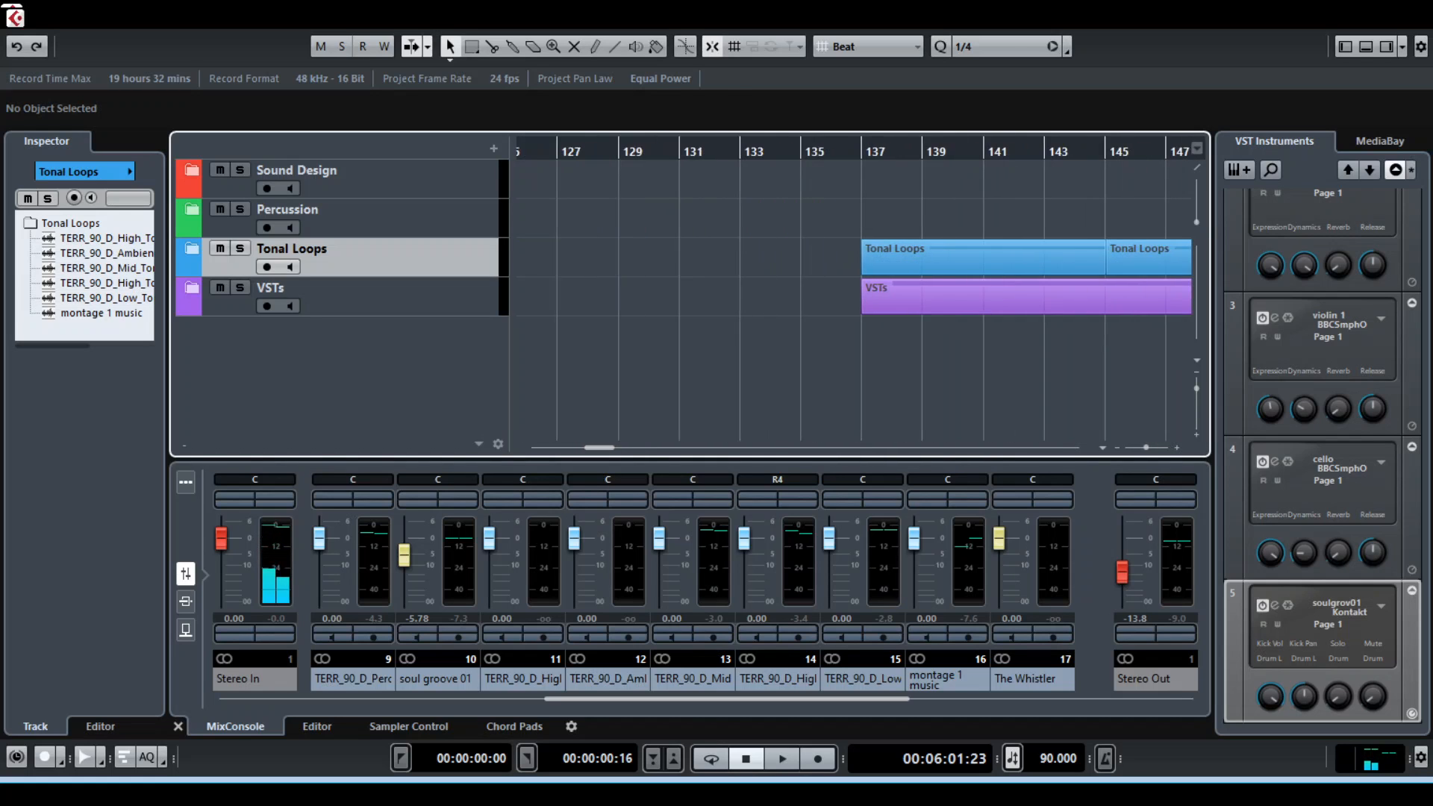
pyautogui.press('g')
pyautogui.press('g')
pyautogui.press('g')
pyautogui.press('g')
pyautogui.press('g')
pyautogui.press('g')
pyautogui.press('g')
pyautogui.press('g')
pyautogui.press('g')
pyautogui.press('g')
pyautogui.press('g')
pyautogui.press('g')
pyautogui.press('g')
pyautogui.press('g')
pyautogui.press('g')
pyautogui.press('g')
pyautogui.press('g')
pyautogui.press('g')
pyautogui.press('h')
pyautogui.press('h')
pyautogui.press('h')
pyautogui.press('h')
pyautogui.press('h')
pyautogui.press('h')
pyautogui.press('h')
pyautogui.press('h')
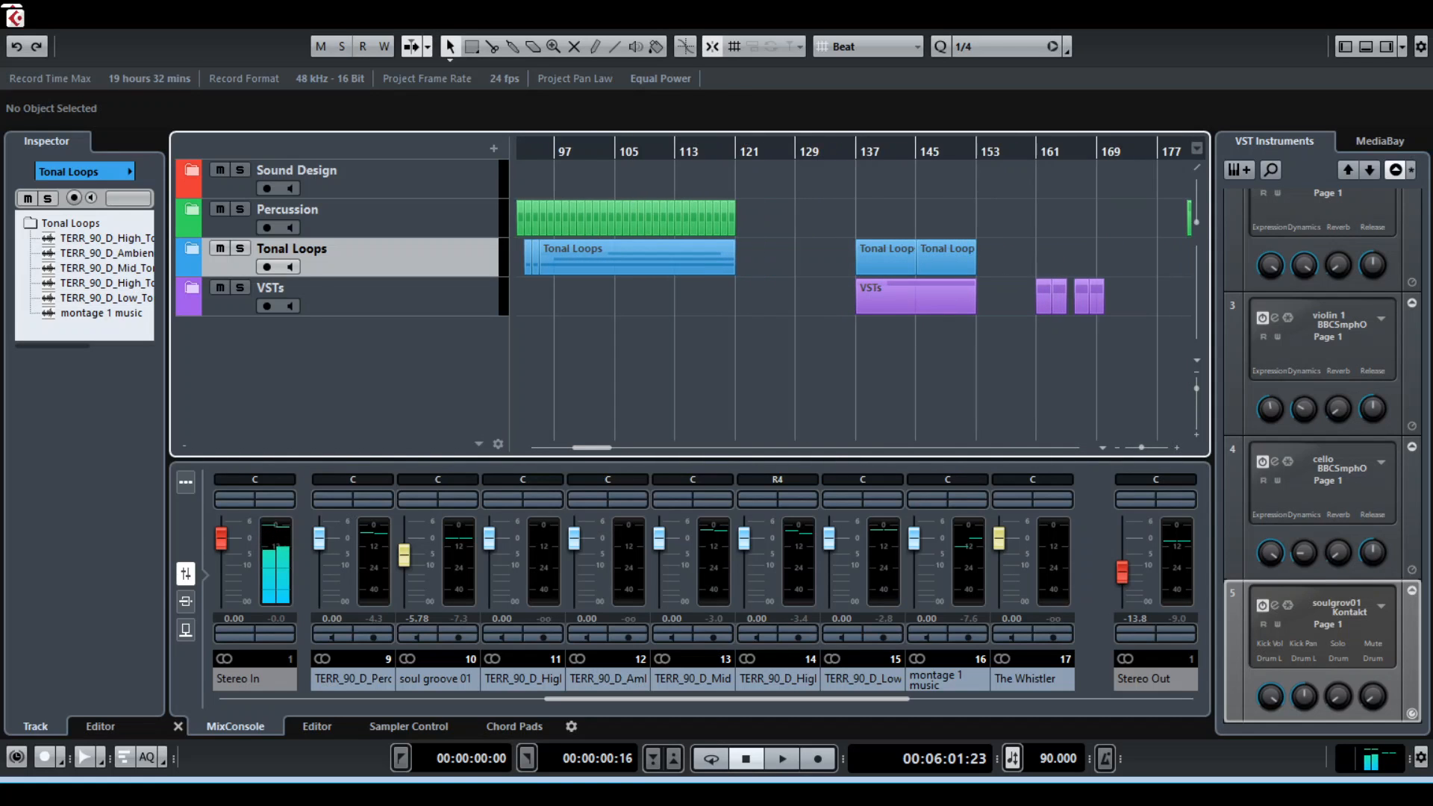
pyautogui.press('g')
pyautogui.press('g')
pyautogui.press('g')
pyautogui.press('h')
pyautogui.press('h')
pyautogui.press('h')
pyautogui.press('h')
pyautogui.press('h')
pyautogui.press('h')
pyautogui.press('h')
pyautogui.press('g')
pyautogui.press('g')
pyautogui.press('g')
pyautogui.press('g')
pyautogui.press('g')
pyautogui.press('g')
pyautogui.press('g')
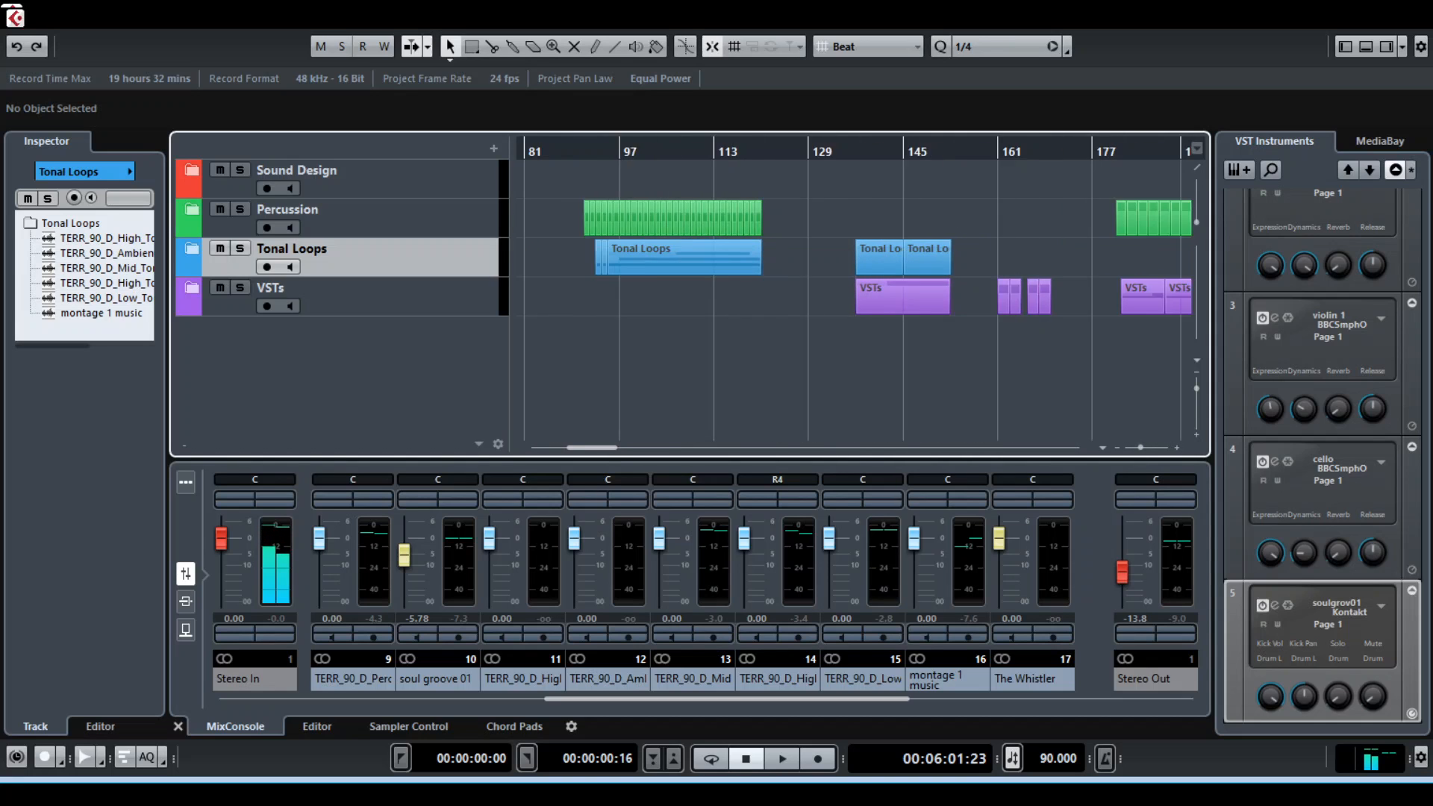
pyautogui.press('h')
pyautogui.press('g')
pyautogui.press('h')
pyautogui.press('g')
pyautogui.press('h')
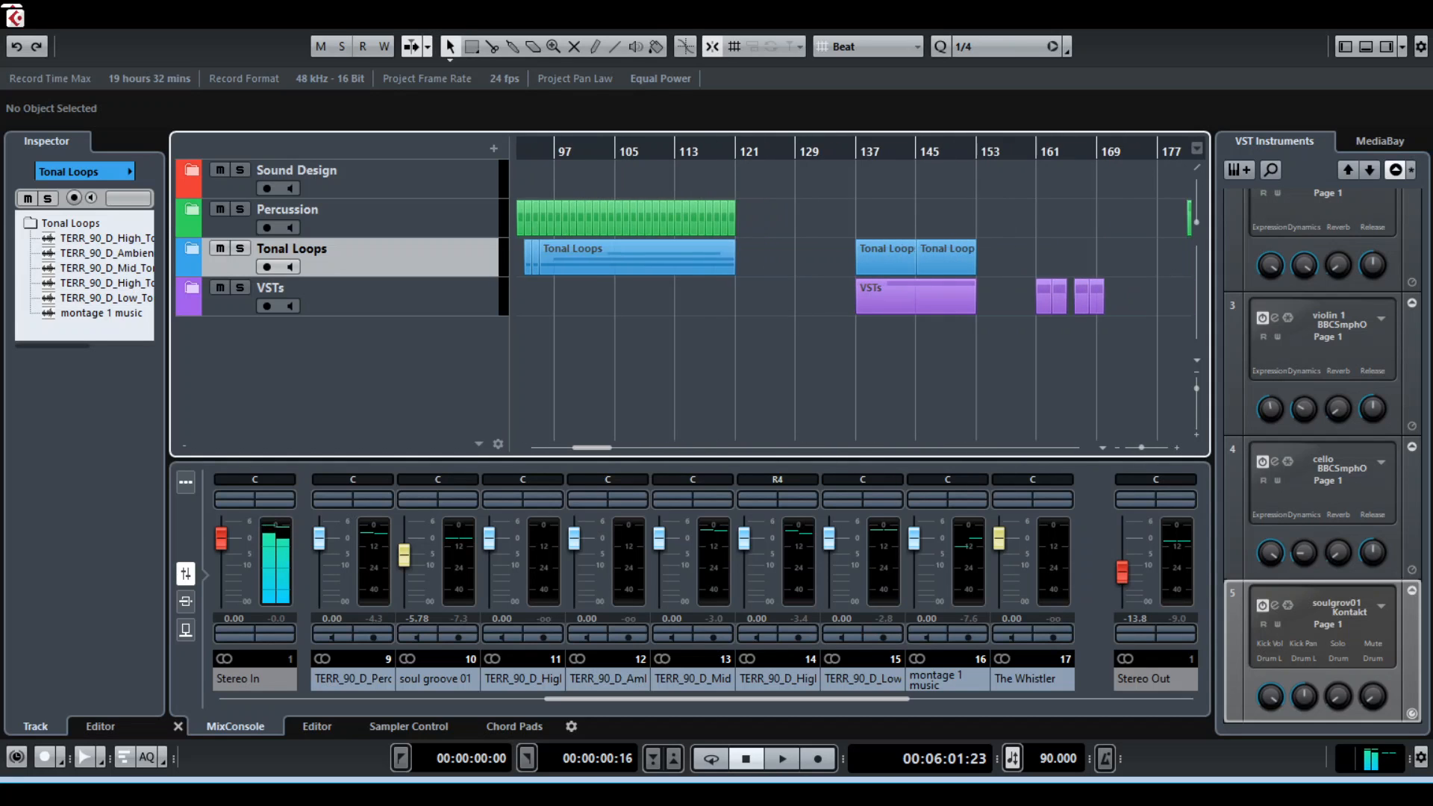
pyautogui.press('h')
pyautogui.press('h')
pyautogui.press('h')
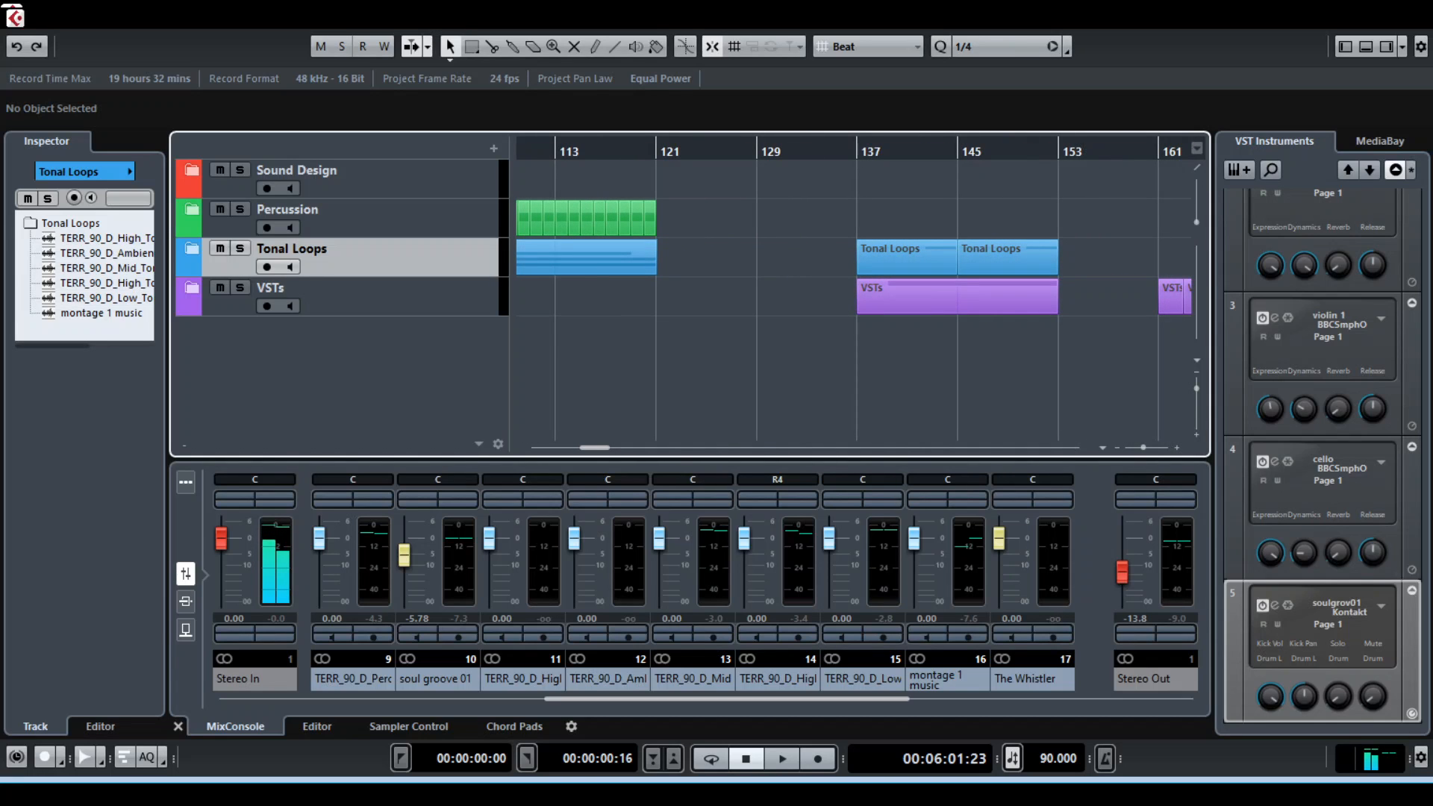
# Expand the Tonal Loops and VSTs folders and examine the ambient loop and The Whistler tracks from bar 137
pyautogui.click(192, 248)
pyautogui.scroll(-3, 342, 299)
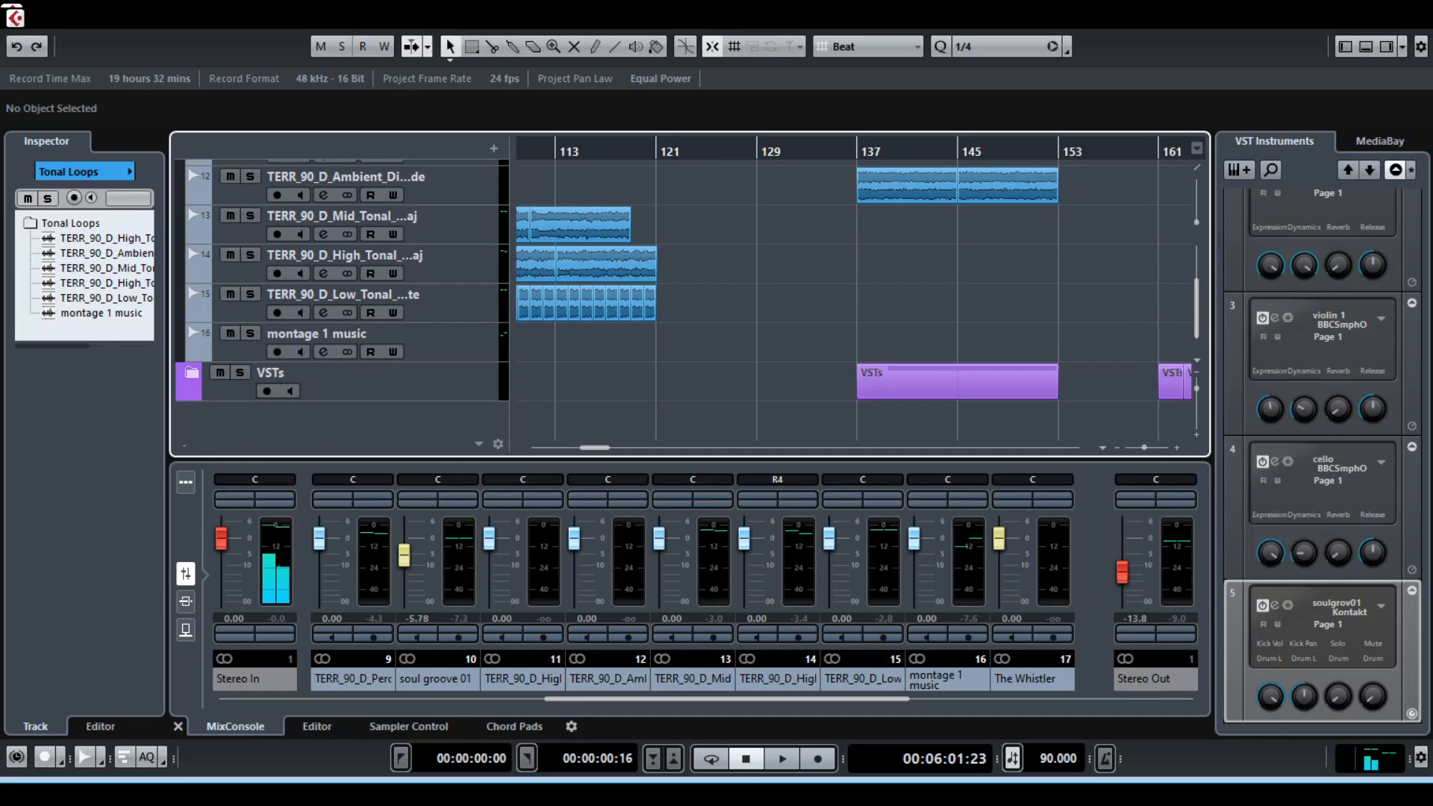
pyautogui.click(191, 372)
pyautogui.scroll(-3, 341, 299)
pyautogui.scroll(7, 342, 299)
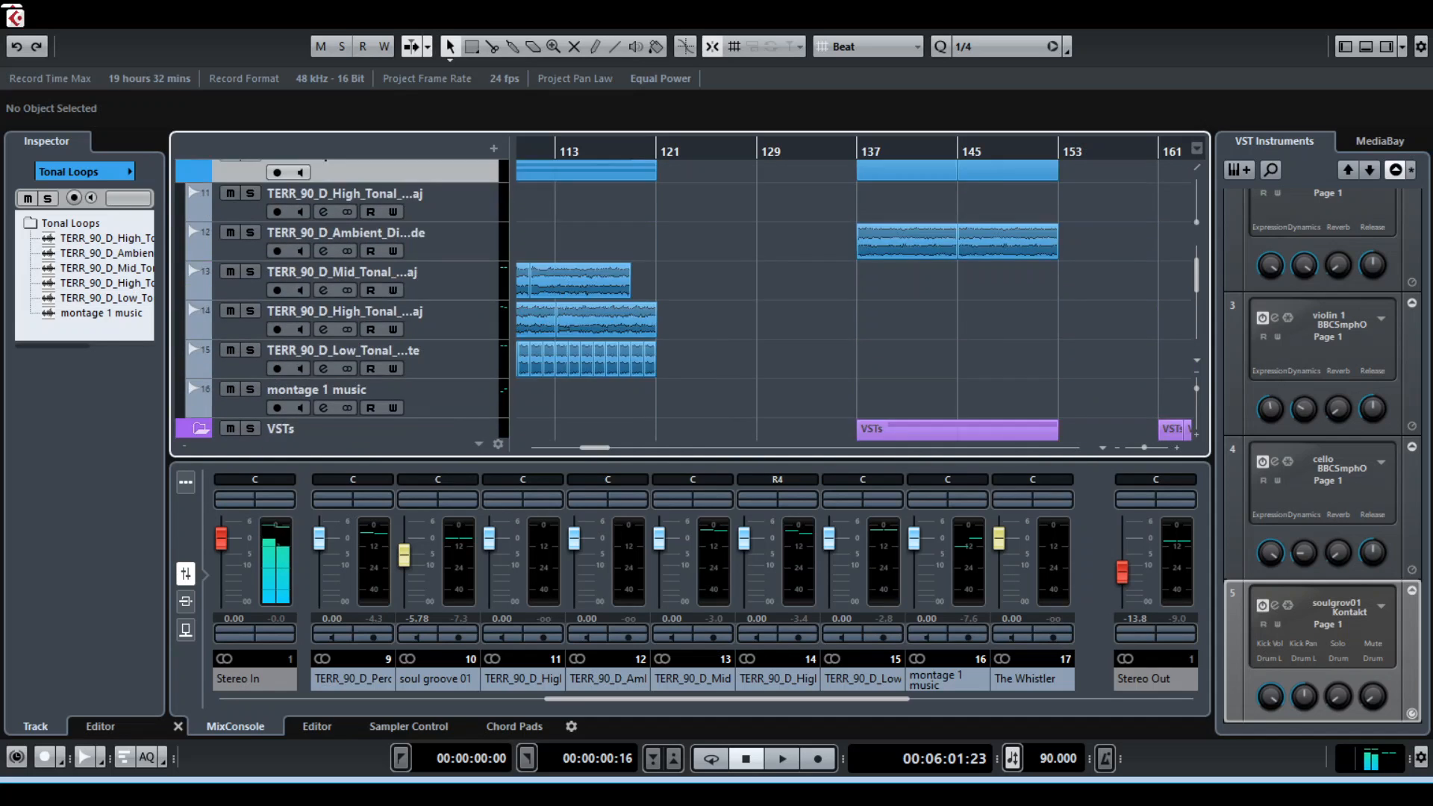
pyautogui.scroll(-4, 342, 299)
pyautogui.scroll(4, 341, 298)
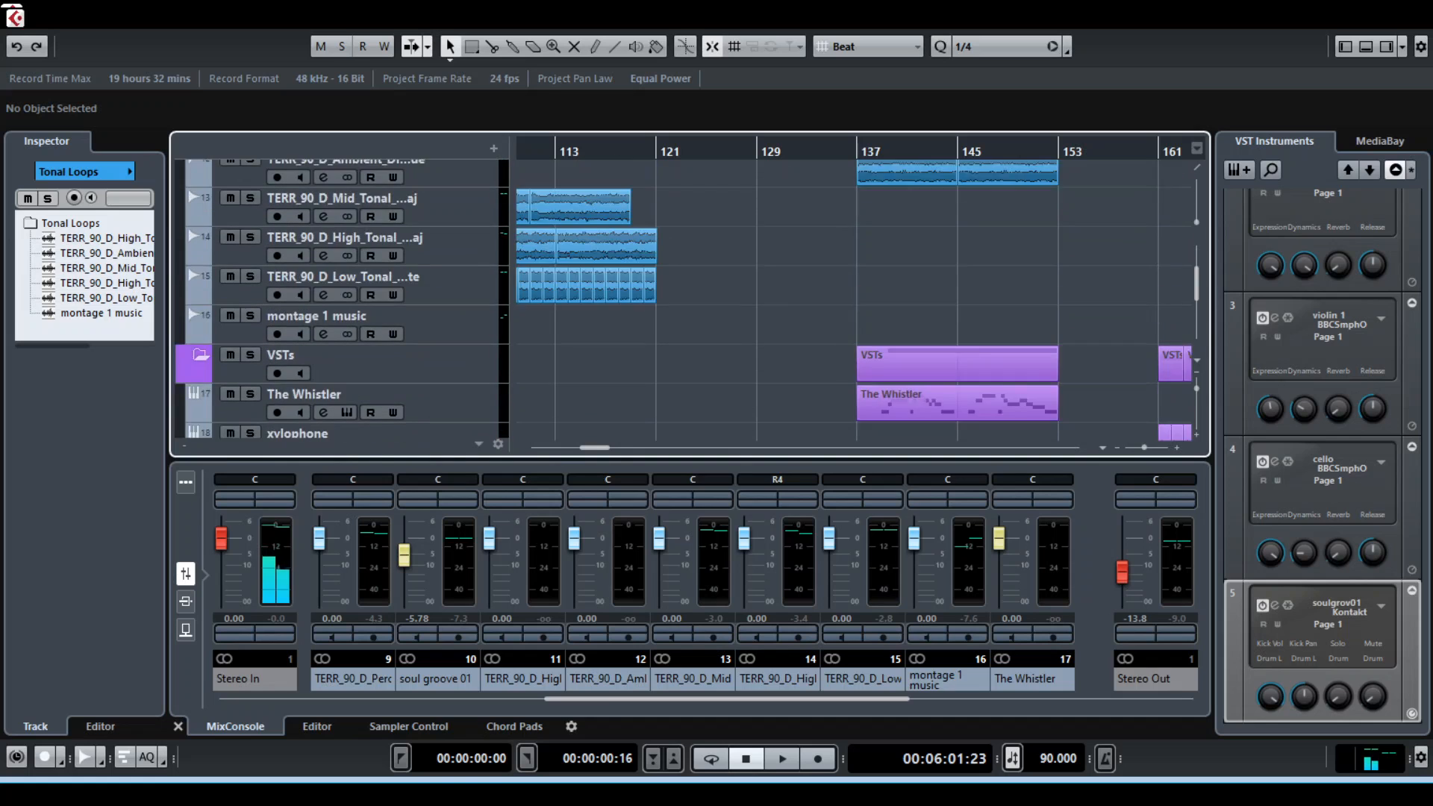
pyautogui.scroll(-4, 341, 299)
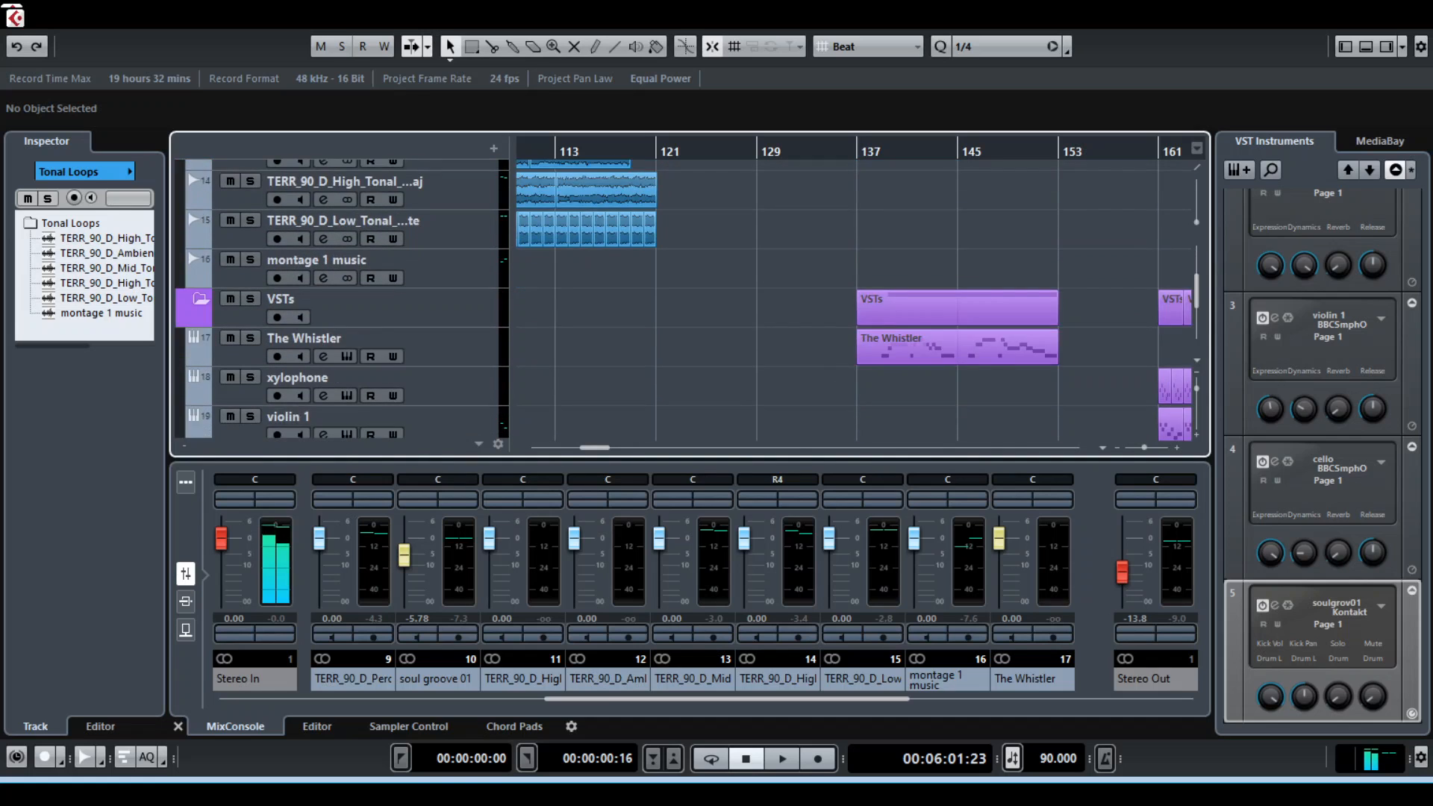
pyautogui.scroll(3, 341, 298)
pyautogui.scroll(-2, 341, 298)
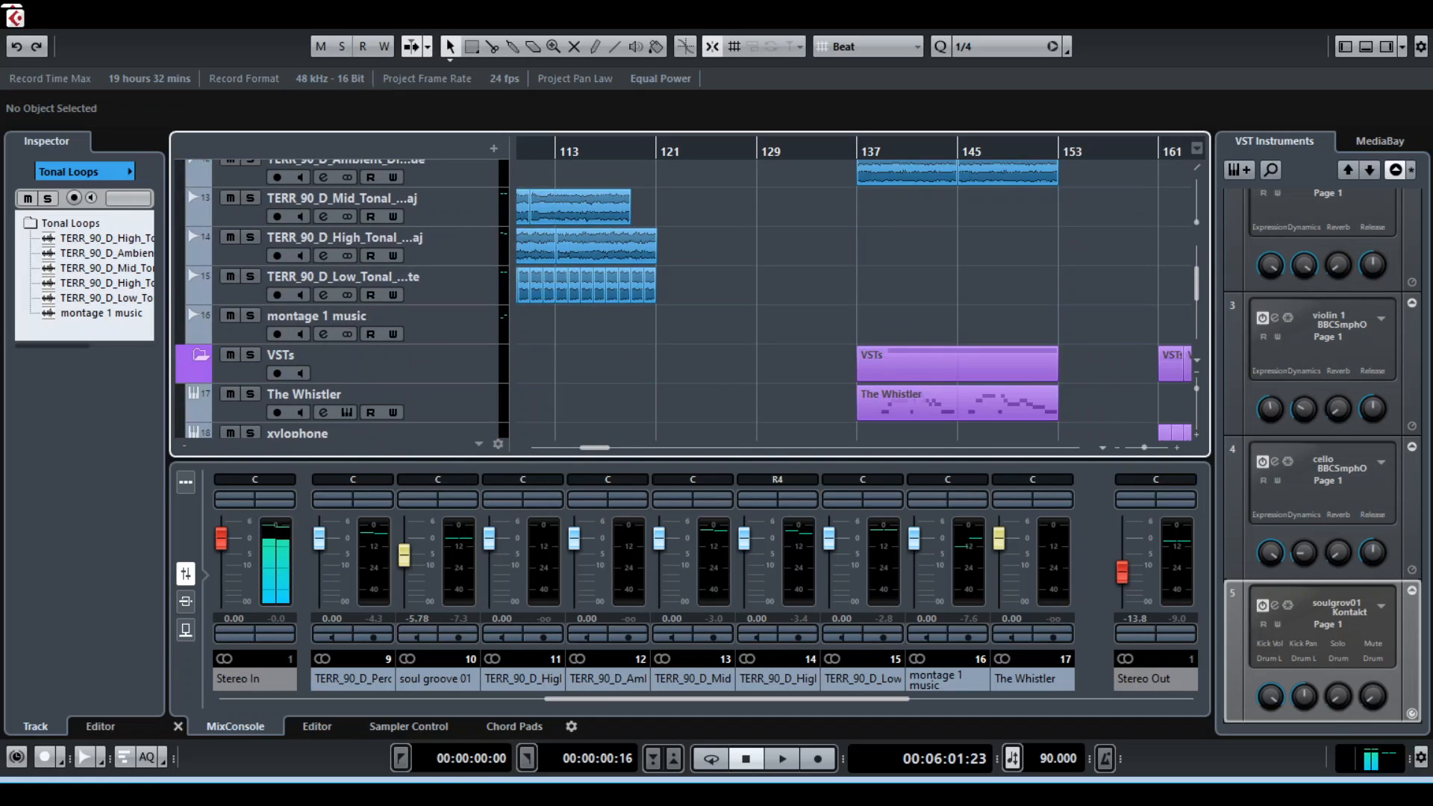
# Play the section from bar 137 while viewing the ambient loop and The Whistler tracks, and stop playback
pyautogui.press('space')
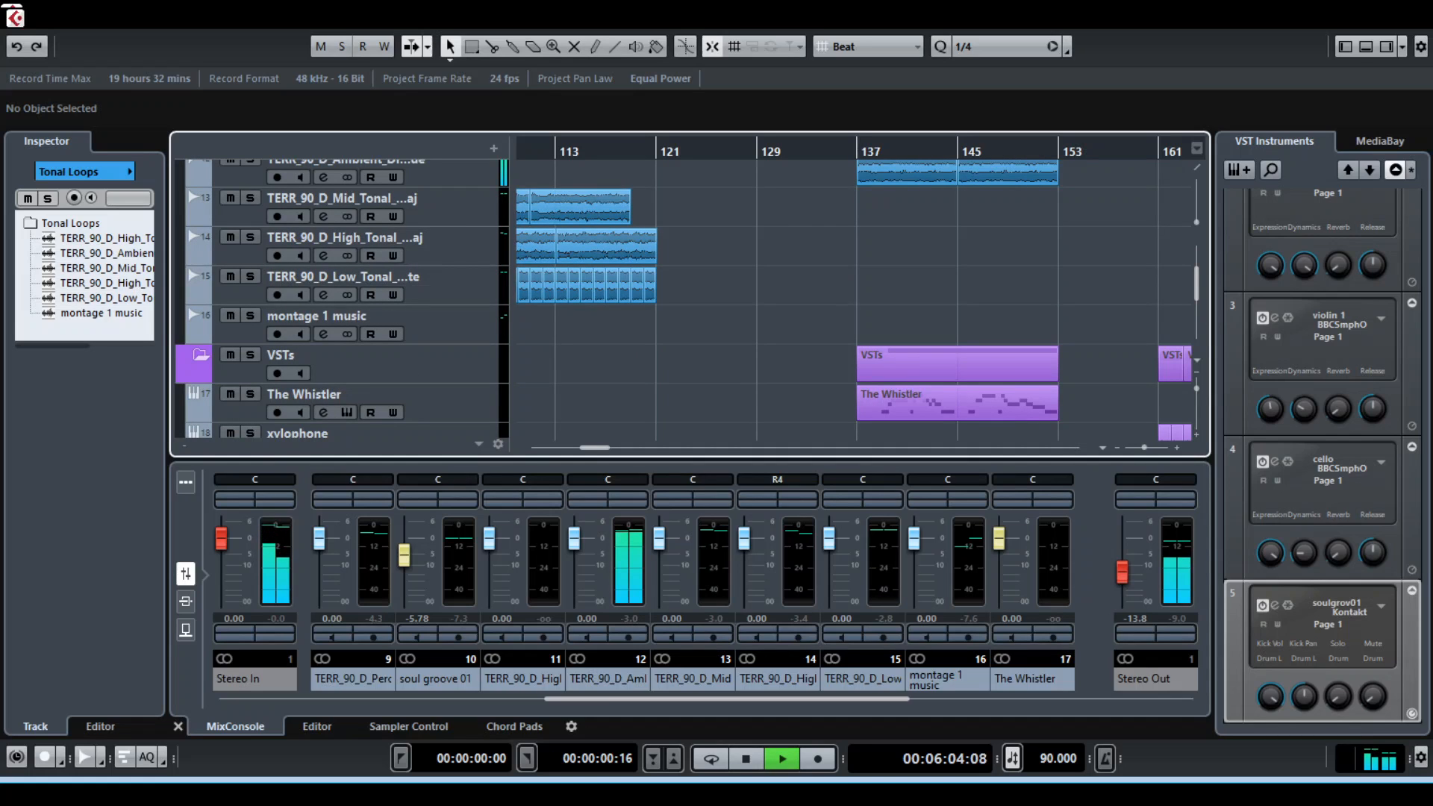
pyautogui.scroll(3, 342, 299)
pyautogui.scroll(-4, 341, 298)
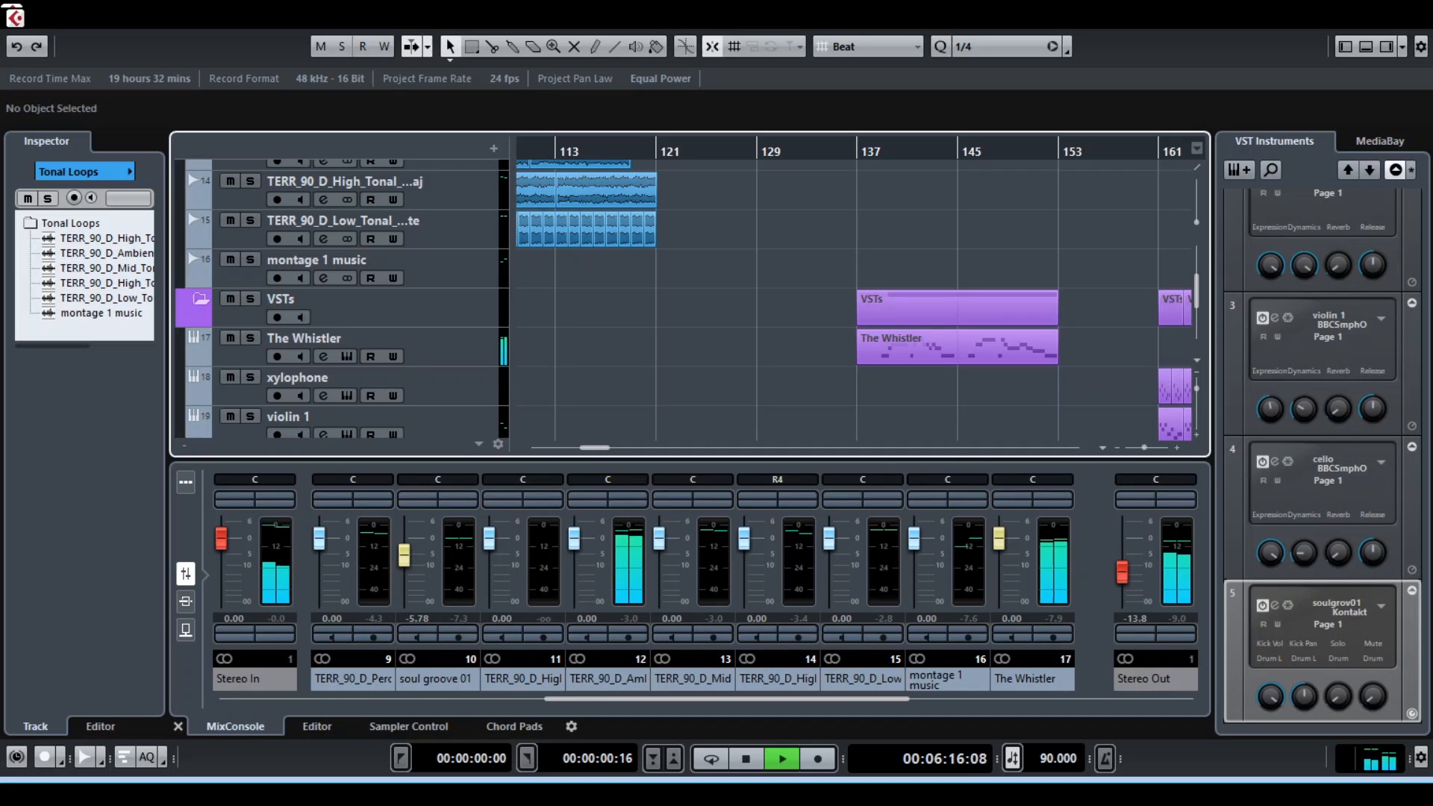
pyautogui.scroll(3, 336, 298)
pyautogui.press('space')
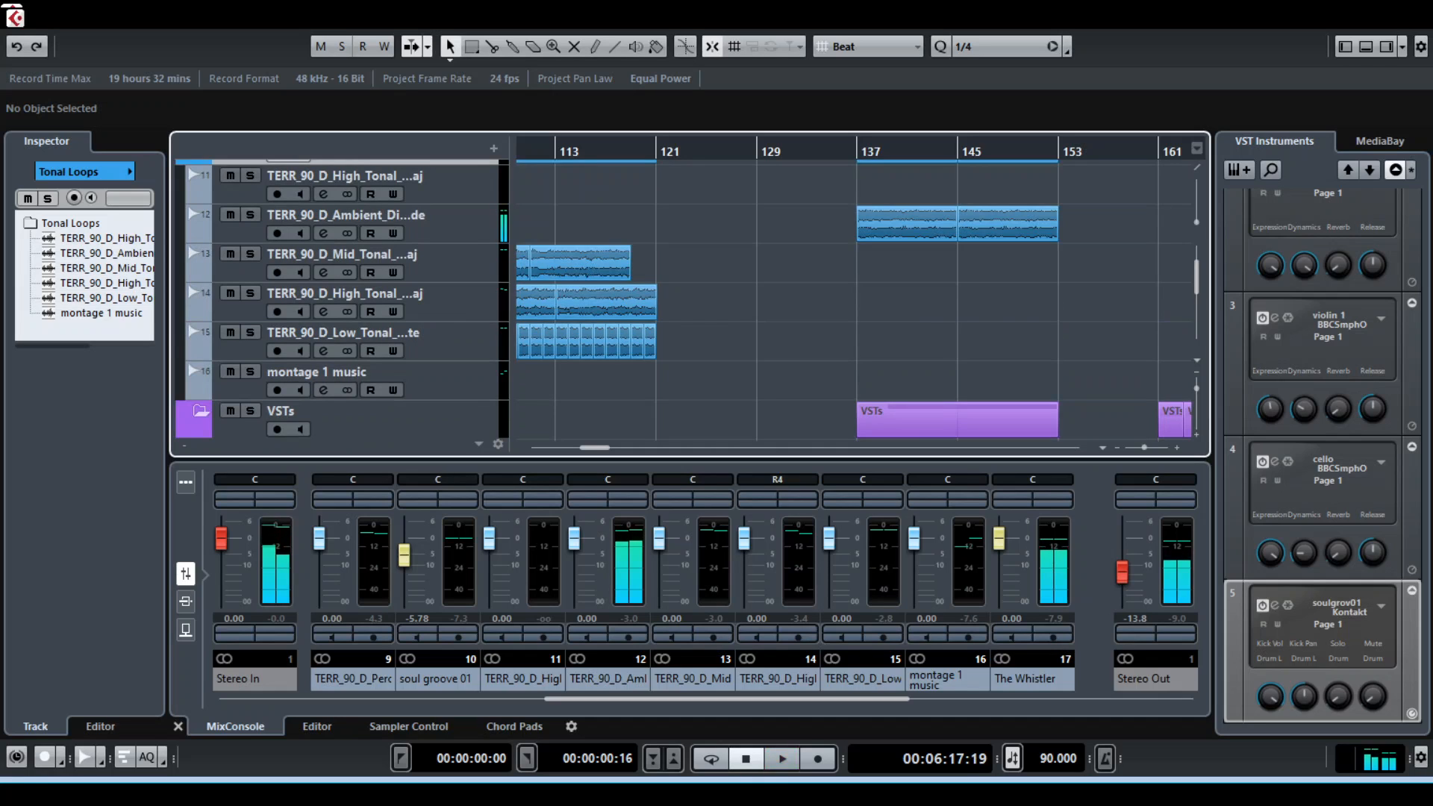
# Collapse the Tonal Loops and VSTs folders
pyautogui.scroll(3, 336, 298)
pyautogui.click(201, 248)
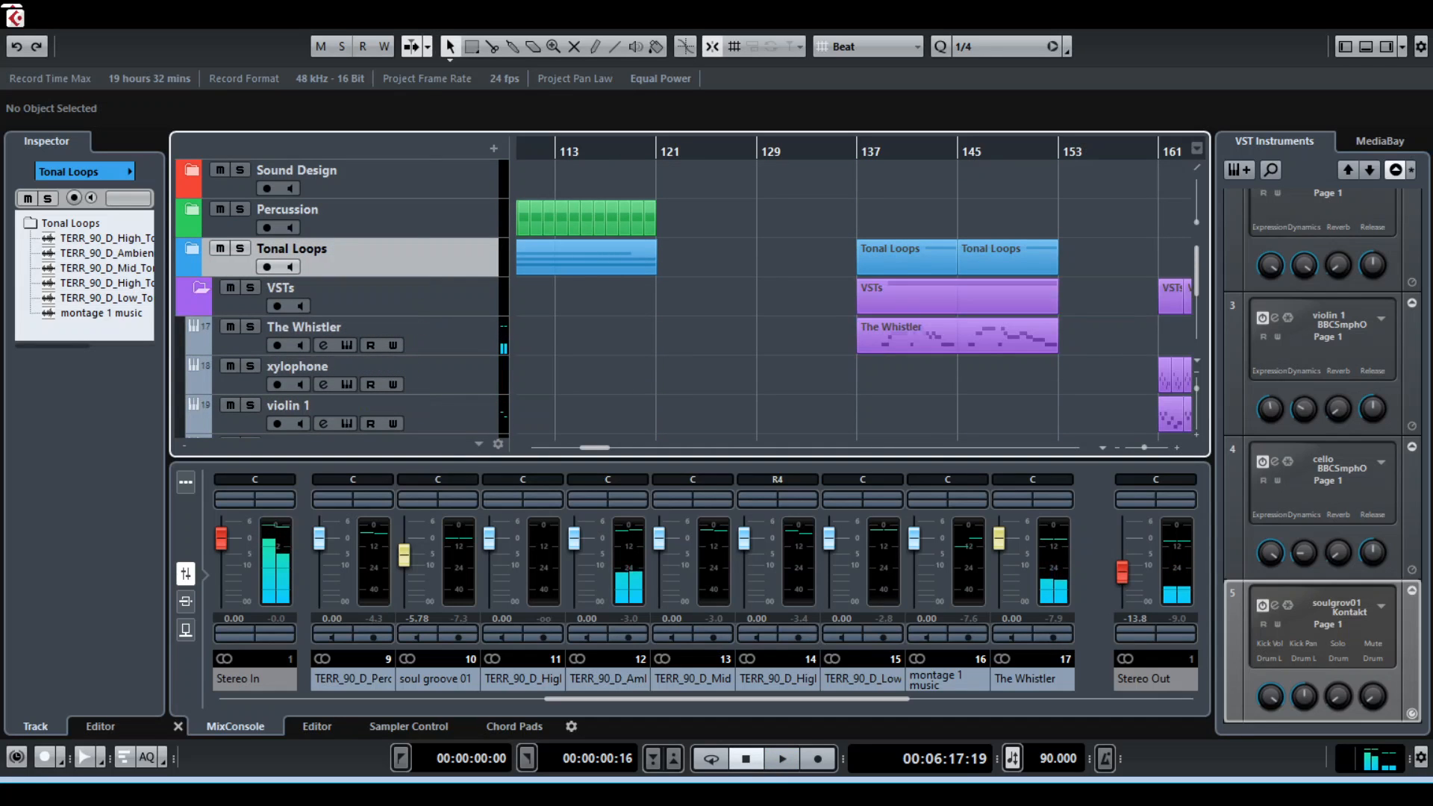
pyautogui.click(200, 288)
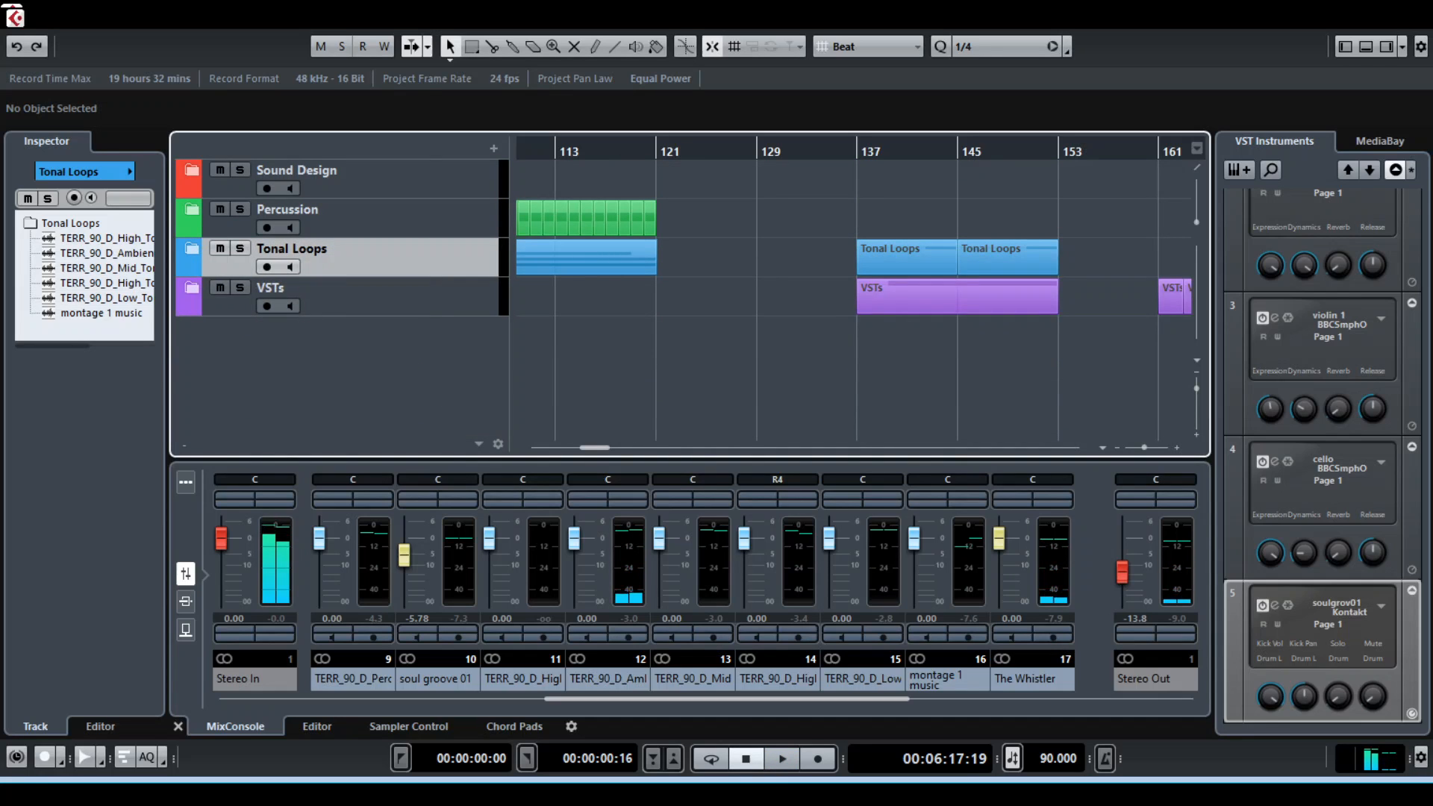
# Place the playhead at bar 161 and expand the VSTs folder to show its instrument tracks
pyautogui.hscroll(7, 854, 298)
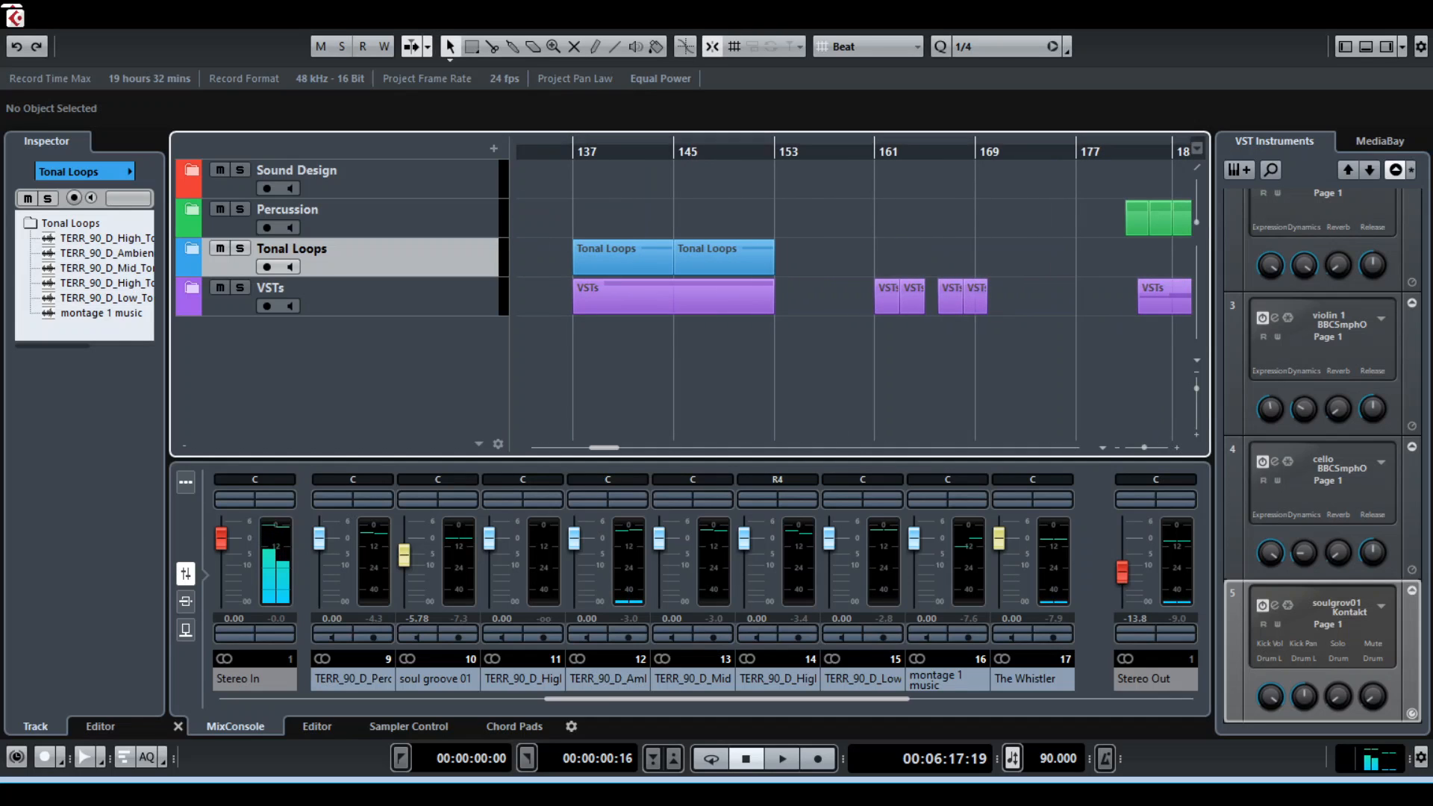
pyautogui.click(875, 151)
pyautogui.click(193, 289)
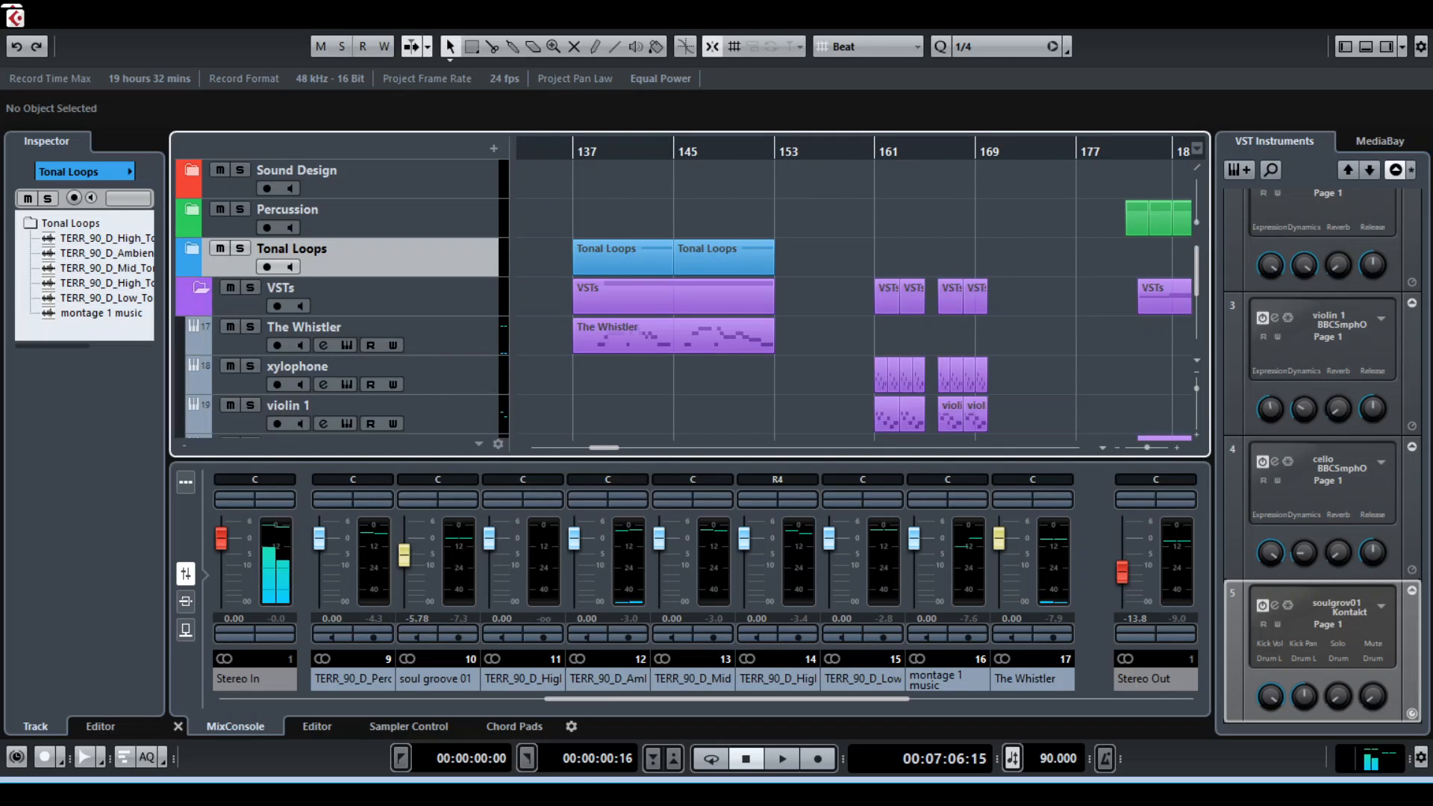
pyautogui.scroll(-4, 343, 299)
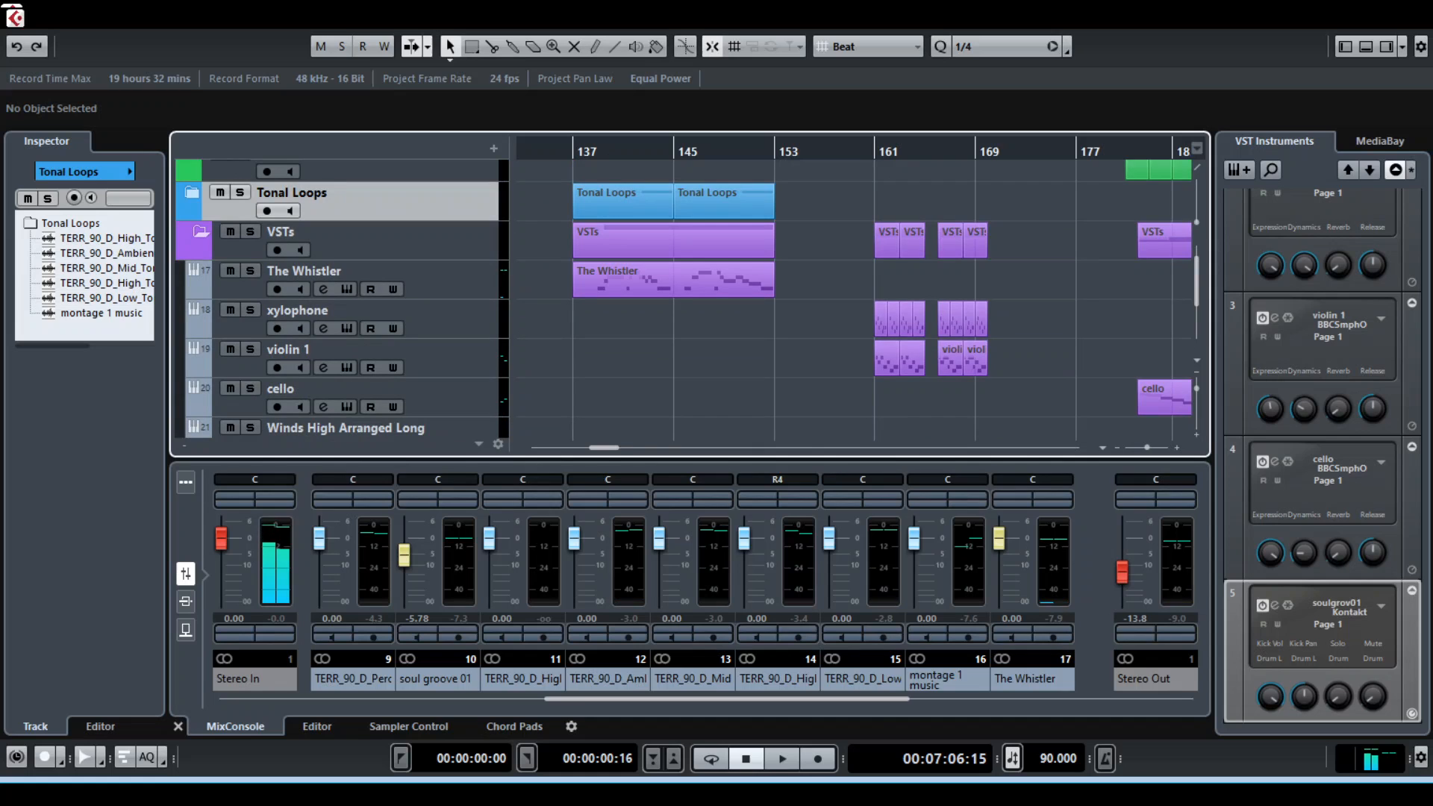
# Frame the xylophone and violin 1 parts by zooming the timeline to about bars 157 to 171
pyautogui.press('h')
pyautogui.press('h')
pyautogui.press('h')
pyautogui.press('h')
pyautogui.press('h')
pyautogui.press('h')
pyautogui.press('g')
pyautogui.press('g')
pyautogui.press('g')
pyautogui.press('g')
pyautogui.press('g')
pyautogui.press('g')
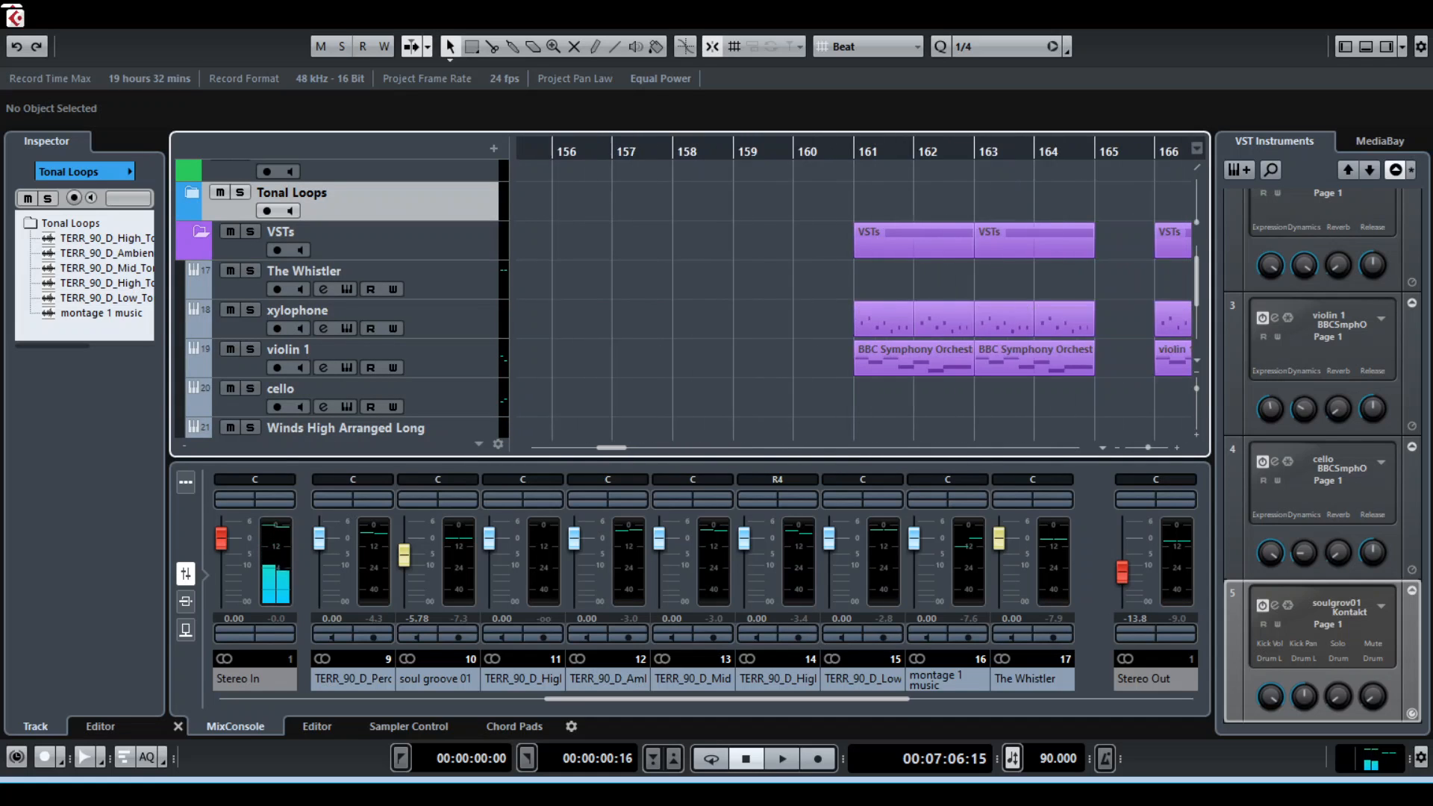
pyautogui.press('h')
pyautogui.press('h')
pyautogui.press('h')
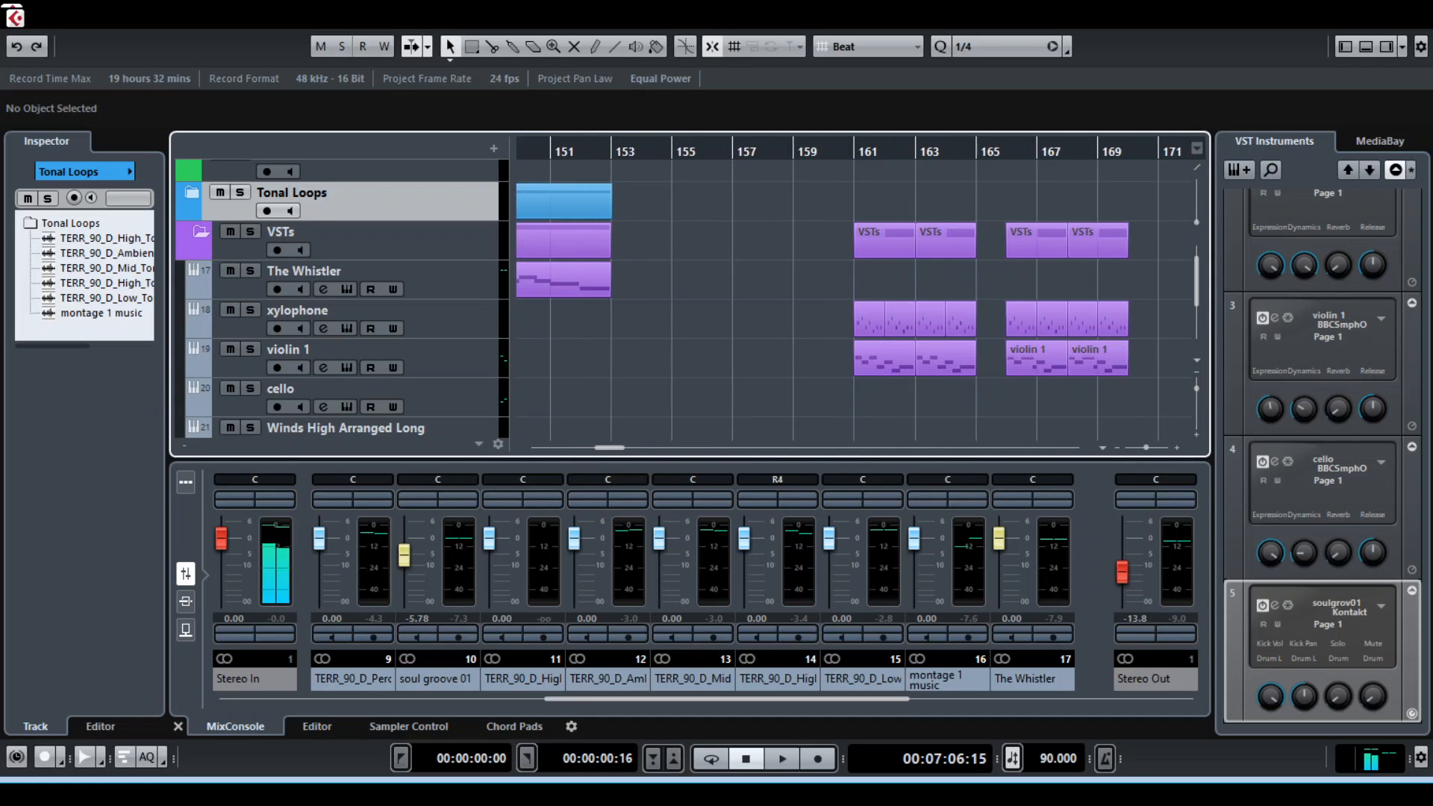
pyautogui.press('g')
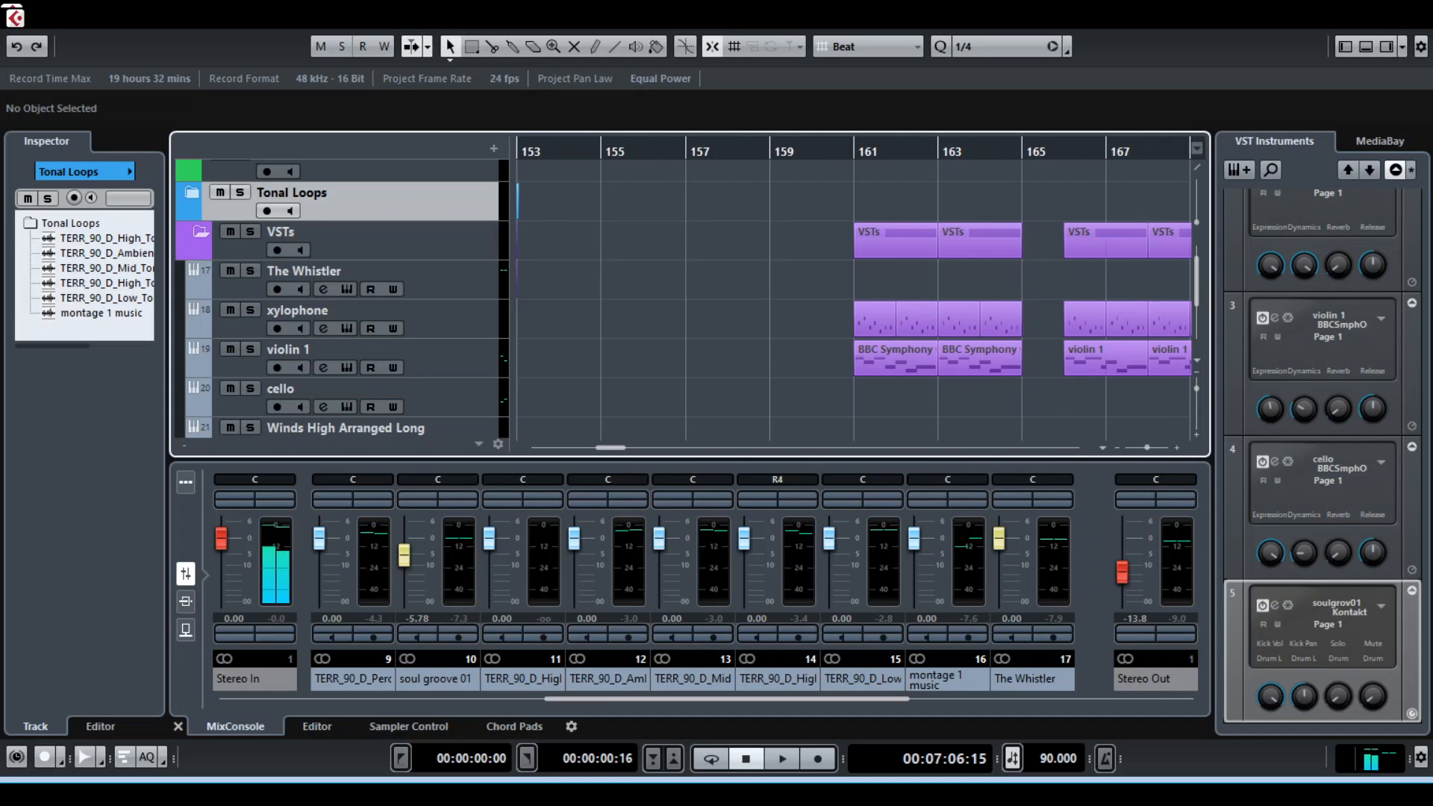
pyautogui.hscroll(4, 856, 313)
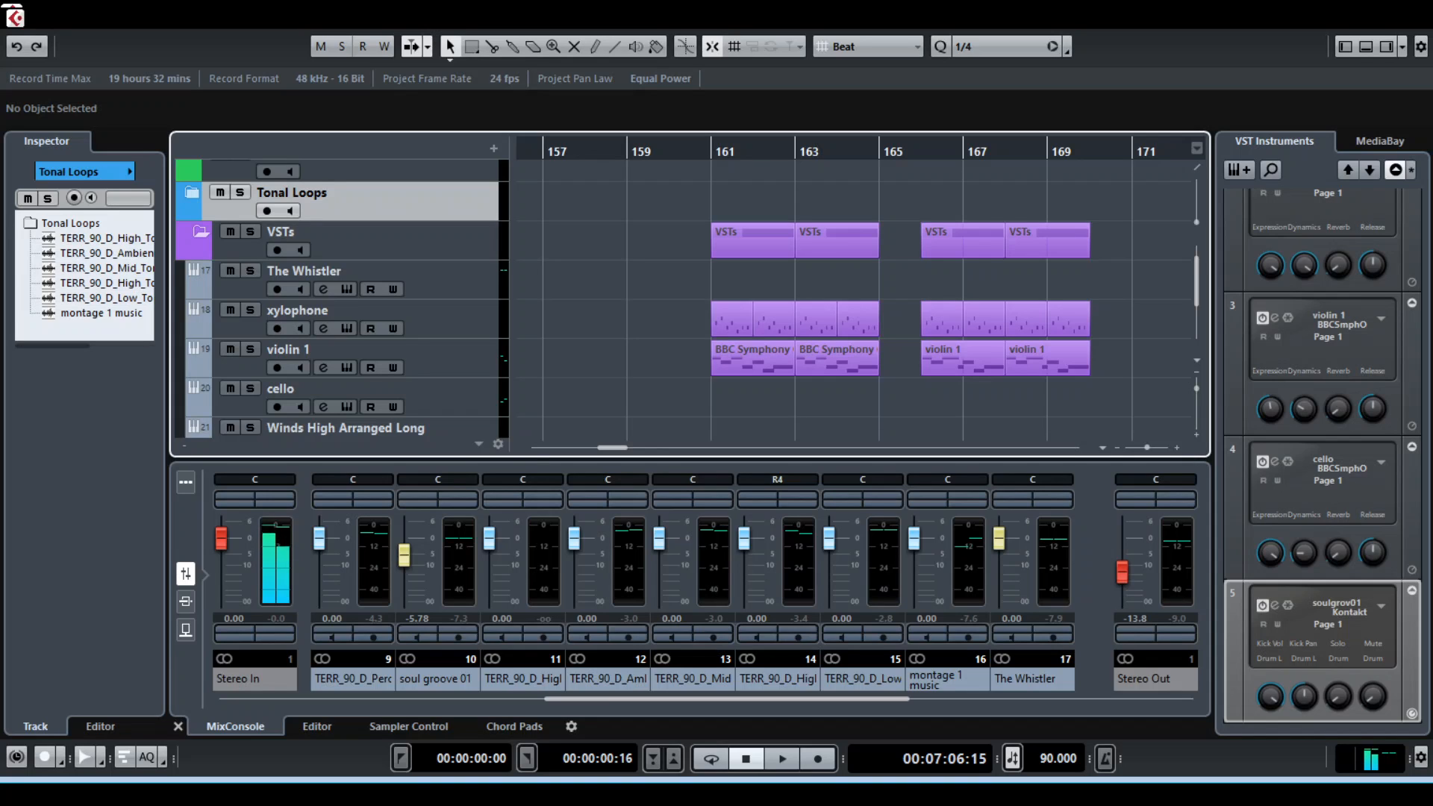
# Play the xylophone and violin 1 parts from bar 161, restart them once, and stop playback
pyautogui.press('space')
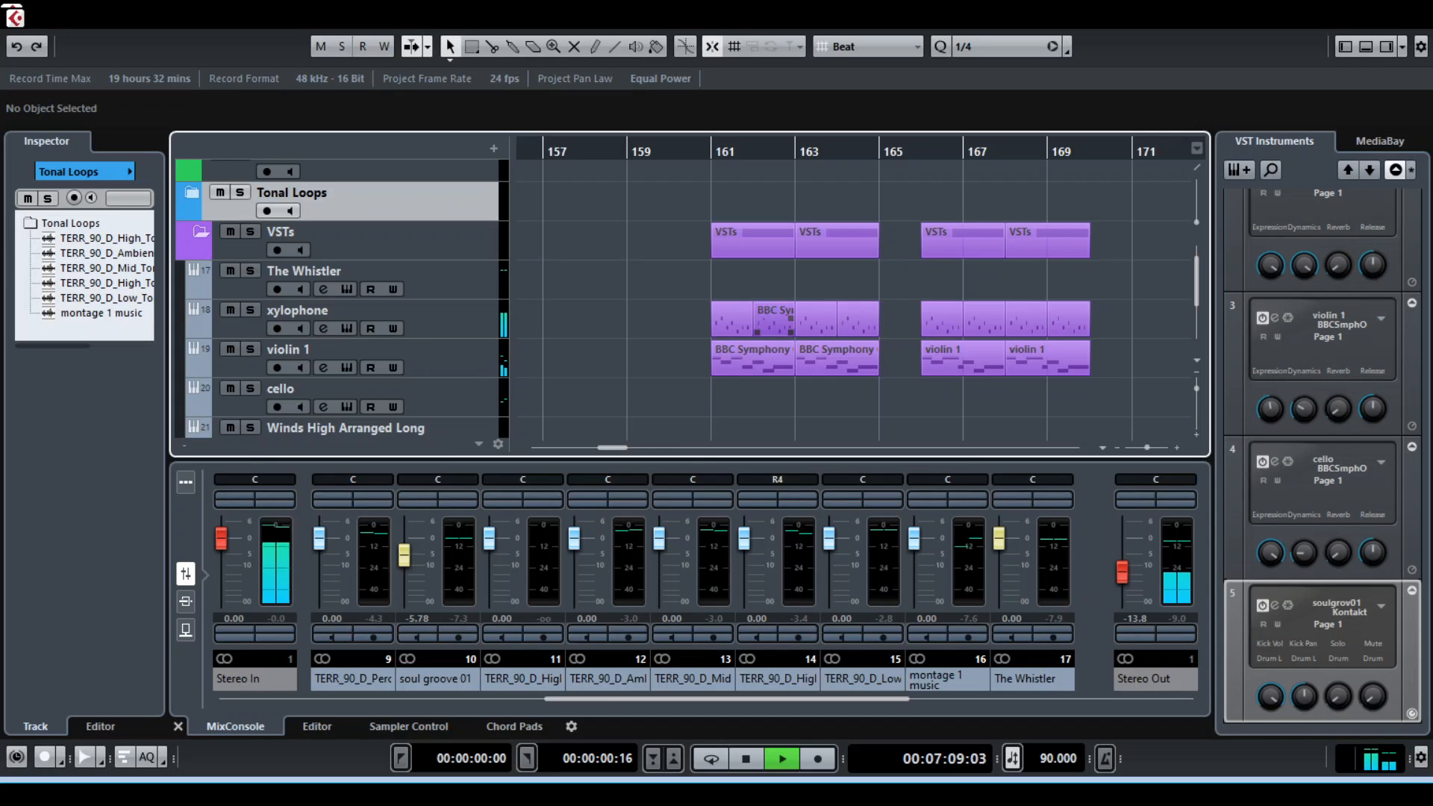
pyautogui.press('space')
pyautogui.press('space')
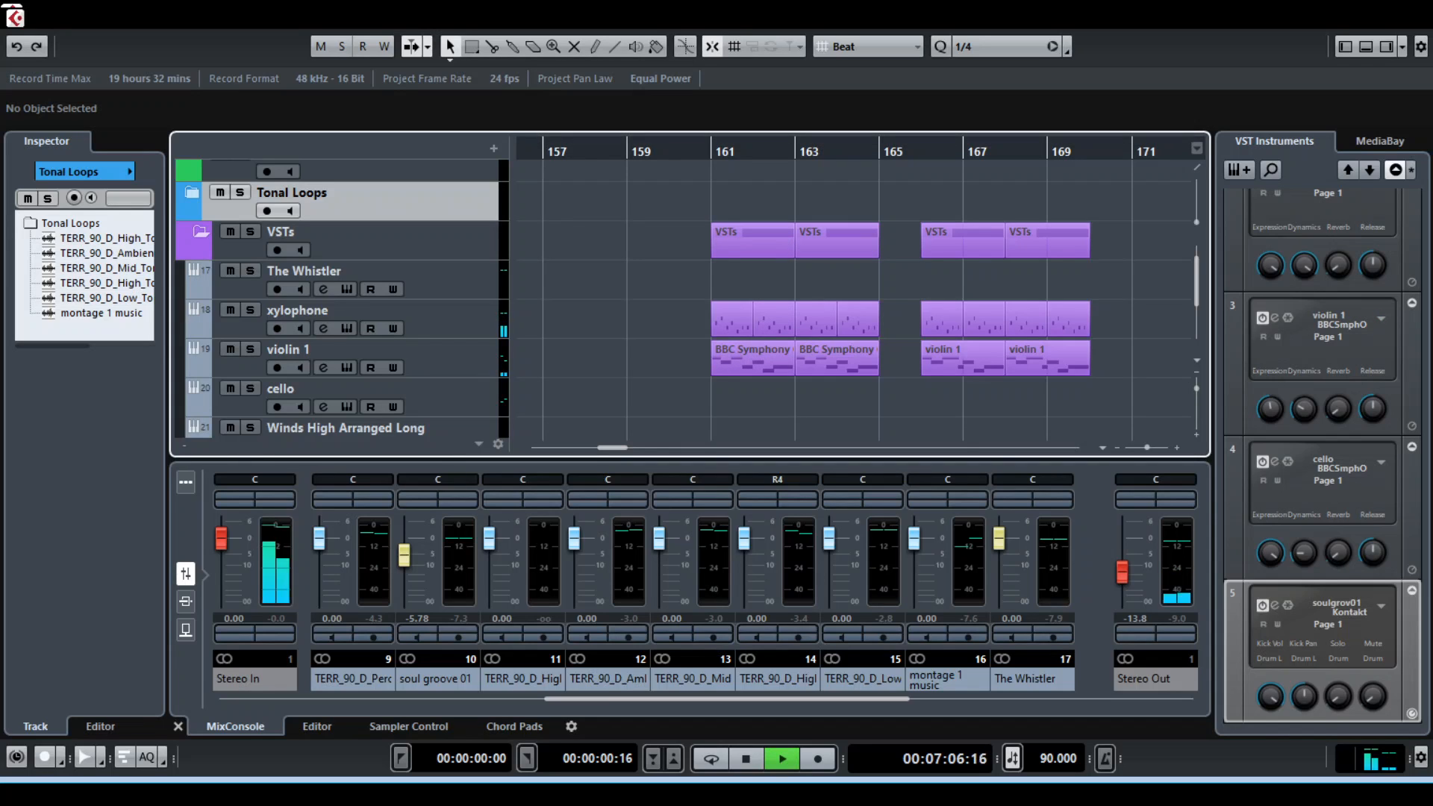
pyautogui.press('space')
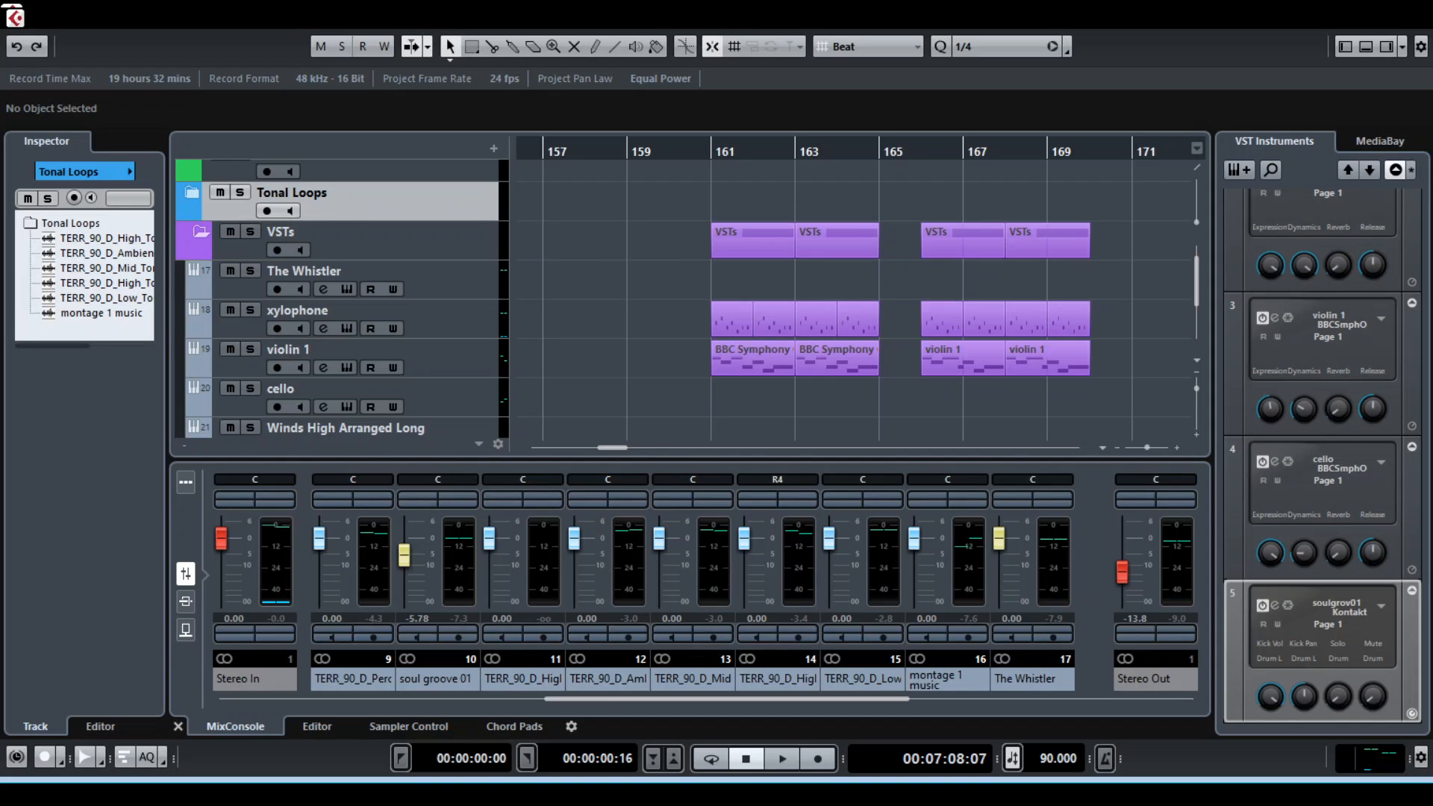
# Solo the violin 1 track and play it from bar 161
pyautogui.moveTo(709, 151); pyautogui.dragTo(711, 151)
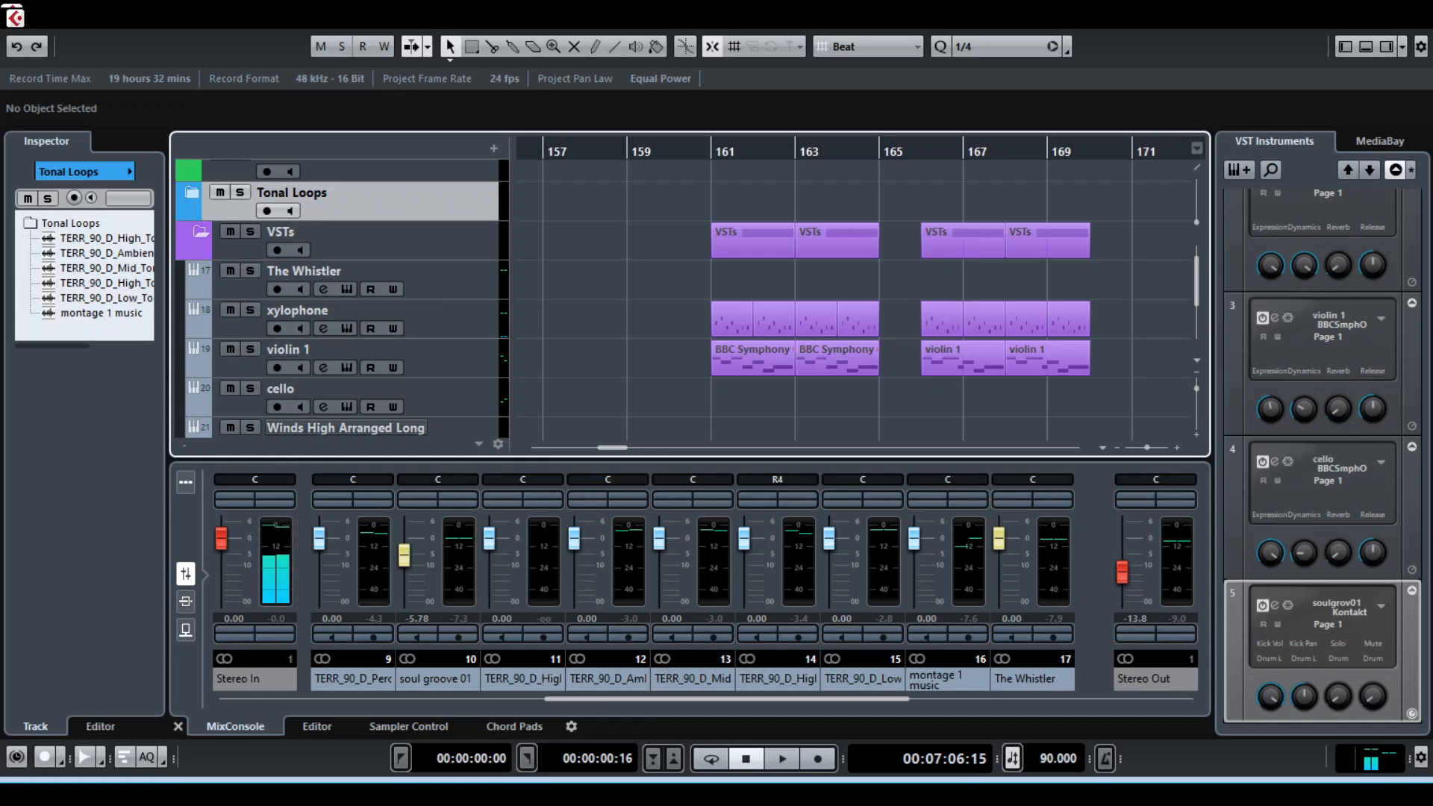
pyautogui.scroll(-3, 343, 299)
pyautogui.click(343, 239)
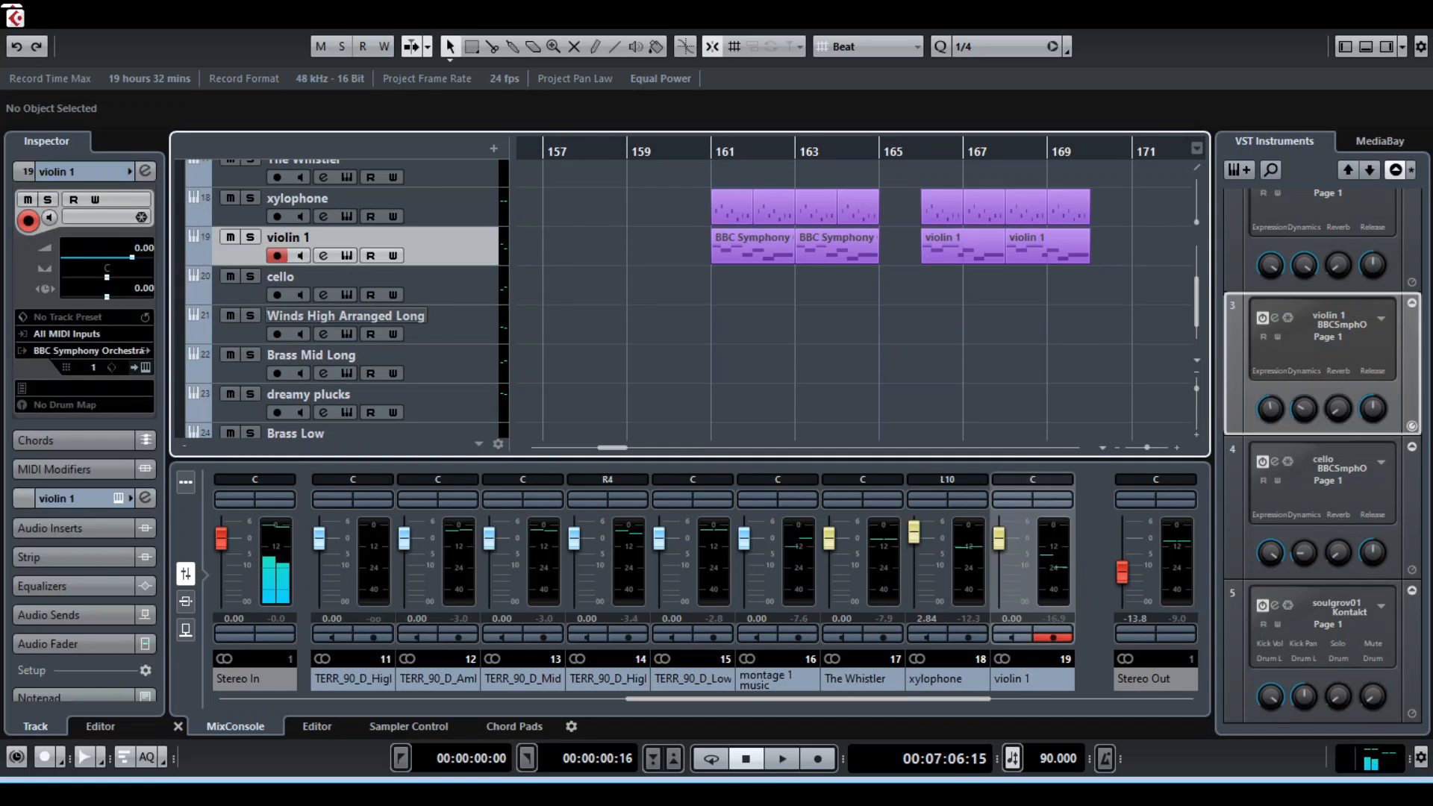
pyautogui.scroll(4, 730, 374)
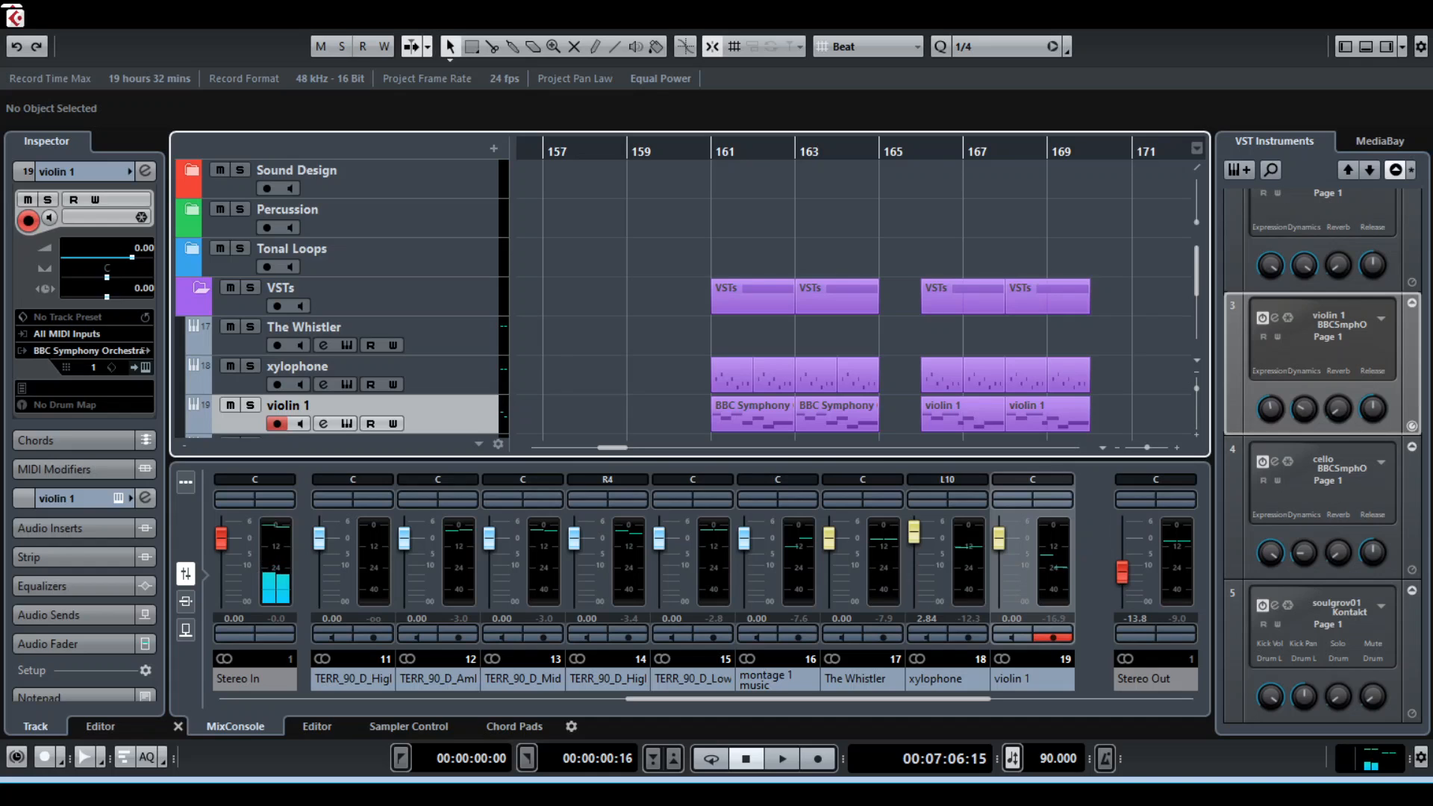
pyautogui.press('h')
pyautogui.press('h')
pyautogui.press('h')
pyautogui.press('s')
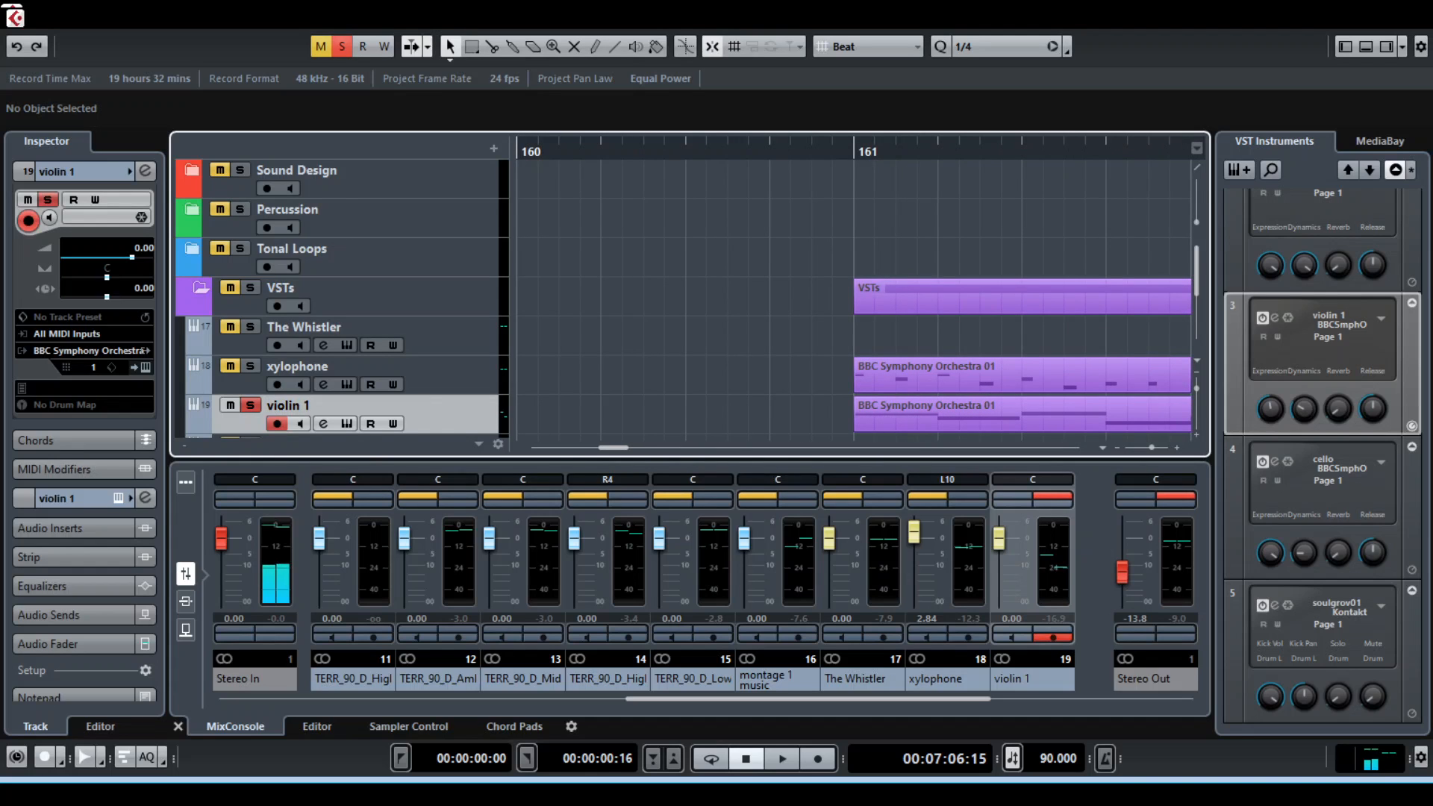
pyautogui.press('space')
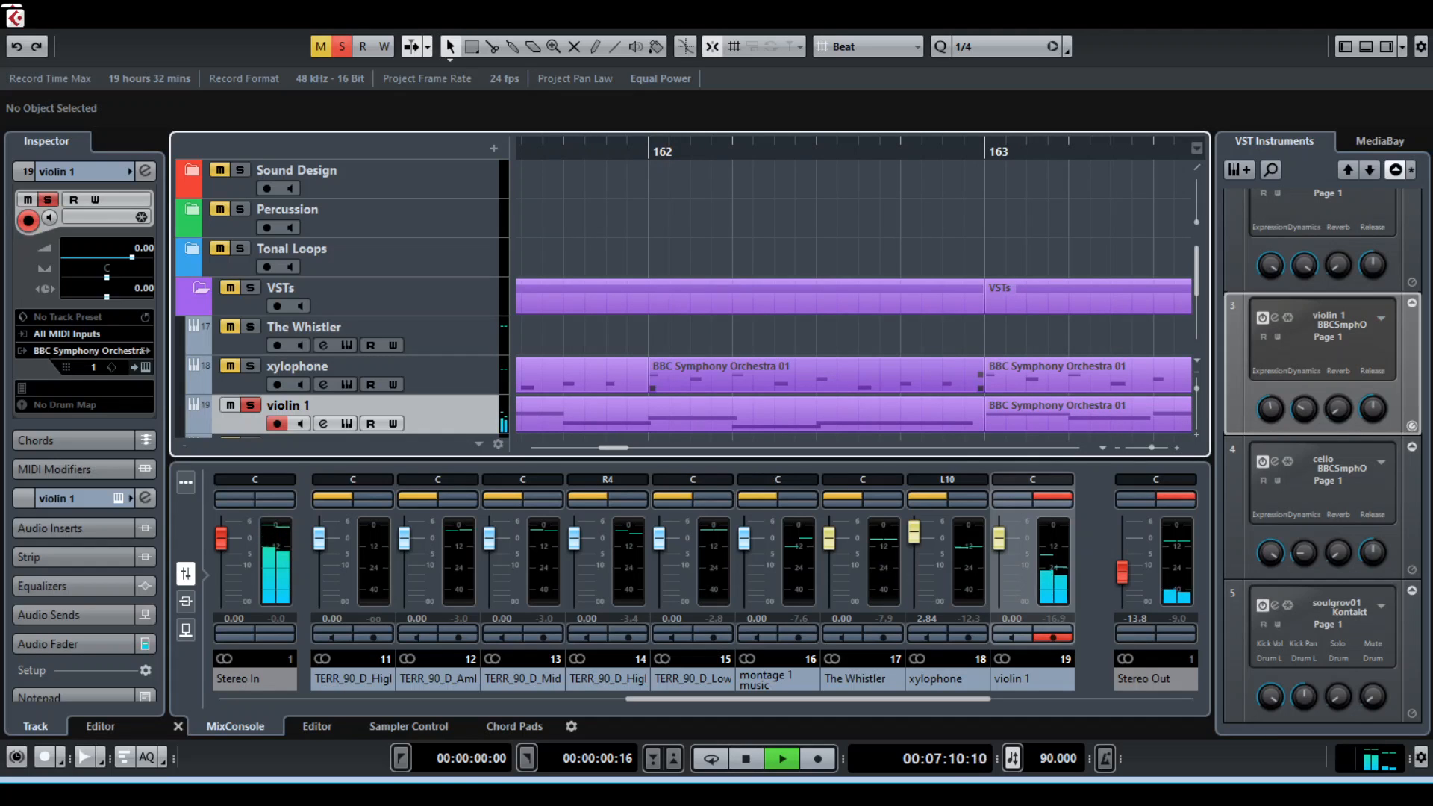
# Stop playback, solo the xylophone track instead of violin 1, and play it from bar 161
pyautogui.press('space')
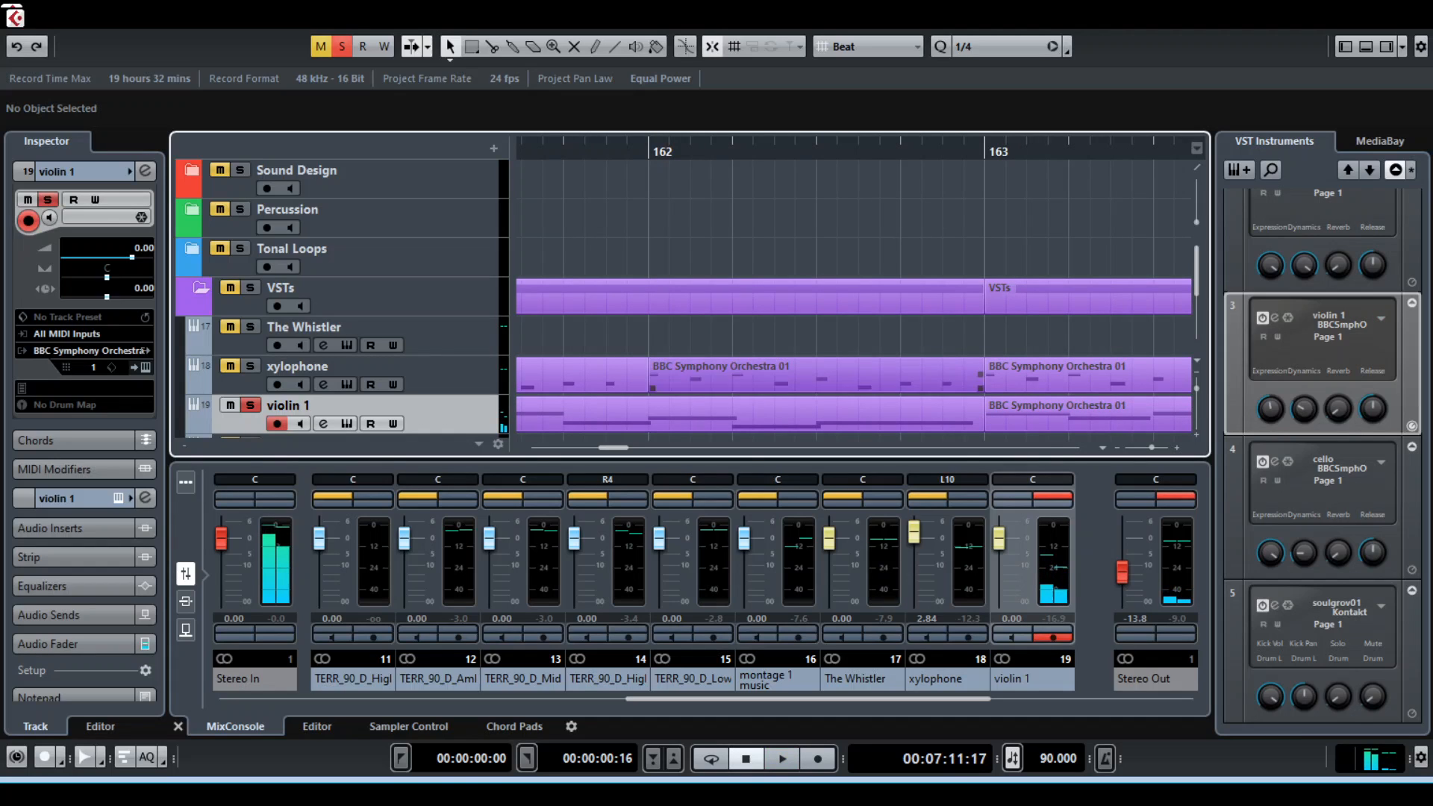
pyautogui.press('g')
pyautogui.press('g')
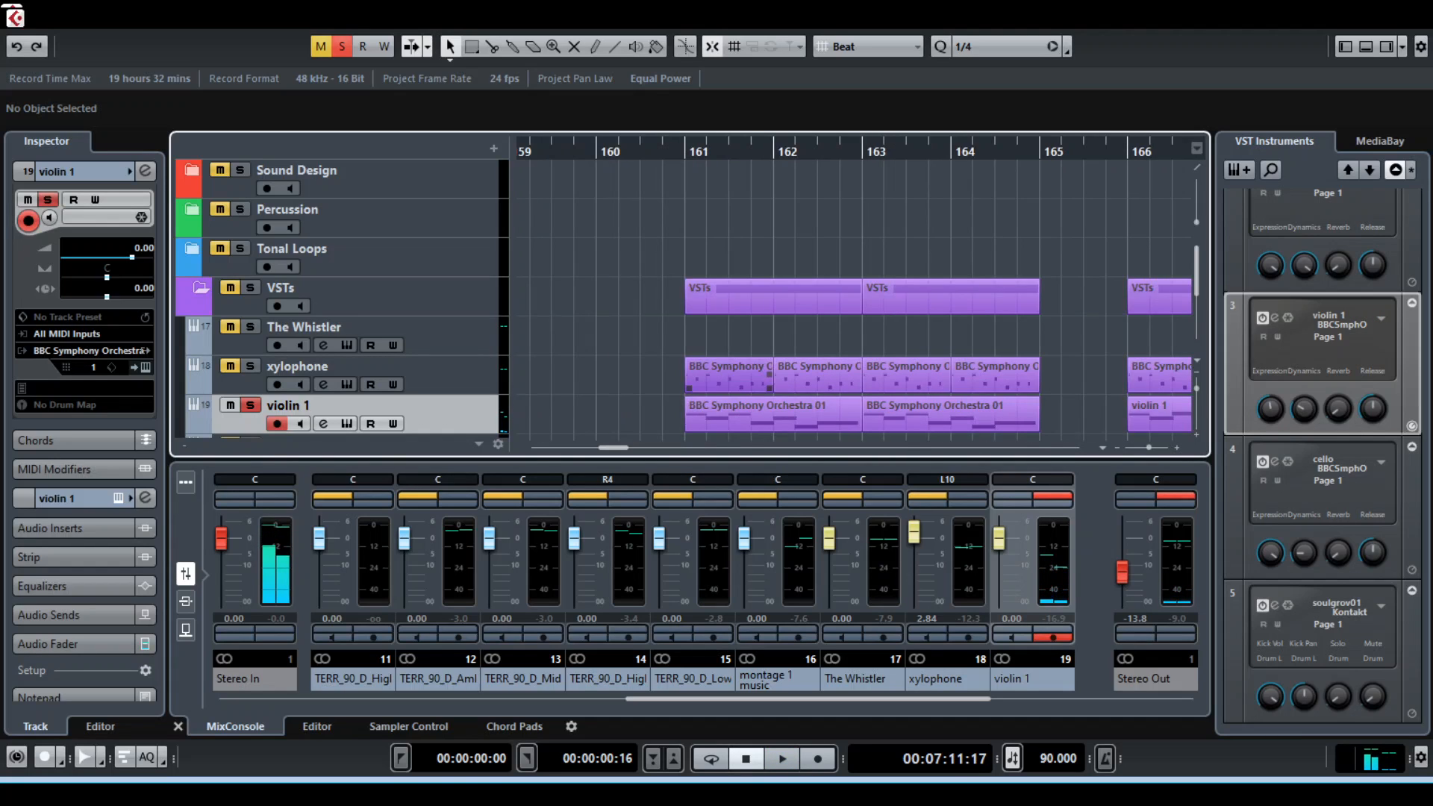
pyautogui.scroll(-2, 687, 298)
pyautogui.click(251, 311)
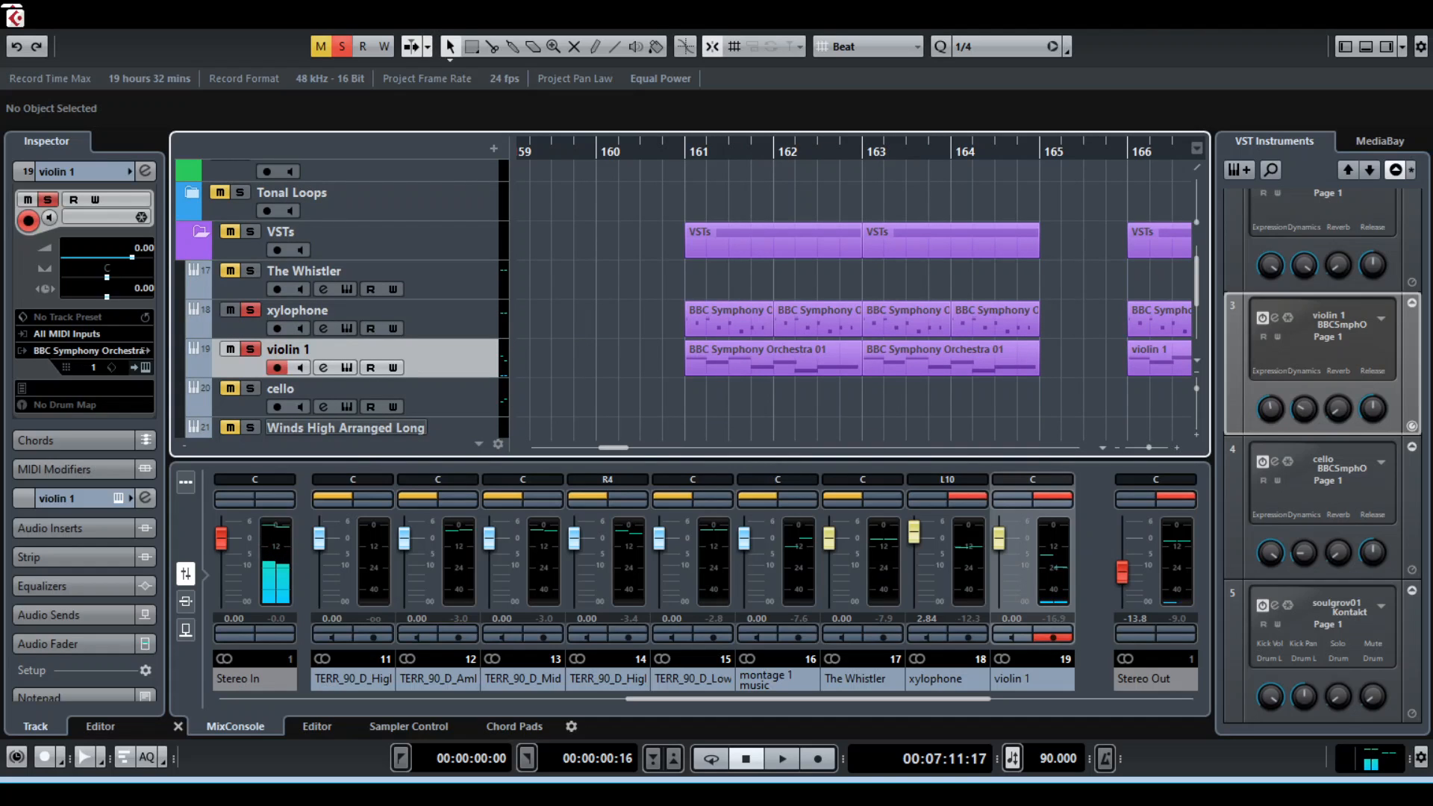
pyautogui.click(250, 349)
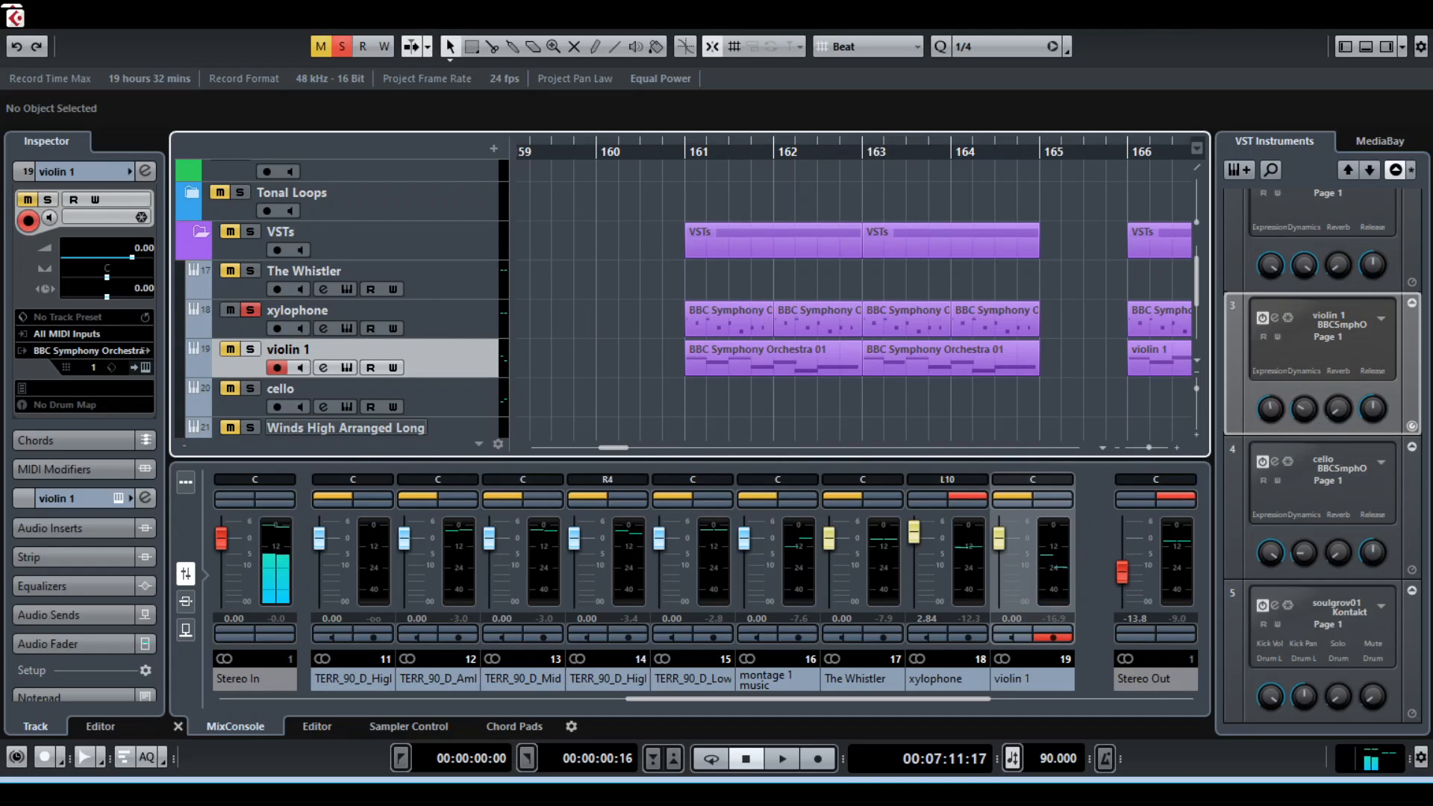
pyautogui.press('space')
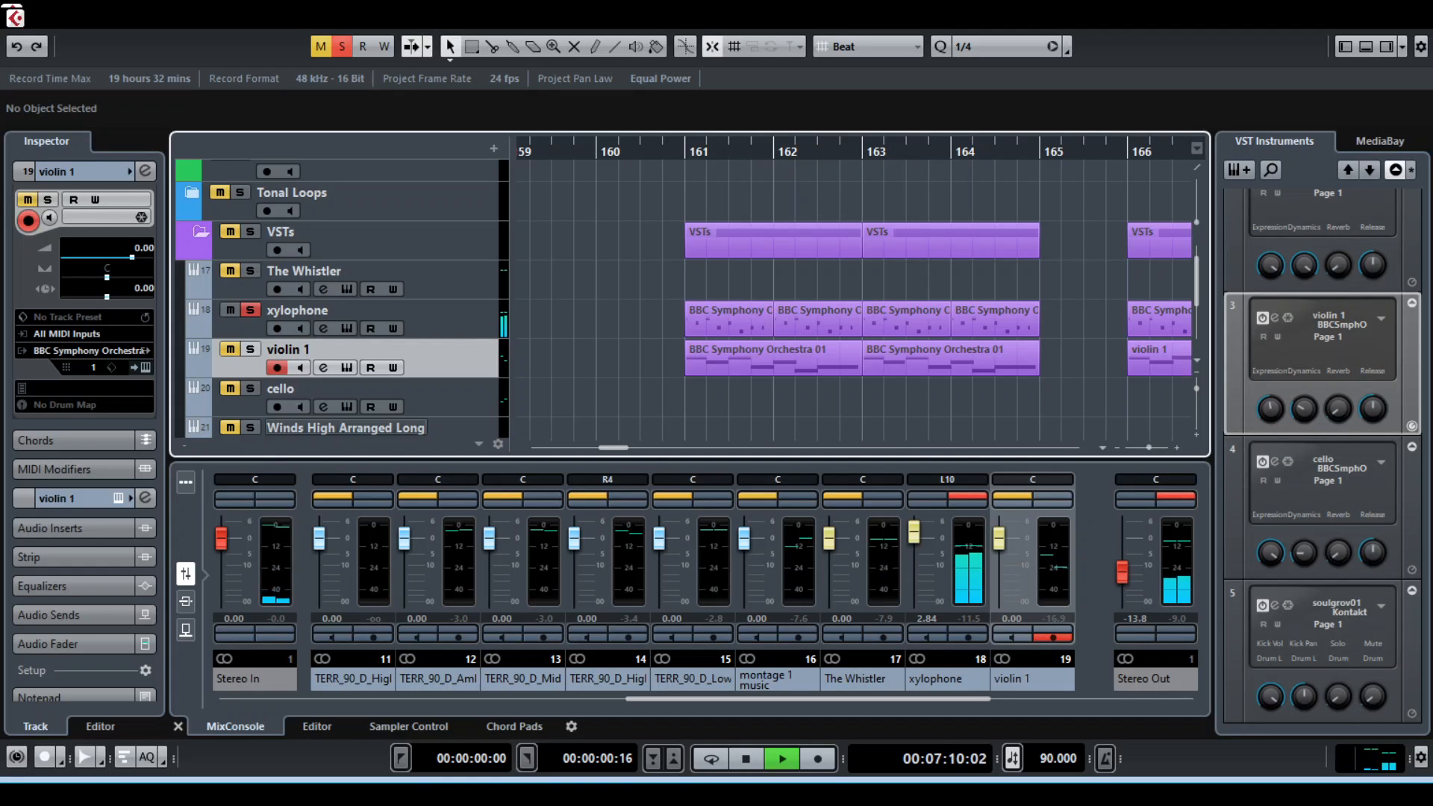
pyautogui.press('space')
# Clear the xylophone solo and play the xylophone and violin 1 parts together from bar 161
pyautogui.click(250, 310)
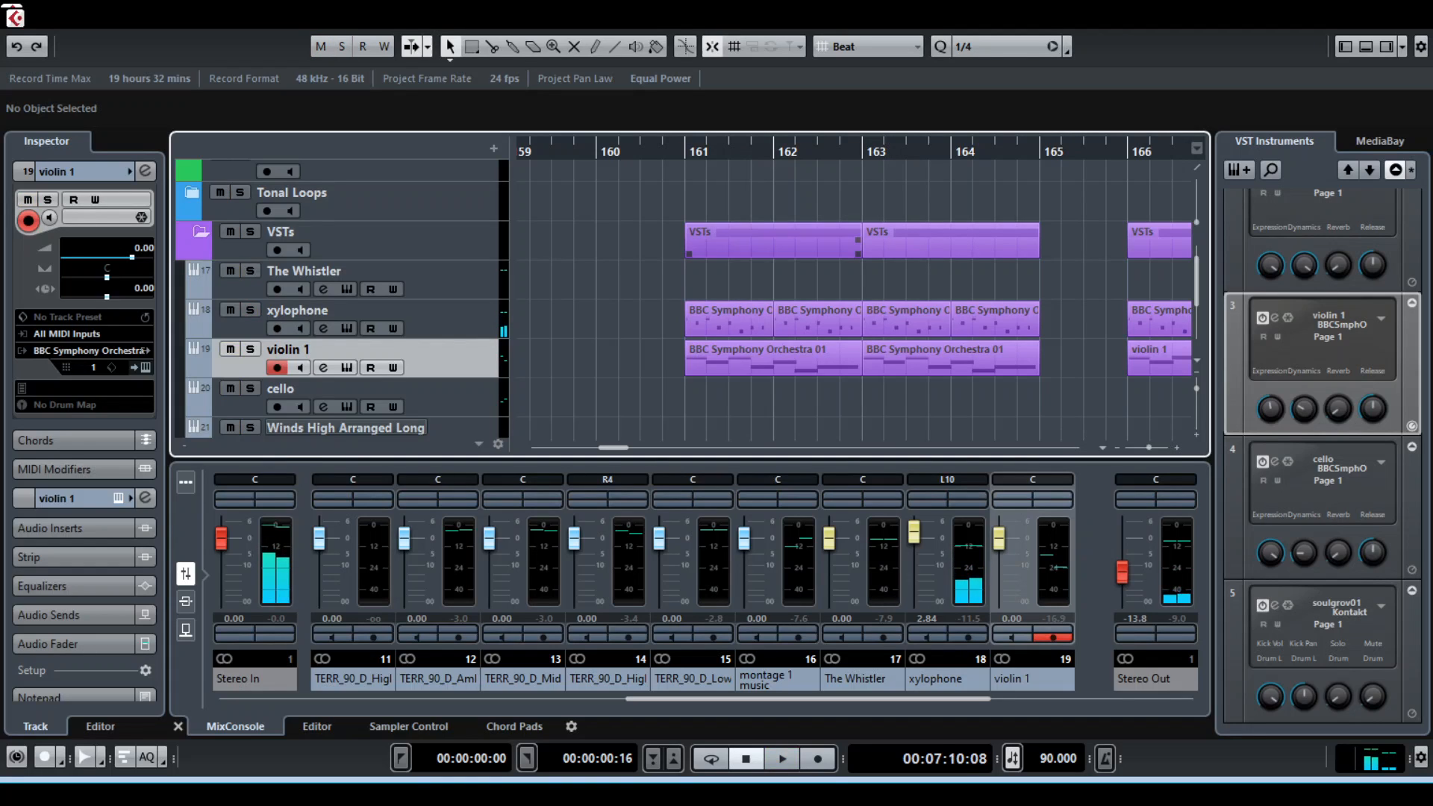
pyautogui.click(686, 149)
pyautogui.press('space')
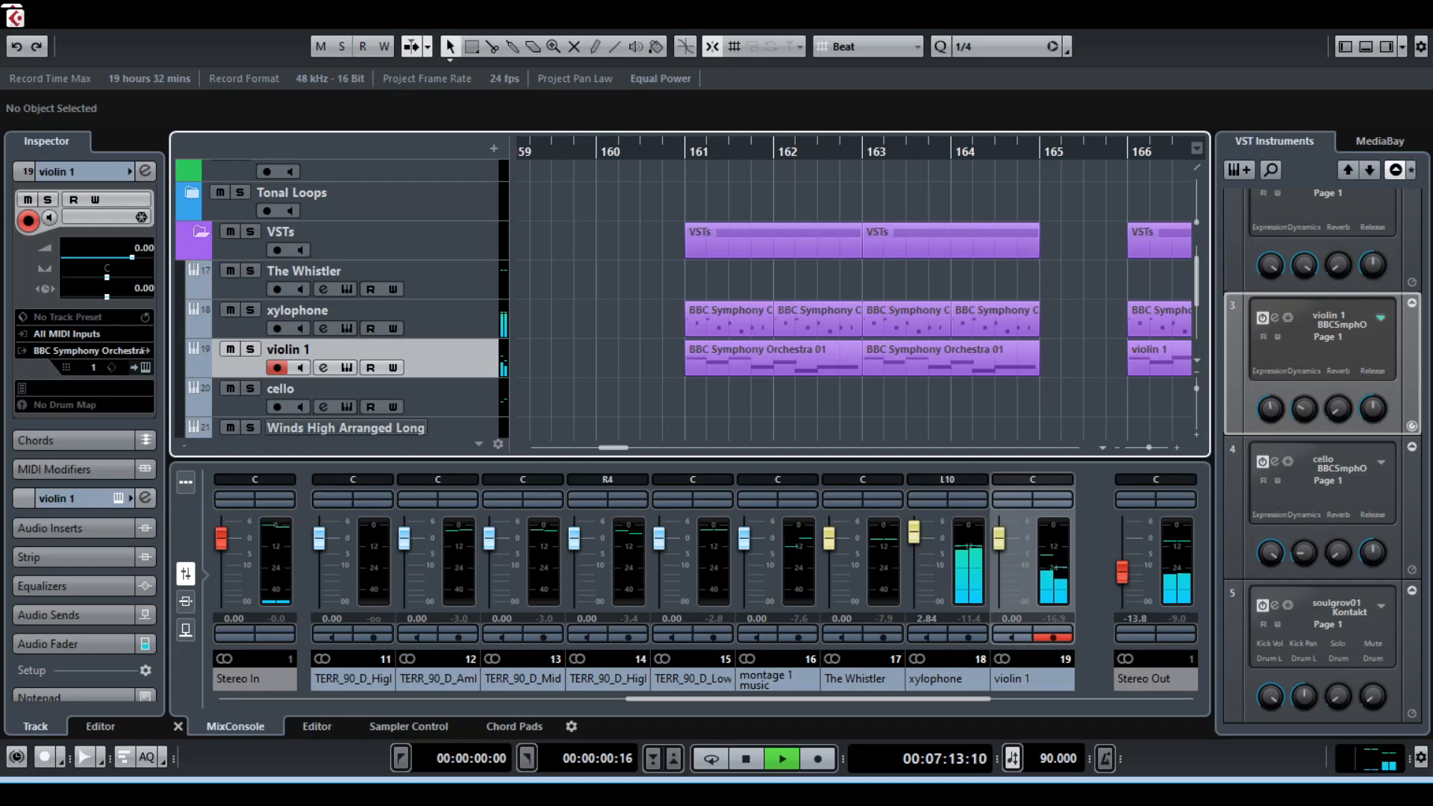
pyautogui.press('space')
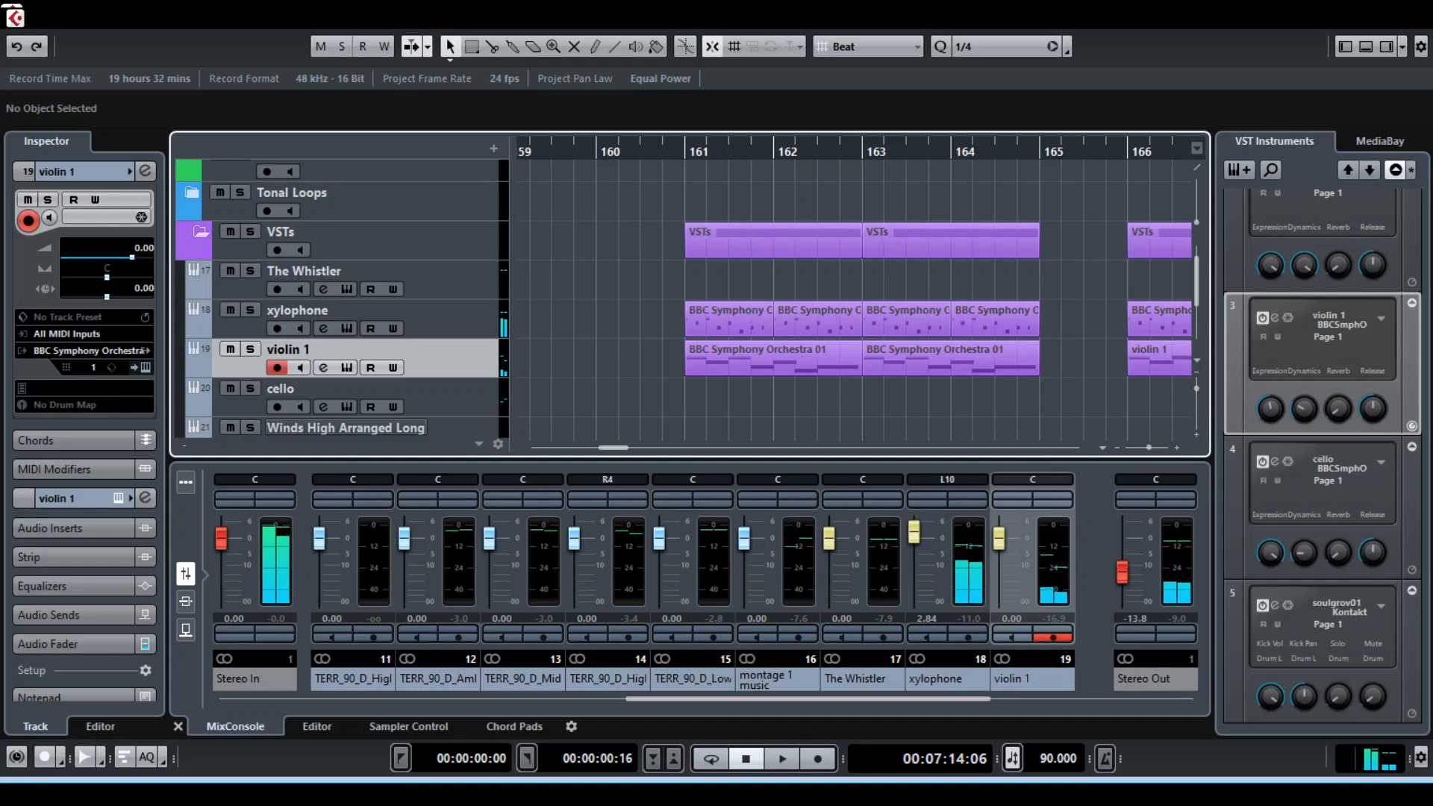
# Place the playhead at bar 166, play the second xylophone and violin 1 phrase, and stop playback
pyautogui.hscroll(6, 854, 299)
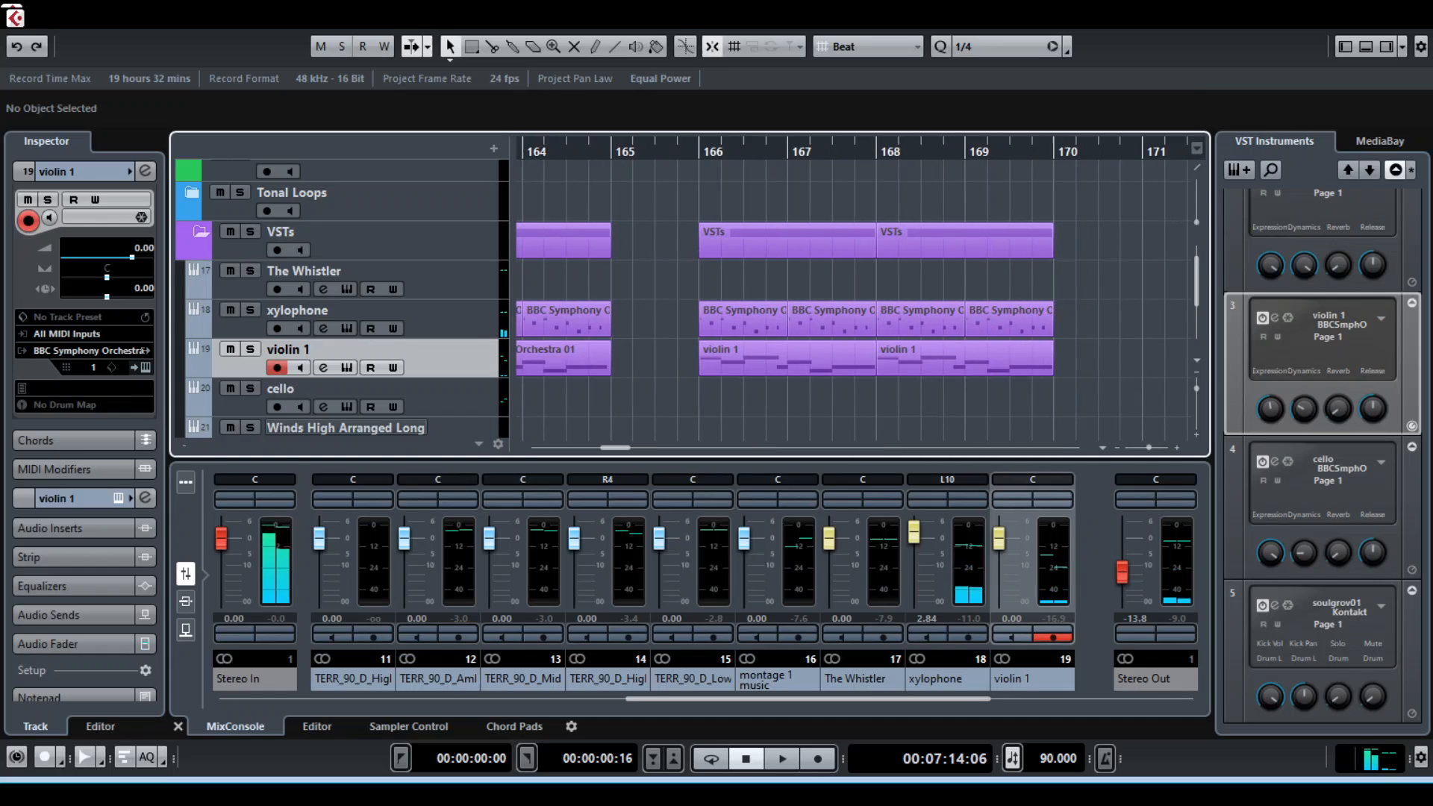
pyautogui.moveTo(690, 151); pyautogui.dragTo(698, 152)
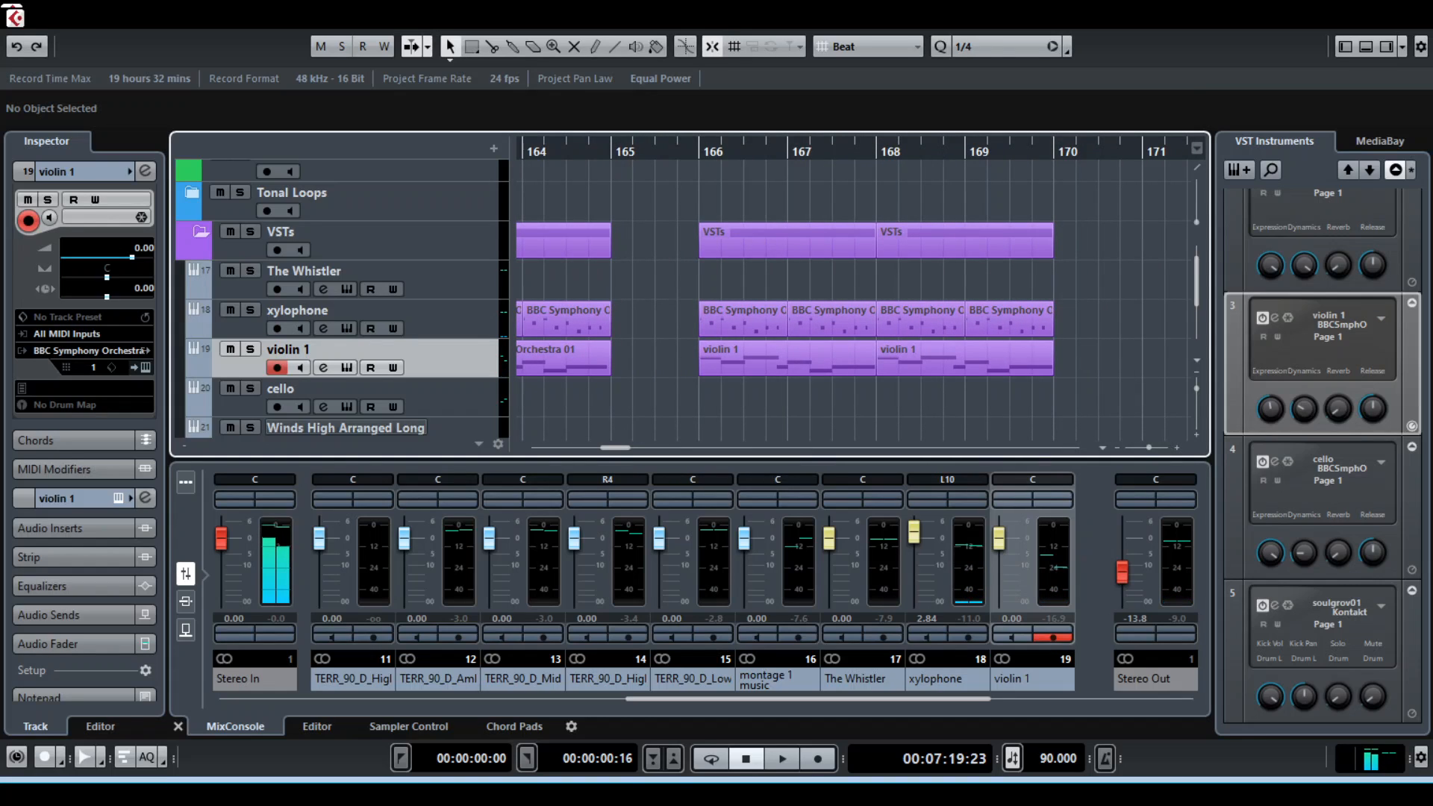
pyautogui.press('space')
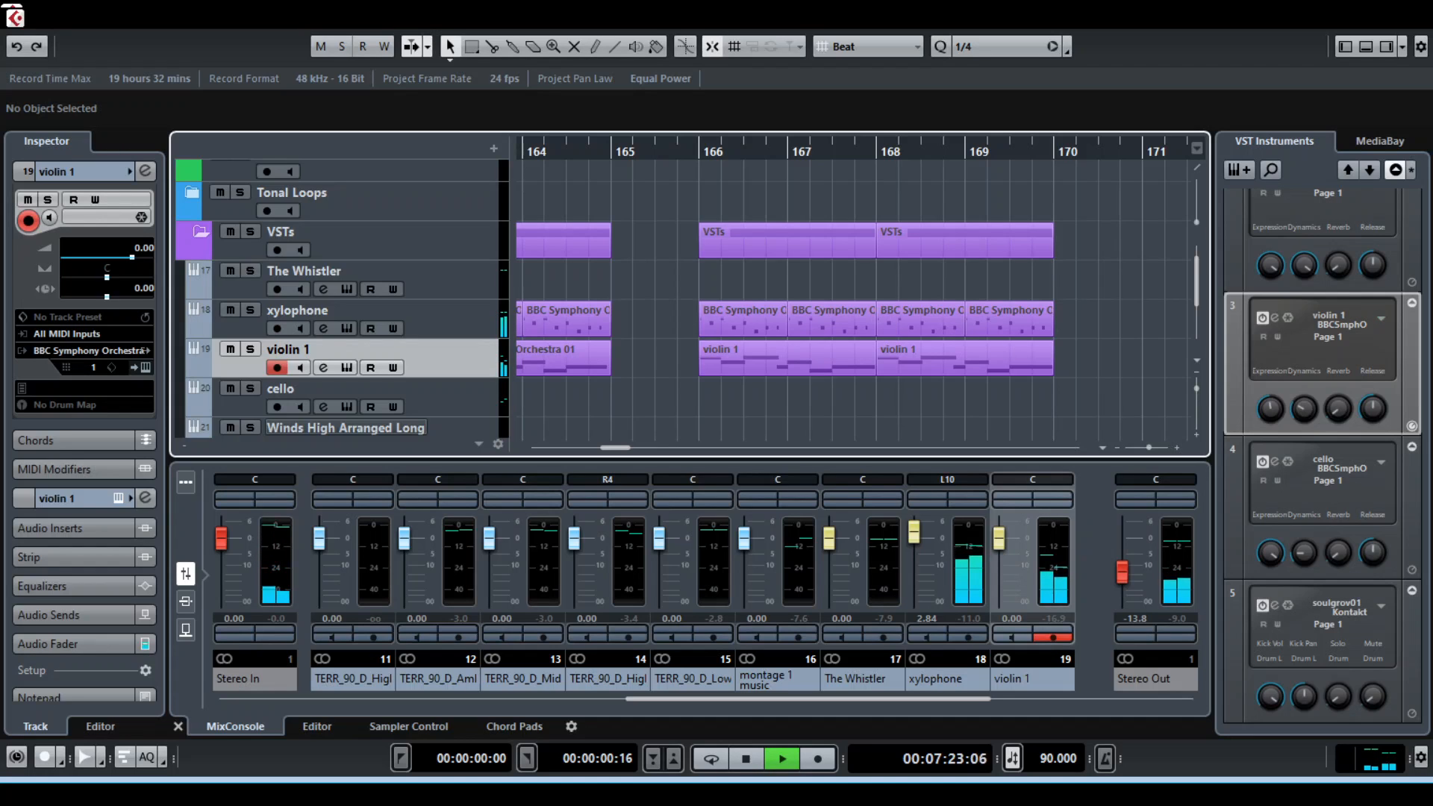
pyautogui.press('space')
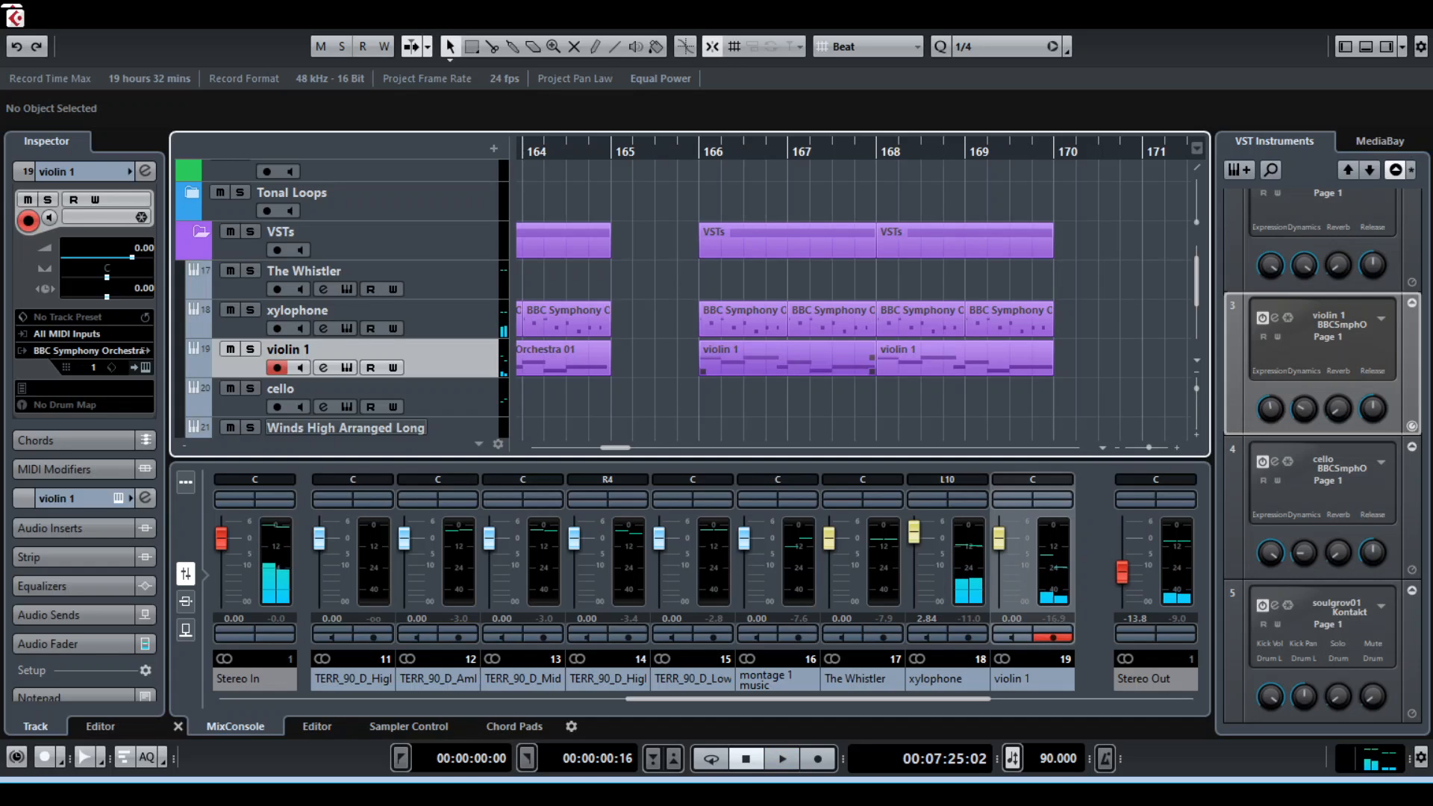
# Replay the xylophone and violin 1 phrase from bar 166 and stop playback
pyautogui.scroll(-2, 963, 358)
pyautogui.scroll(5, 962, 359)
pyautogui.scroll(-3, 963, 358)
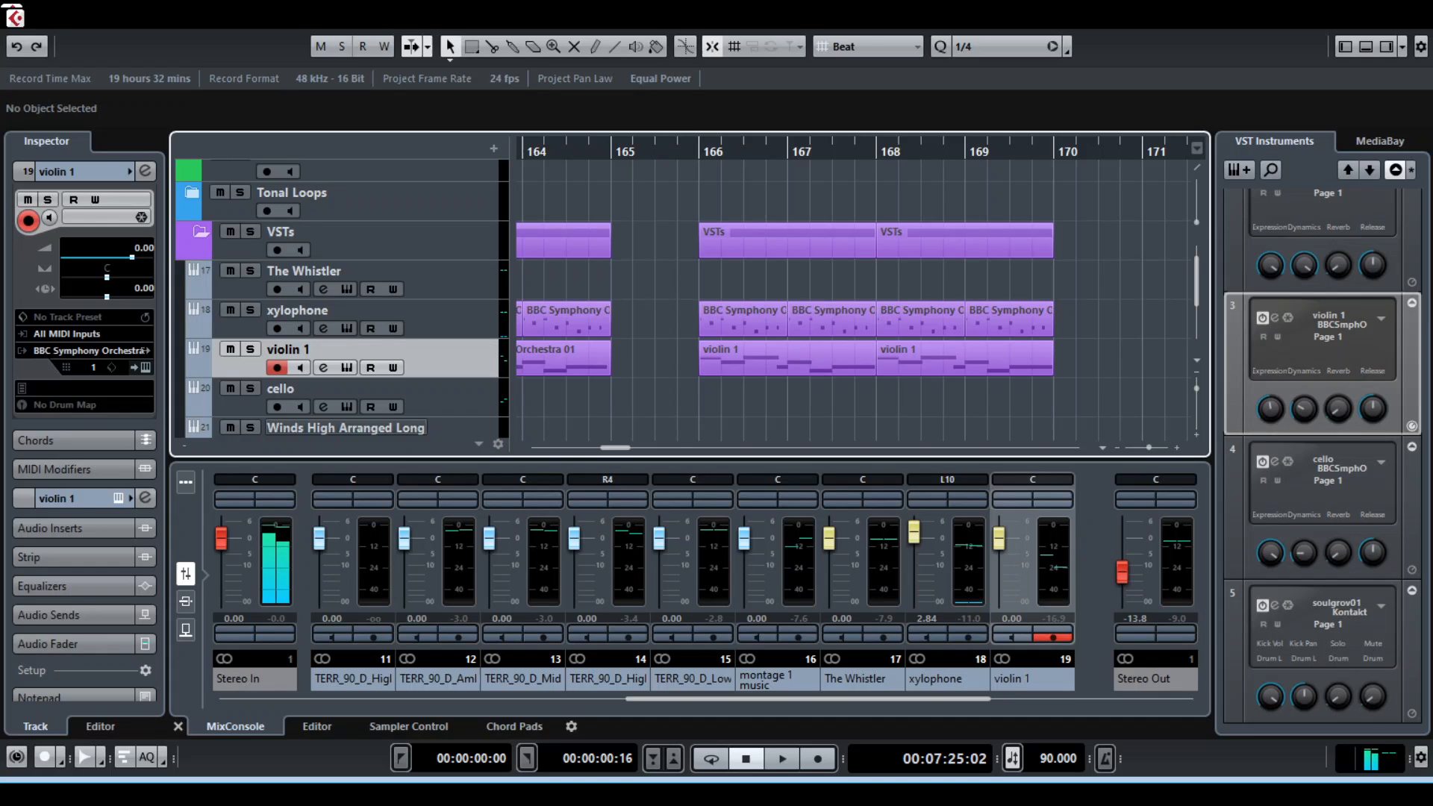
pyautogui.hscroll(5, 855, 291)
pyautogui.hscroll(-4, 854, 292)
pyautogui.hscroll(3, 855, 292)
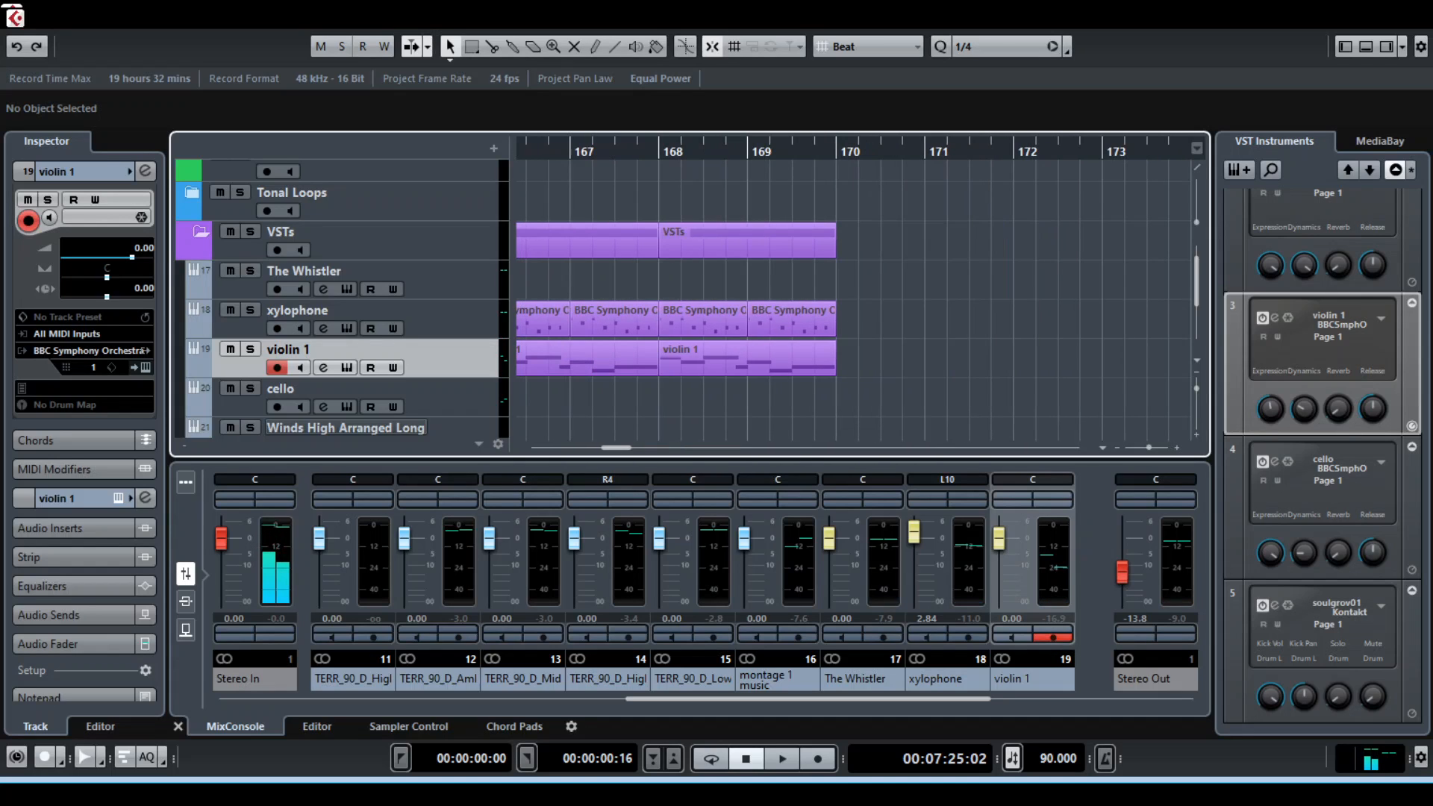
pyautogui.hscroll(-3, 855, 291)
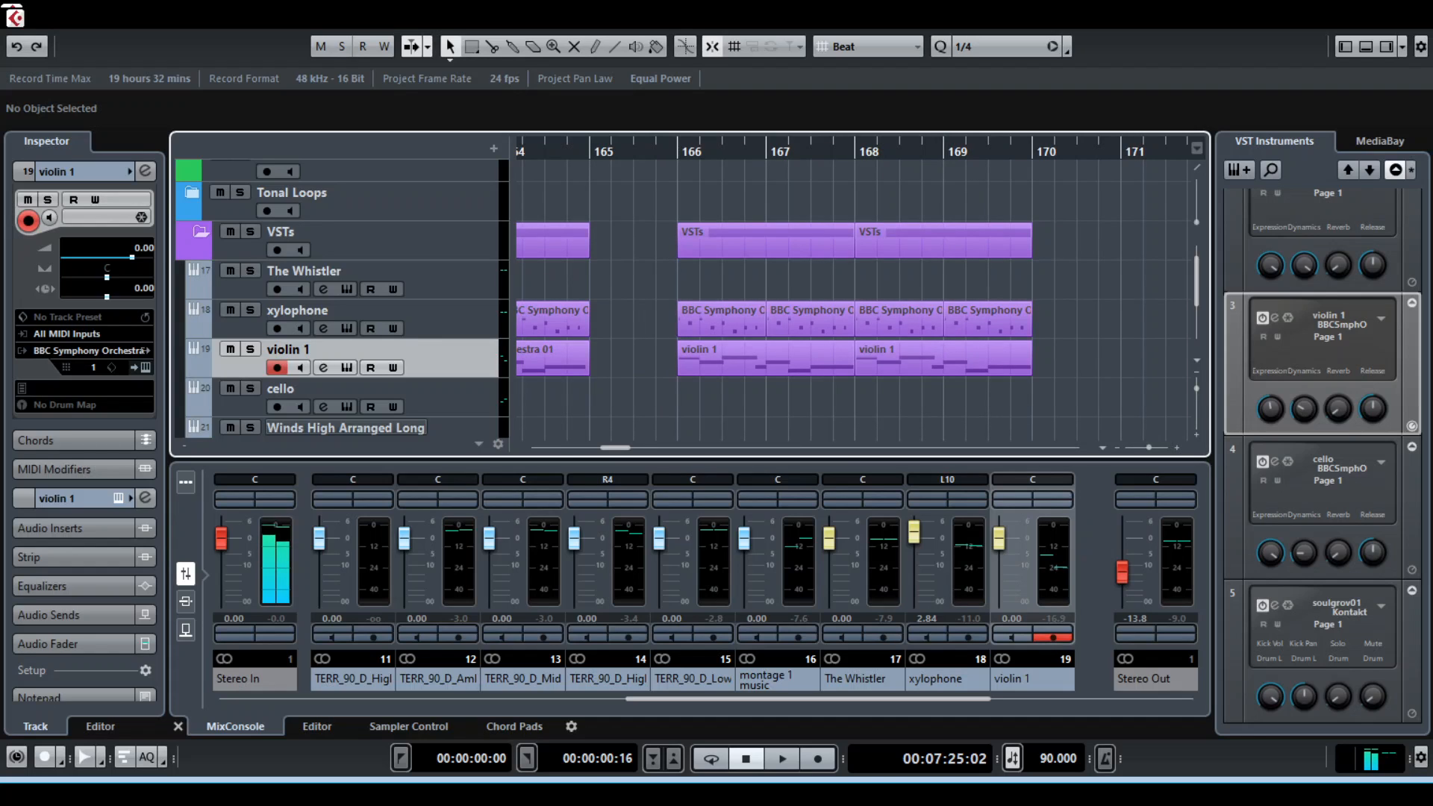
pyautogui.press('space')
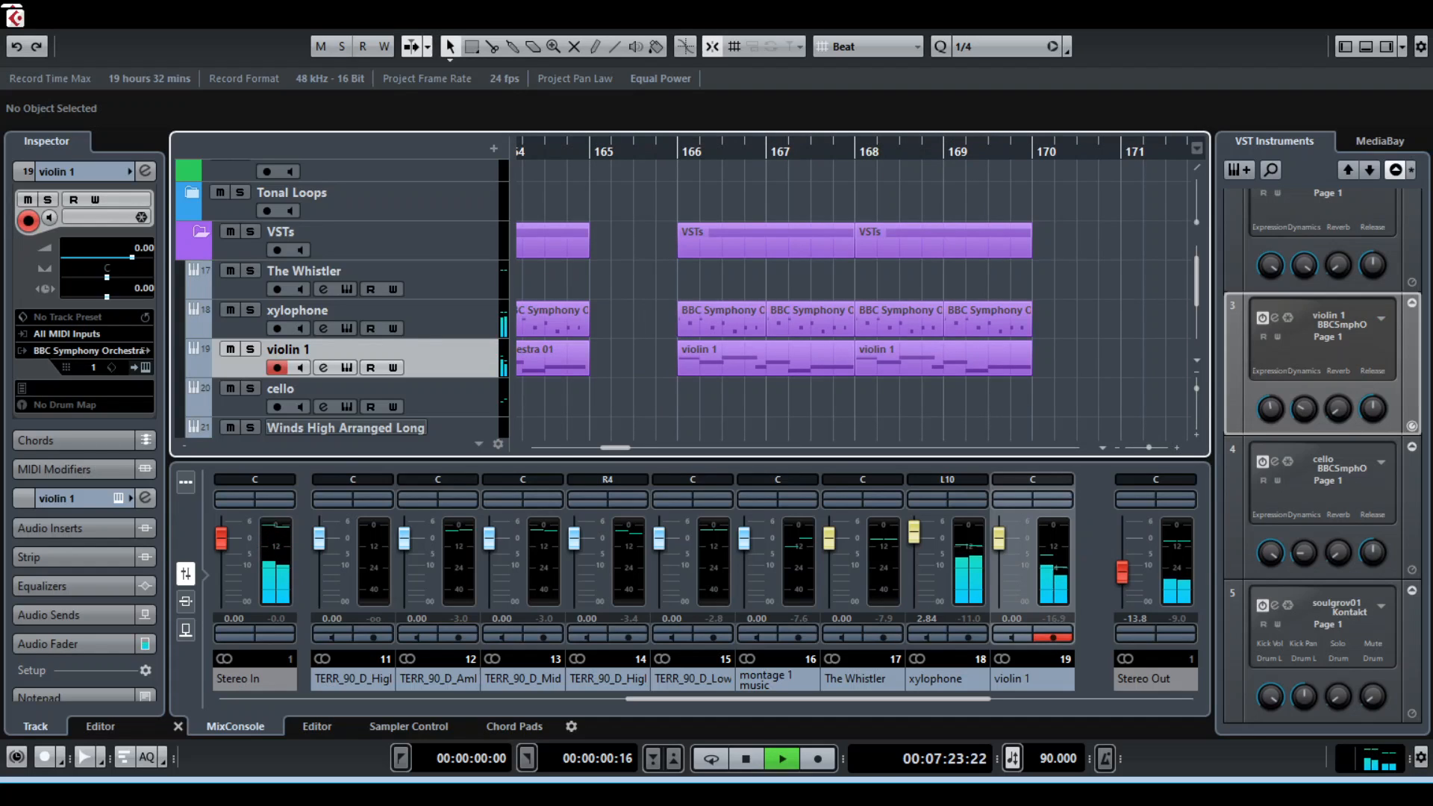
pyautogui.press('space')
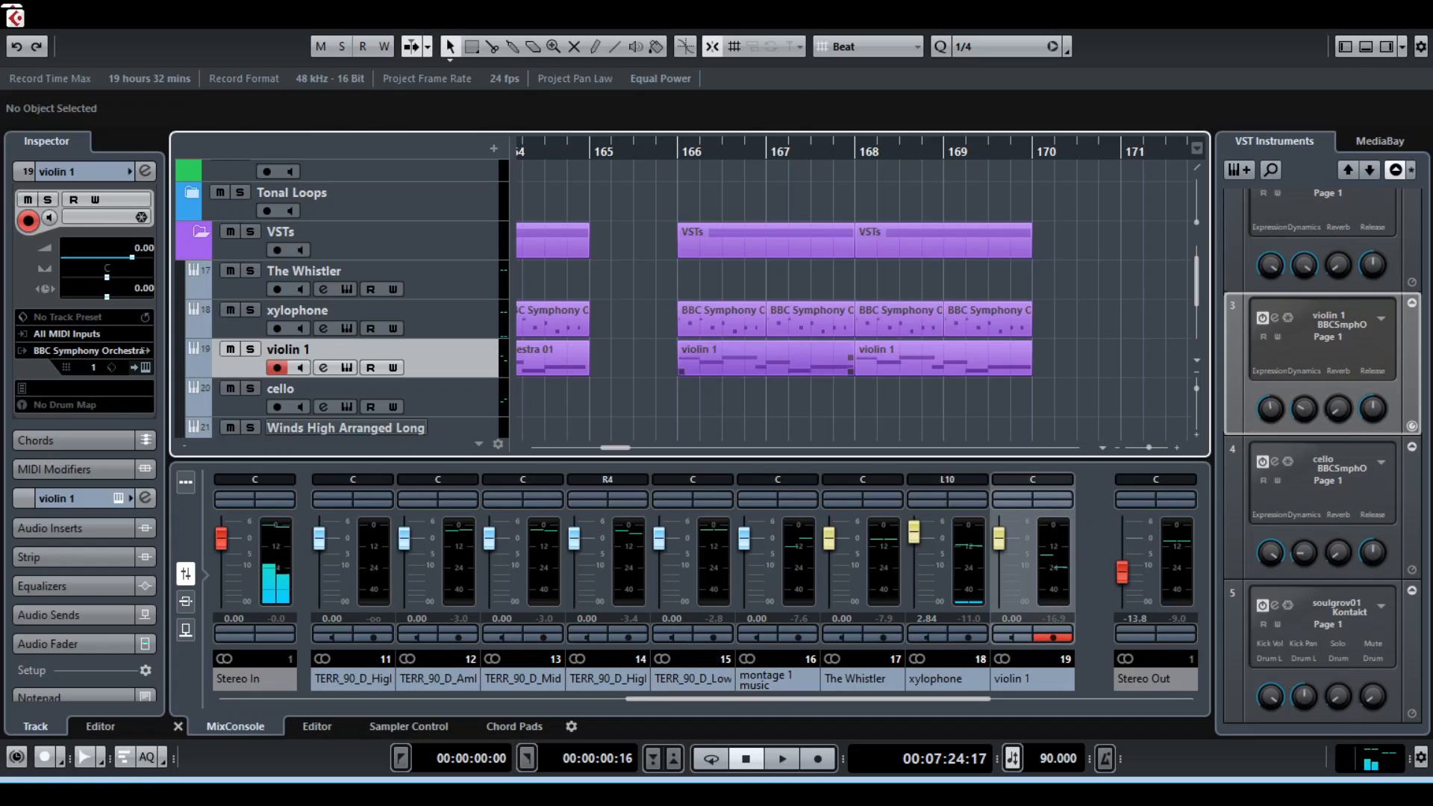
# Open the violin 1 clip at bar 166 in the note editor to inspect its notes, and return to the MixConsole
pyautogui.click(776, 359)
pyautogui.doubleClick(773, 360)
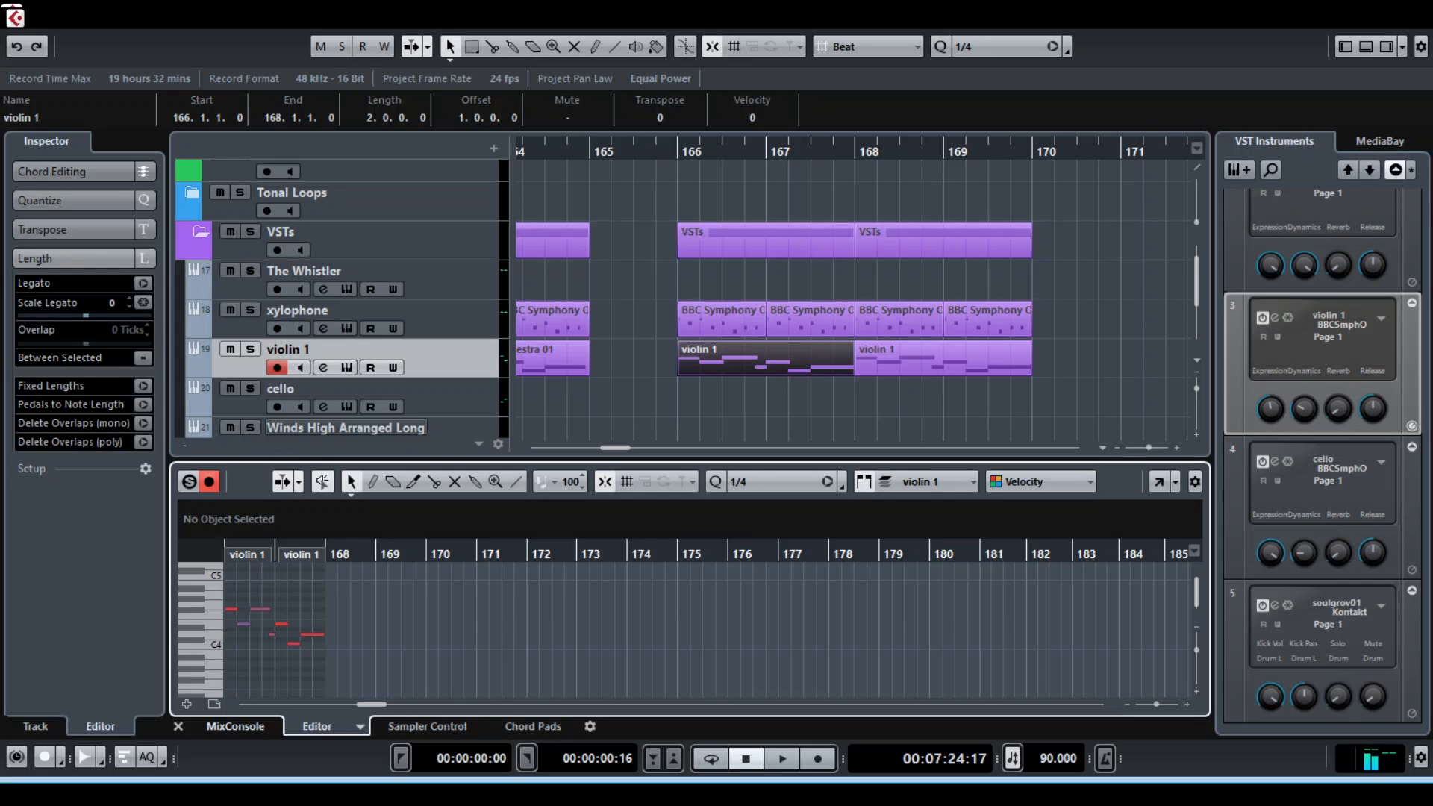
pyautogui.click(235, 727)
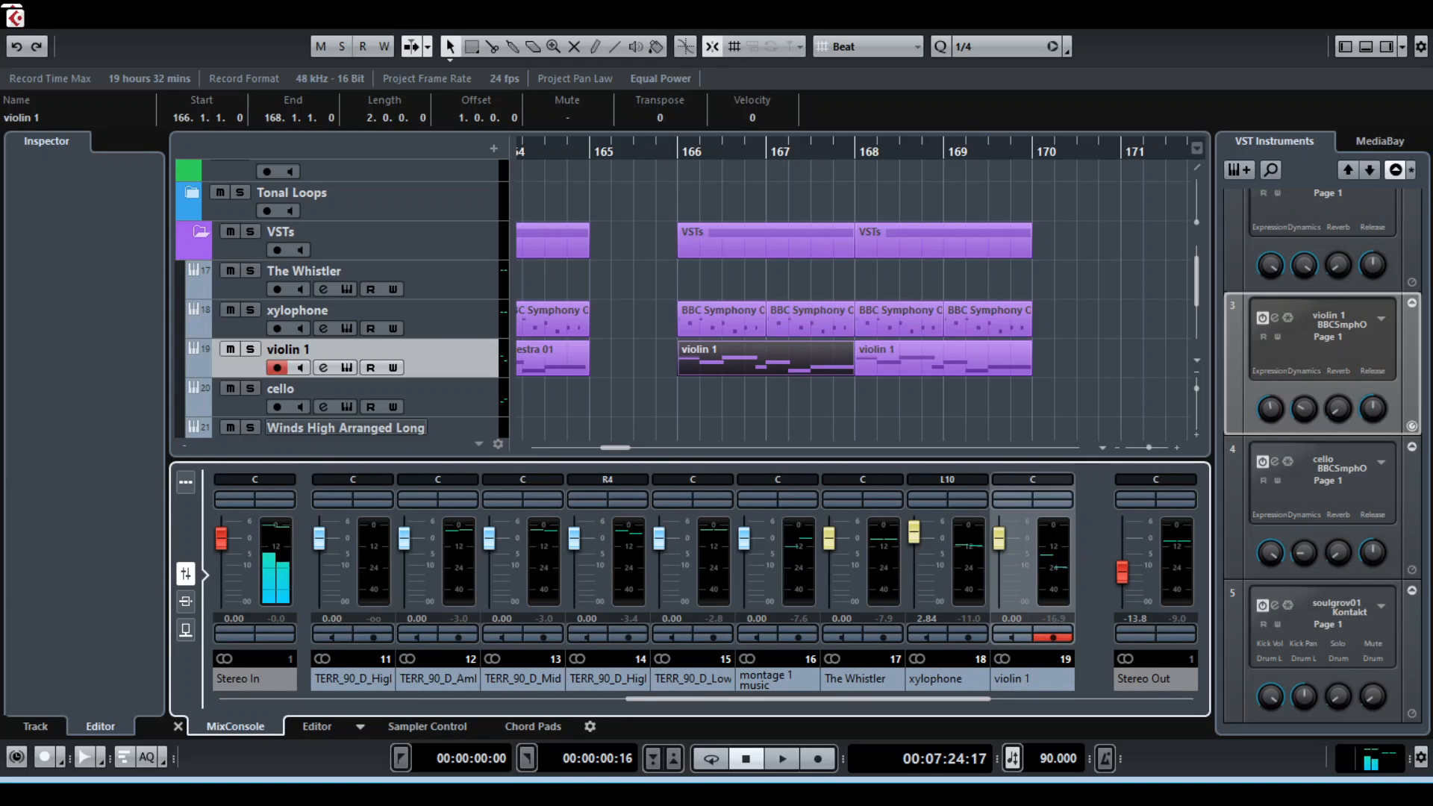
# Place the playhead at bar 166 and frame both xylophone and violin 1 phrases at about bars 161 to 171
pyautogui.click(678, 151)
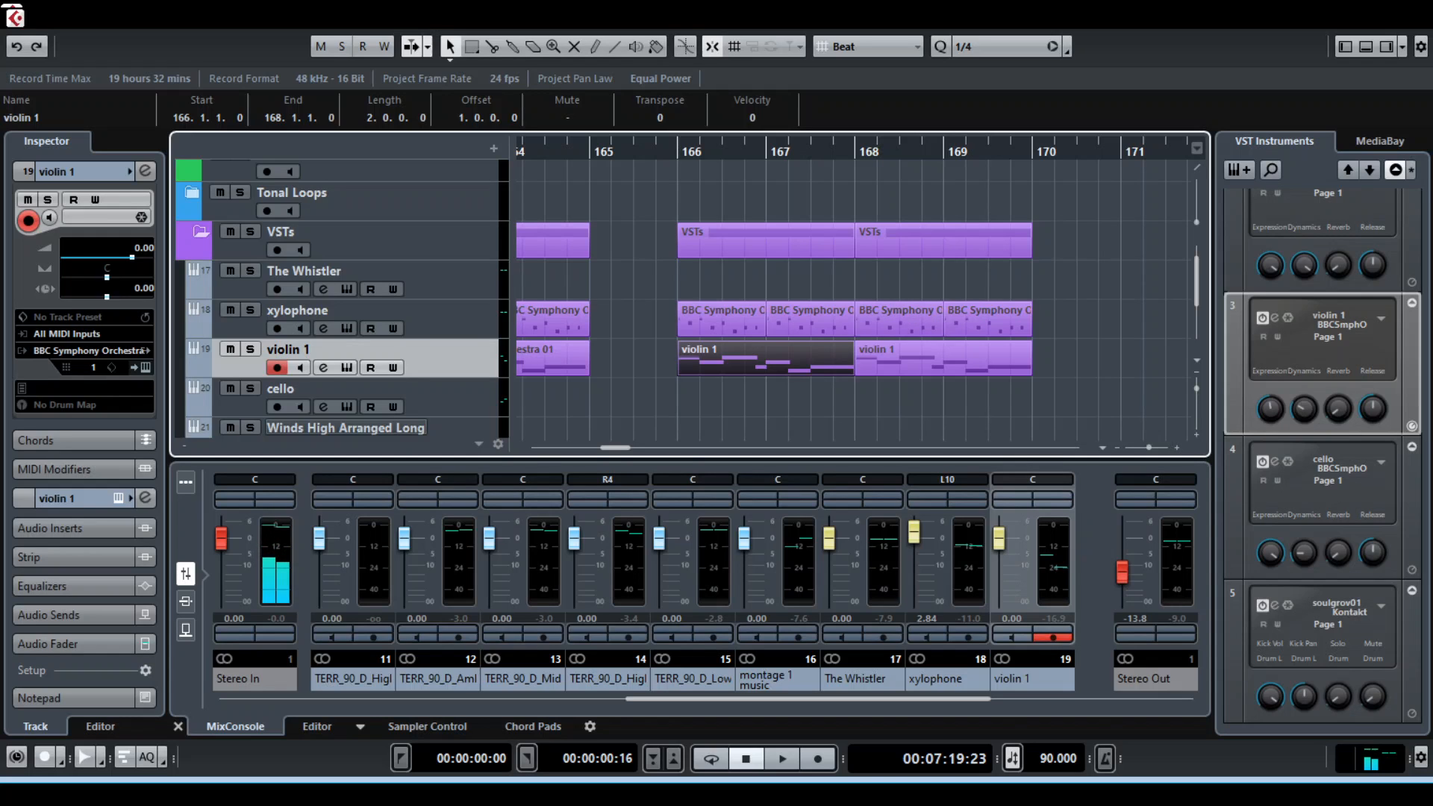
pyautogui.press('g')
pyautogui.press('g')
pyautogui.press('g')
pyautogui.press('g')
pyautogui.press('g')
pyautogui.press('g')
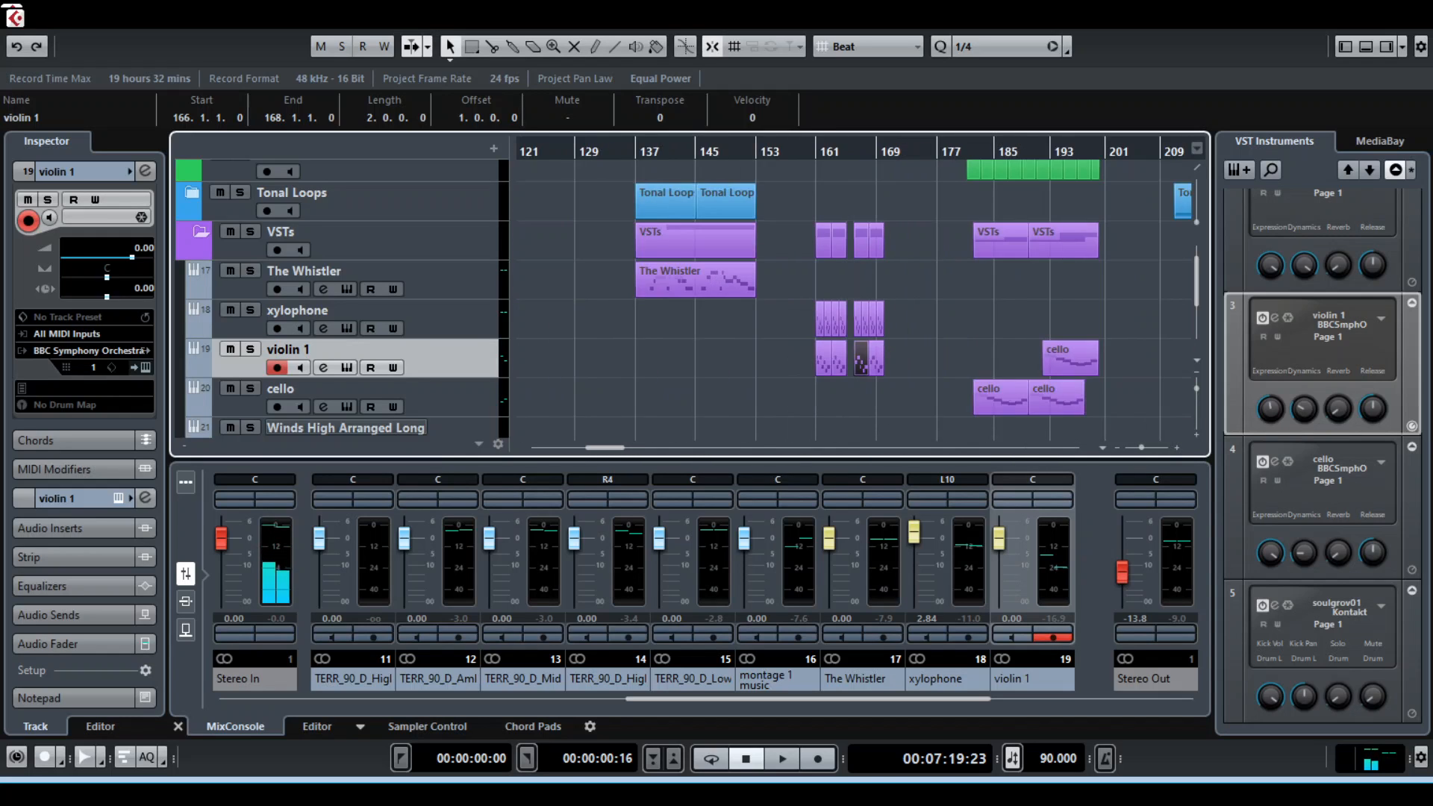
pyautogui.press('h')
pyautogui.press('h')
pyautogui.press('h')
pyautogui.press('h')
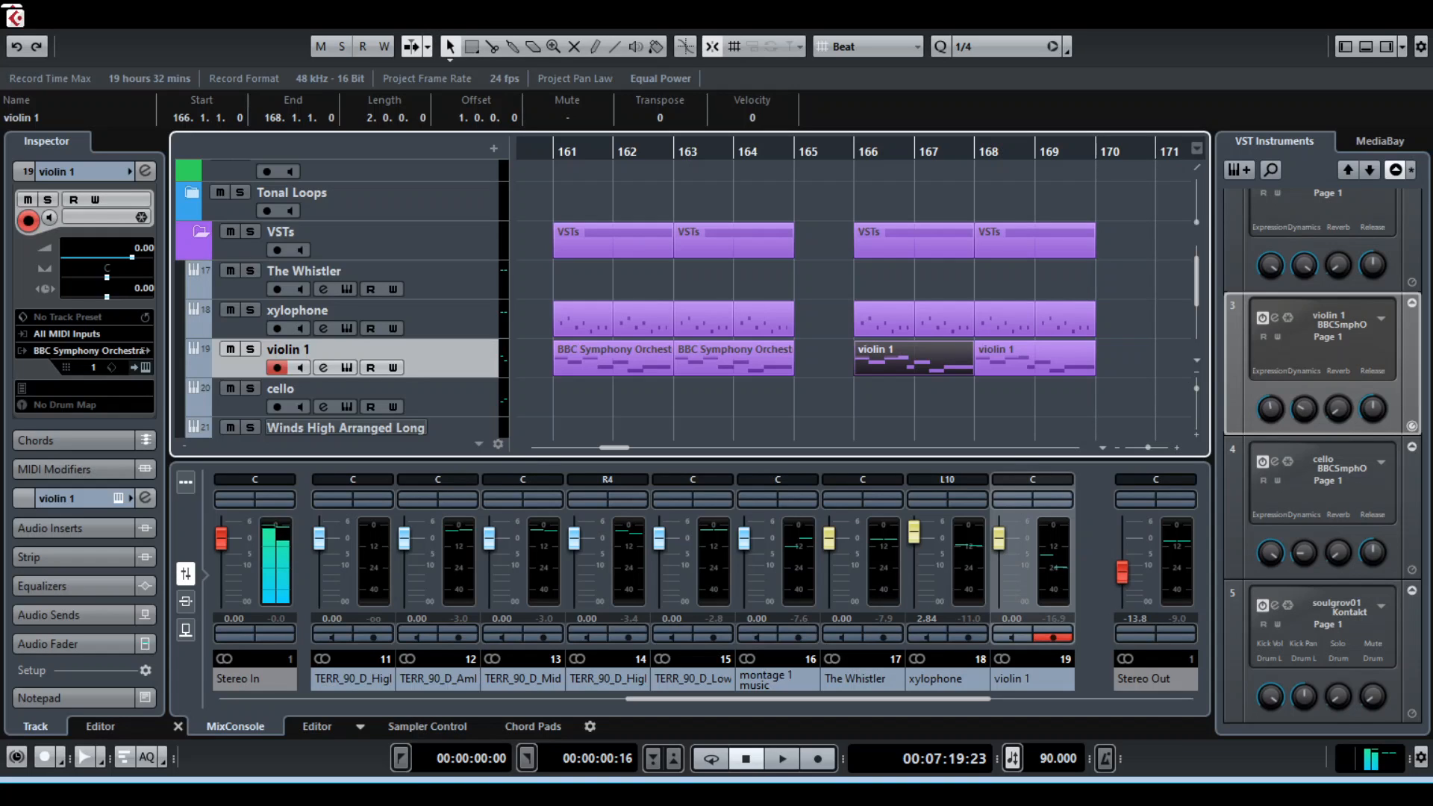
# Collapse the VSTs folder and move the playhead to the first Percussion clip at bar 181
pyautogui.scroll(2, 343, 428)
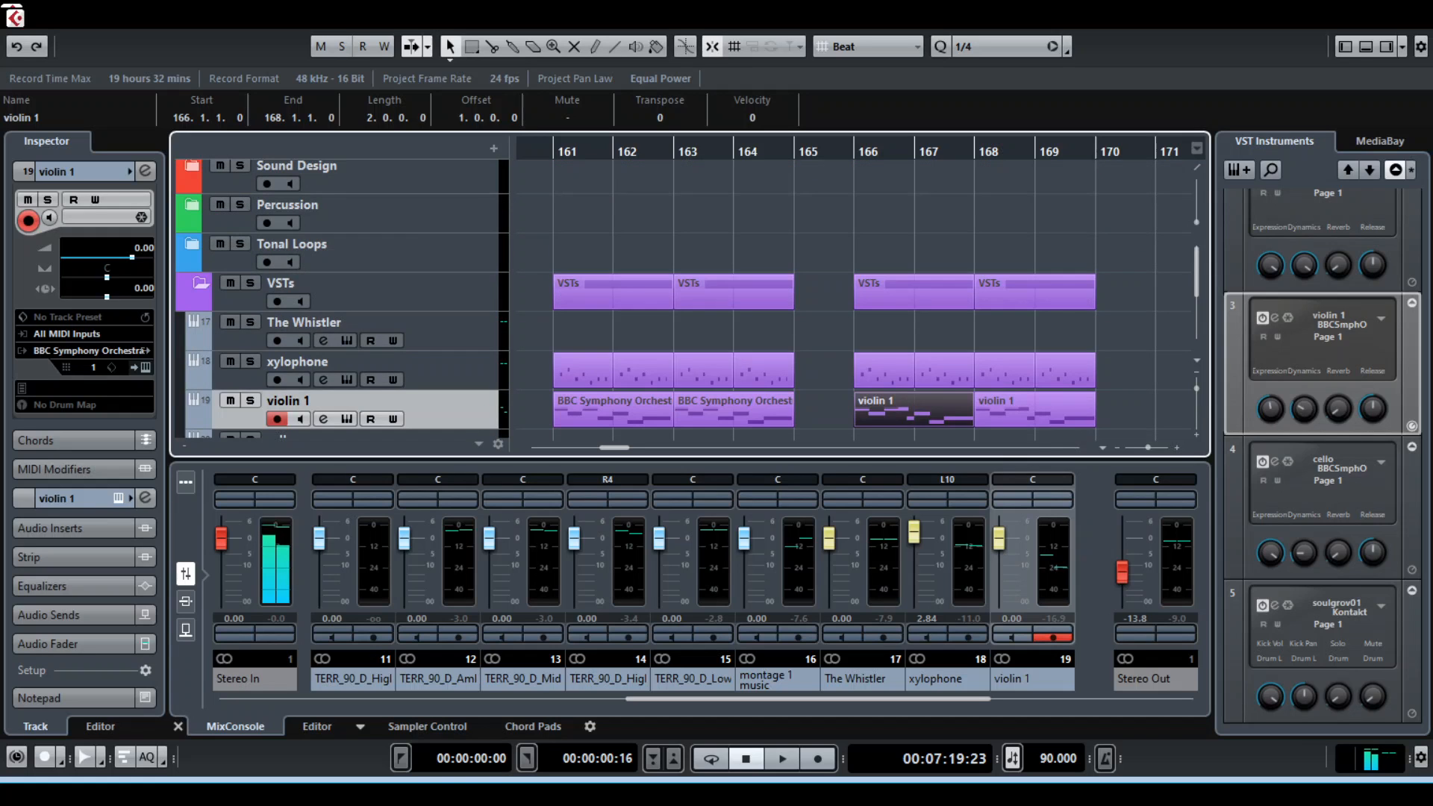
pyautogui.click(200, 289)
pyautogui.hscroll(7, 851, 298)
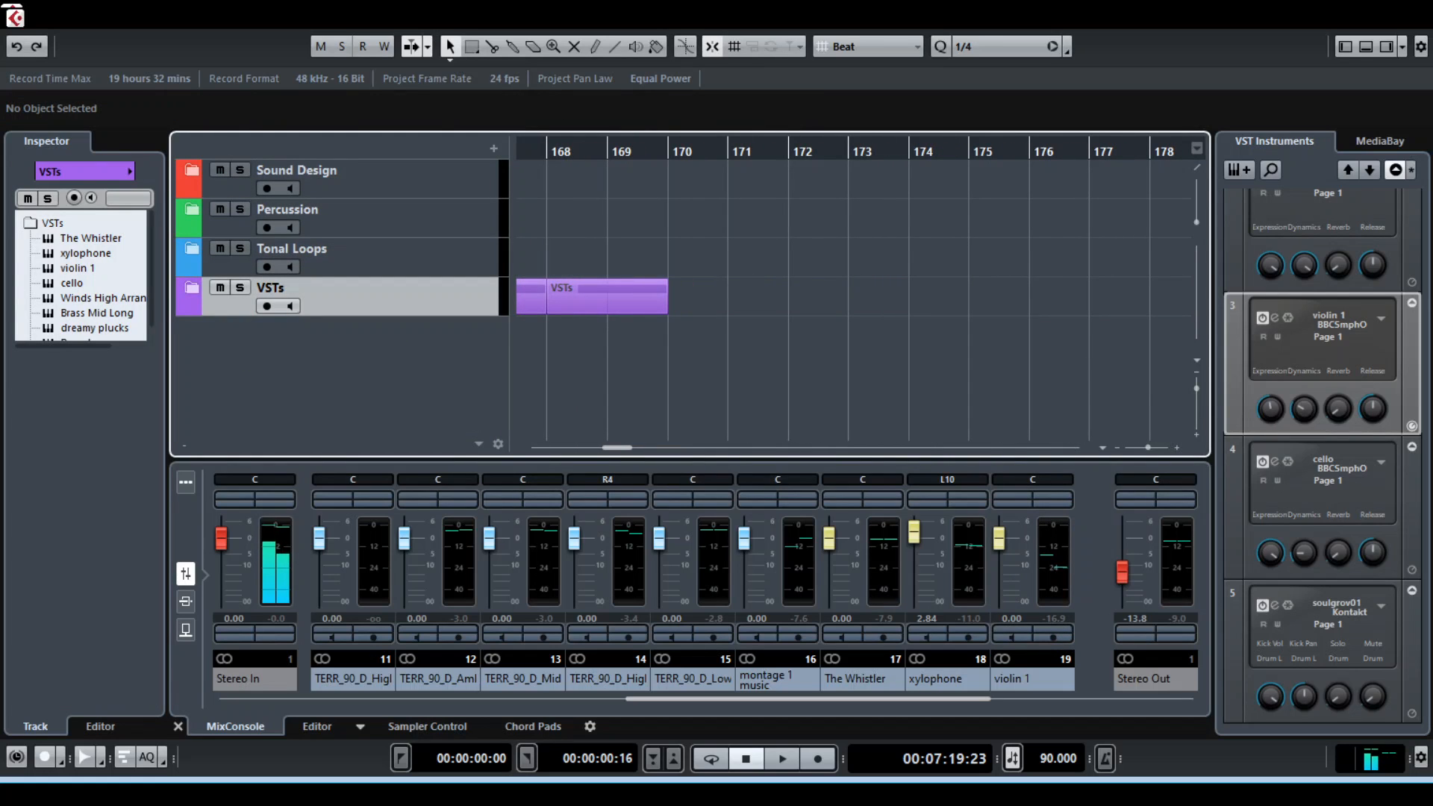
pyautogui.press('g')
pyautogui.press('g')
pyautogui.press('g')
pyautogui.press('g')
pyautogui.press('g')
pyautogui.press('g')
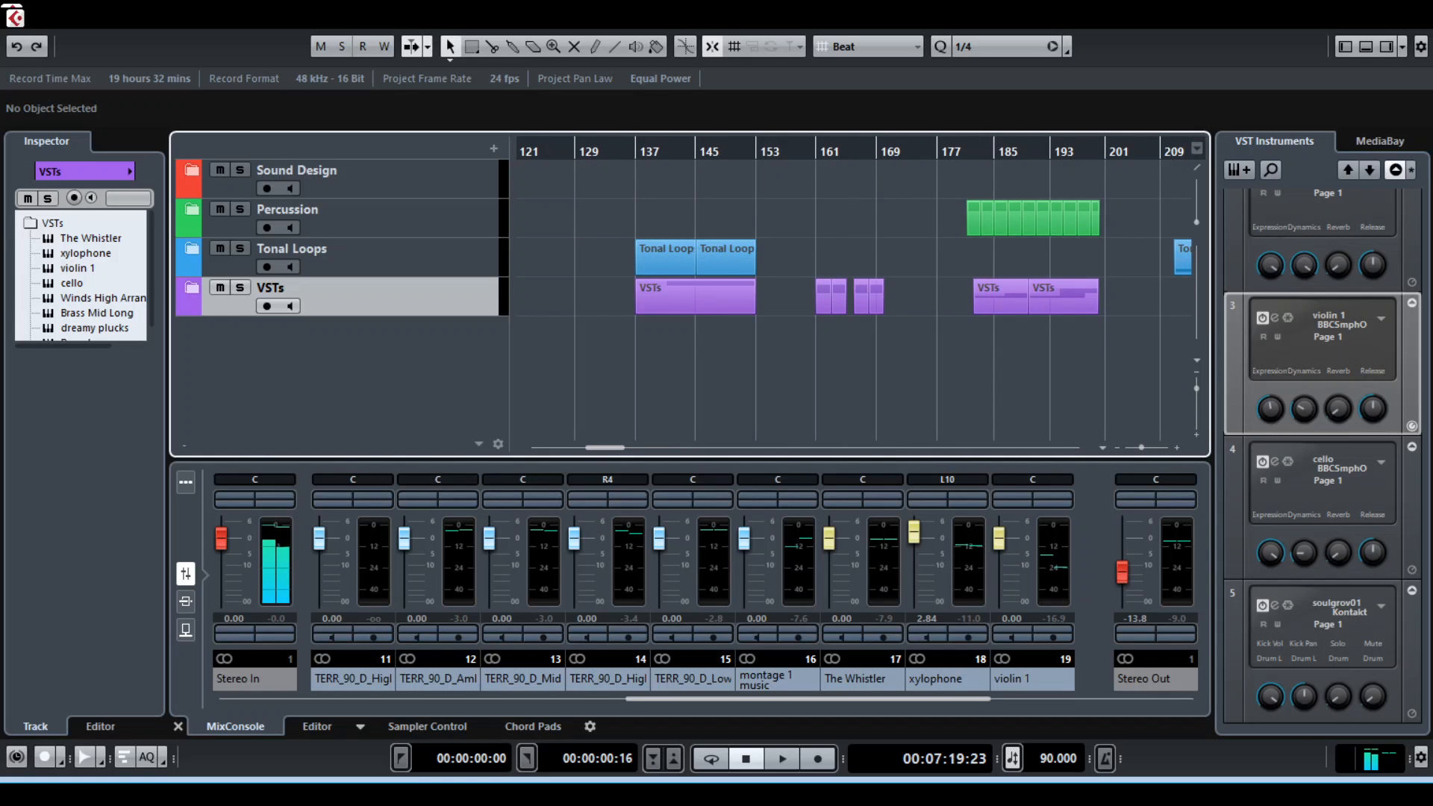
pyautogui.press('n')
pyautogui.press('n')
pyautogui.press('h')
pyautogui.press('h')
pyautogui.press('h')
pyautogui.press('h')
pyautogui.press('h')
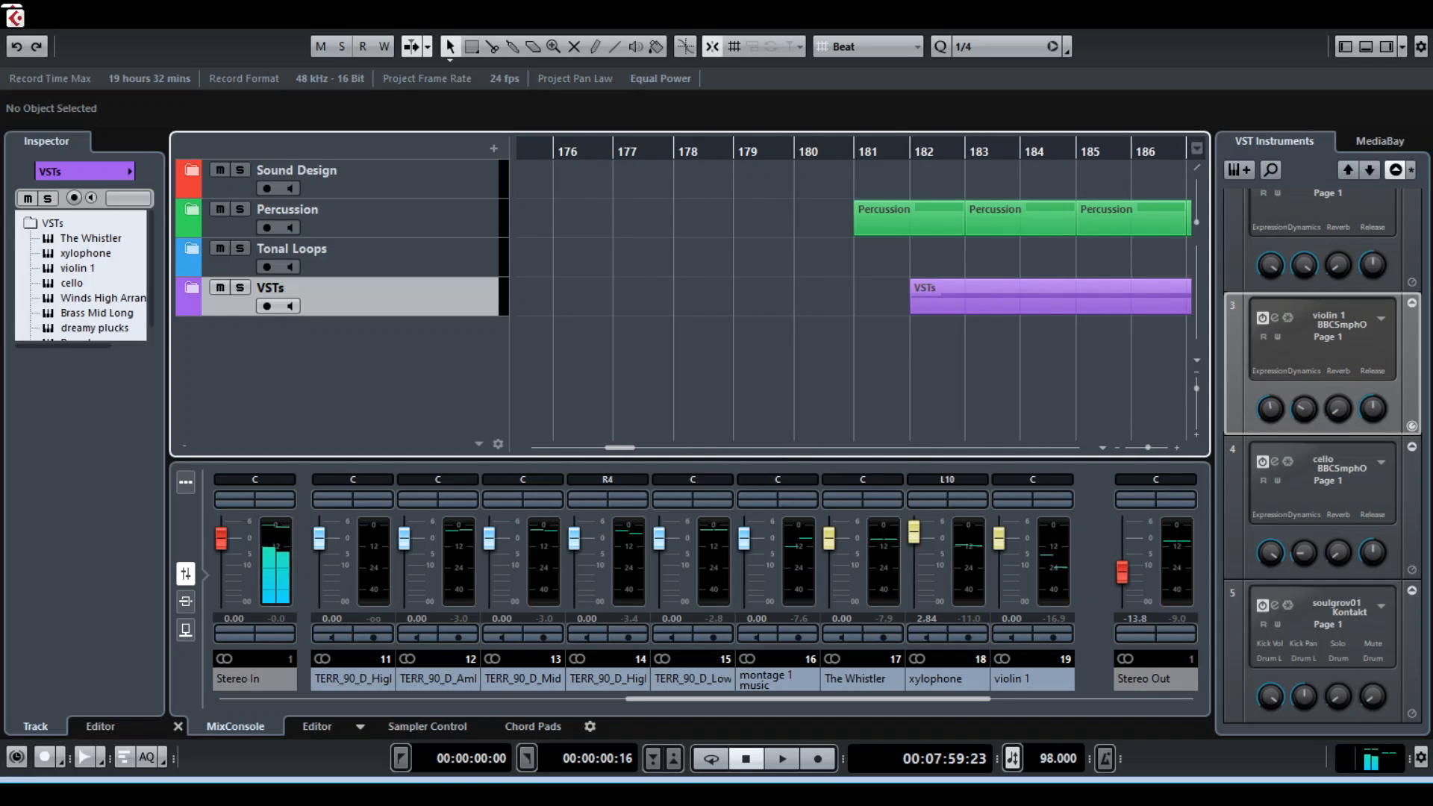
# Expand the Percussion and VSTs folders to show the tracks used from bar 181, including the cello
pyautogui.click(192, 209)
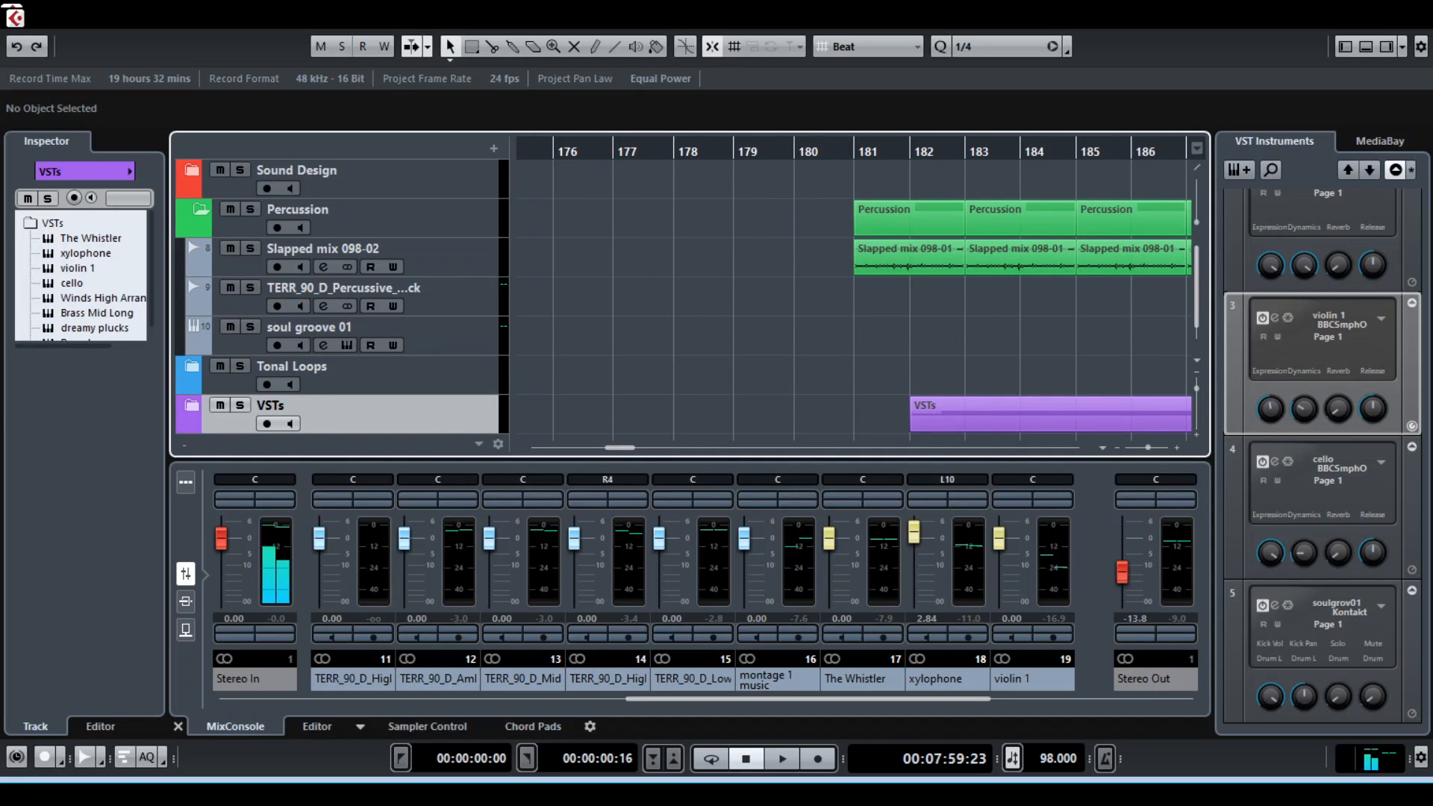
pyautogui.click(192, 406)
pyautogui.scroll(-3, 192, 405)
pyautogui.scroll(-3, 336, 298)
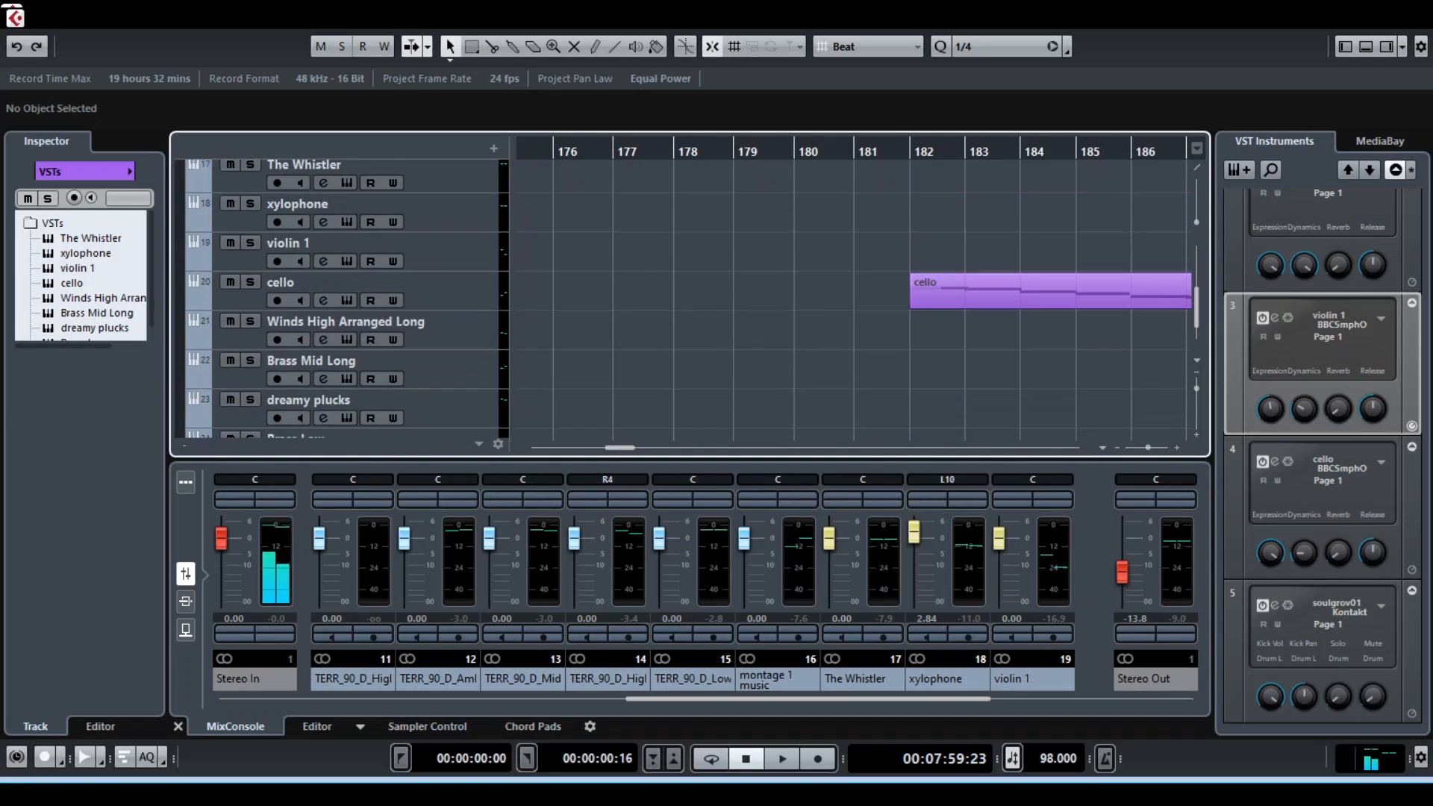
# Examine how the Slapped mix percussion loops and the VST instrument clips are arranged from bar 181 to 192
pyautogui.scroll(6, 336, 298)
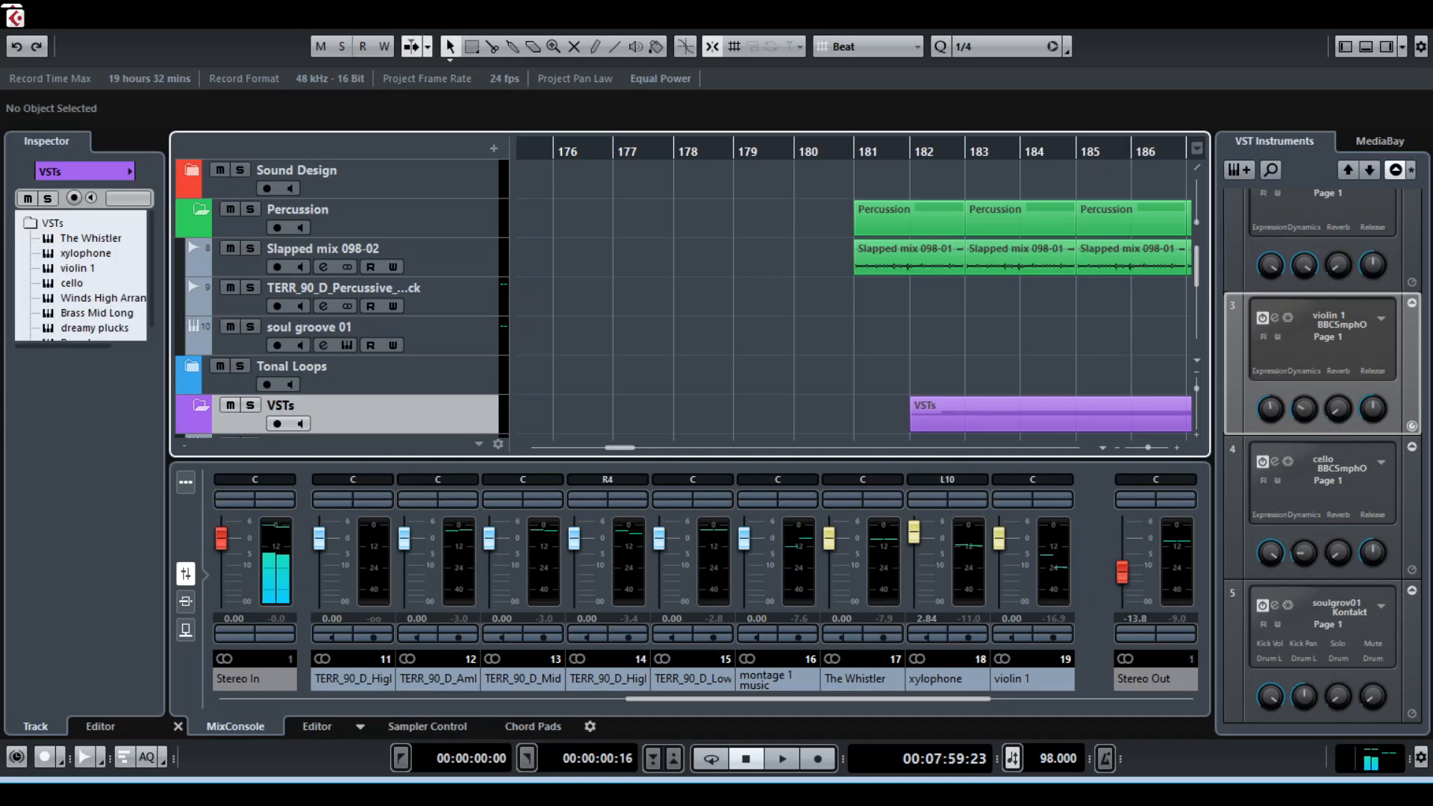
pyautogui.scroll(-1, 343, 299)
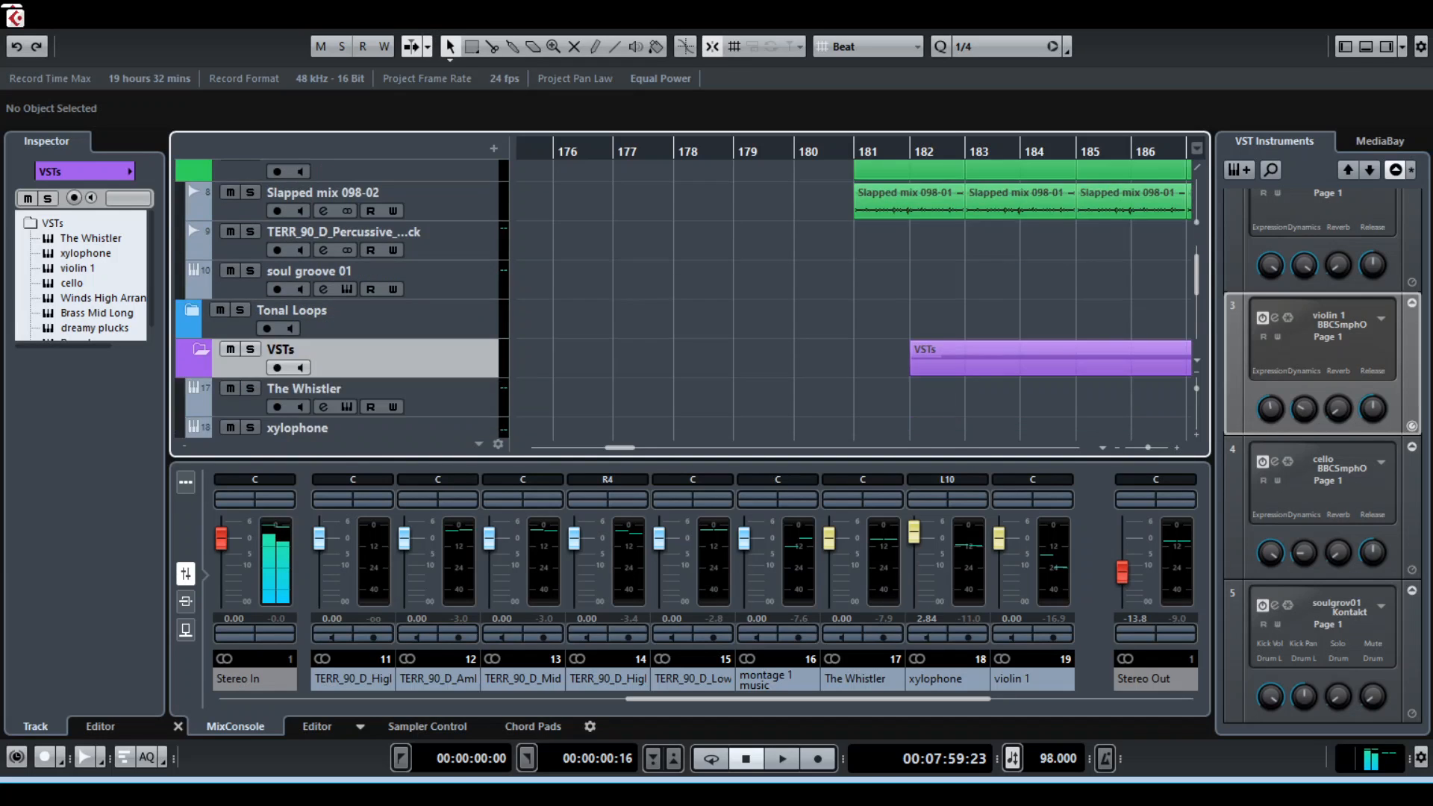
pyautogui.scroll(1, 343, 298)
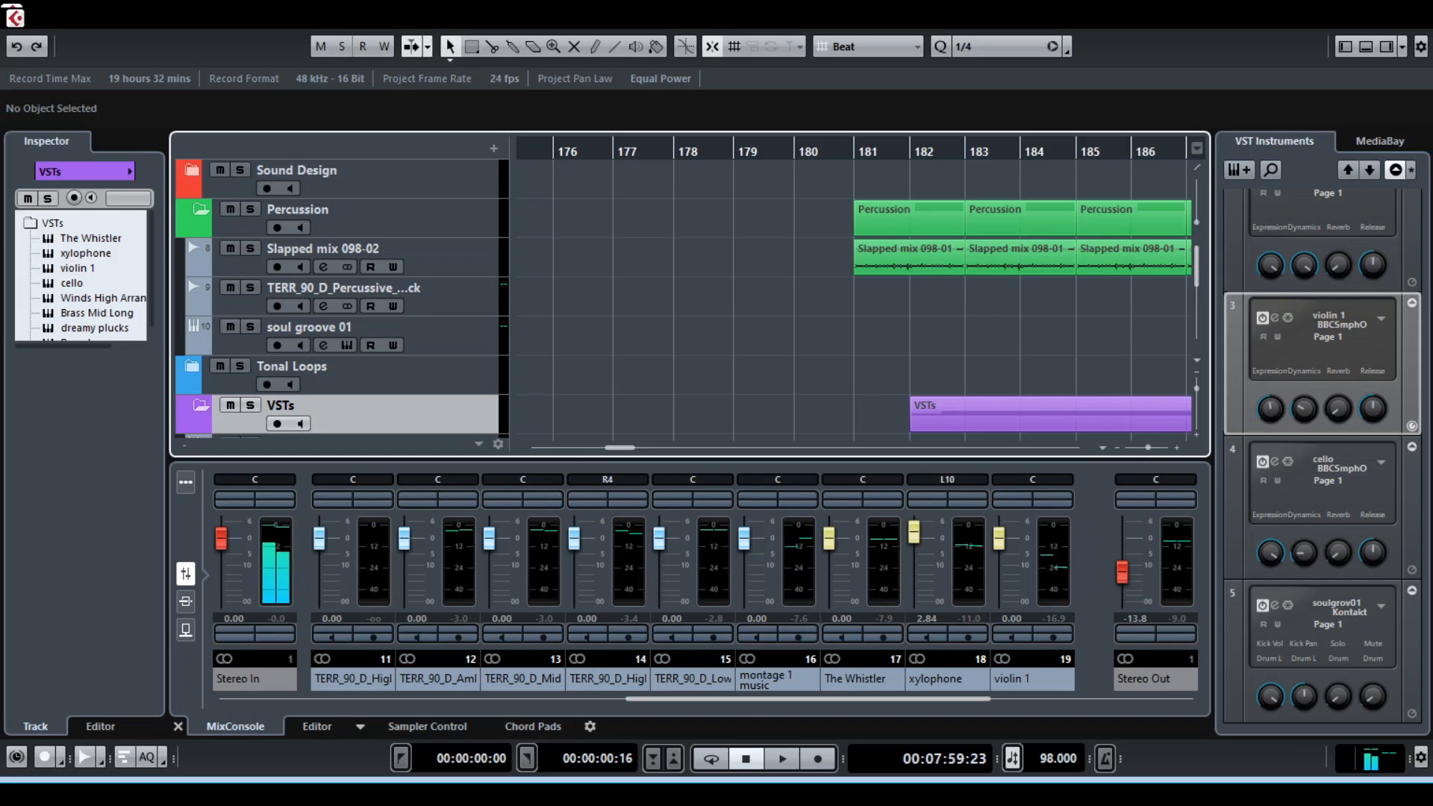
pyautogui.scroll(-4, 343, 298)
pyautogui.scroll(4, 343, 298)
pyautogui.scroll(-3, 336, 298)
pyautogui.scroll(-3, 336, 299)
pyautogui.scroll(4, 336, 299)
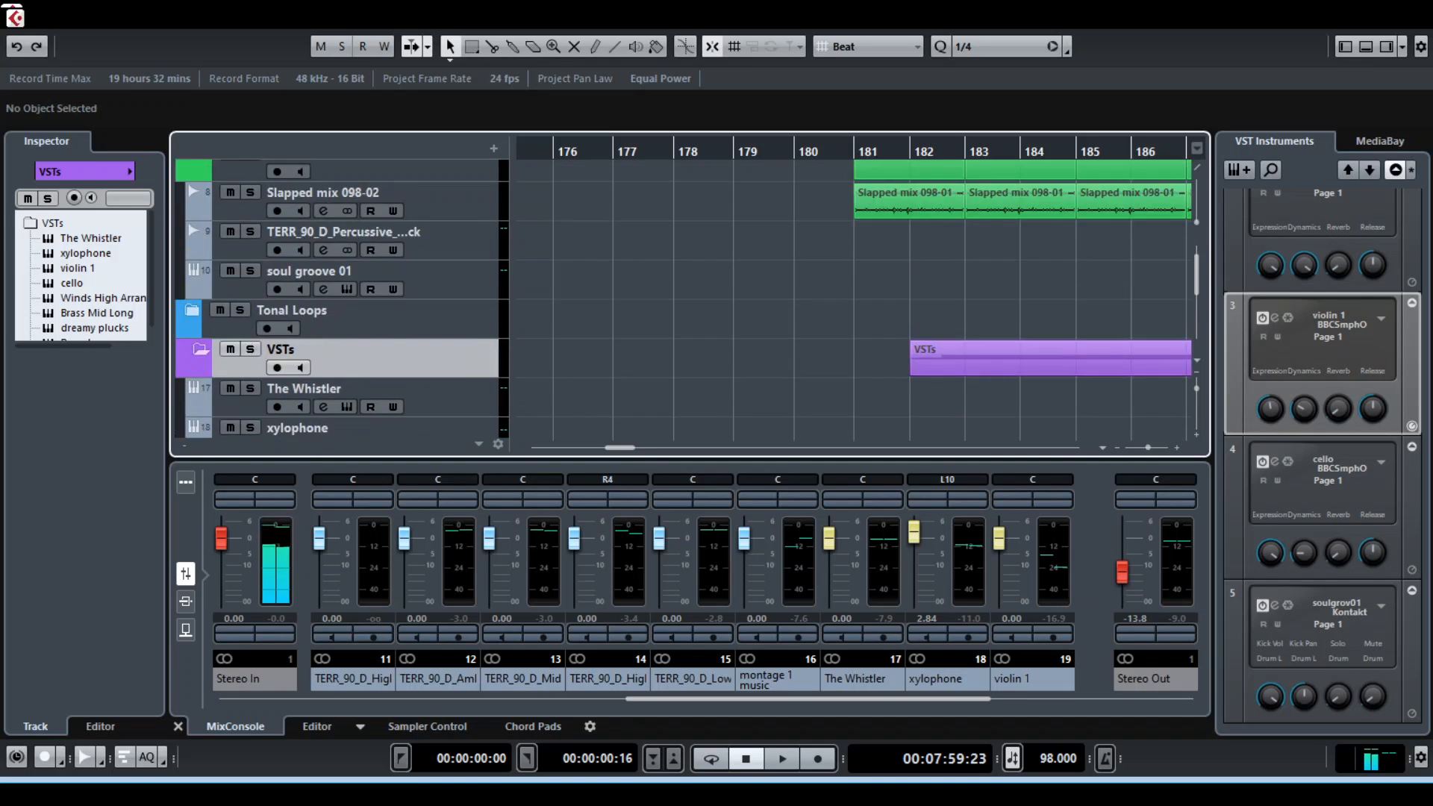
pyautogui.scroll(-5, 336, 299)
pyautogui.scroll(5, 336, 298)
pyautogui.scroll(2, 336, 299)
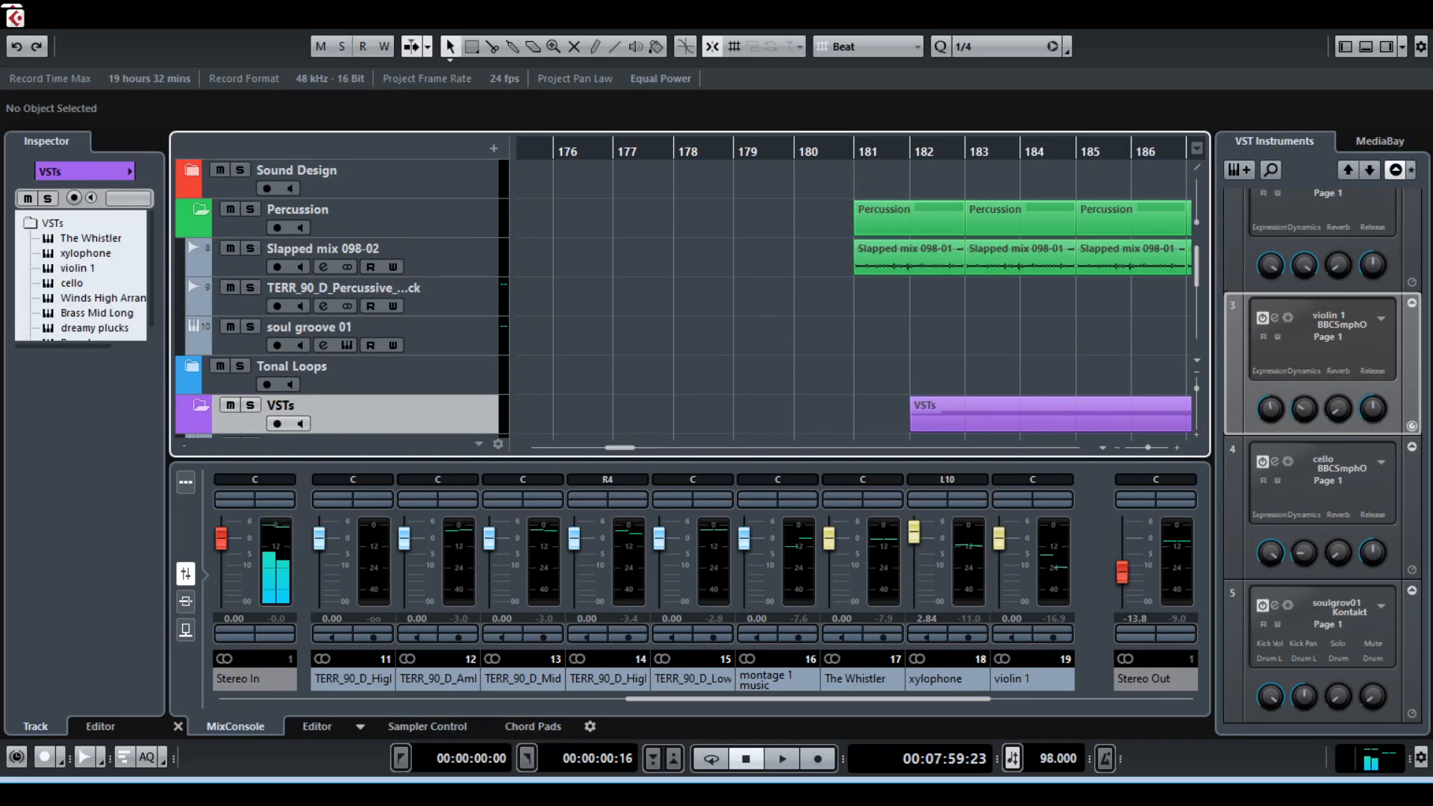
pyautogui.hscroll(5, 866, 292)
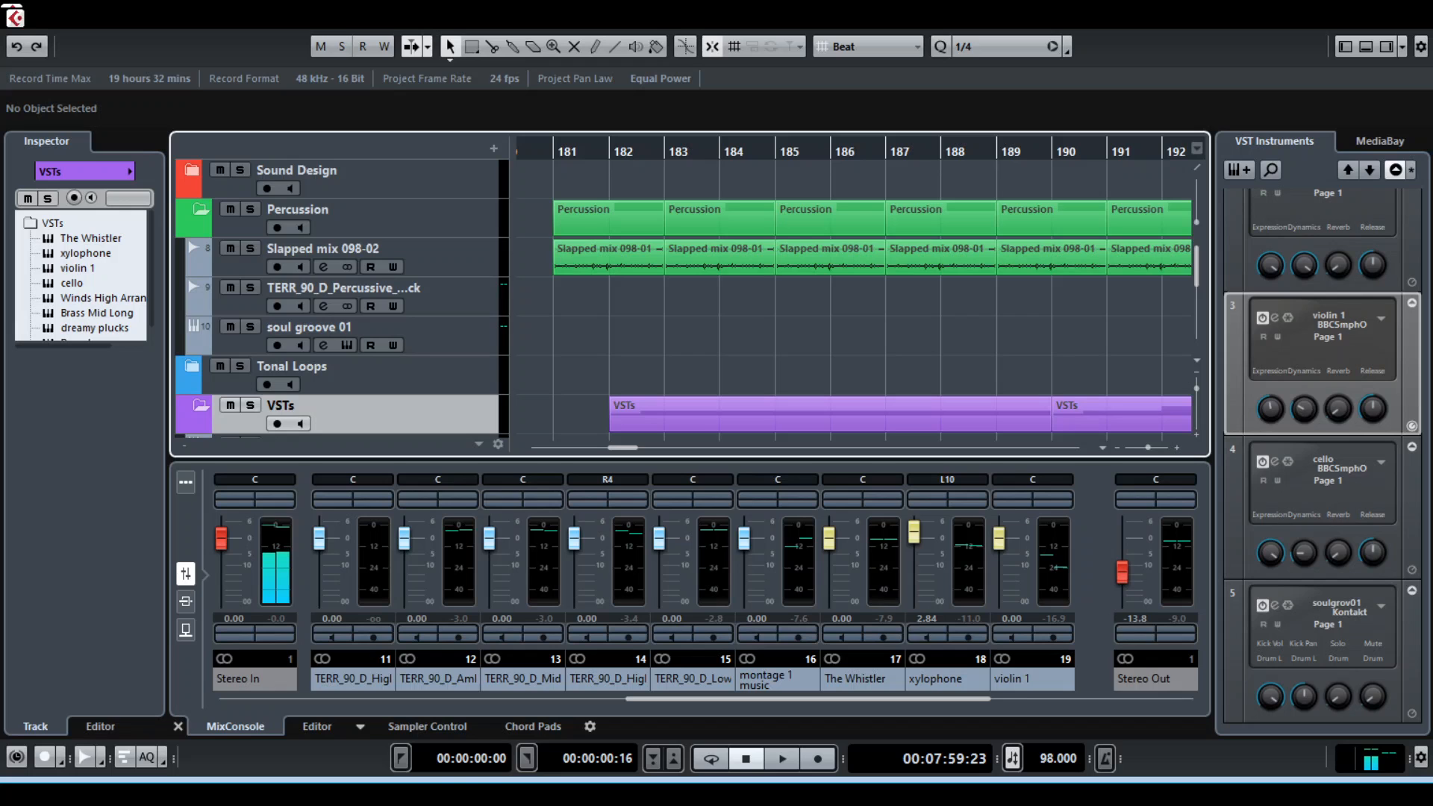
pyautogui.scroll(-6, 687, 298)
pyautogui.scroll(6, 688, 298)
pyautogui.scroll(-1, 687, 298)
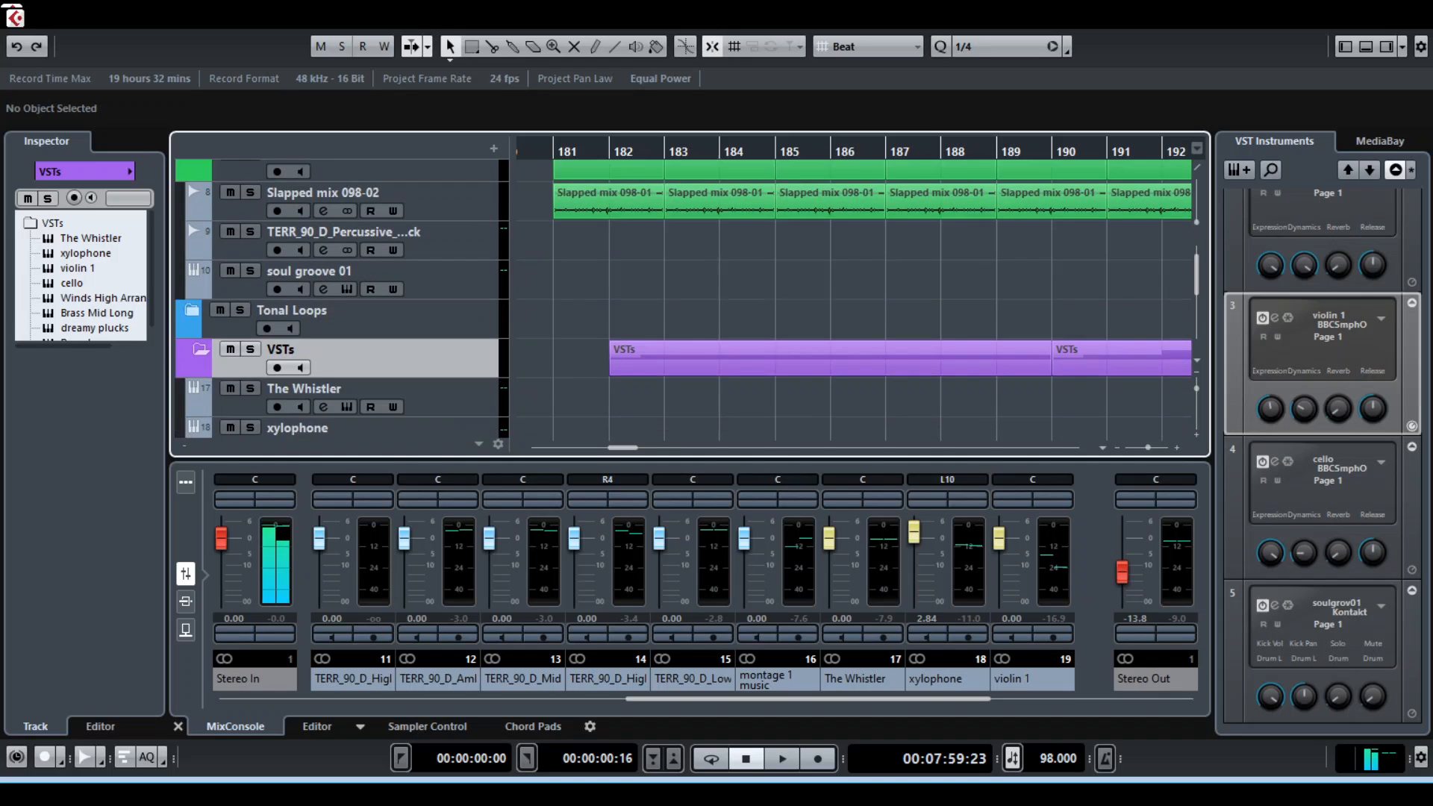
# Play the project from bar 181 and follow the Slapped mix percussion loops and the cello clips in the VSTs folder
pyautogui.scroll(1, 687, 297)
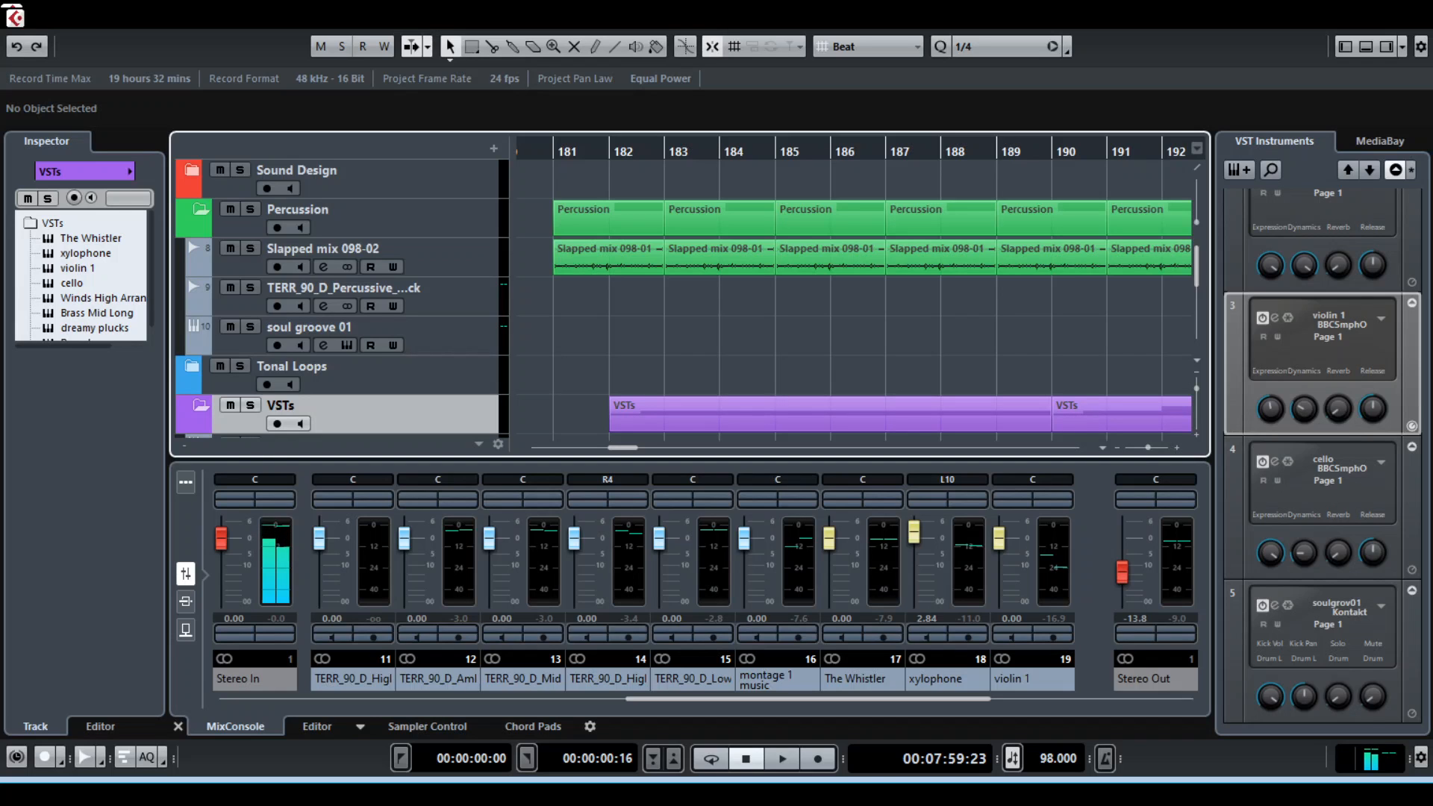
pyautogui.scroll(-3, 687, 299)
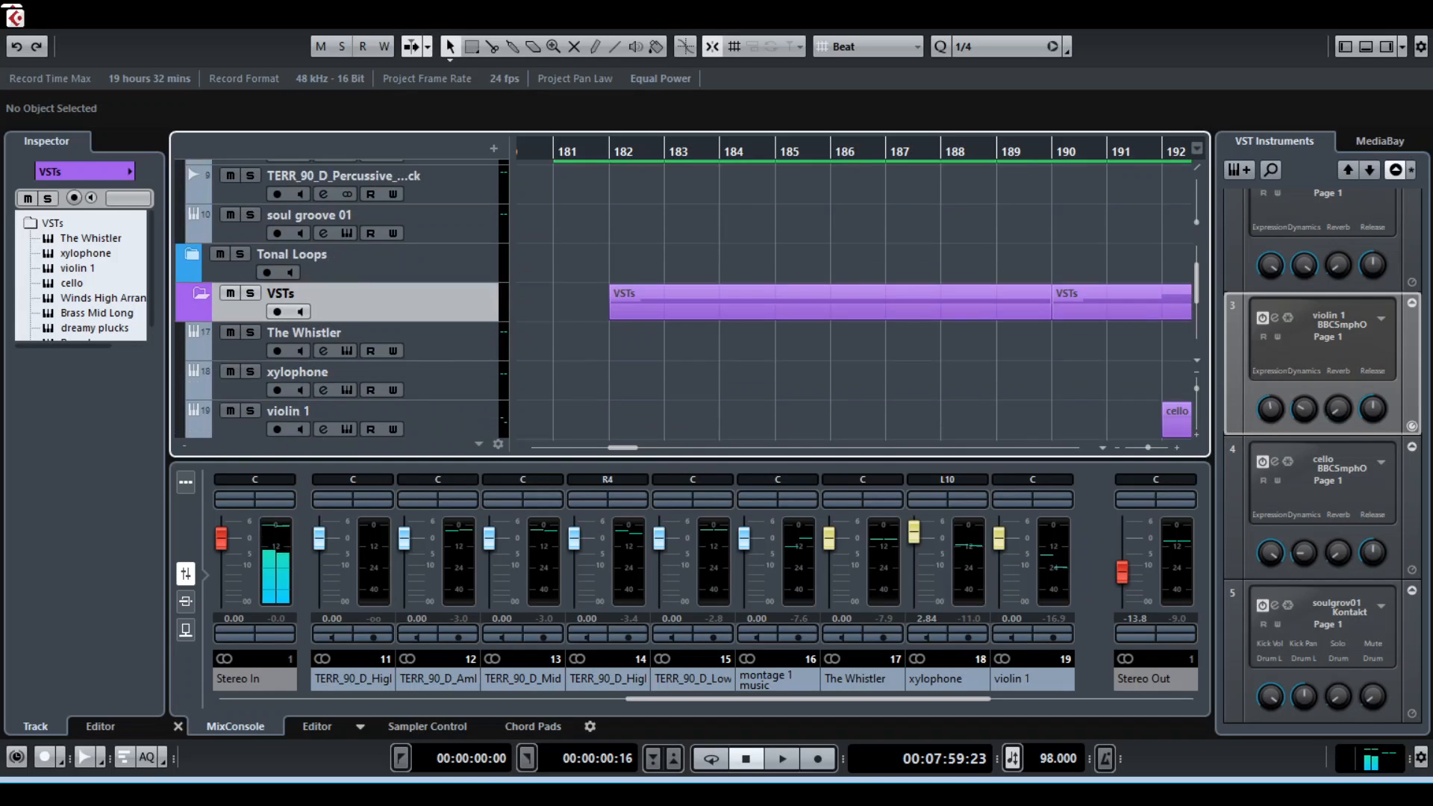
pyautogui.scroll(3, 687, 299)
pyautogui.press('space')
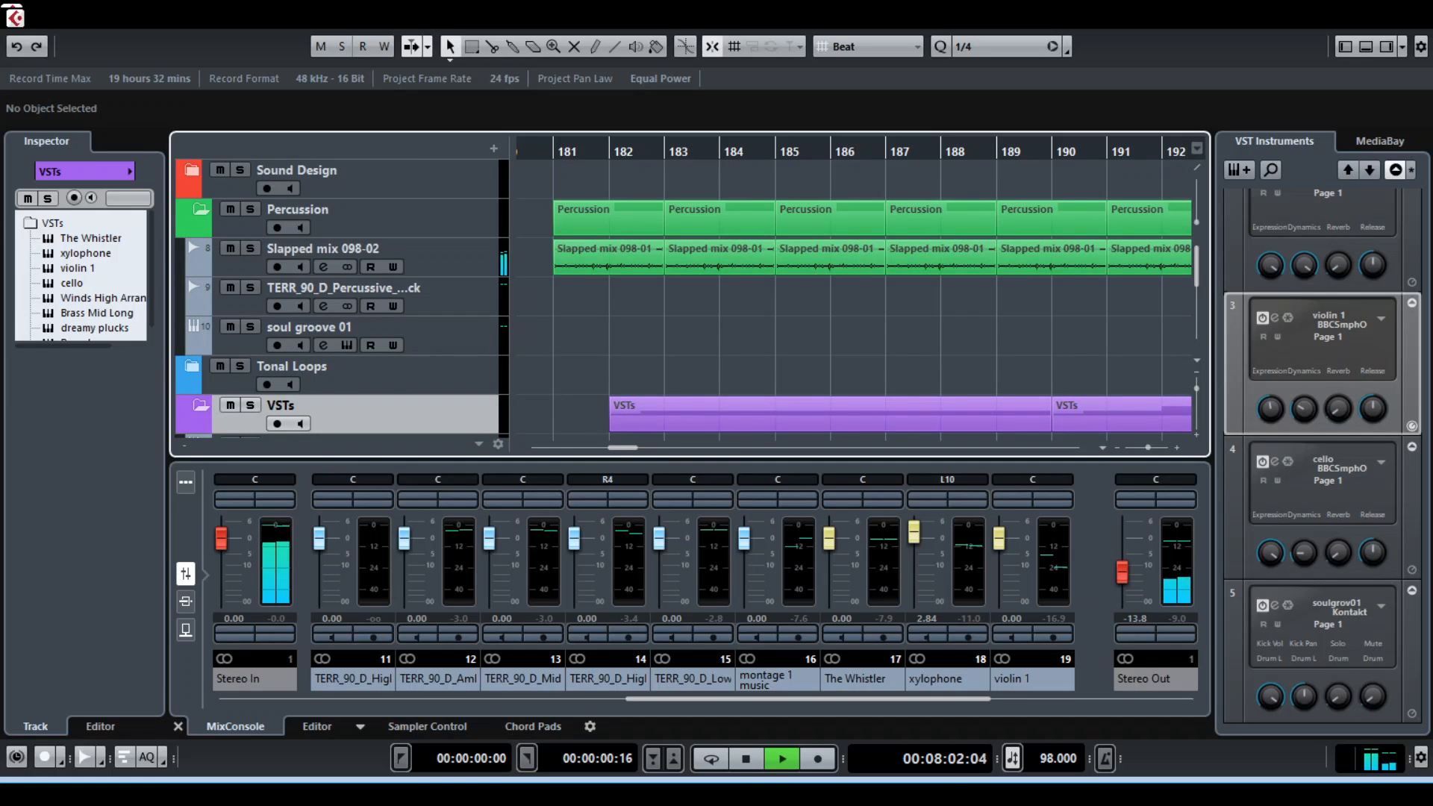
pyautogui.scroll(-5, 687, 299)
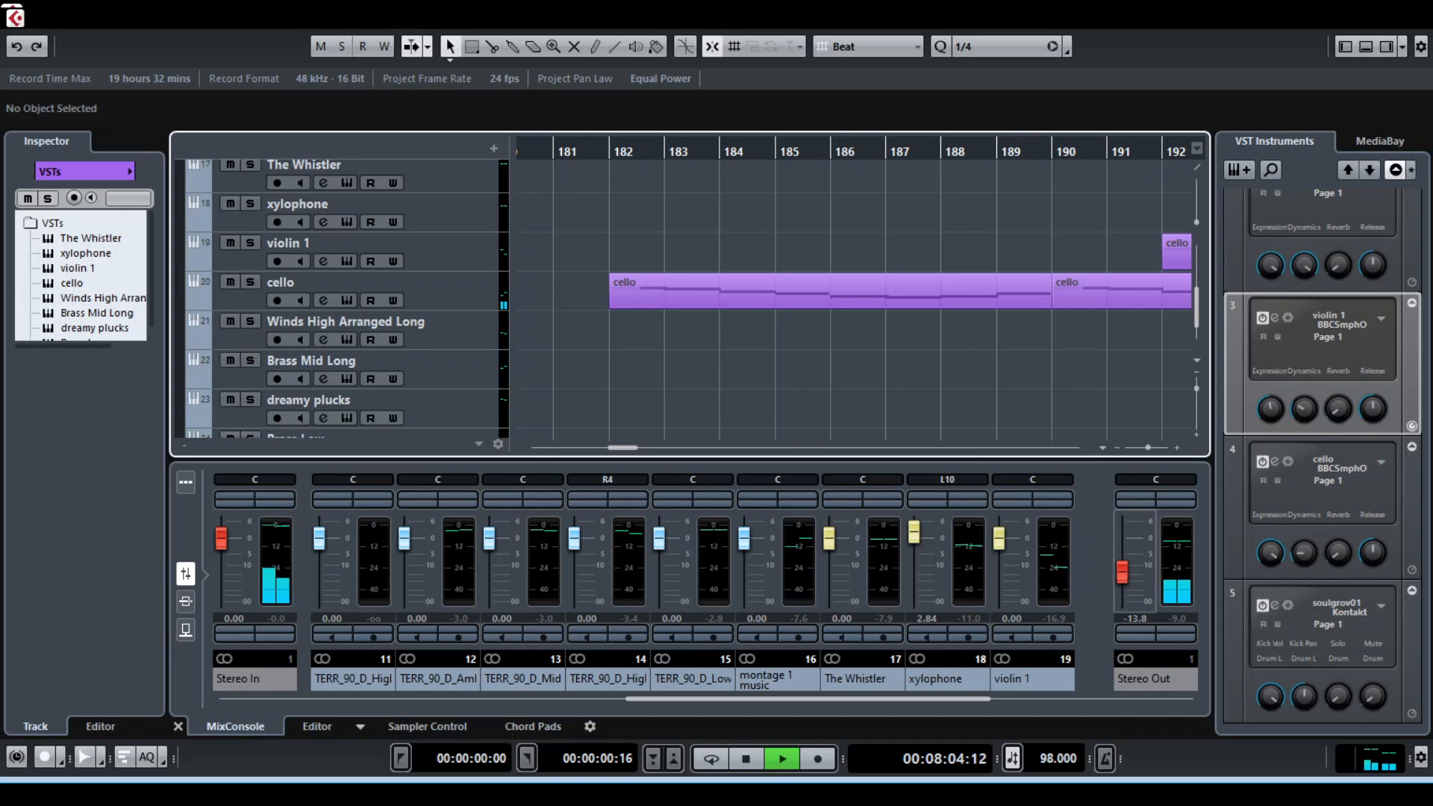
# Raise the Stereo Out level to -1.83 dB during playback
pyautogui.moveTo(1123, 573); pyautogui.dragTo(1123, 556)
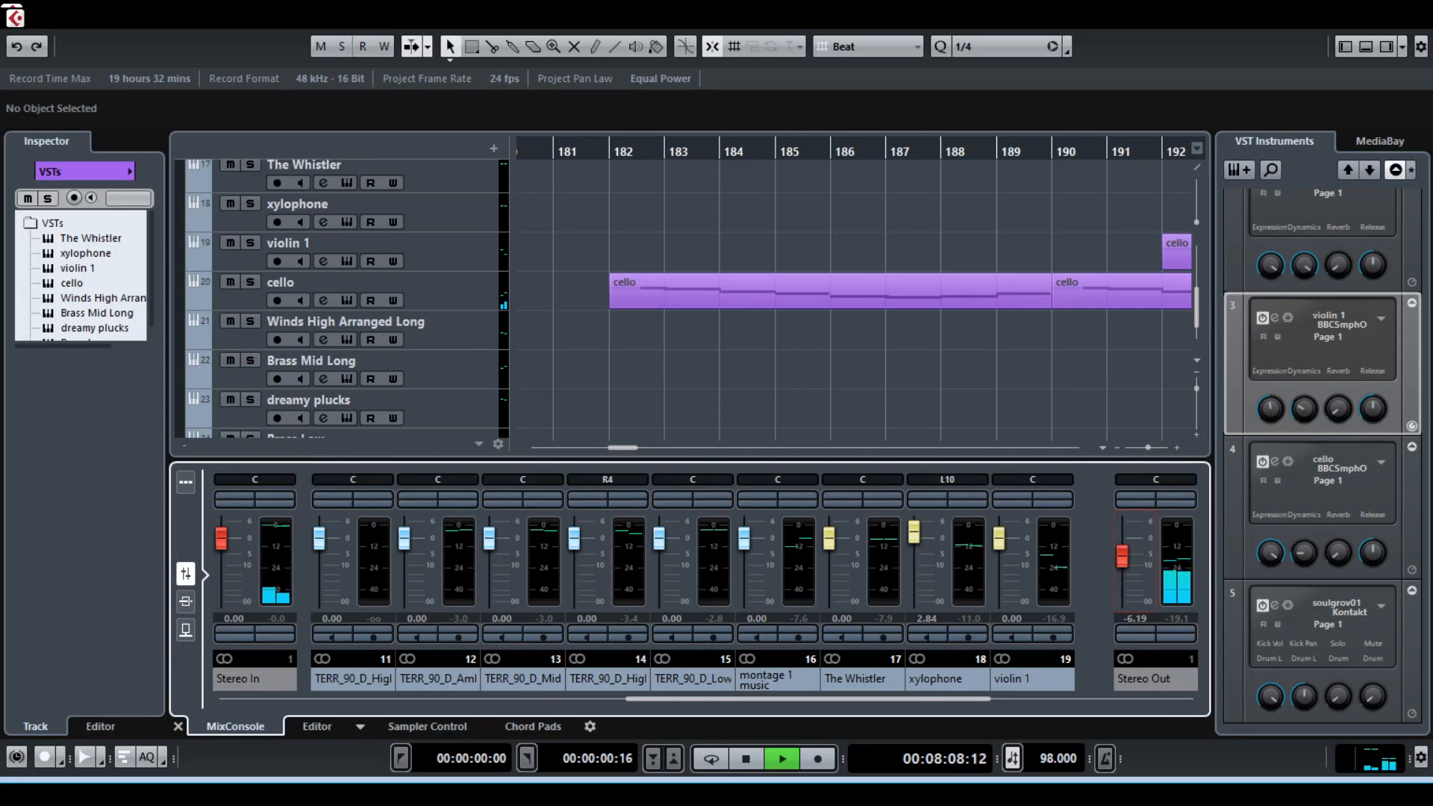
pyautogui.moveTo(1123, 557); pyautogui.dragTo(1123, 546)
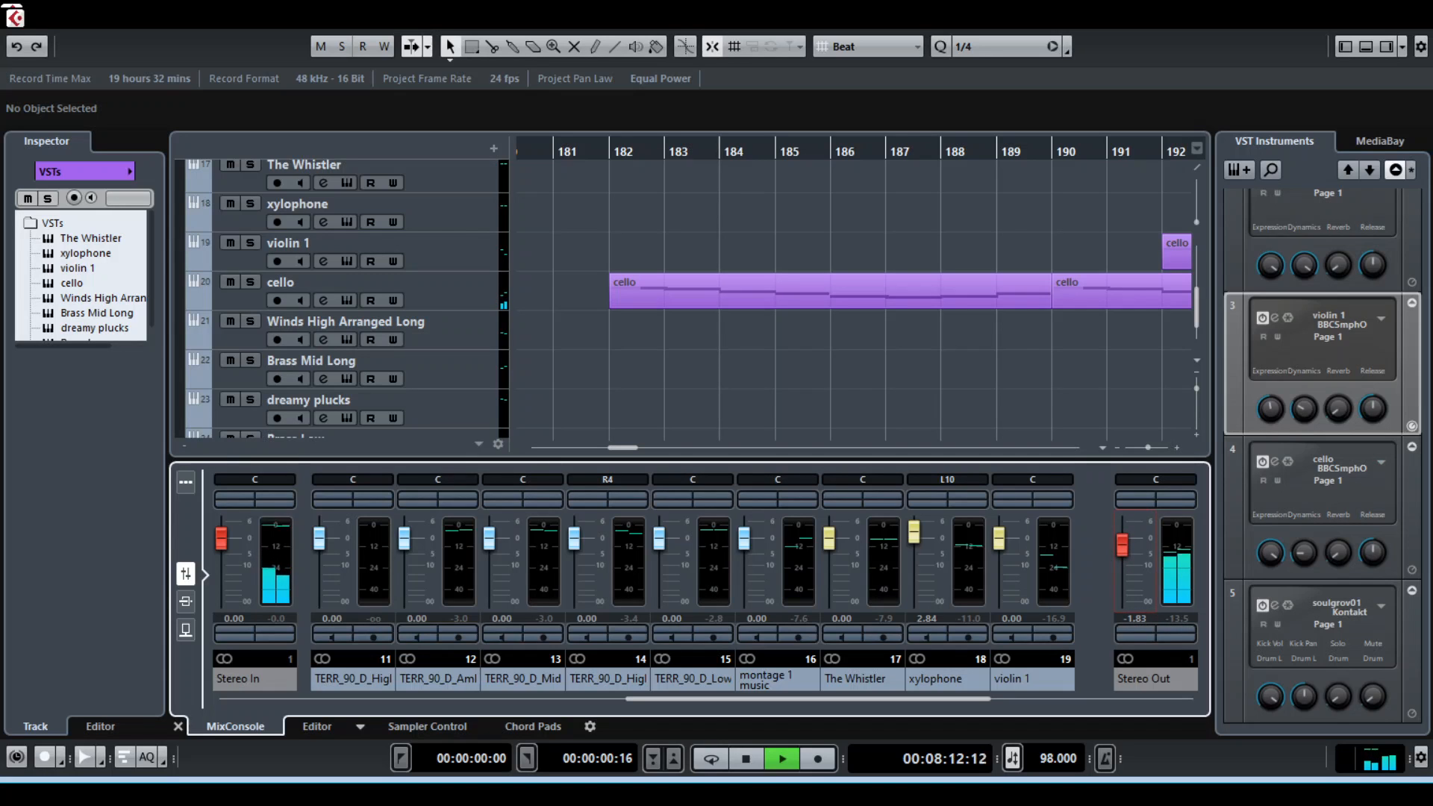
pyautogui.scroll(1, 685, 298)
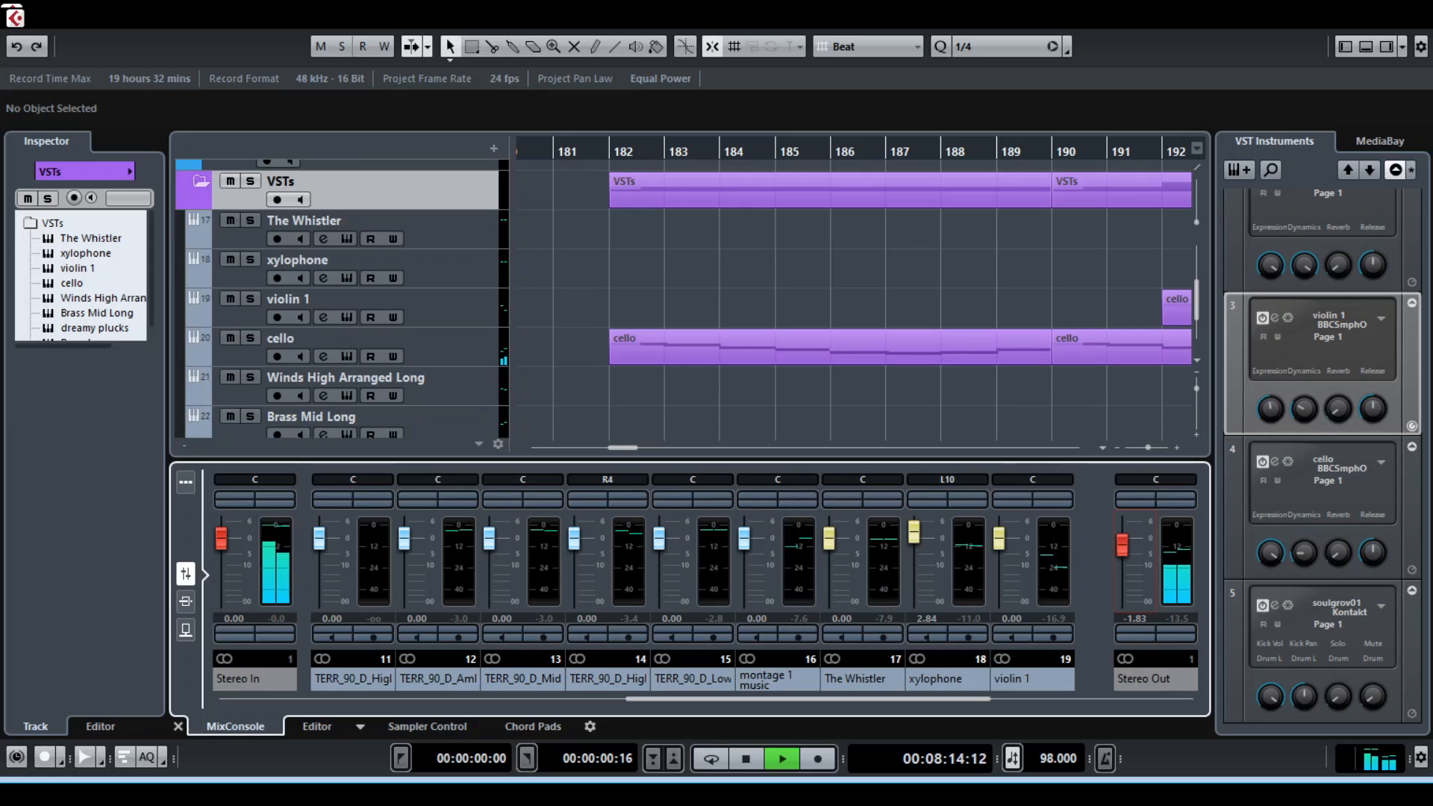
# Open the cello track's instrument window for a look during playback and close it again
pyautogui.click(346, 357)
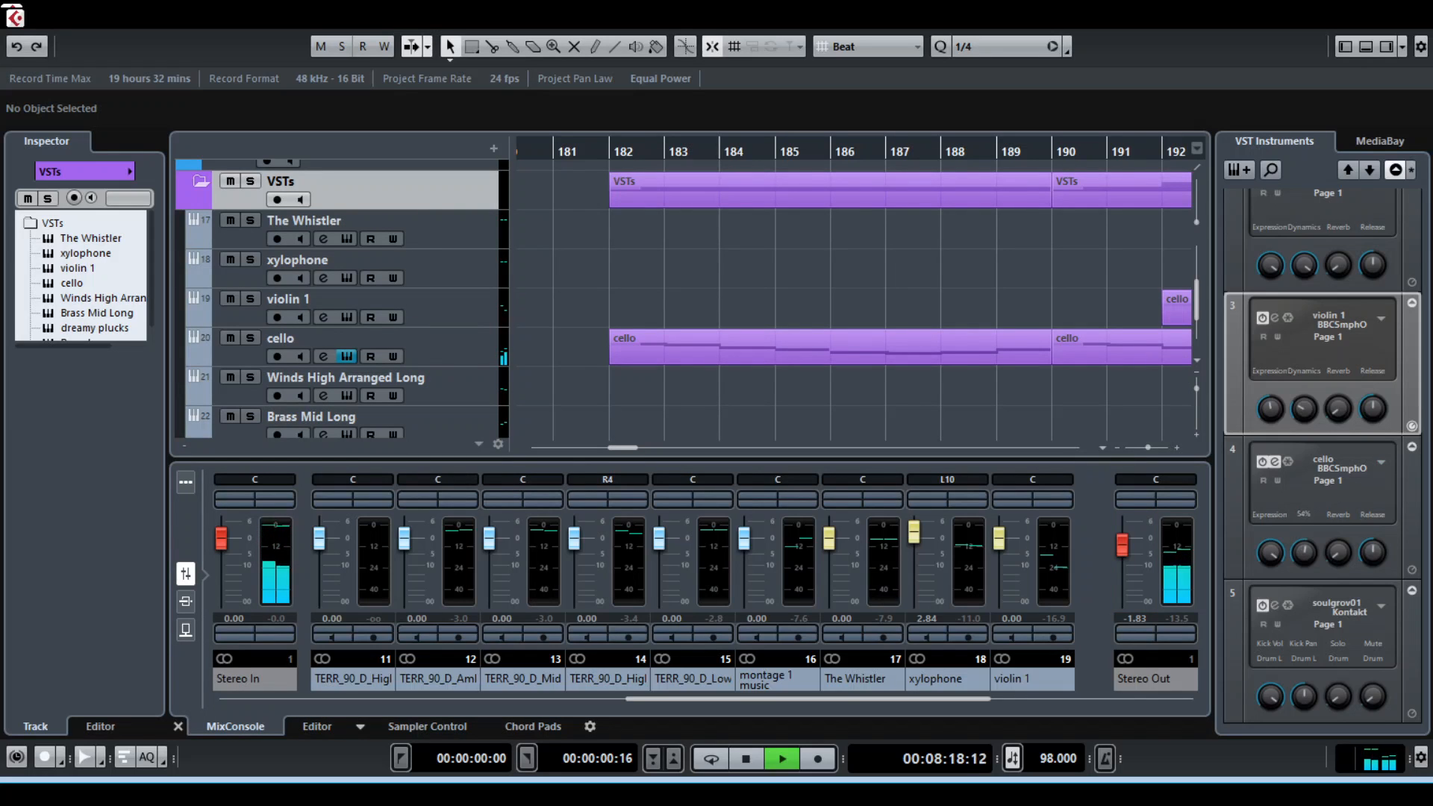
pyautogui.click(346, 357)
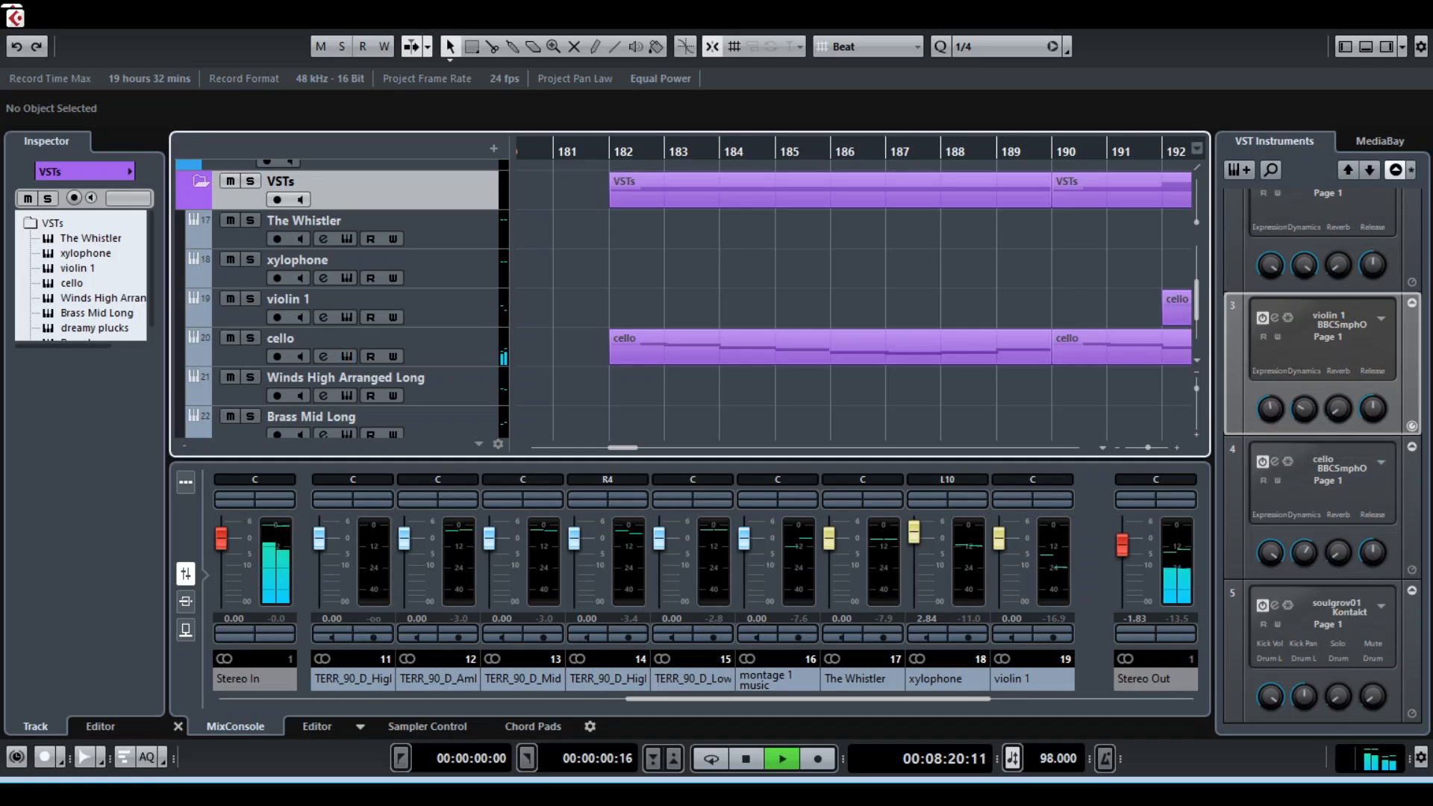
pyautogui.scroll(-3, 687, 298)
pyautogui.scroll(3, 687, 299)
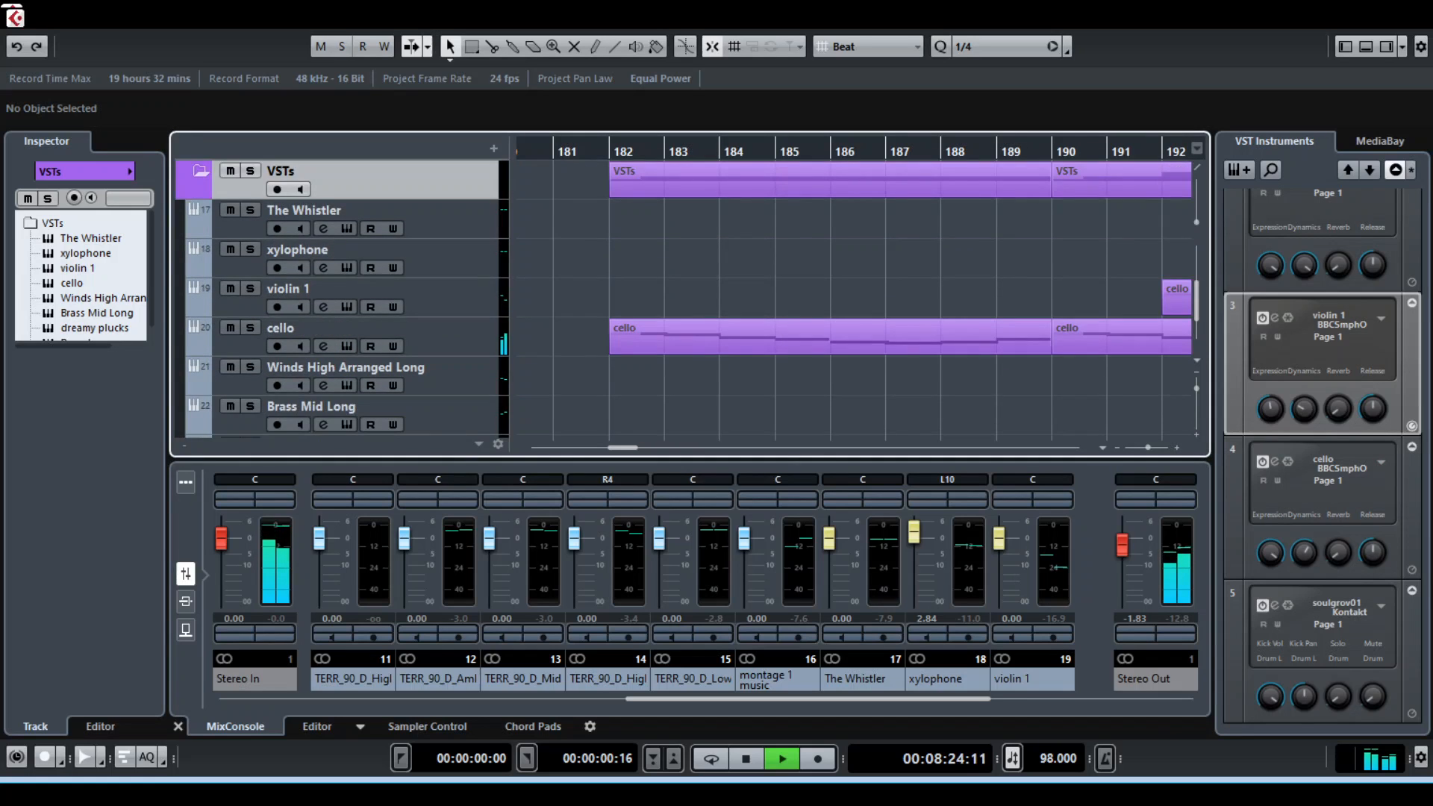
# Set the Stereo Out level to -5.34 dB, play through the overlapping violin 1 and cello clips after bar 192, and stop playback
pyautogui.moveTo(1122, 546); pyautogui.dragTo(1122, 555)
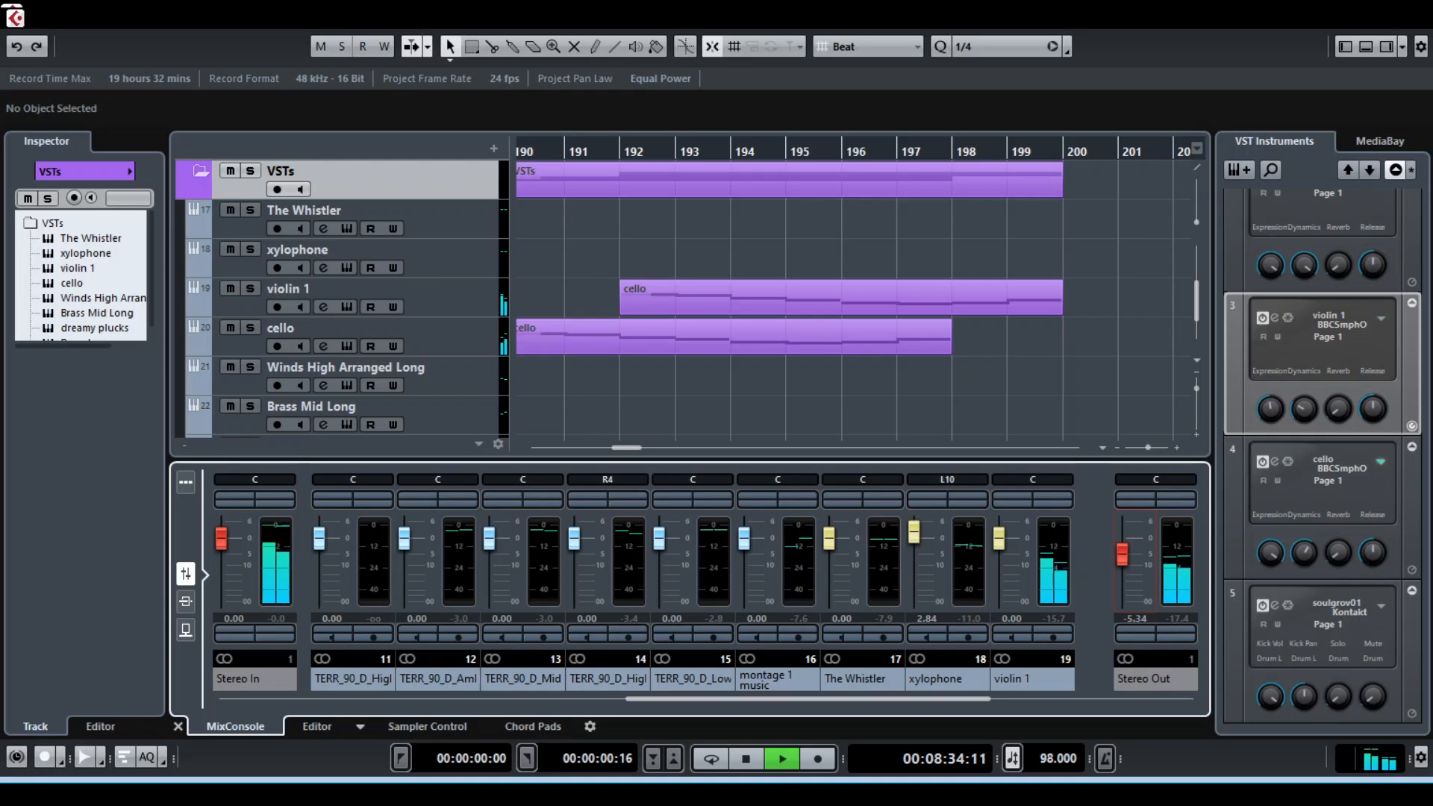
pyautogui.scroll(5, 687, 299)
pyautogui.scroll(-7, 686, 299)
pyautogui.scroll(2, 686, 299)
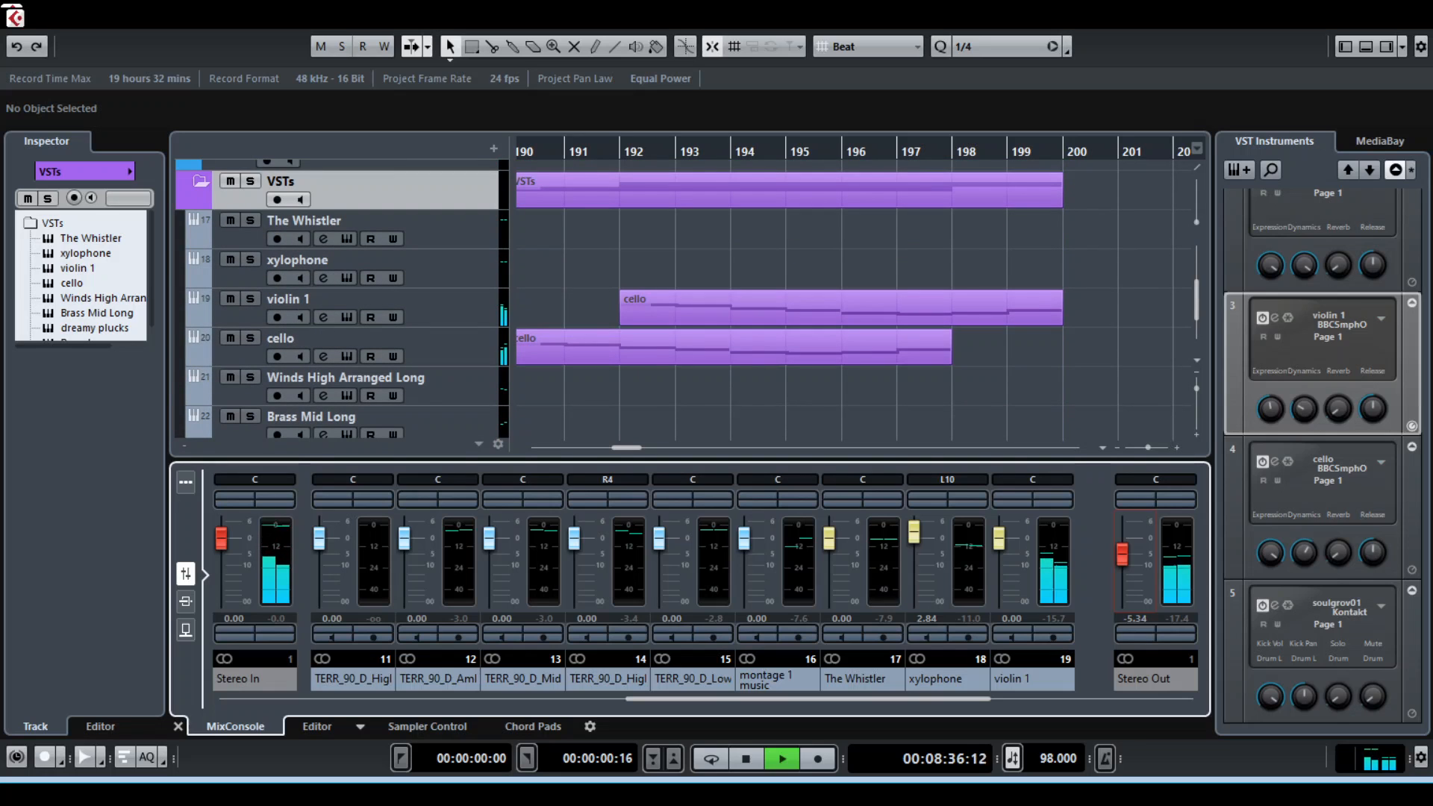
pyautogui.scroll(1, 686, 298)
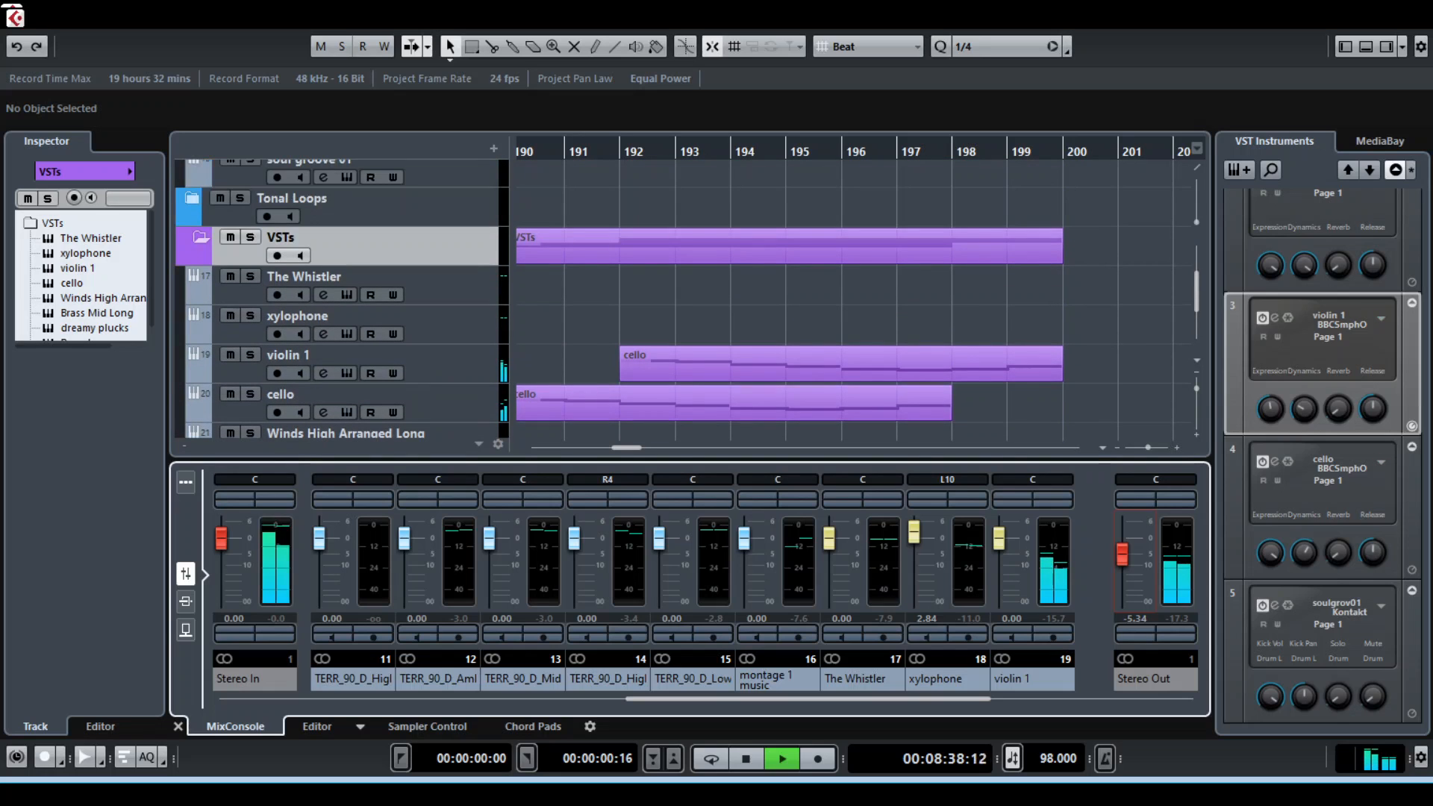
pyautogui.scroll(2, 687, 298)
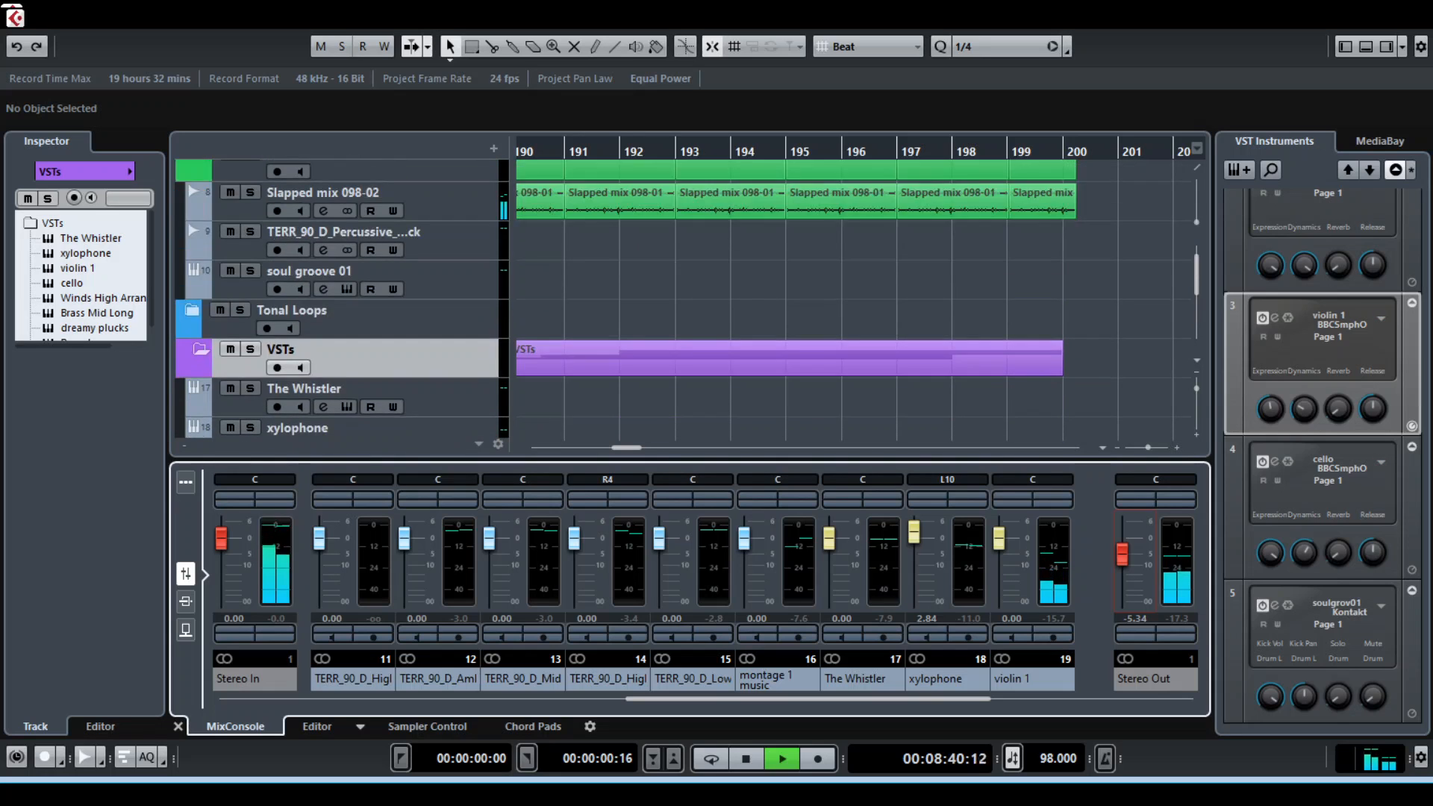
pyautogui.scroll(-2, 687, 299)
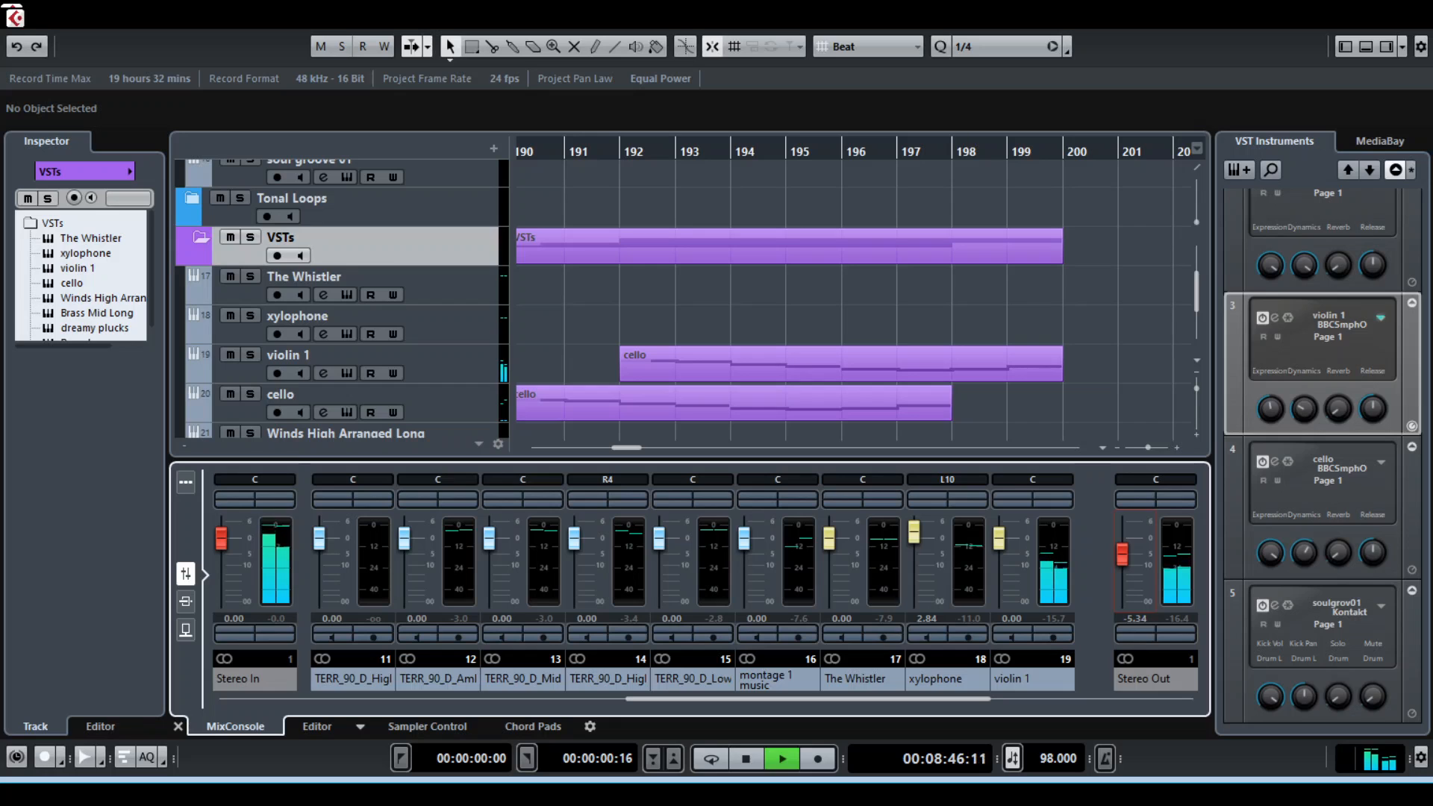
pyautogui.press('space')
# Move the playhead back to the first Percussion clip at bar 181
pyautogui.scroll(4, 336, 299)
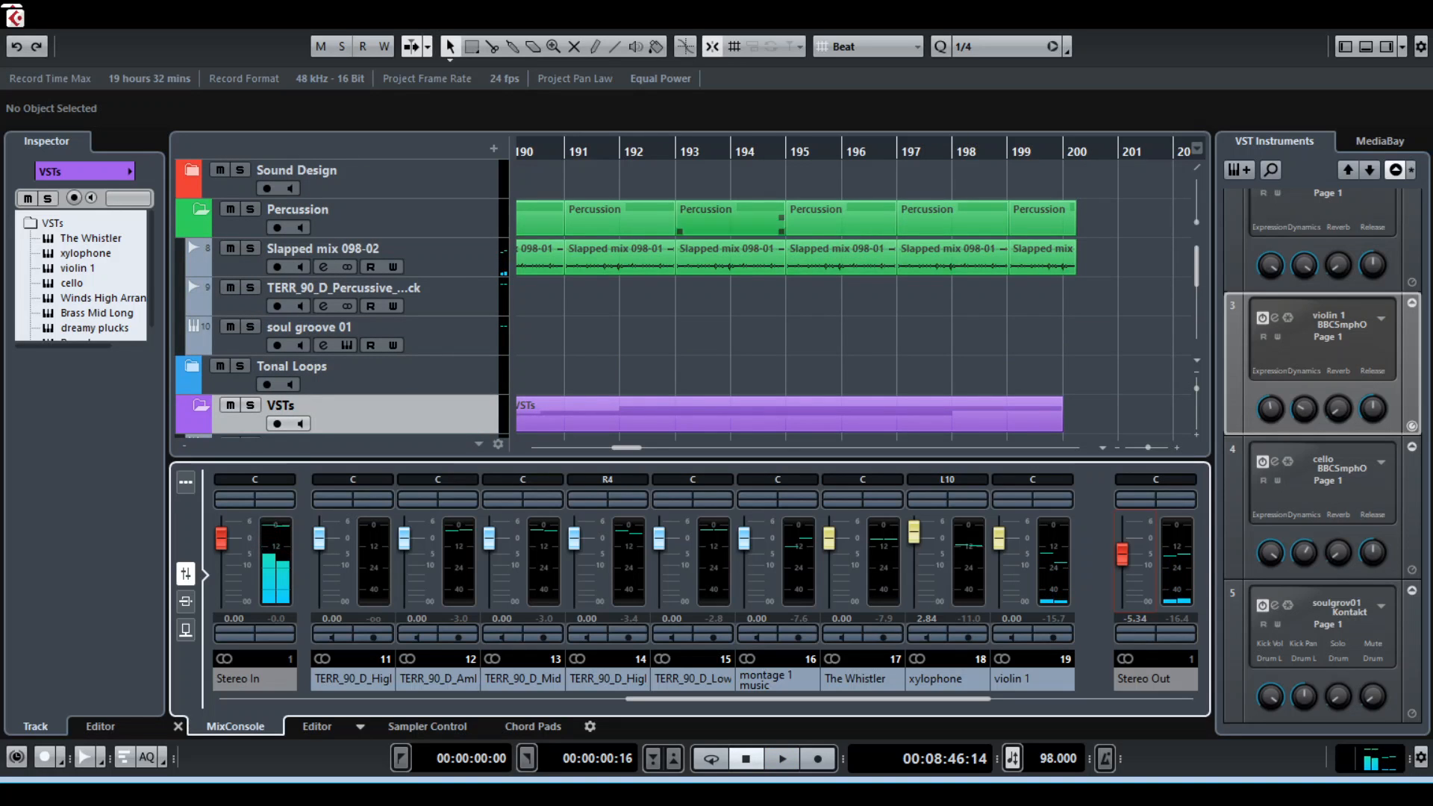
pyautogui.moveTo(672, 149); pyautogui.dragTo(603, 149)
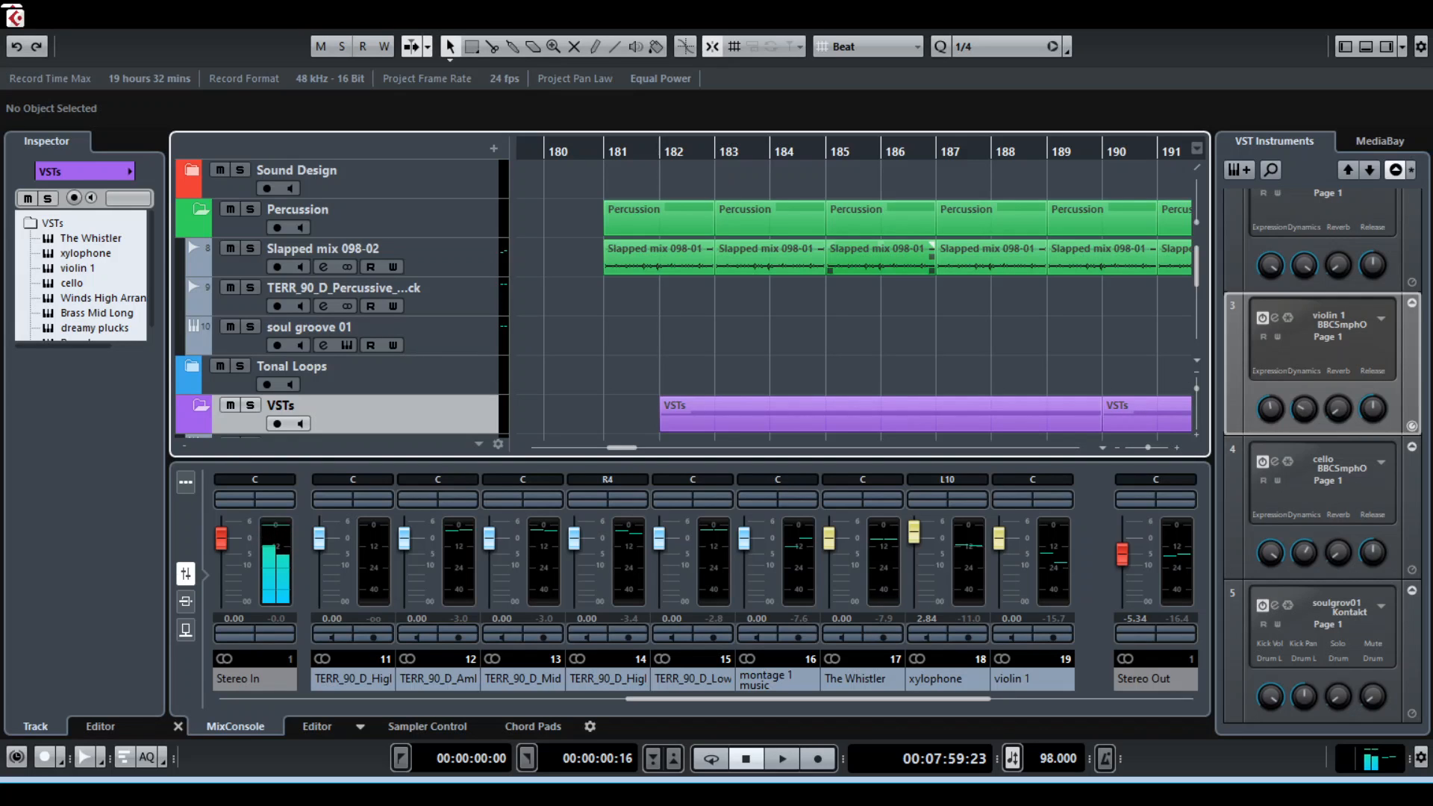
pyautogui.scroll(-2, 881, 314)
pyautogui.scroll(2, 880, 313)
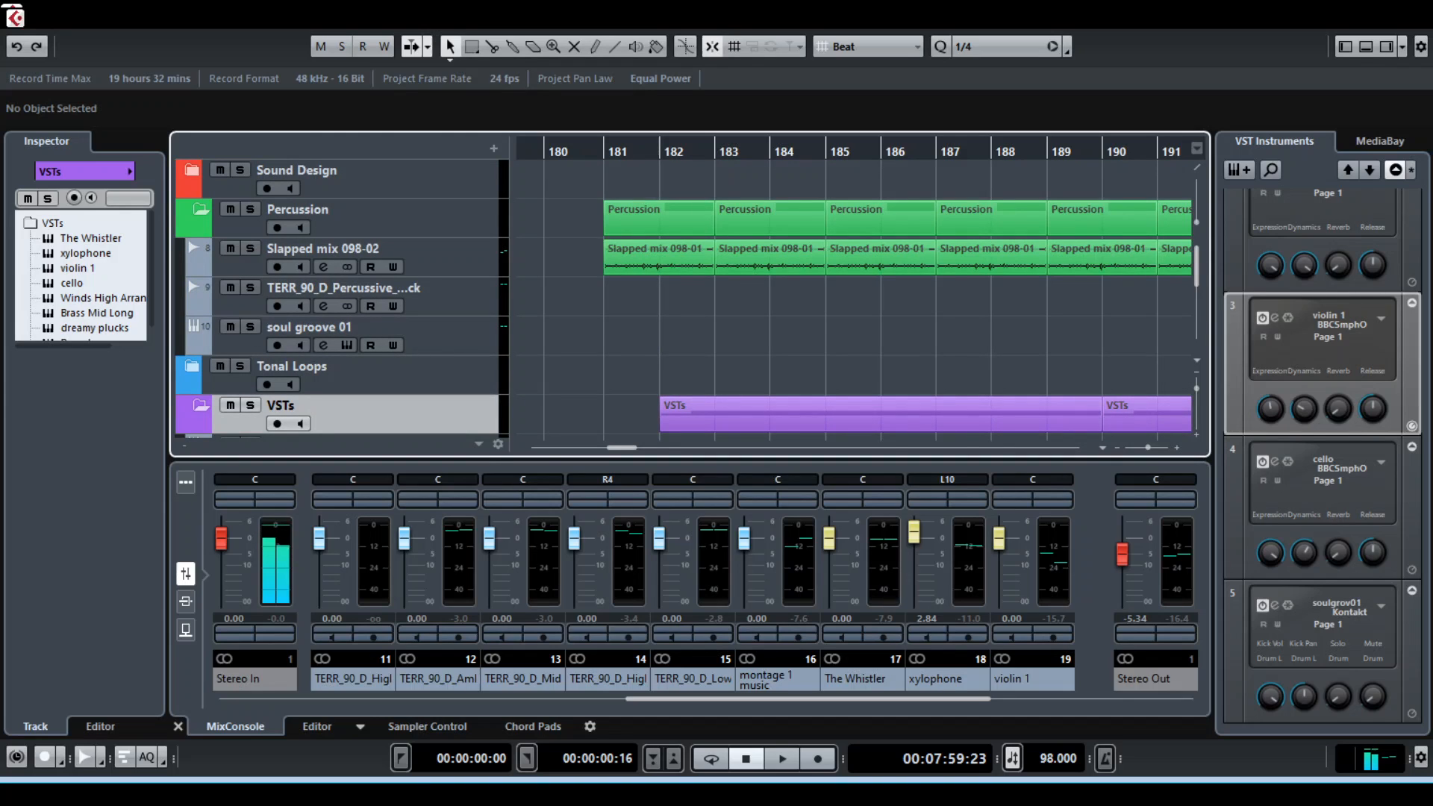
# Solo the Slapped mix 098-02 track, play it briefly from bar 181, and turn the solo off
pyautogui.press('s')
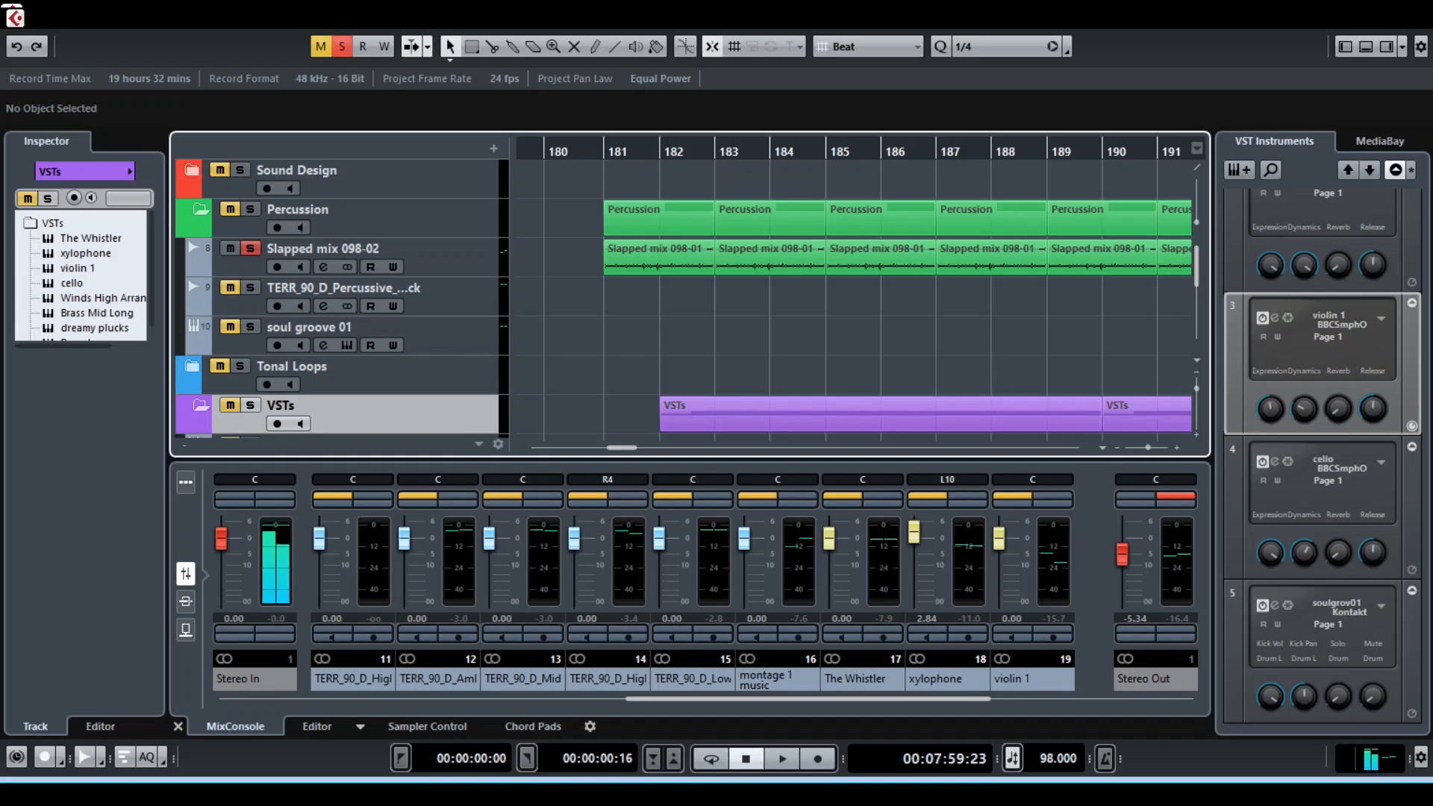
pyautogui.press('space')
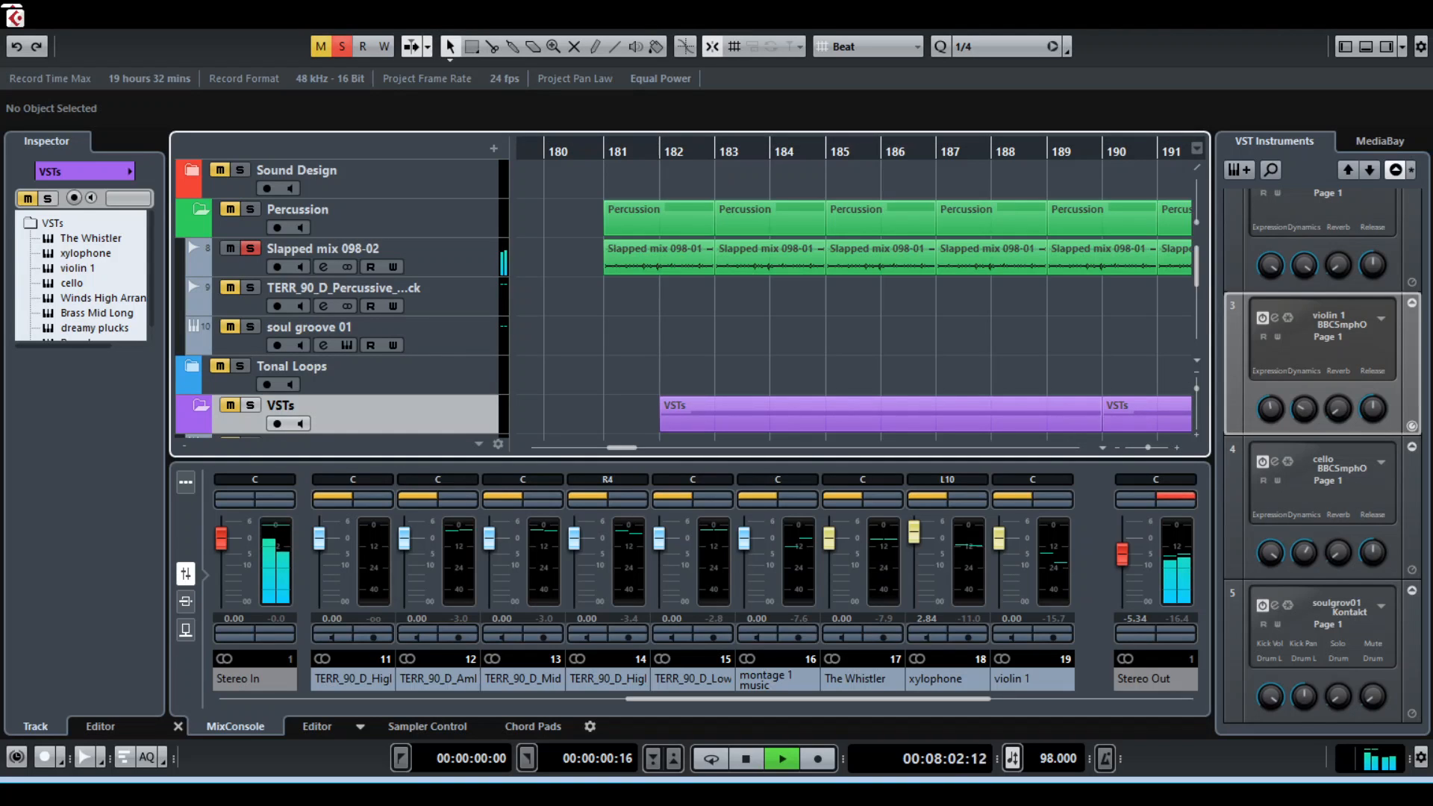
pyautogui.press('space')
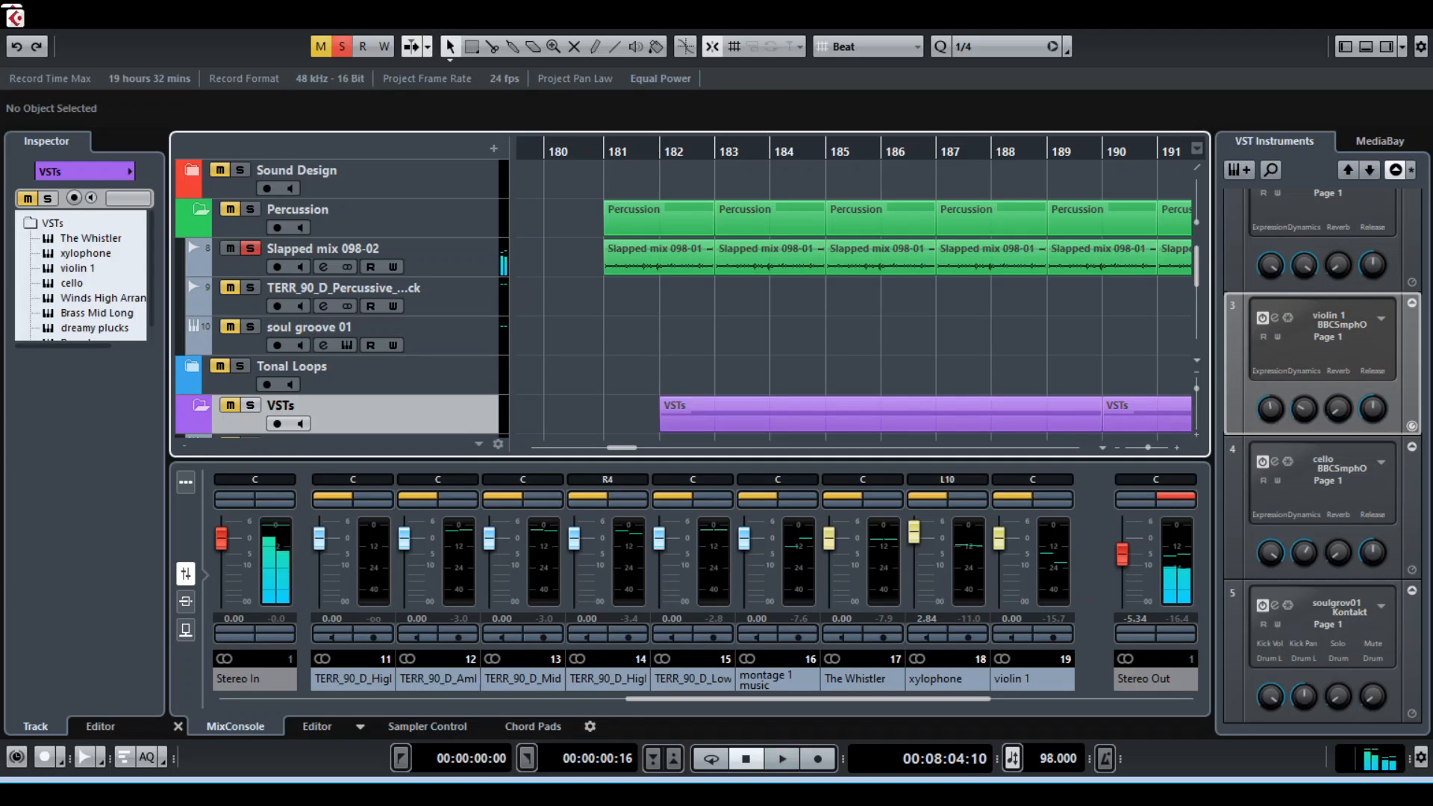
pyautogui.click(250, 248)
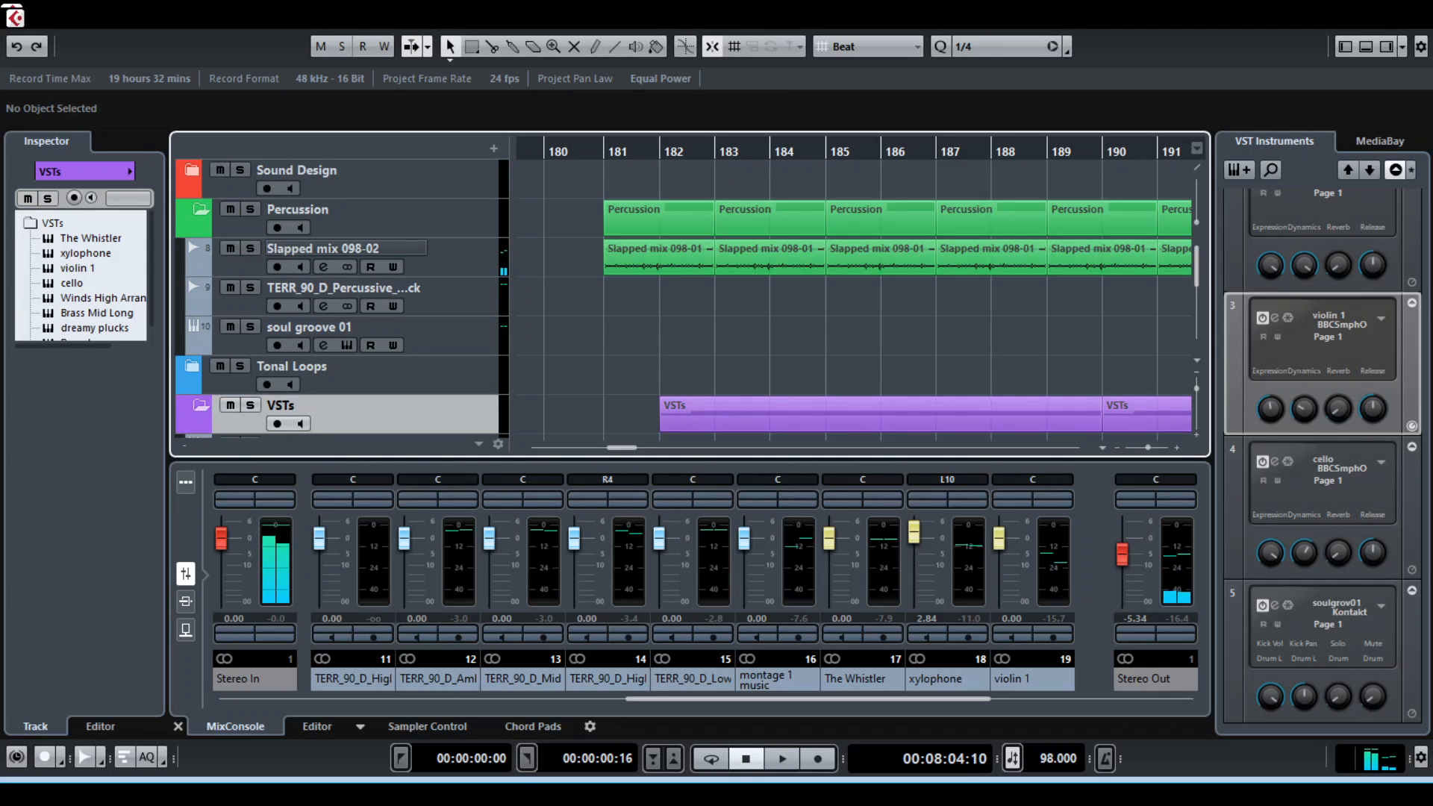
# Compare the cello and Percussion clips from bar 181 and follow the violin 1 and cello clips to their ends near bar 200
pyautogui.scroll(-3, 687, 299)
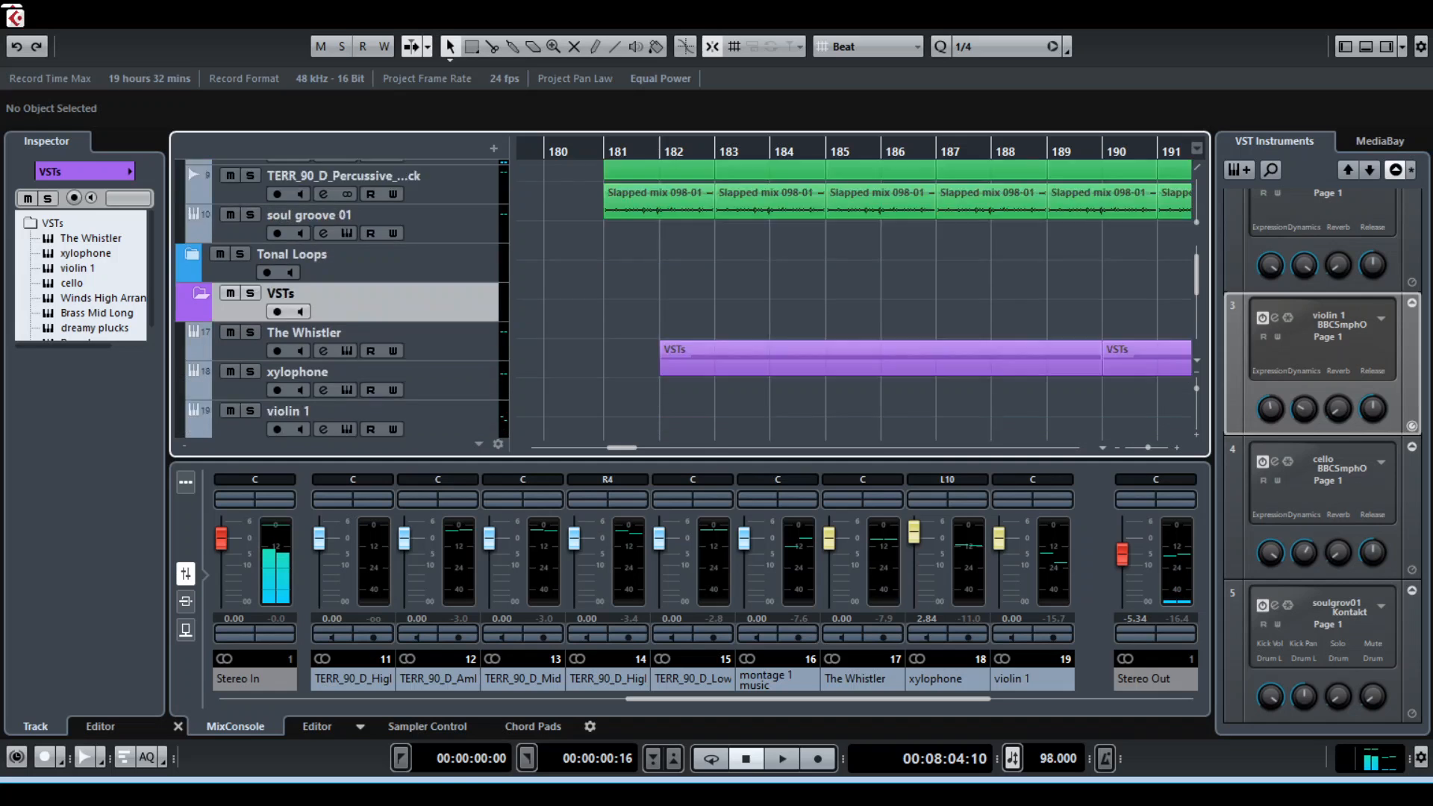
pyautogui.scroll(3, 687, 299)
pyautogui.scroll(-4, 687, 299)
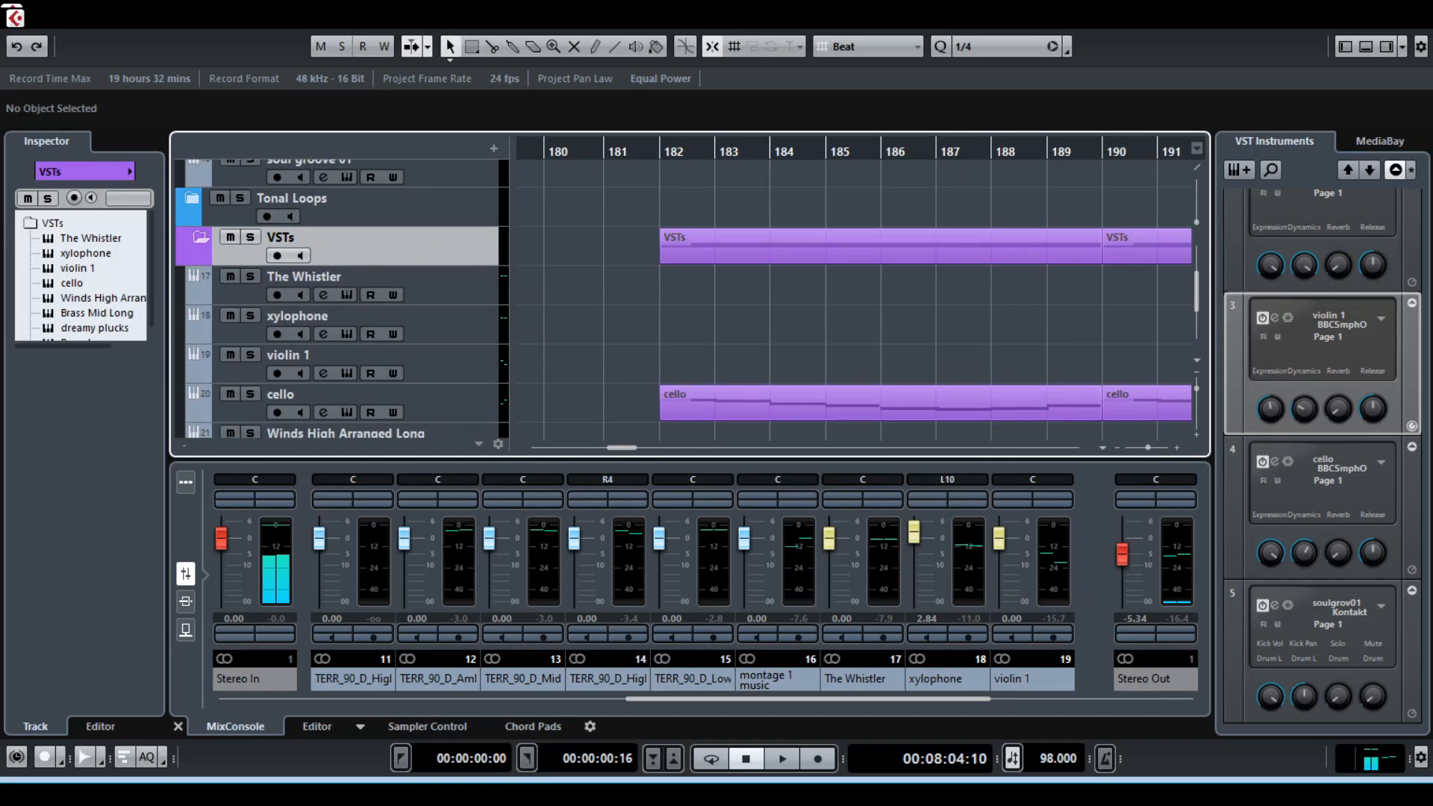
pyautogui.scroll(4, 687, 298)
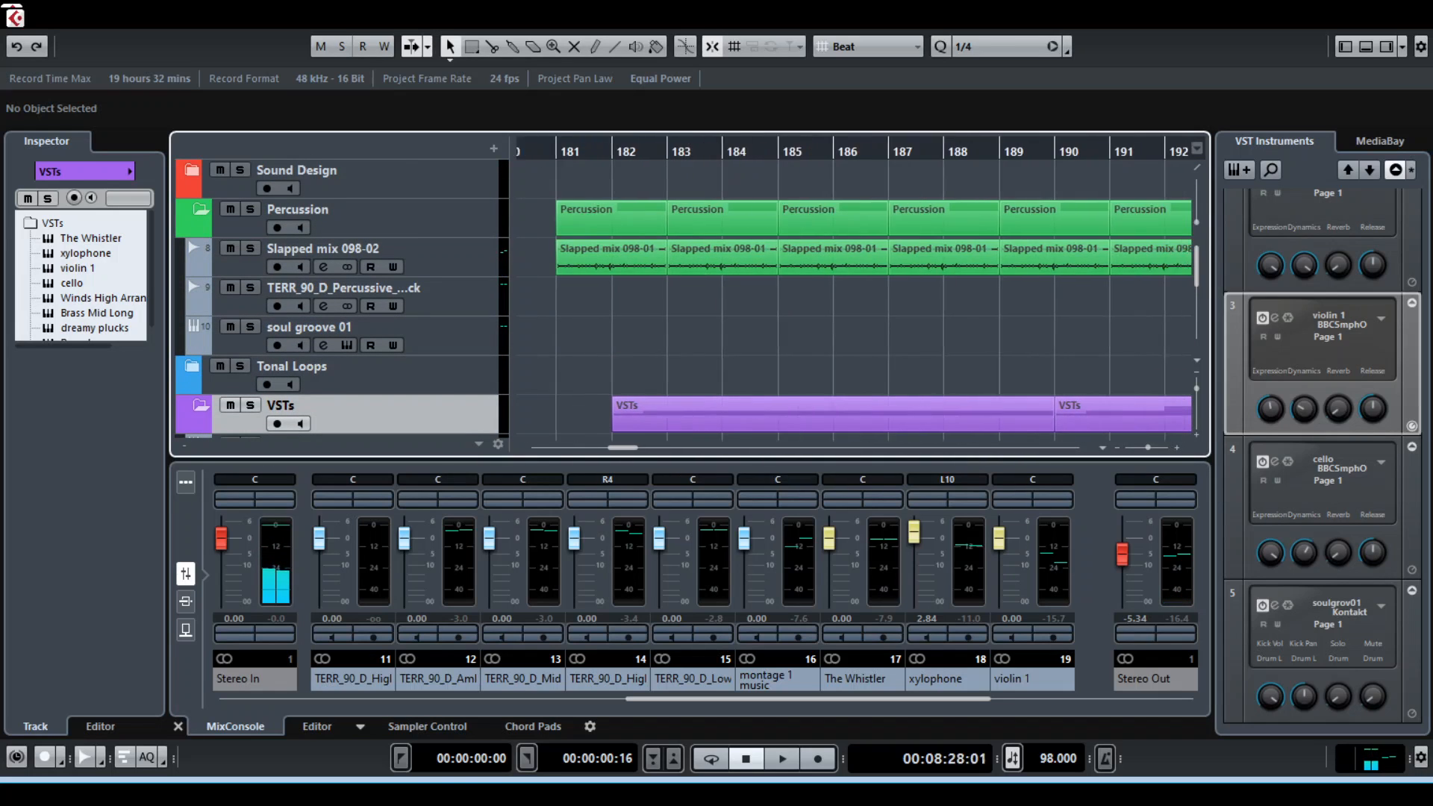
pyautogui.hscroll(5, 687, 299)
pyautogui.scroll(-8, 686, 299)
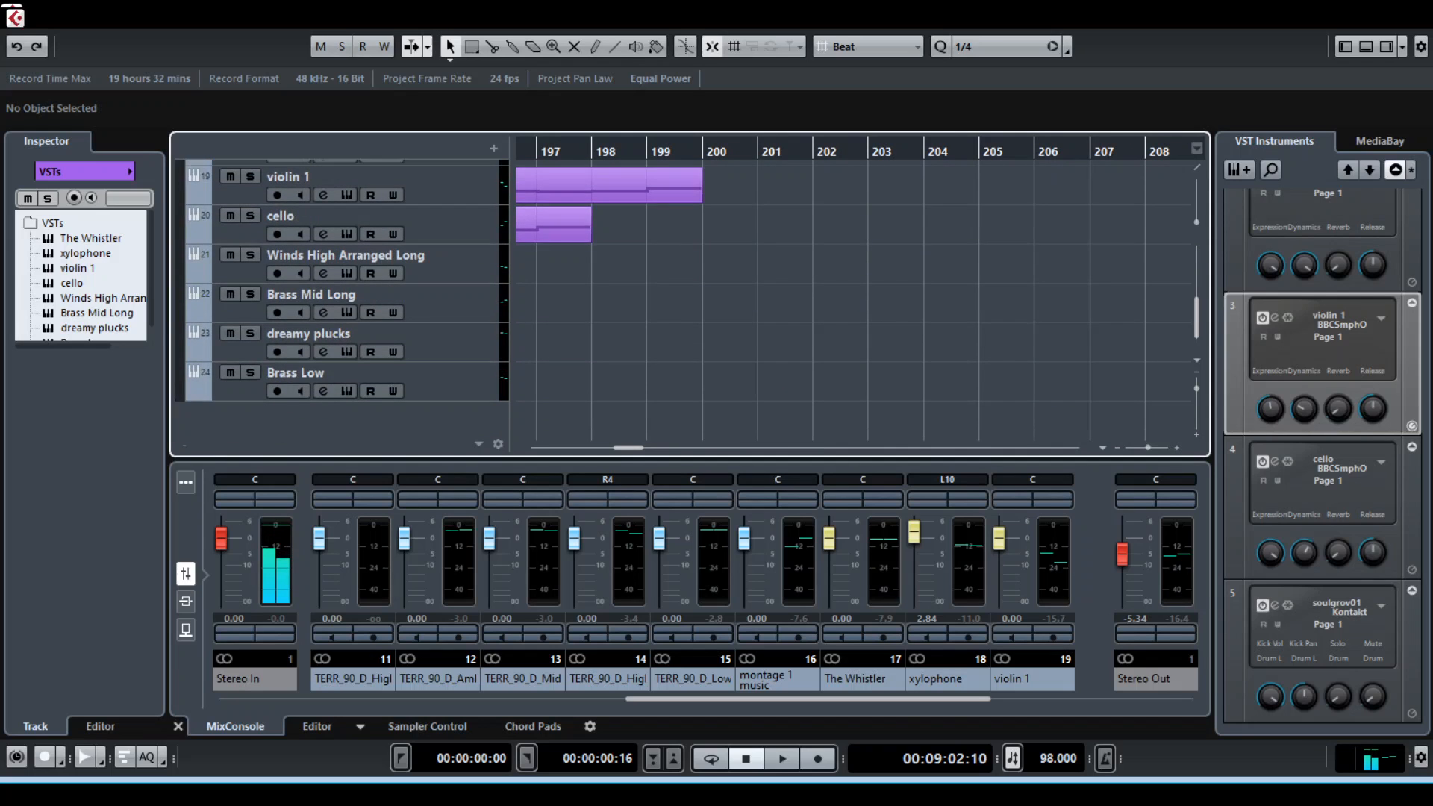
# Collapse the VSTs and Percussion folders
pyautogui.scroll(7, 343, 299)
pyautogui.click(192, 336)
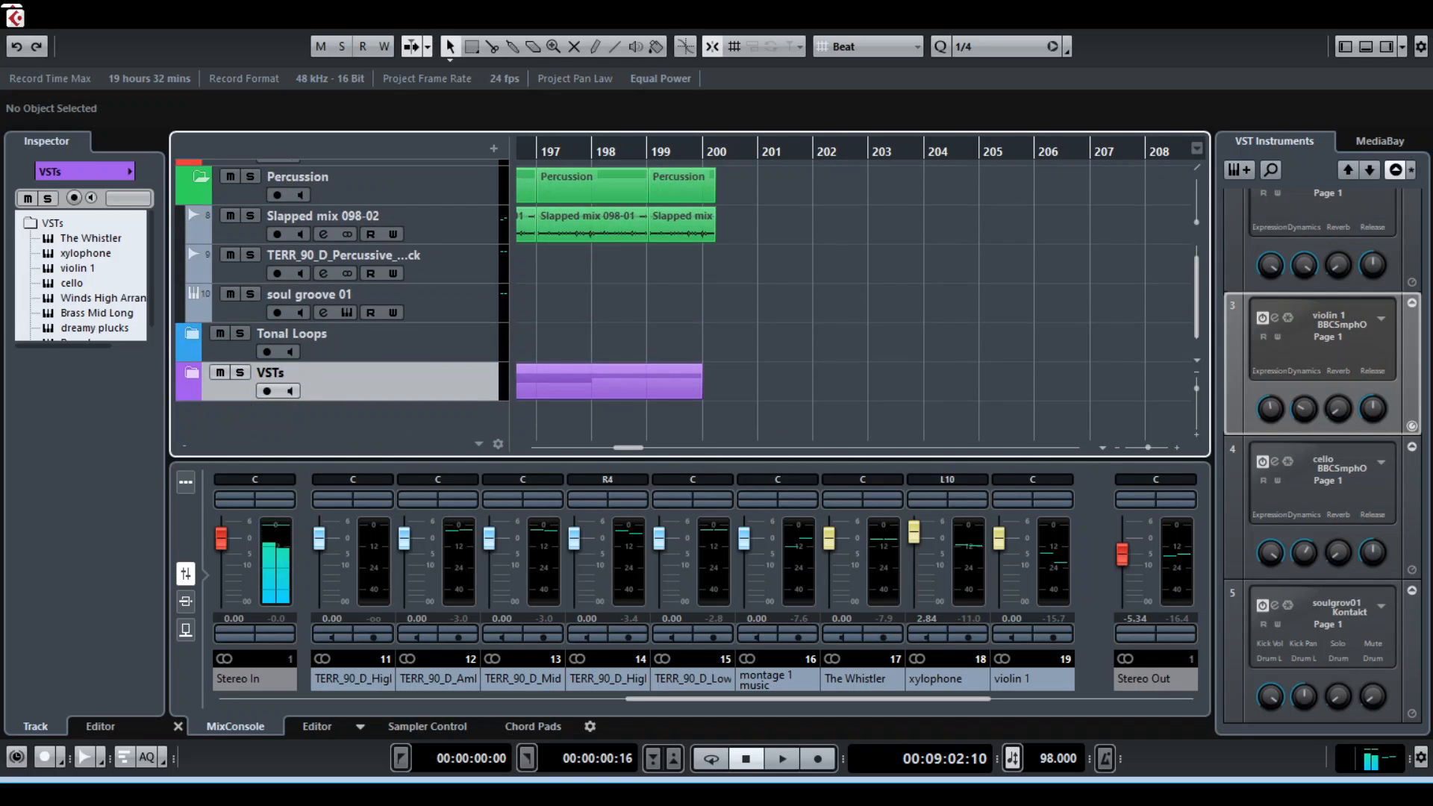
pyautogui.click(200, 177)
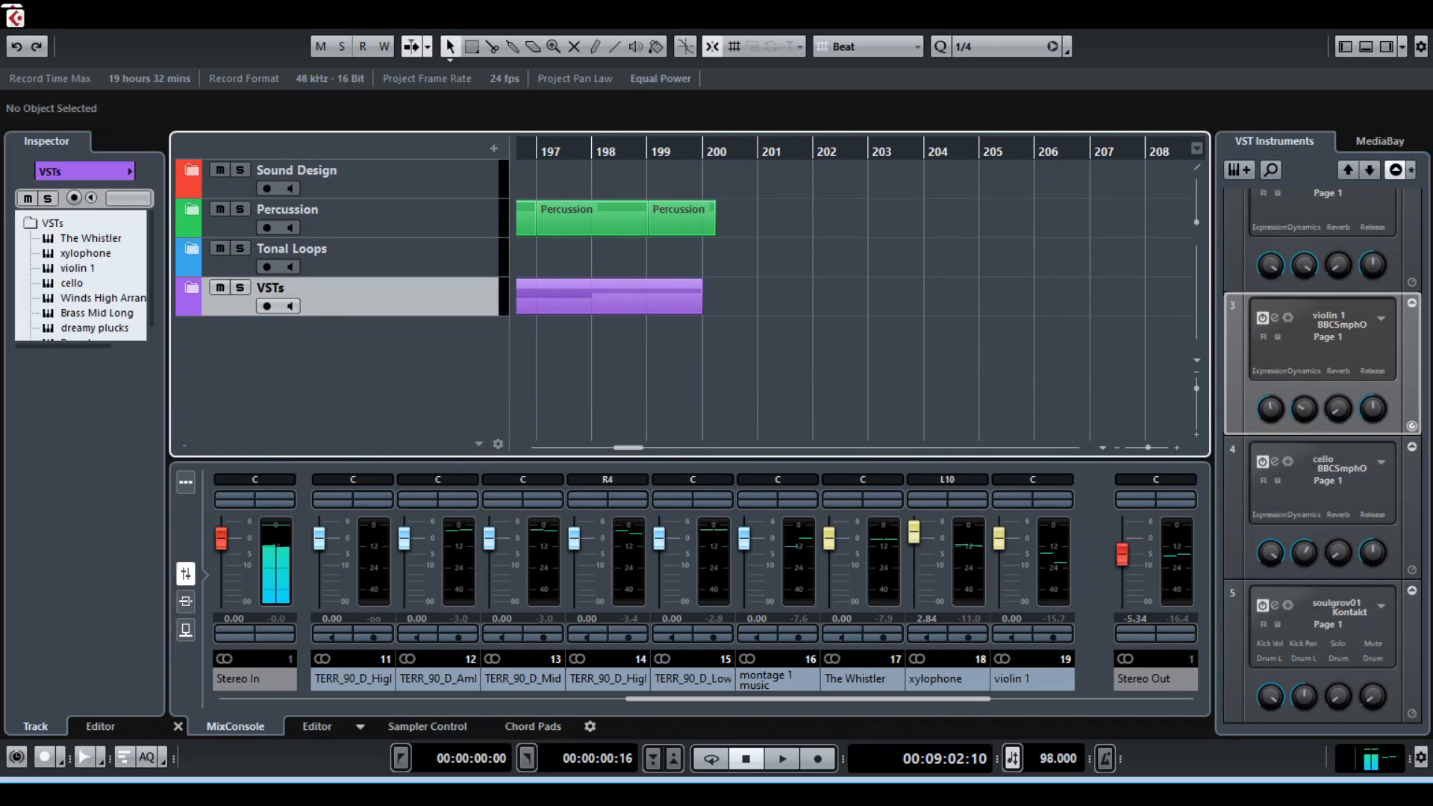
# Move the playhead to the Tonal Loops clip at about bar 211 and expand that folder to show the montage 1 music track
pyautogui.scroll(-3, 774, 299)
pyautogui.moveTo(850, 152); pyautogui.dragTo(923, 152)
pyautogui.click(192, 250)
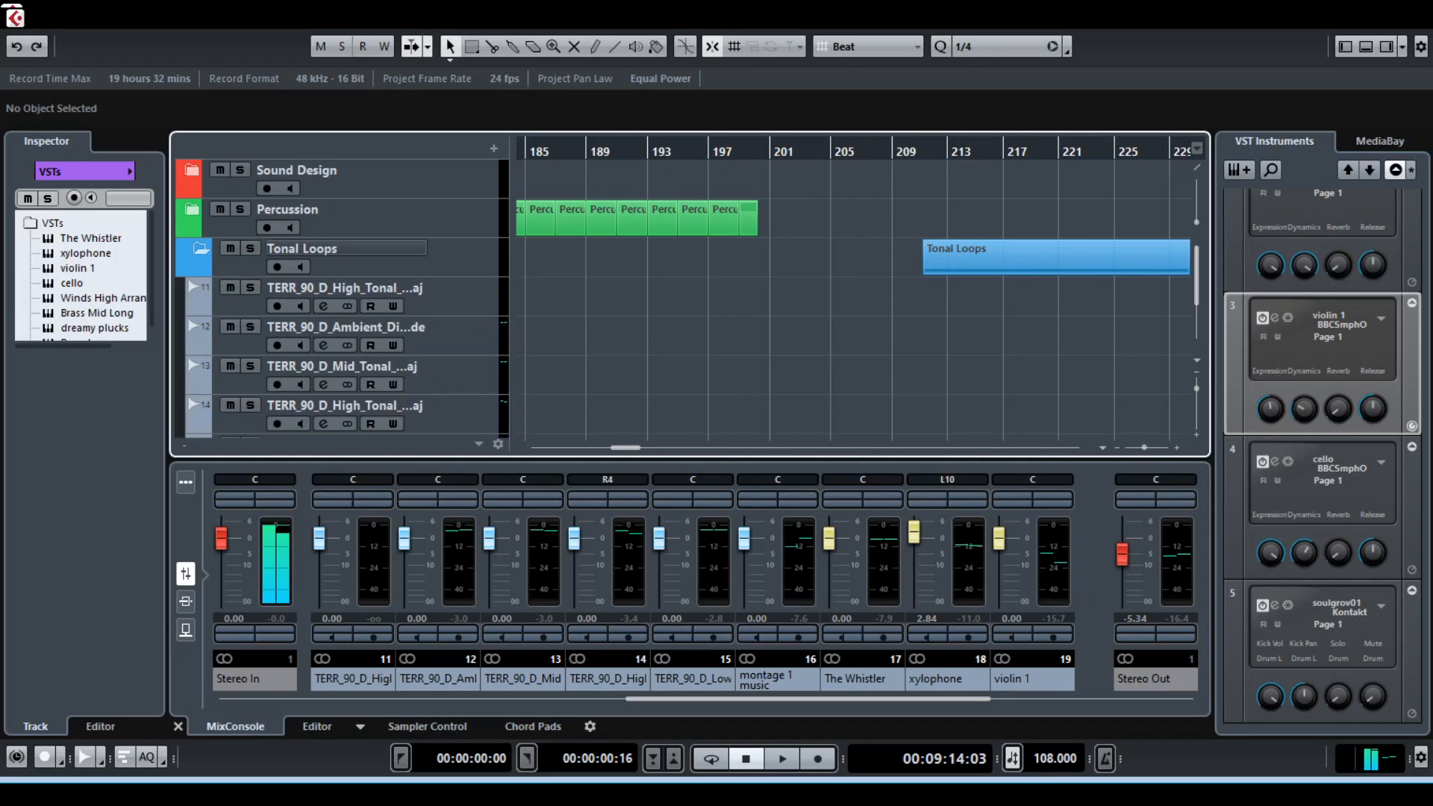
pyautogui.scroll(-3, 340, 258)
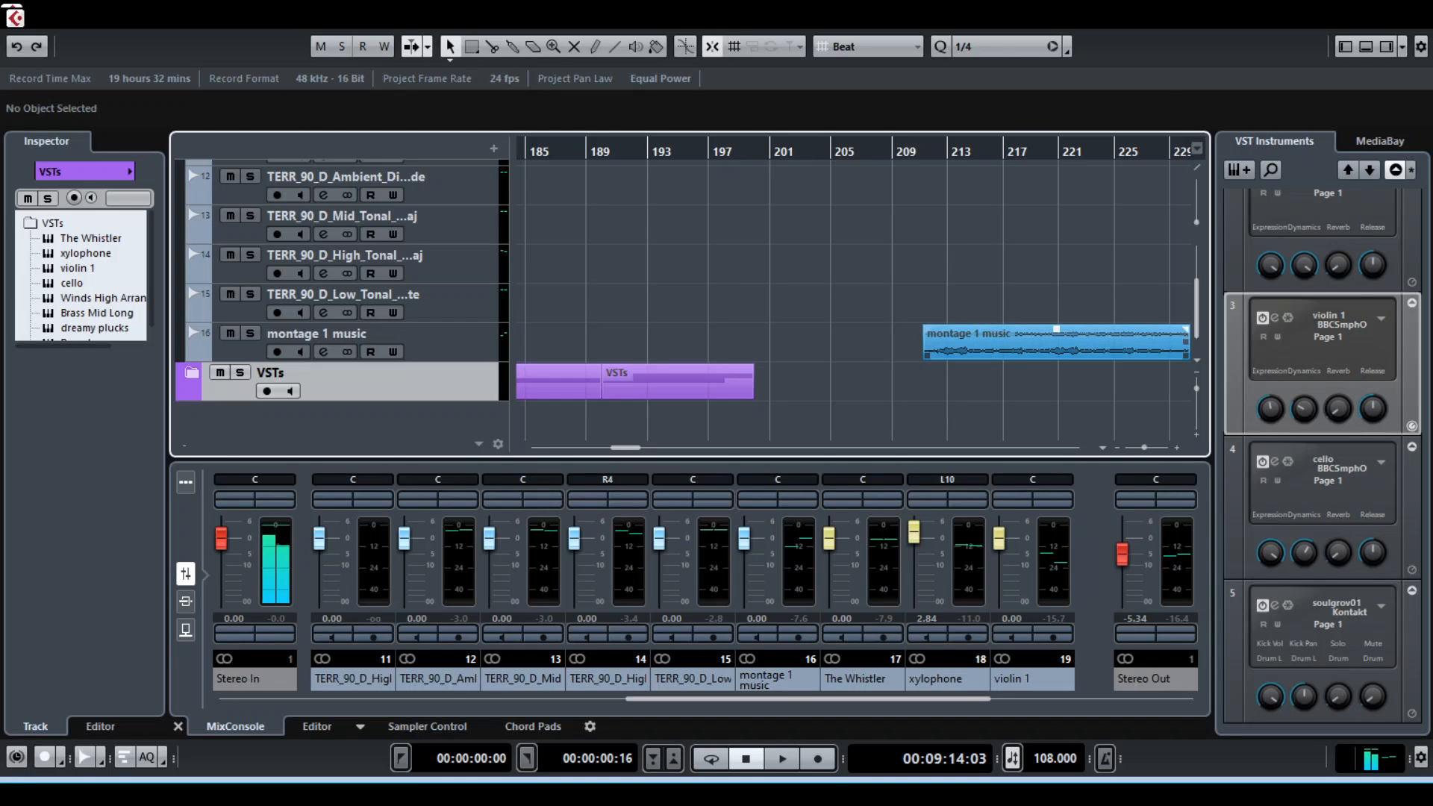
# Inspect the two montage 1 music clips and briefly play the first one from about bar 211
pyautogui.click(1056, 329)
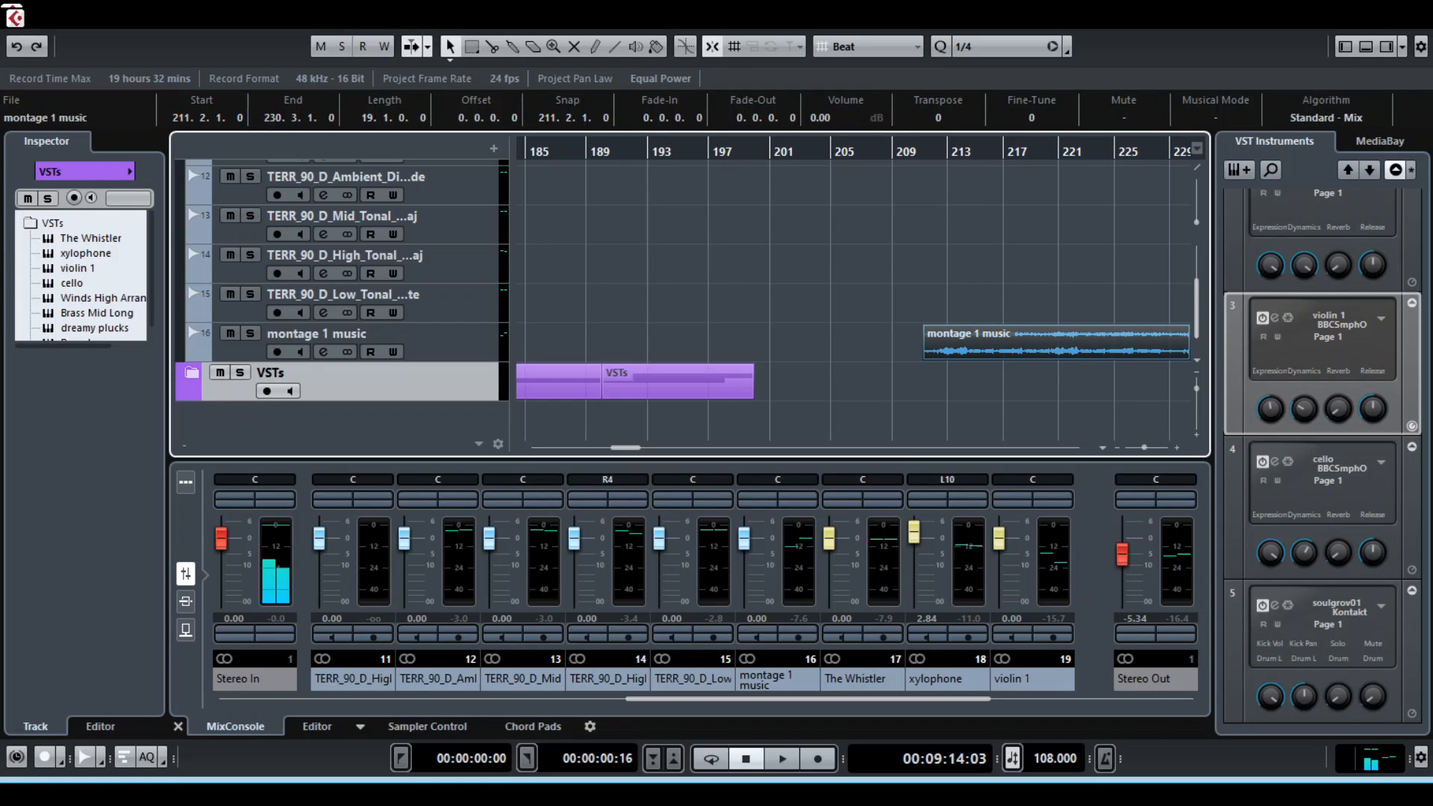
pyautogui.hotkey('ctrl', 'd')
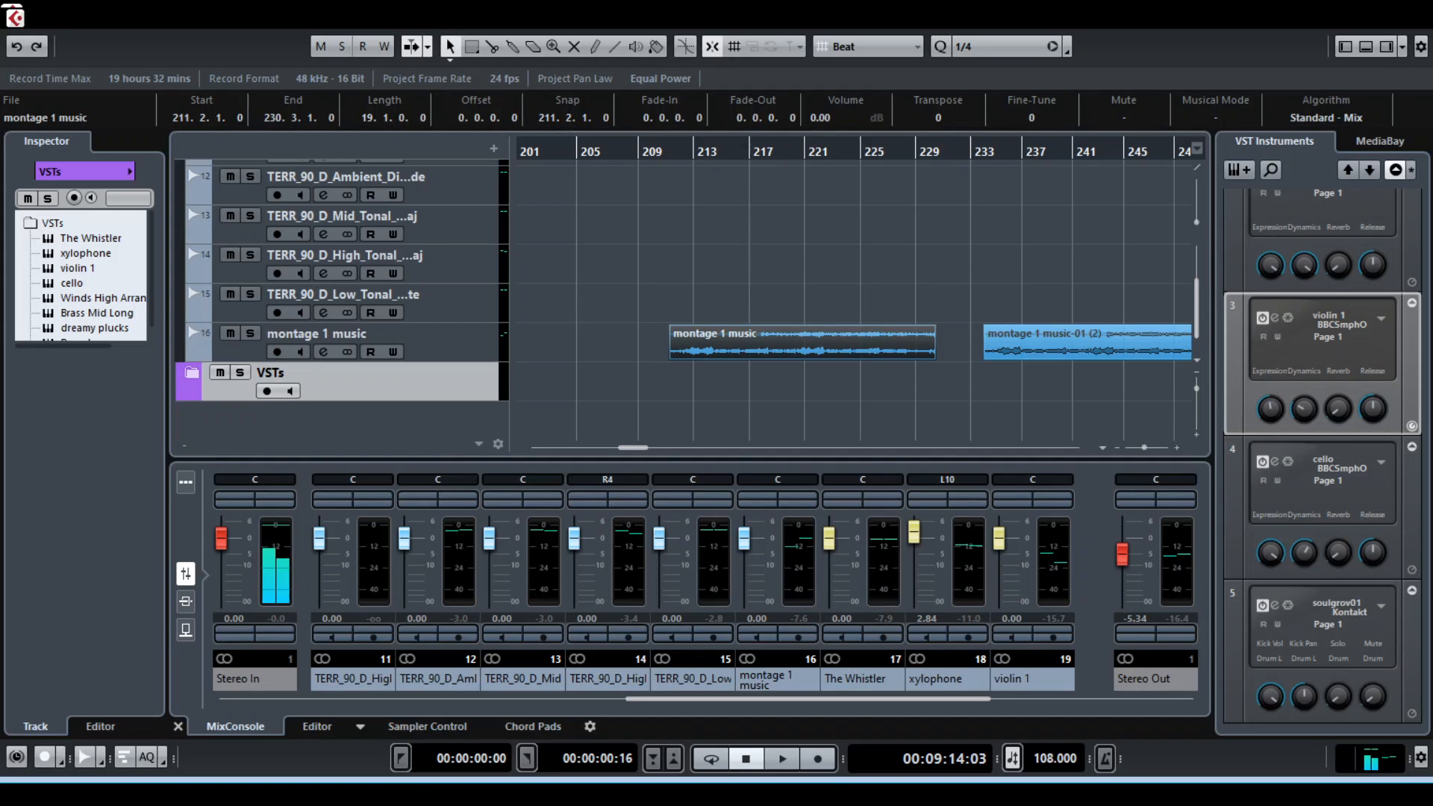
pyautogui.click(851, 276)
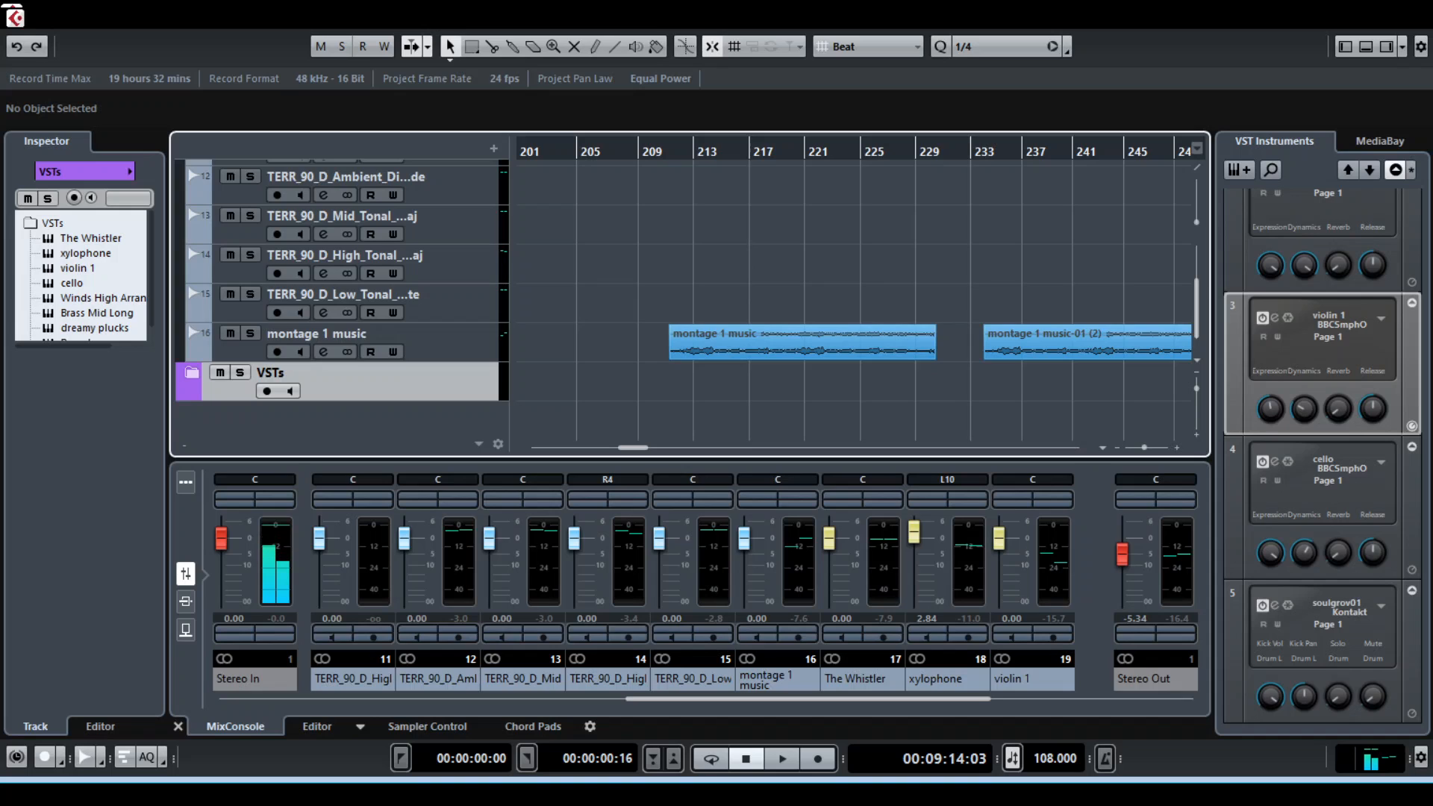
pyautogui.press('space')
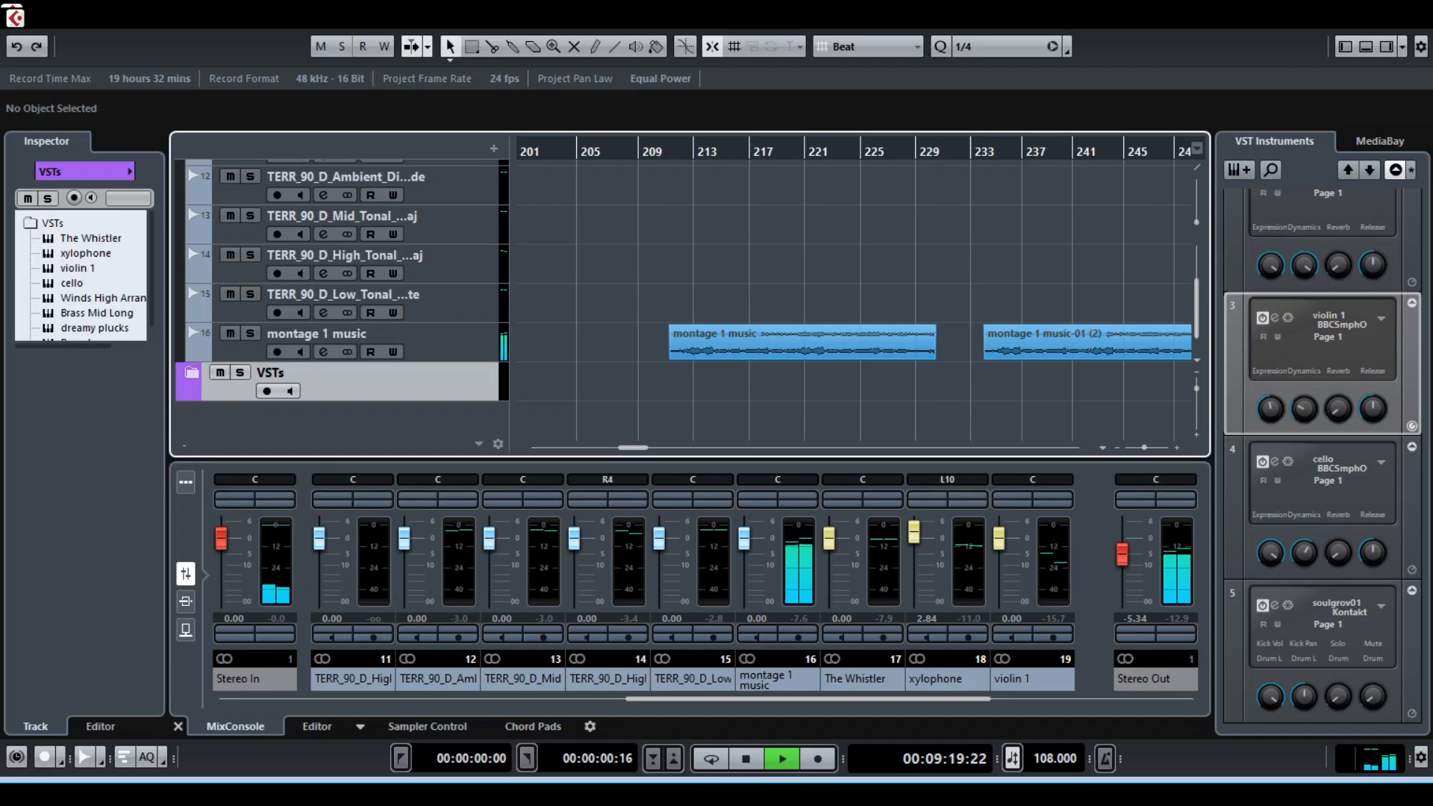
pyautogui.press('space')
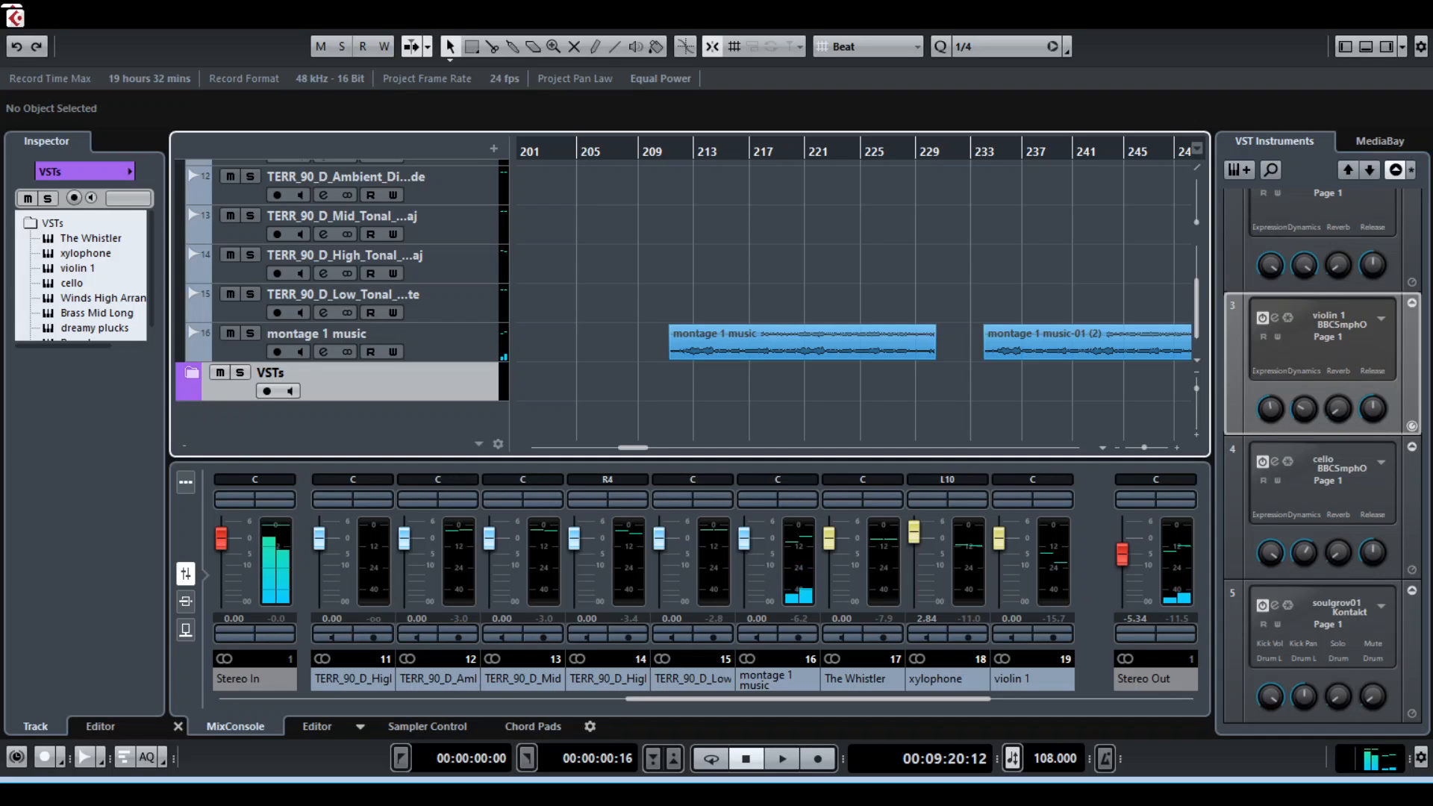
# Play the second montage 1 music clip briefly from about bar 234
pyautogui.click(989, 152)
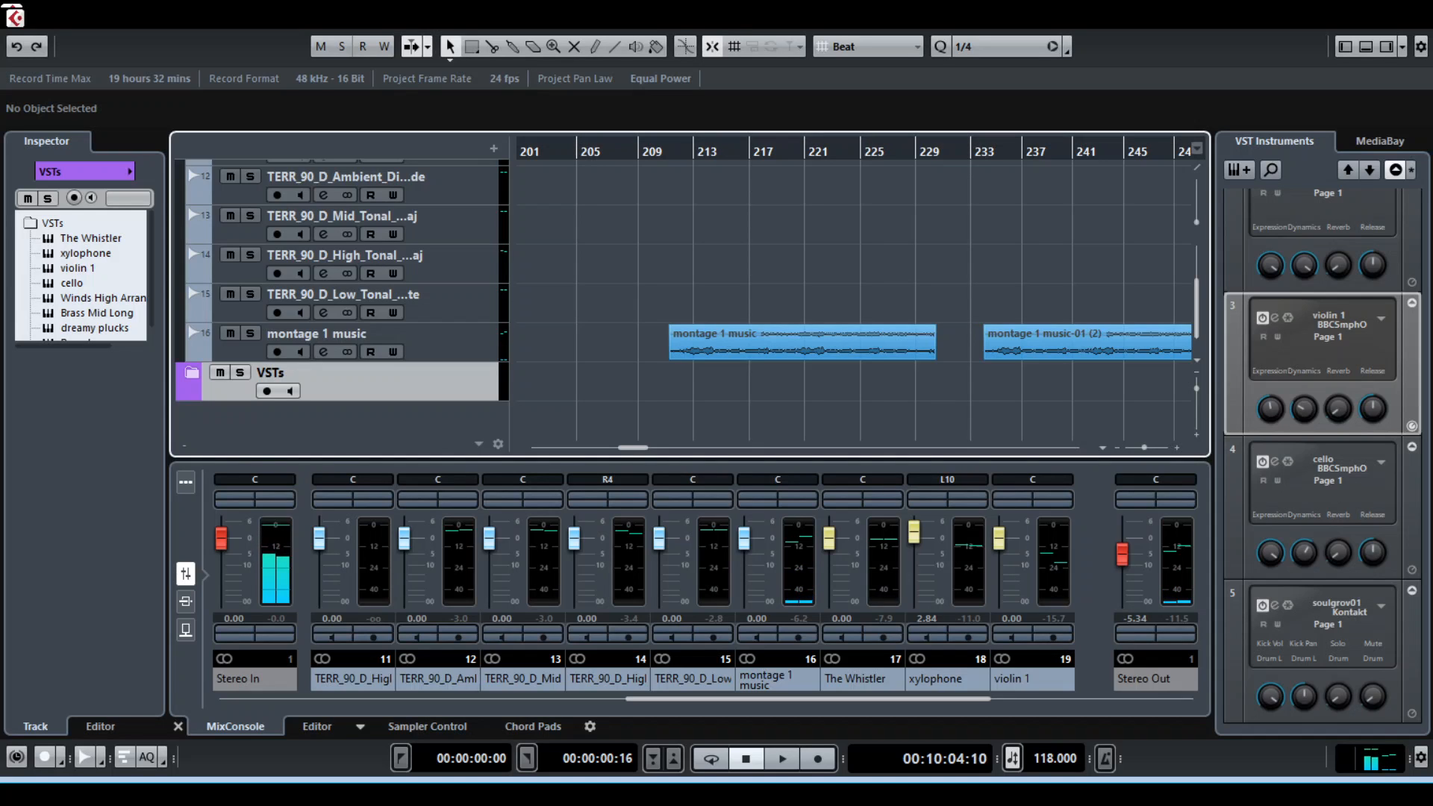
pyautogui.press('space')
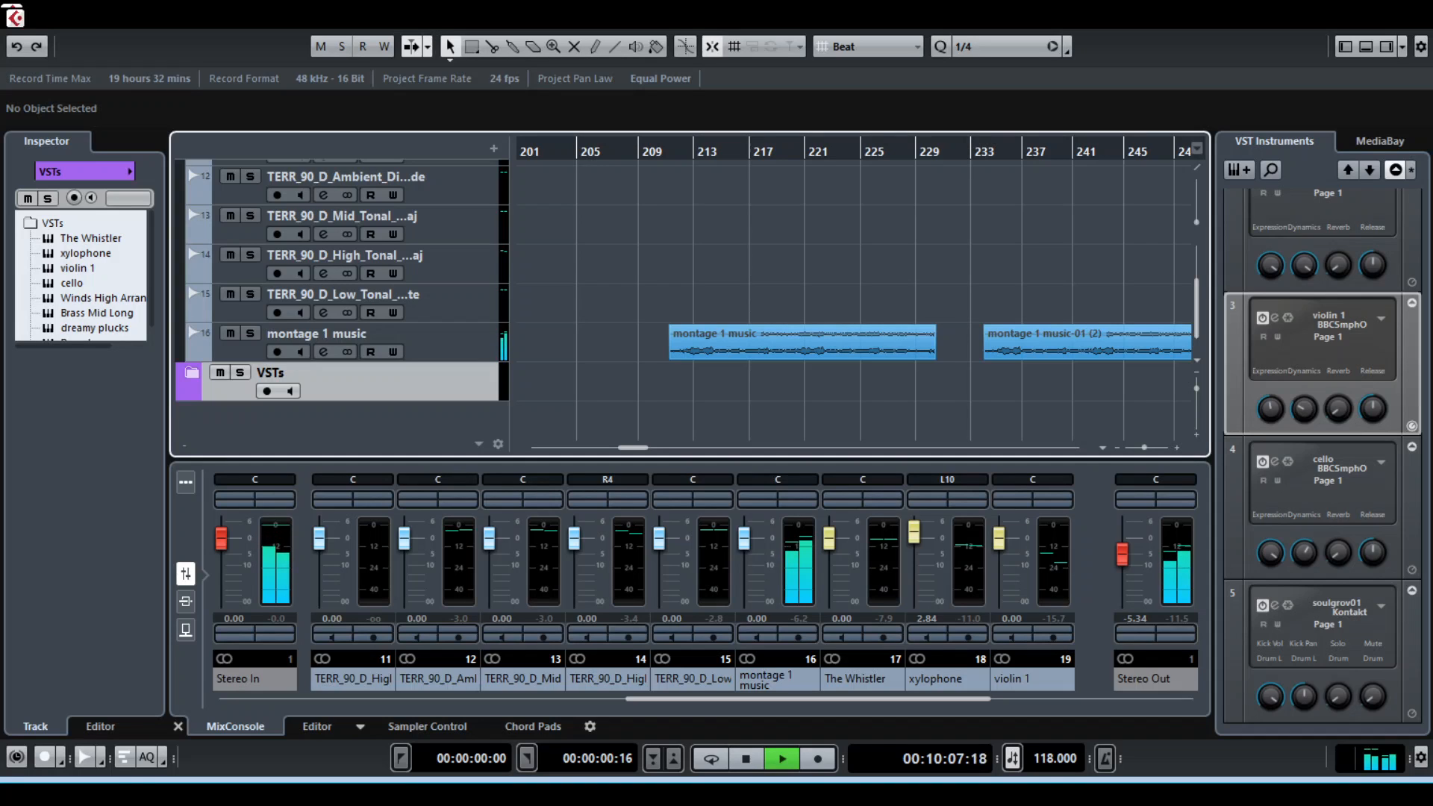
pyautogui.hscroll(3, 854, 298)
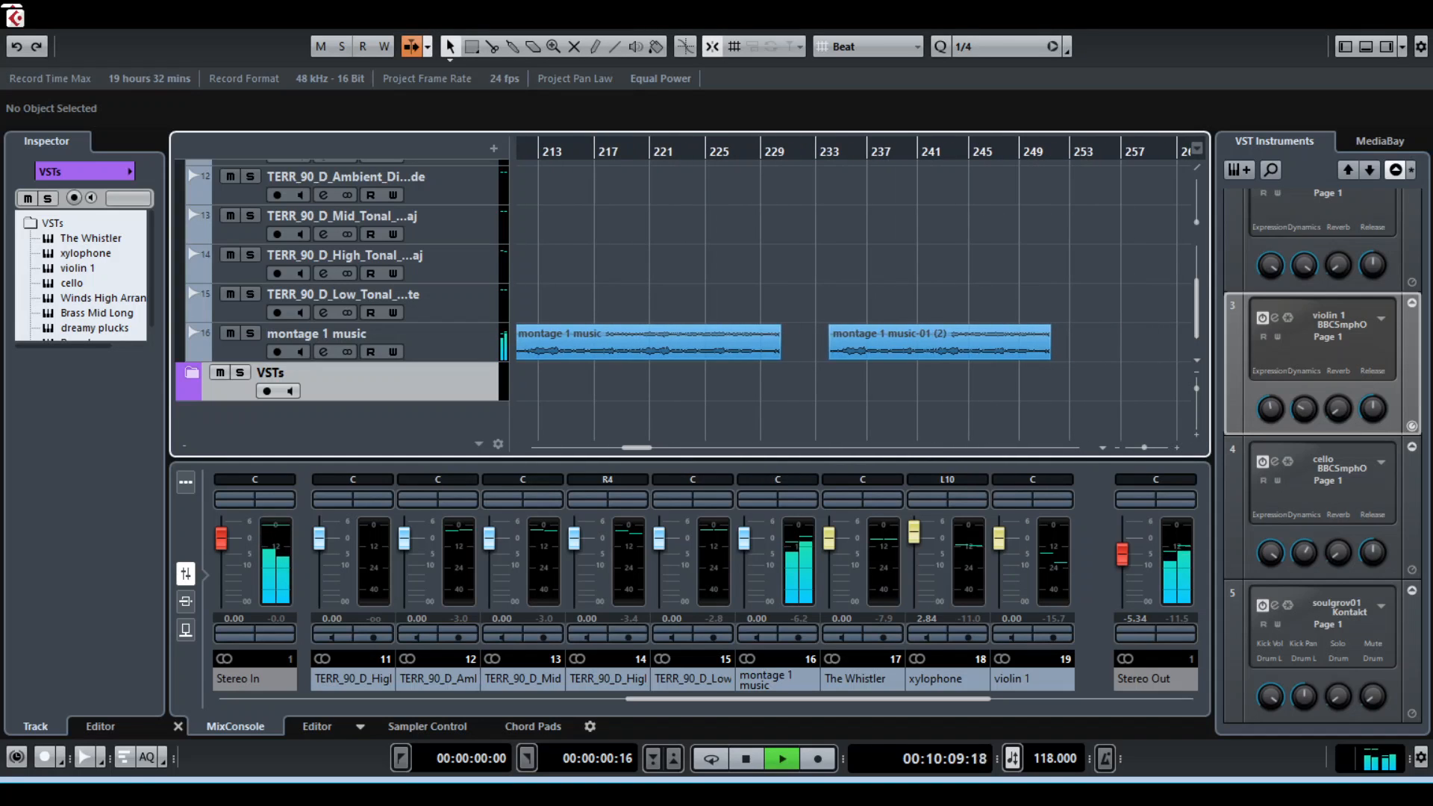
pyautogui.press('space')
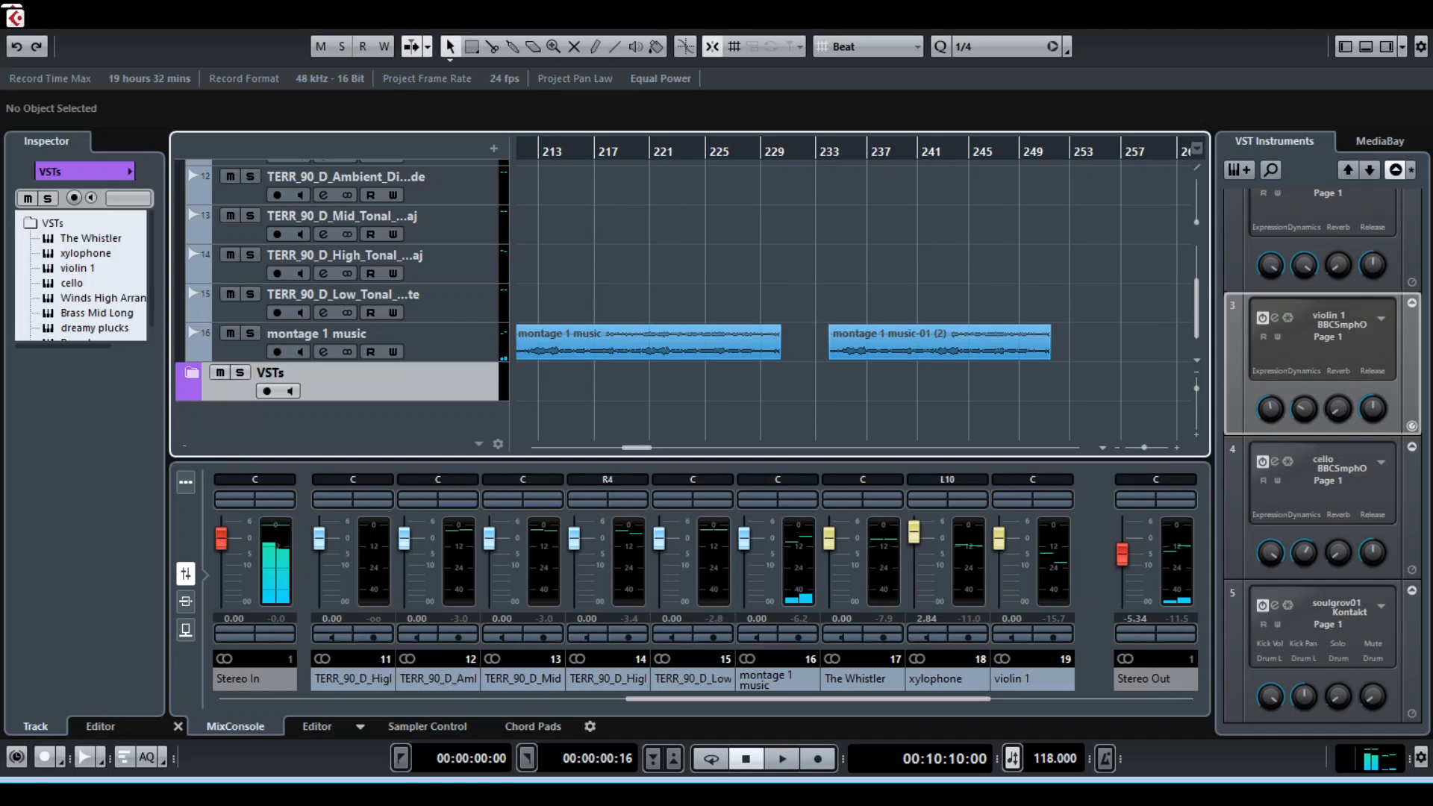
pyautogui.hscroll(-2, 854, 299)
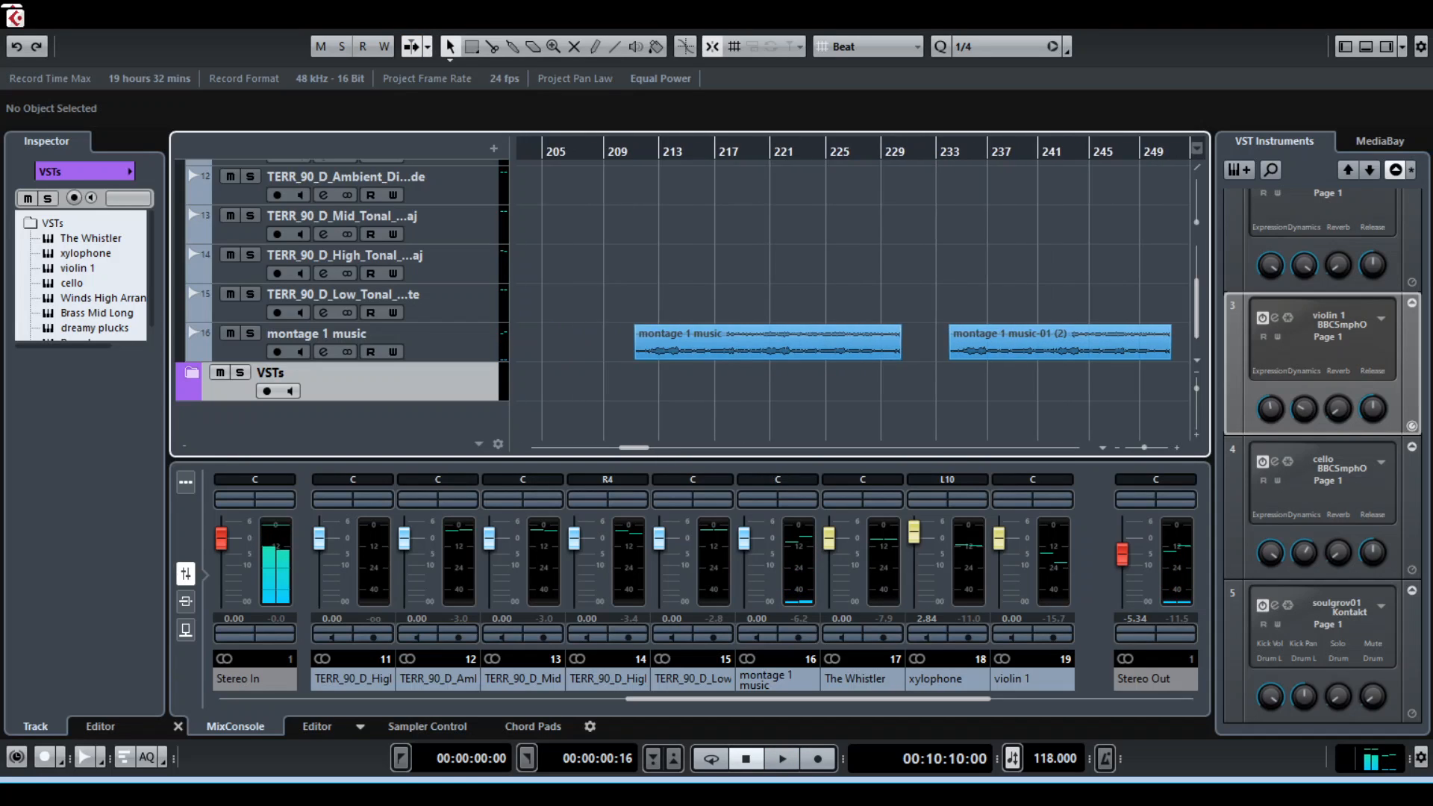
# Select the Tonal Loops folder track and collapse it
pyautogui.scroll(3, 821, 321)
pyautogui.scroll(-3, 821, 321)
pyautogui.scroll(5, 1060, 344)
pyautogui.click(351, 251)
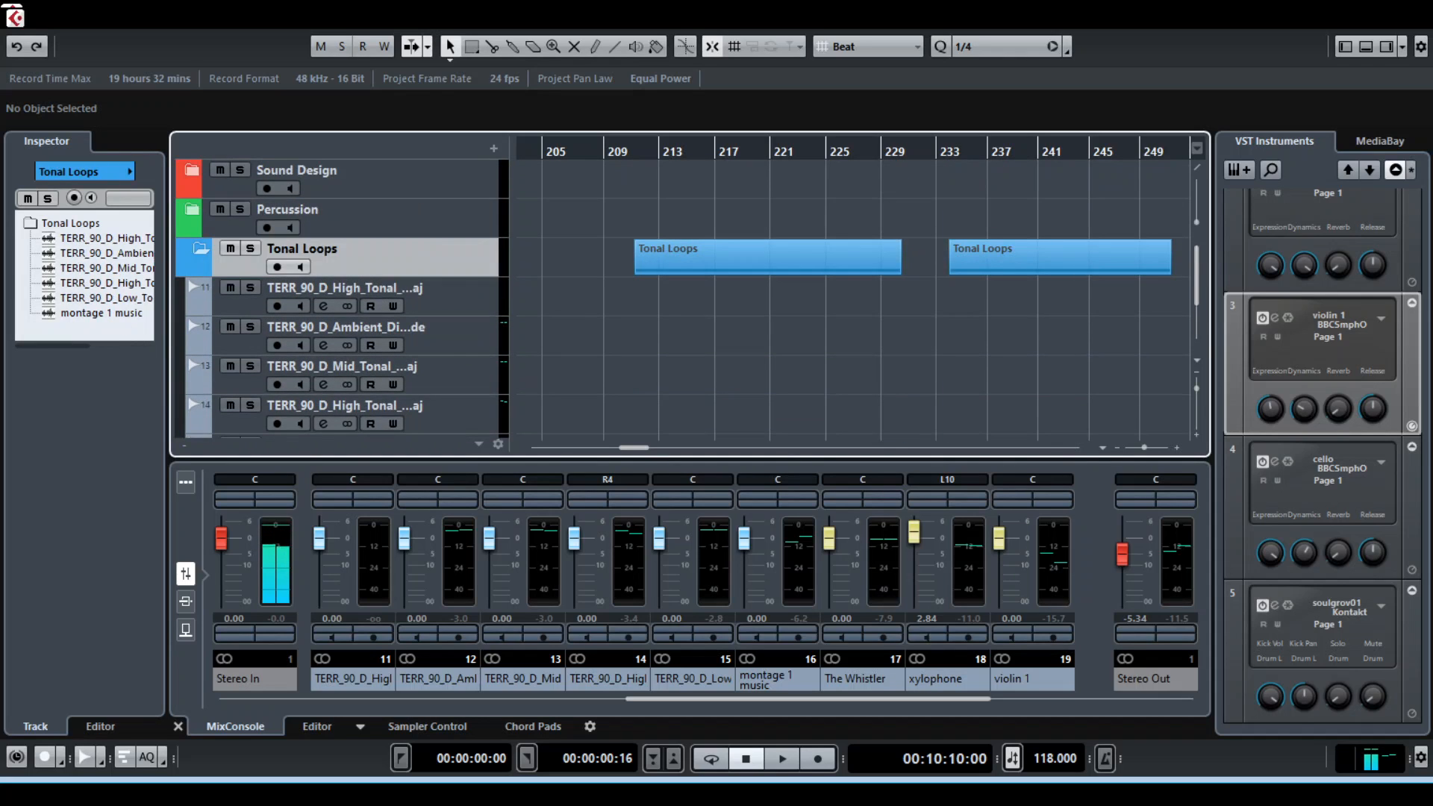
pyautogui.click(200, 248)
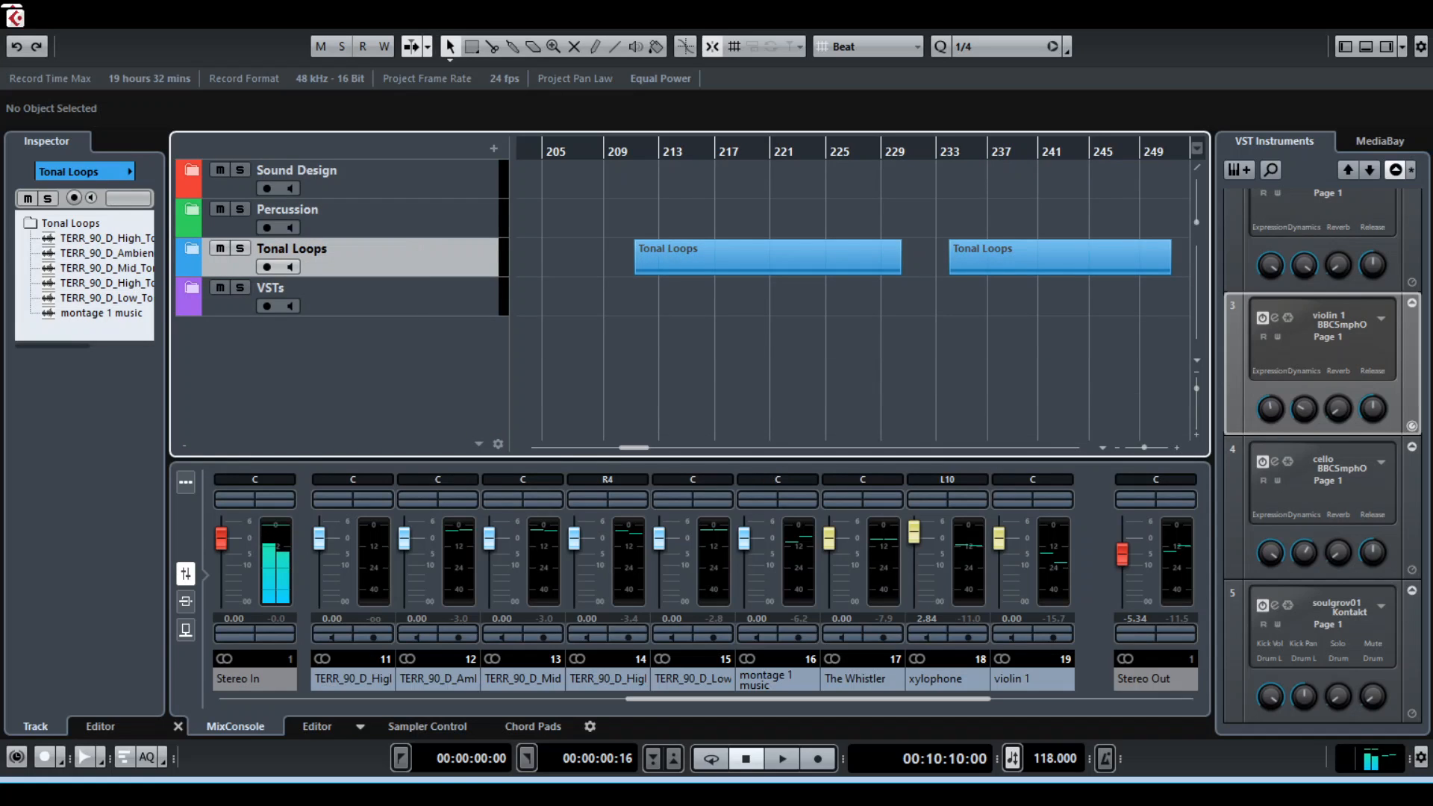
# Move the playhead to the start of the Percussion clips at bar 261 and expand the Percussion and VSTs folders
pyautogui.hscroll(8, 858, 291)
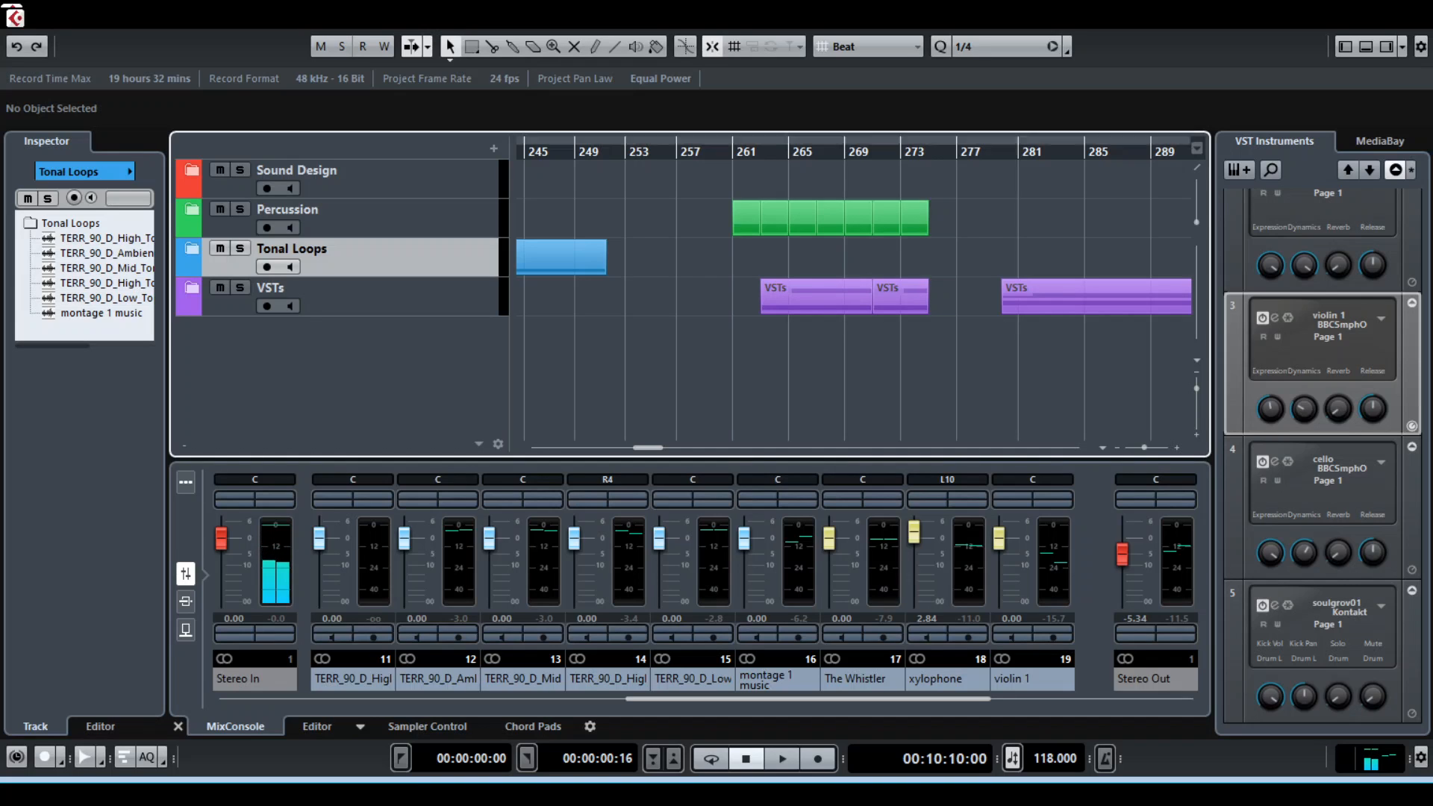
pyautogui.click(733, 151)
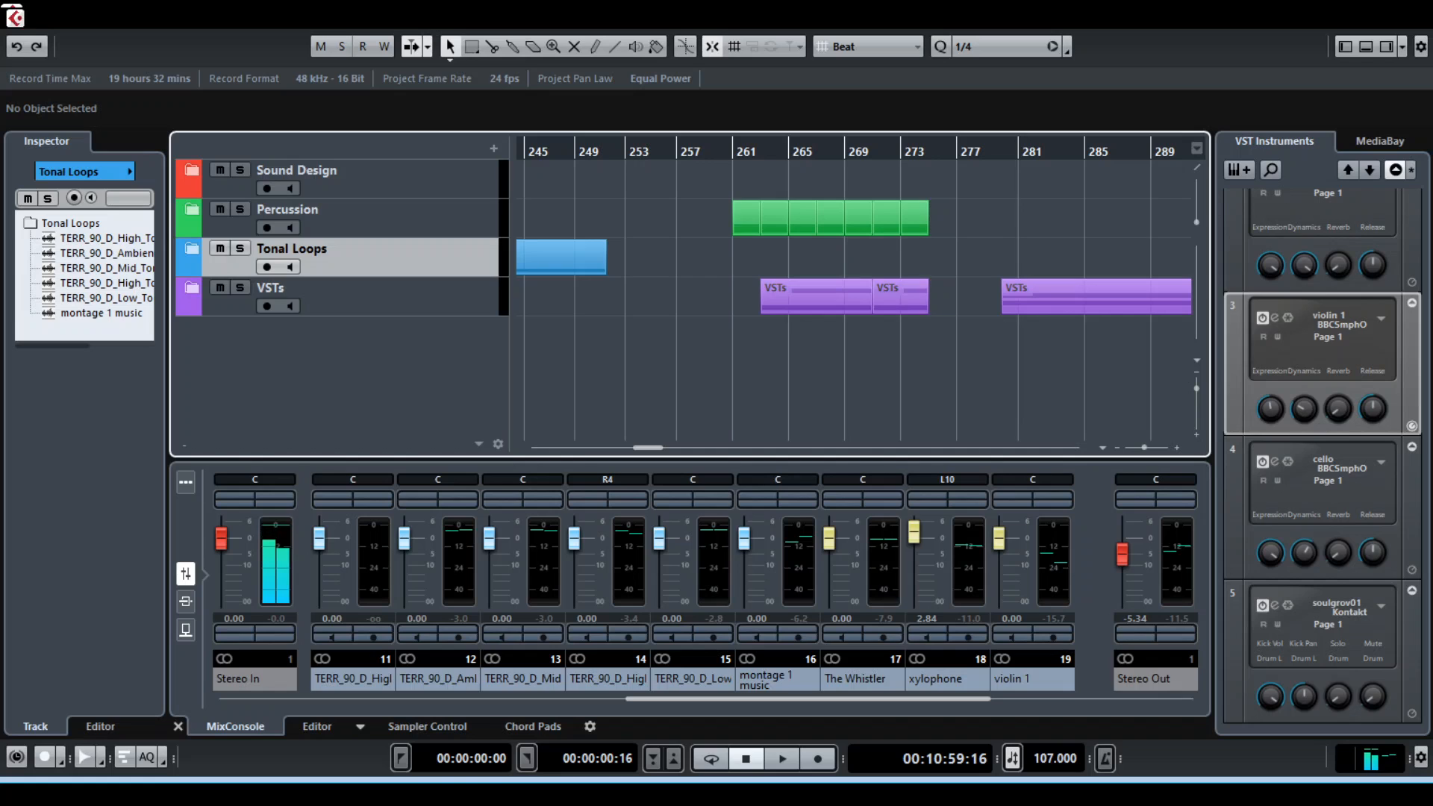
pyautogui.click(192, 210)
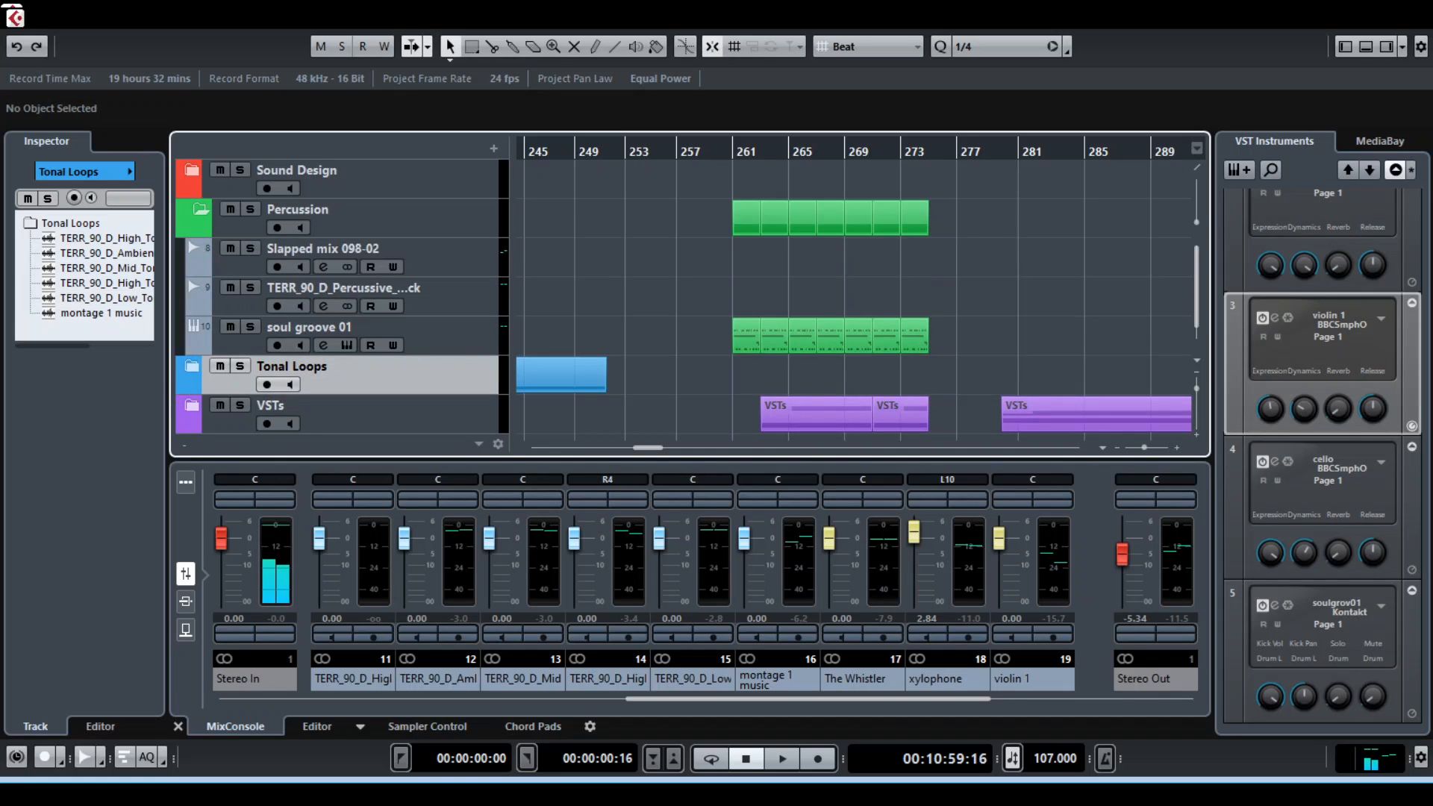
pyautogui.scroll(-1, 687, 297)
pyautogui.scroll(1, 687, 297)
pyautogui.scroll(-1, 687, 297)
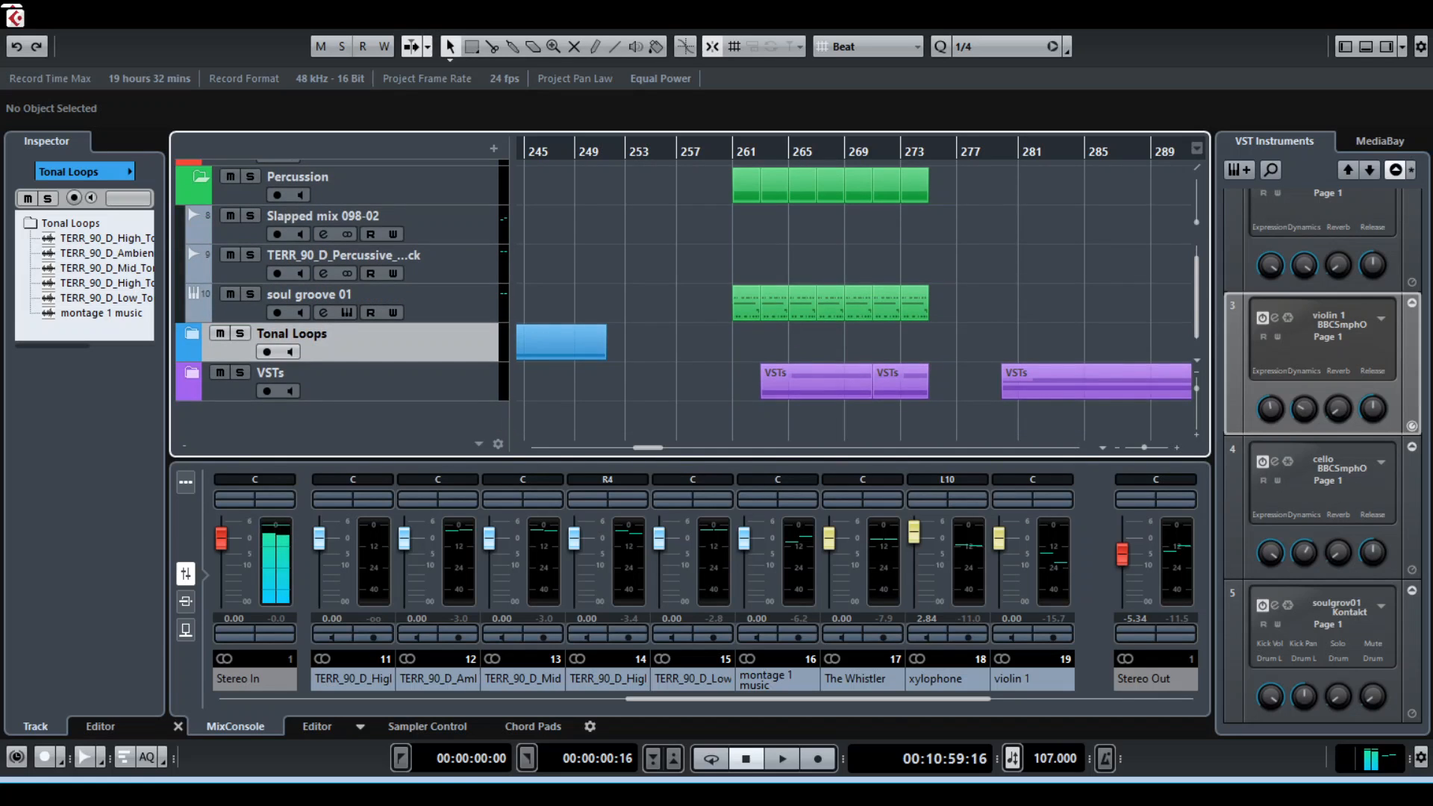
pyautogui.click(192, 372)
pyautogui.scroll(-7, 687, 297)
pyautogui.scroll(2, 687, 297)
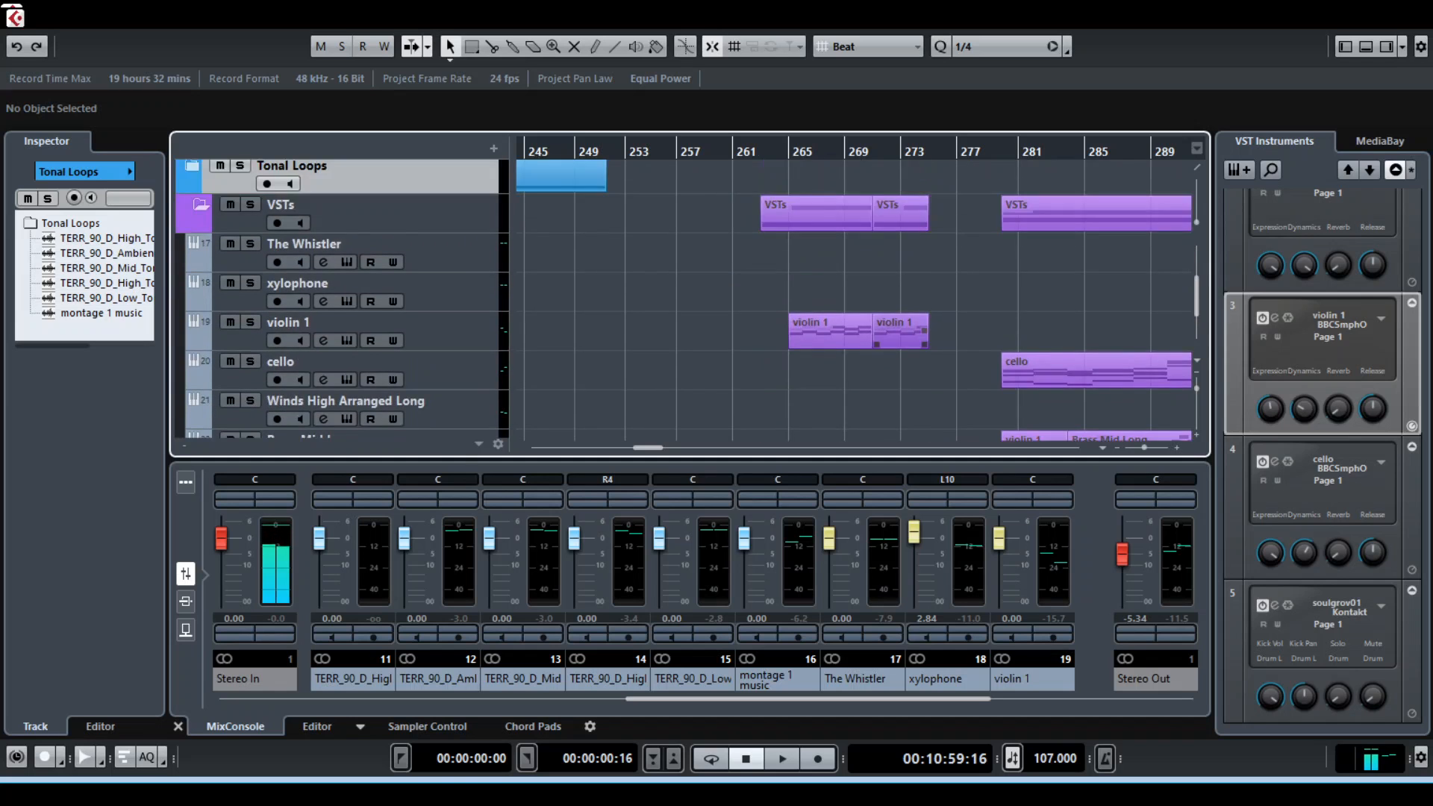
# Compare the soul groove 01 clips with the violin 1 and dreamy plucks clips between bars 261 and 275
pyautogui.scroll(-5, 687, 297)
pyautogui.scroll(5, 687, 297)
pyautogui.scroll(5, 686, 297)
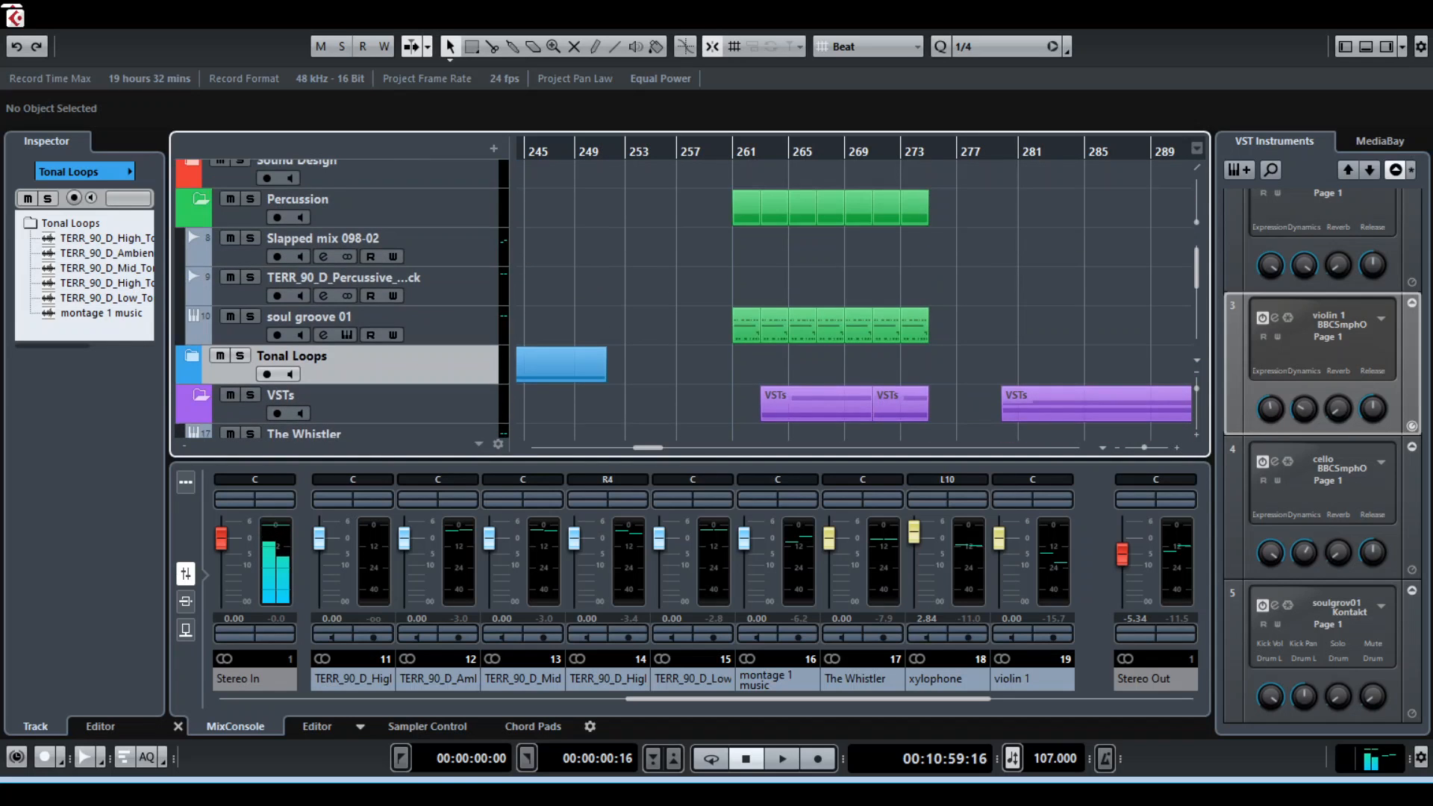
pyautogui.scroll(-7, 687, 297)
pyautogui.scroll(-2, 687, 297)
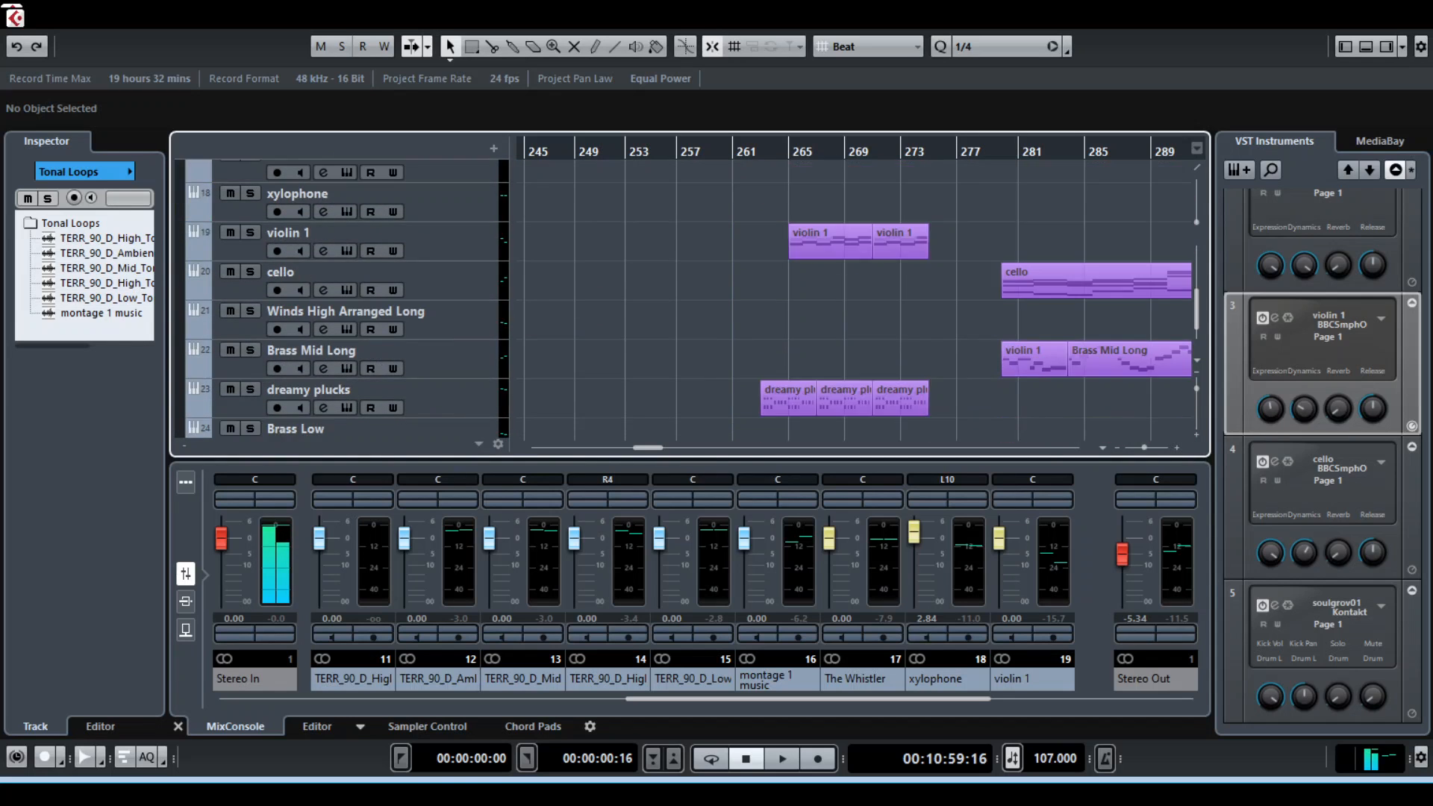
pyautogui.scroll(-1, 687, 297)
pyautogui.scroll(10, 687, 297)
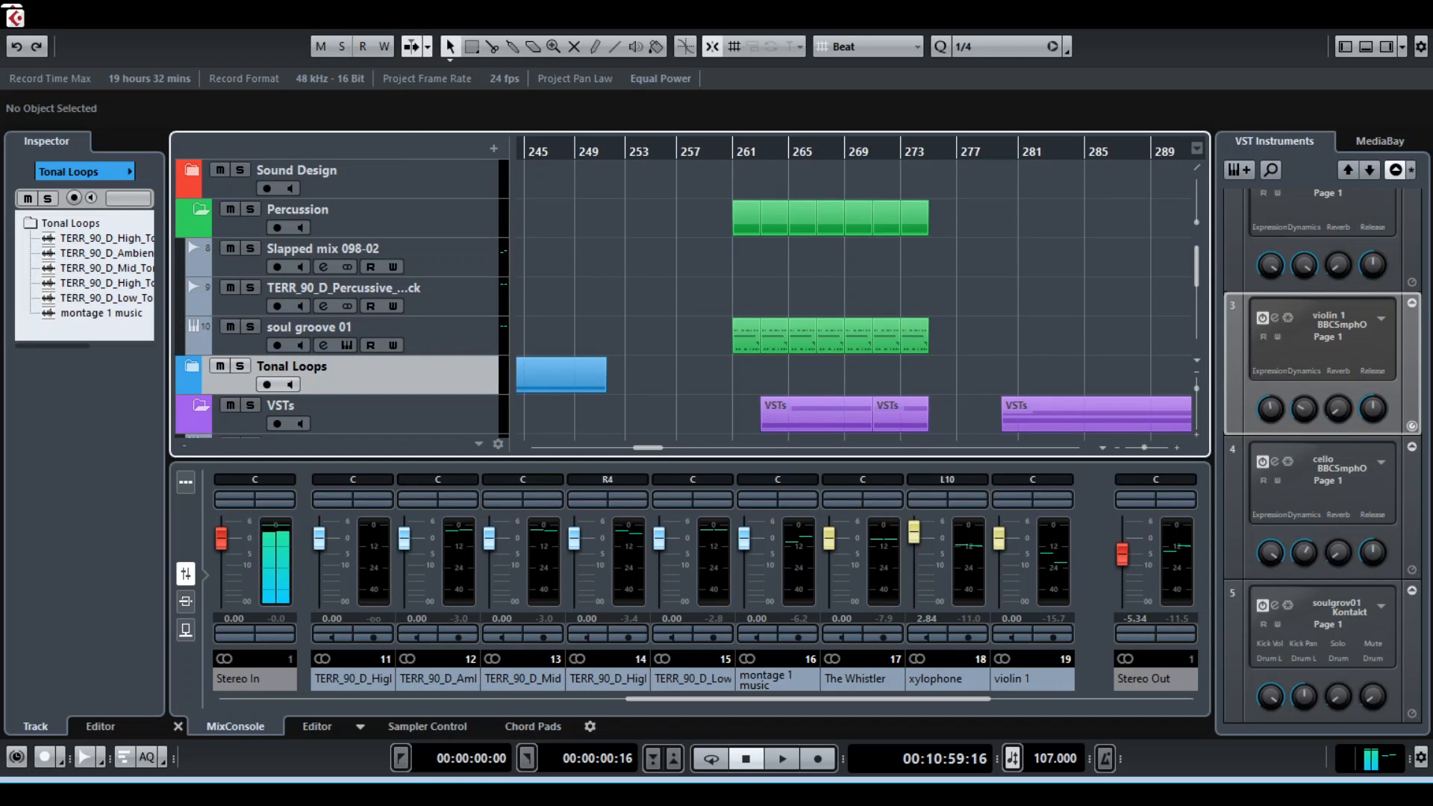
# Solo the soul groove 01 track and play it briefly from bar 261
pyautogui.click(250, 327)
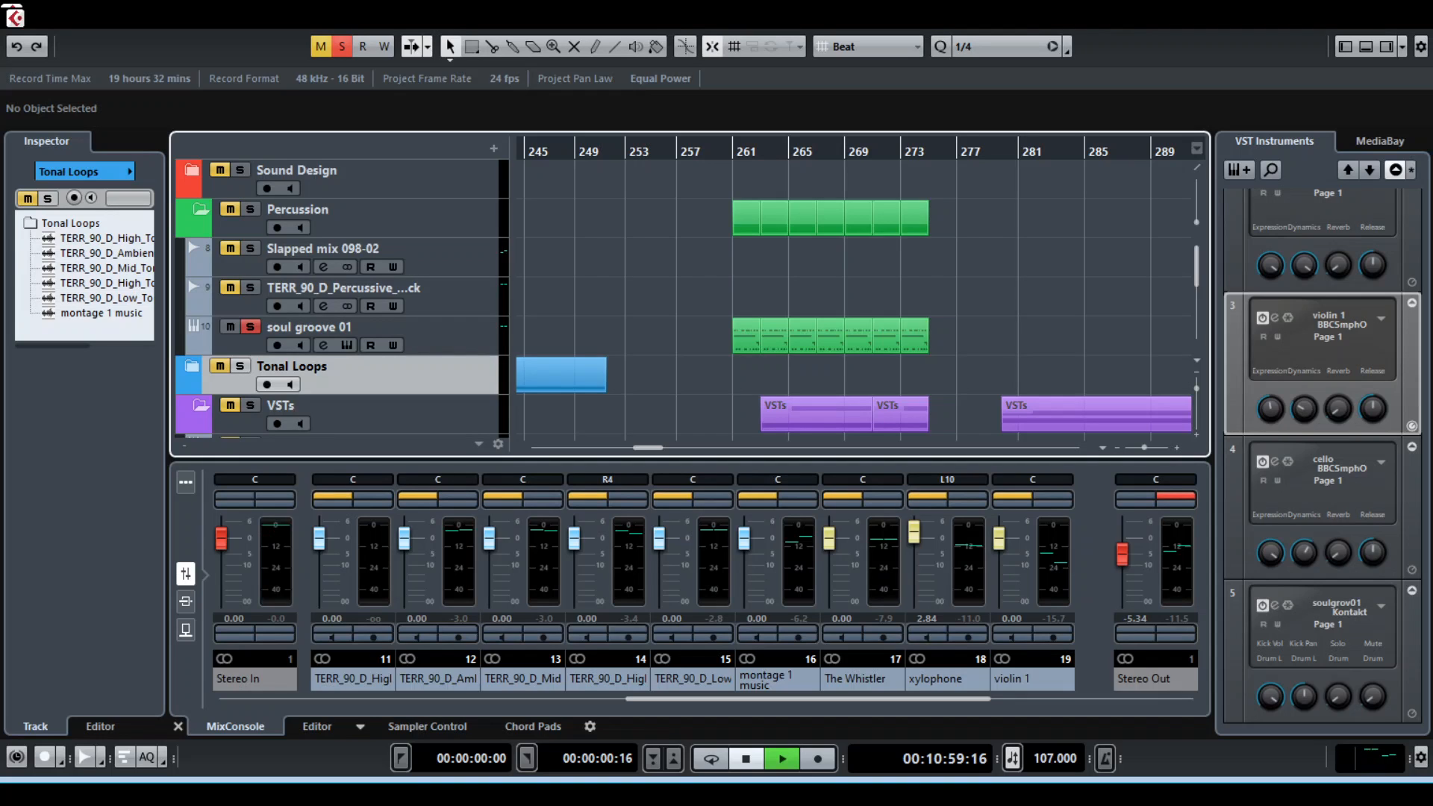
pyautogui.press('space')
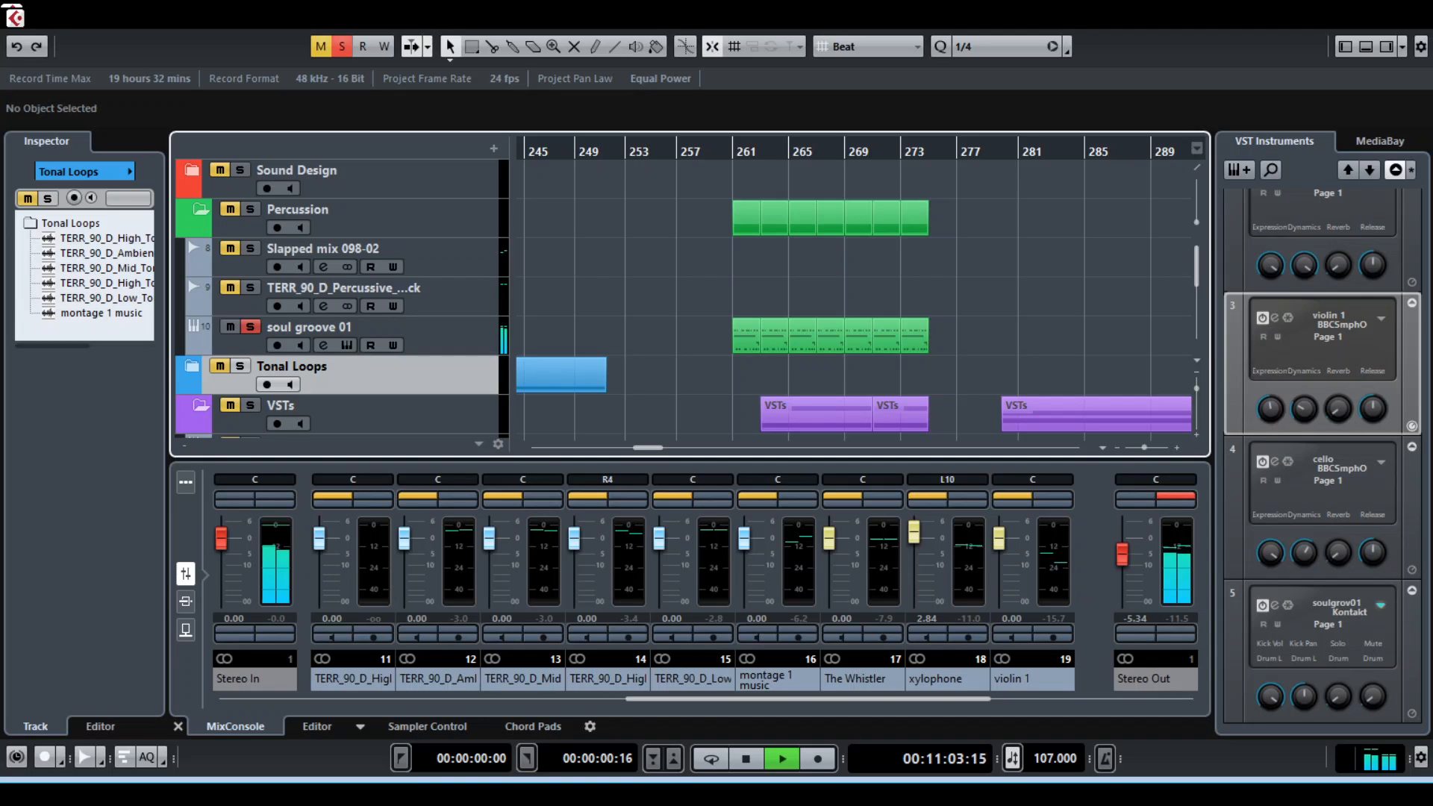
pyautogui.press('space')
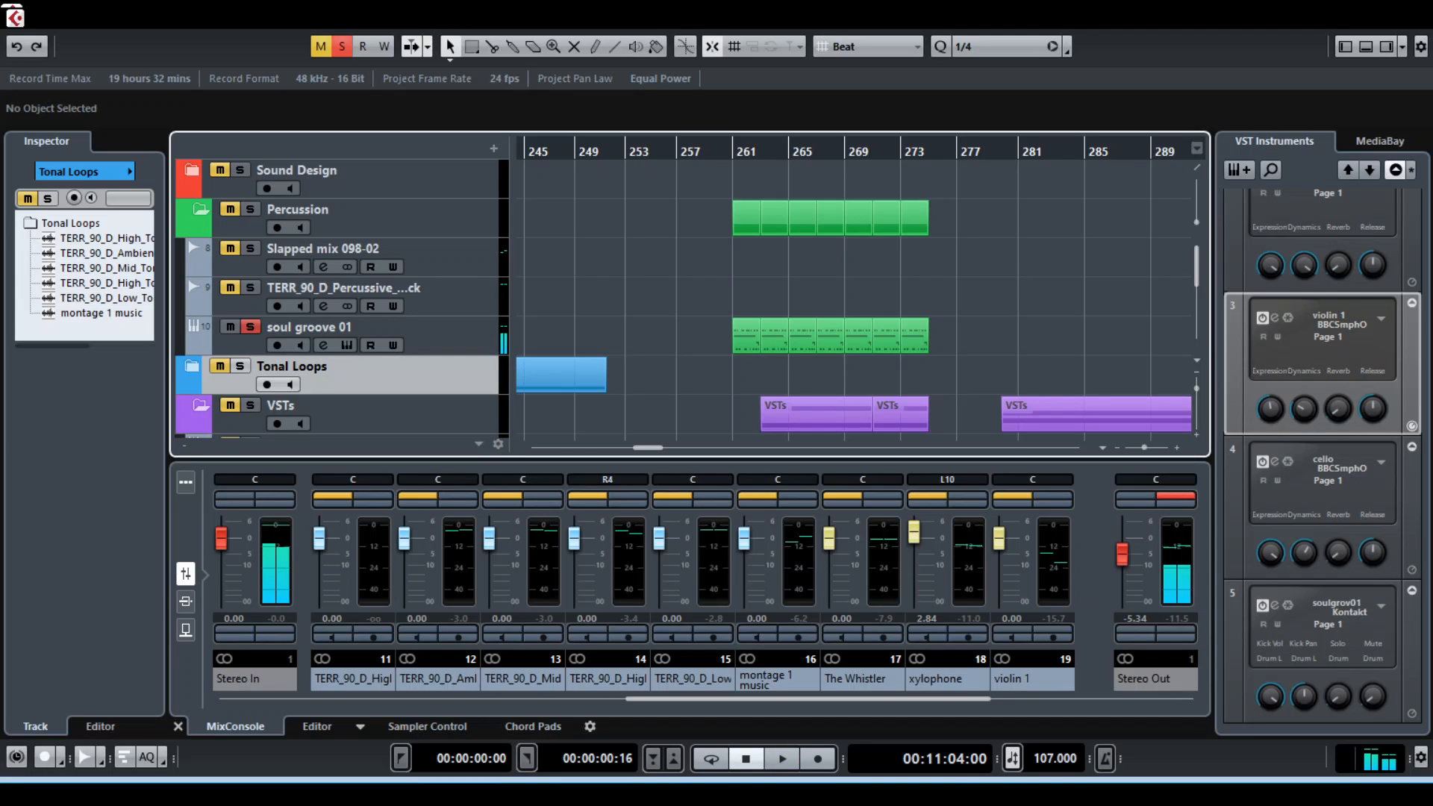
# Open and close the soul groove 01 track's instrument editor, leaving the track selected
pyautogui.click(347, 346)
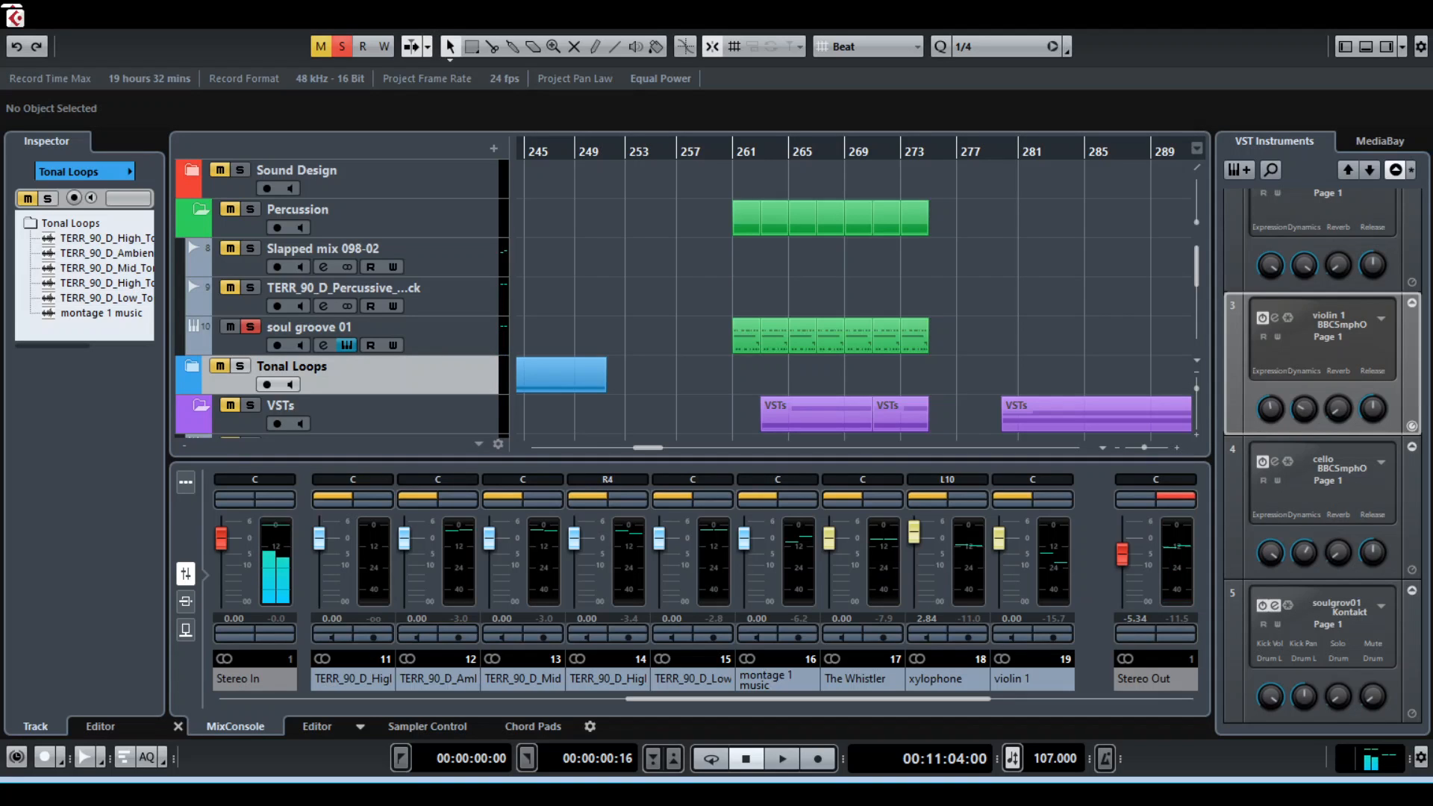
pyautogui.click(347, 346)
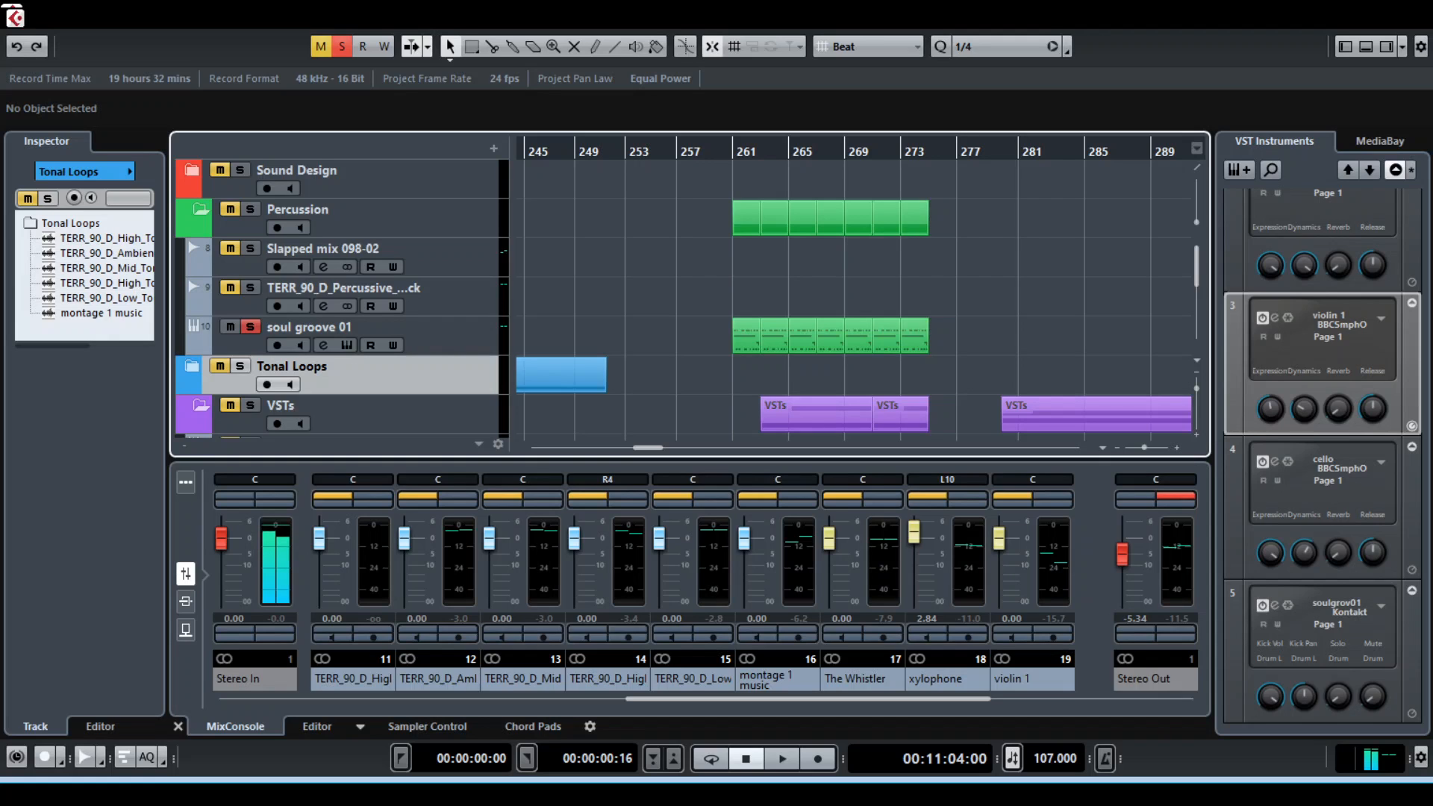
pyautogui.click(358, 329)
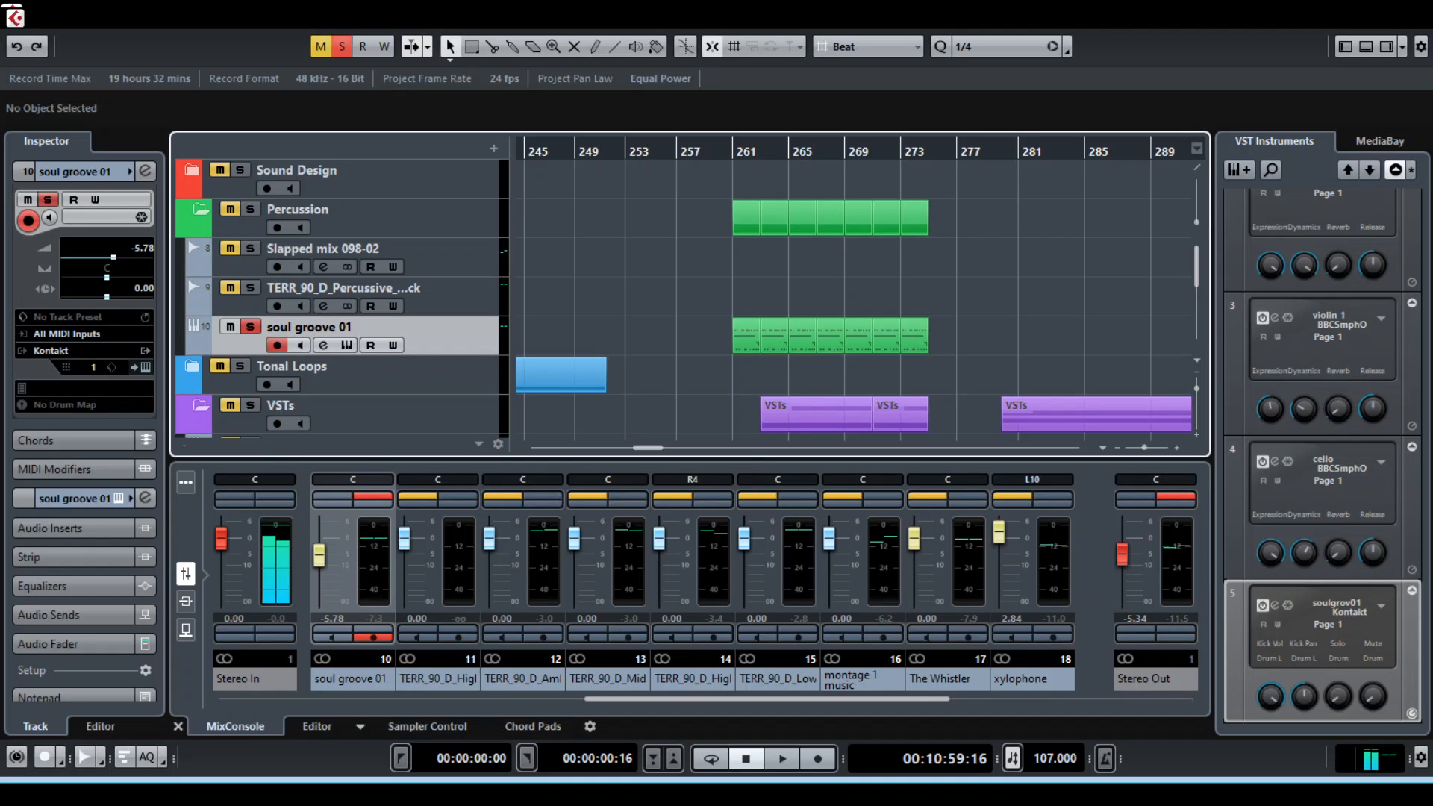
# Replay the soloed soul groove 01 part from bar 261 and turn its solo off
pyautogui.scroll(-8, 342, 299)
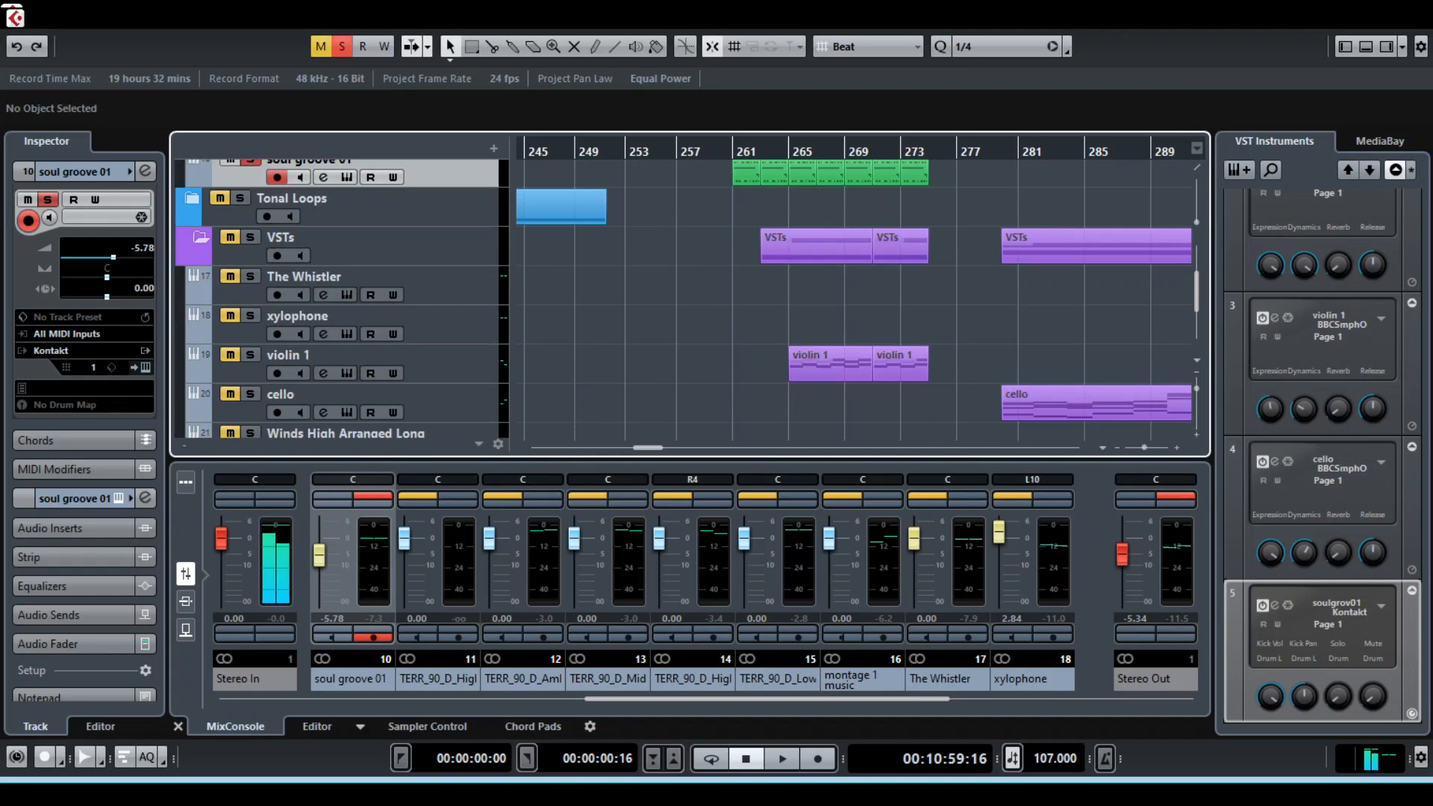
pyautogui.scroll(7, 343, 299)
pyautogui.scroll(-5, 342, 299)
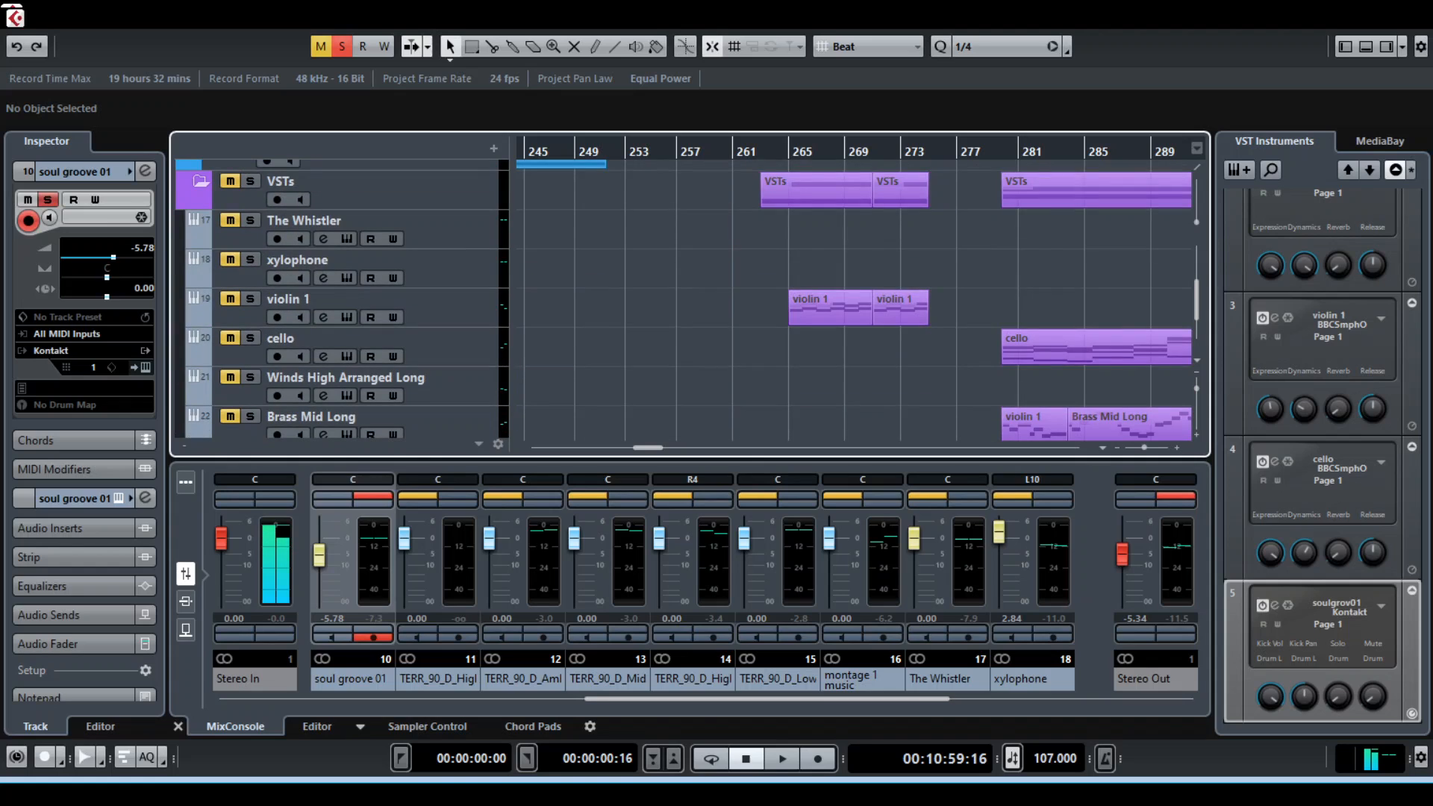
pyautogui.scroll(6, 343, 299)
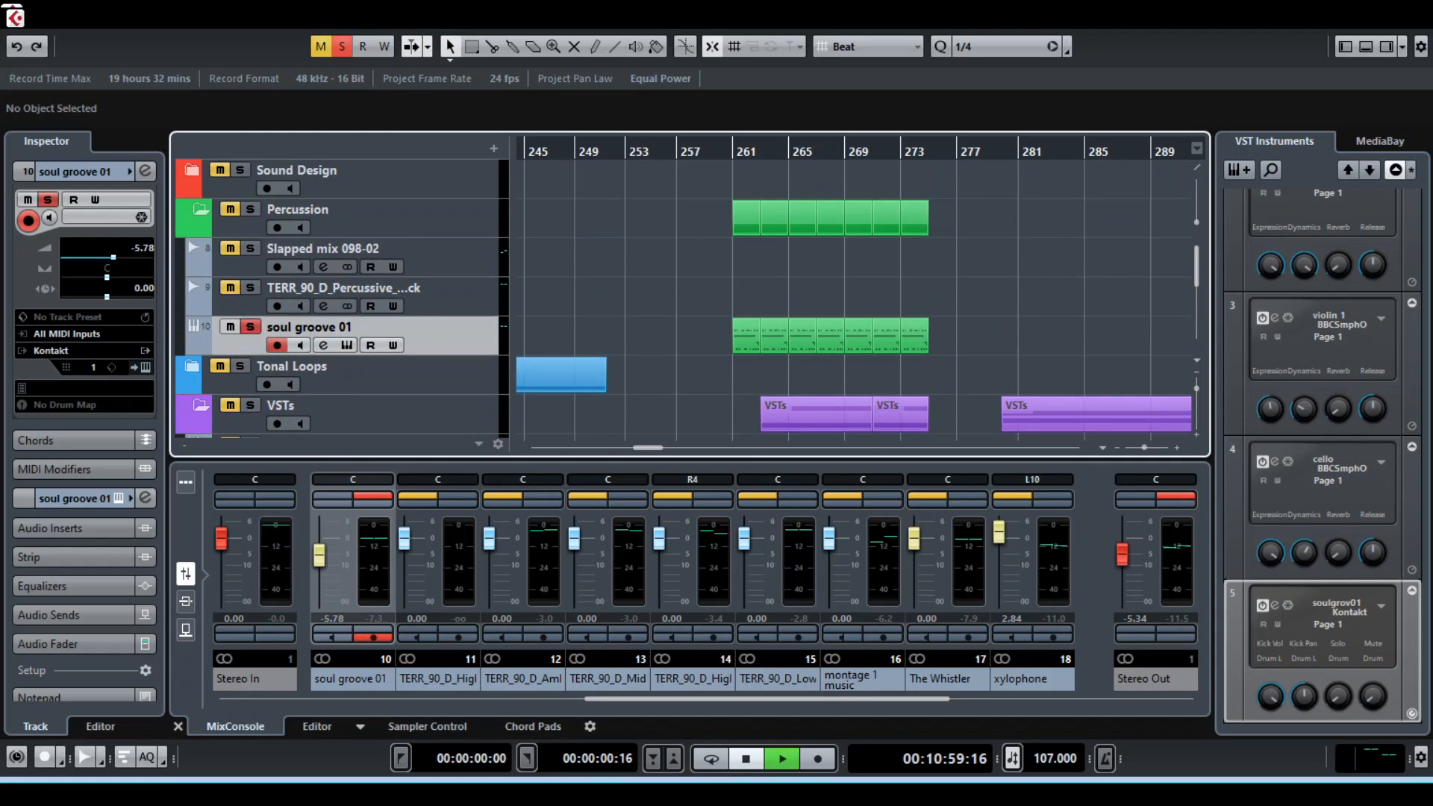
pyautogui.press('space')
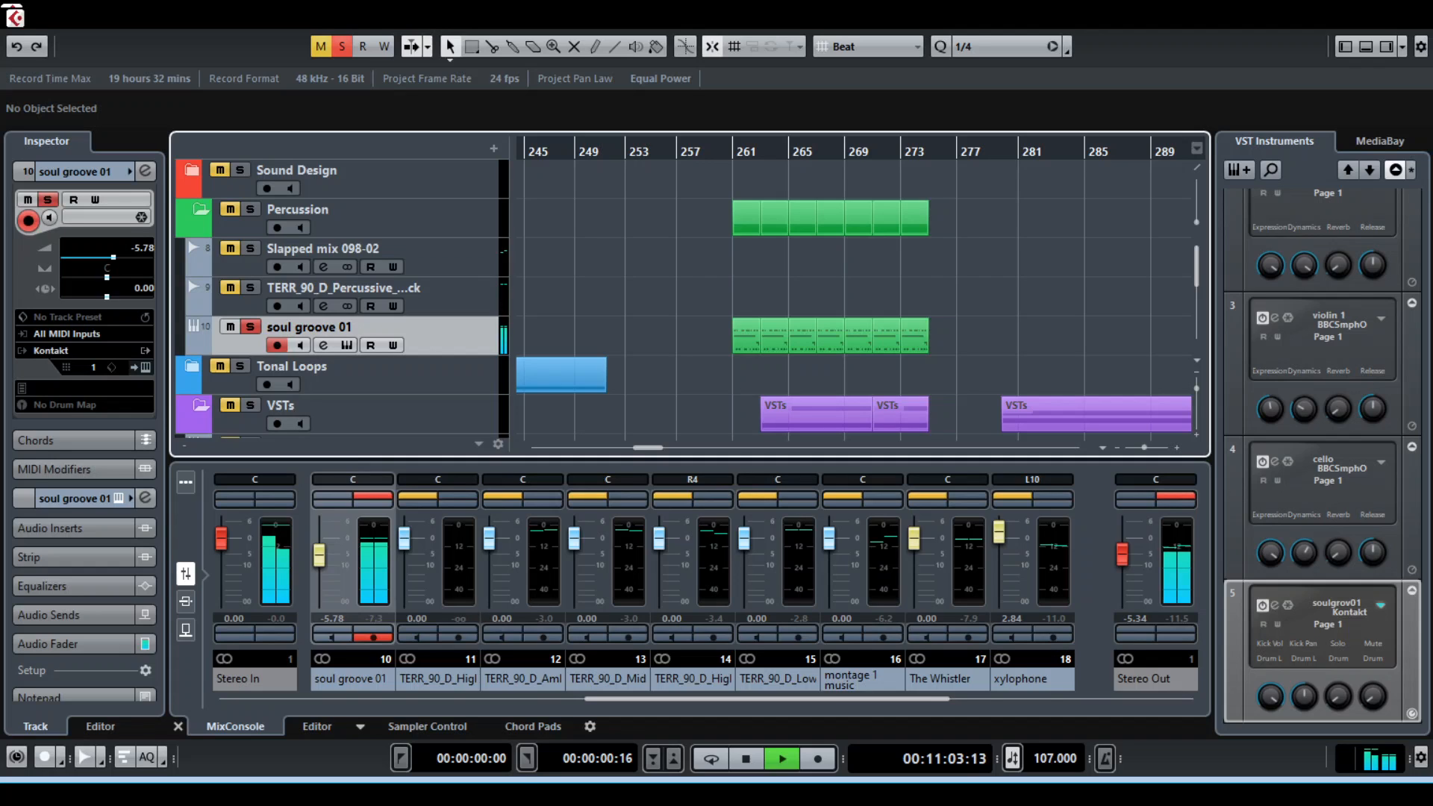
pyautogui.press('space')
pyautogui.scroll(-3, 343, 299)
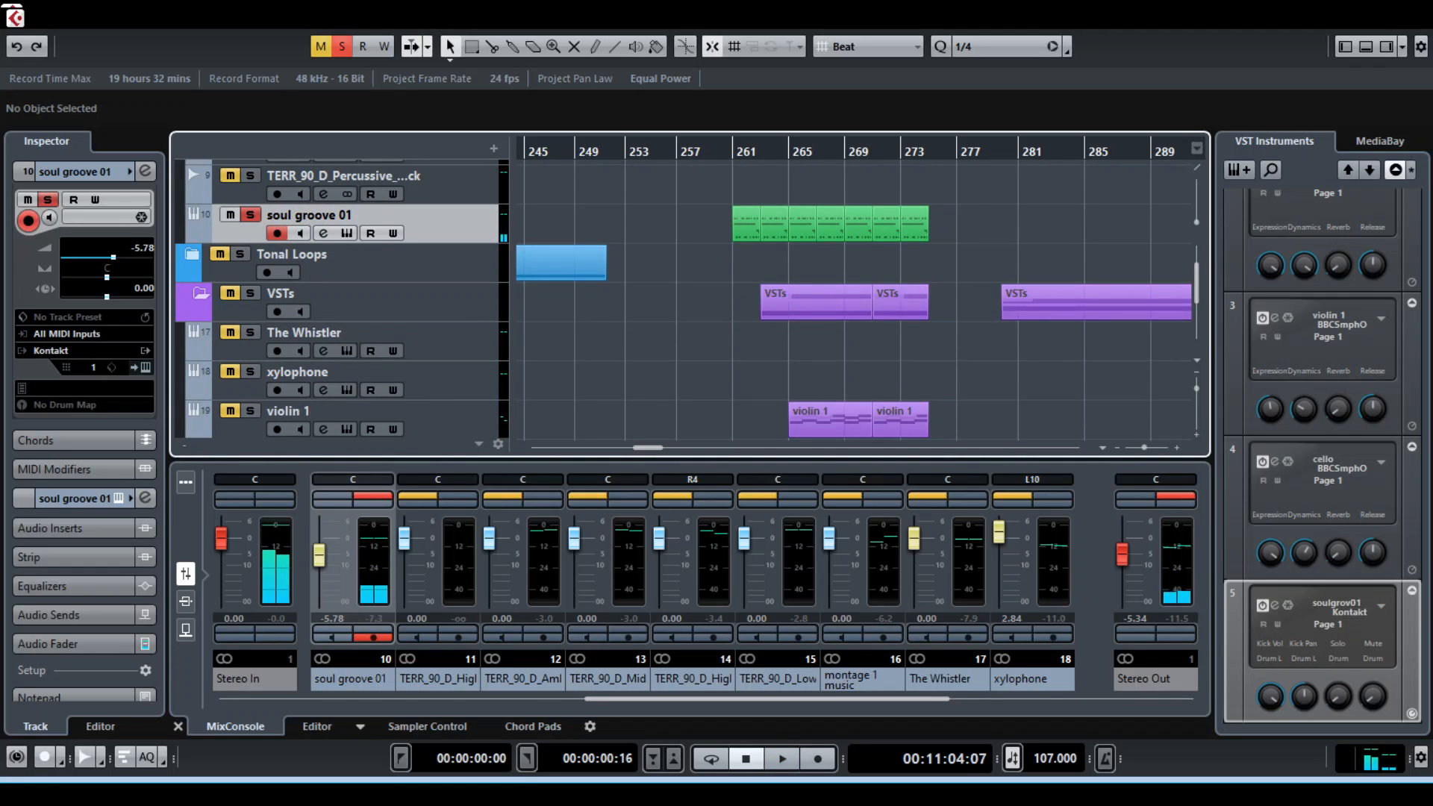
pyautogui.press('s')
# Solo the dreamy plucks track and play back its clips
pyautogui.scroll(3, 343, 298)
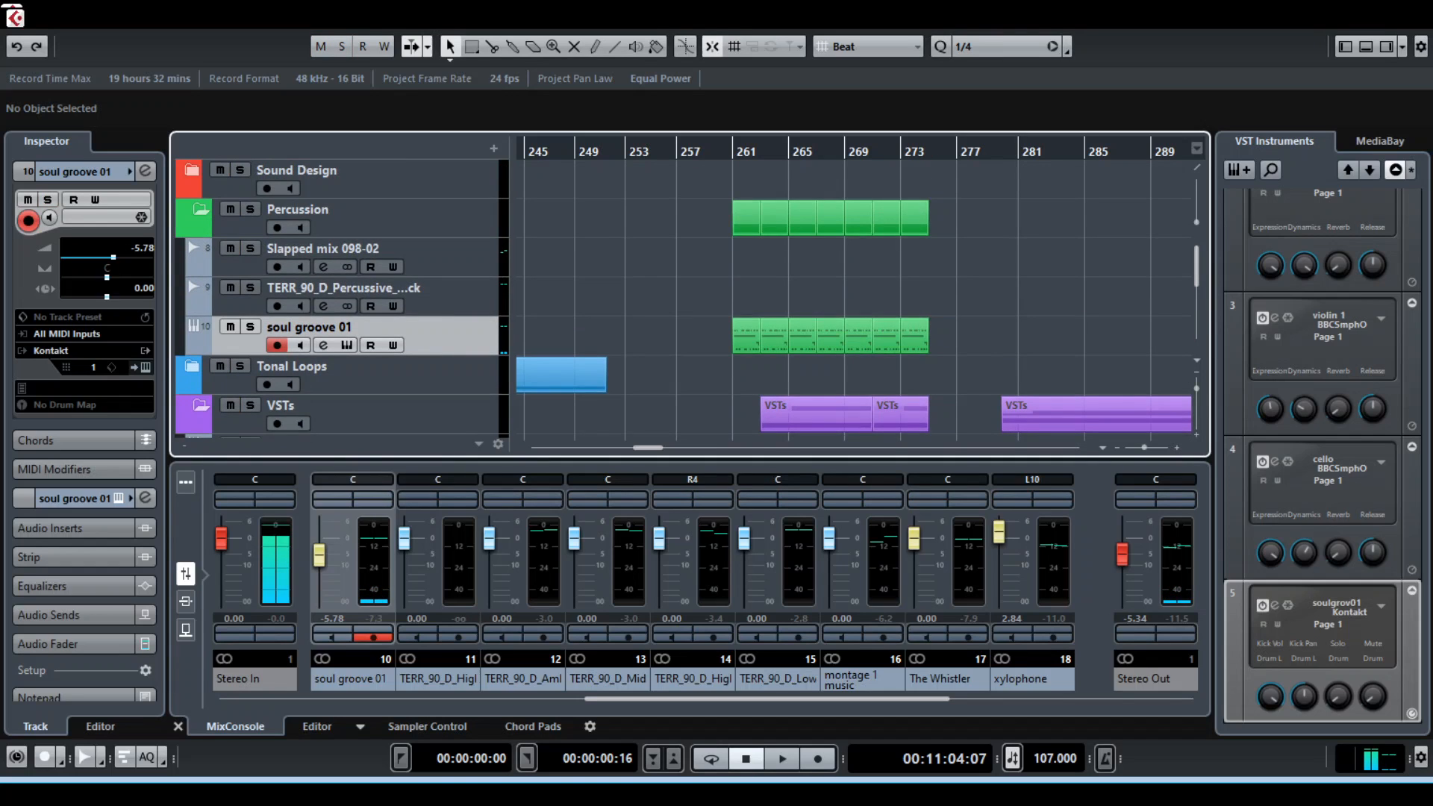
pyautogui.scroll(-4, 343, 298)
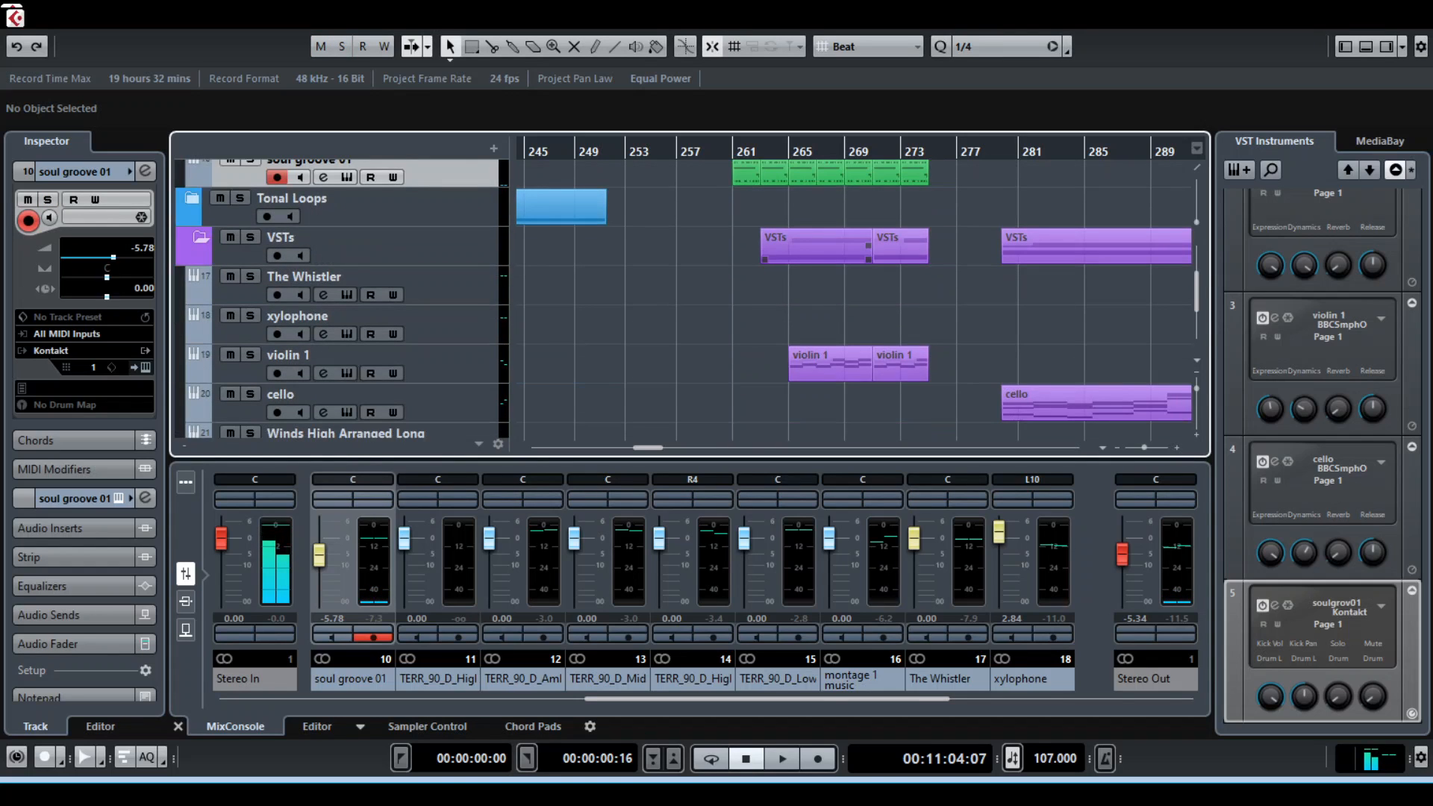
pyautogui.scroll(-3, 342, 299)
pyautogui.scroll(-2, 343, 299)
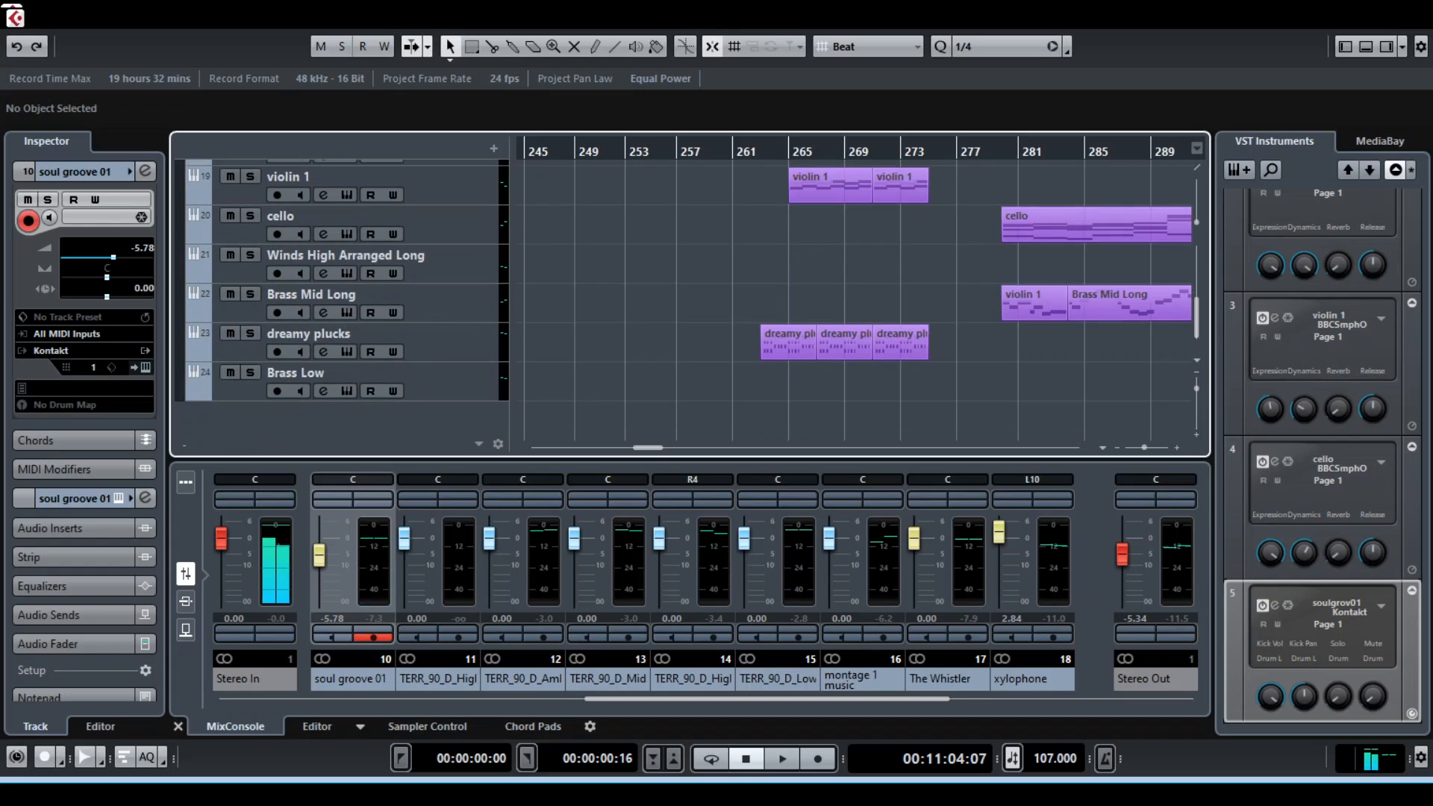
pyautogui.click(250, 334)
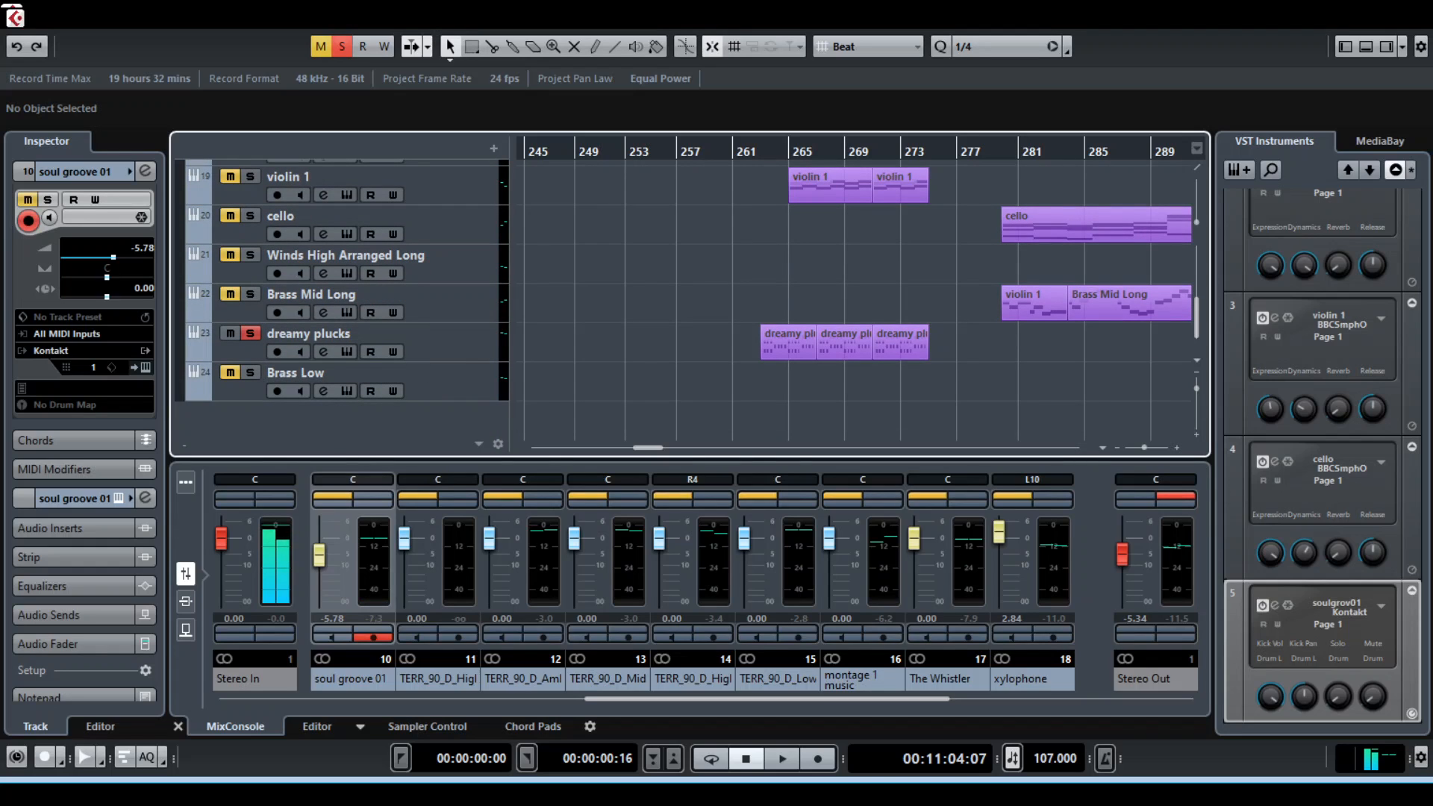
pyautogui.press('space')
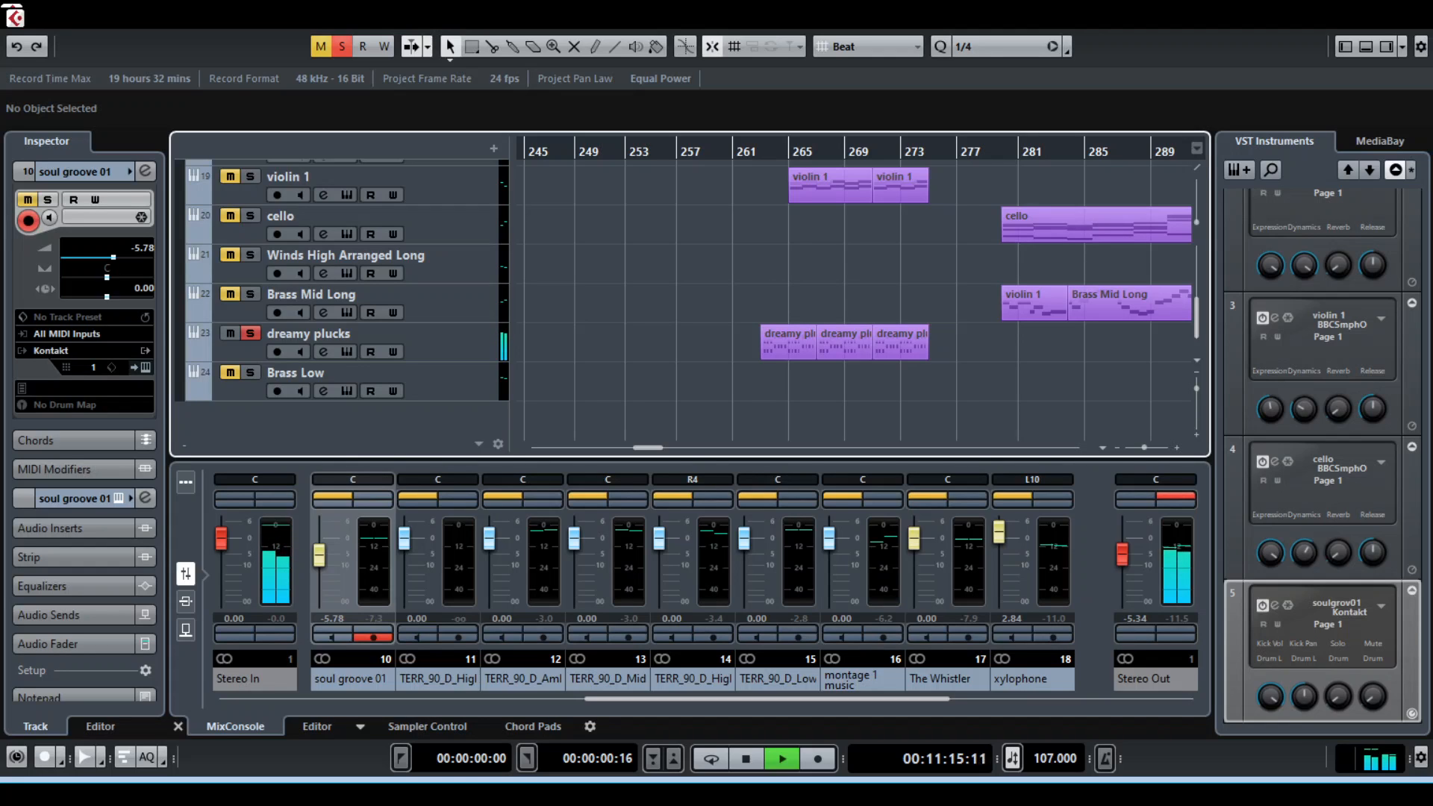
pyautogui.press('space')
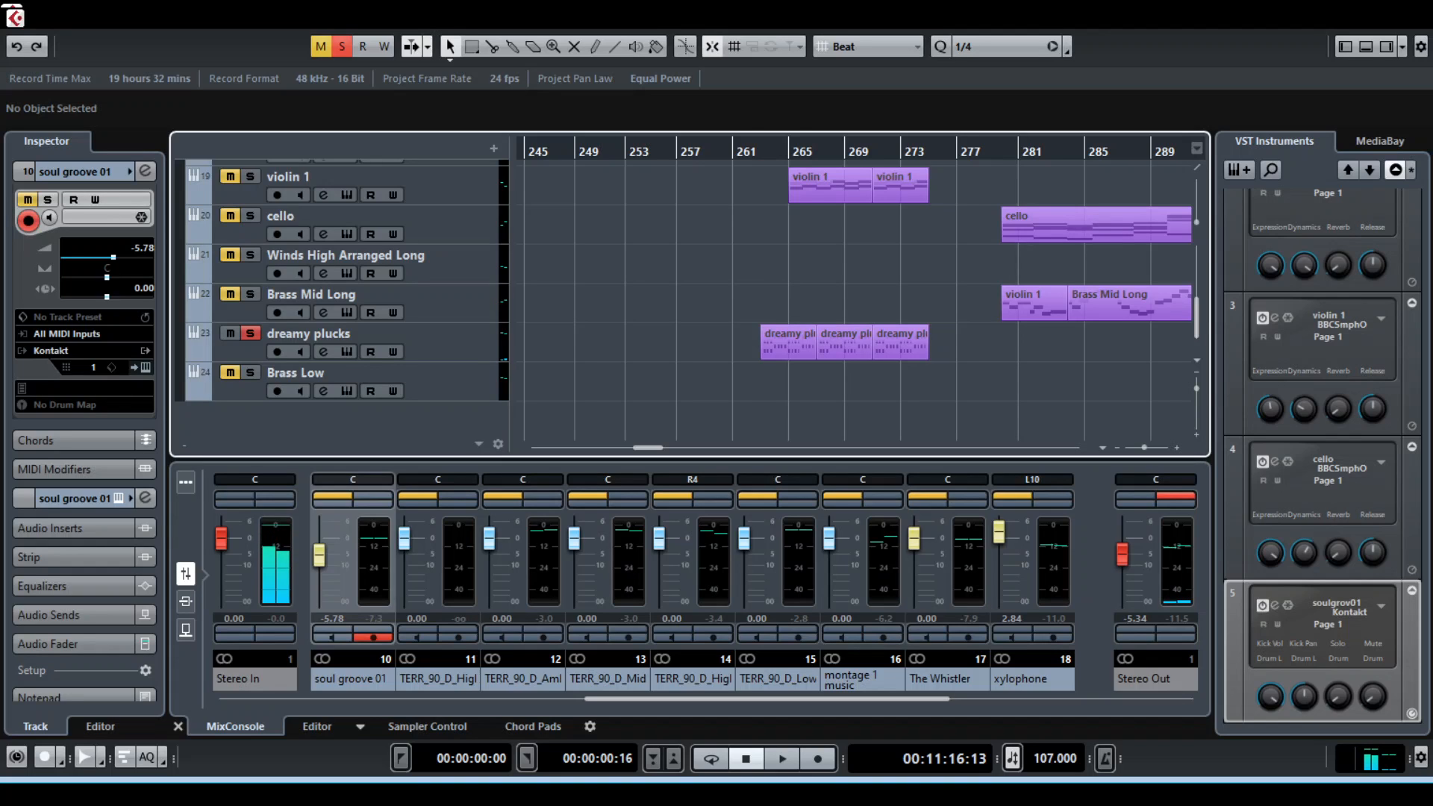
# Select the first dreamy plucks clip and its track, and turn off the track's solo
pyautogui.click(788, 344)
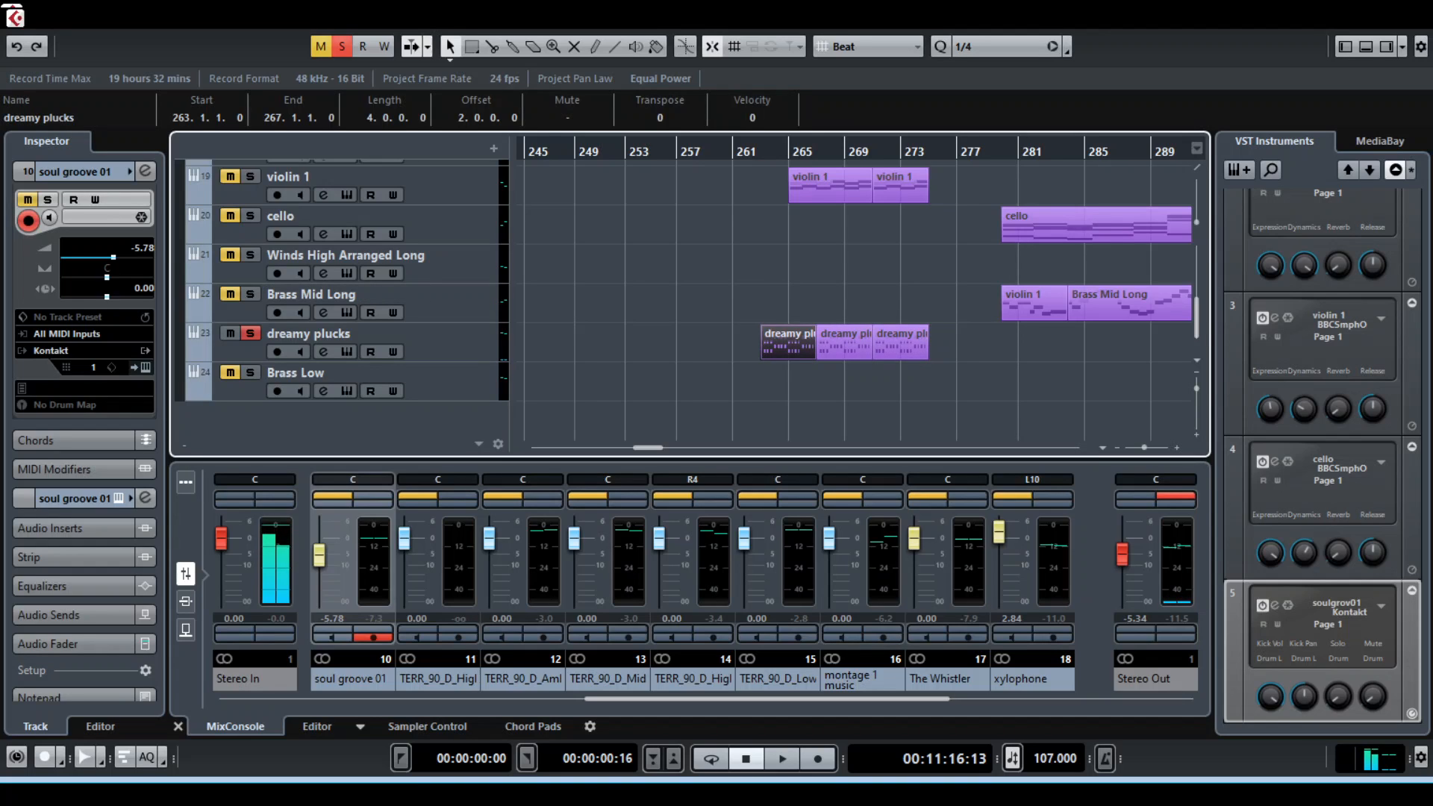
pyautogui.click(347, 334)
pyautogui.click(250, 334)
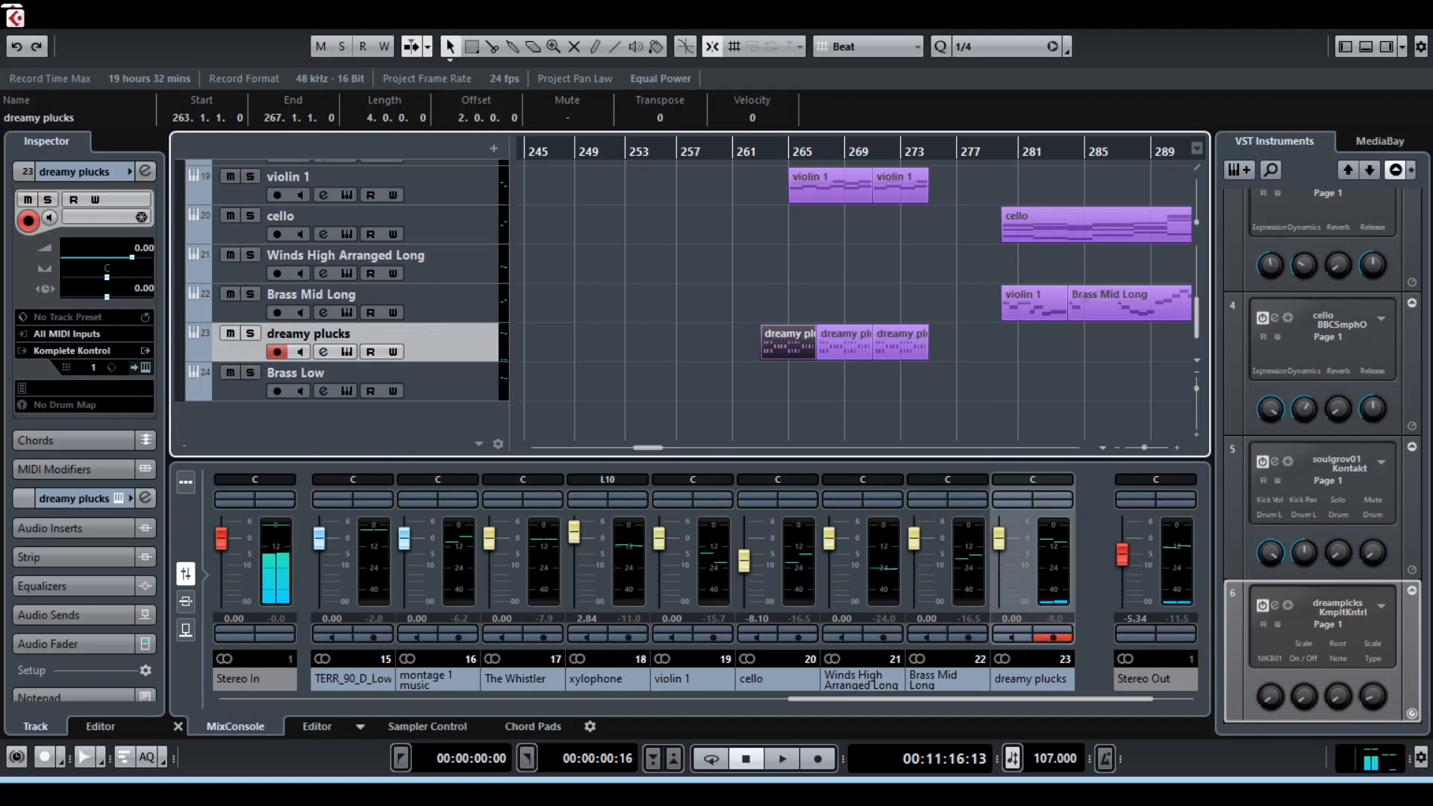
pyautogui.scroll(3, 344, 299)
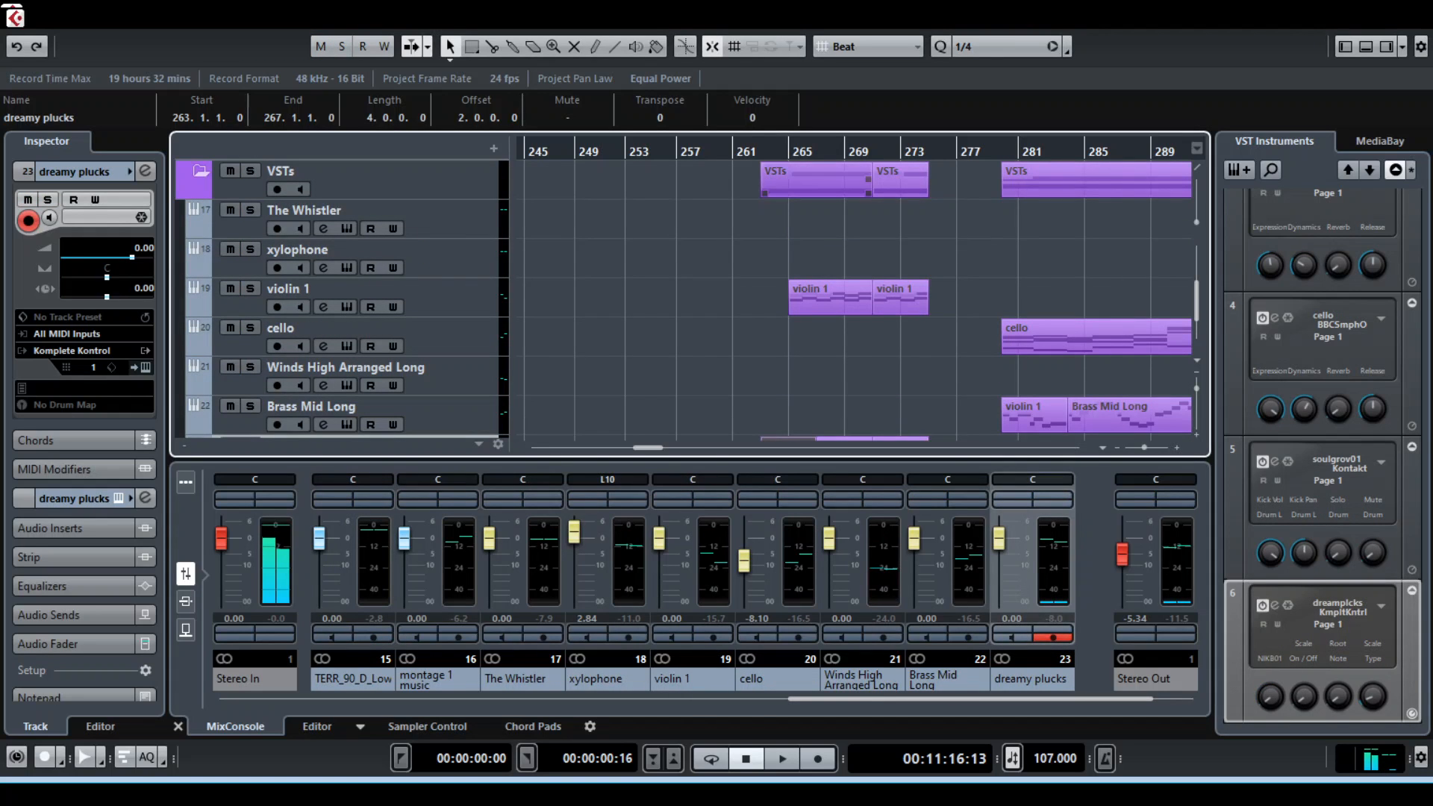
# Solo the violin 1 track, play back its clips around bar 265, and turn the solo off
pyautogui.click(763, 151)
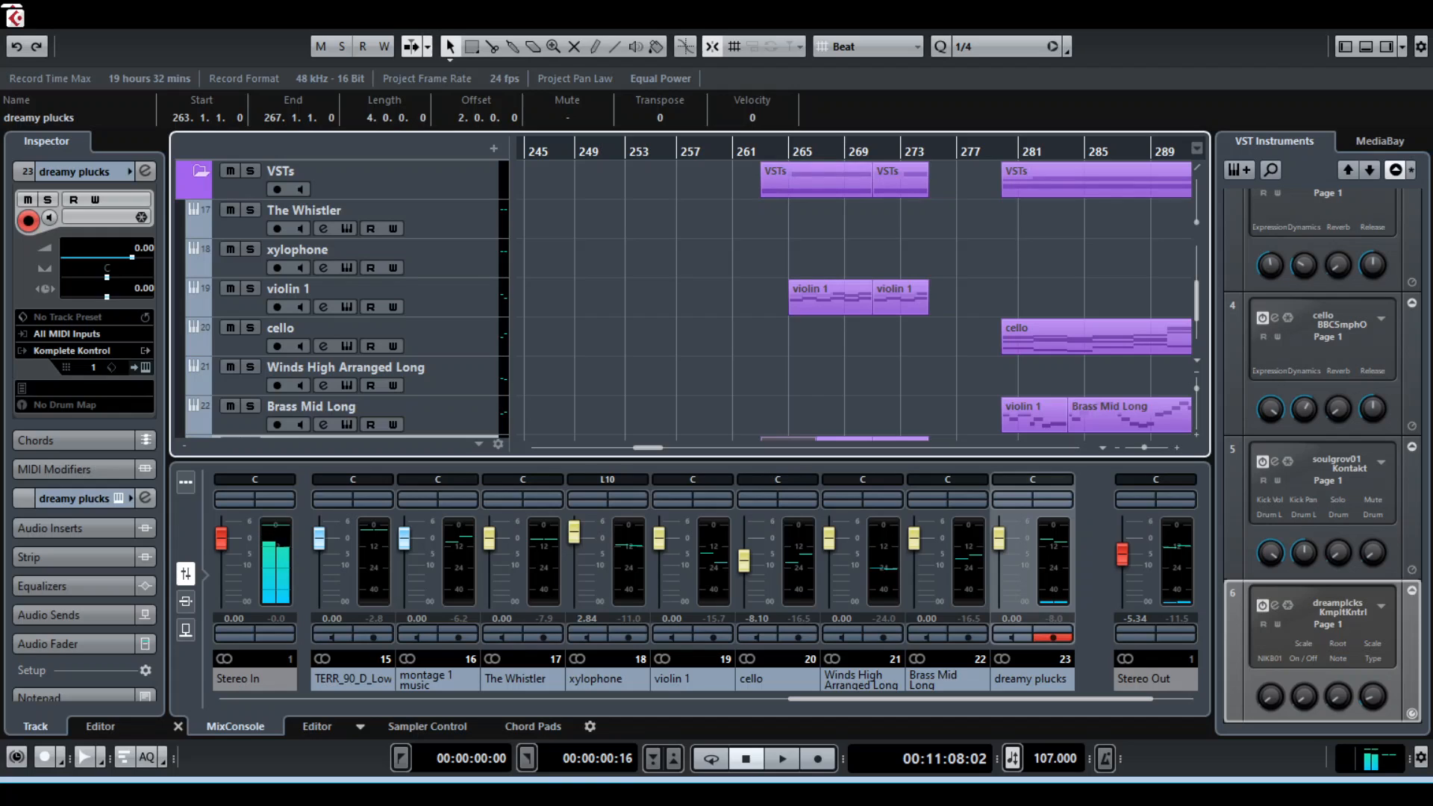
pyautogui.click(250, 288)
pyautogui.press('space')
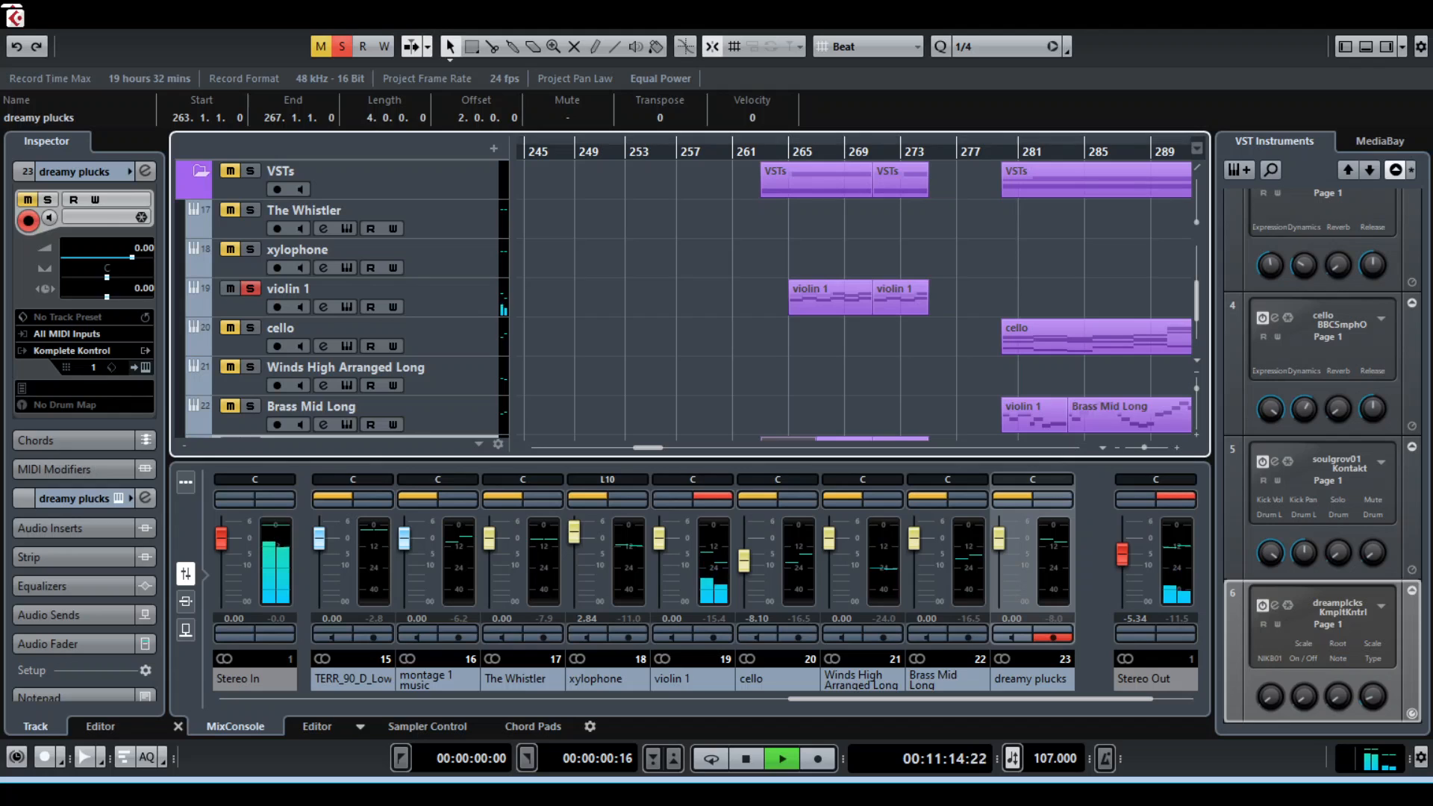
pyautogui.click(789, 153)
pyautogui.scroll(-3, 821, 299)
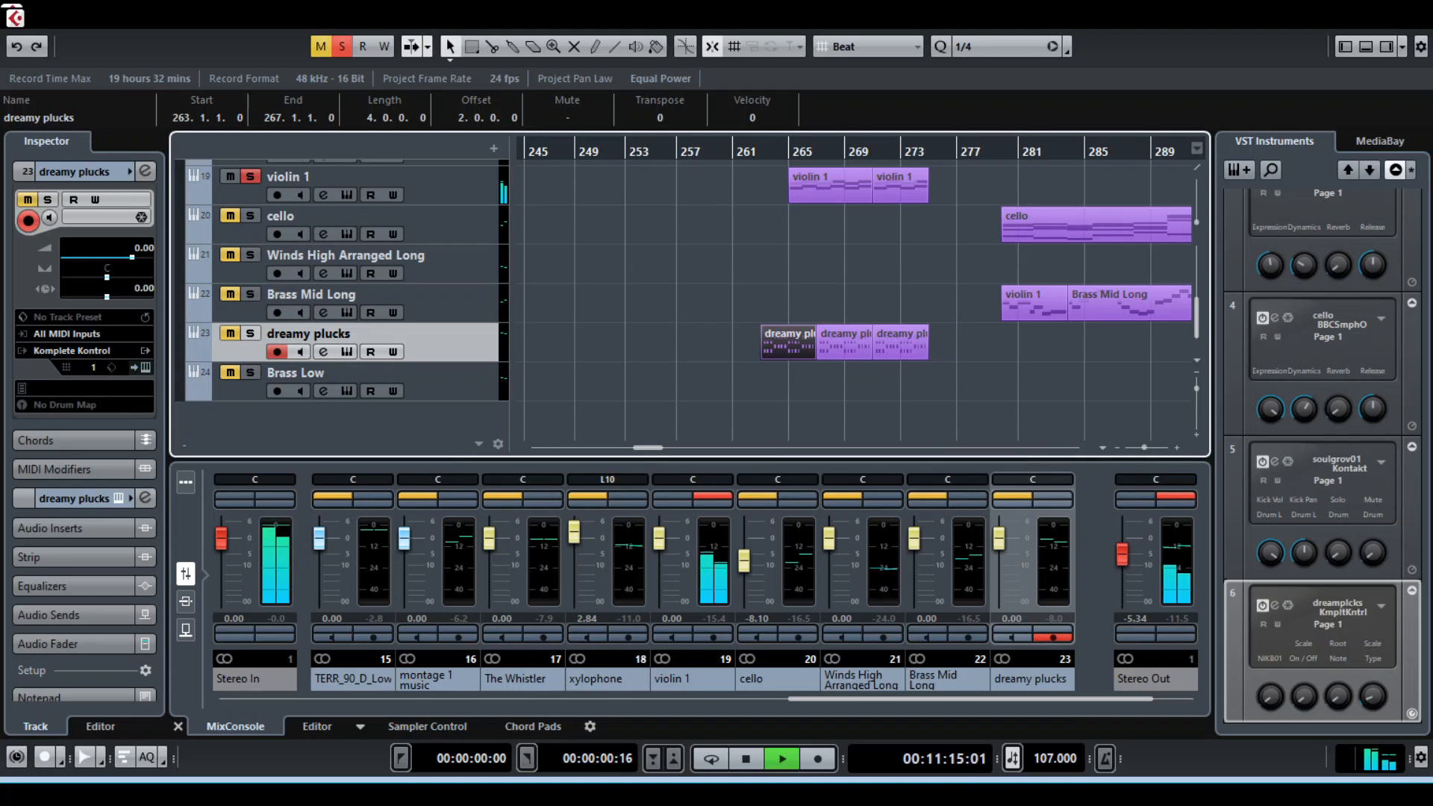
pyautogui.press('space')
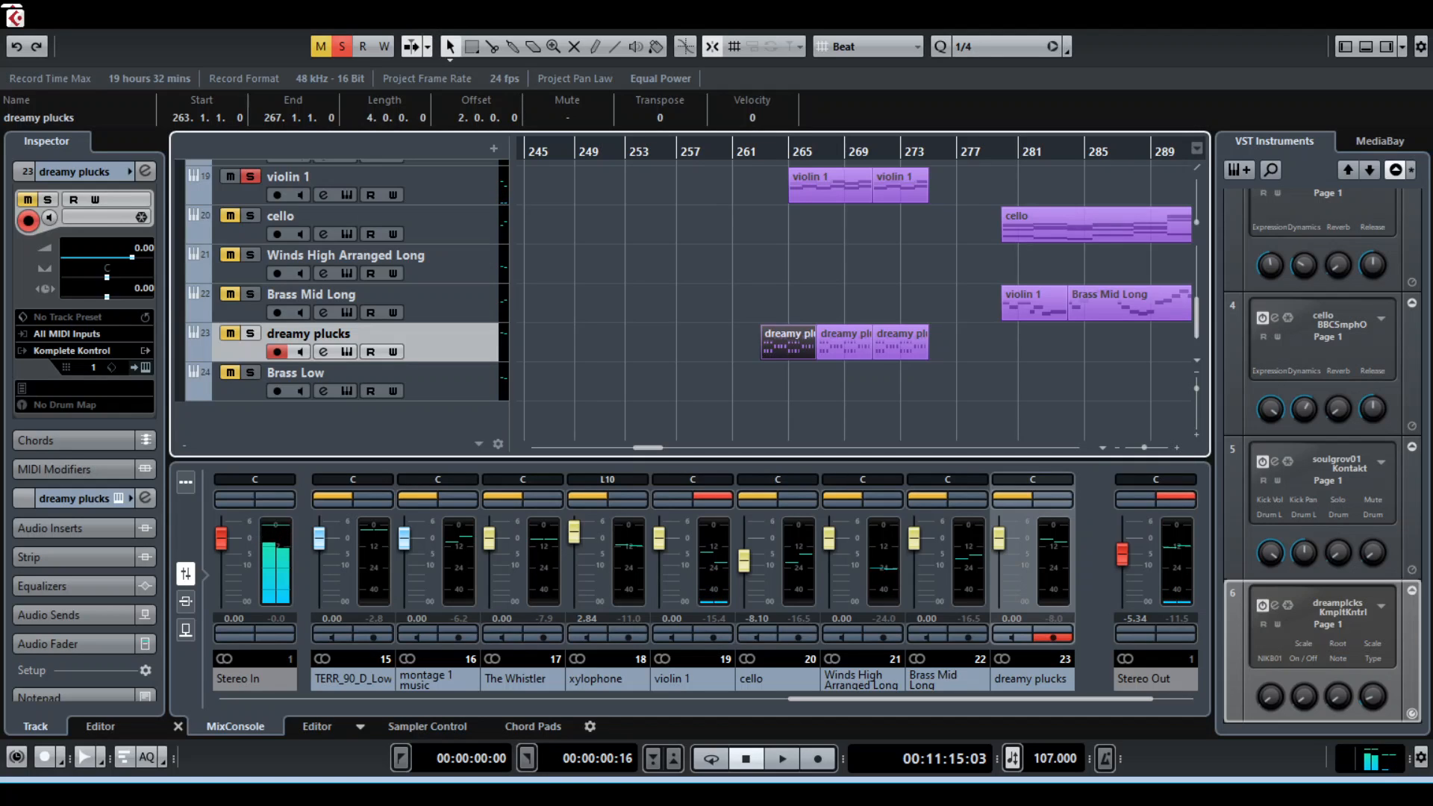
pyautogui.scroll(3, 342, 327)
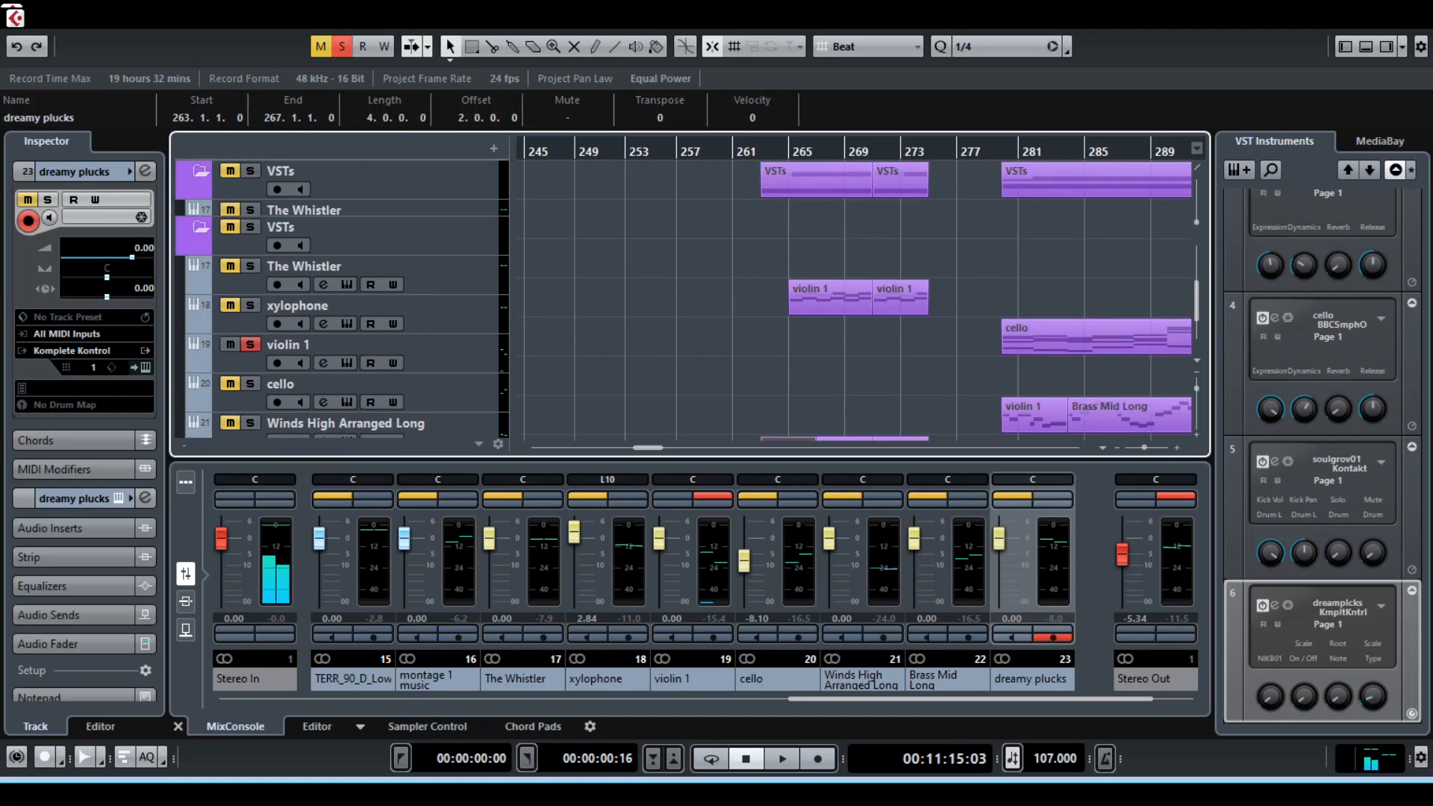
pyautogui.click(251, 344)
# Play back the soul groove 01, violin 1 and dreamy plucks parts together with nothing soloed
pyautogui.scroll(-3, 341, 298)
pyautogui.scroll(5, 342, 299)
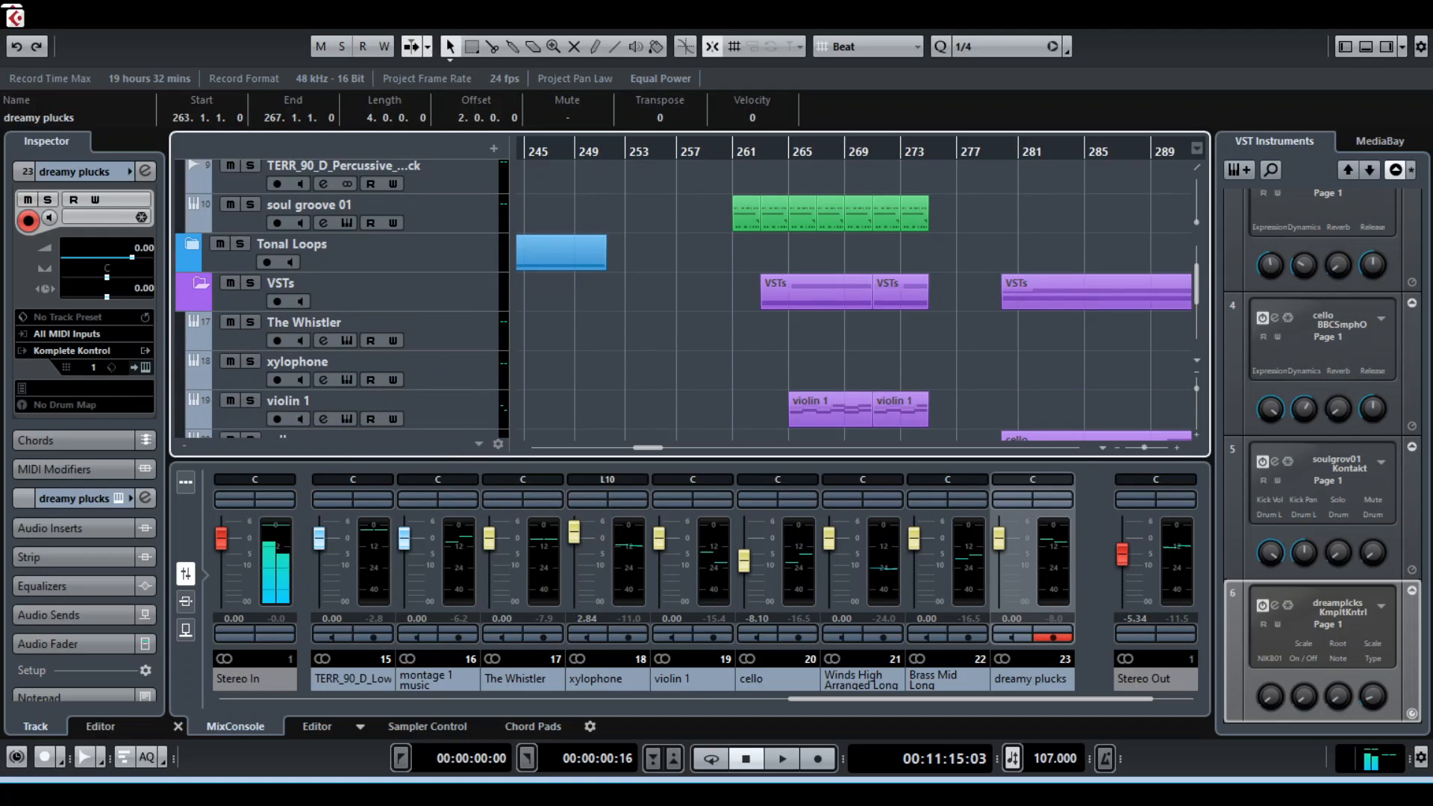
pyautogui.press('space')
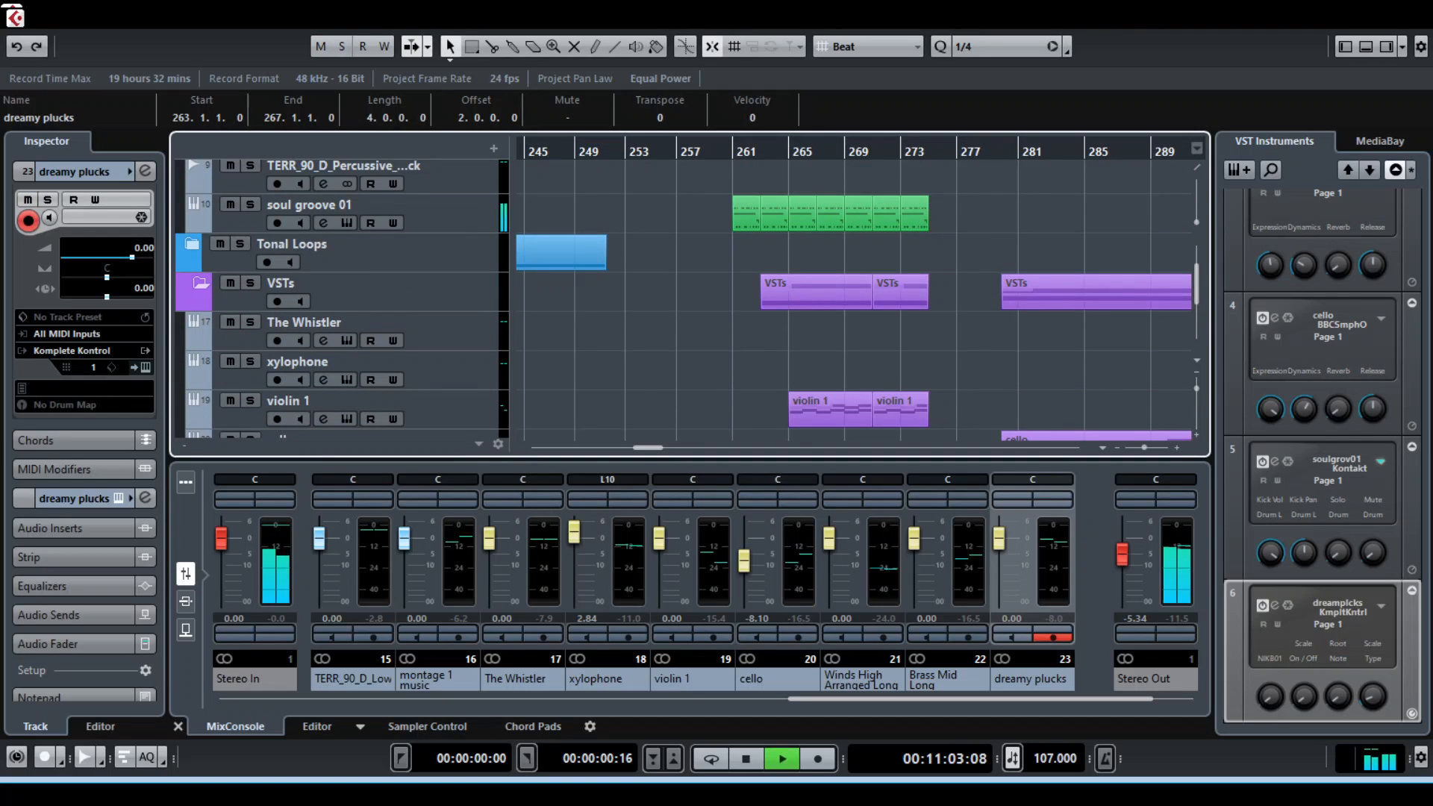
pyautogui.scroll(-3, 342, 298)
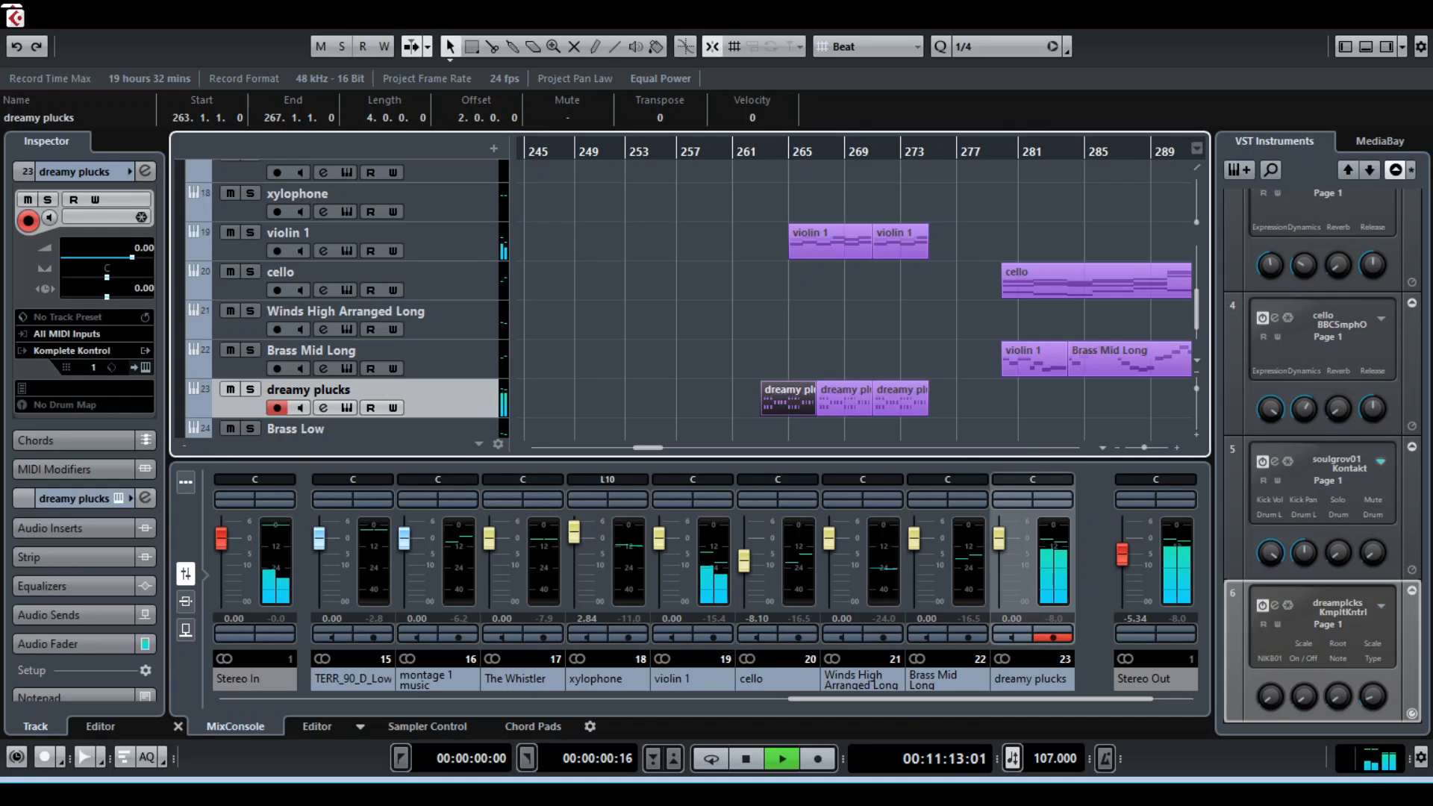
pyautogui.press('space')
# Deselect the dreamy plucks clip and examine how the percussion and VST clips are arranged between about bars 265 and 313
pyautogui.scroll(3, 684, 298)
pyautogui.scroll(3, 684, 299)
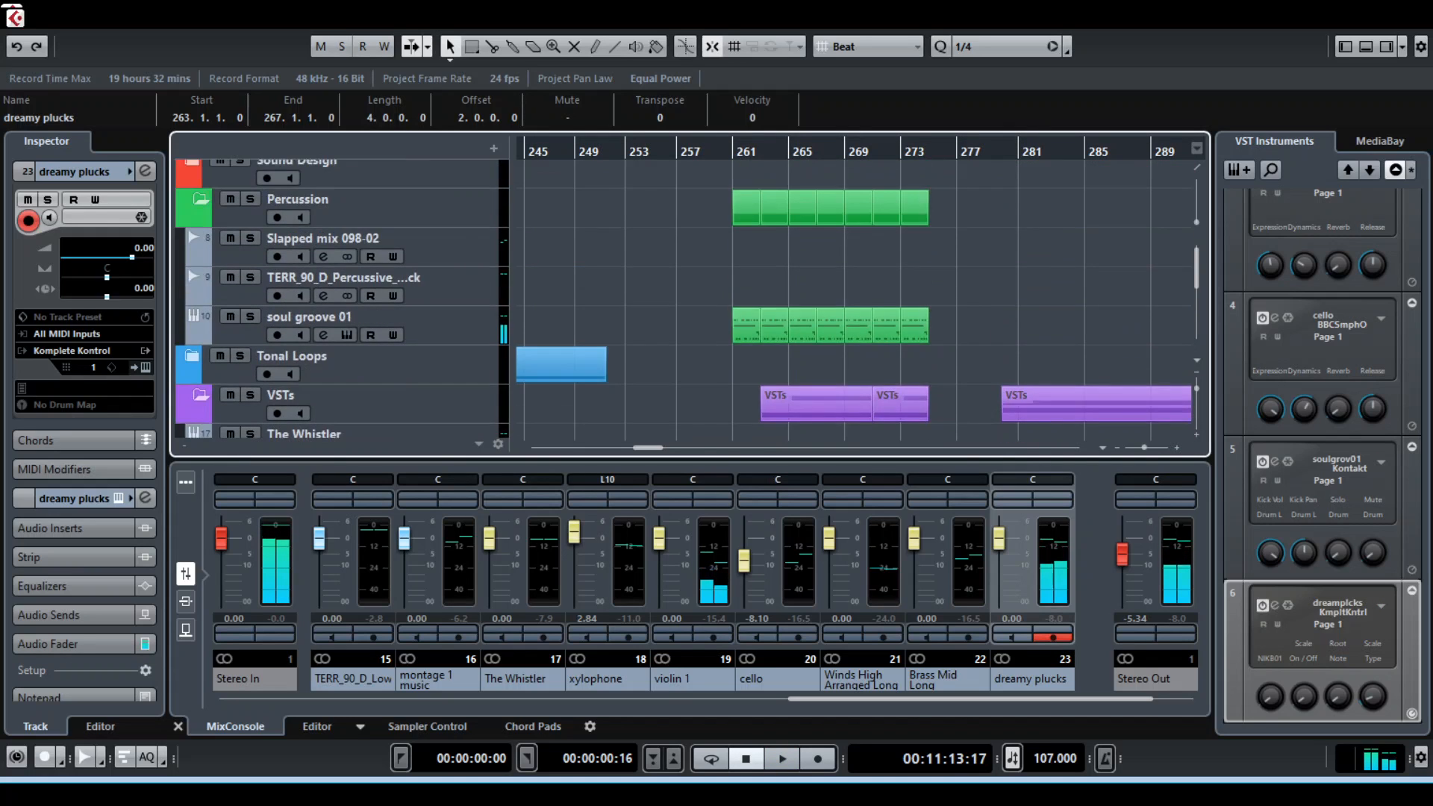
pyautogui.scroll(-8, 684, 298)
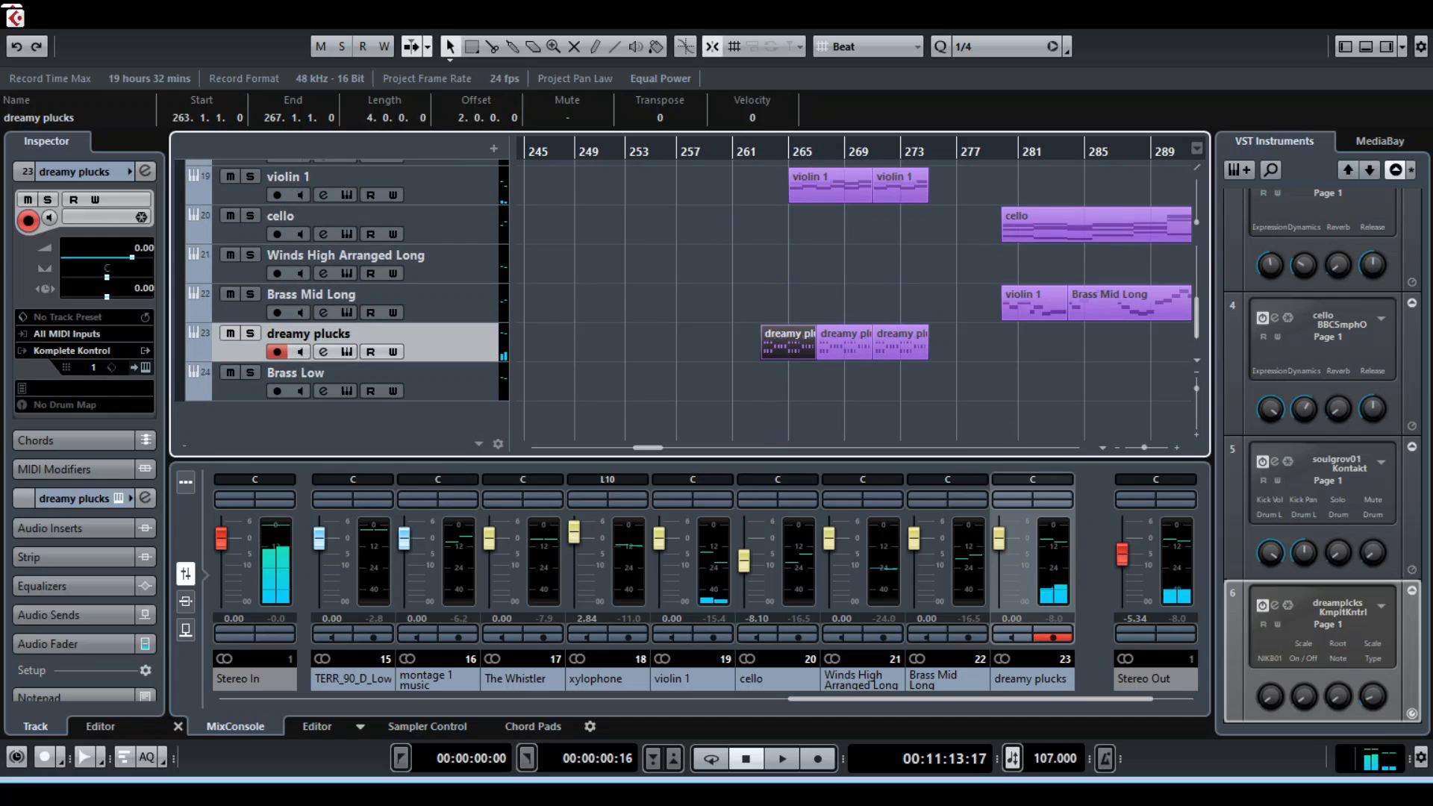
pyautogui.click(855, 299)
pyautogui.hscroll(1, 856, 299)
pyautogui.hscroll(6, 855, 299)
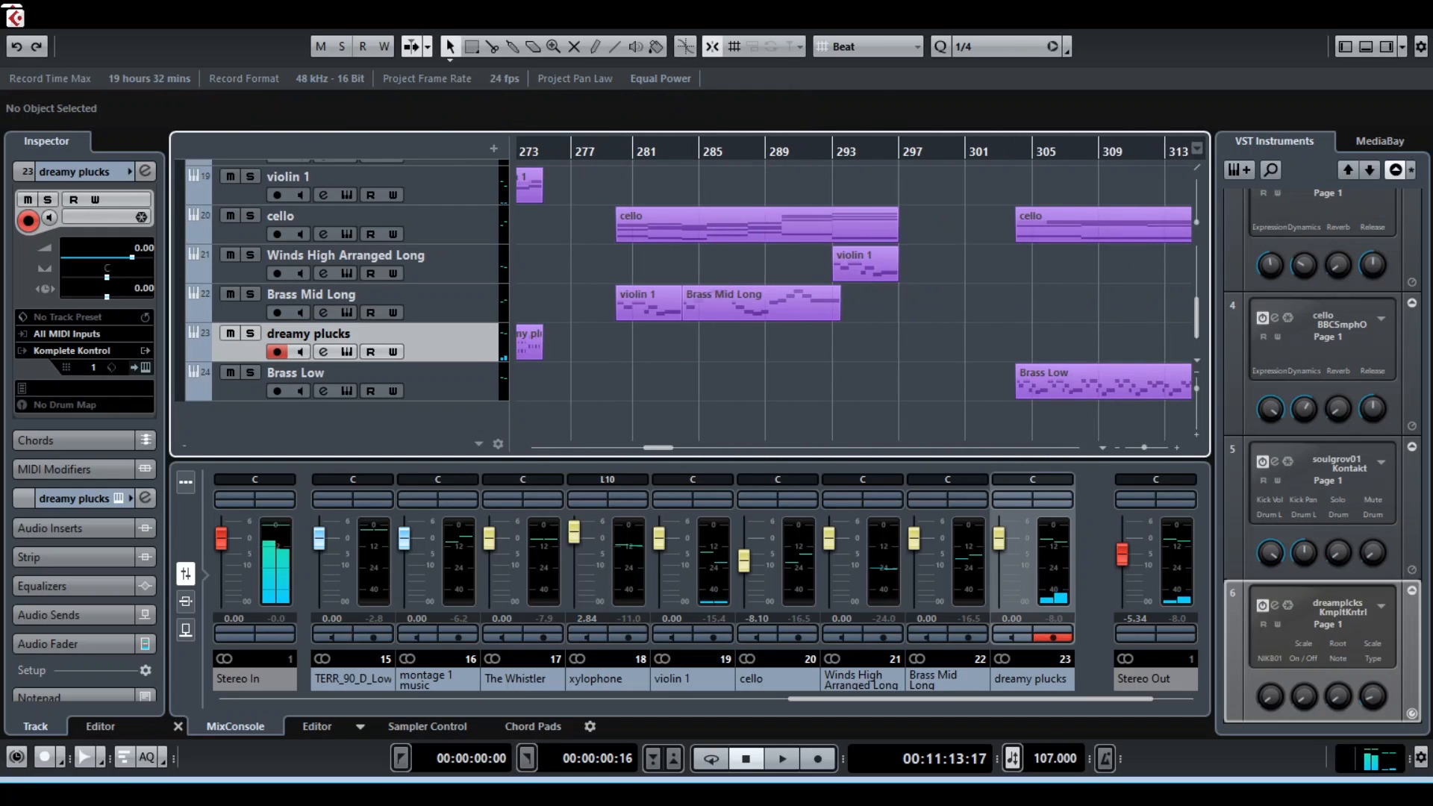
pyautogui.scroll(3, 855, 299)
pyautogui.scroll(-3, 856, 299)
pyautogui.hscroll(-2, 856, 299)
pyautogui.scroll(4, 856, 299)
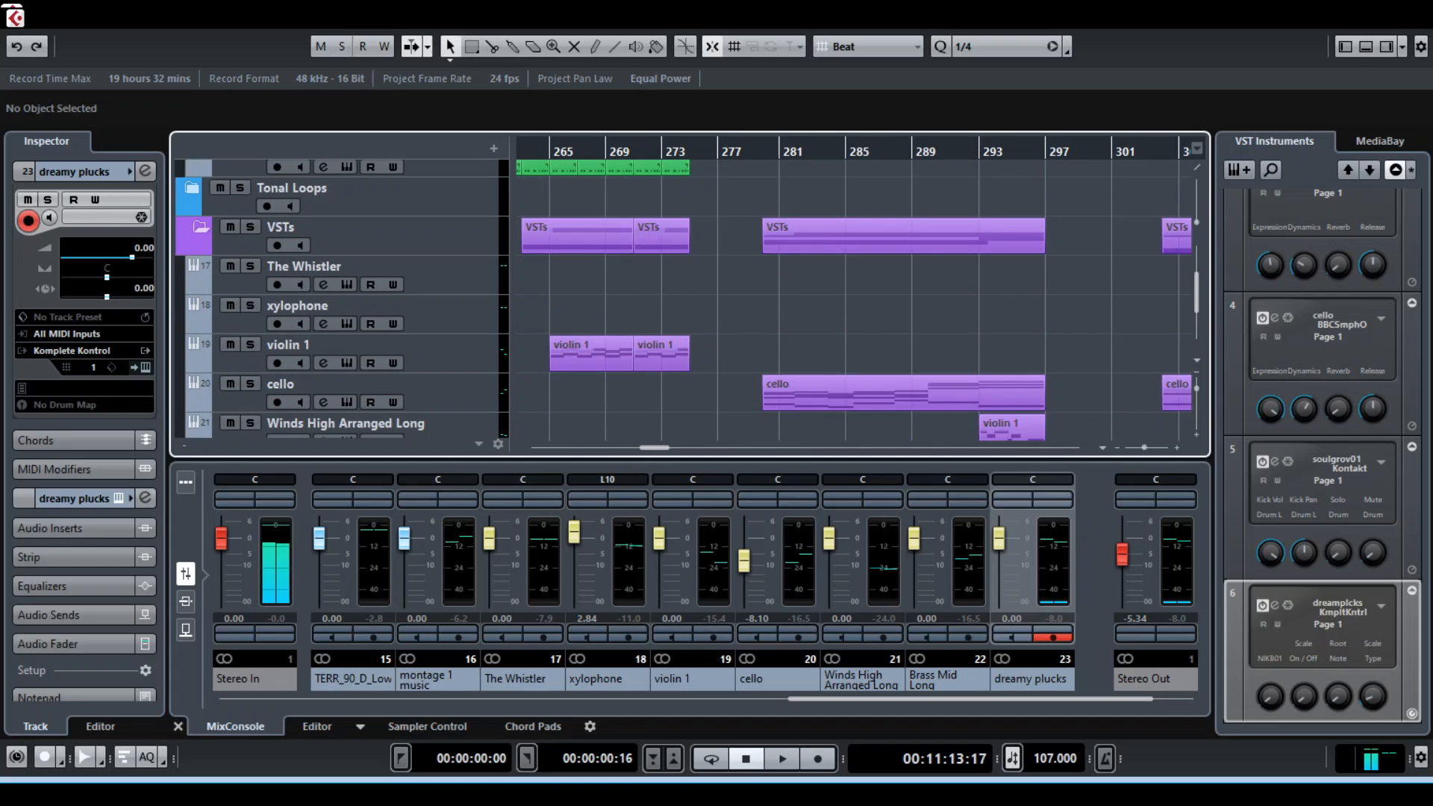
pyautogui.scroll(-4, 856, 299)
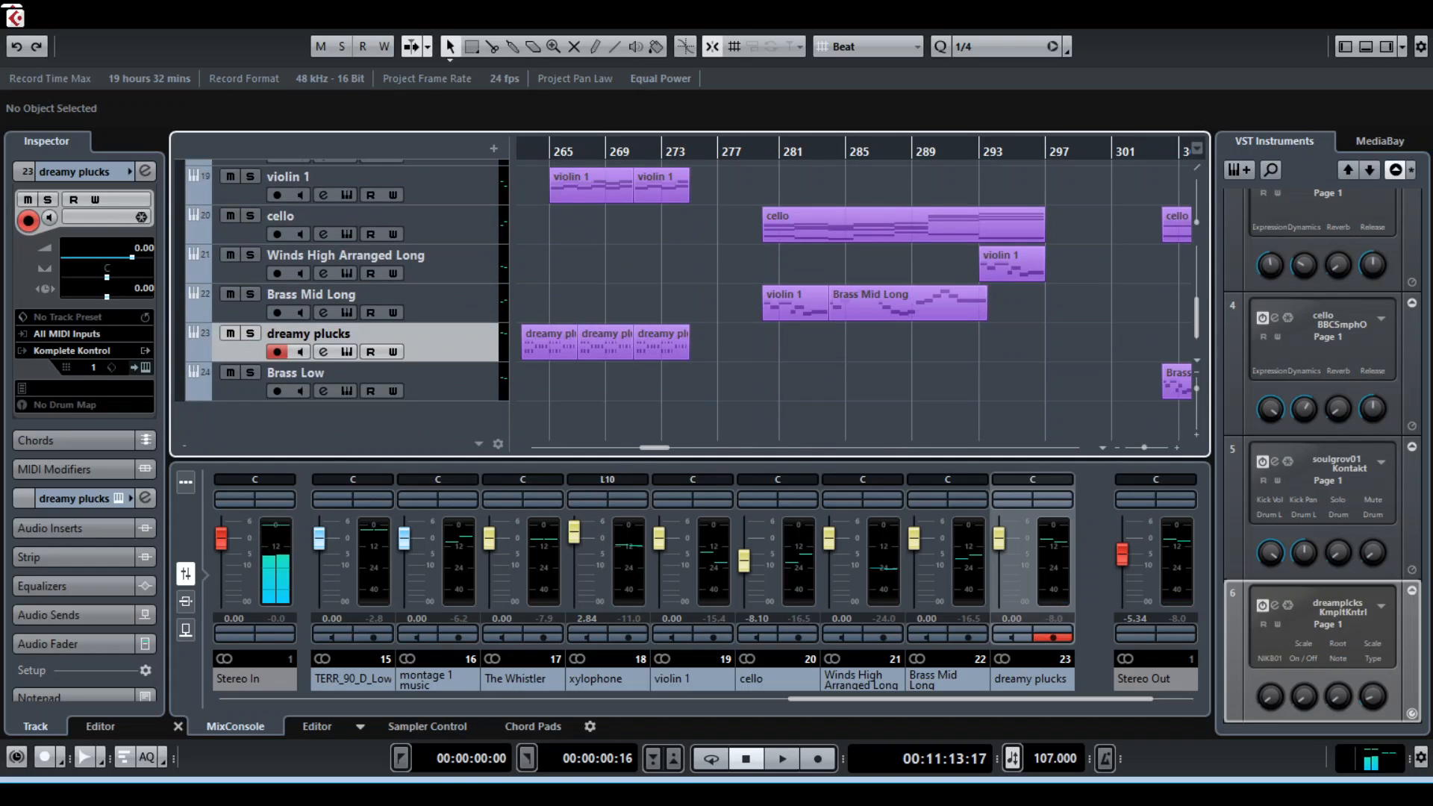
pyautogui.scroll(4, 855, 299)
pyautogui.scroll(-3, 855, 299)
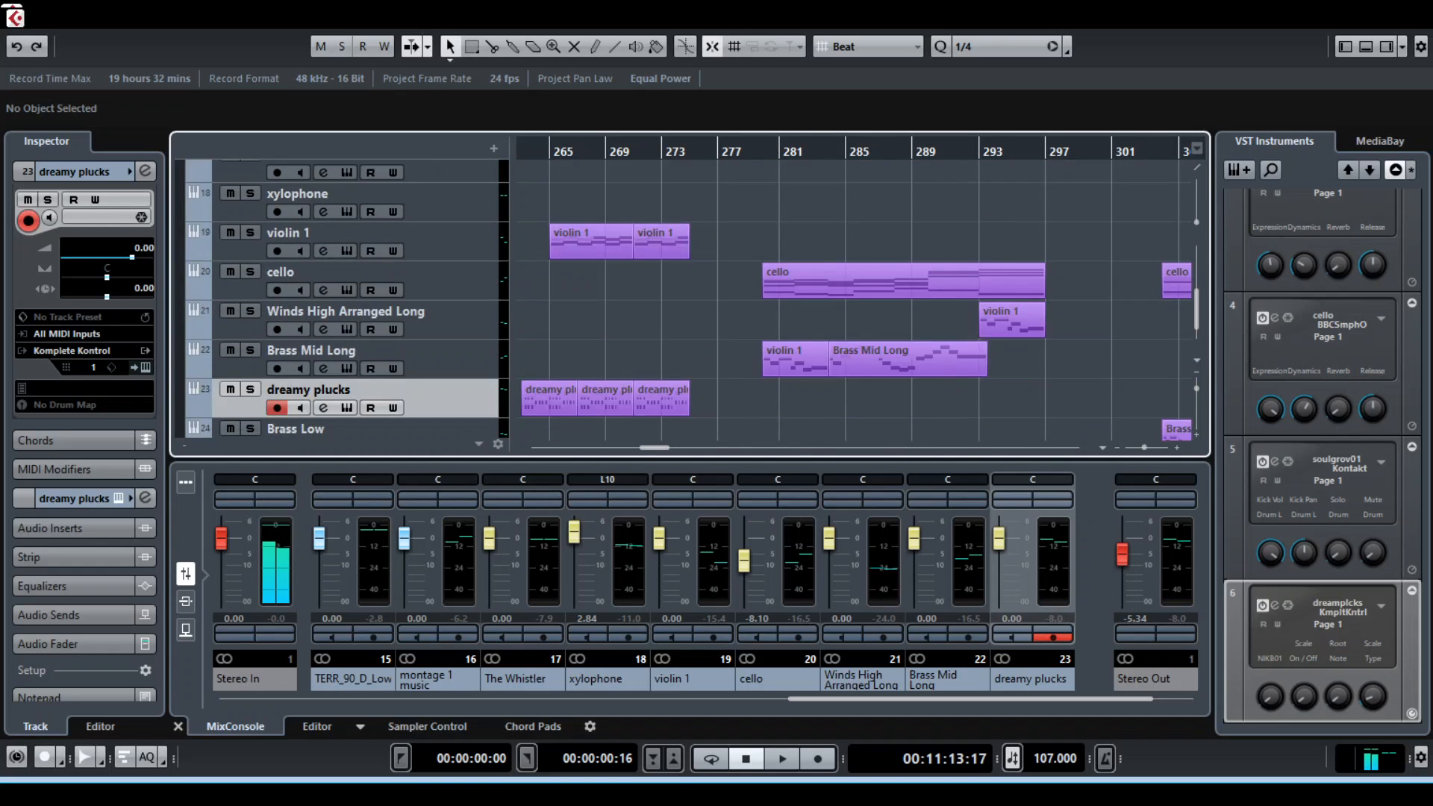
pyautogui.scroll(-1, 855, 299)
pyautogui.scroll(5, 855, 299)
pyautogui.scroll(1, 687, 299)
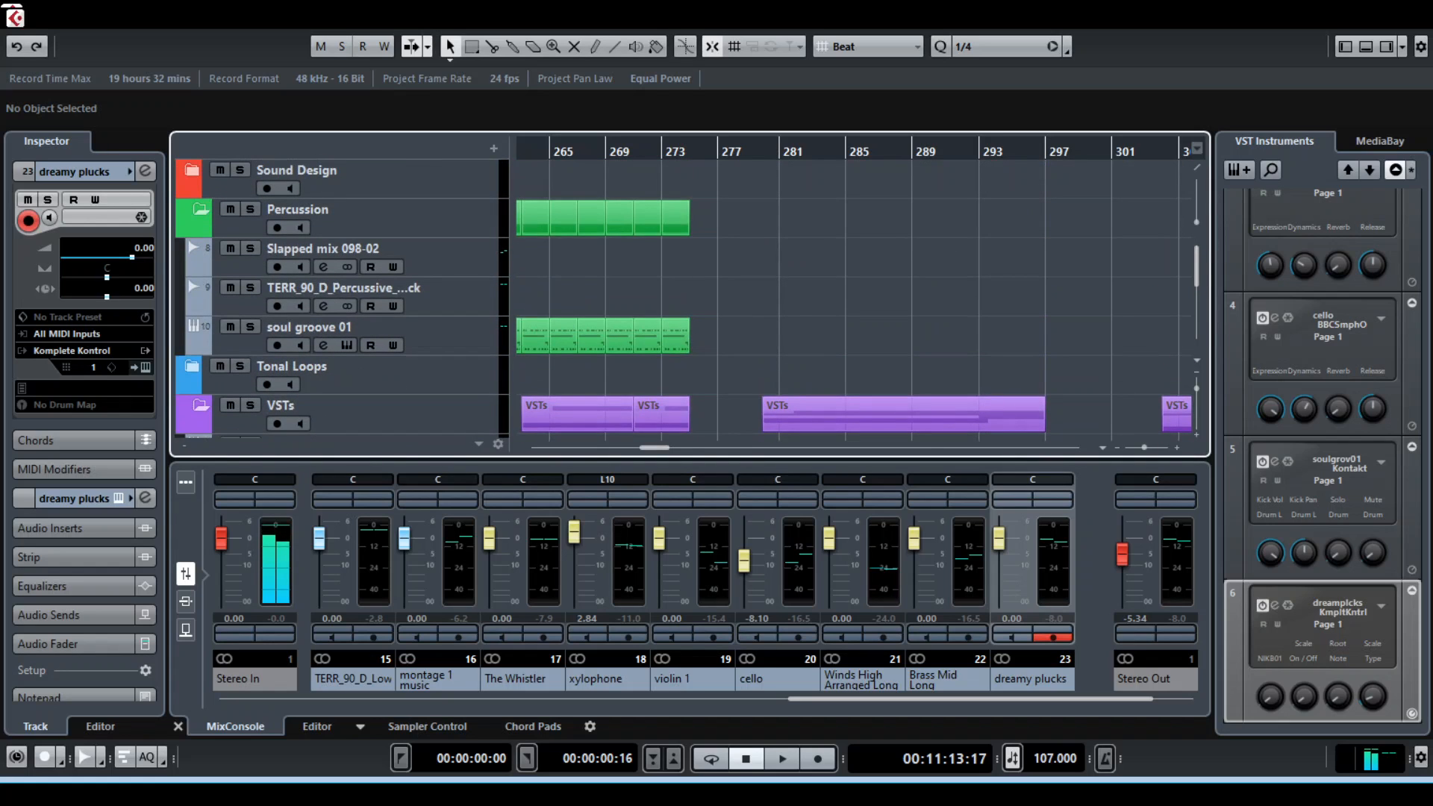
# Collapse the Percussion and VSTs folders, and expand VSTs again to show its instrument tracks
pyautogui.click(201, 406)
pyautogui.click(201, 210)
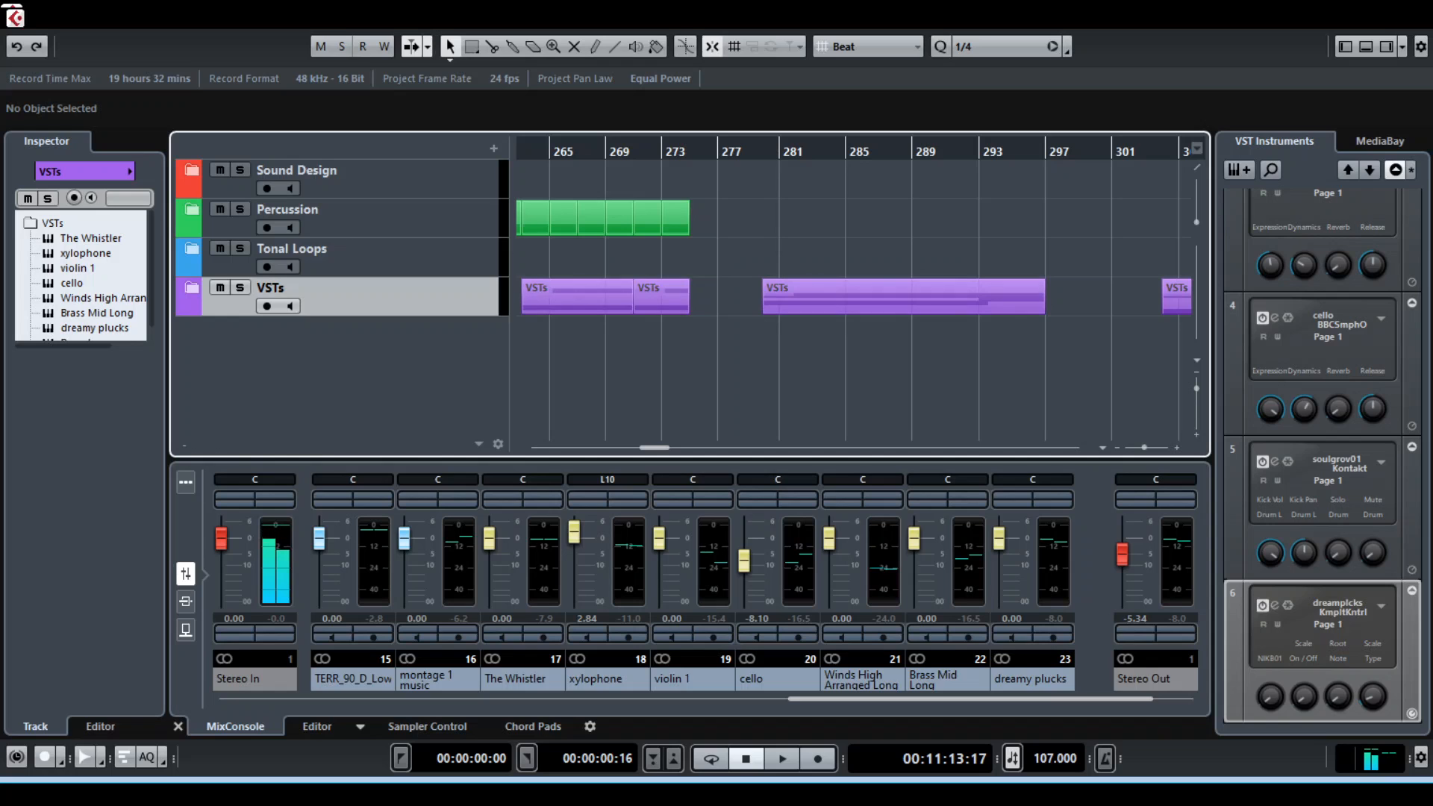
pyautogui.click(192, 288)
pyautogui.scroll(-4, 687, 298)
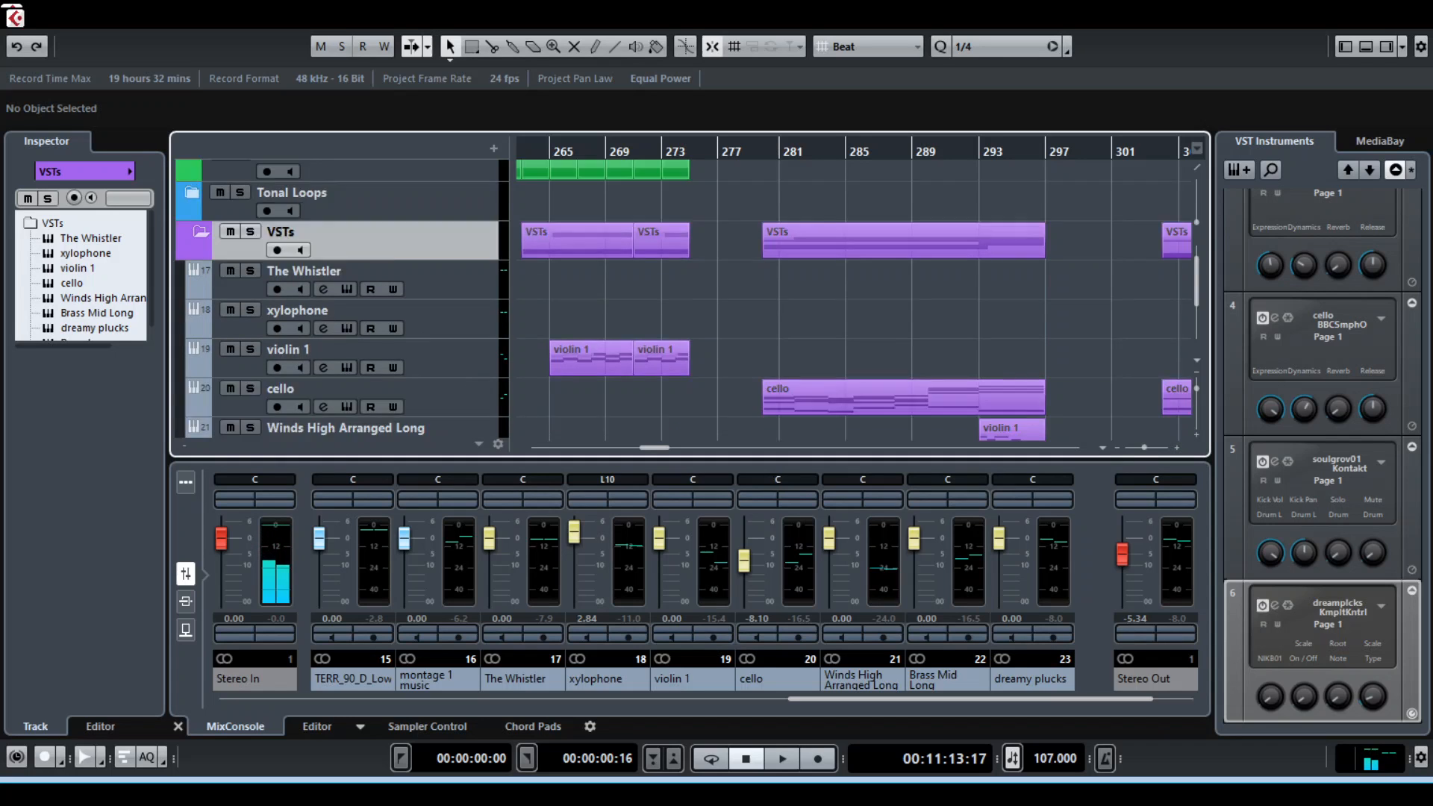
pyautogui.scroll(1, 688, 299)
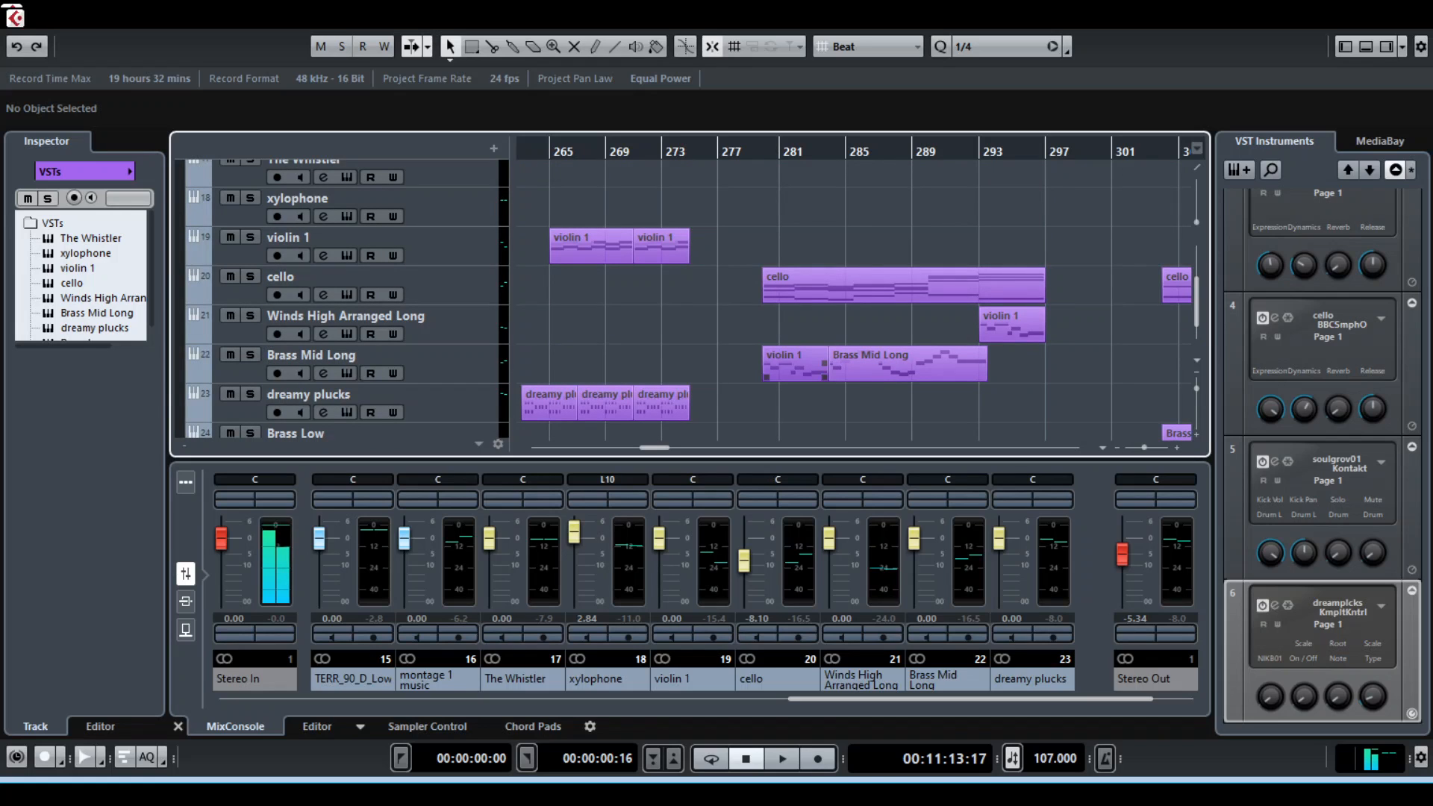
# Solo the Brass Mid Long track and play back its clips from about bar 280
pyautogui.click(829, 152)
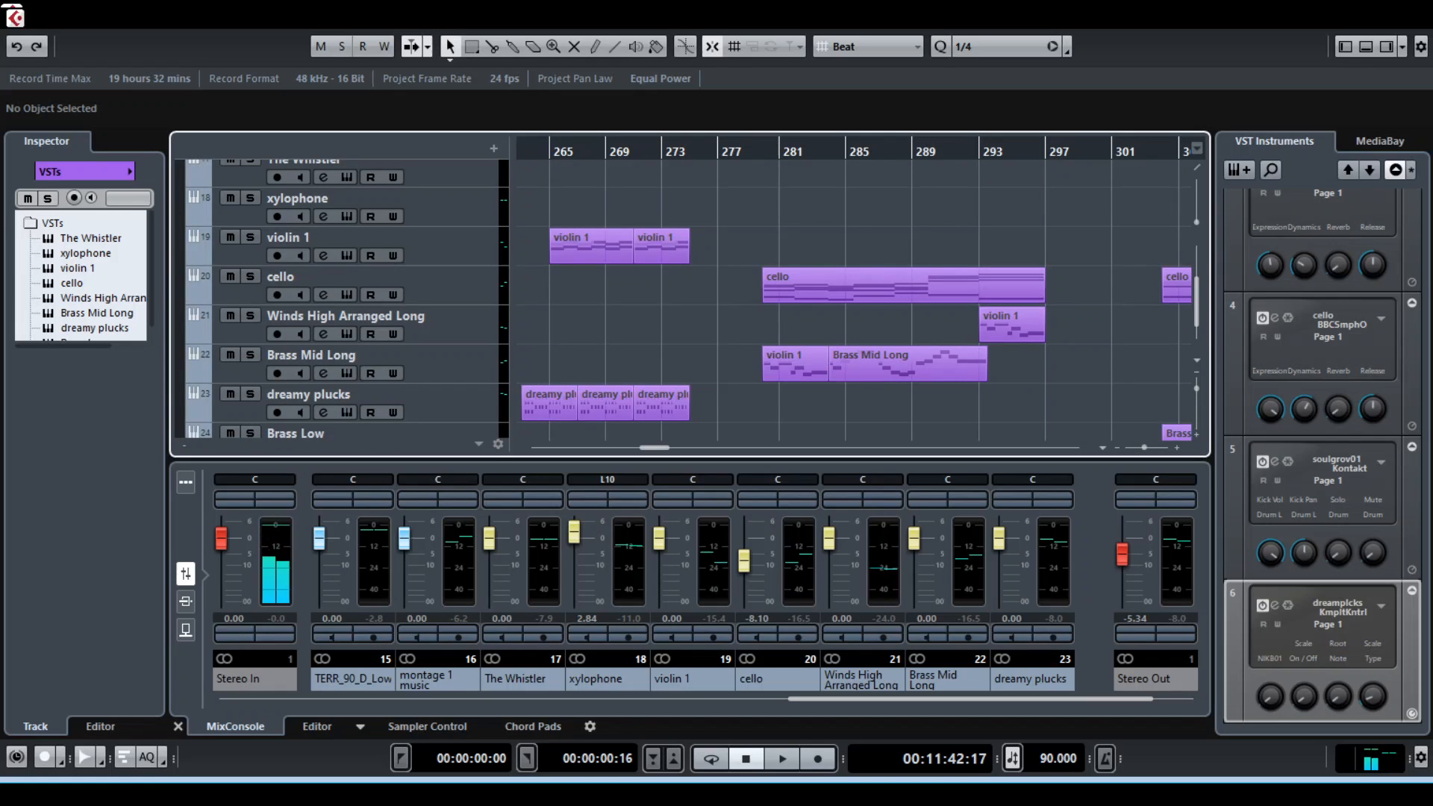
pyautogui.press('g')
pyautogui.press('g')
pyautogui.press('g')
pyautogui.press('g')
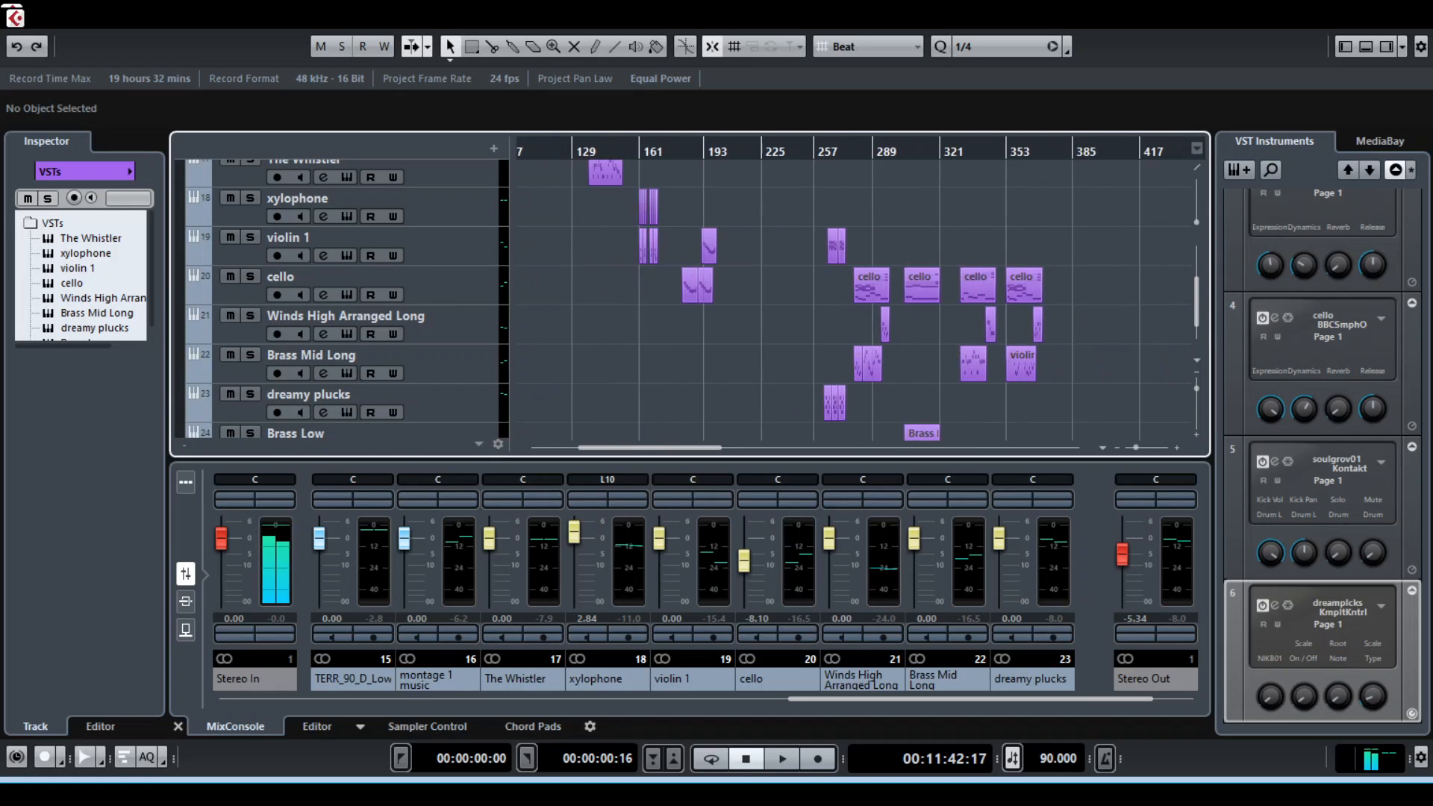
pyautogui.press('h')
pyautogui.press('h')
pyautogui.press('h')
pyautogui.press('h')
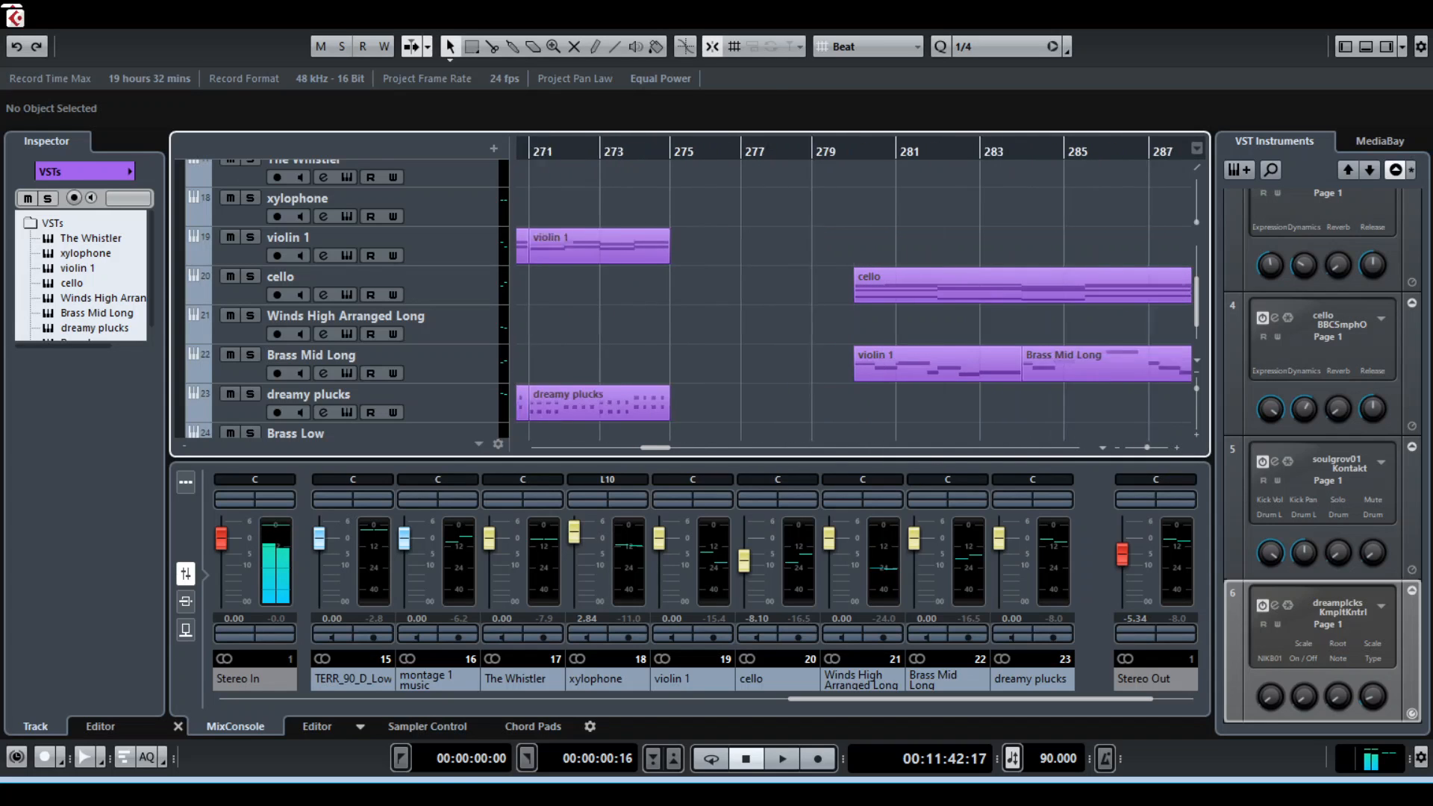
pyautogui.hscroll(4, 853, 299)
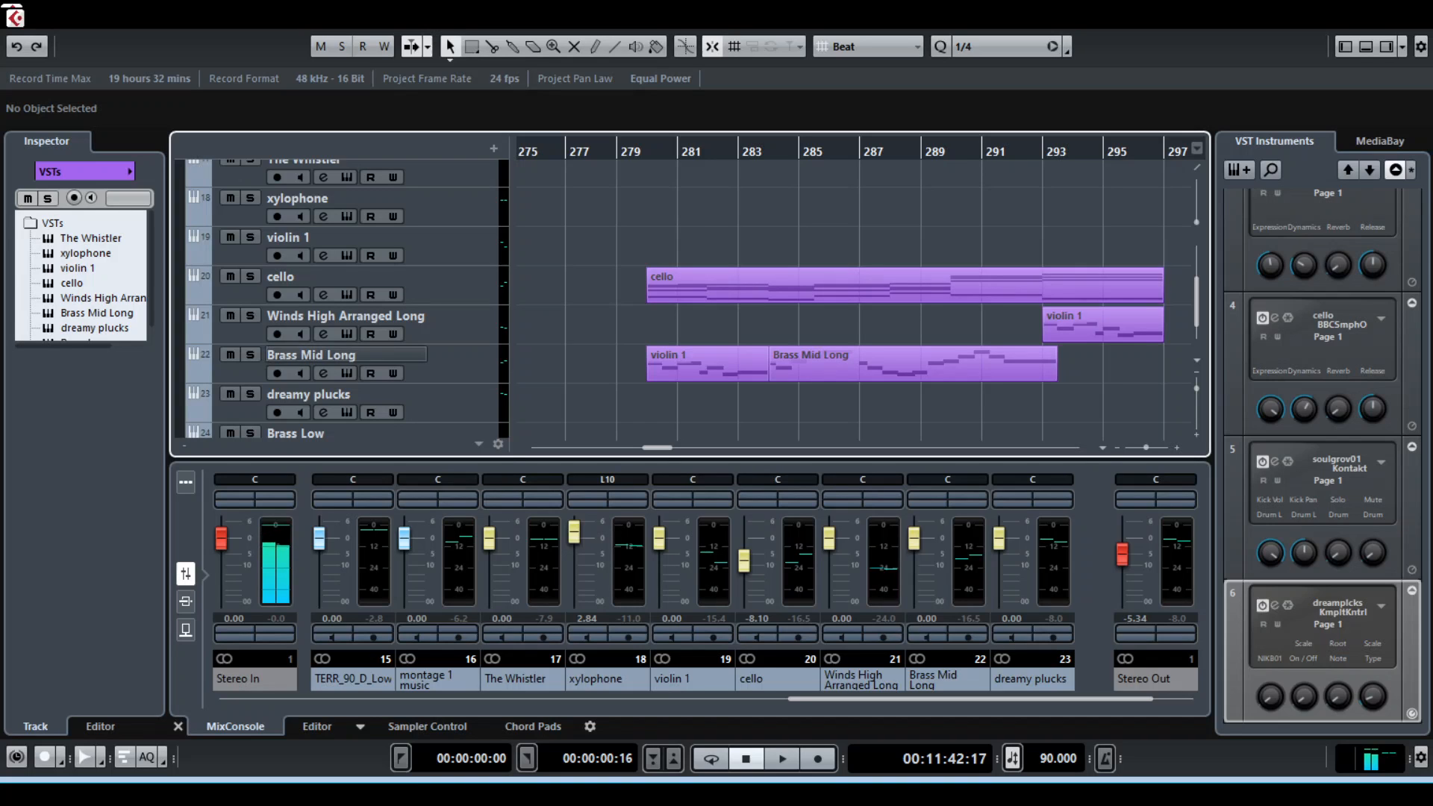
pyautogui.press('s')
pyautogui.press('space')
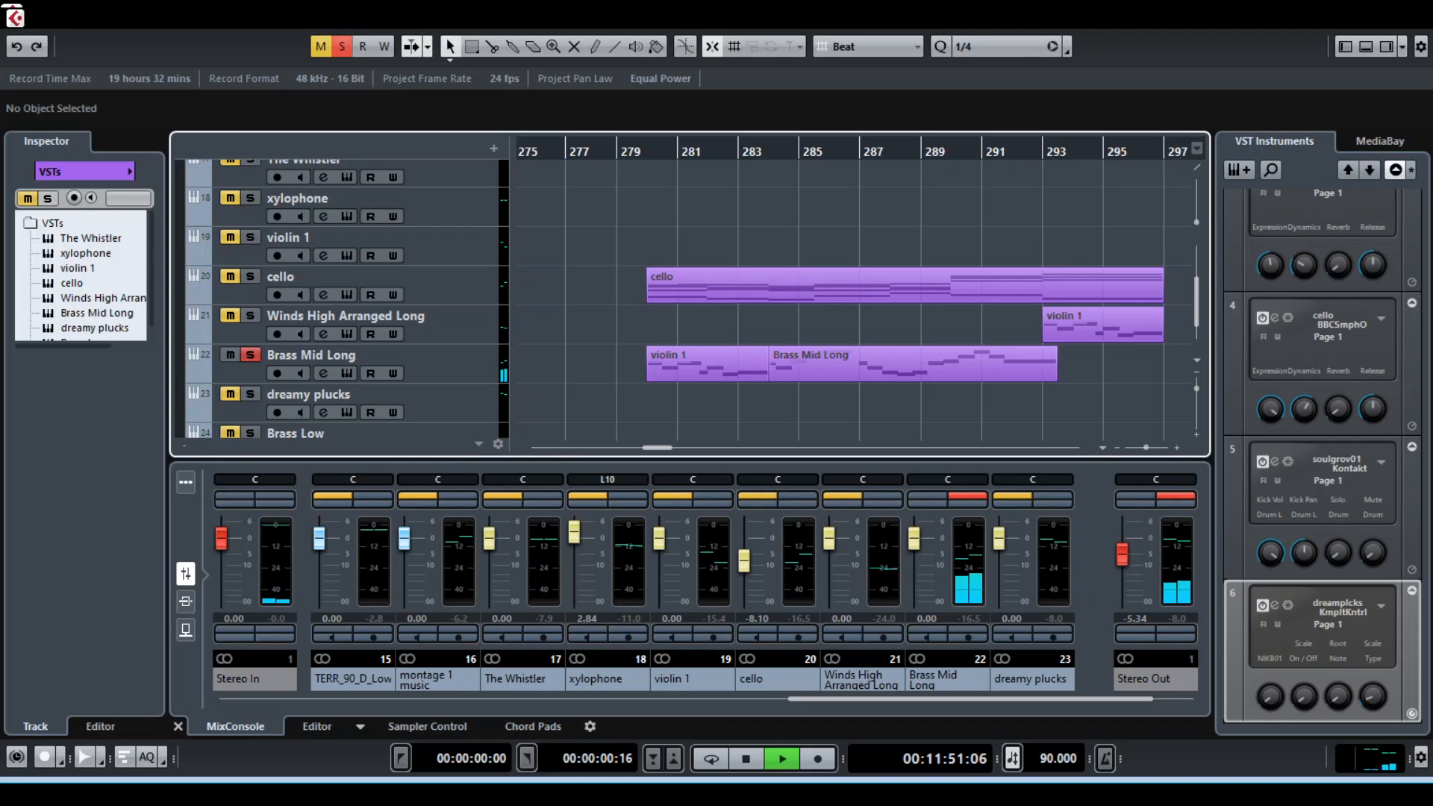
pyautogui.press('space')
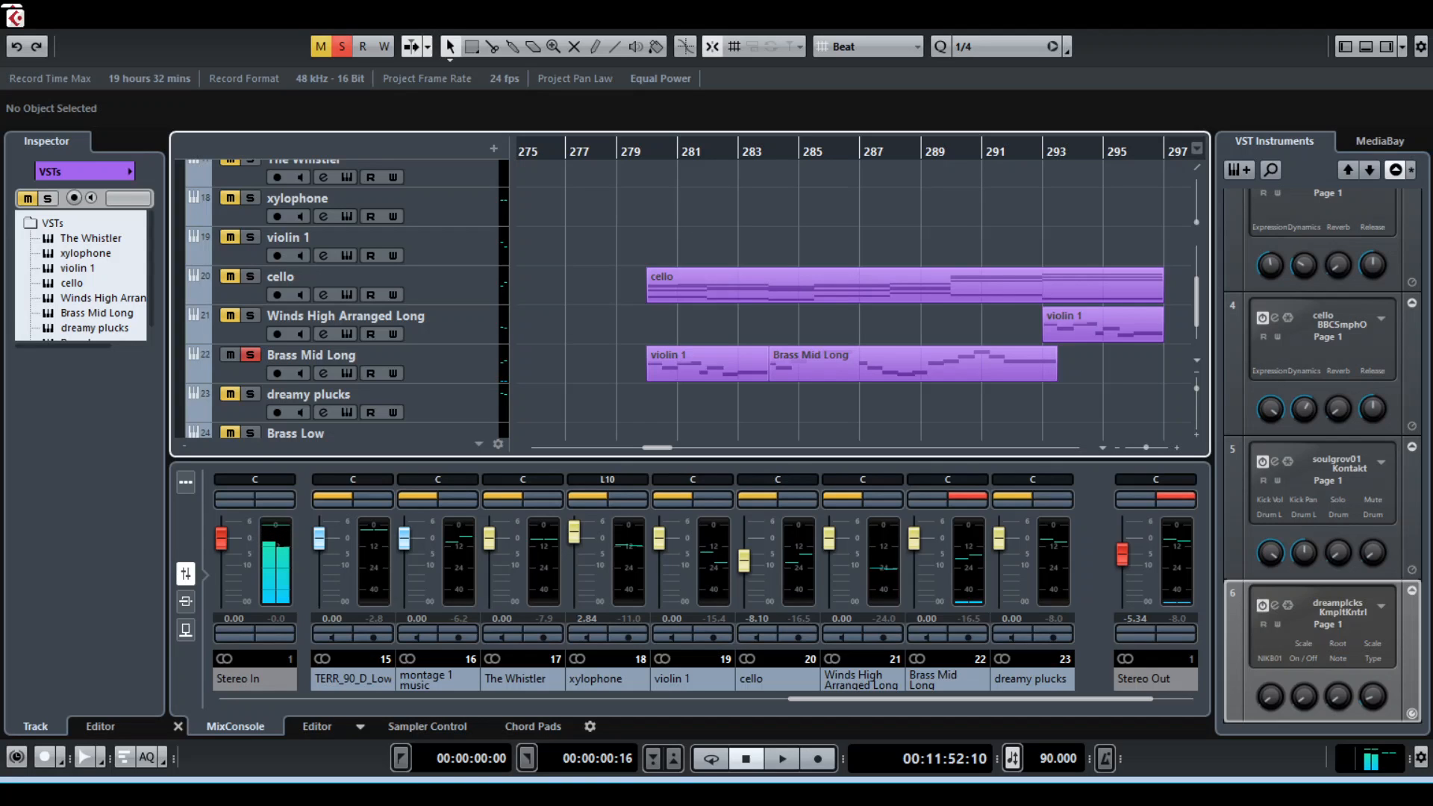
# Select the violin 1 clip on the Brass Mid Long track and resume the soloed playback briefly
pyautogui.scroll(-1, 687, 299)
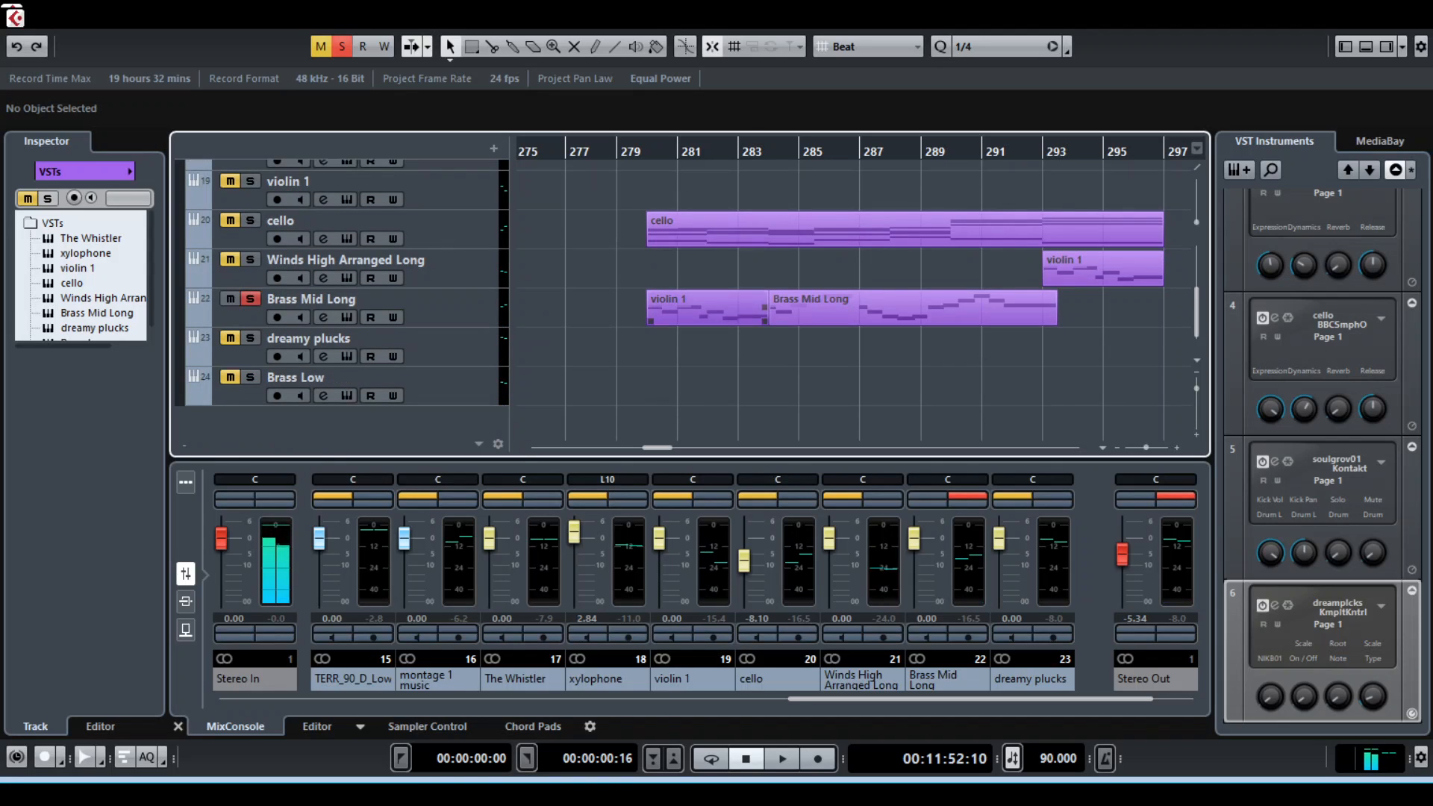
pyautogui.click(707, 308)
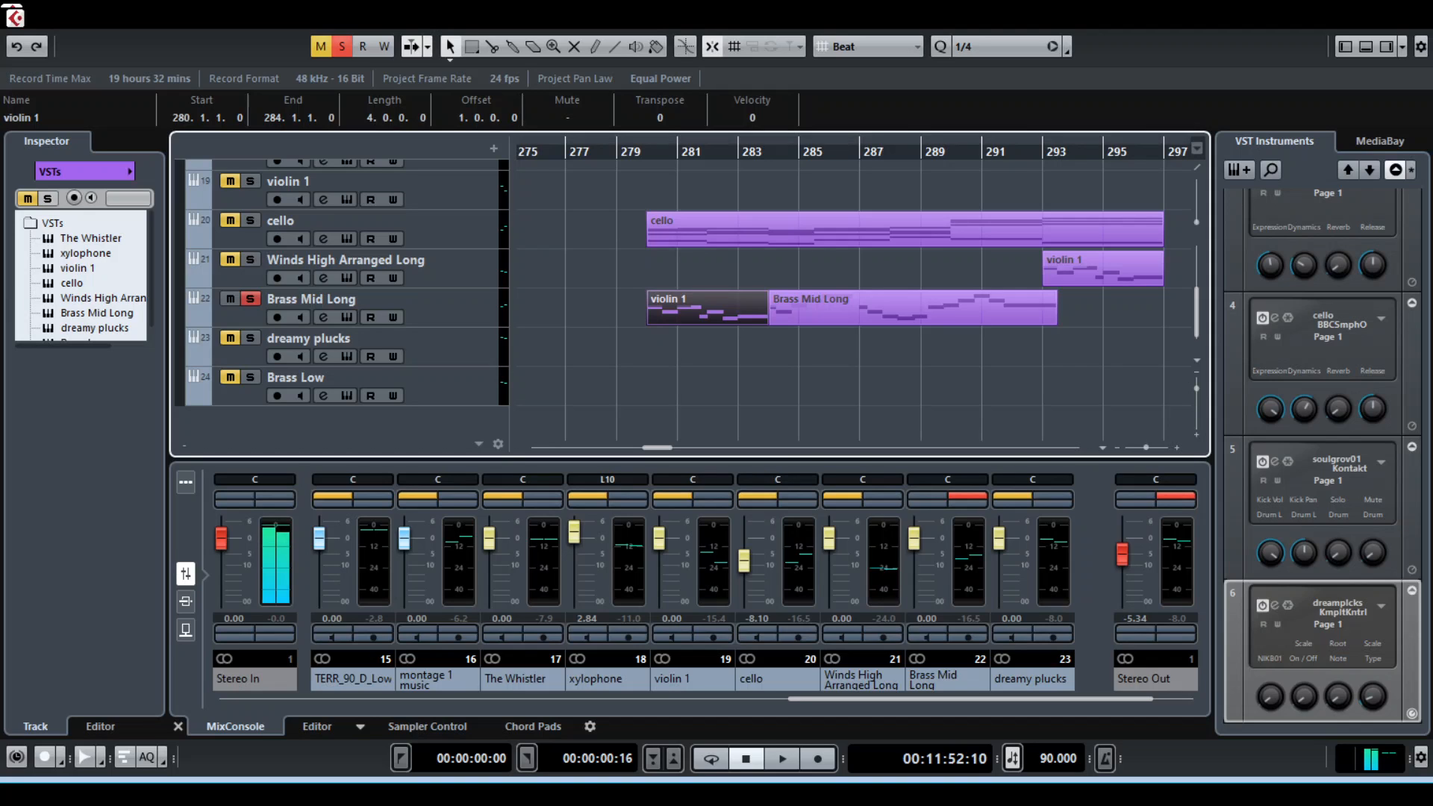
pyautogui.press('space')
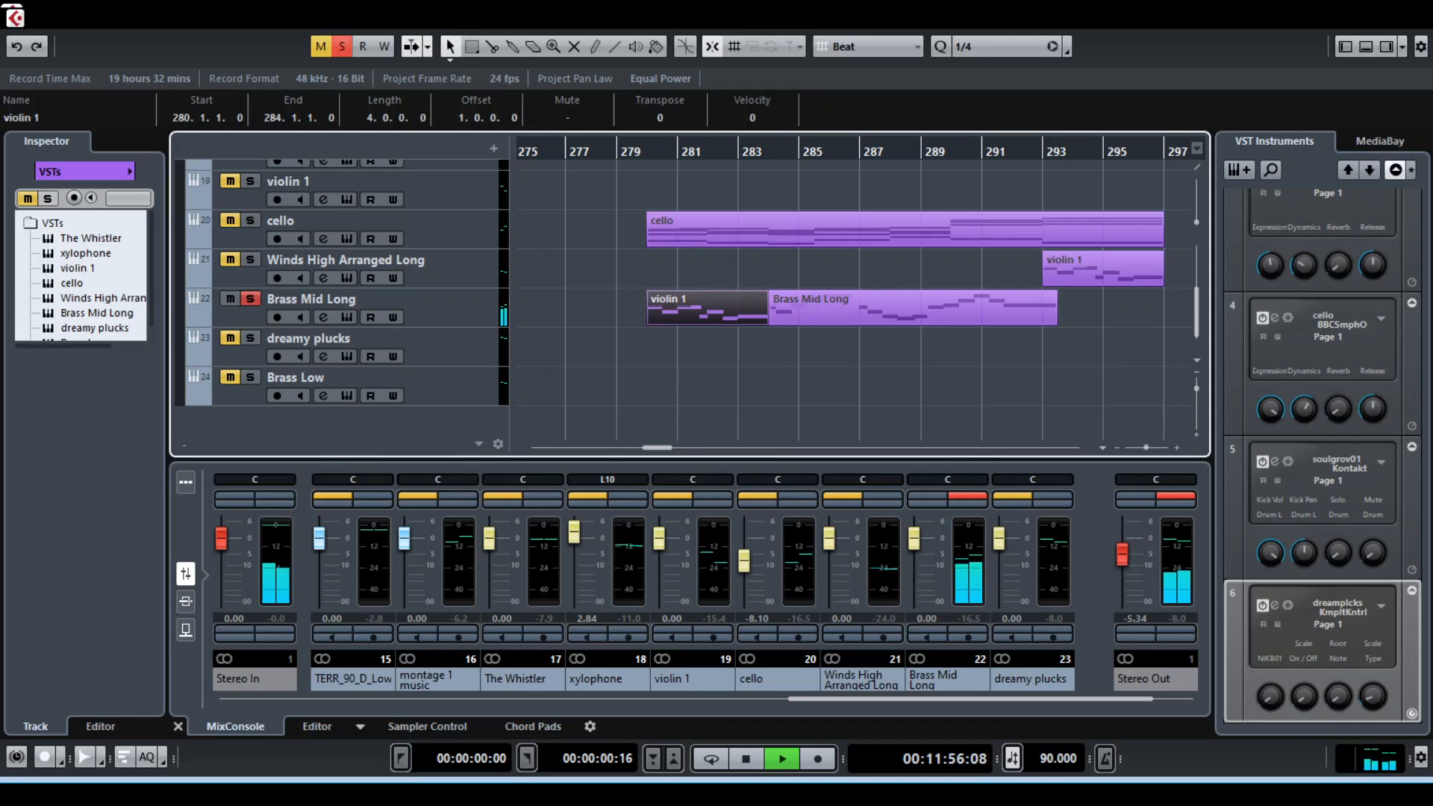
pyautogui.press('space')
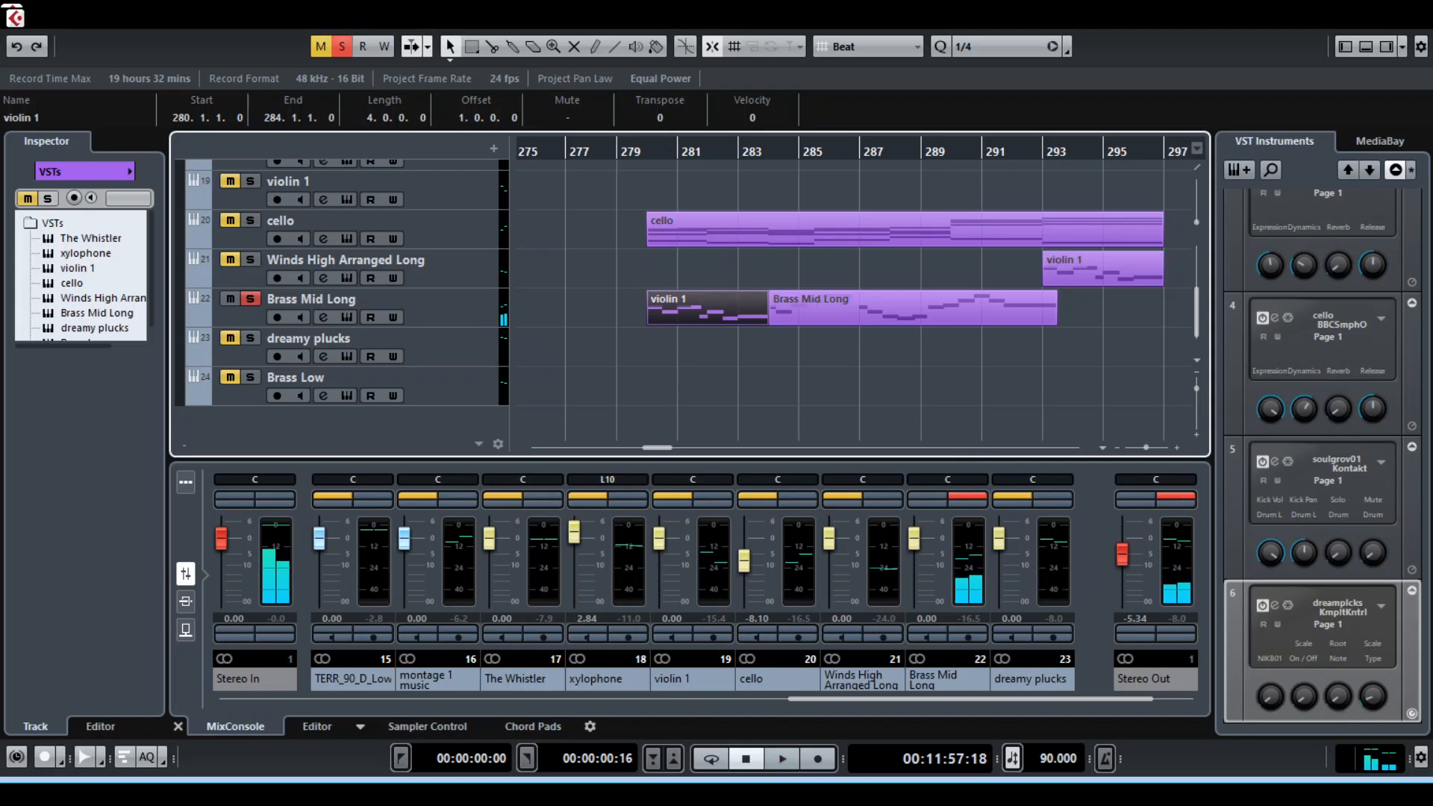
# Switch the solo from Brass Mid Long to Winds High Arranged Long and play its clip from about bar 293
pyautogui.click(933, 152)
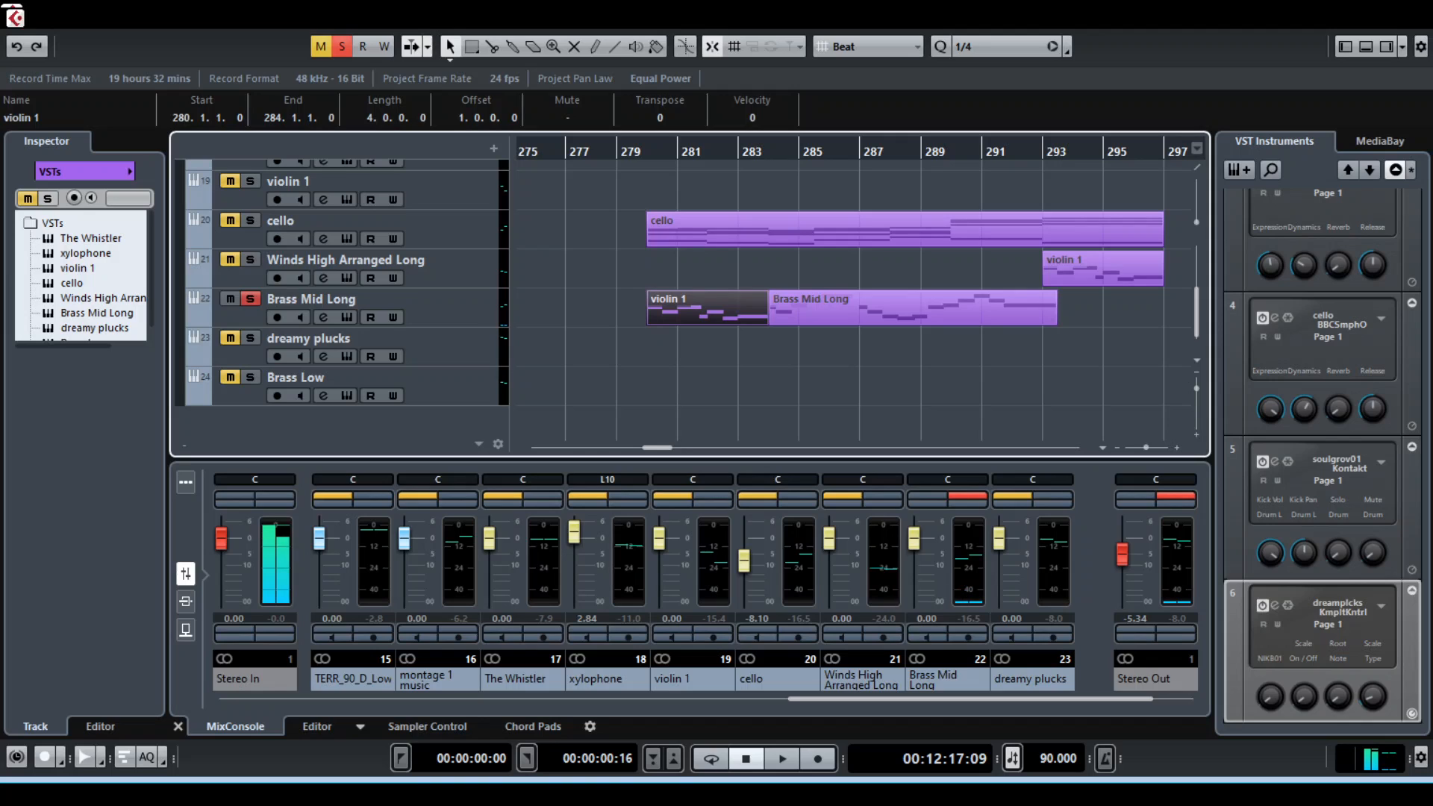
pyautogui.click(250, 260)
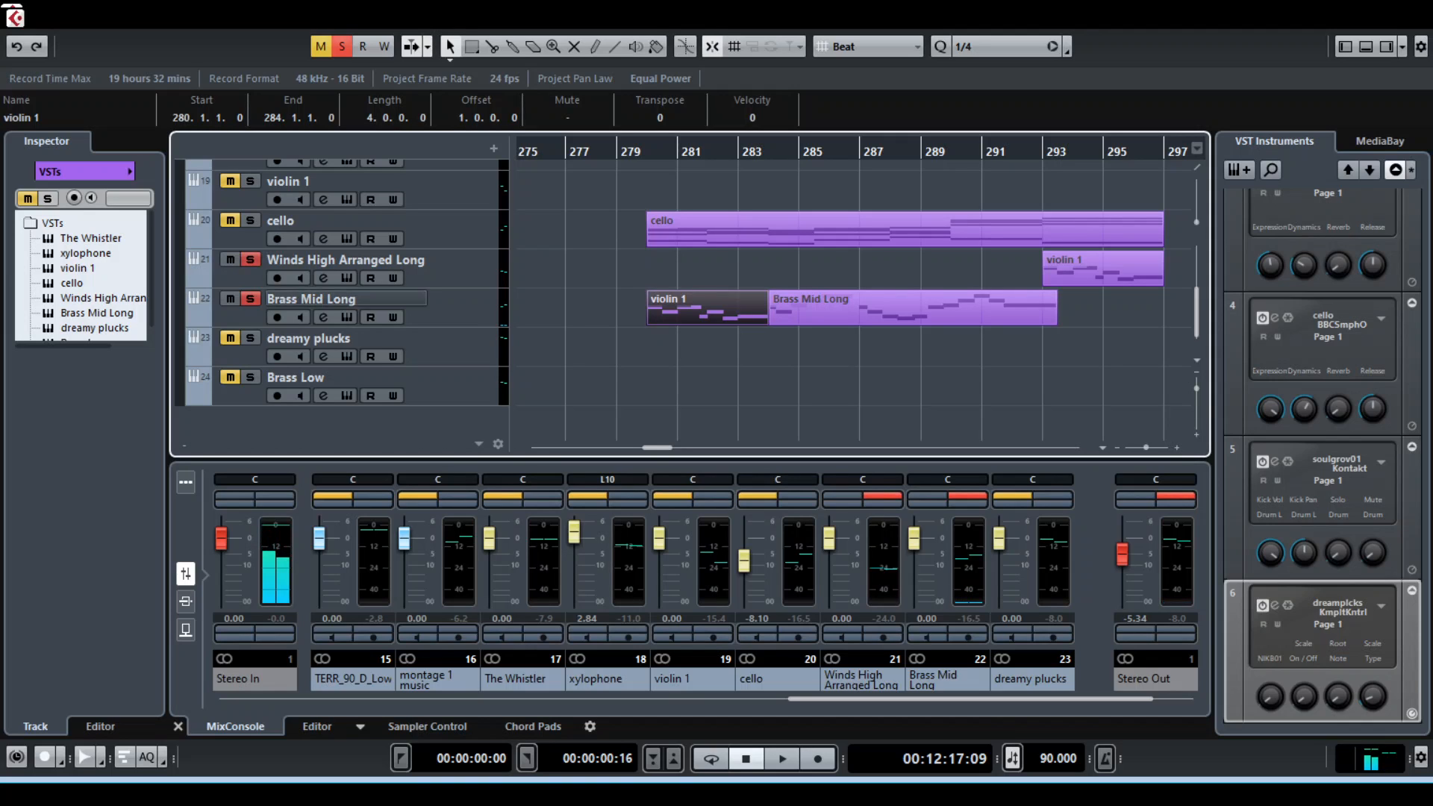
pyautogui.click(250, 299)
pyautogui.press('space')
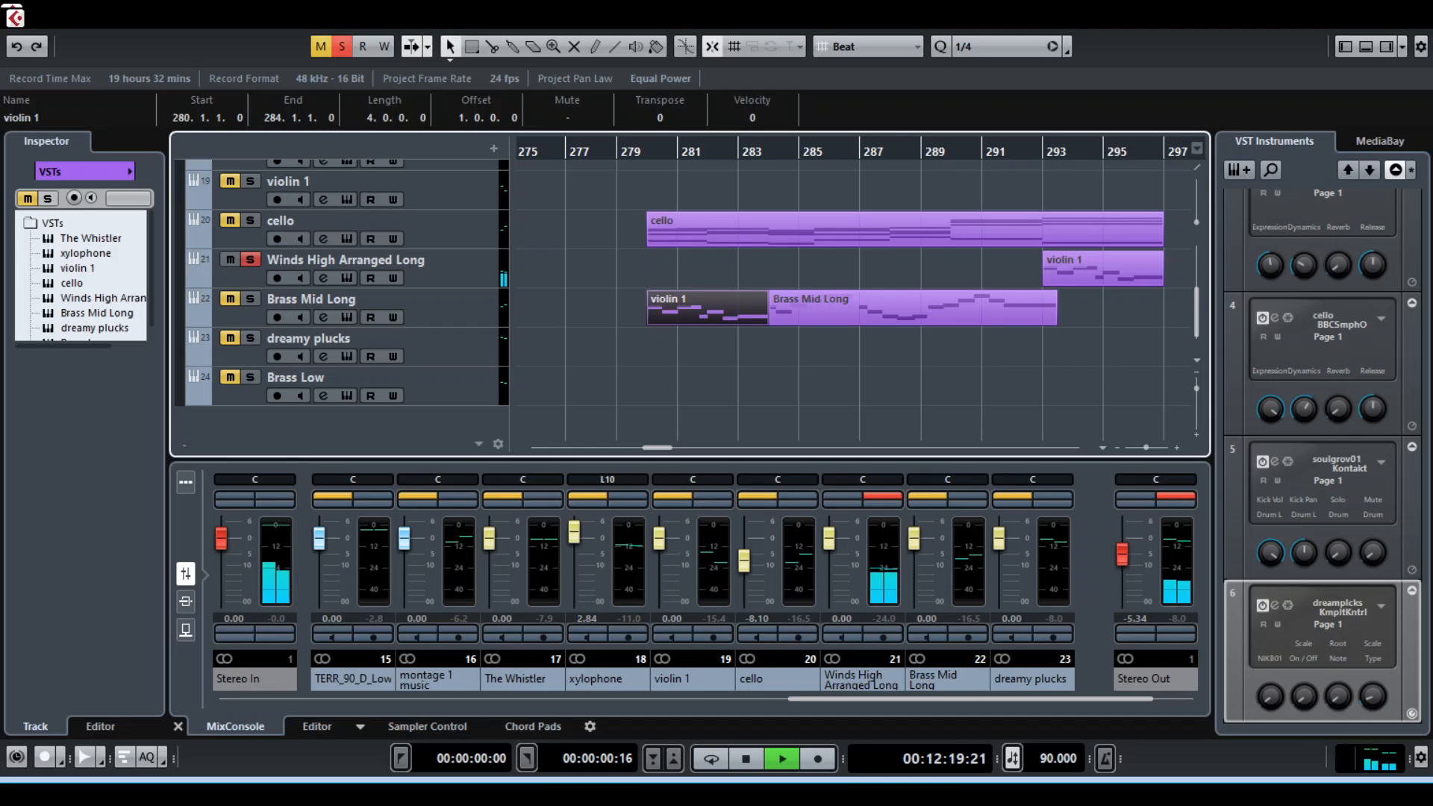
pyautogui.press('space')
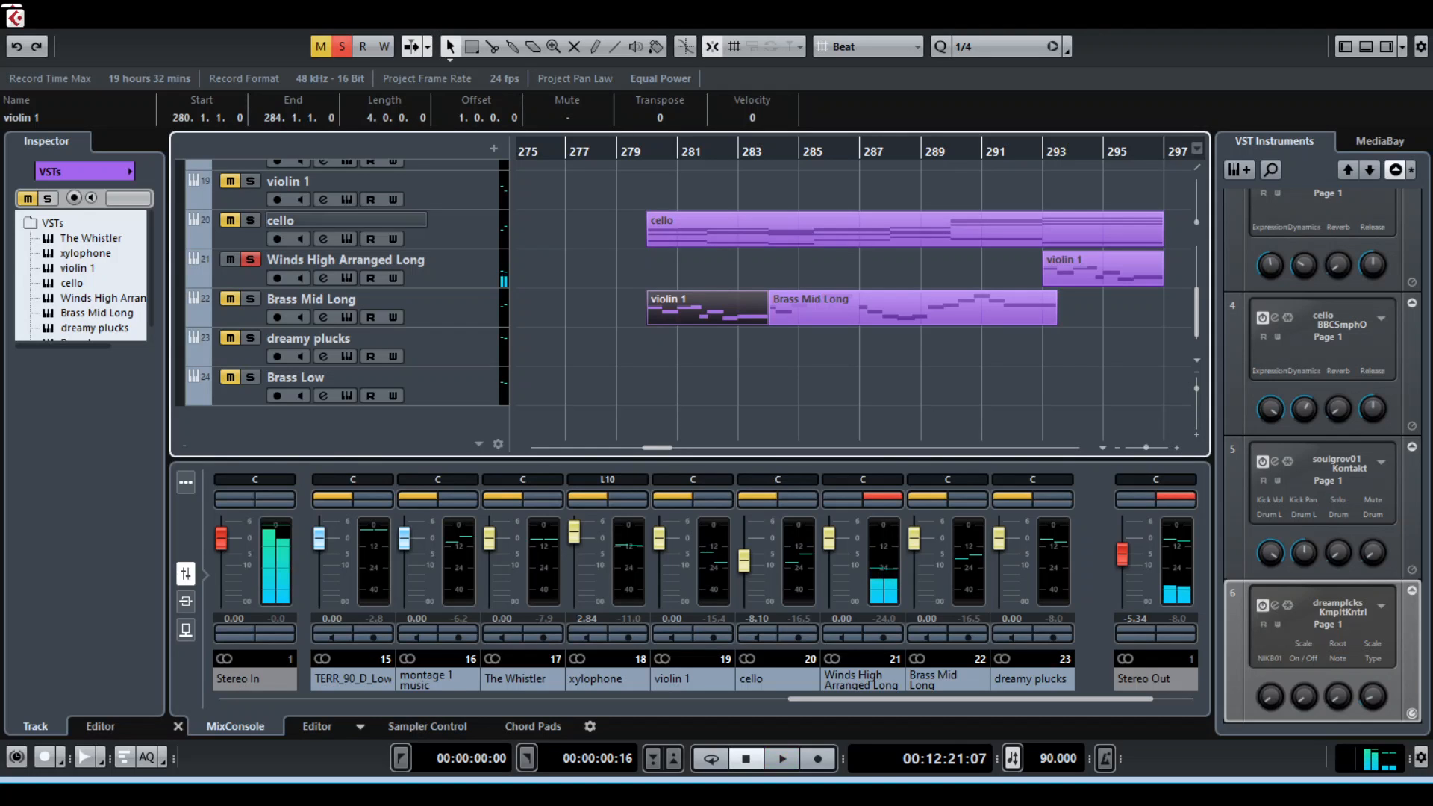
# Switch the solo to the cello track, place the playback position at bar 280, and open the cello clip's notes for viewing
pyautogui.click(250, 260)
pyautogui.click(251, 221)
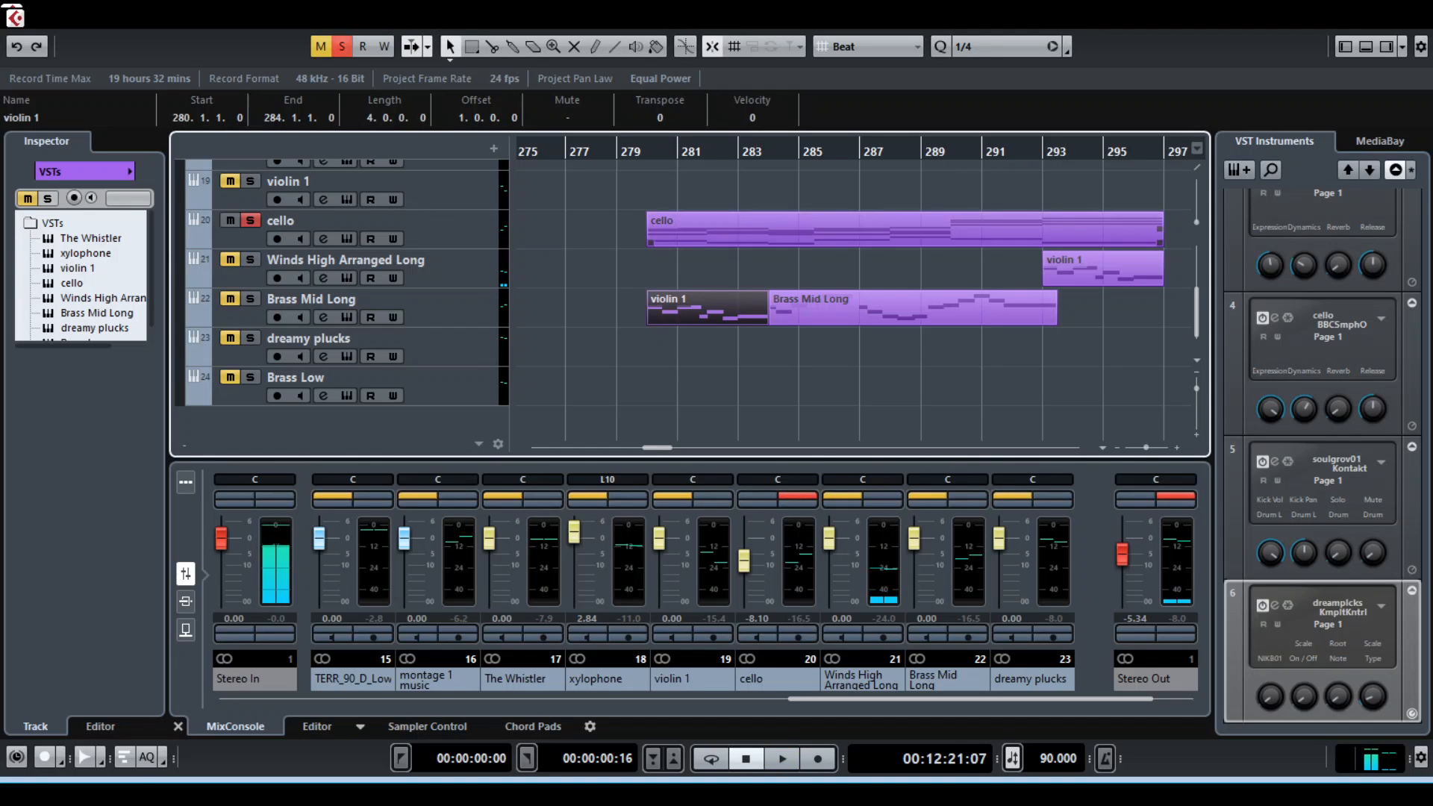
pyautogui.click(648, 151)
pyautogui.doubleClick(704, 230)
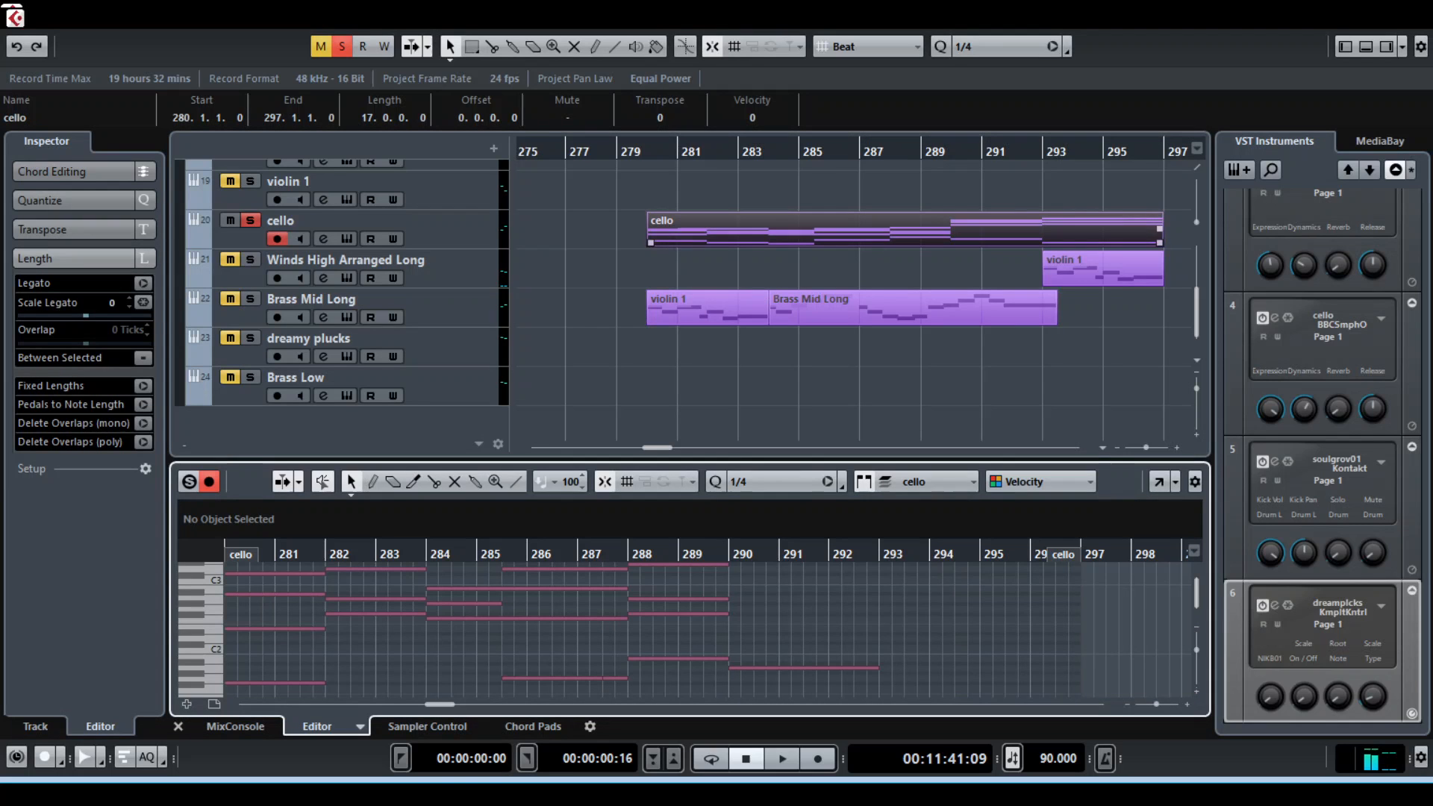
pyautogui.scroll(3, 702, 627)
pyautogui.scroll(-3, 631, 631)
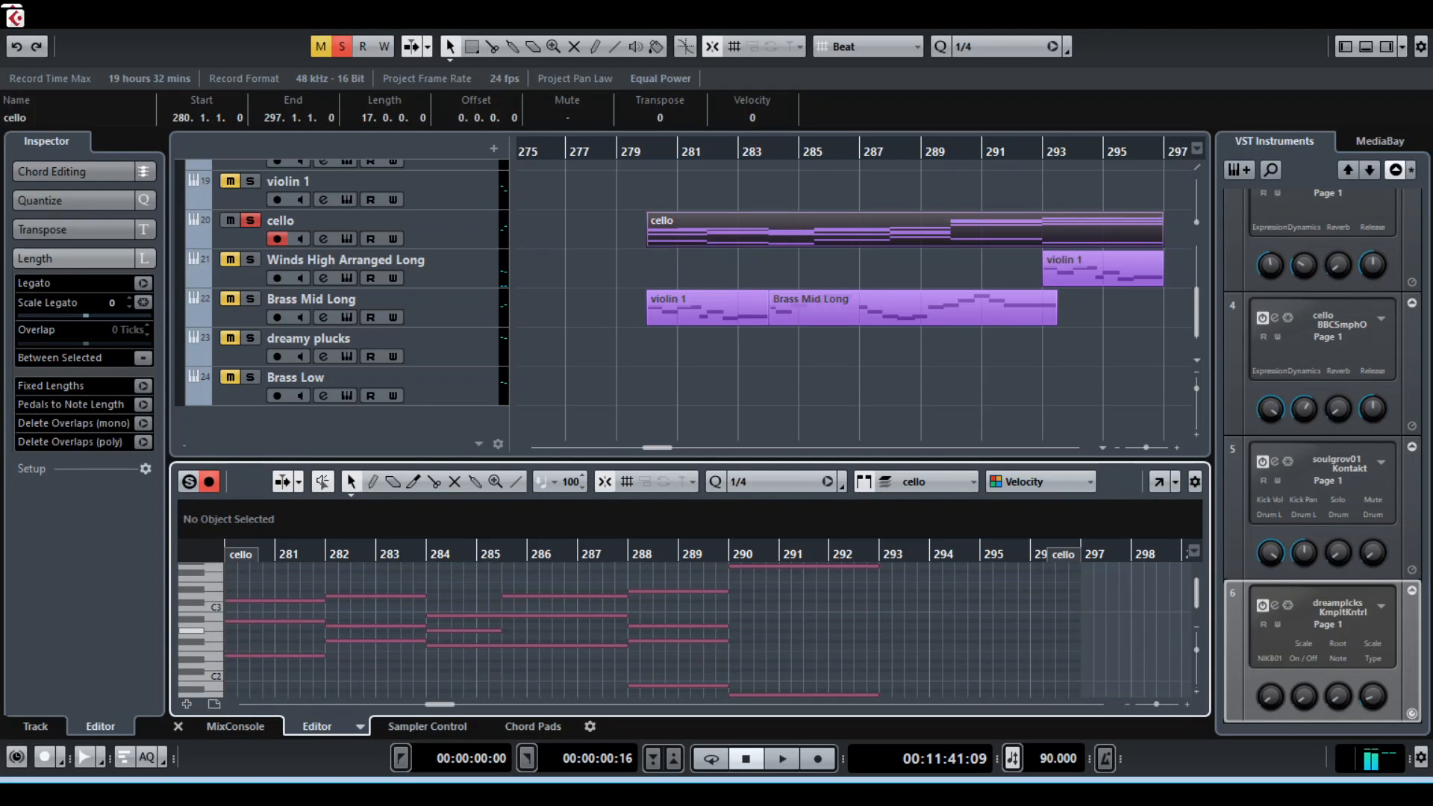
# Play back the soloed cello clip from bar 280 and stop after a few seconds
pyautogui.press('space')
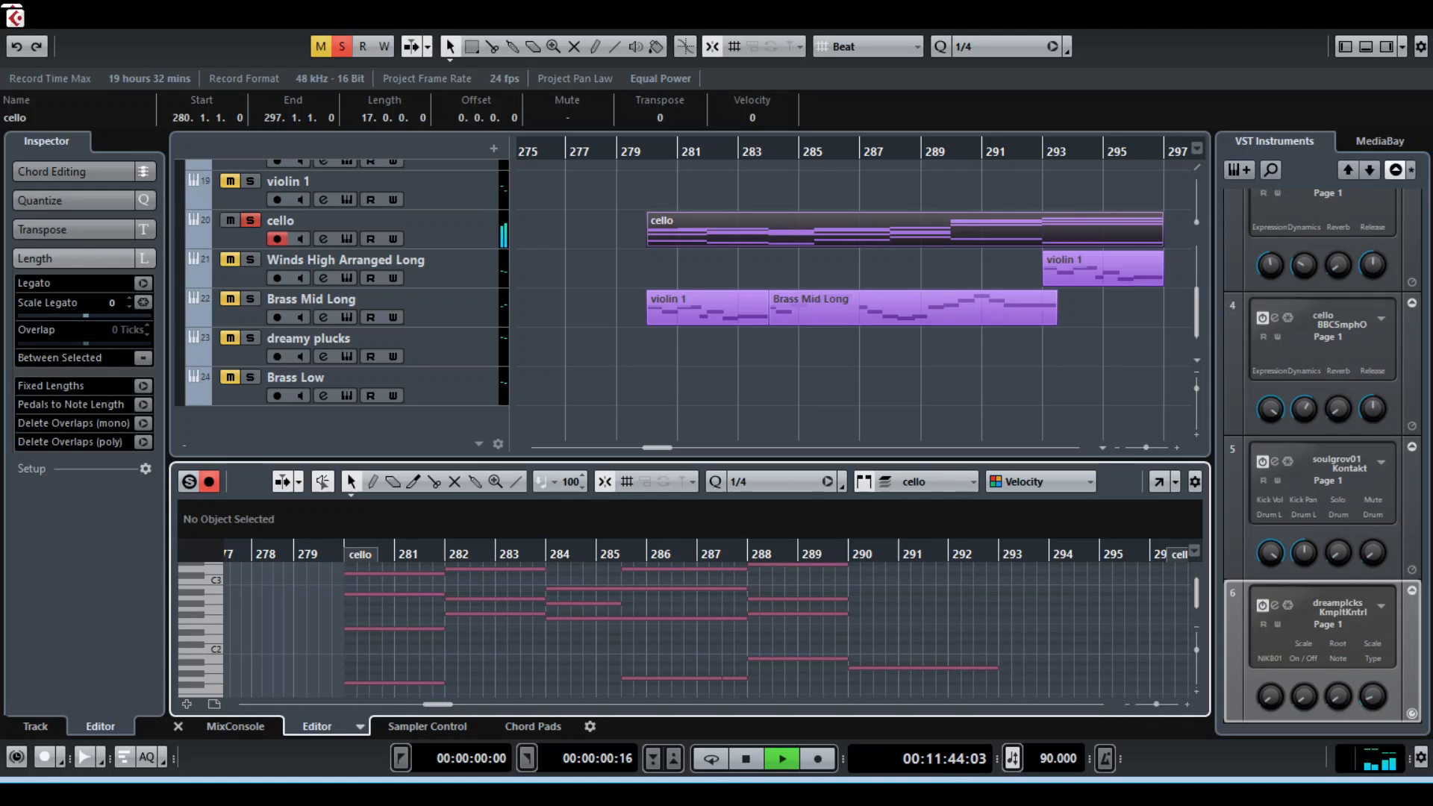
pyautogui.scroll(1, 851, 299)
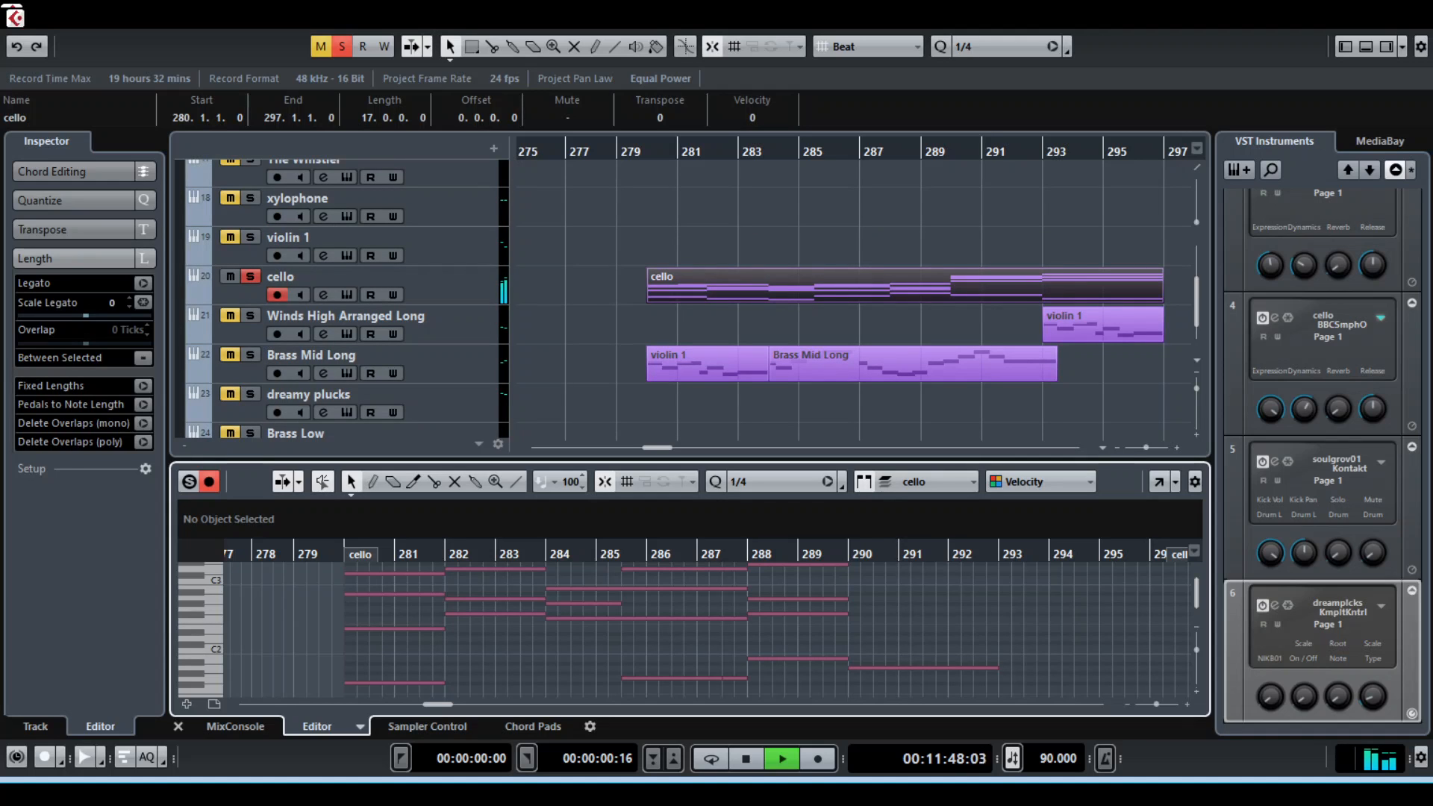
pyautogui.press('space')
# View the chord pads, including the D pad, and switch the lower zone to the MixConsole
pyautogui.click(533, 727)
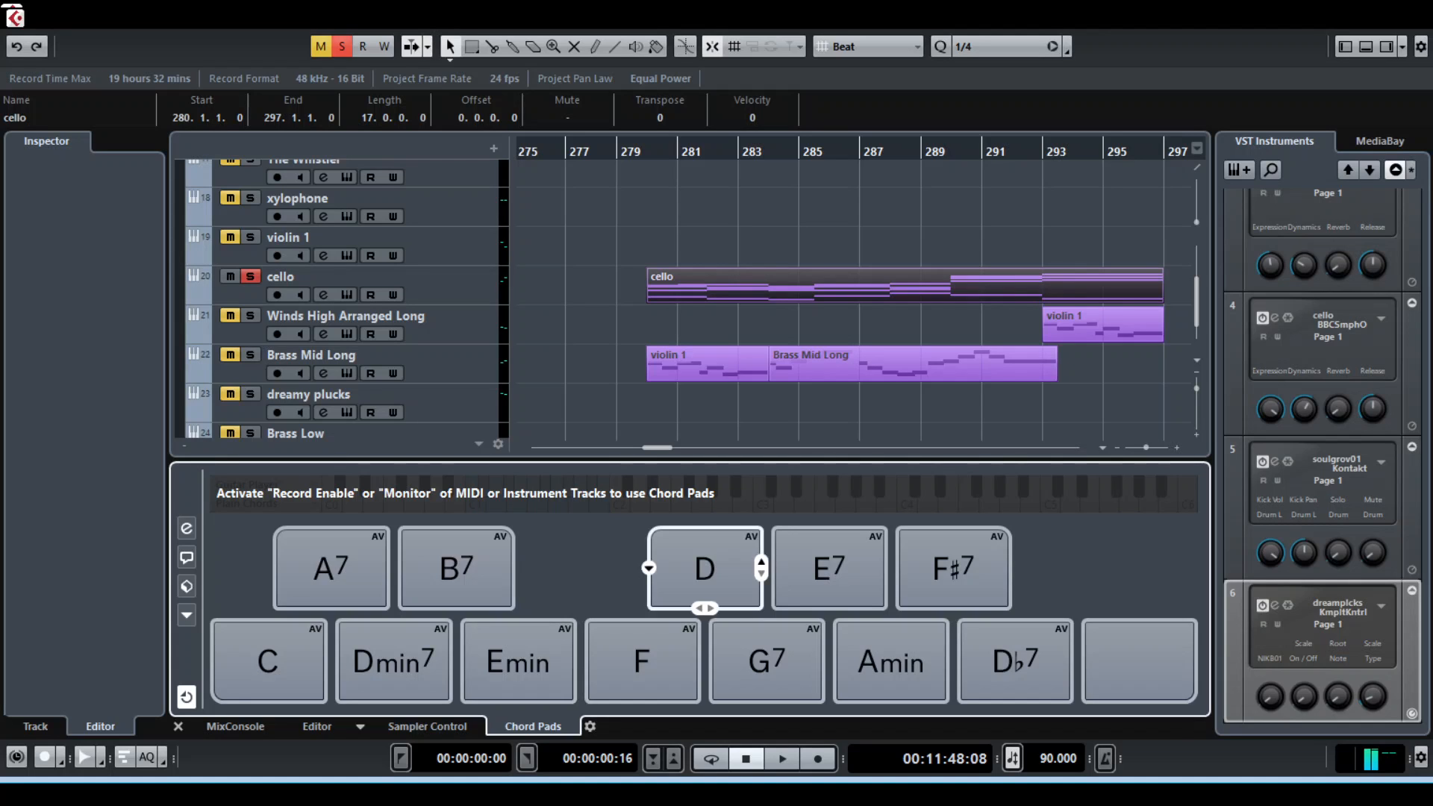
pyautogui.click(705, 569)
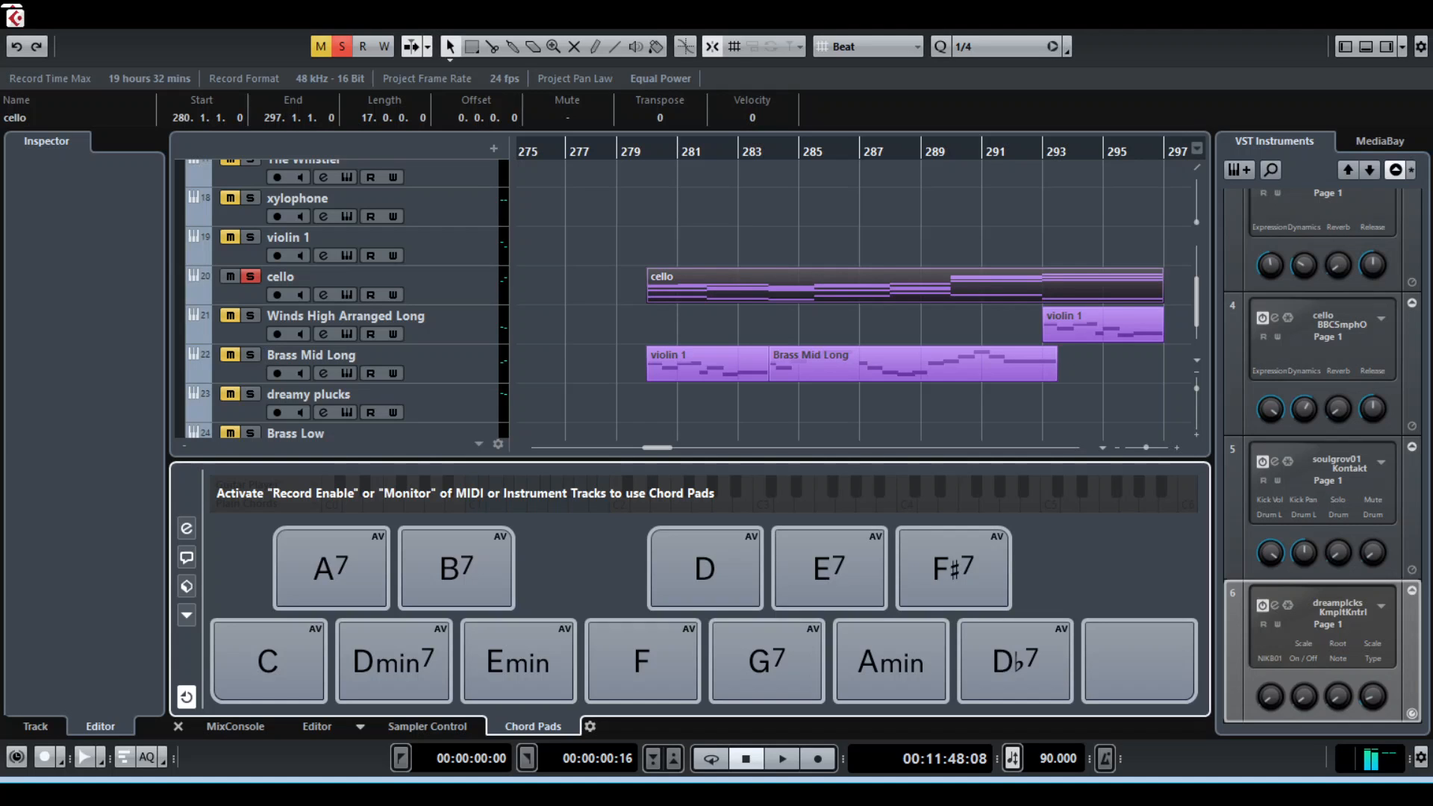
pyautogui.click(235, 726)
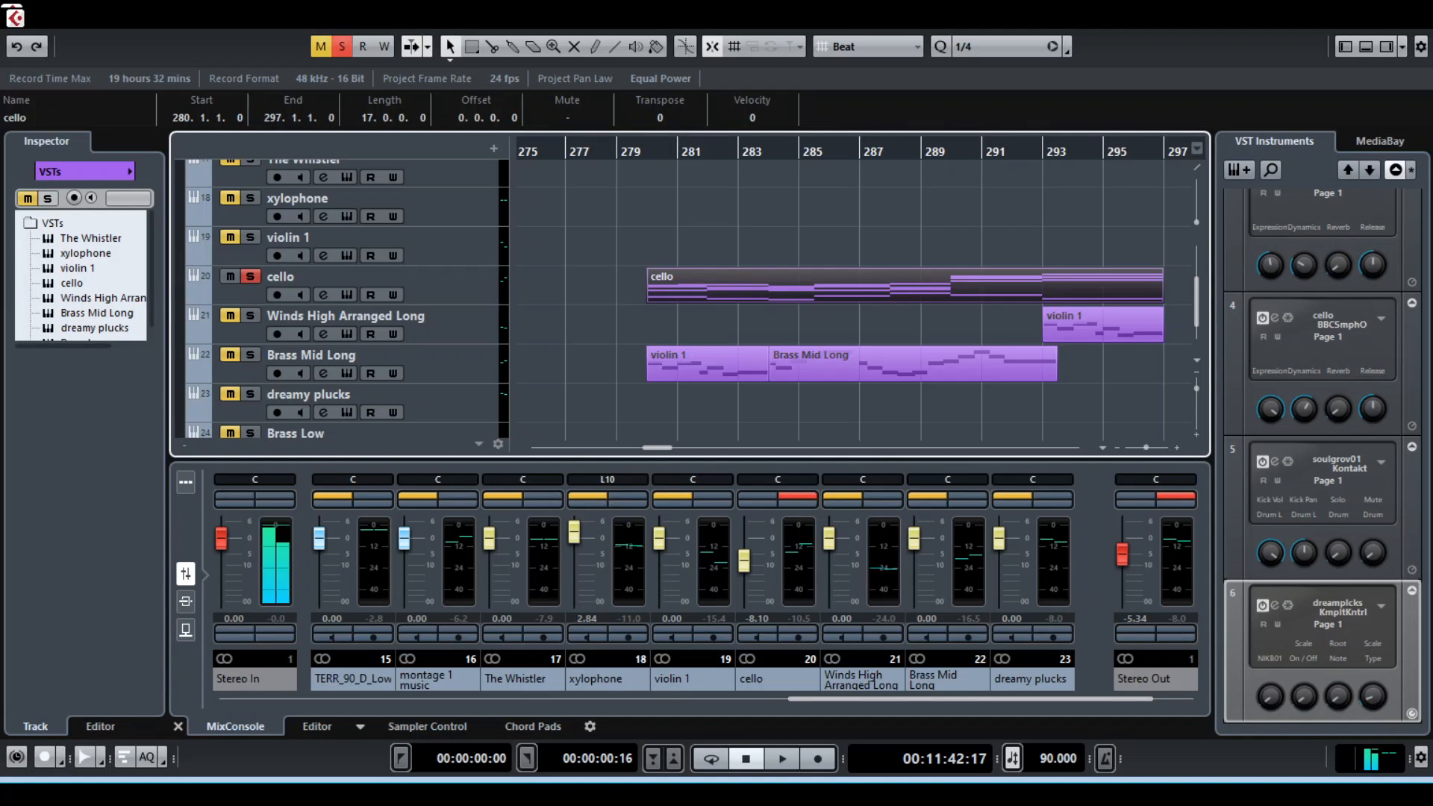
# Select the cello clip and set the playback position at its start, bar 280
pyautogui.click(708, 364)
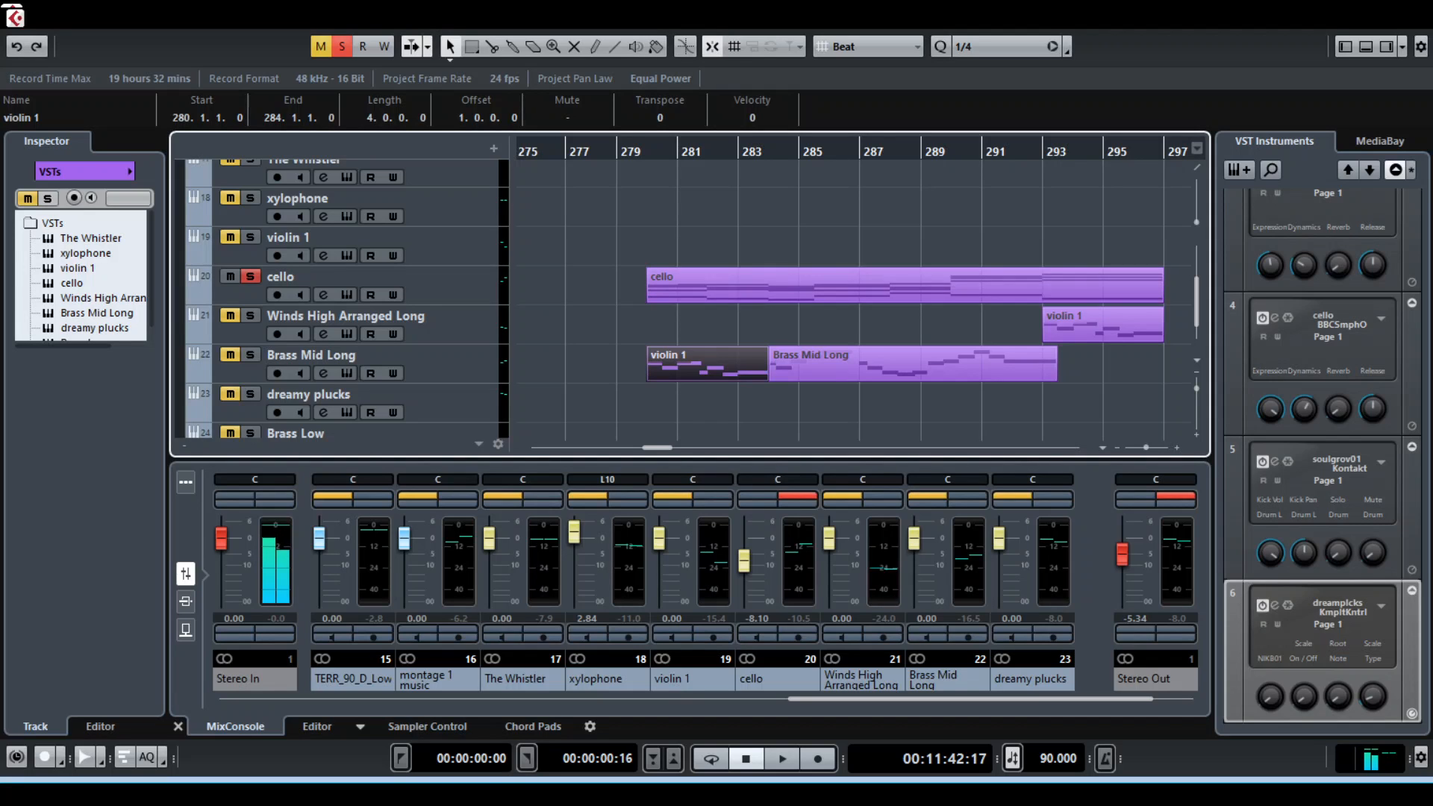
pyautogui.click(709, 286)
pyautogui.moveTo(637, 151); pyautogui.dragTo(647, 152)
# Turn off the cello solo, select the Brass Mid Long track, and play all tracks together from about bar 290
pyautogui.press('s')
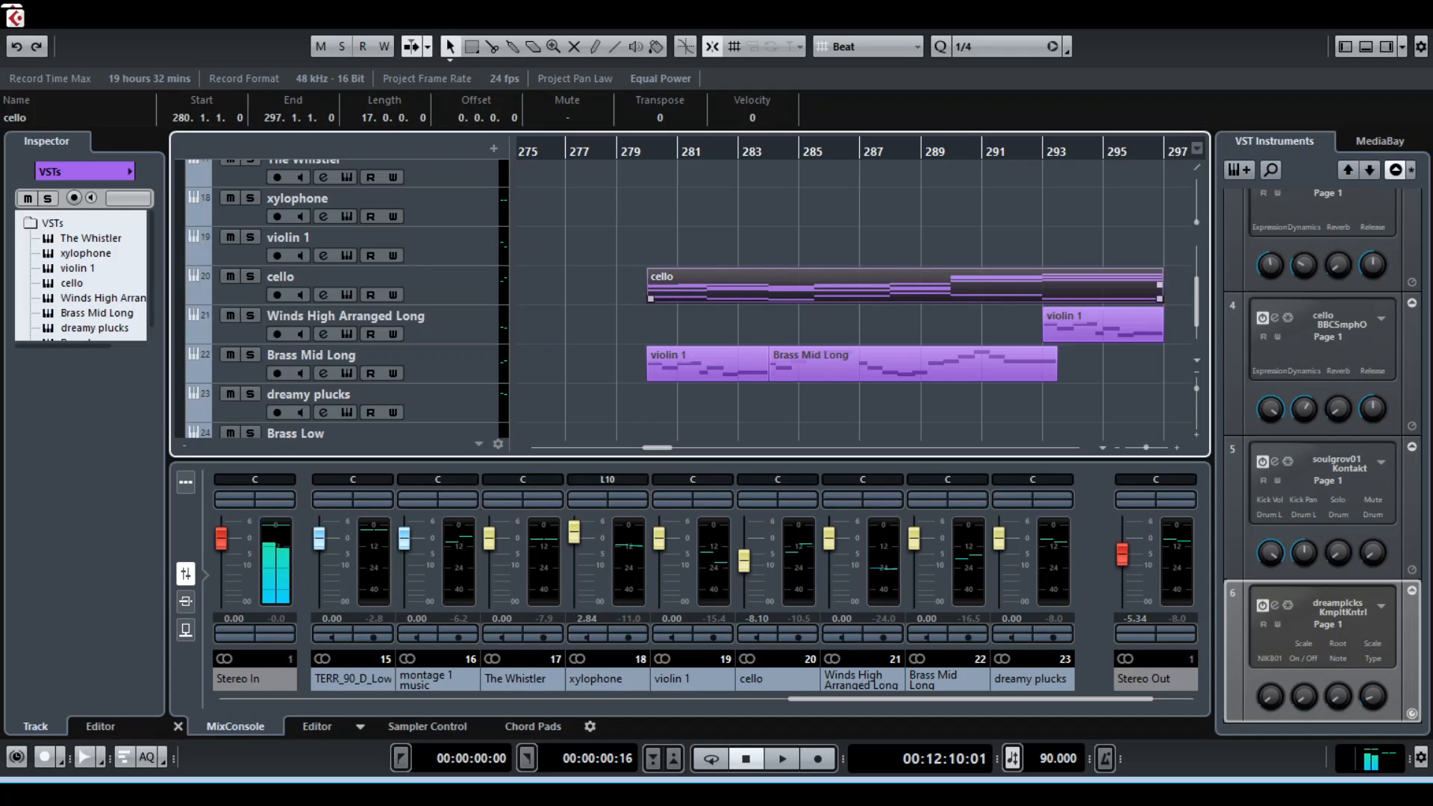
pyautogui.click(345, 316)
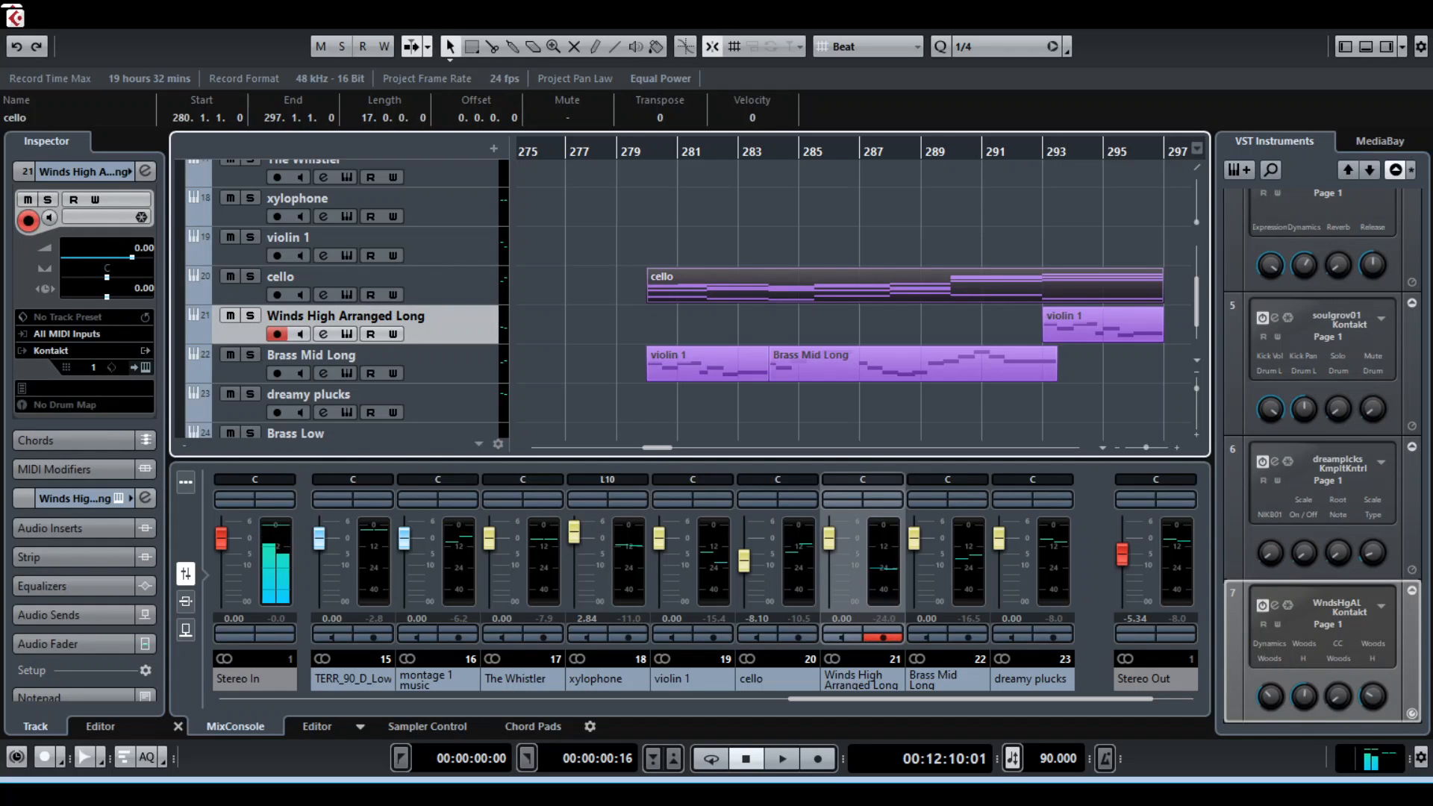
pyautogui.click(418, 356)
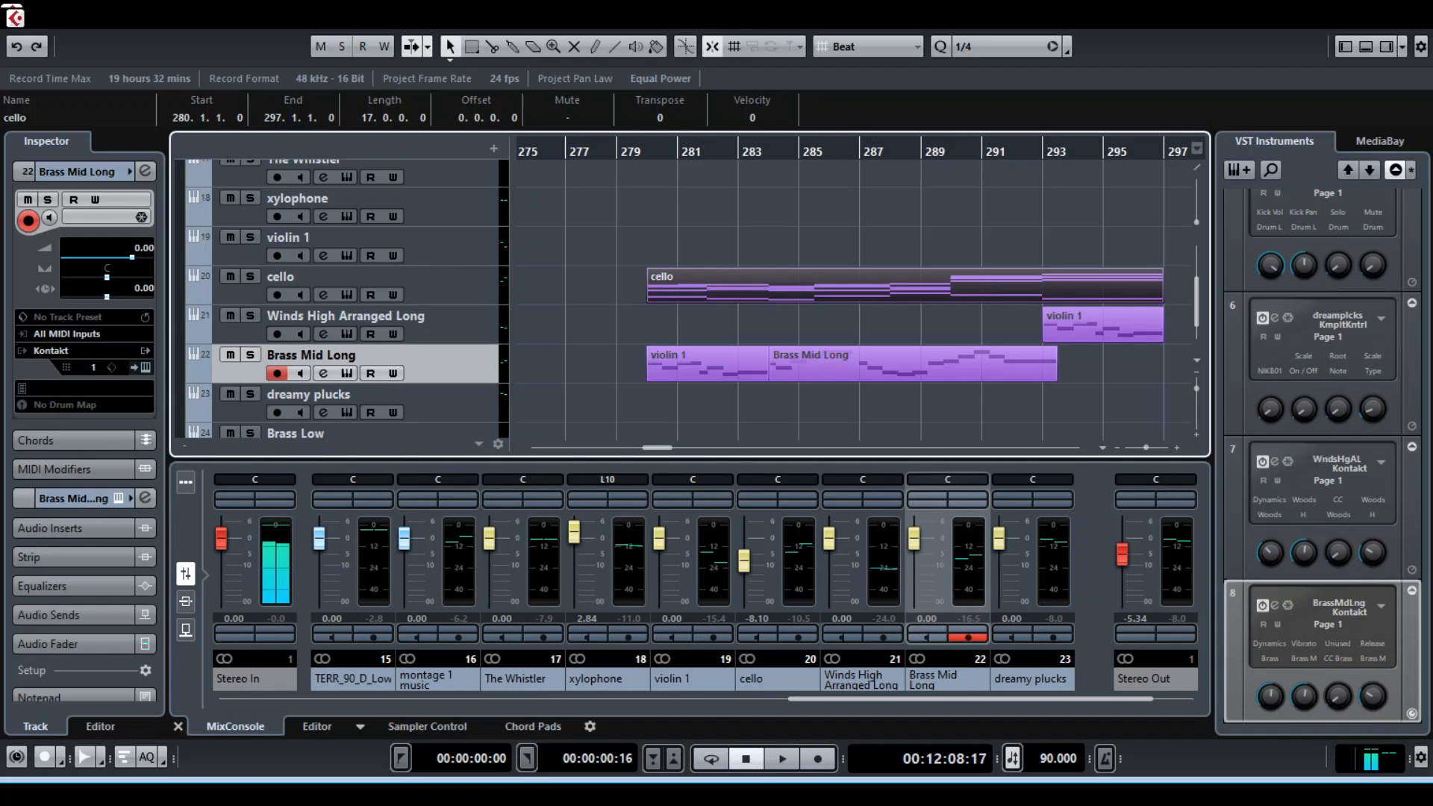
pyautogui.press('space')
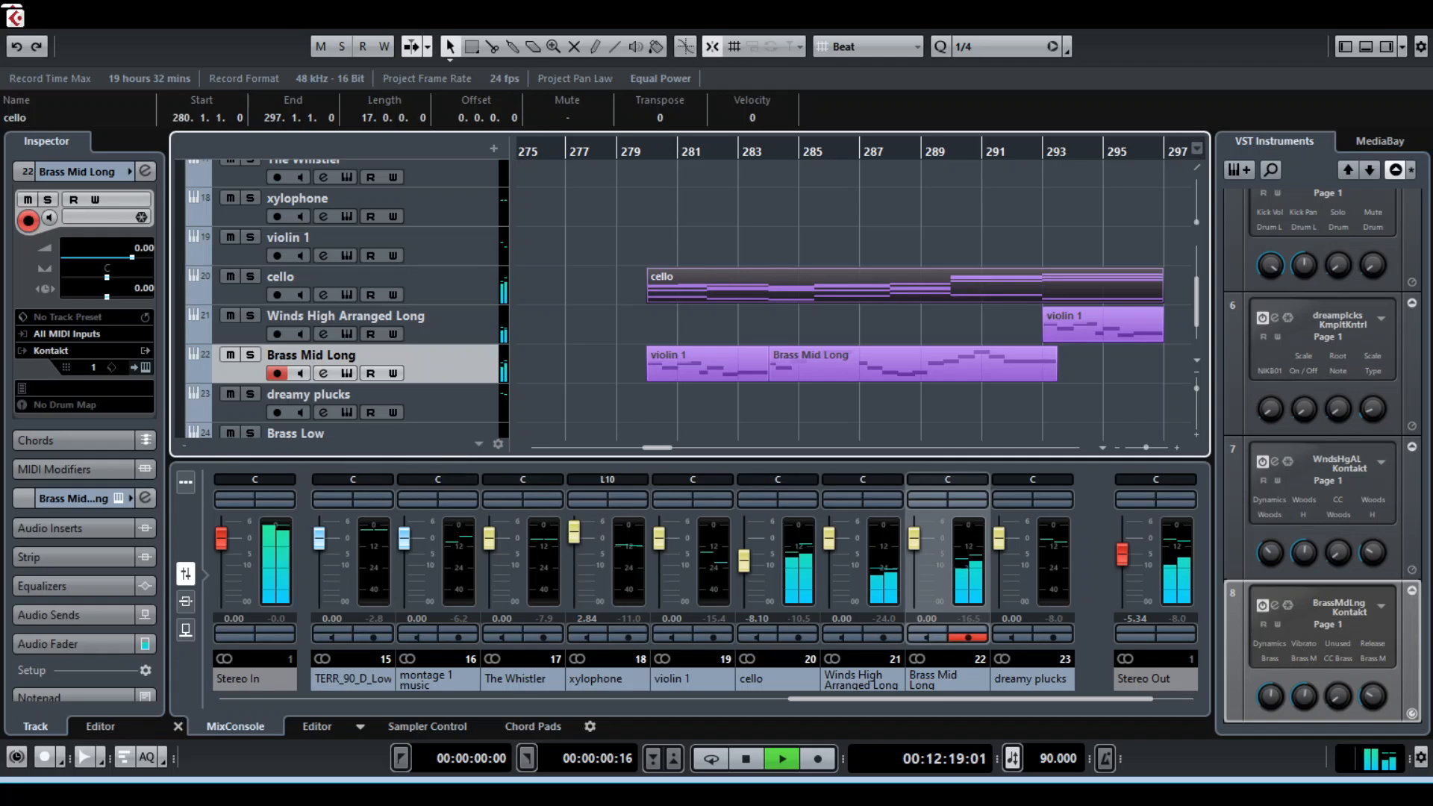
pyautogui.press('space')
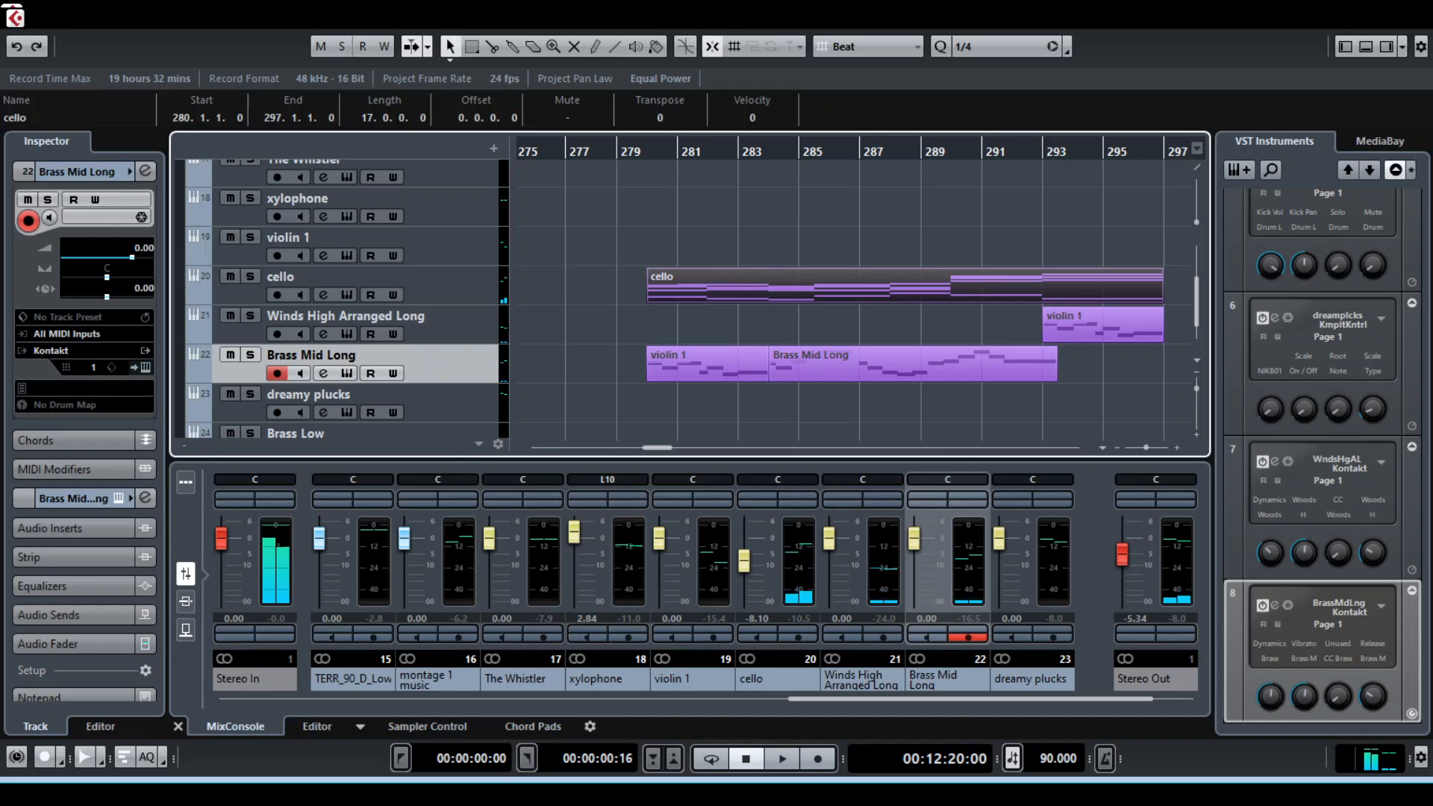
# Open the Brass Mid Long clip's notes, select its long final G3 note, and play that passage from about bar 292
pyautogui.click(772, 152)
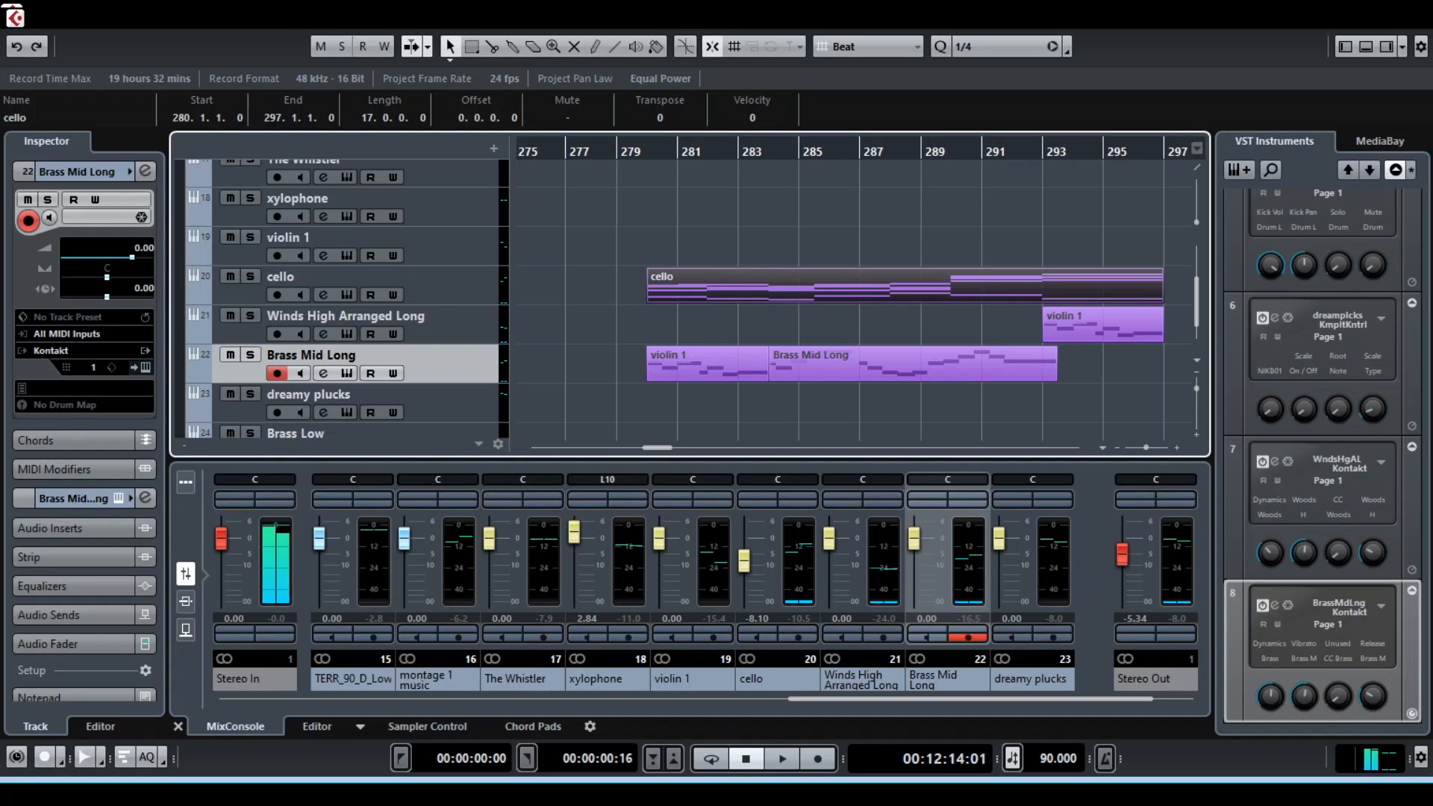
pyautogui.doubleClick(912, 364)
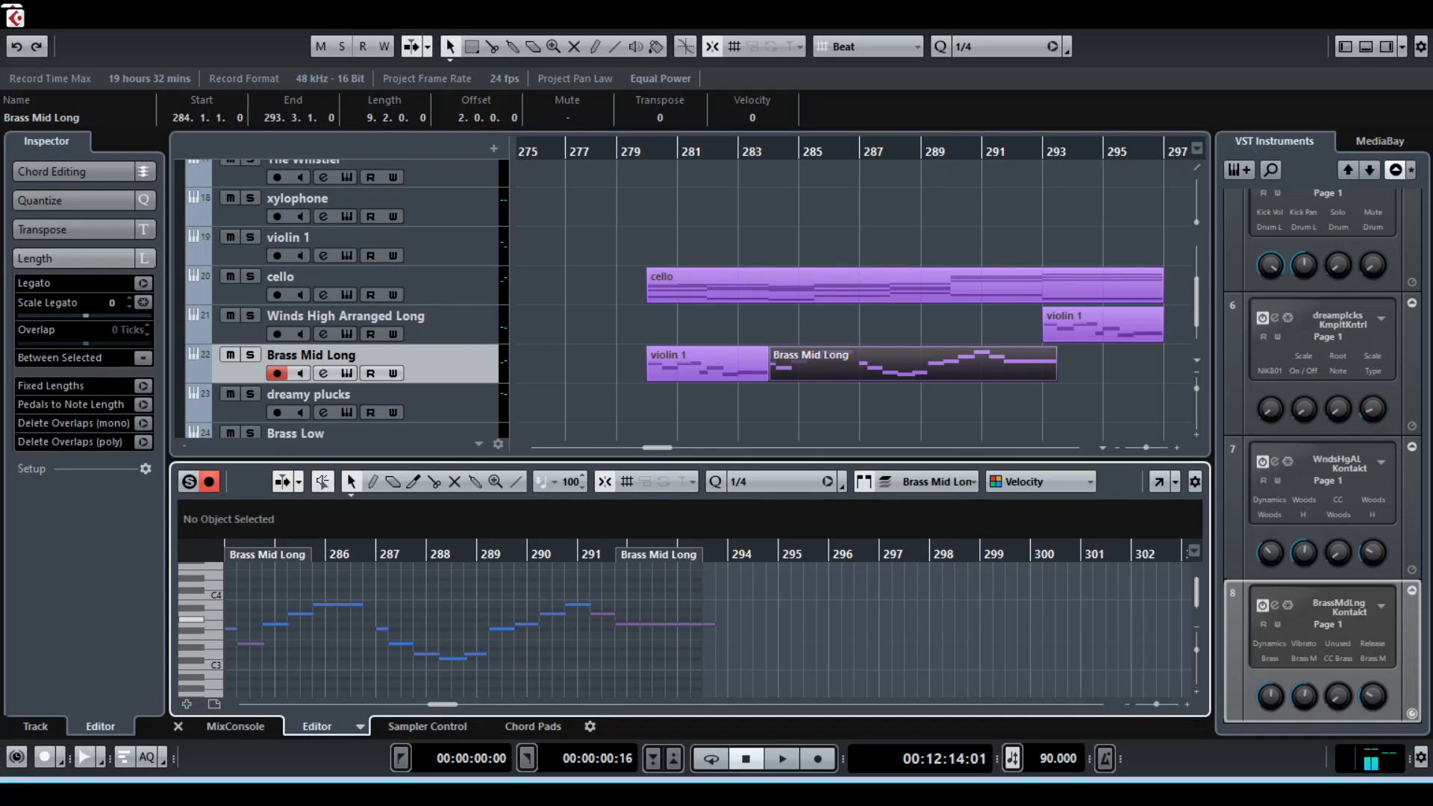
pyautogui.click(666, 624)
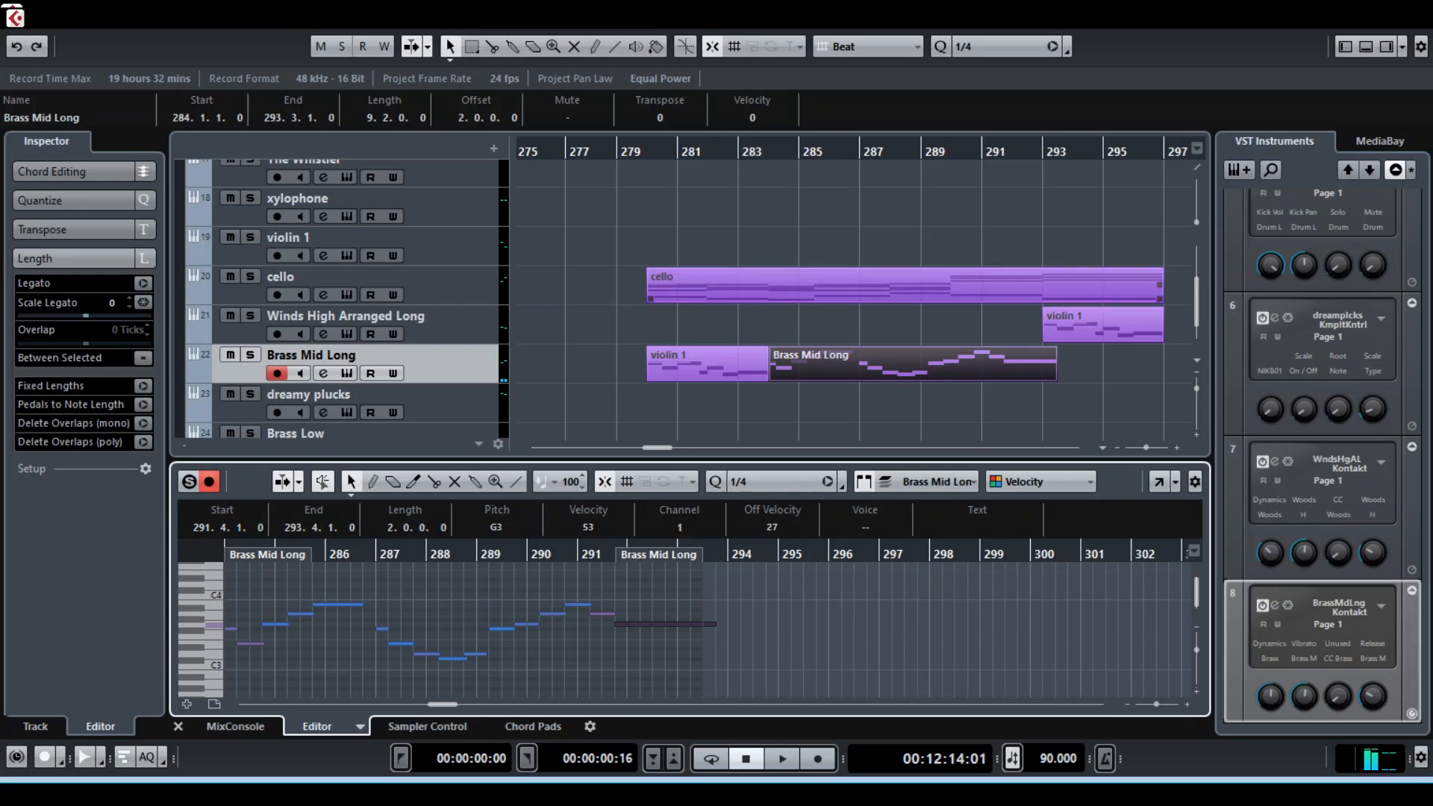
pyautogui.press('space')
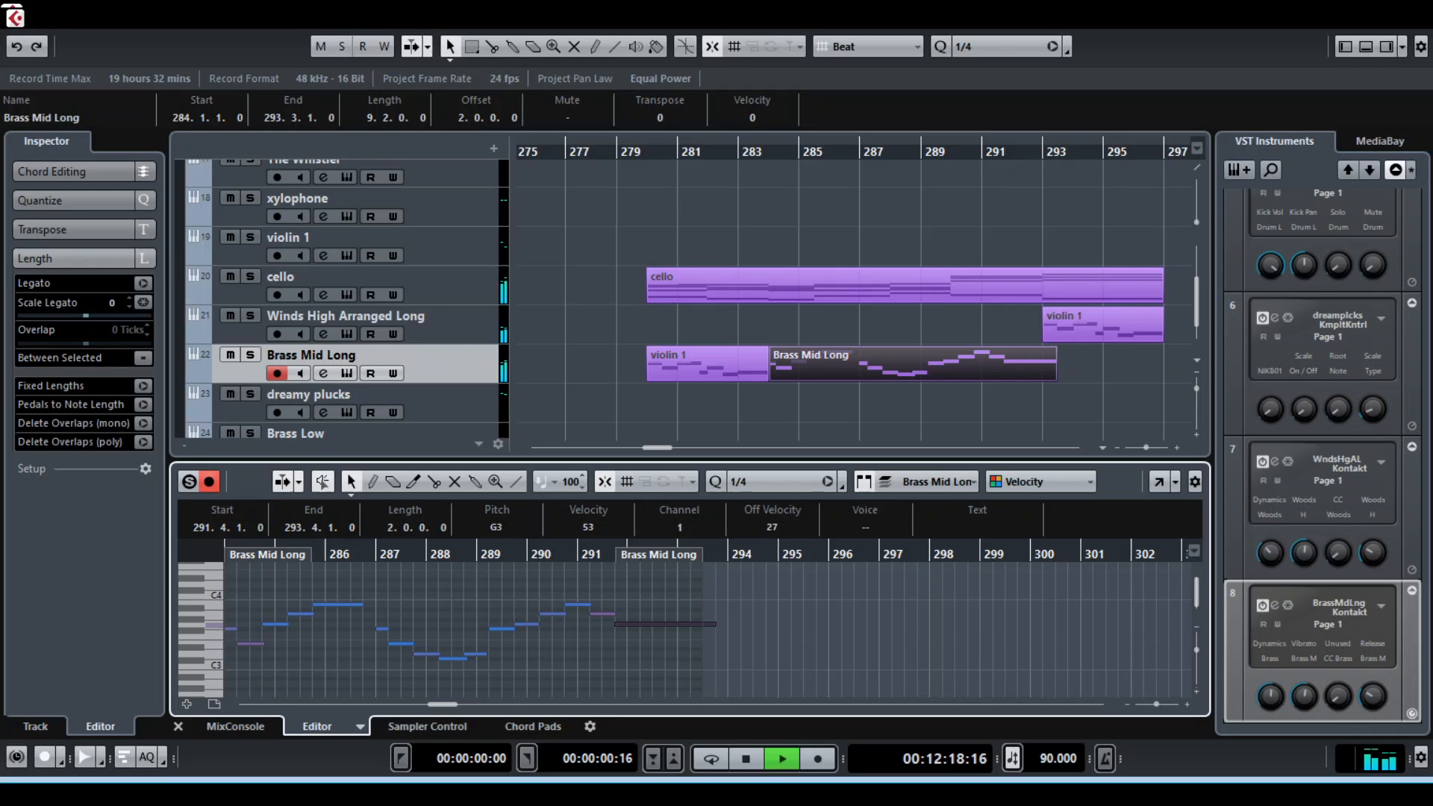
pyautogui.press('space')
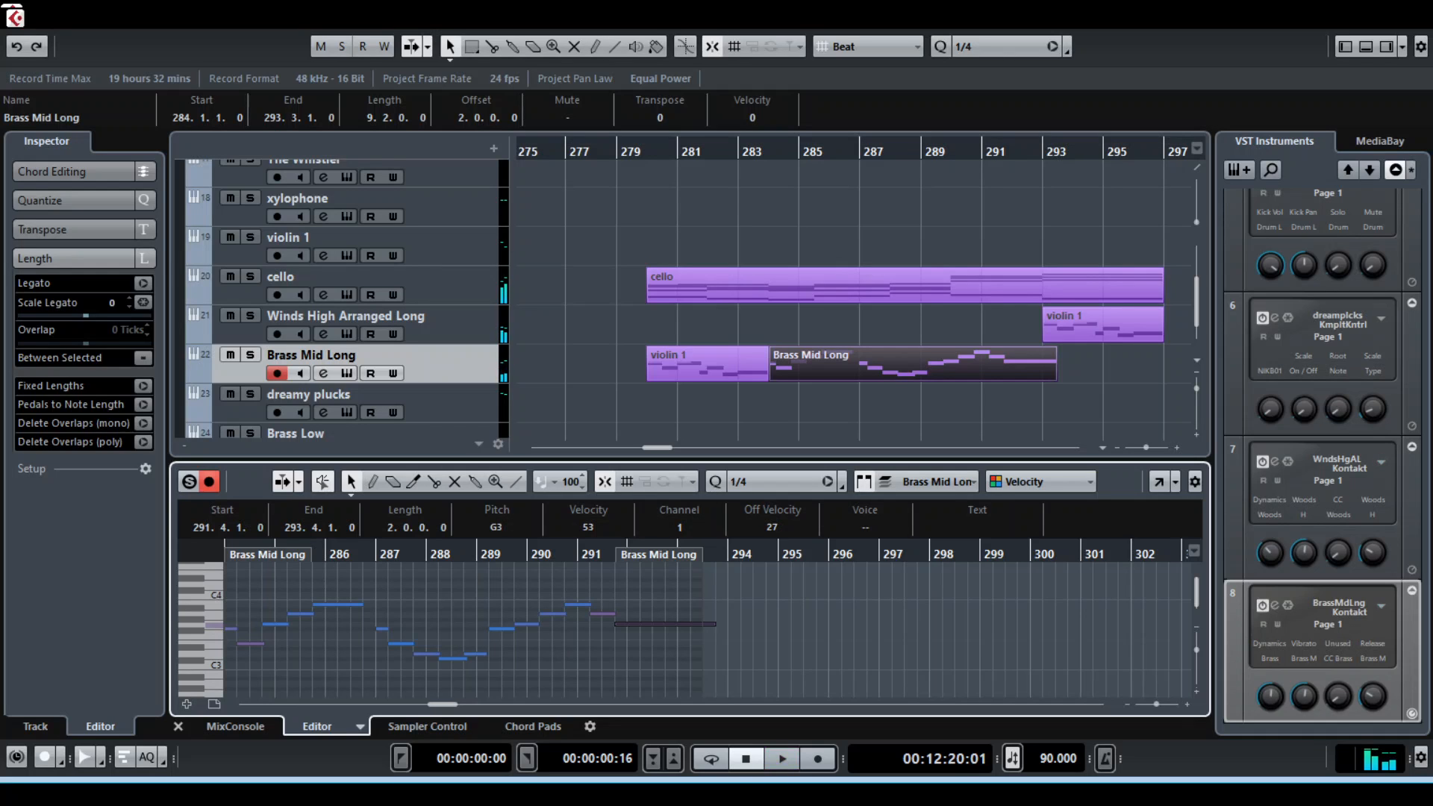
# Clear the clip selection and set the locator range from bar 293 to bar 297, around the winds clip
pyautogui.click(888, 407)
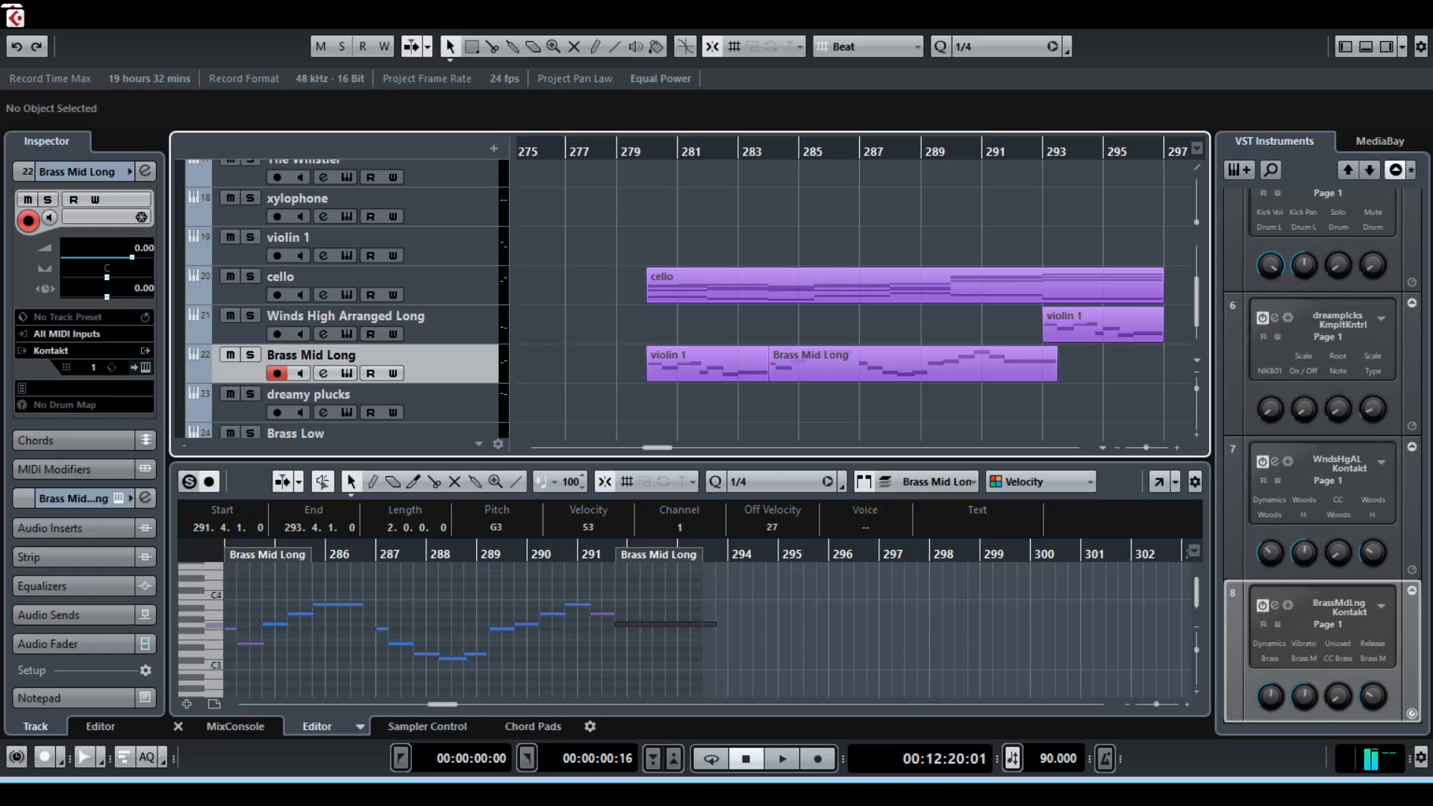
pyautogui.click(647, 153)
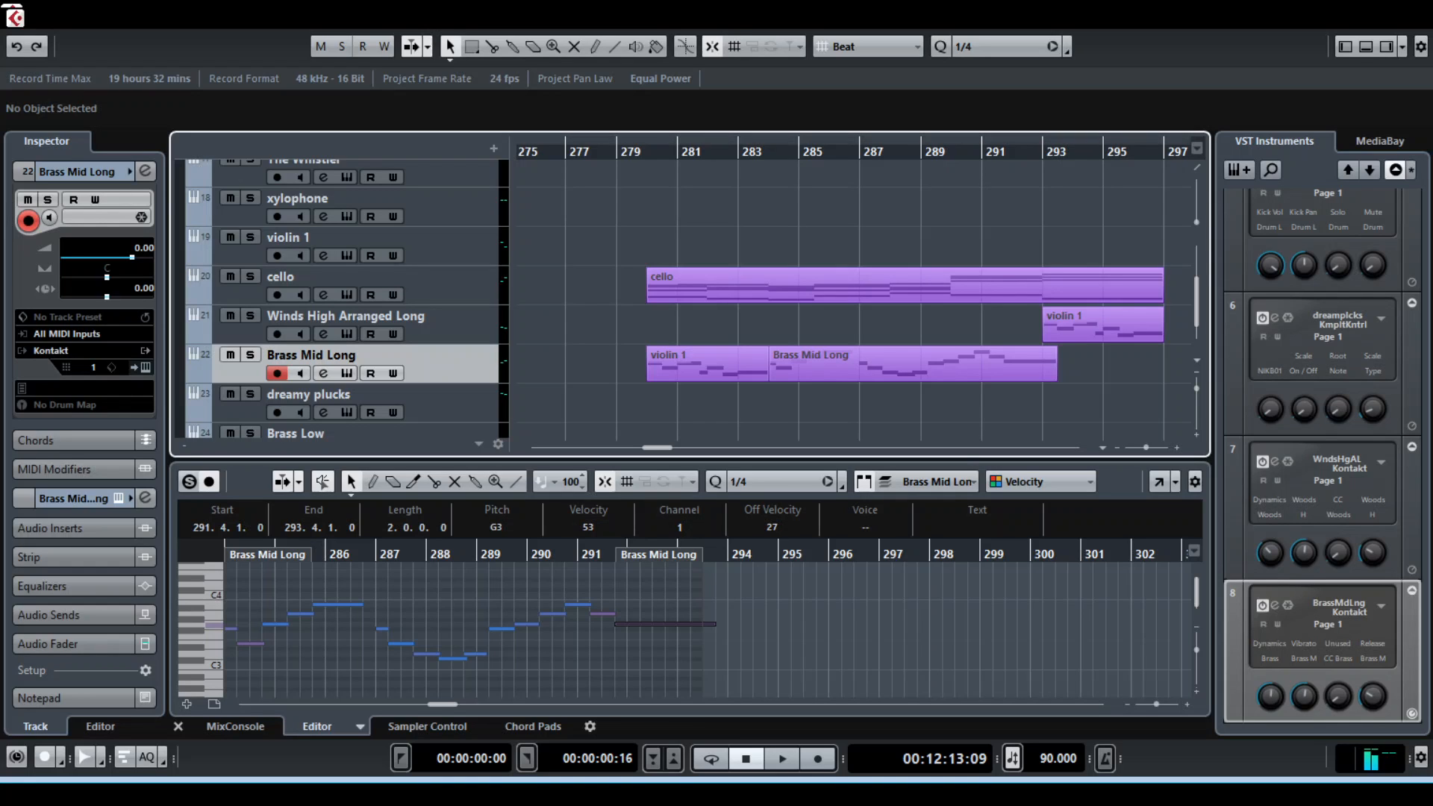
pyautogui.moveTo(1043, 142); pyautogui.dragTo(1164, 142)
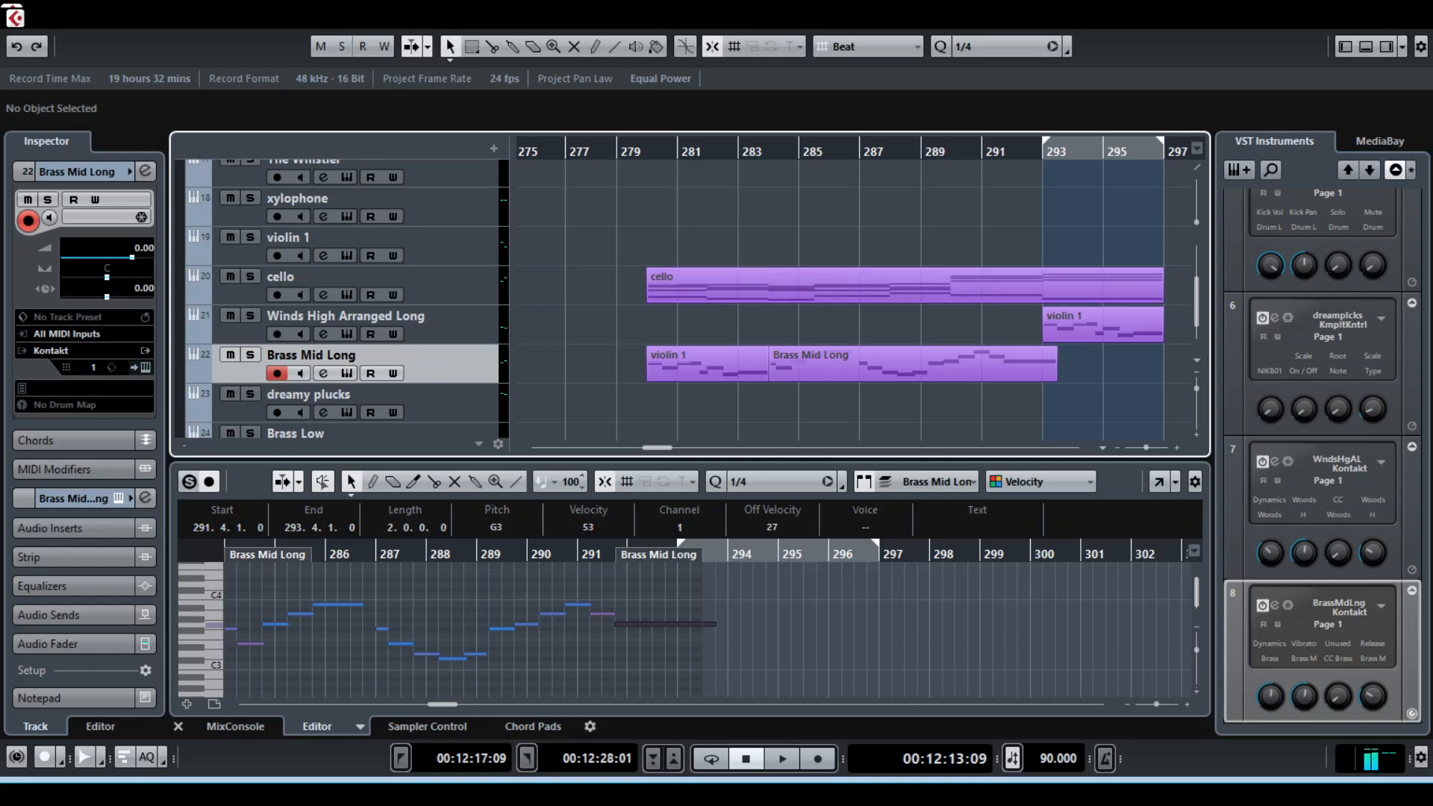
pyautogui.hscroll(6, 854, 299)
pyautogui.hscroll(-5, 854, 298)
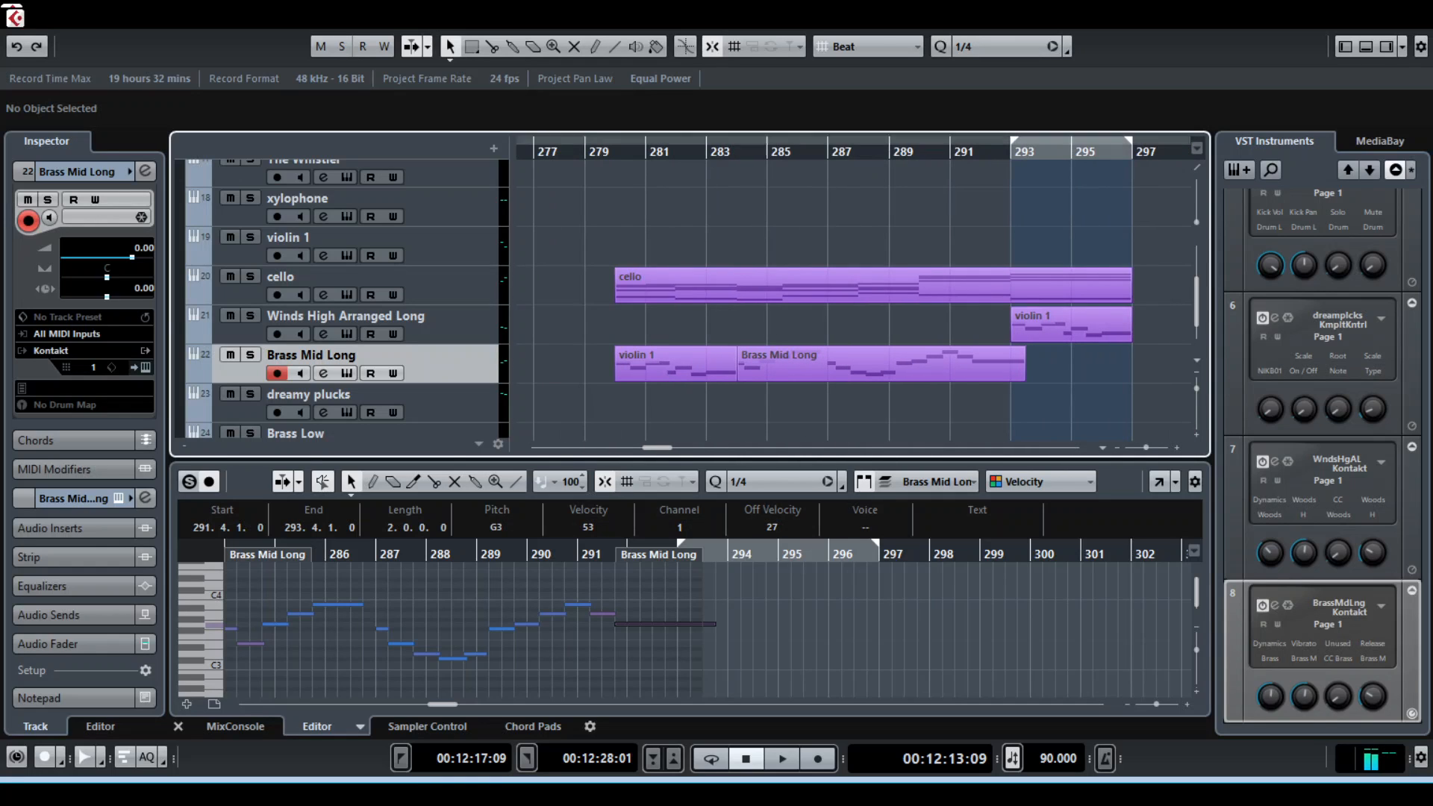
# Set the locator range from bar 280 to bar 297, spanning the whole cello clip
pyautogui.moveTo(616, 141); pyautogui.dragTo(1129, 141)
pyautogui.scroll(5, 709, 298)
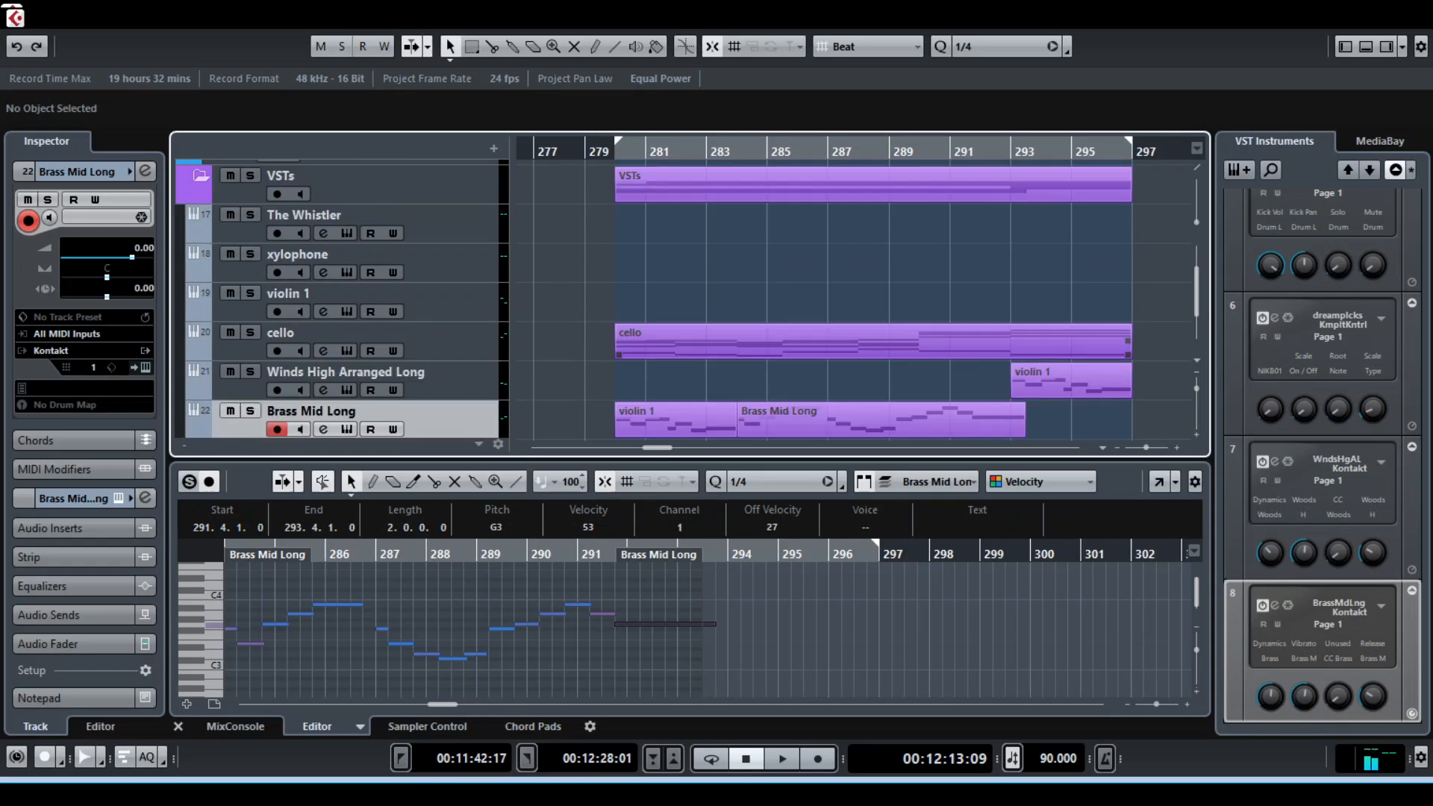
pyautogui.scroll(-7, 709, 298)
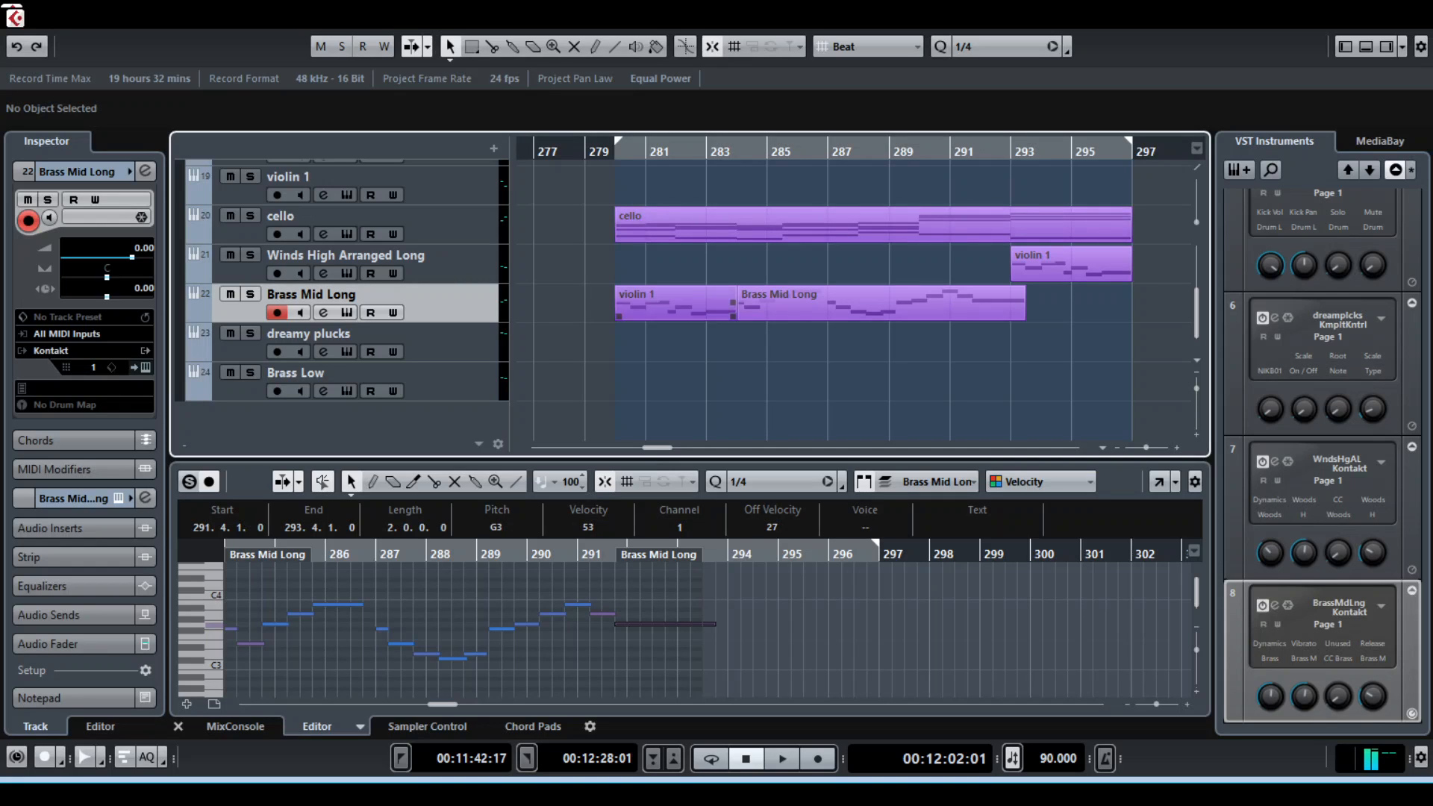
# Select the Brass Mid Long clip and the Winds High Arranged Long track, and look over the folder and VST tracks
pyautogui.click(881, 304)
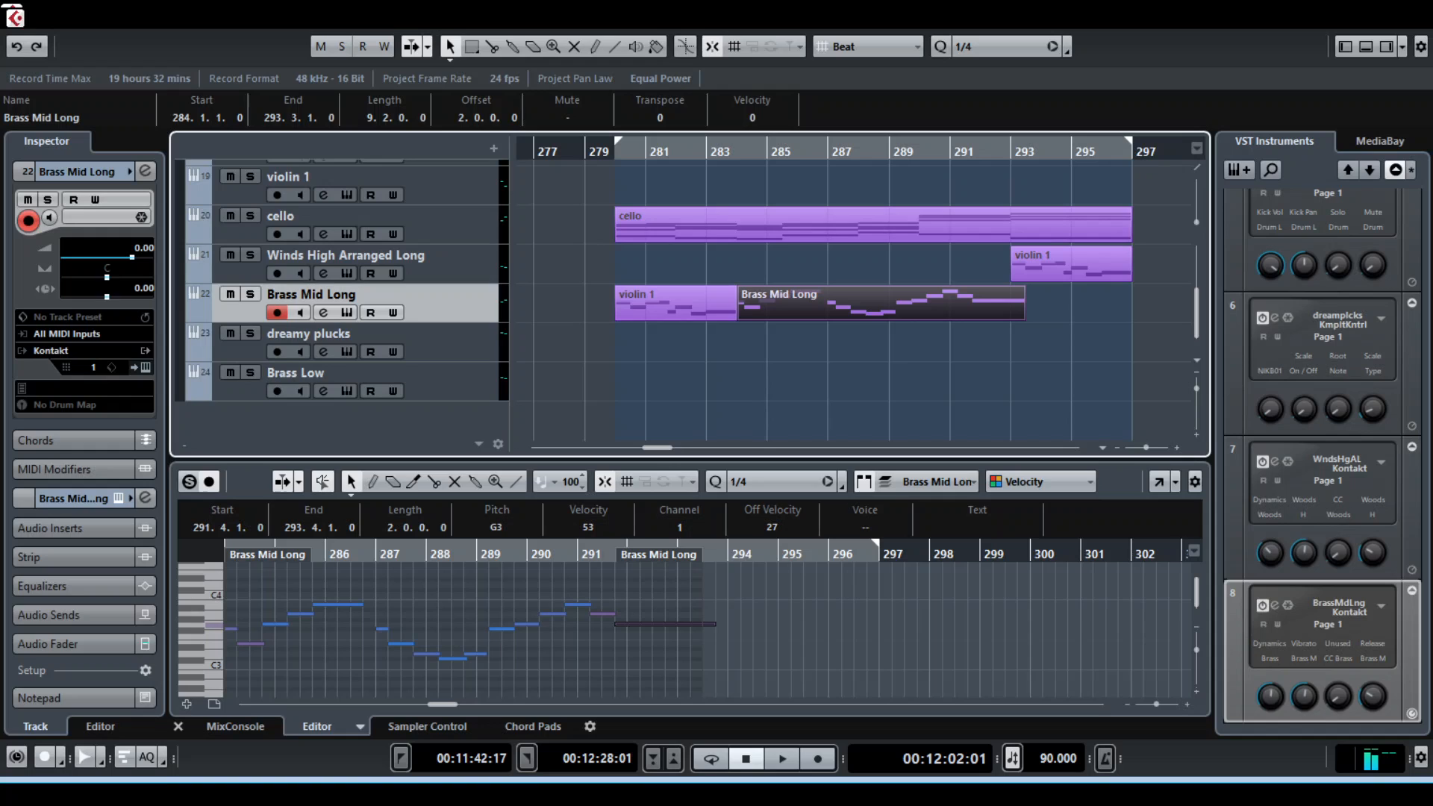
pyautogui.click(448, 262)
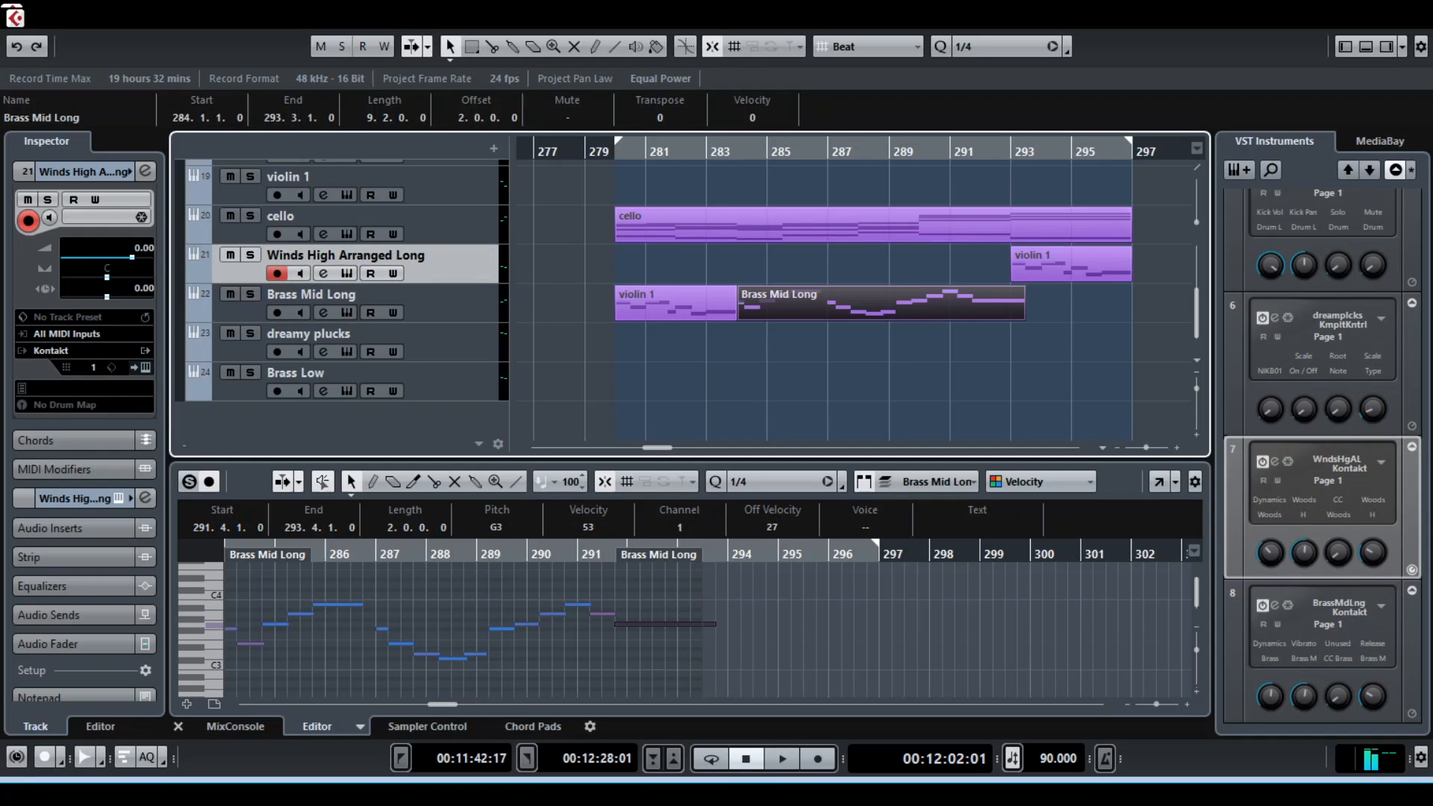
pyautogui.scroll(4, 1067, 325)
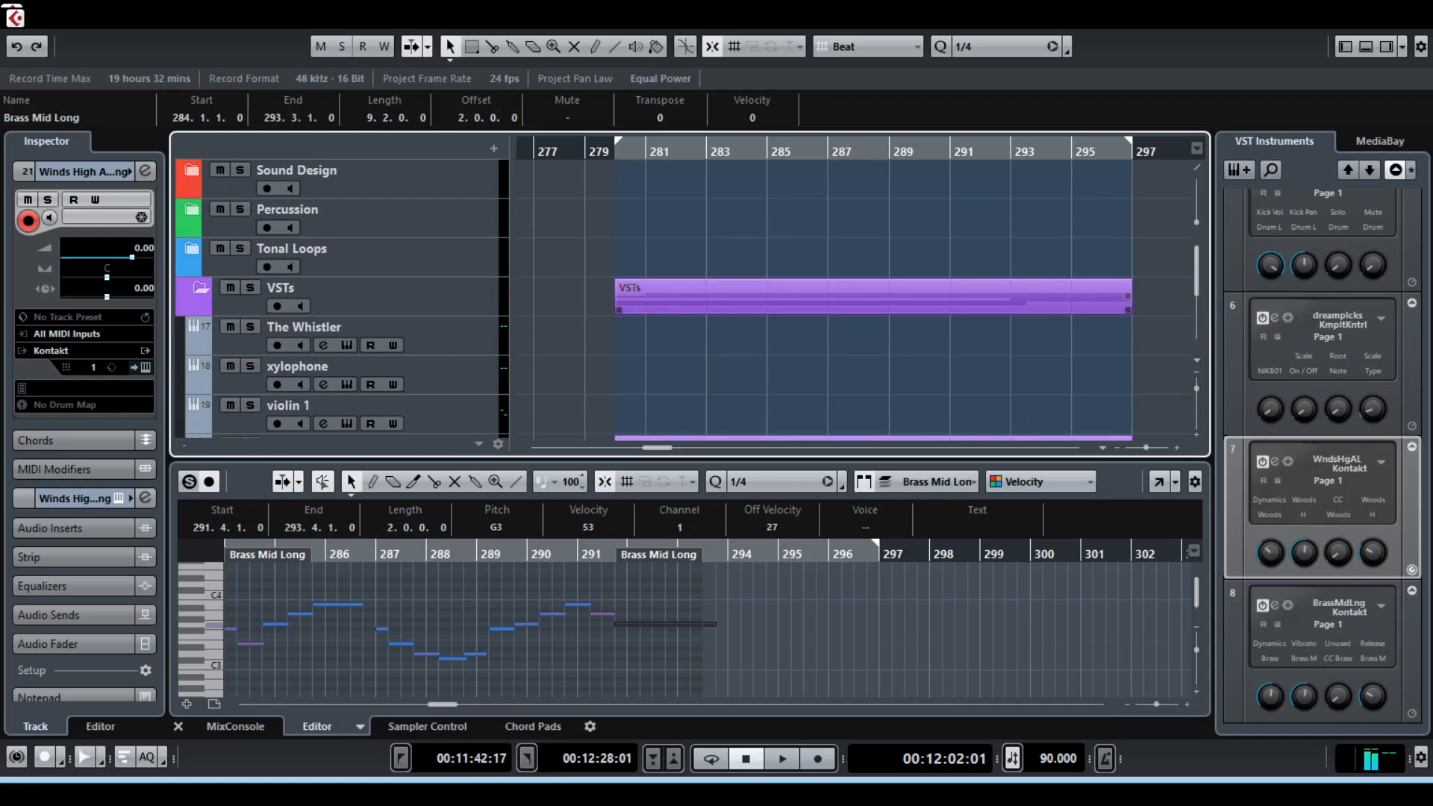
pyautogui.scroll(-3, 1068, 325)
pyautogui.scroll(3, 687, 299)
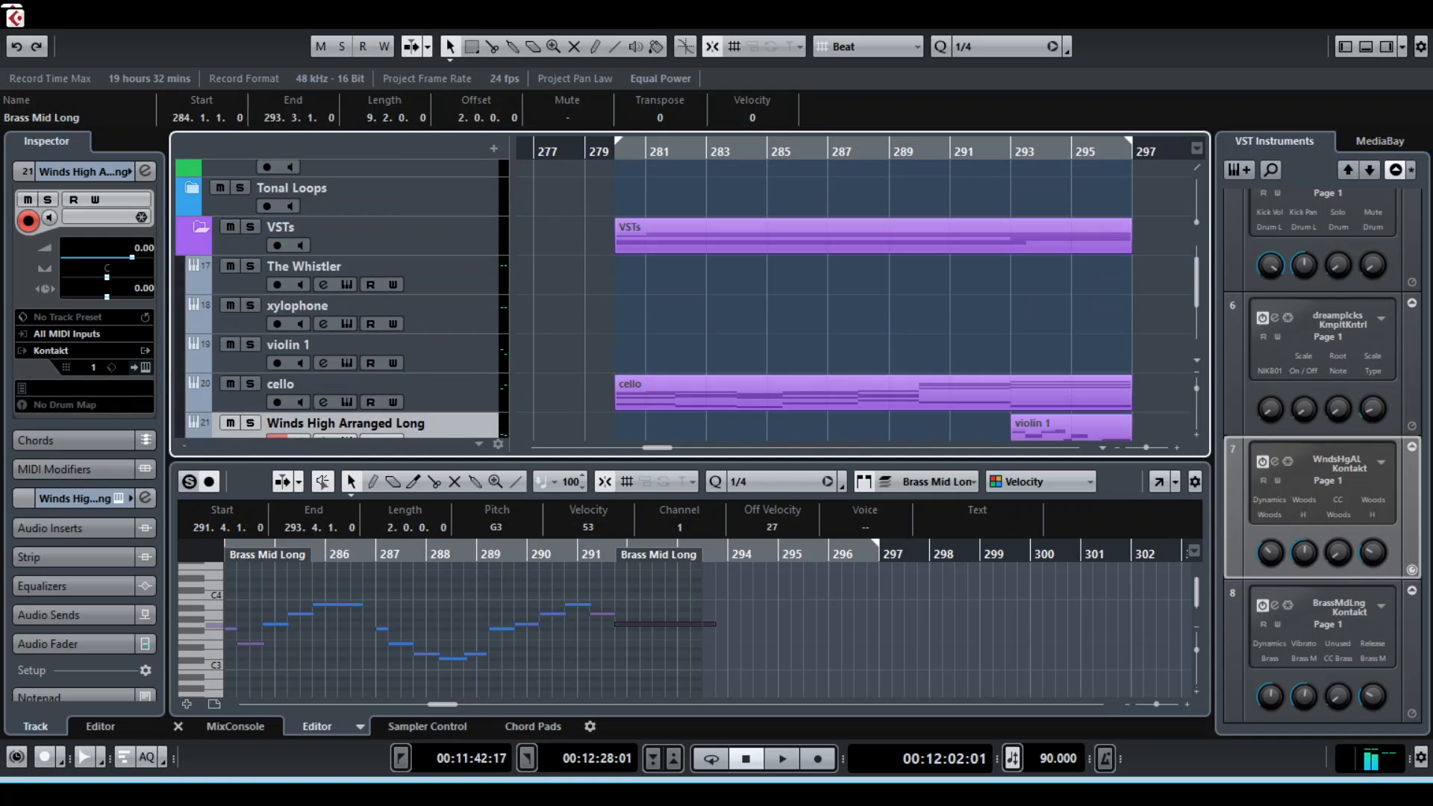
pyautogui.scroll(2, 687, 299)
pyautogui.scroll(-5, 687, 299)
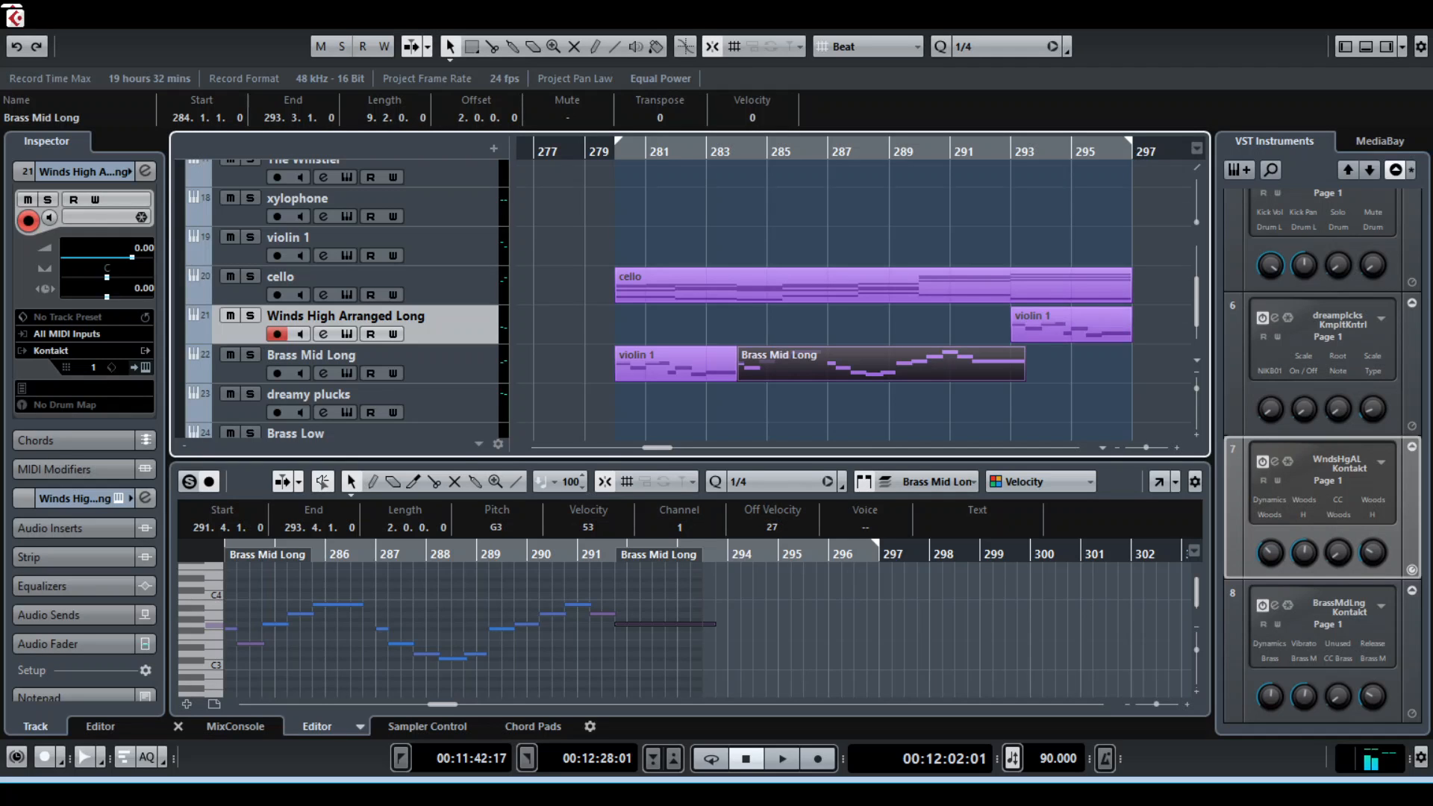
pyautogui.scroll(2, 687, 298)
pyautogui.scroll(-3, 686, 299)
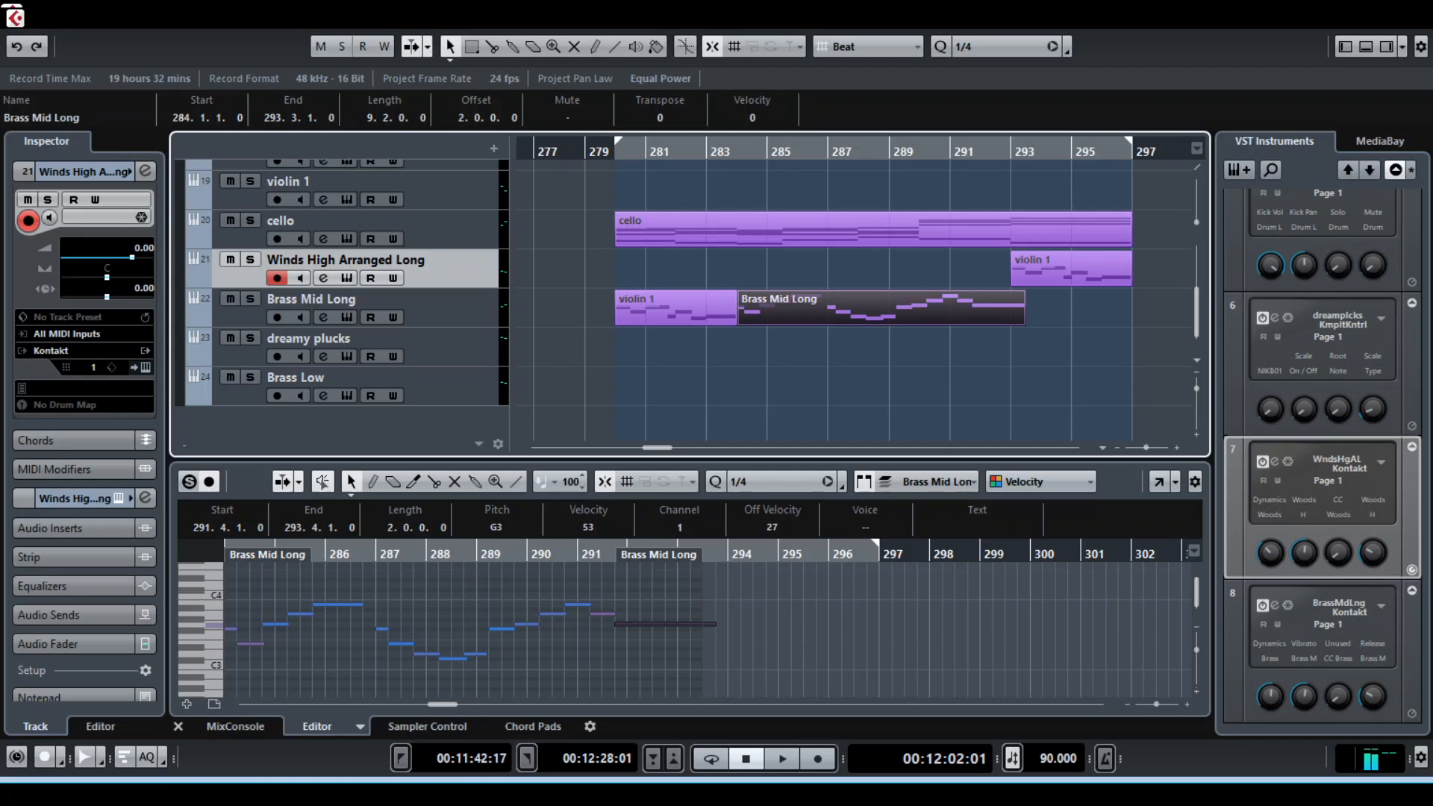
# Clear the clip selection and set the playback position at bar 304, where the next cello and Brass Low clips begin
pyautogui.click(950, 151)
pyautogui.click(951, 373)
pyautogui.hscroll(5, 951, 373)
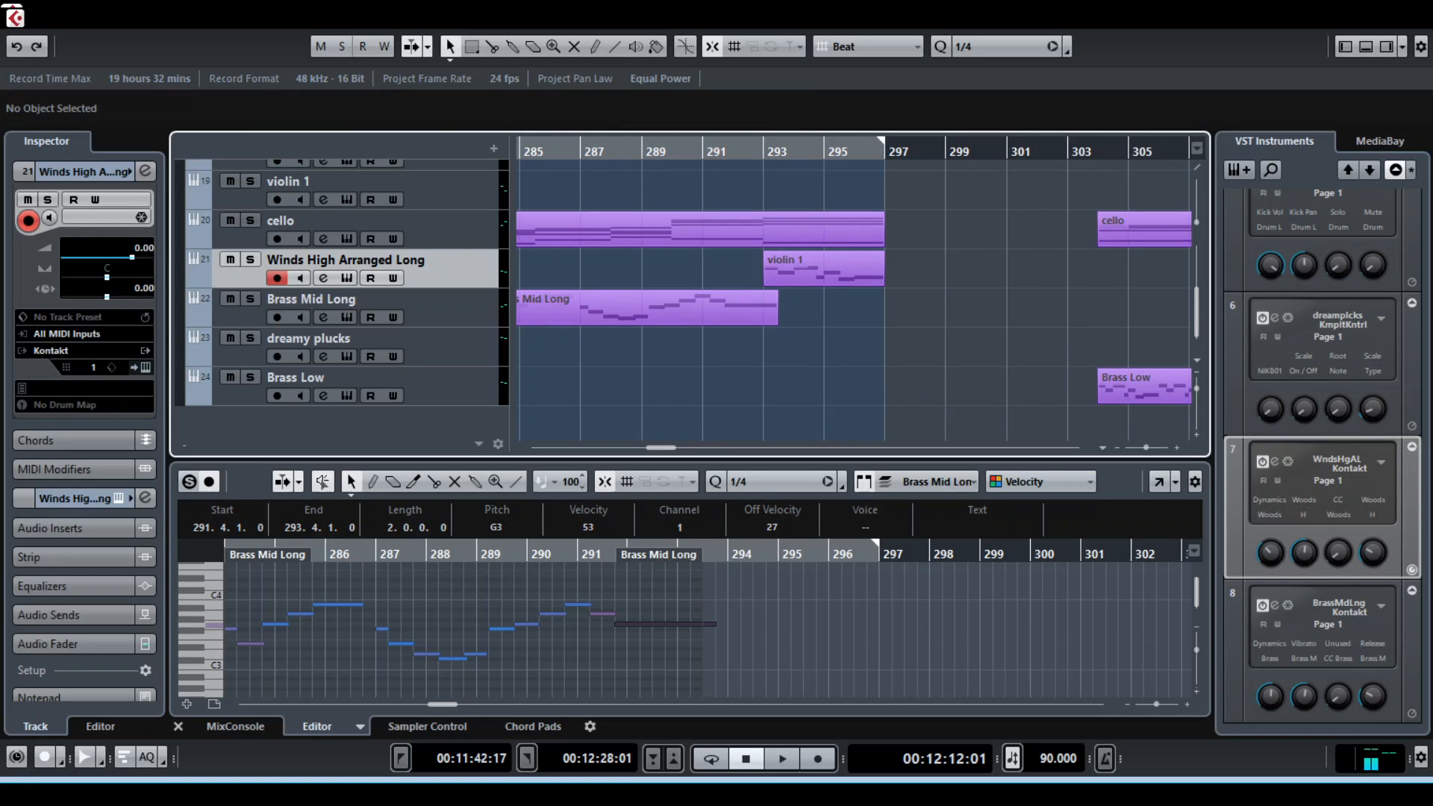
pyautogui.hscroll(6, 853, 288)
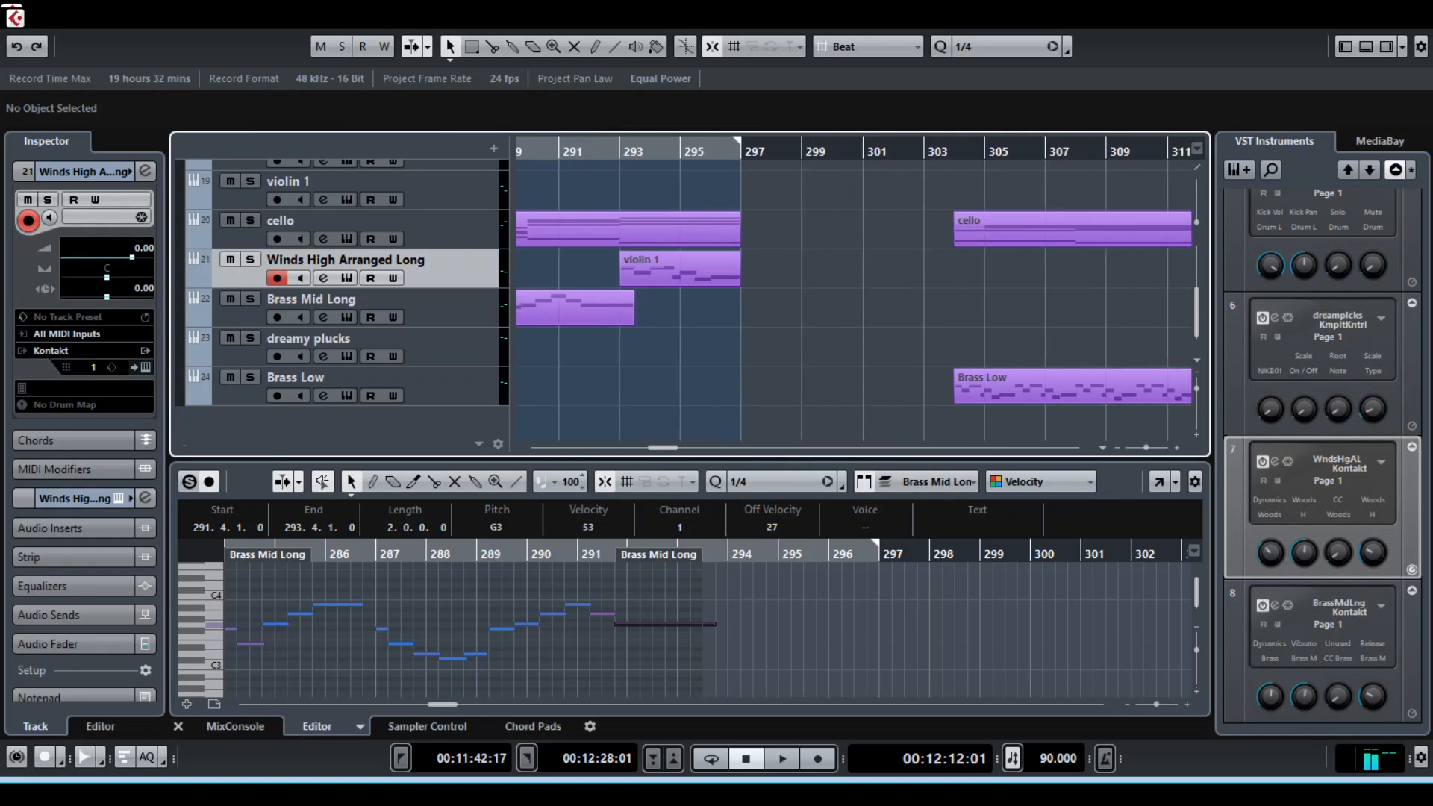
pyautogui.scroll(-1, 853, 298)
pyautogui.scroll(3, 853, 298)
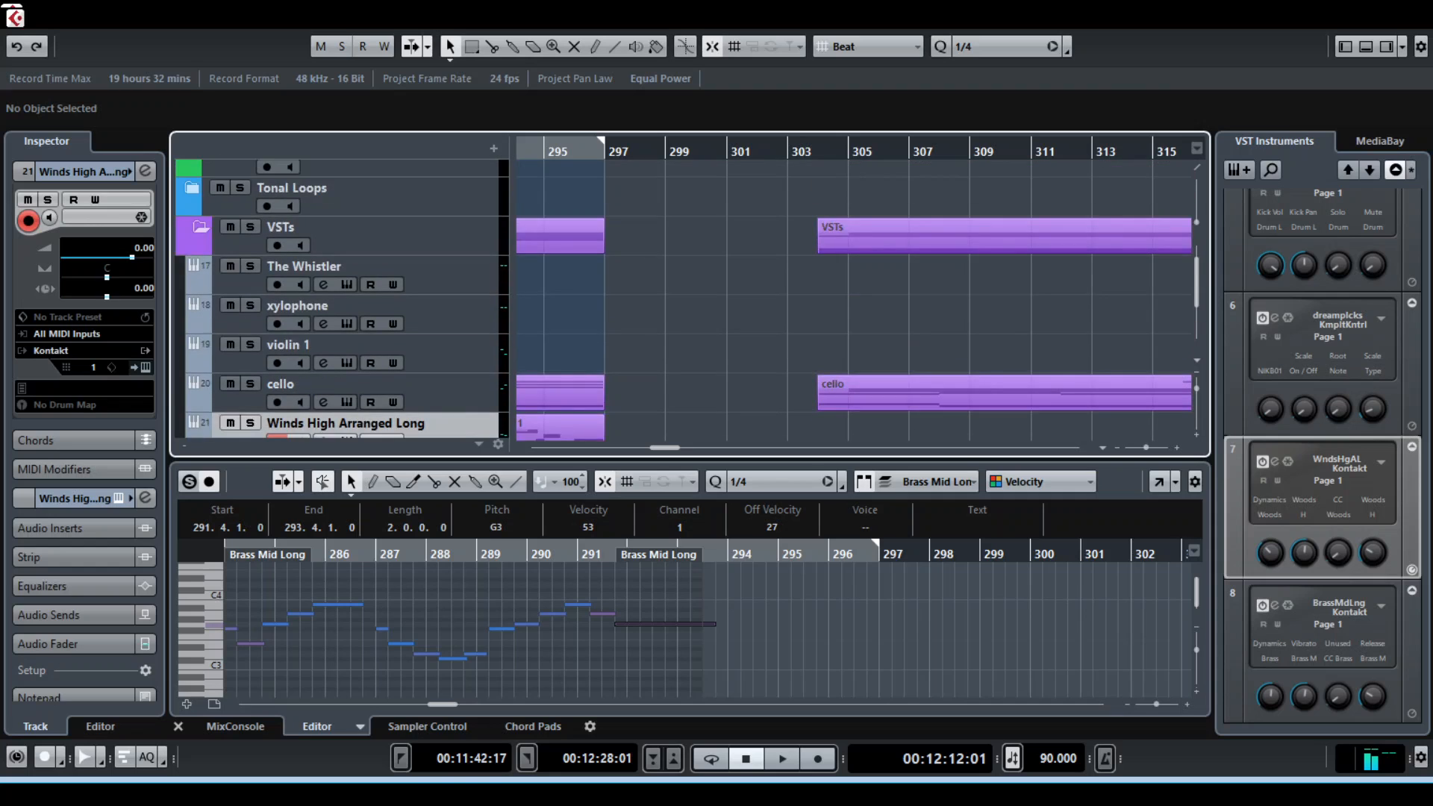
pyautogui.scroll(-3, 853, 298)
pyautogui.hscroll(7, 854, 287)
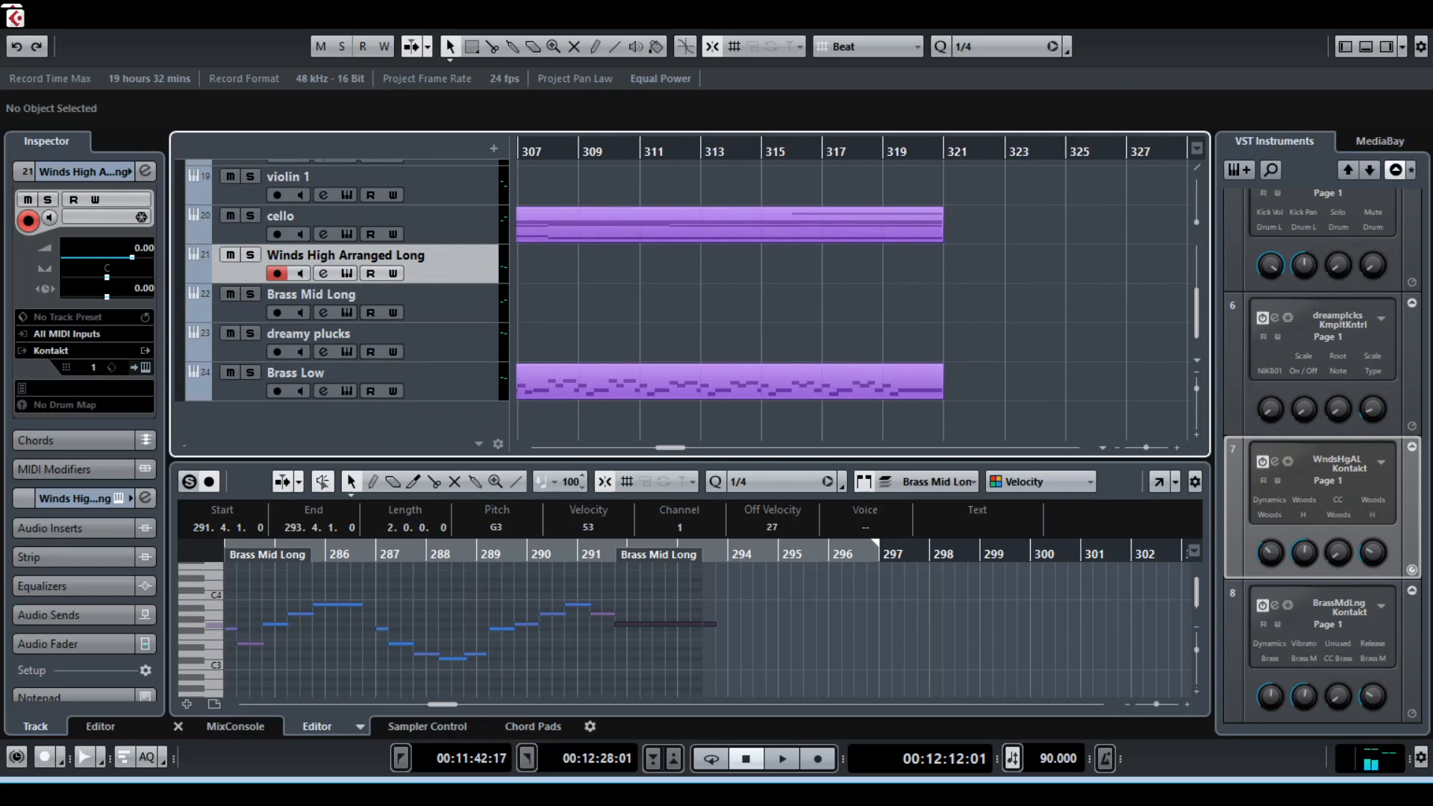
pyautogui.hscroll(-4, 853, 288)
pyautogui.click(646, 153)
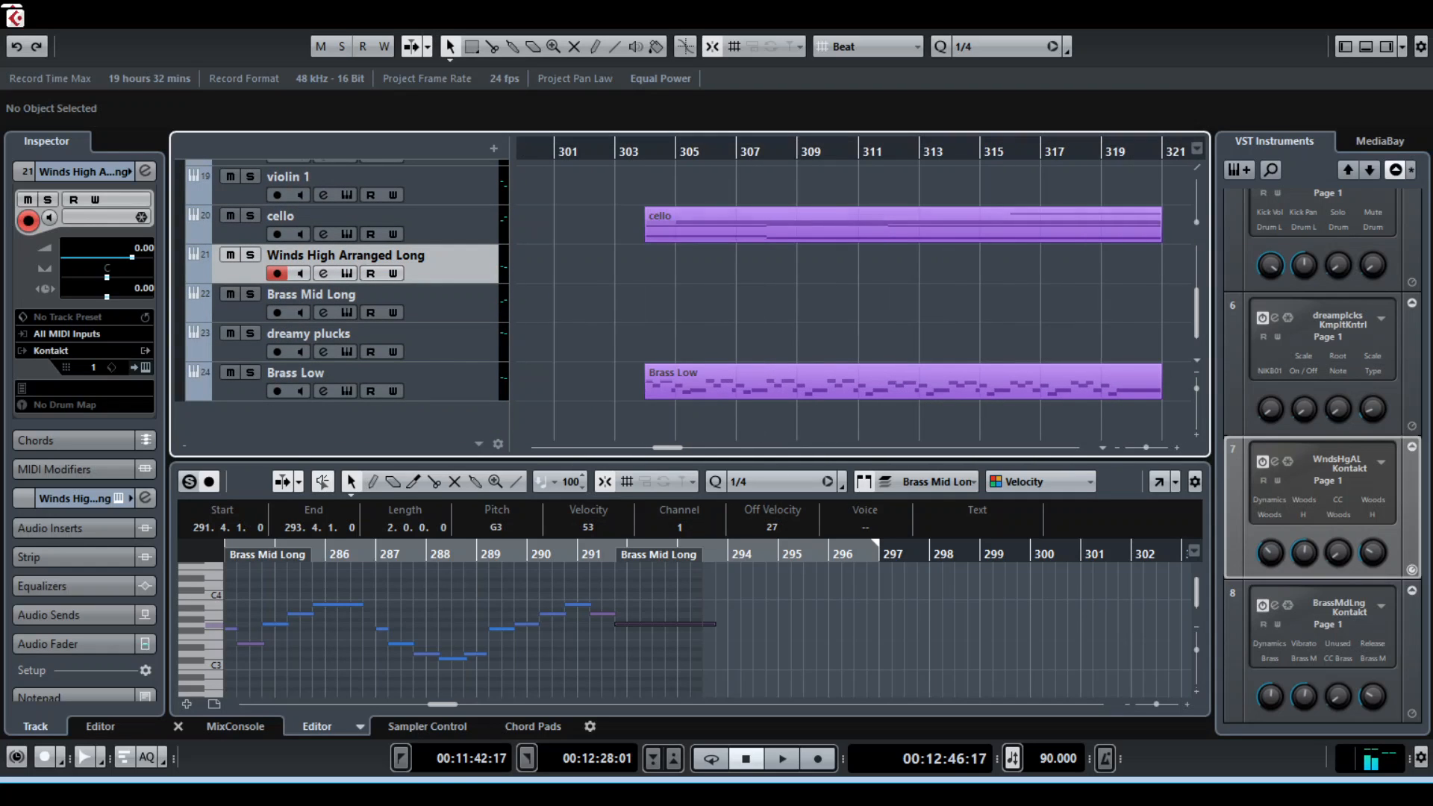
# Start playback from bar 304 and solo the Brass Low track
pyautogui.press('space')
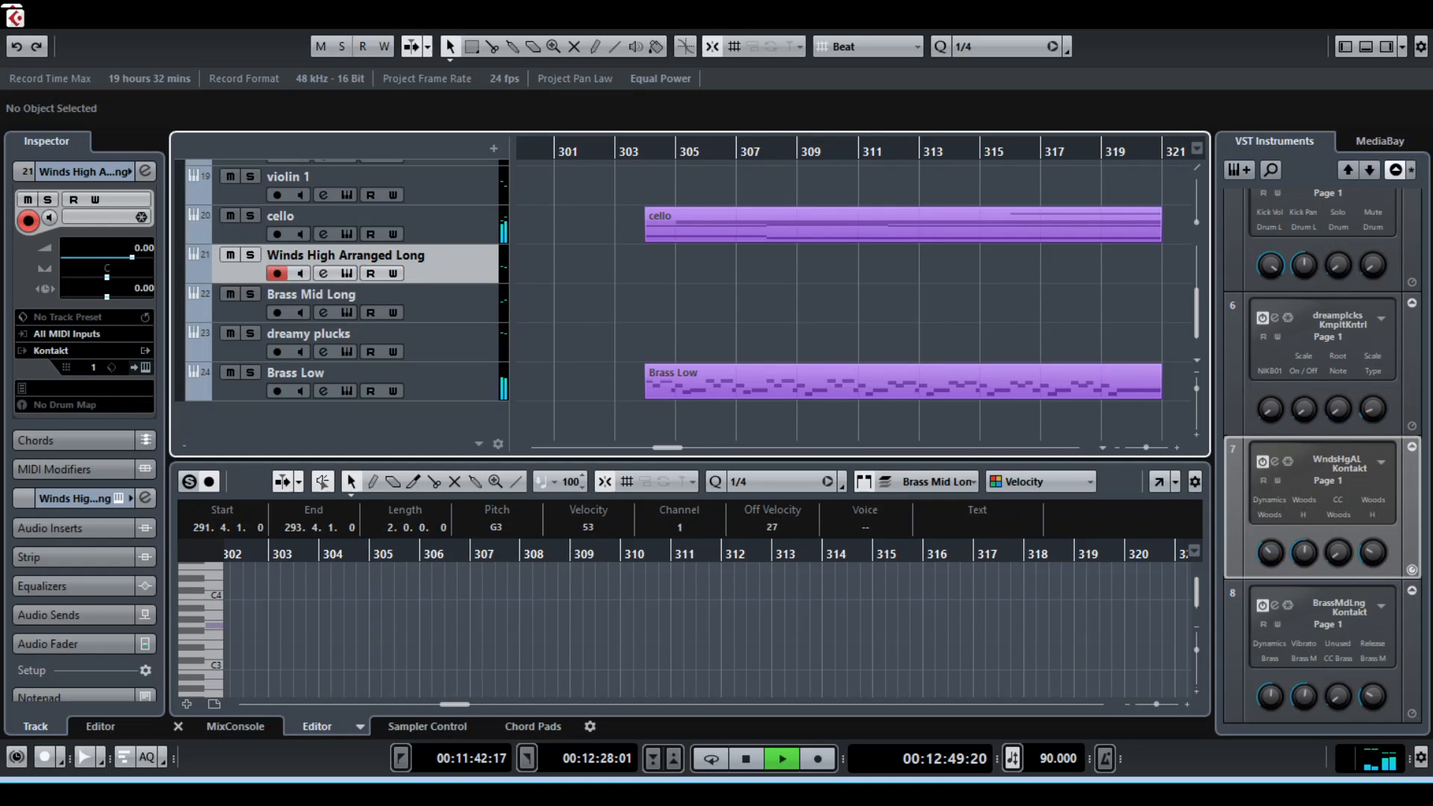
pyautogui.click(250, 373)
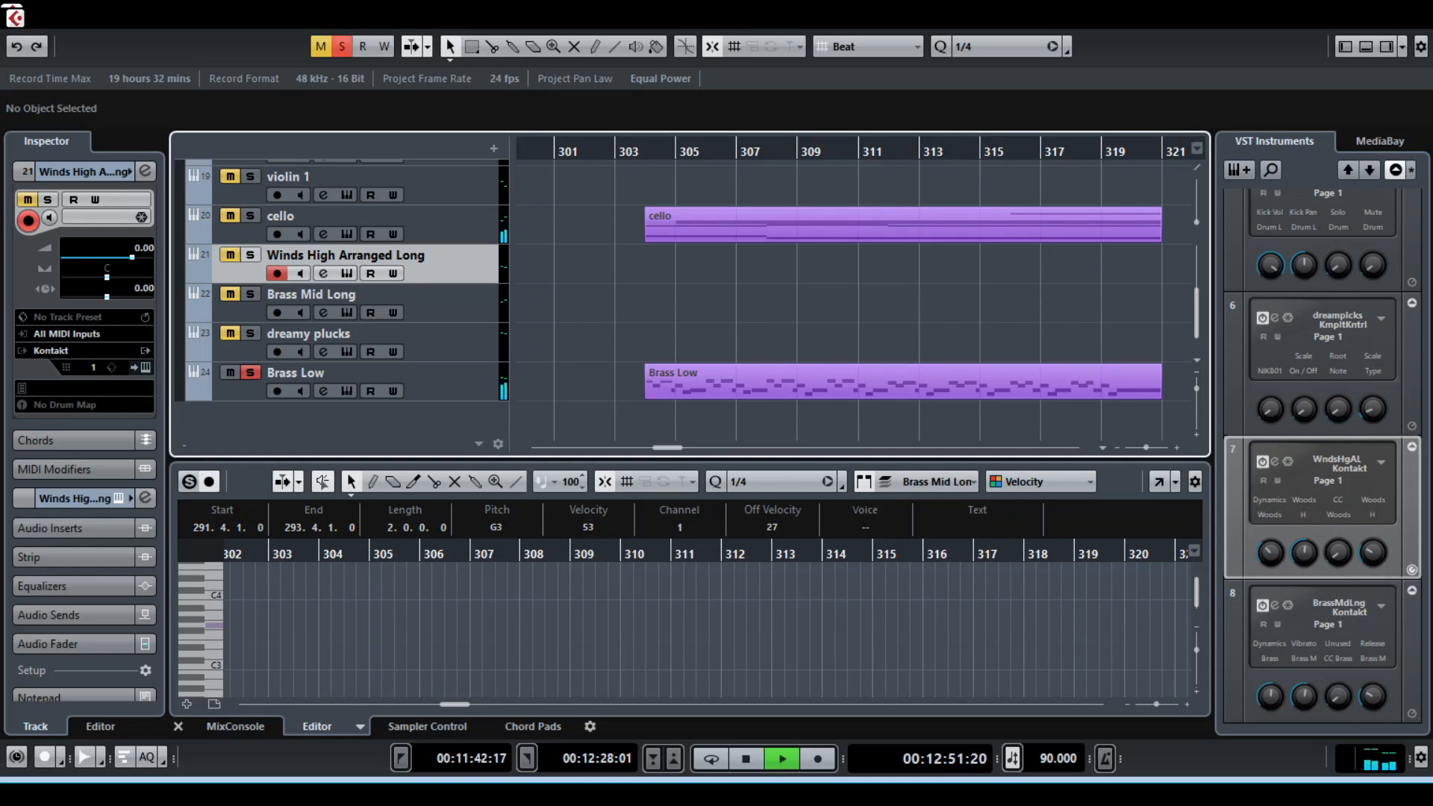
# Play the Brass Low part in solo from bar 304, stopping and restarting playback
pyautogui.press('f')
pyautogui.press('space')
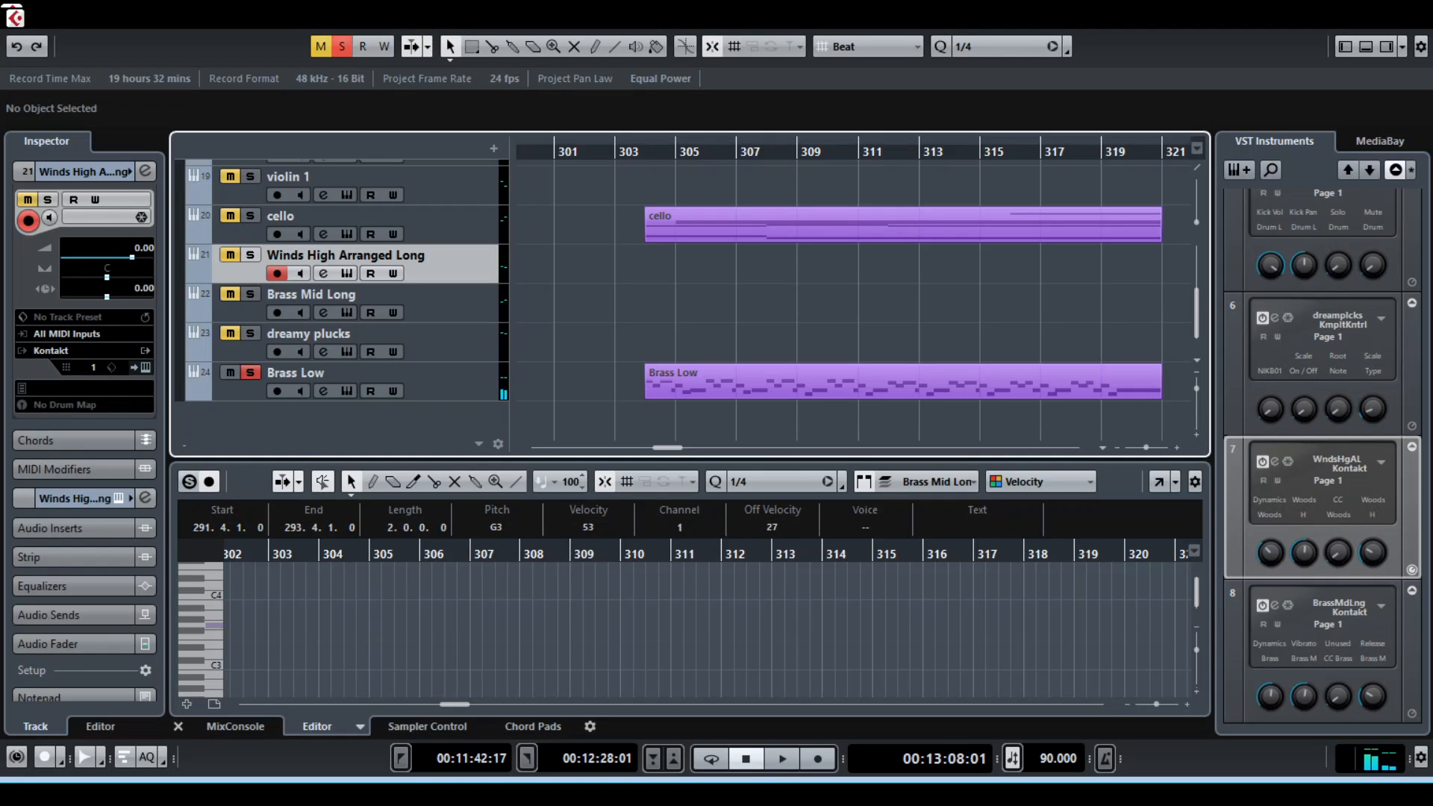
pyautogui.press('space')
pyautogui.press('space')
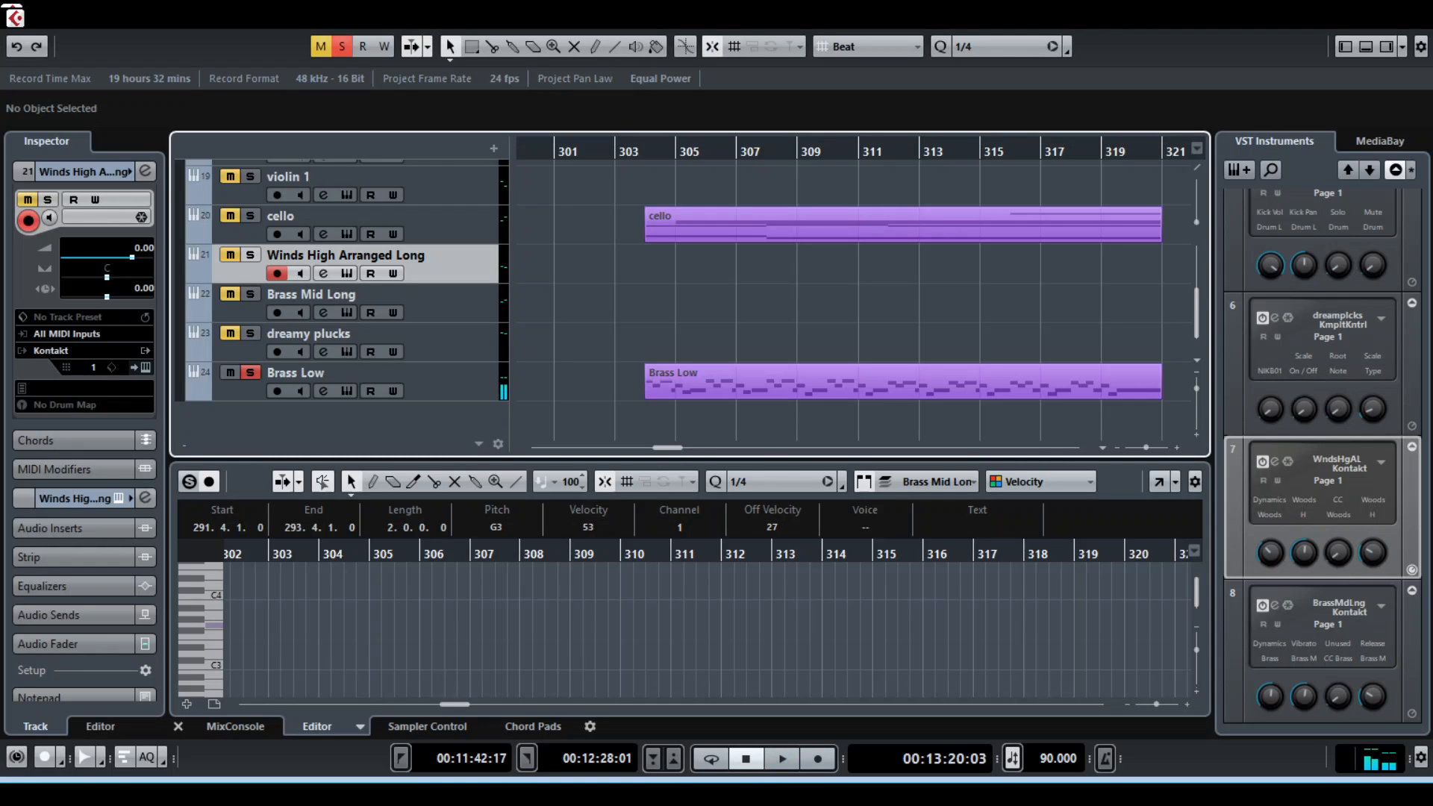
pyautogui.press('space')
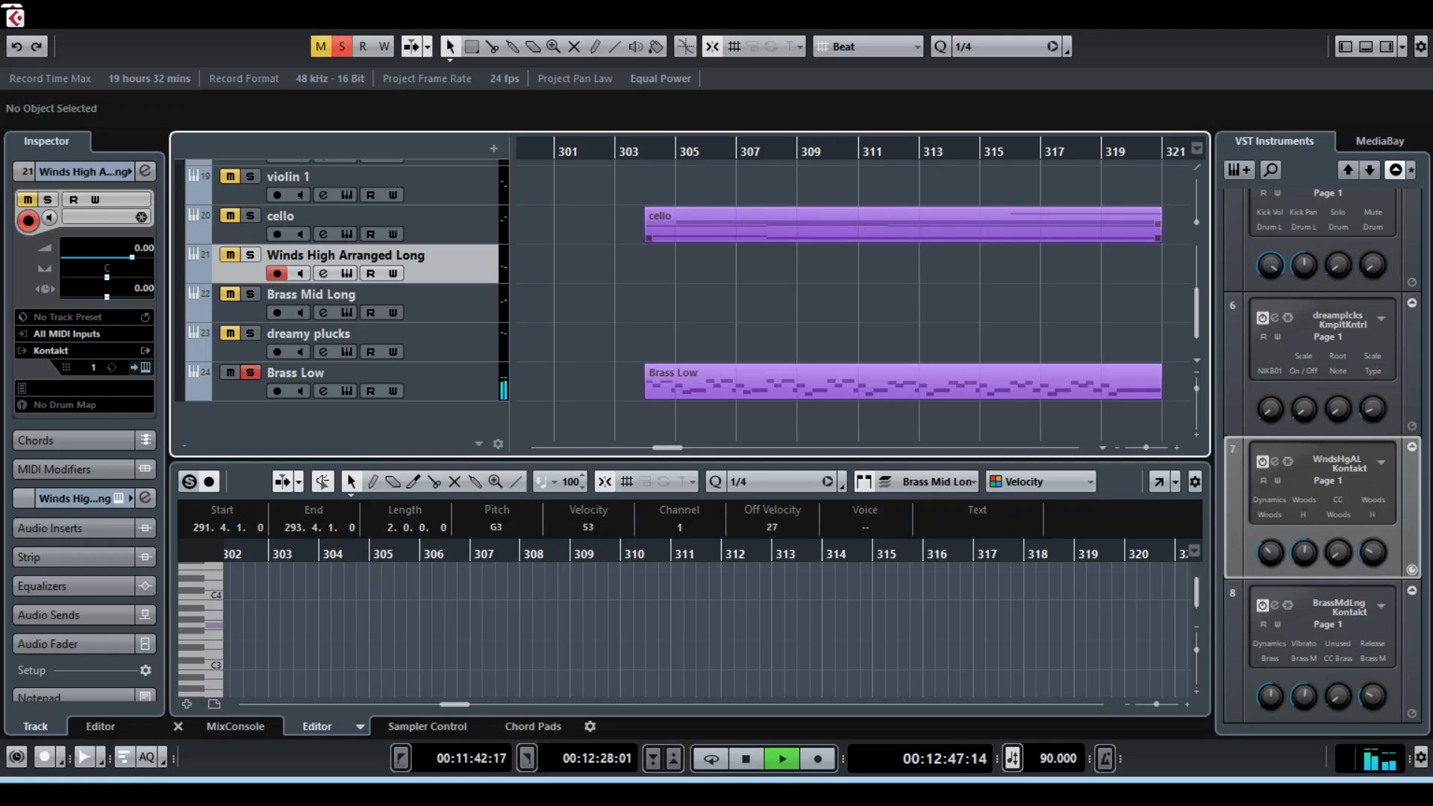
pyautogui.press('space')
# Return the playback position to bar 304, at the start of the cello and Brass Low clips
pyautogui.hscroll(7, 853, 299)
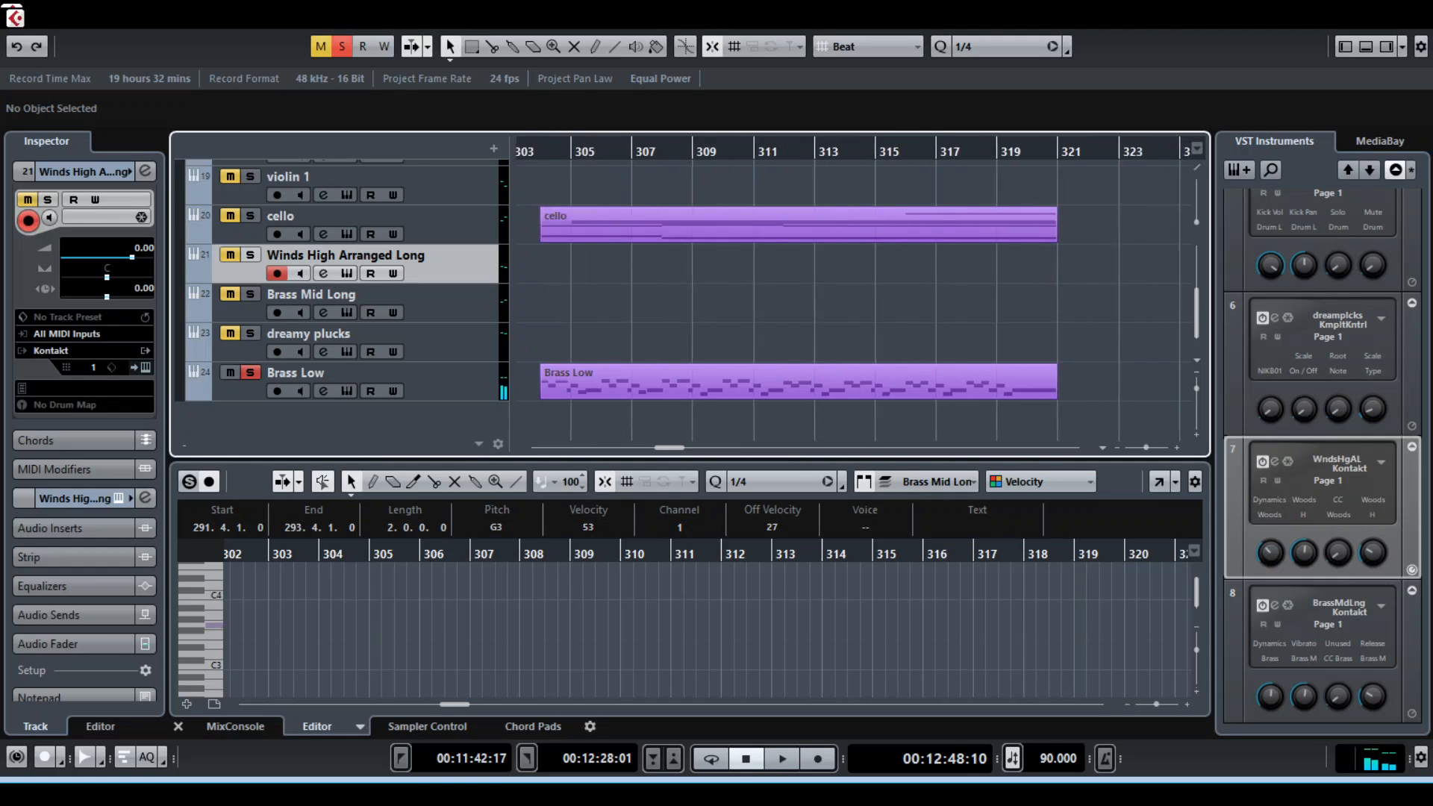
pyautogui.scroll(5, 853, 298)
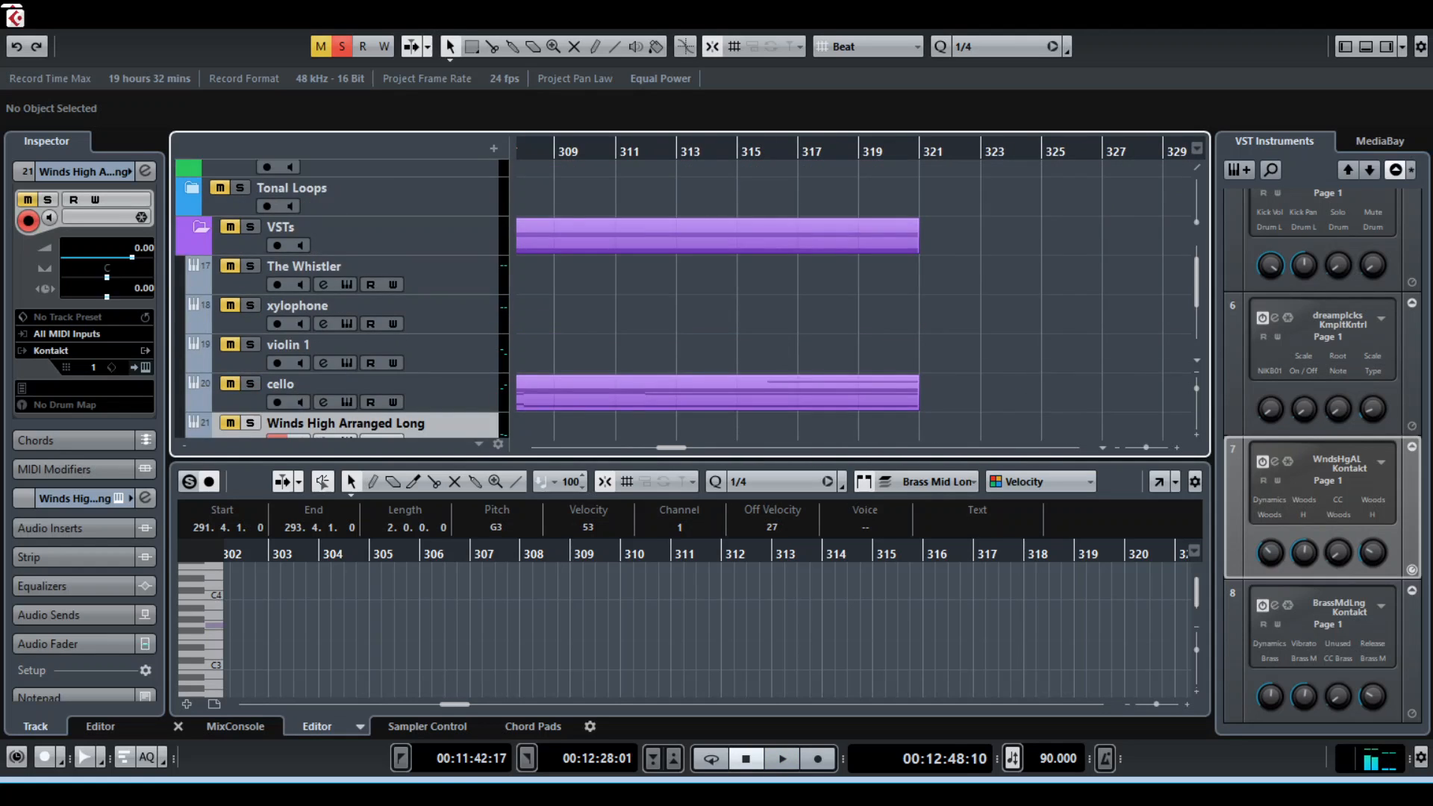
pyautogui.hscroll(-7, 853, 299)
pyautogui.click(640, 151)
pyautogui.scroll(-3, 672, 299)
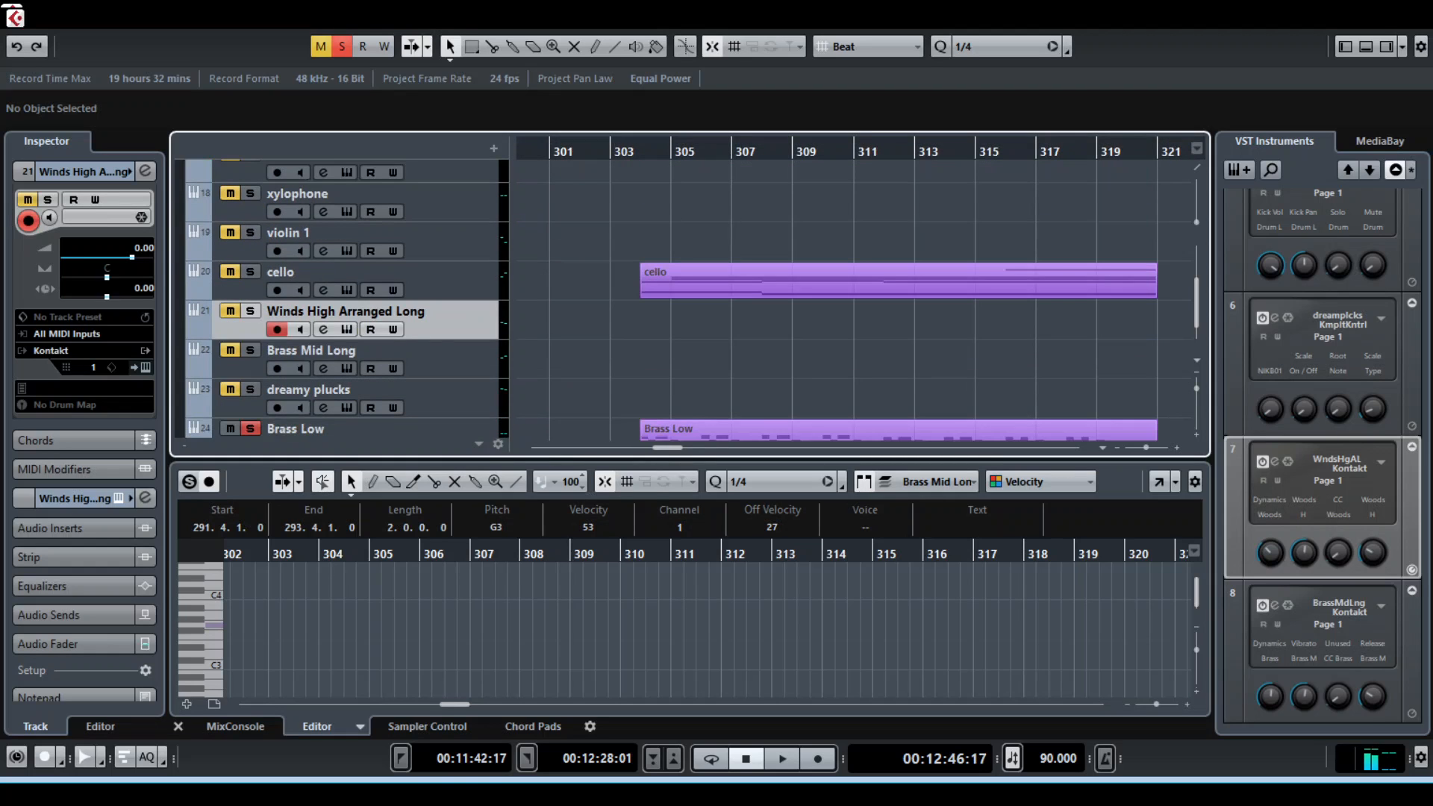
# Turn off the Brass Low solo and show the notes of the cello clip at bar 304 in the key editor
pyautogui.click(358, 273)
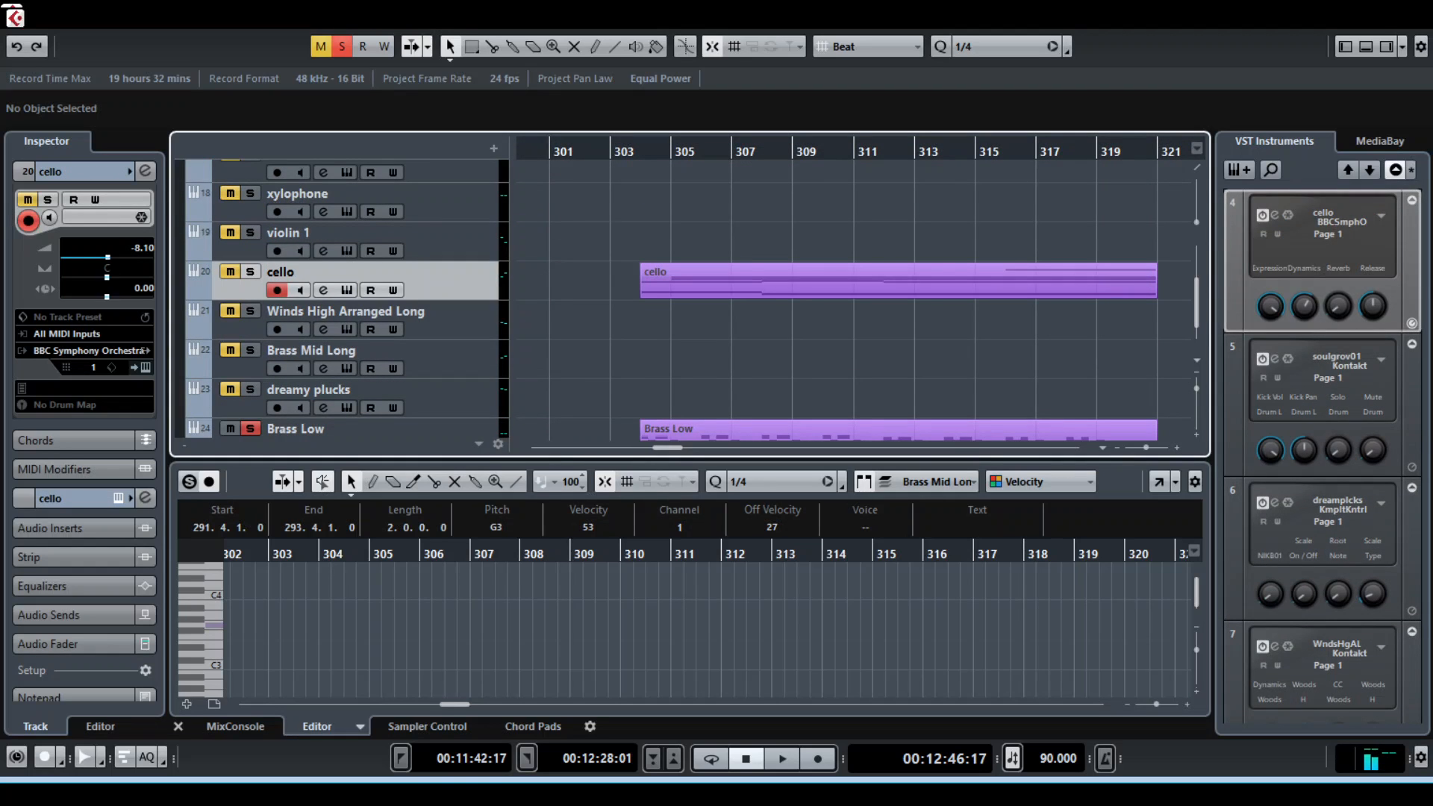
pyautogui.click(250, 428)
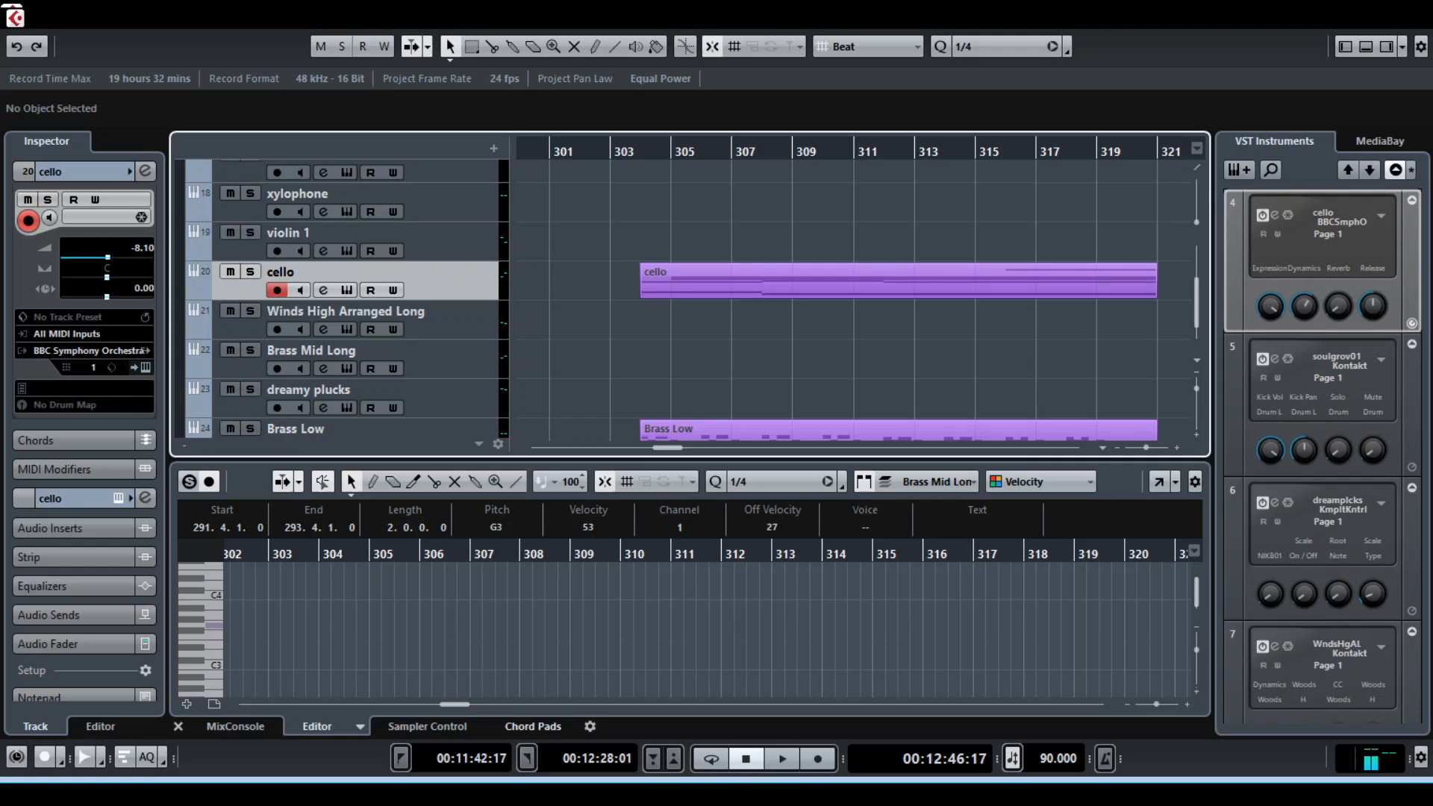
pyautogui.click(533, 726)
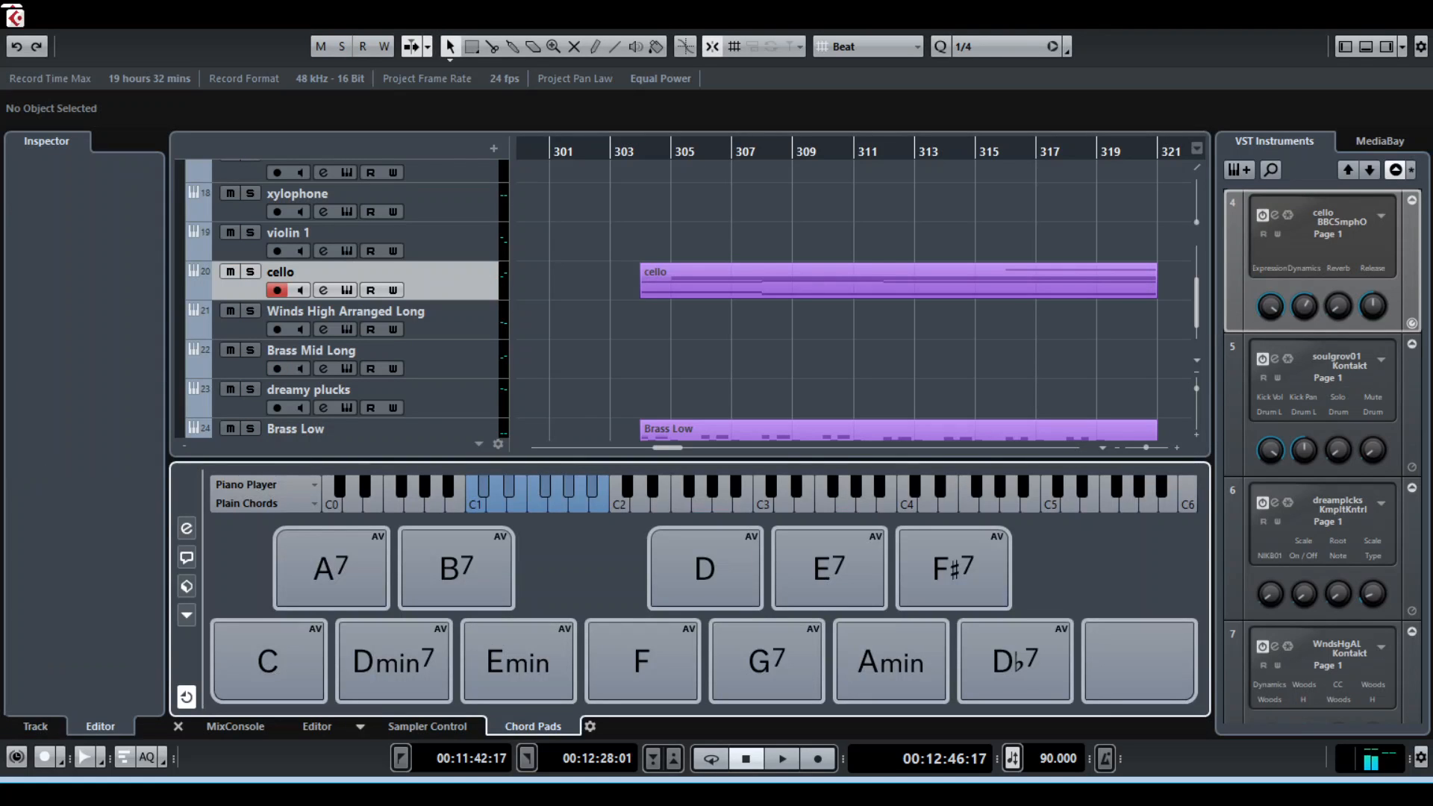
pyautogui.click(899, 281)
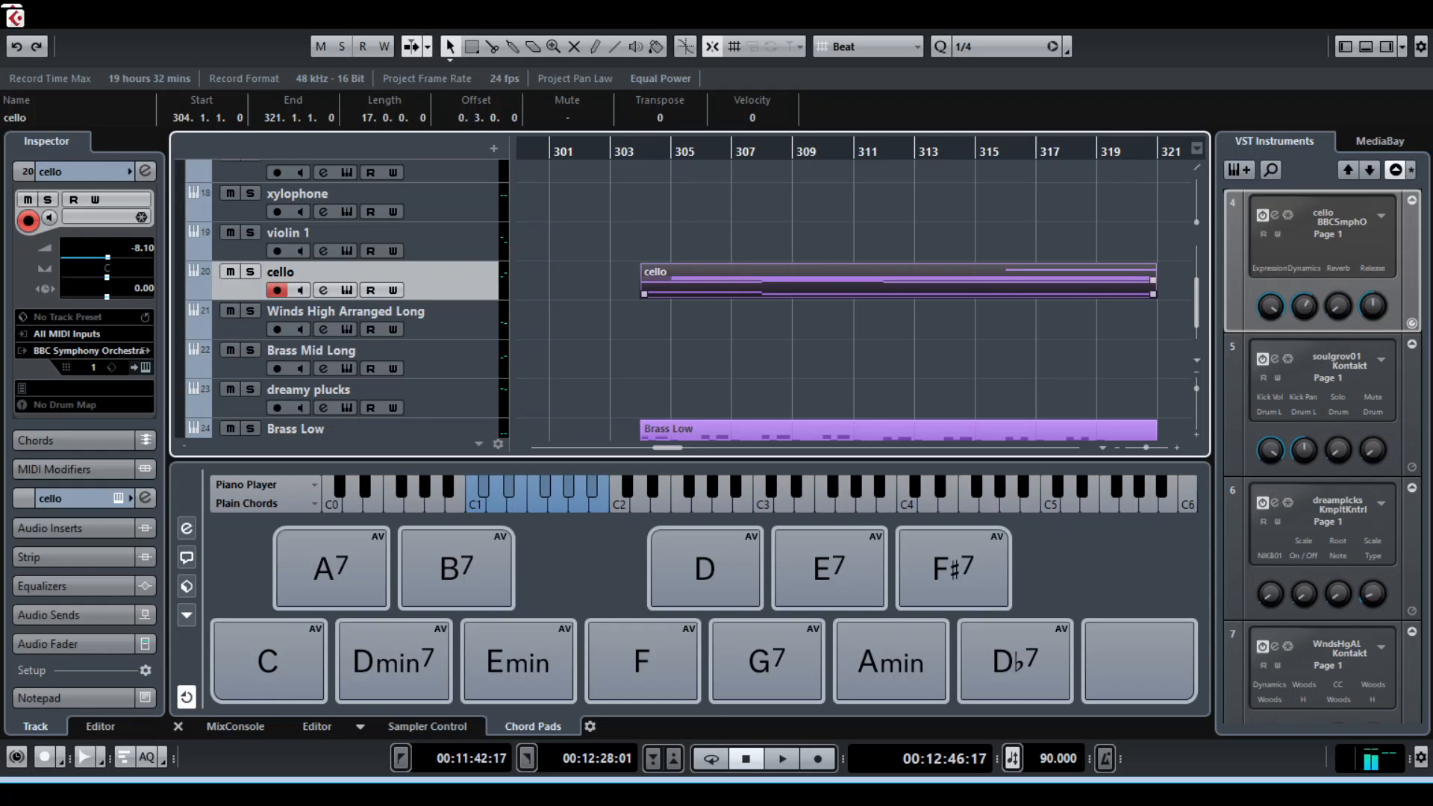
pyautogui.click(316, 726)
pyautogui.scroll(-2, 567, 635)
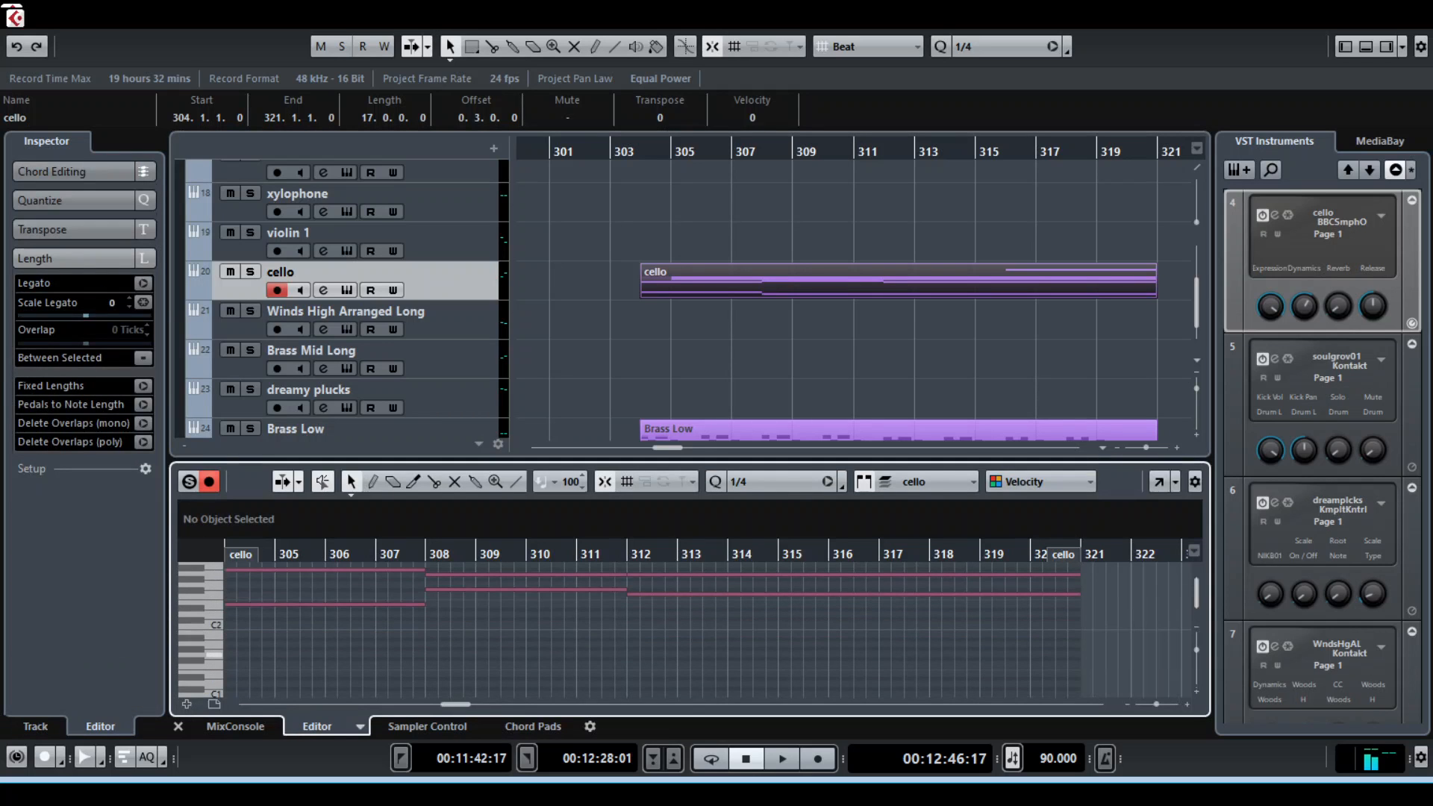
pyautogui.hscroll(-3, 567, 655)
pyautogui.scroll(2, 567, 606)
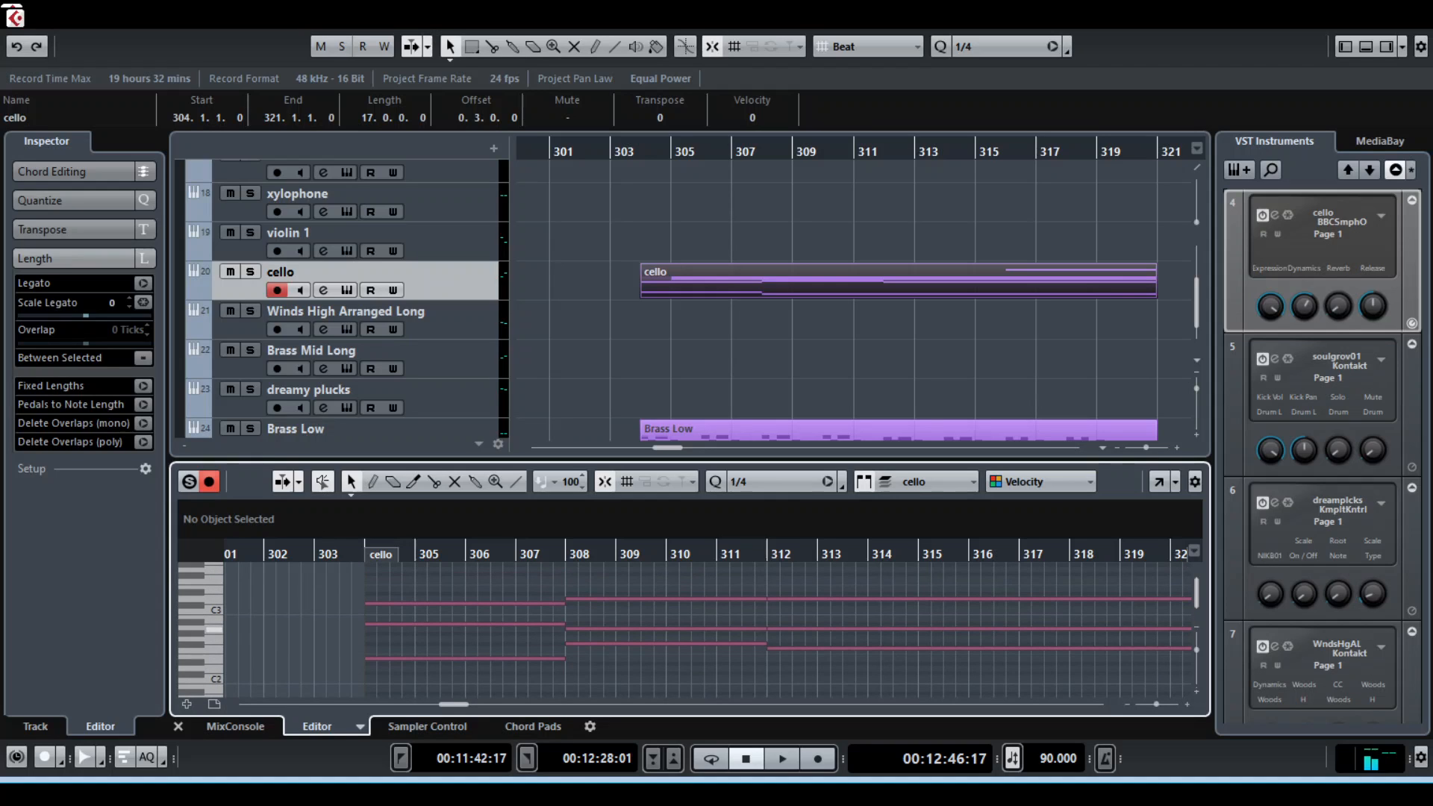
# Delete the cello's A2 note between bars 308 and 312, and extend the following A2 note back to bar 308
pyautogui.click(664, 629)
pyautogui.click(843, 629)
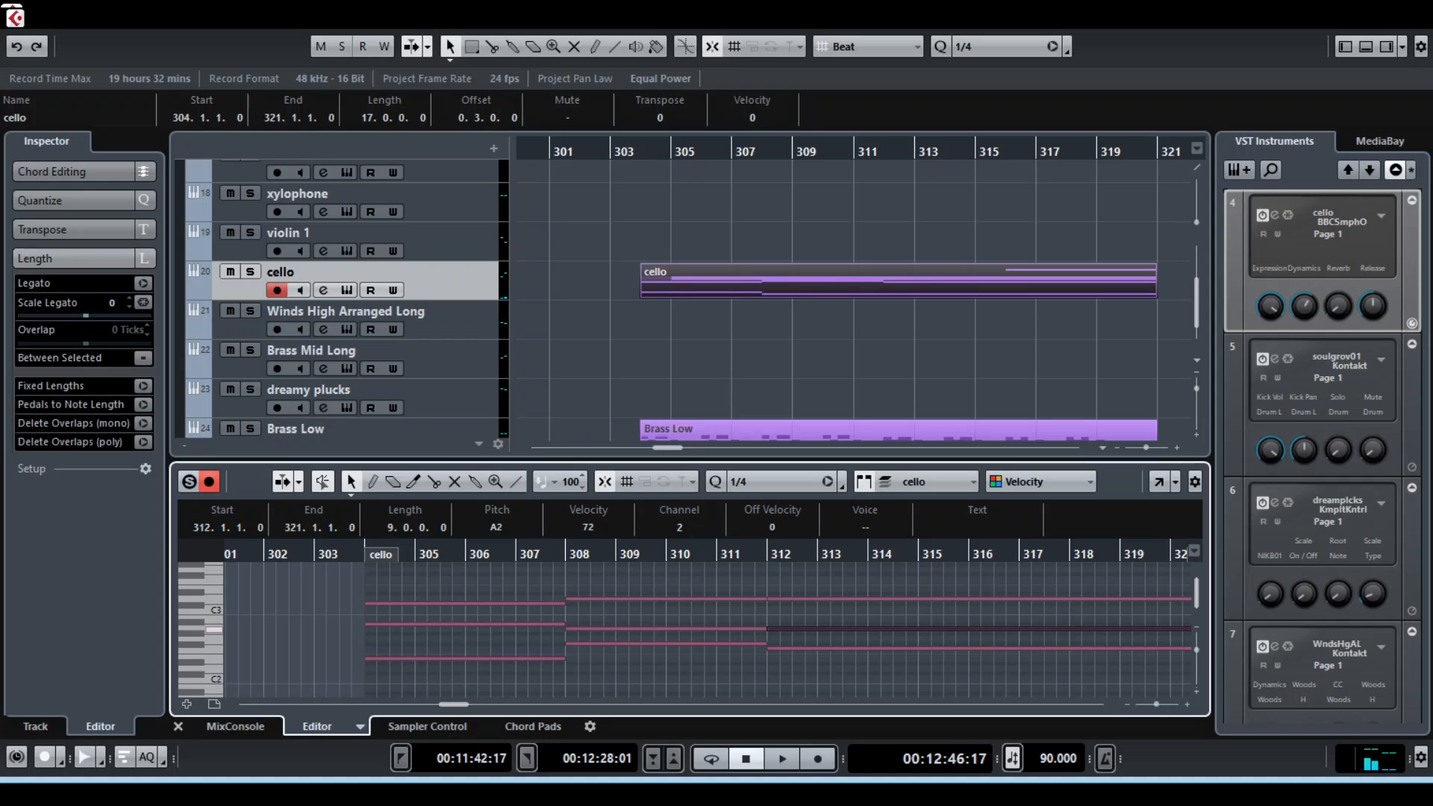
pyautogui.click(666, 628)
pyautogui.press('Right')
pyautogui.press('Right')
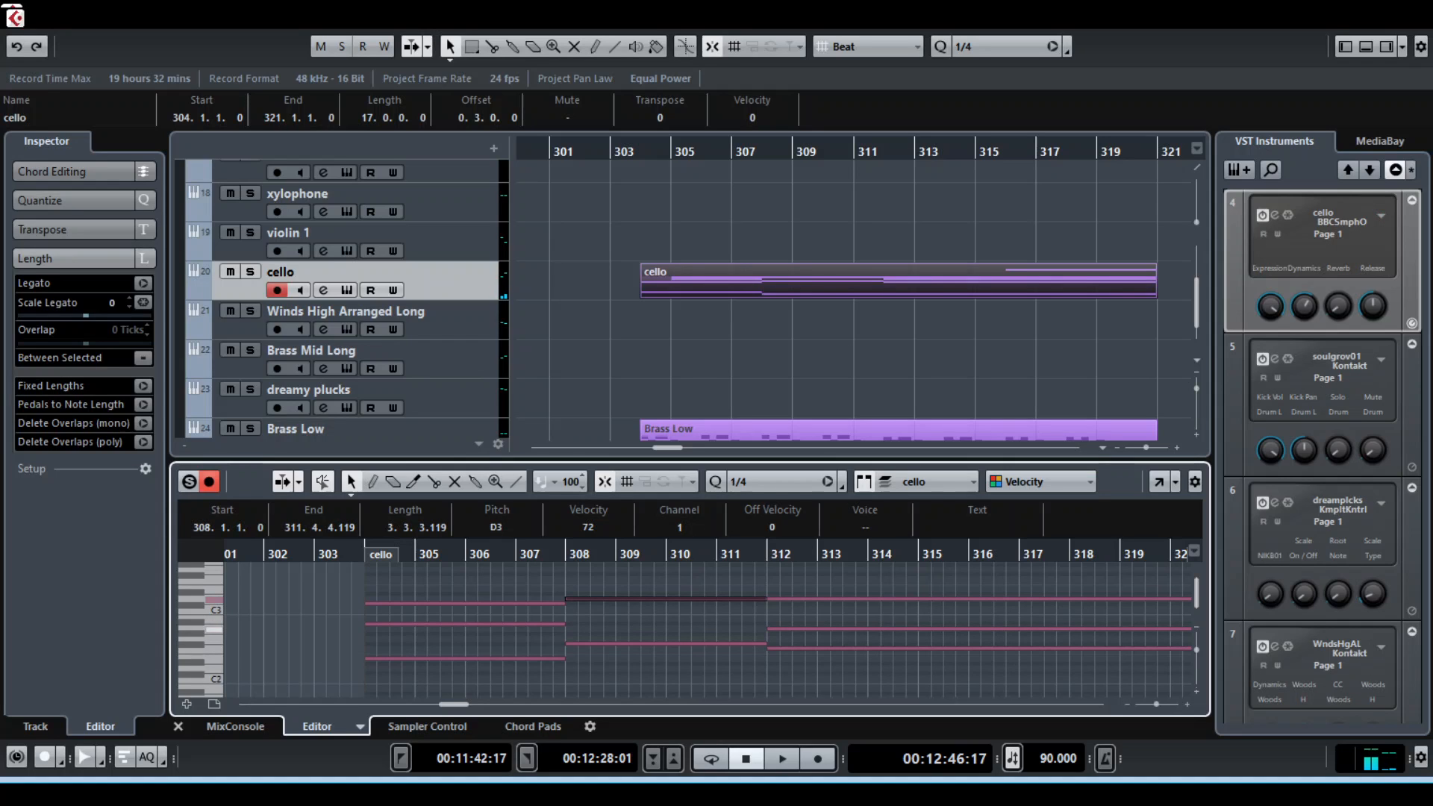
pyautogui.moveTo(769, 629); pyautogui.dragTo(565, 628)
pyautogui.click(571, 650)
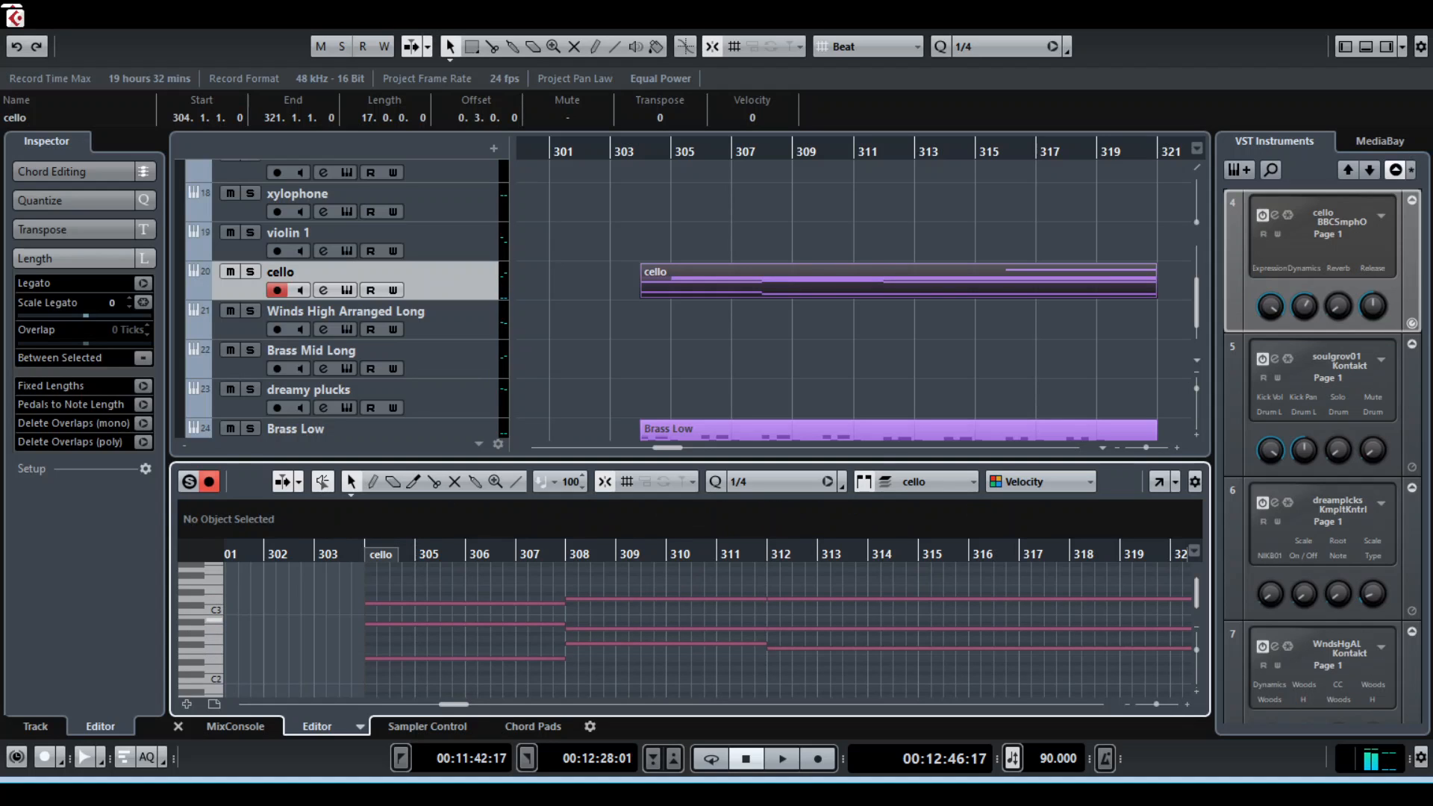
# Delete the cello's D3 note between bars 308 and 312, and extend the following D3 note back to bar 308
pyautogui.click(792, 599)
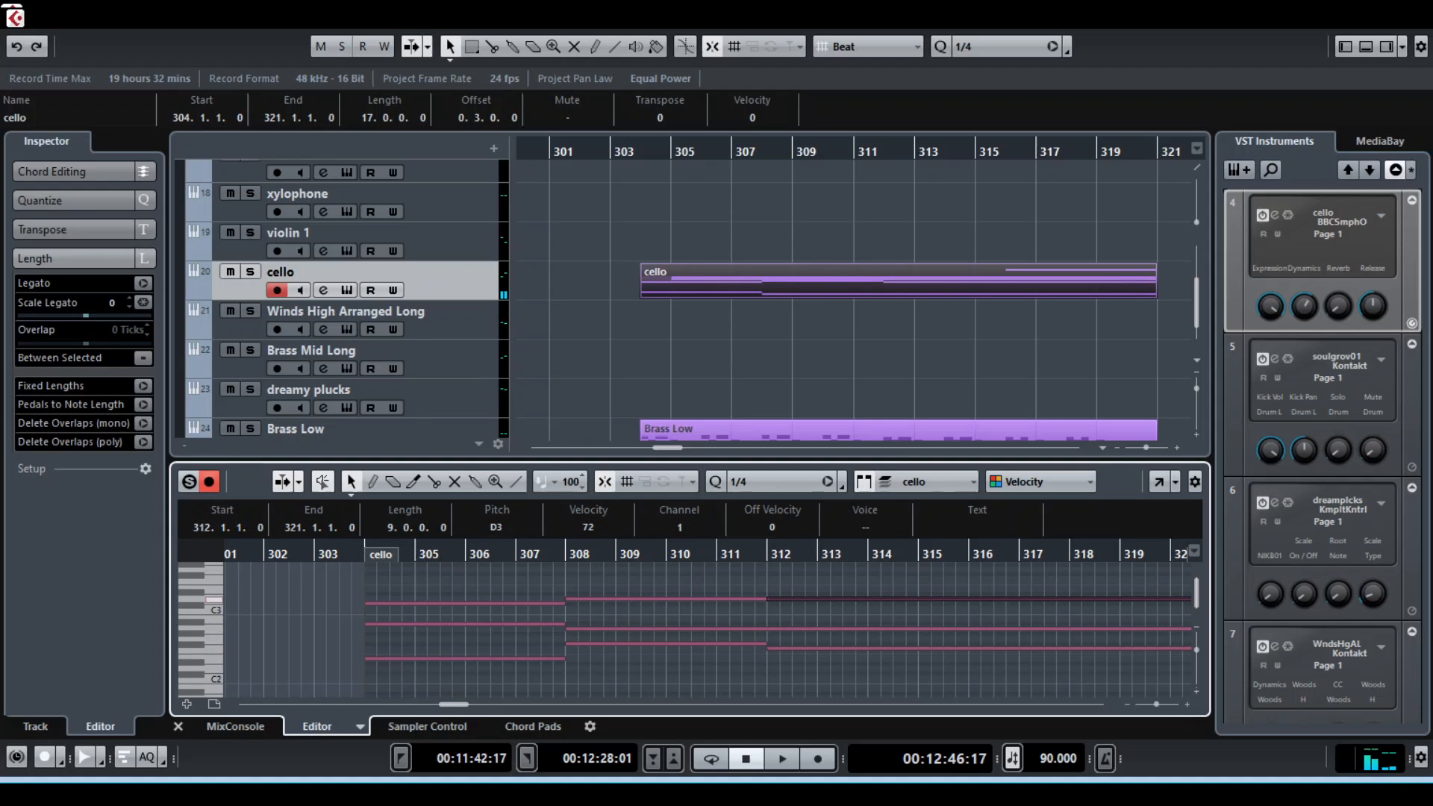
pyautogui.click(717, 599)
pyautogui.press('Delete')
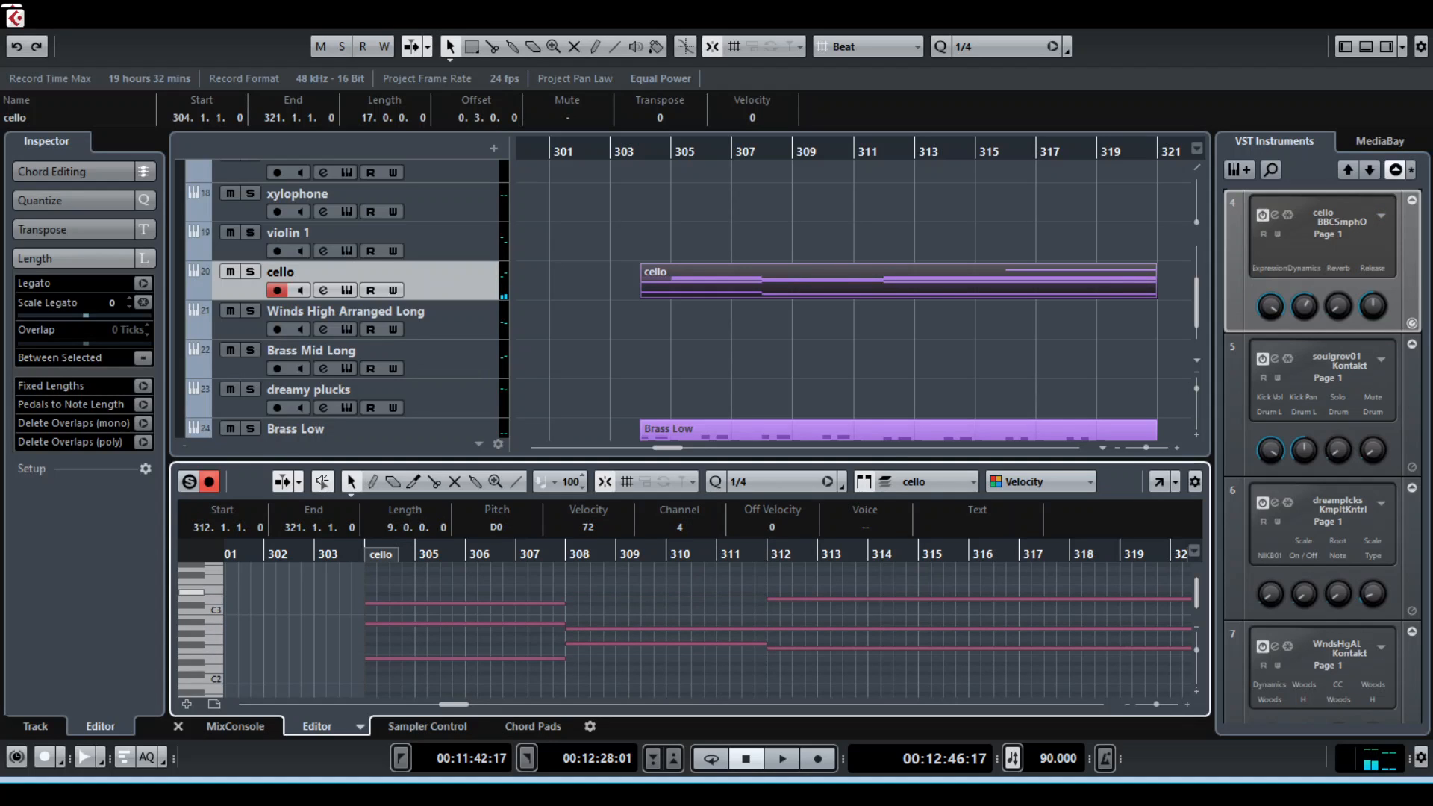
pyautogui.click(793, 600)
pyautogui.moveTo(769, 599); pyautogui.dragTo(566, 600)
pyautogui.click(578, 610)
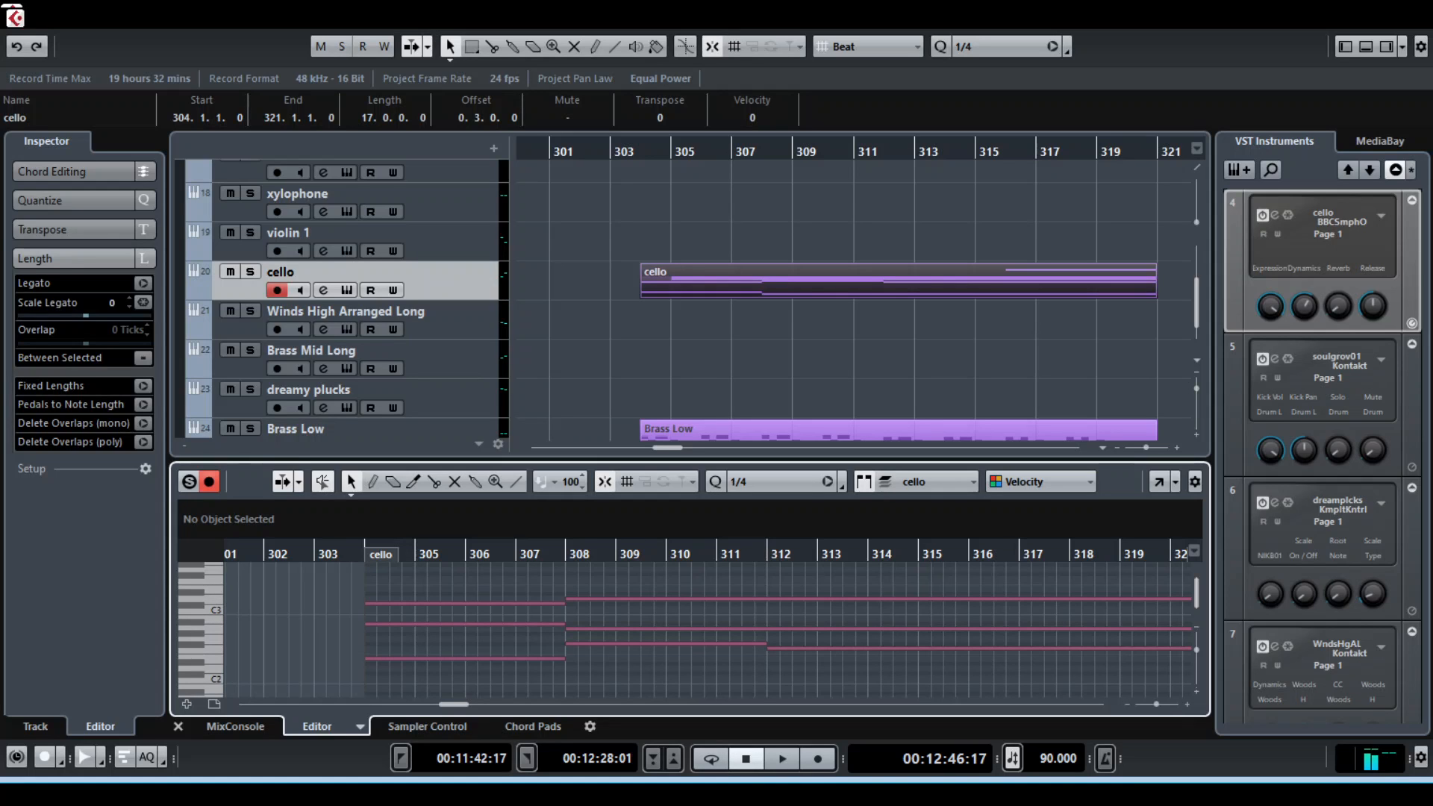
# Play the cello track in solo from bar 304, stopping playback and releasing the solo and clip selection at the end
pyautogui.click(250, 272)
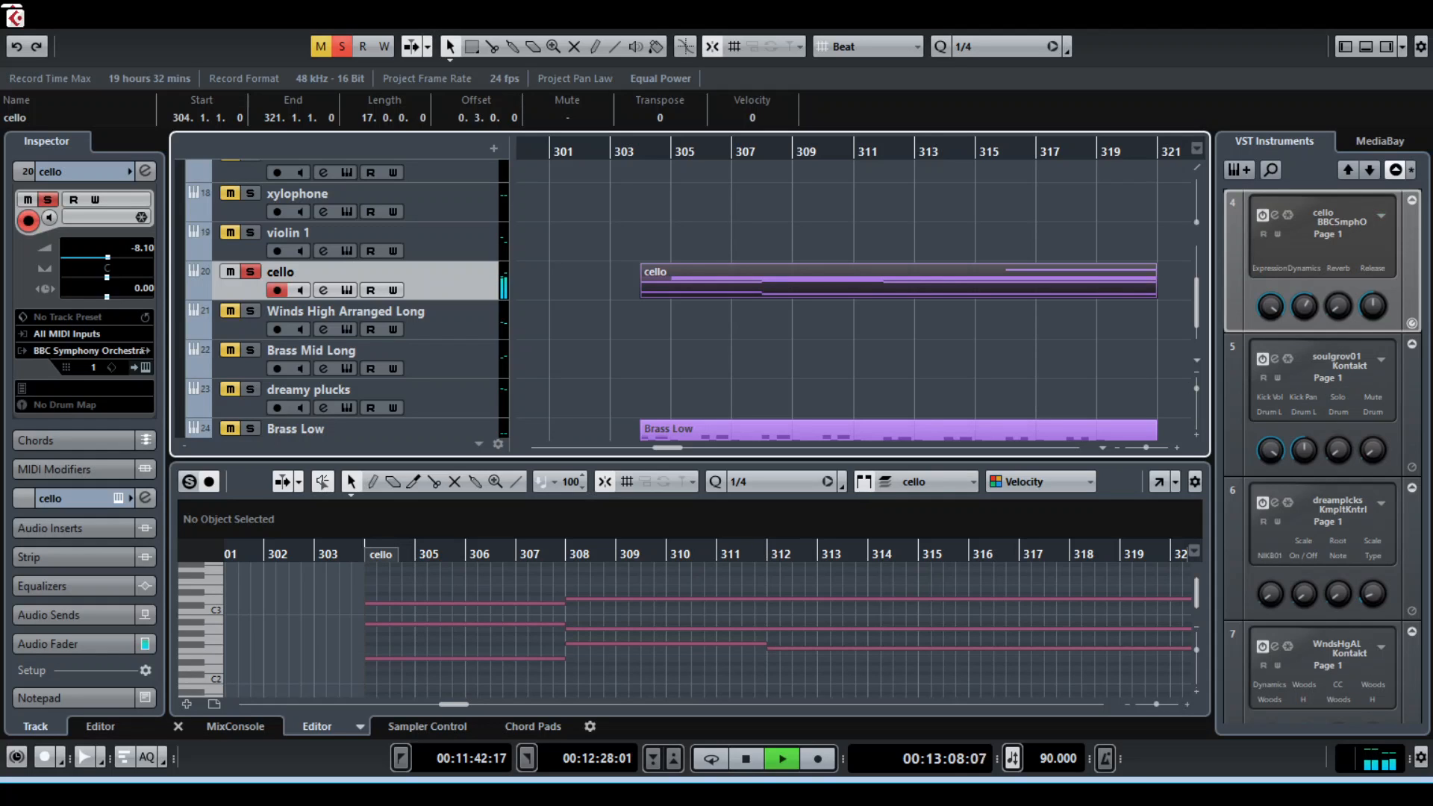
pyautogui.press('space')
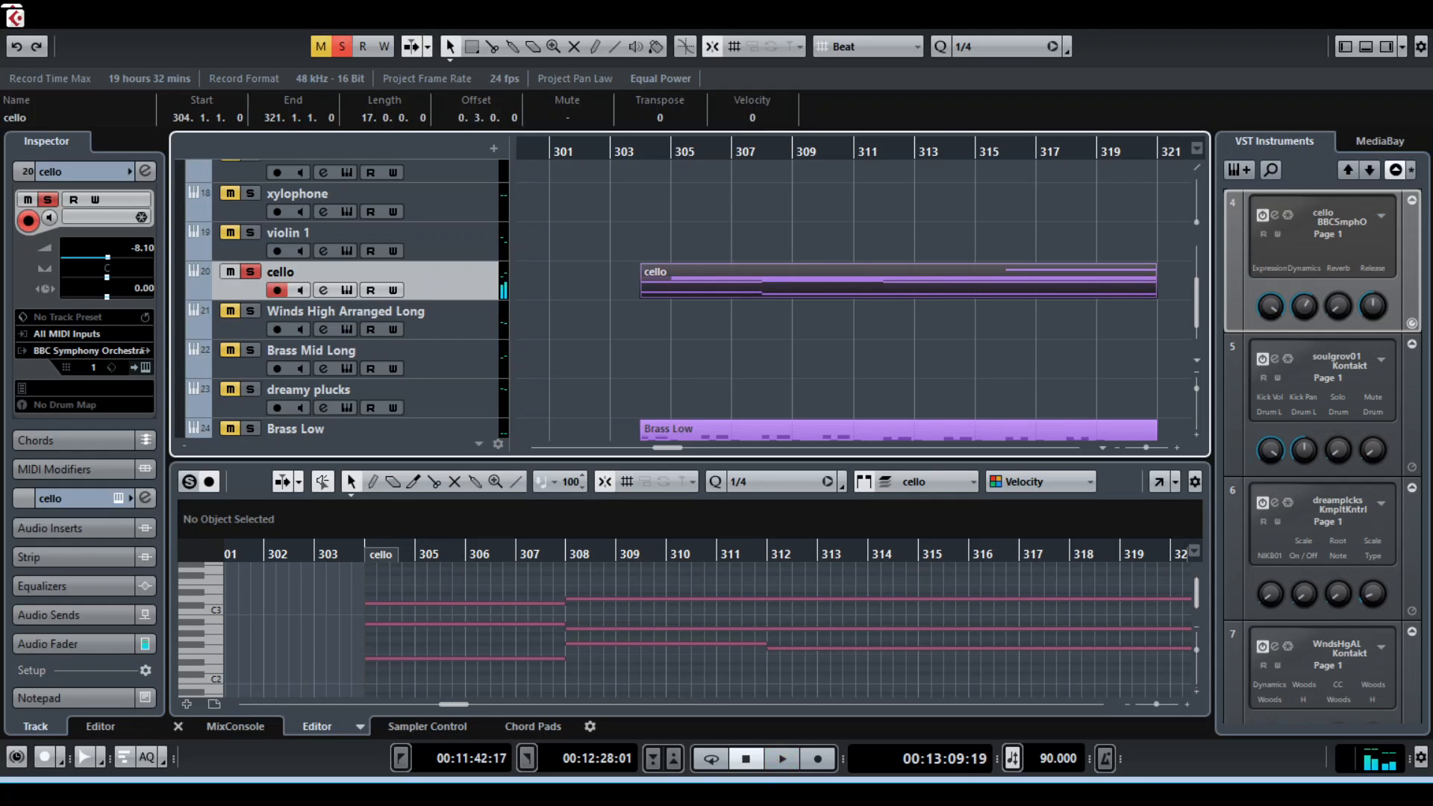
pyautogui.press('s')
pyautogui.click(854, 358)
# Find the cello, Brass Mid Long and Winds High Arranged Long clips from bar 331 and play that section
pyautogui.hscroll(9, 854, 359)
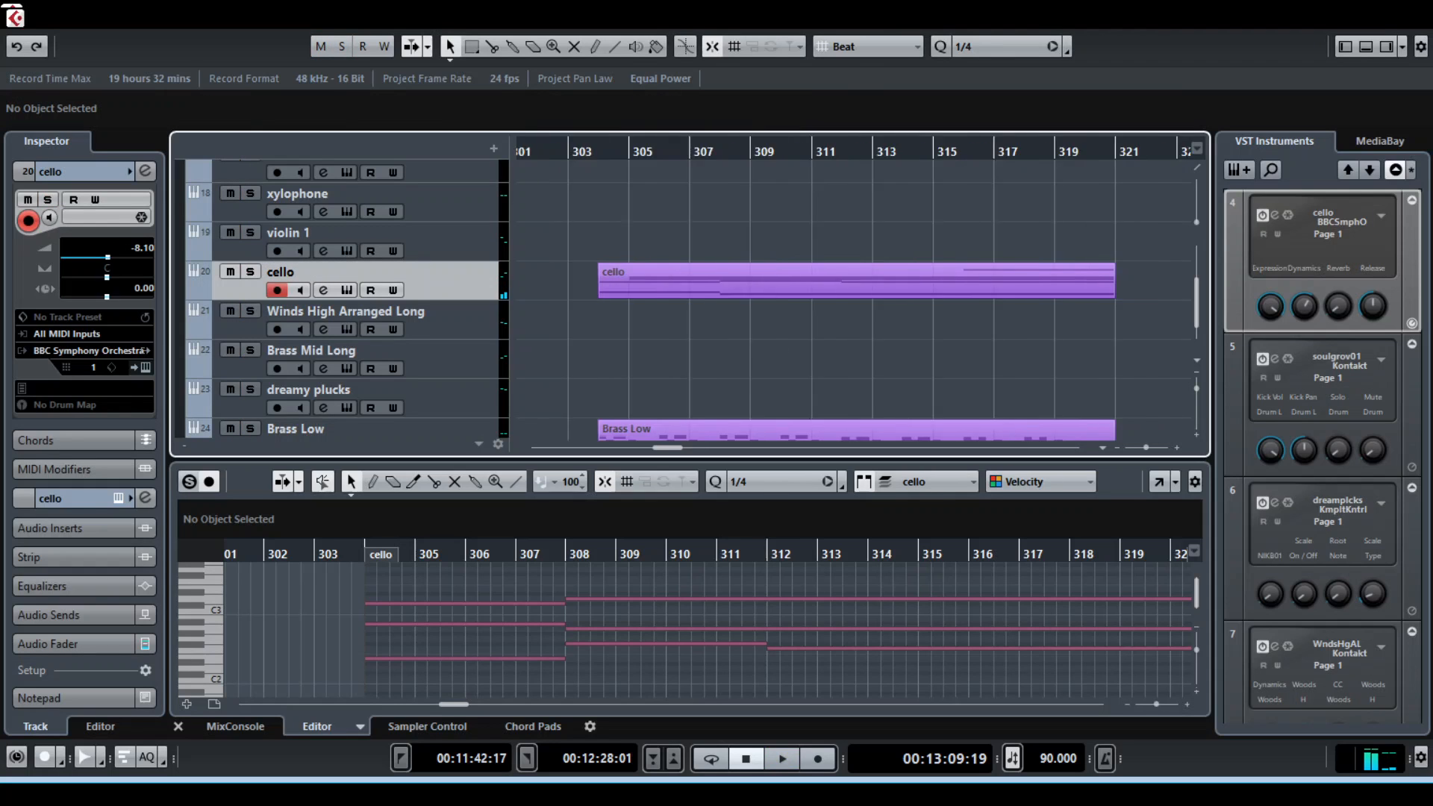
pyautogui.scroll(-1, 336, 299)
pyautogui.scroll(5, 336, 299)
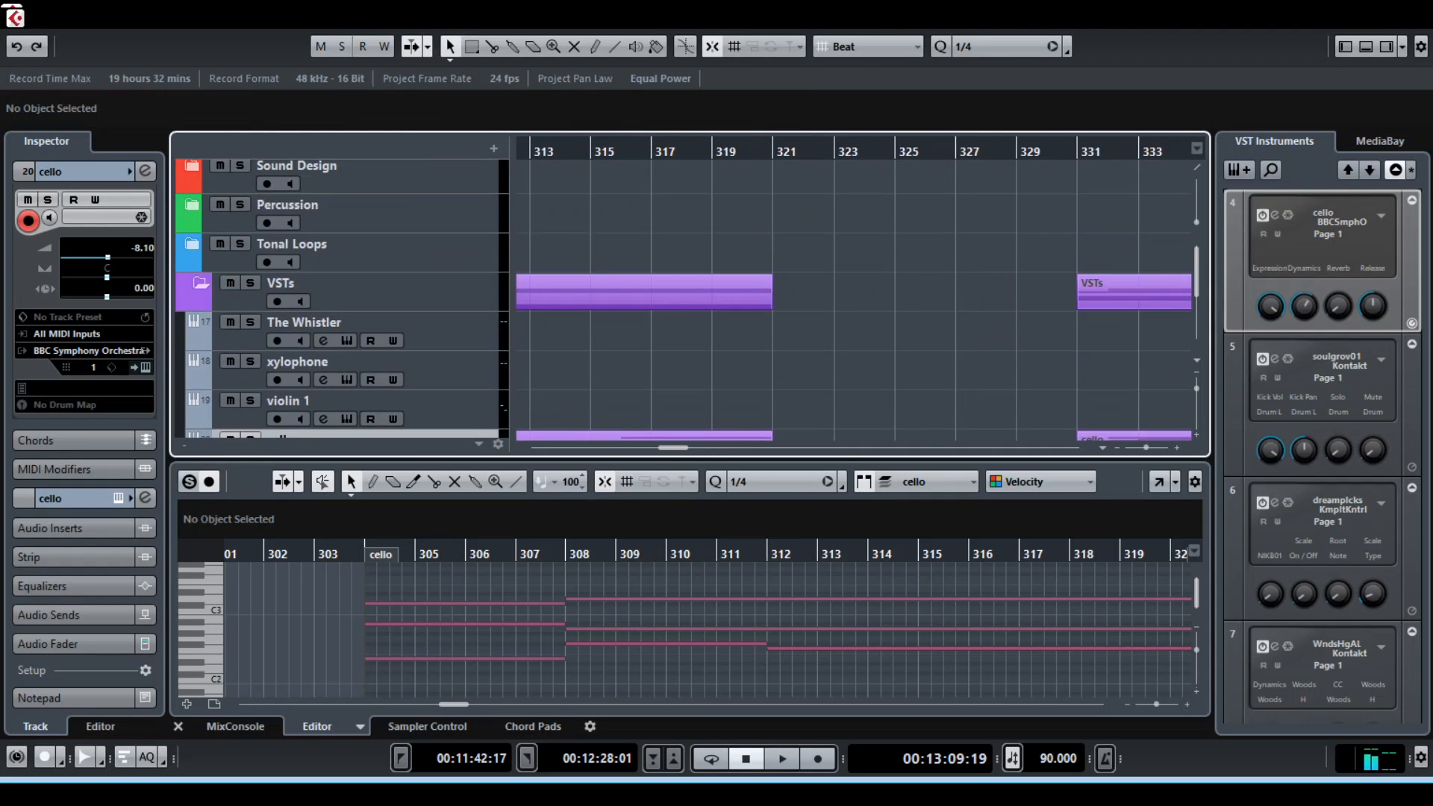
pyautogui.hscroll(13, 854, 298)
pyautogui.scroll(-3, 854, 299)
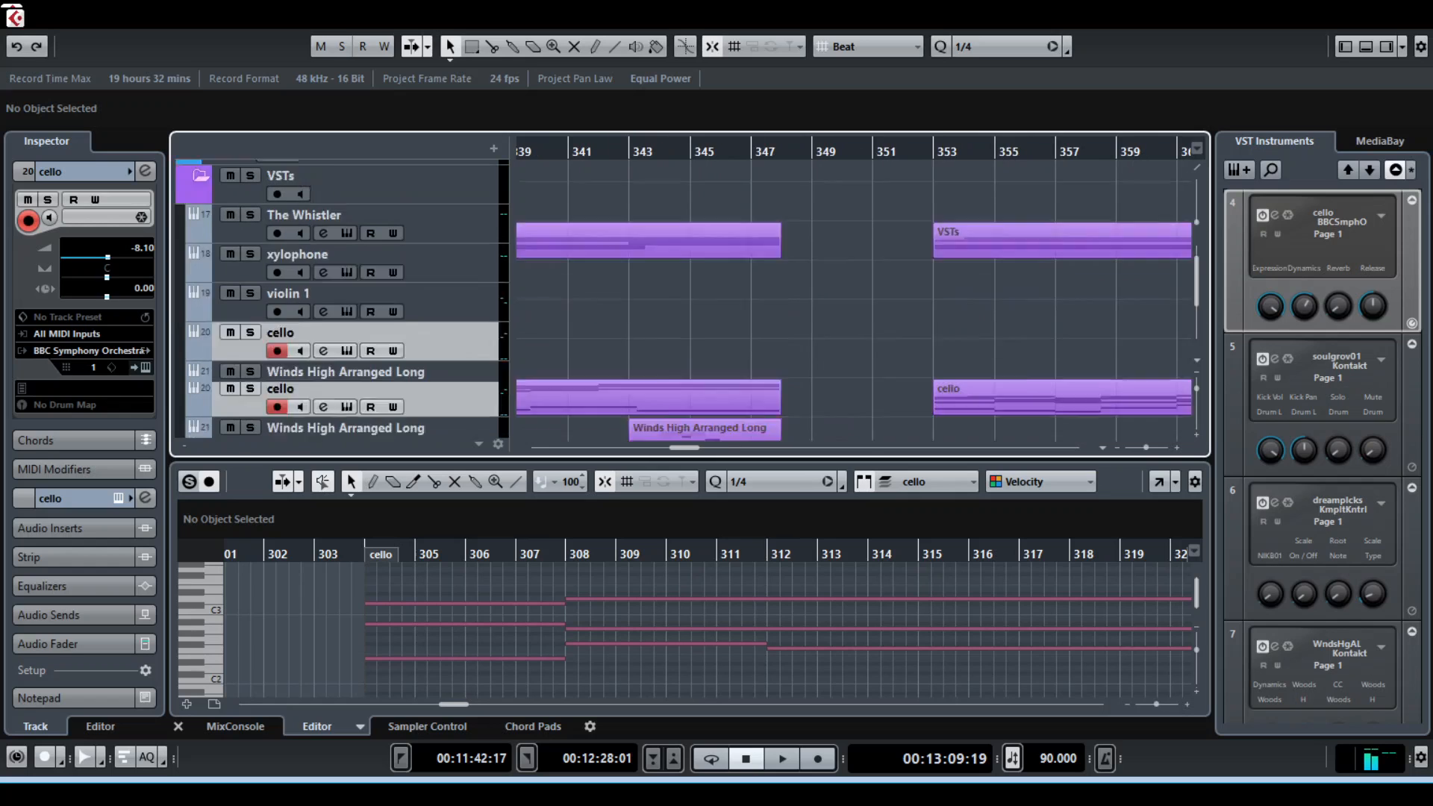
pyautogui.hscroll(-1, 854, 298)
pyautogui.hscroll(-6, 854, 298)
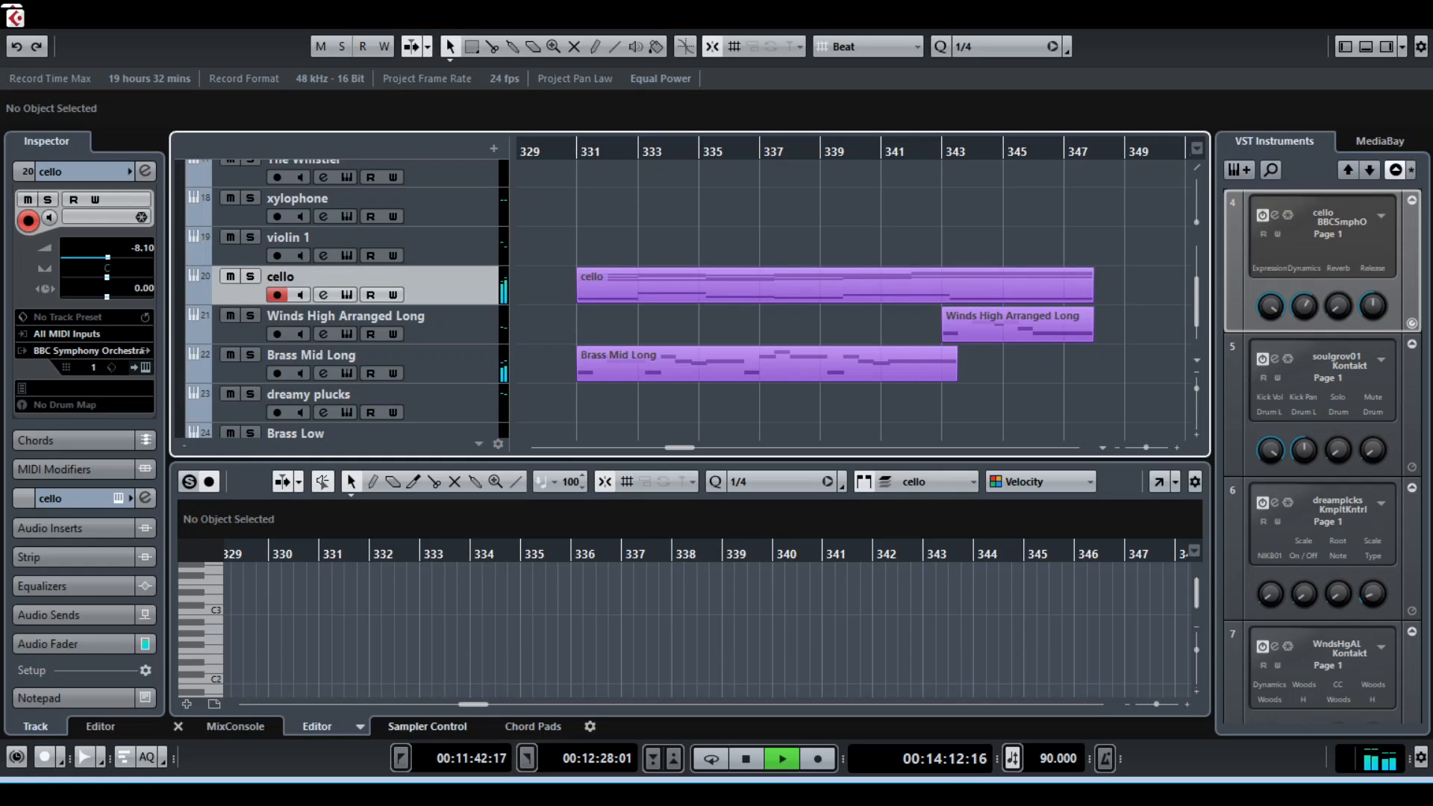
# Show the MixConsole to watch the track levels during playback, and stop playback
pyautogui.click(533, 726)
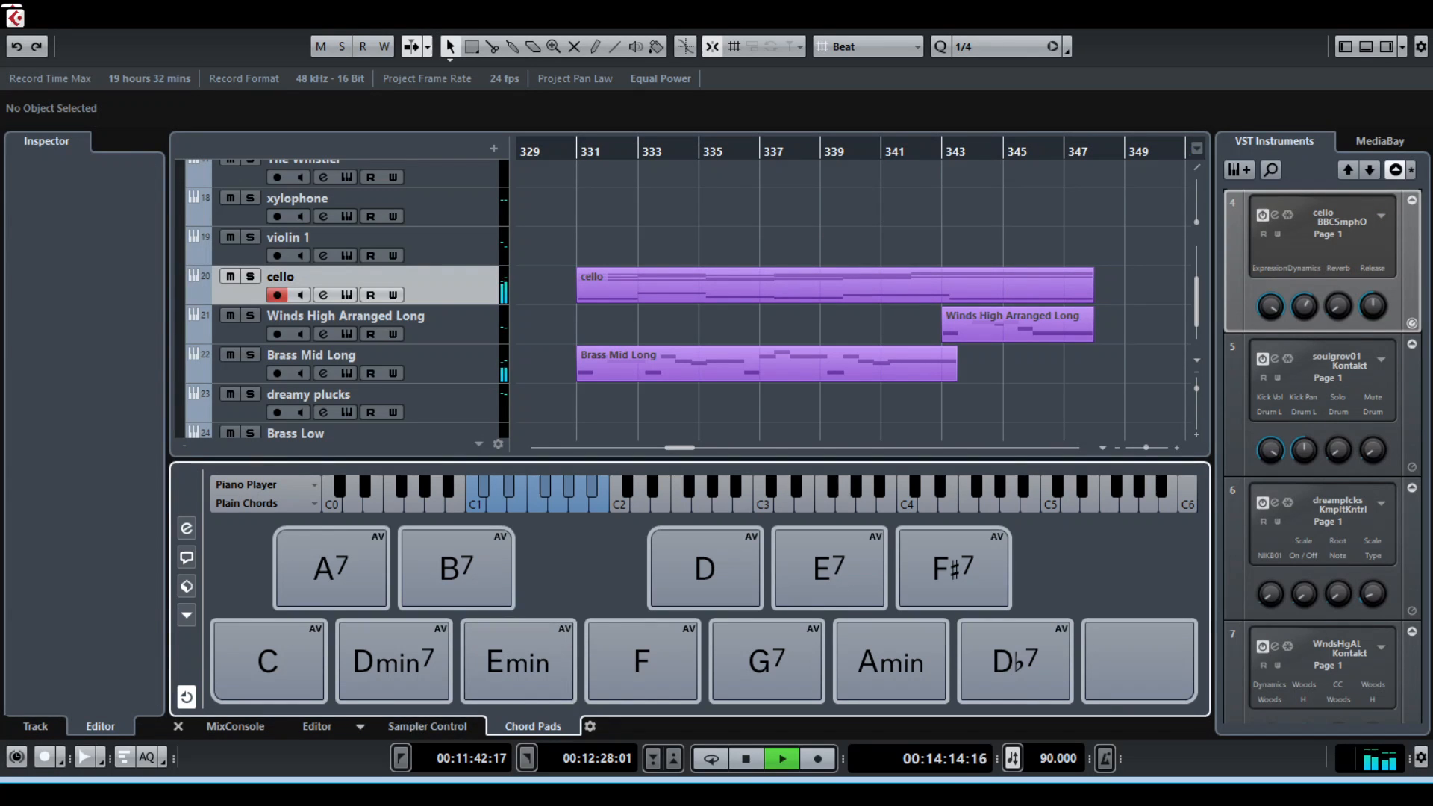
pyautogui.click(235, 726)
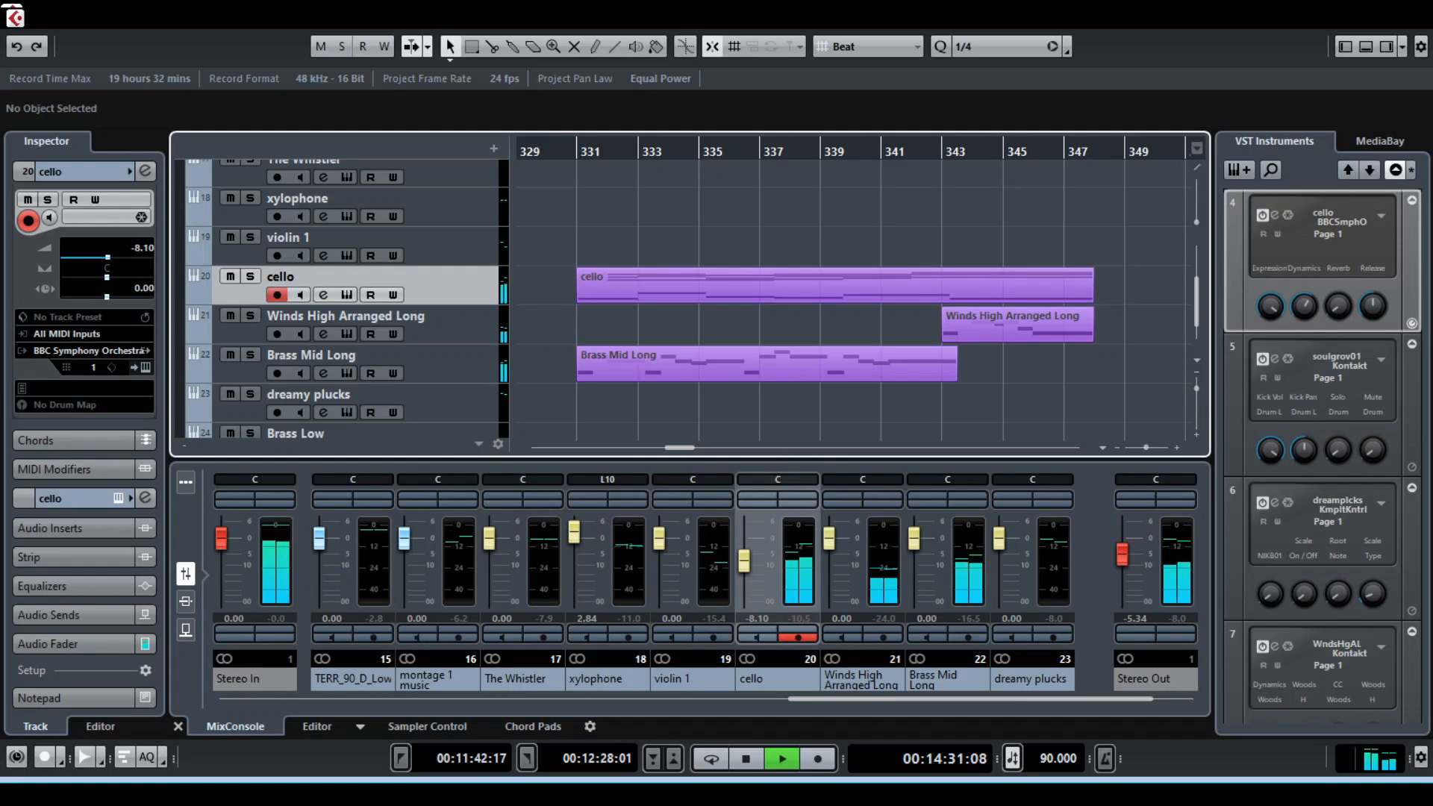
pyautogui.press('space')
# Set the playback position at bar 353 and bring the whole cello and violin 1 clips of that section into view
pyautogui.hscroll(5, 855, 298)
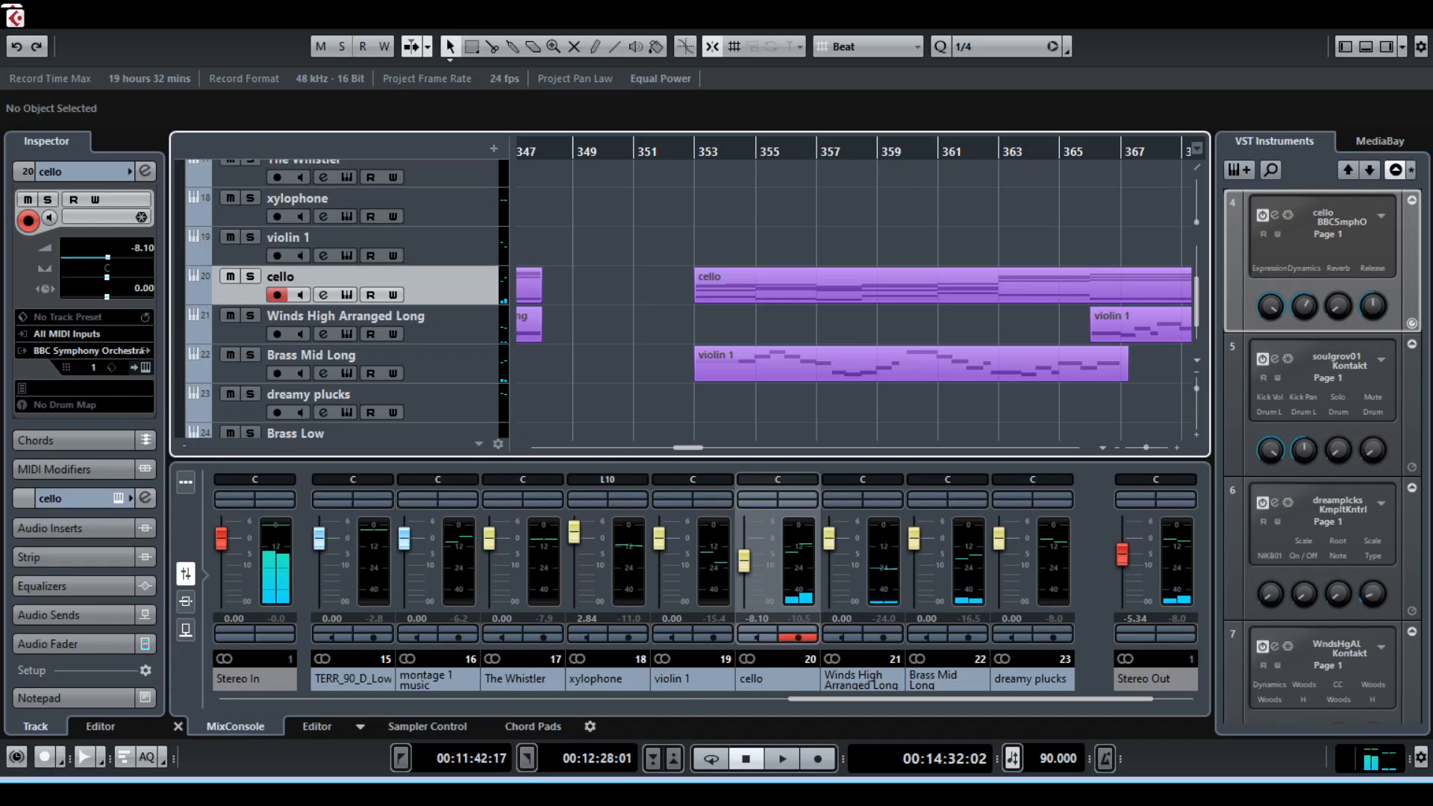
pyautogui.hscroll(1, 854, 299)
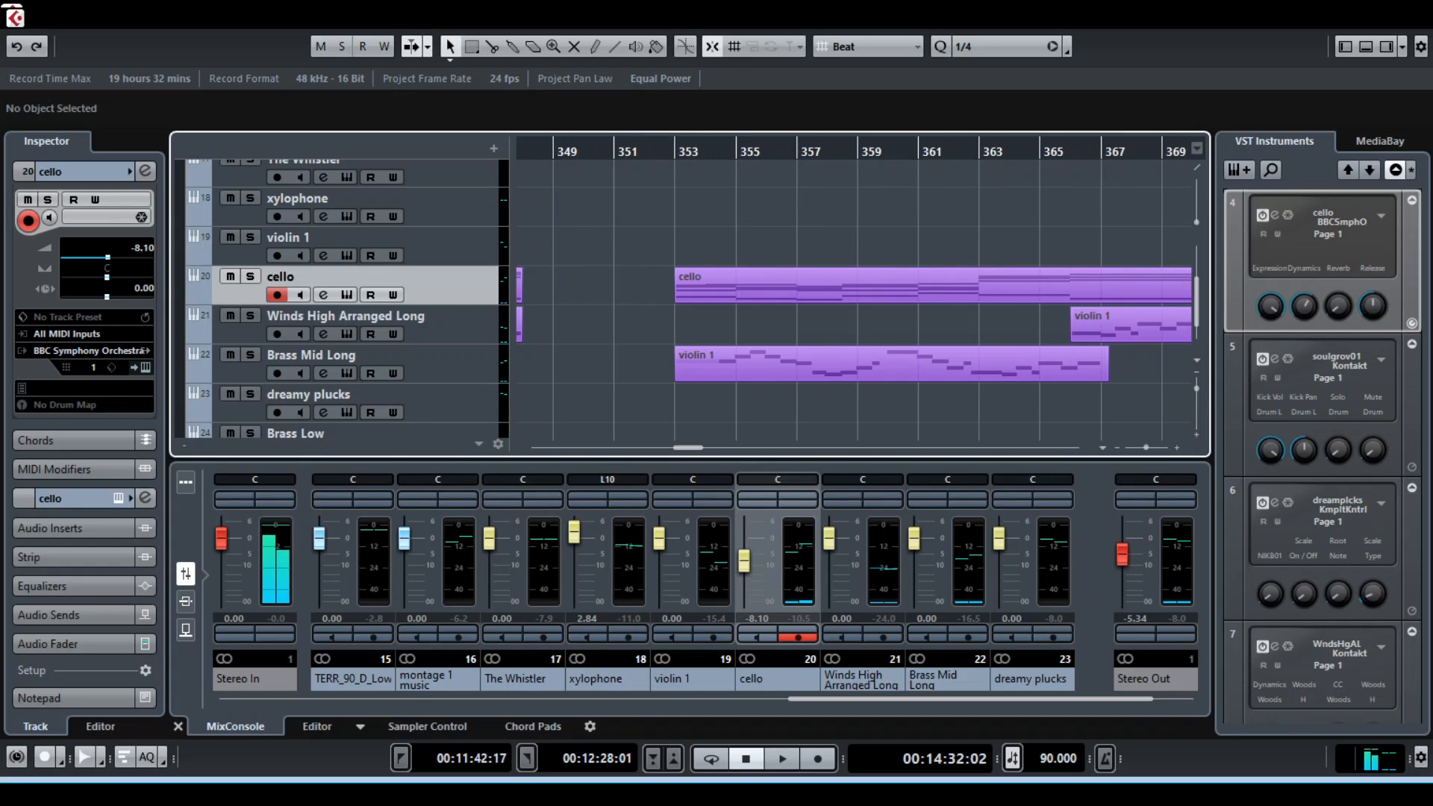
pyautogui.click(676, 153)
pyautogui.scroll(4, 855, 298)
pyautogui.scroll(-4, 855, 298)
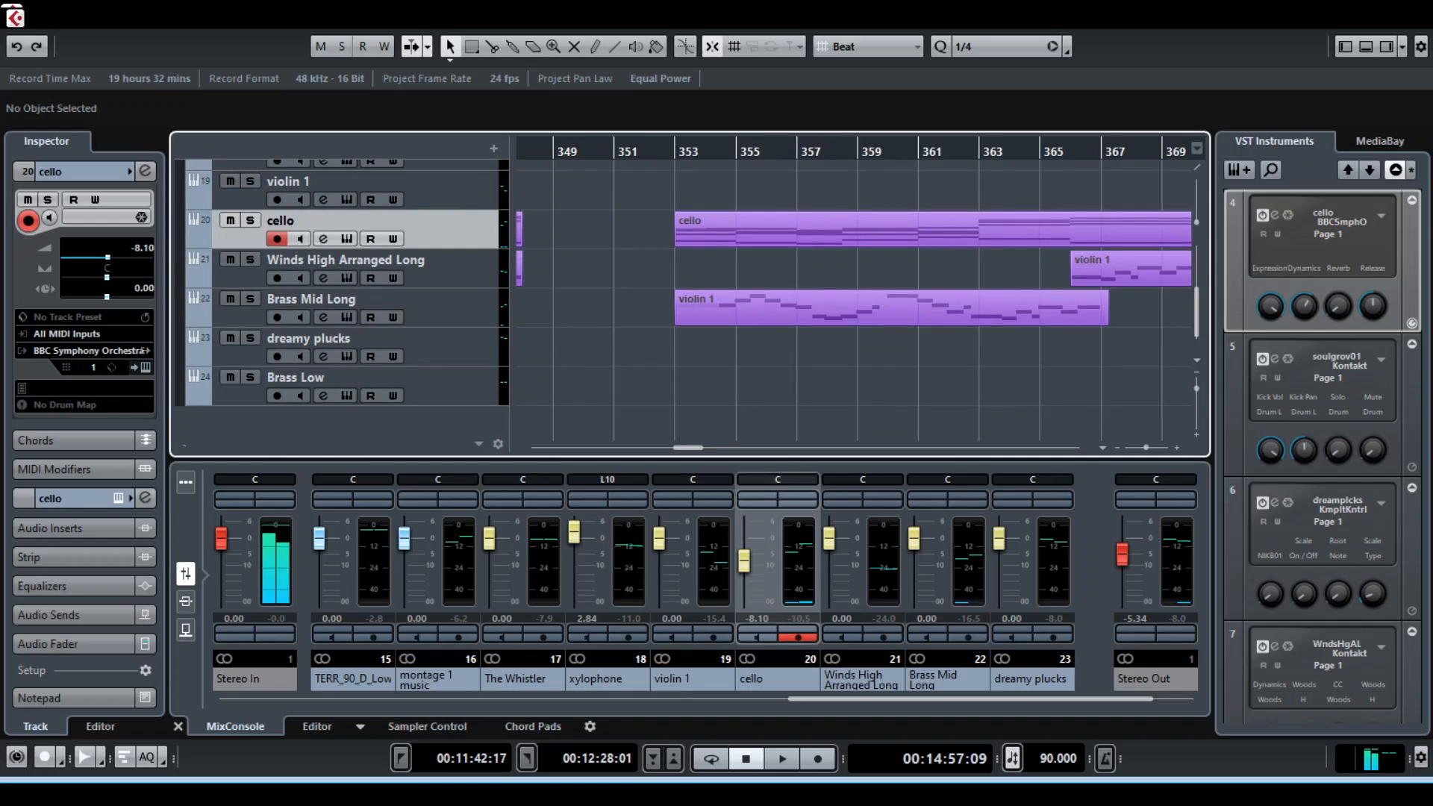
pyautogui.hscroll(4, 855, 299)
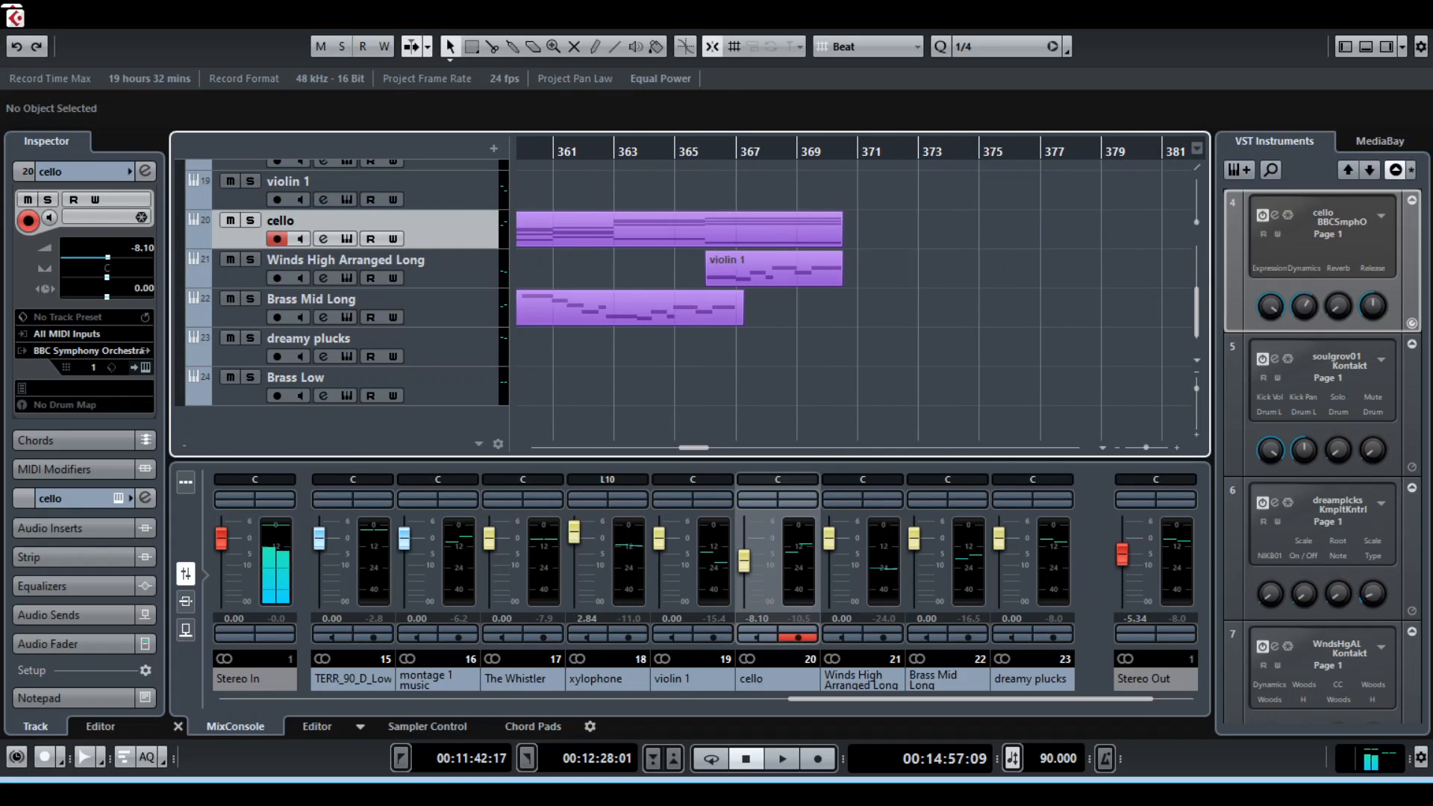
pyautogui.scroll(-7, 873, 299)
pyautogui.scroll(6, 873, 298)
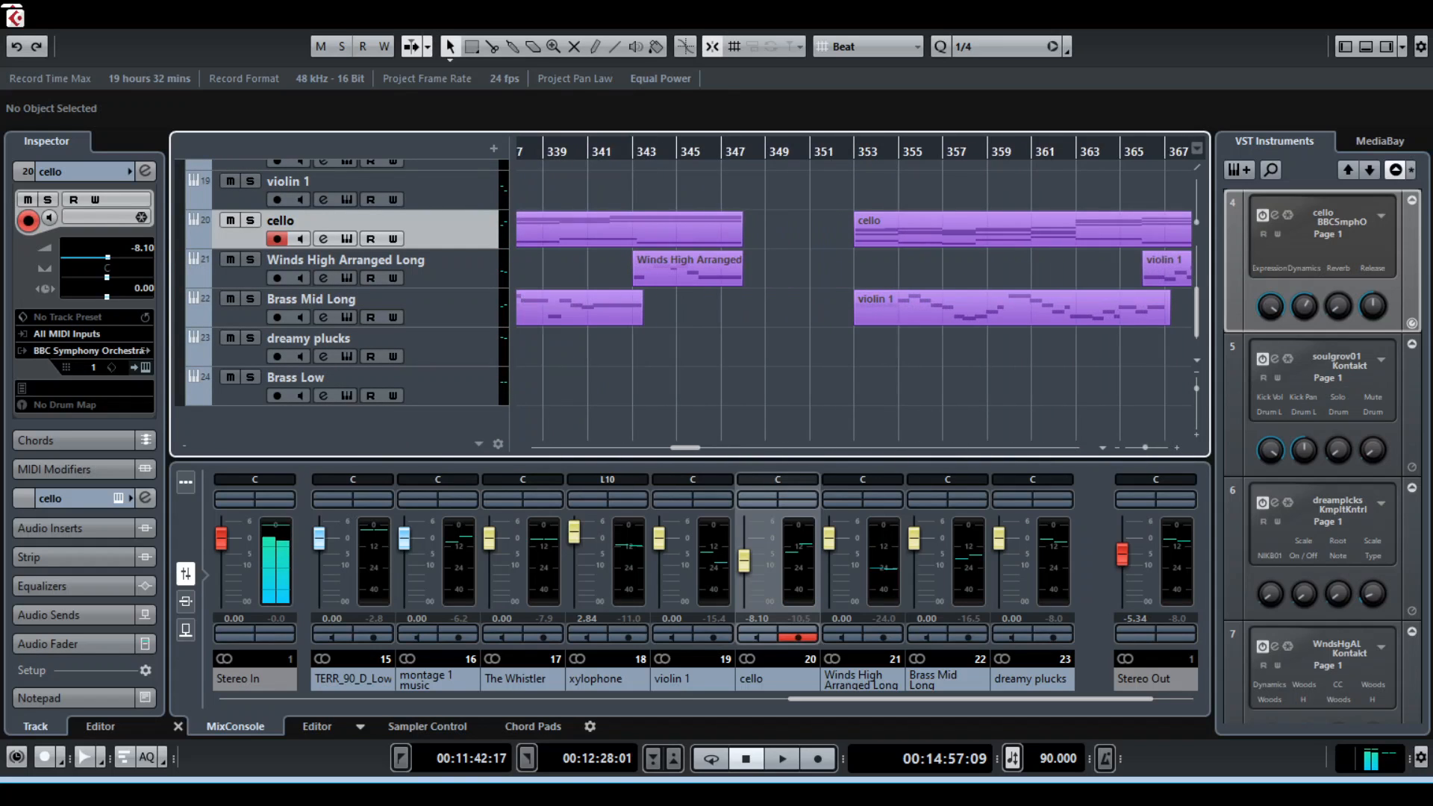
pyautogui.hscroll(2, 855, 299)
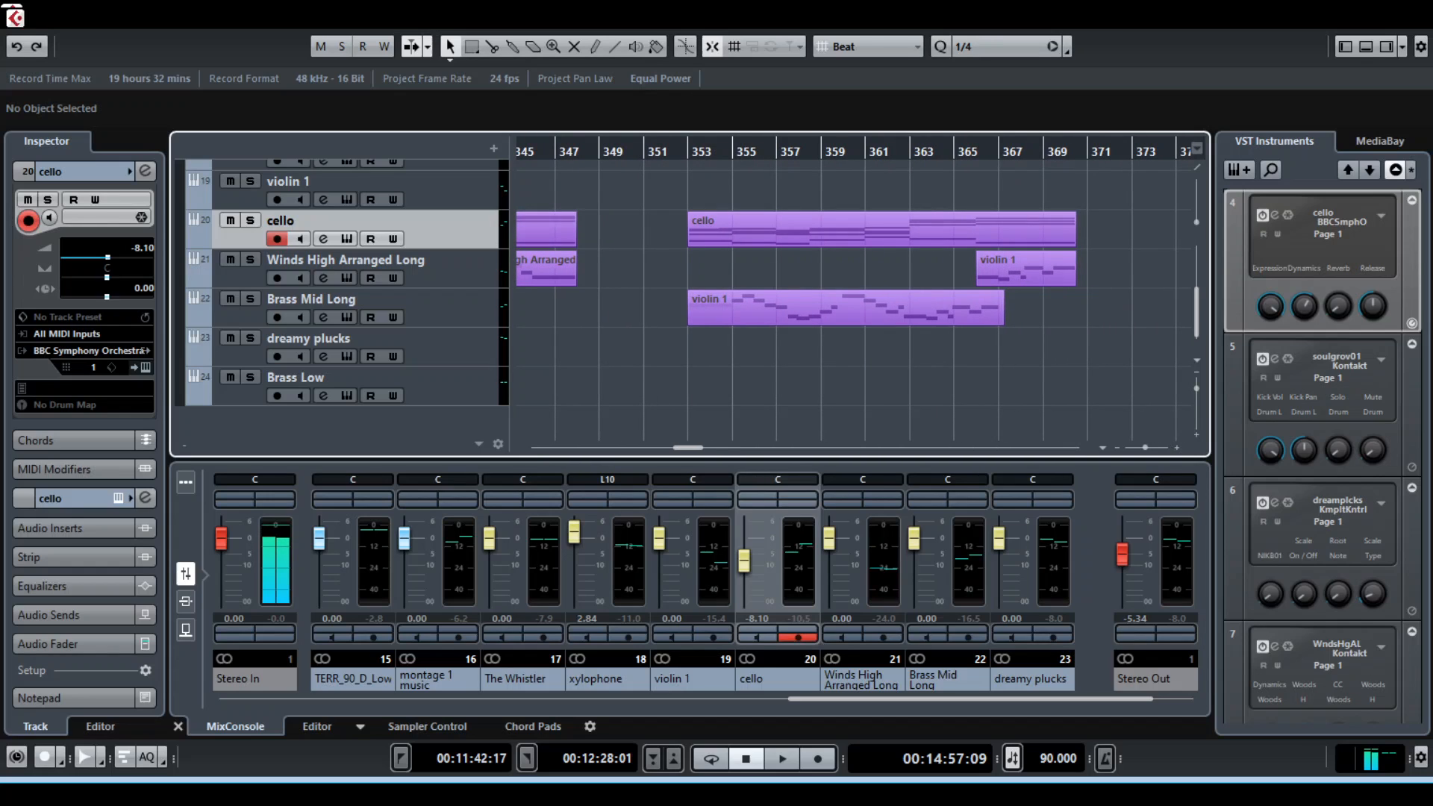
# Undo the last change to the violin 1 clip at bar 353, and play the Brass Mid Long track in solo
pyautogui.click(846, 308)
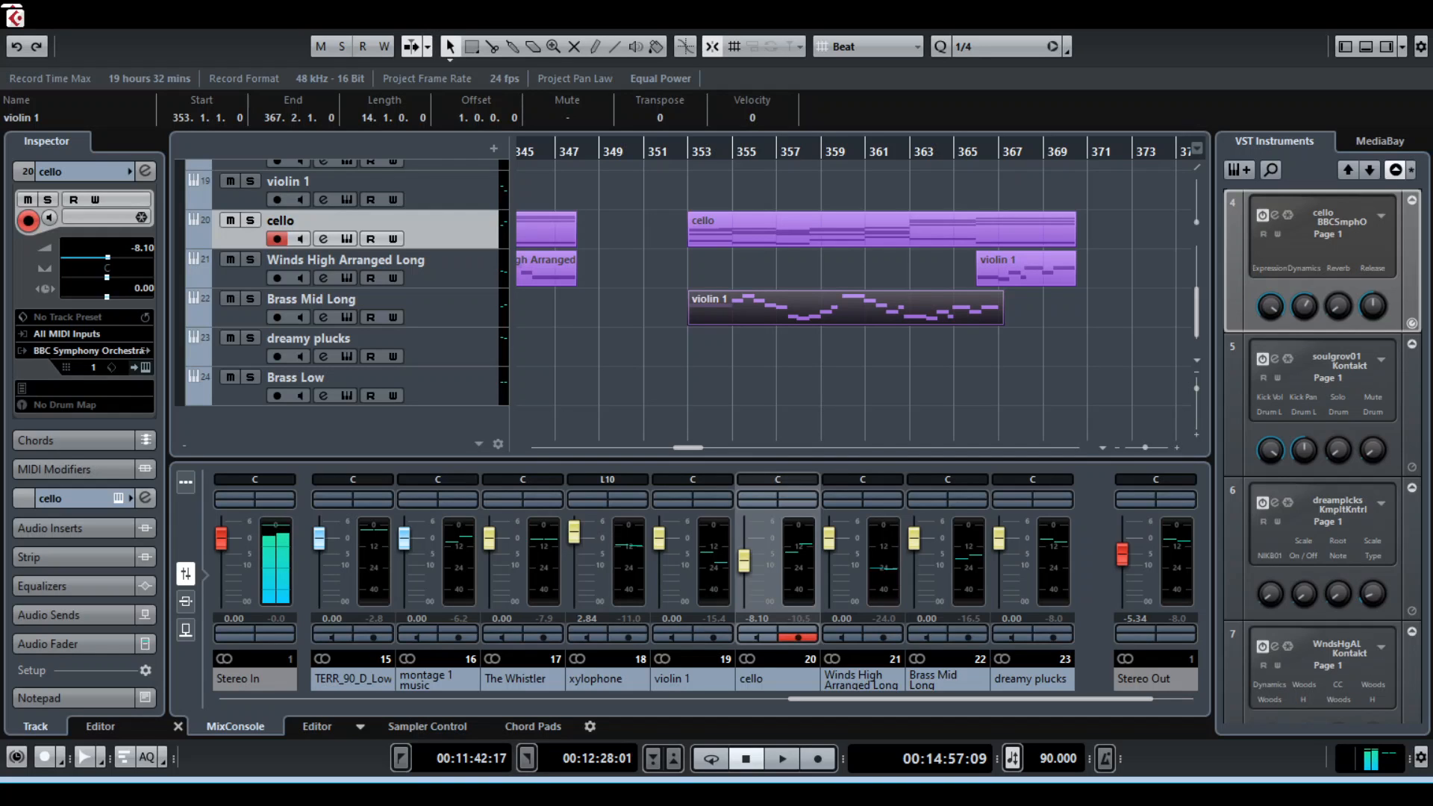
pyautogui.hotkey('ctrl', 'z')
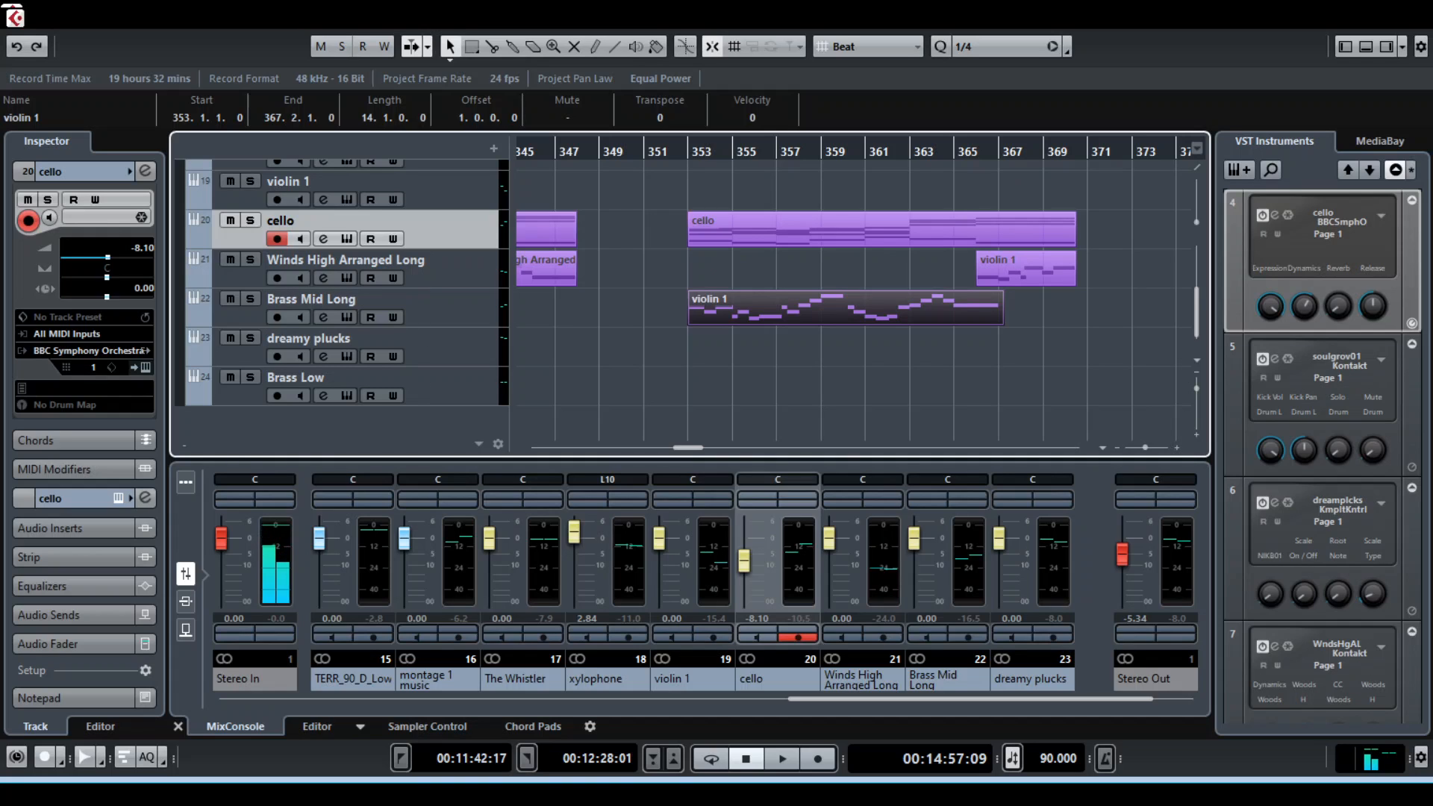
pyautogui.click(250, 298)
pyautogui.press('space')
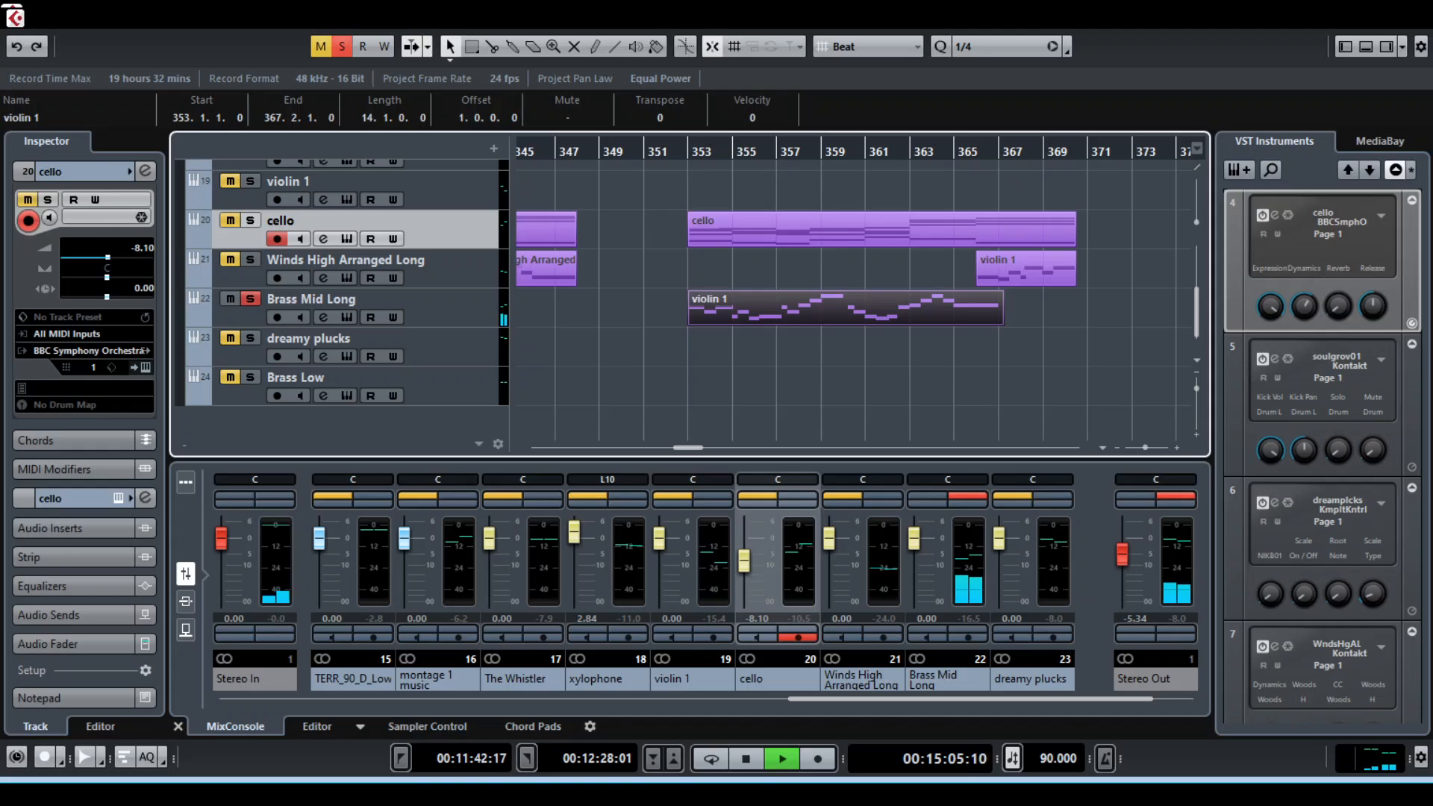
# Stop playback, undo the latest note change in the violin 1 clip on the Brass Mid Long track, and play it again
pyautogui.press('space')
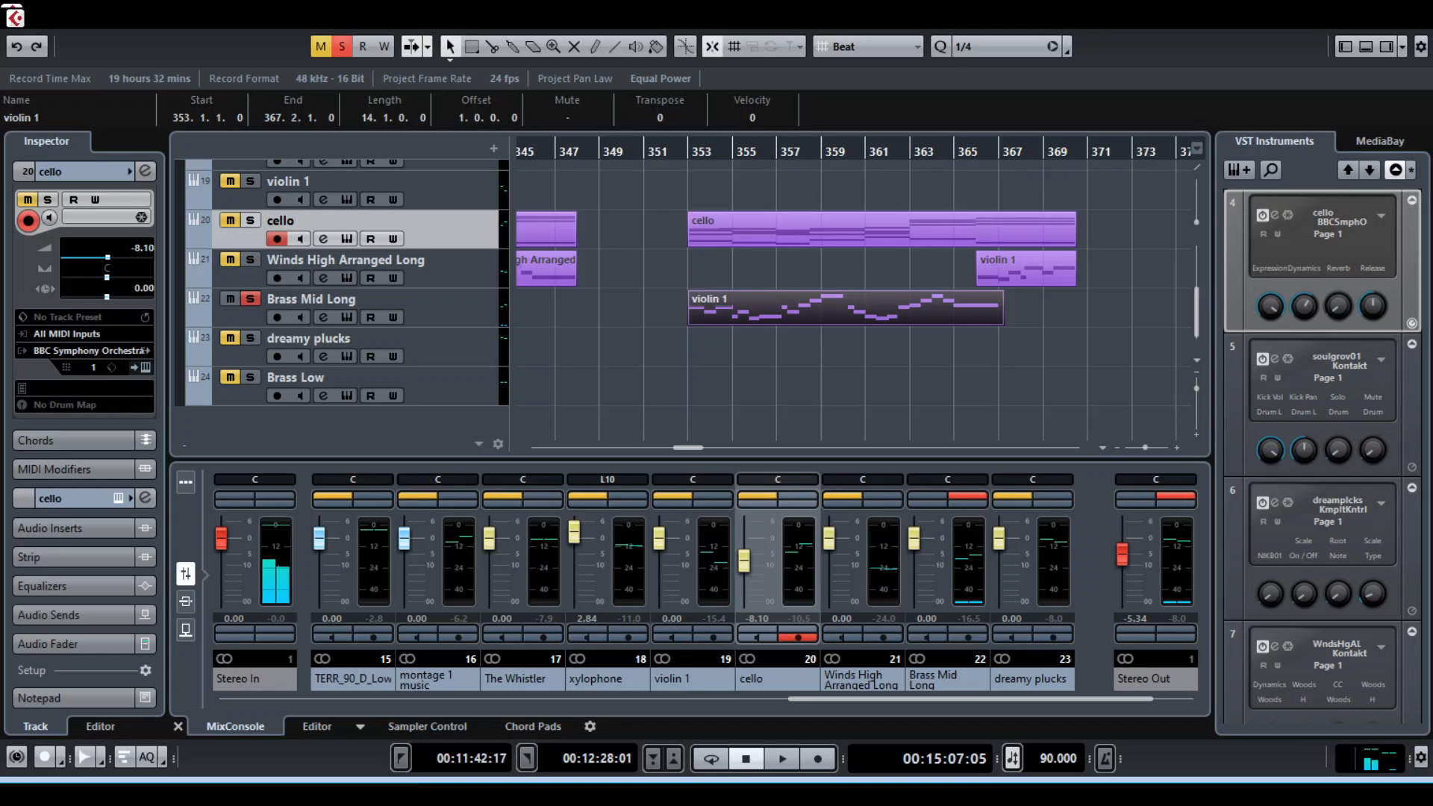
pyautogui.hotkey('ctrl', 'z')
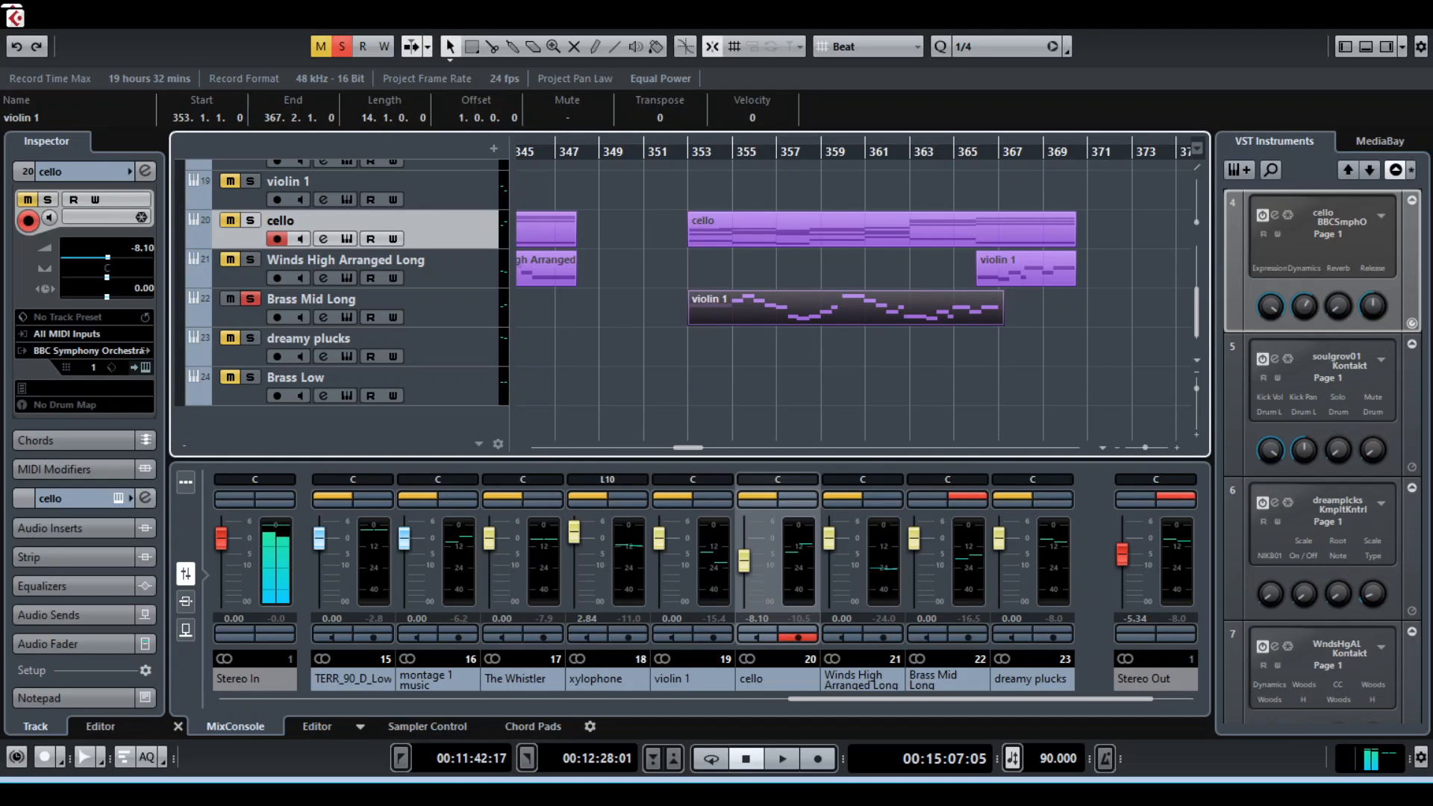
pyautogui.press('space')
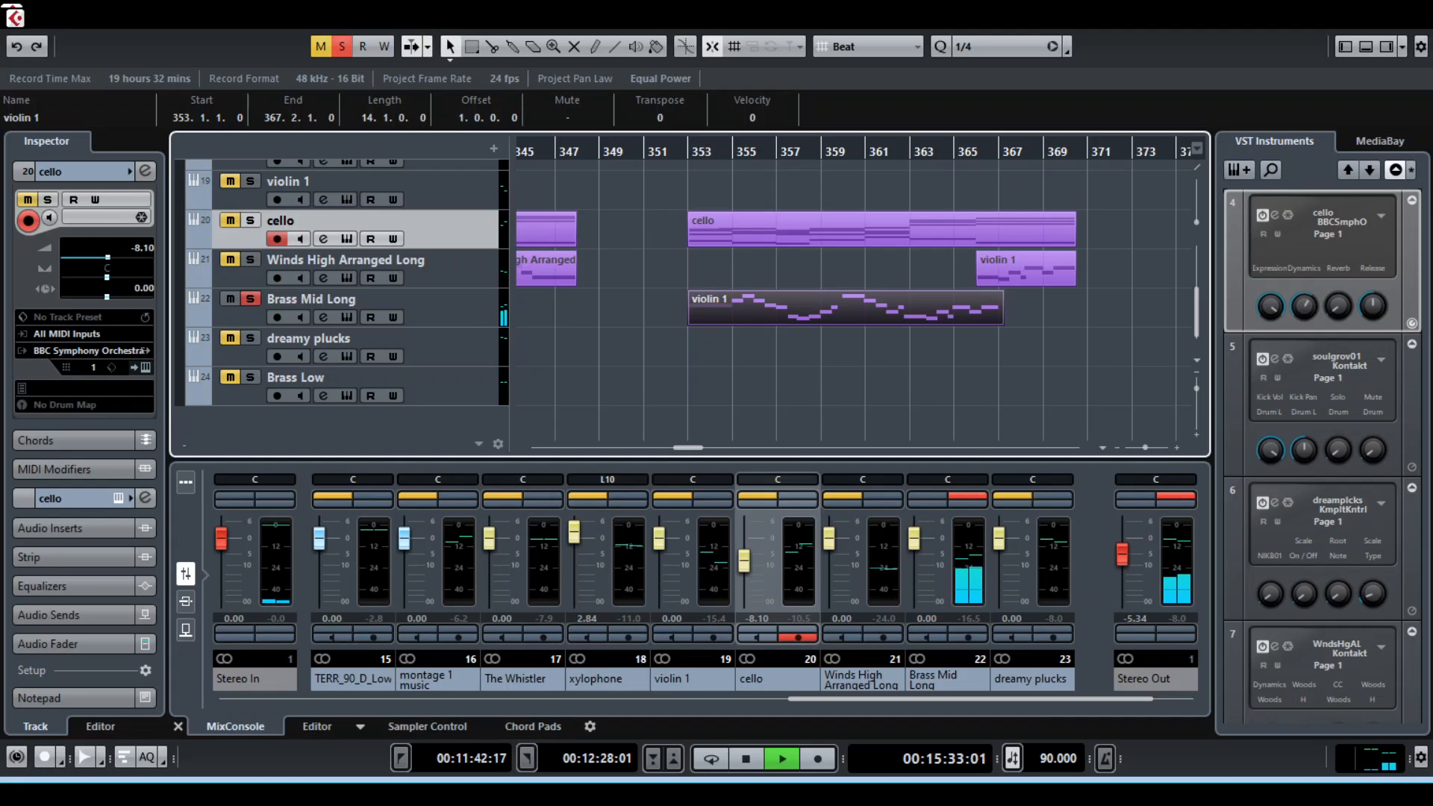
# Stop playback, take the Brass Mid Long track out of solo and deselect its violin 1 clip
pyautogui.press('space')
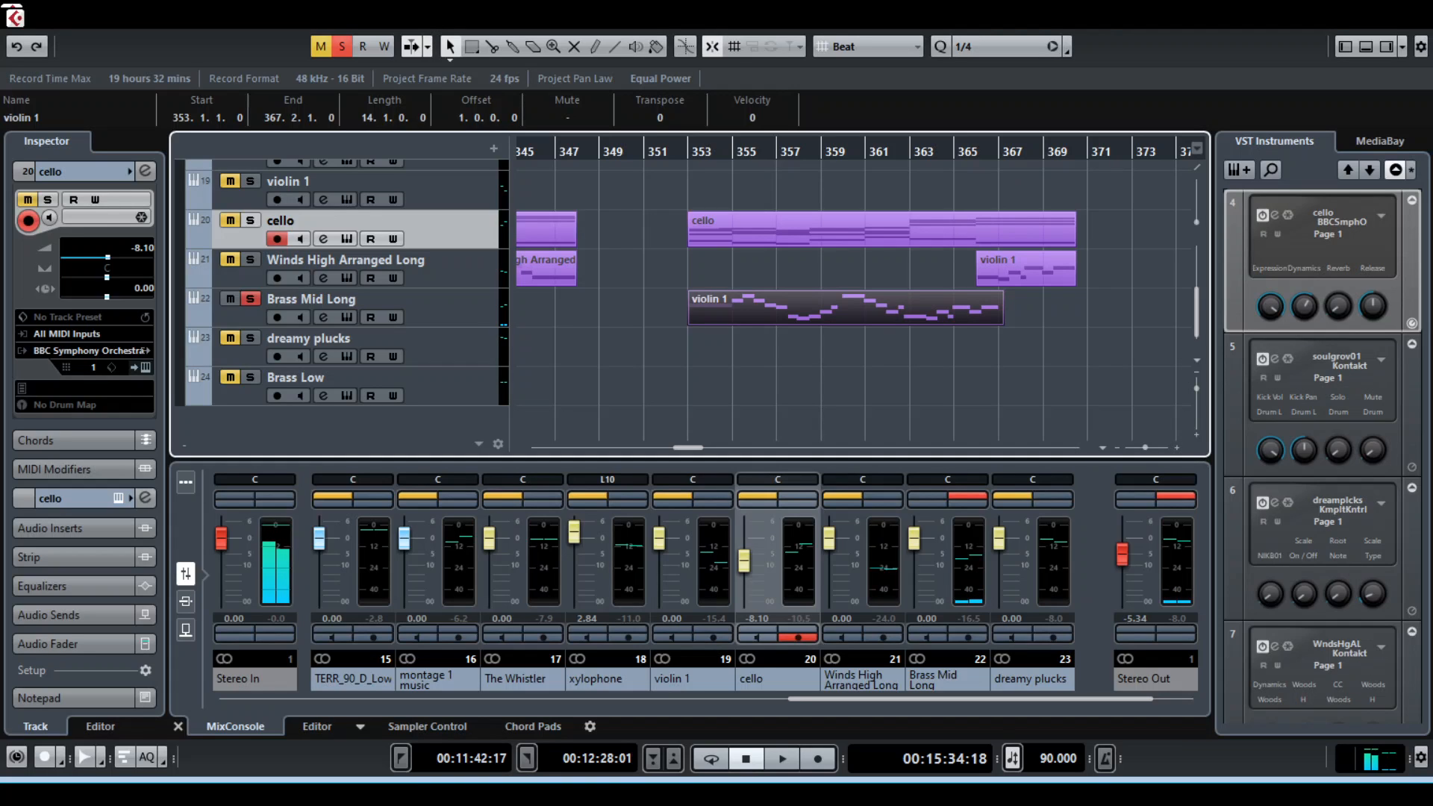
pyautogui.click(250, 299)
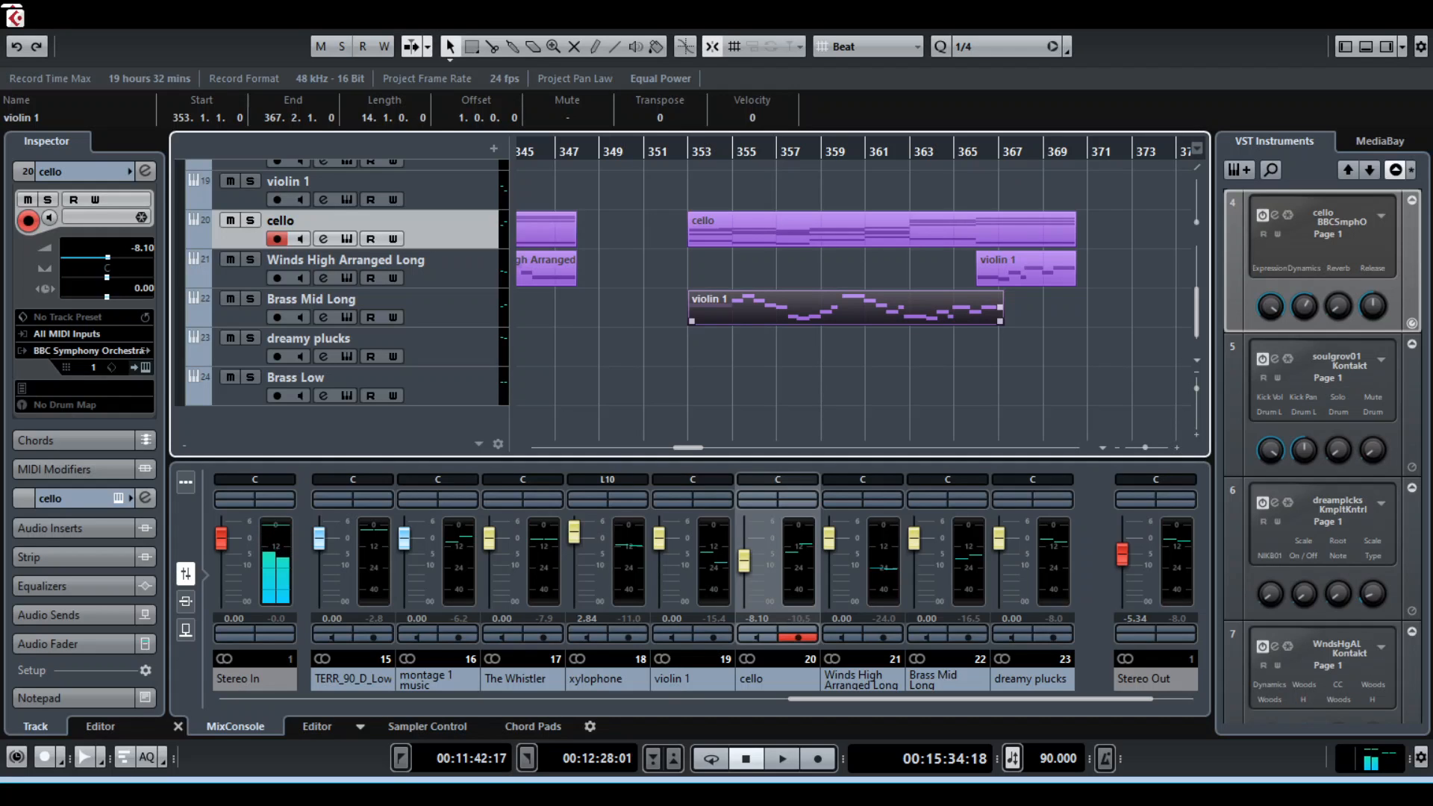
pyautogui.click(851, 366)
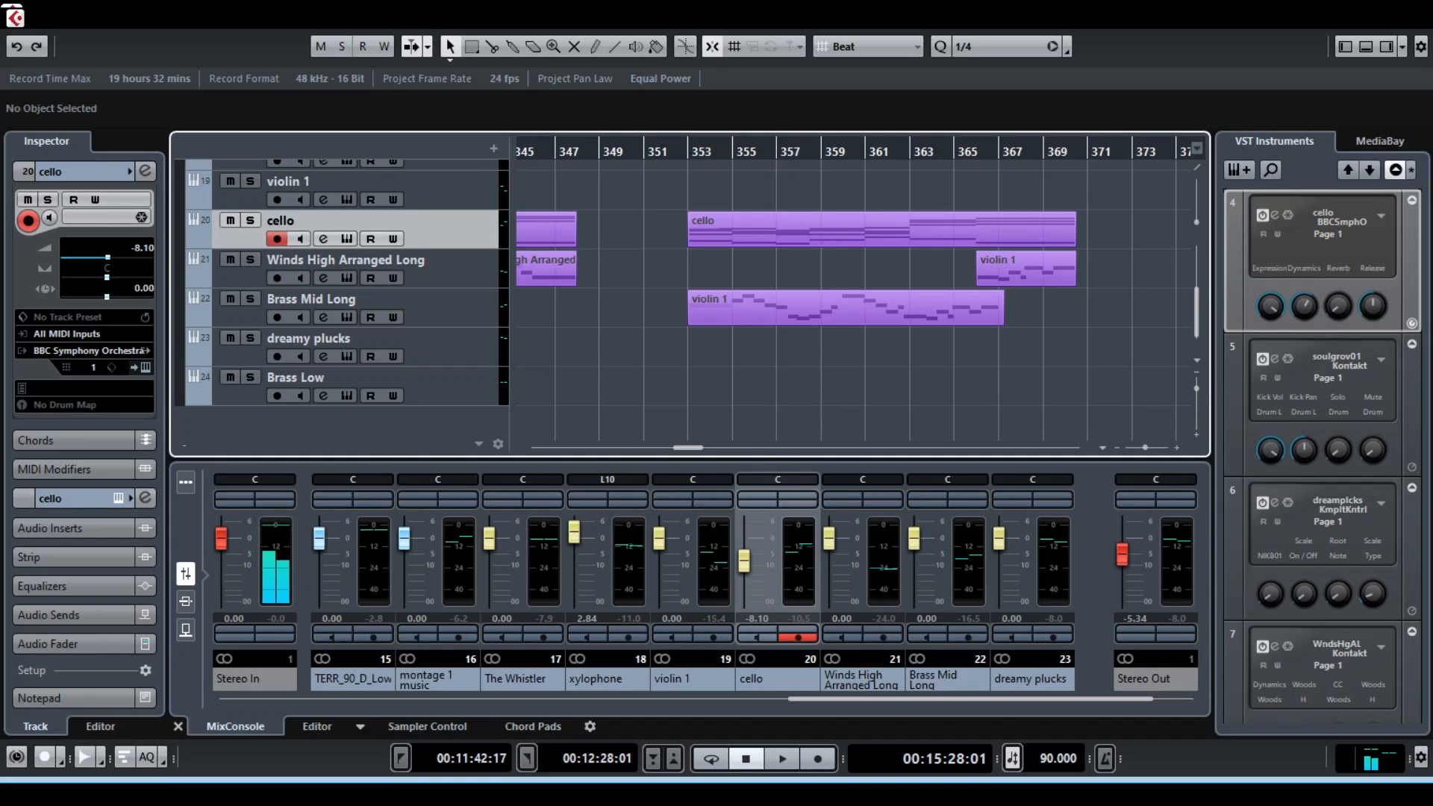
# Play the cello track in solo, take it out of solo and play on with all tracks before stopping
pyautogui.press('s')
pyautogui.press('space')
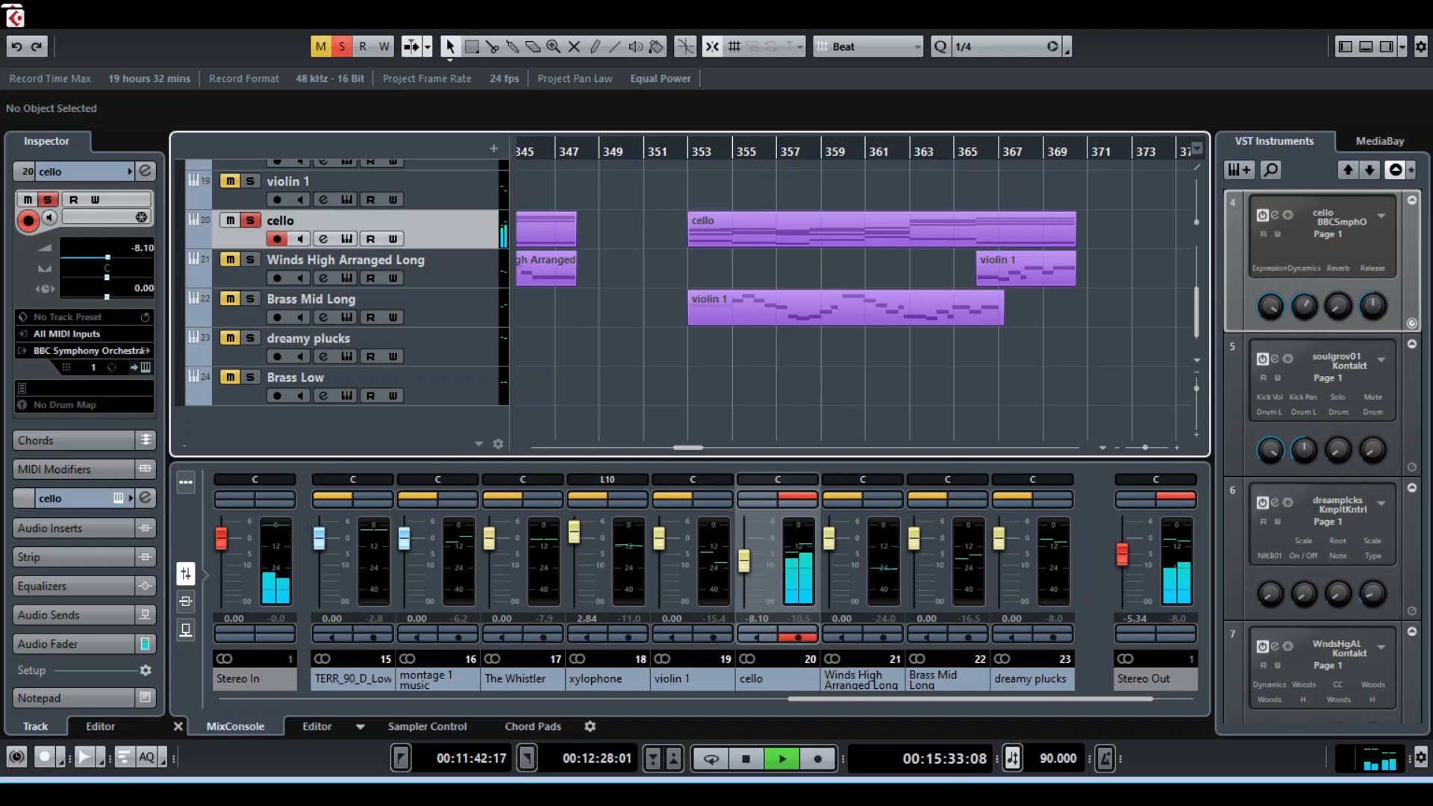
pyautogui.press('space')
pyautogui.press('s')
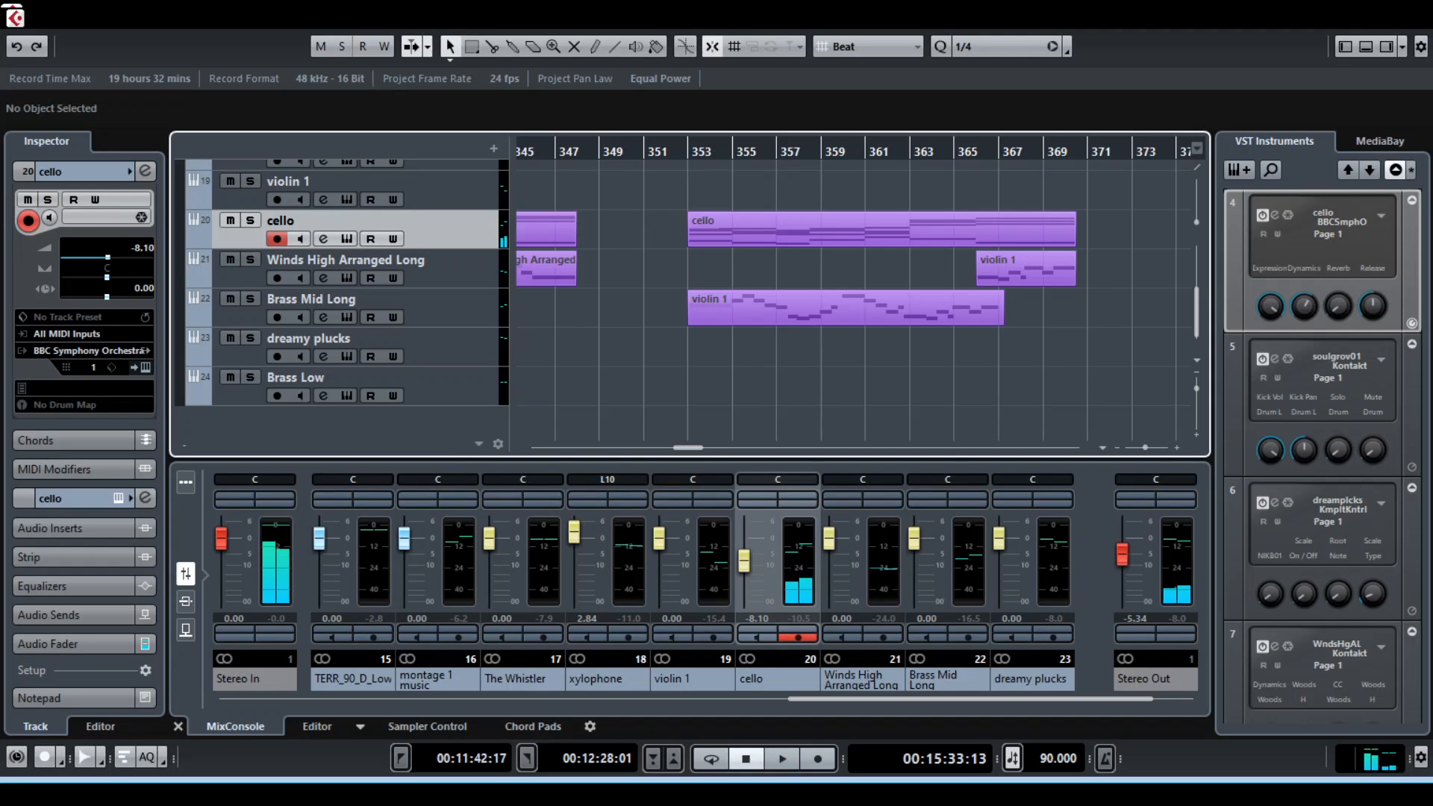
pyautogui.press('space')
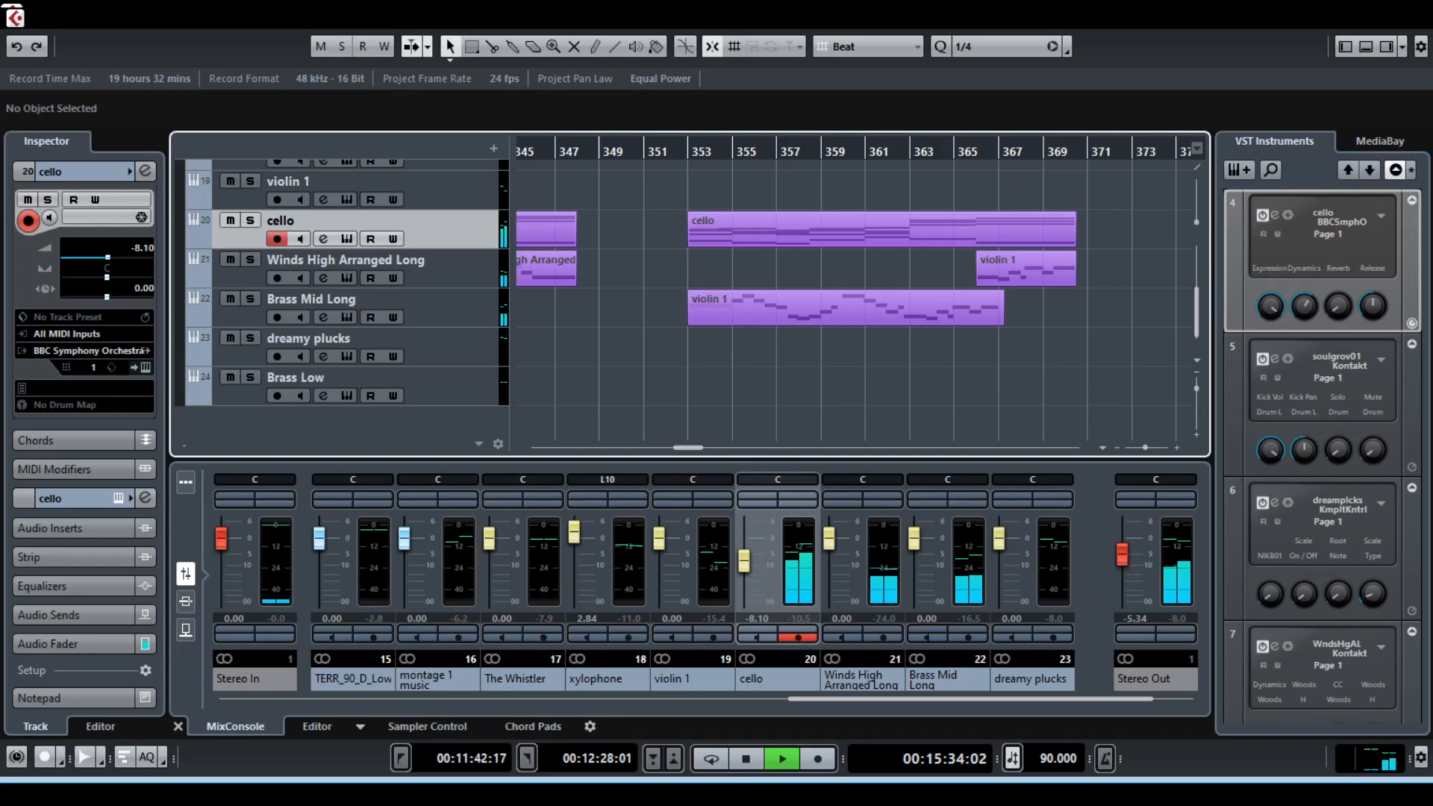
pyautogui.press('space')
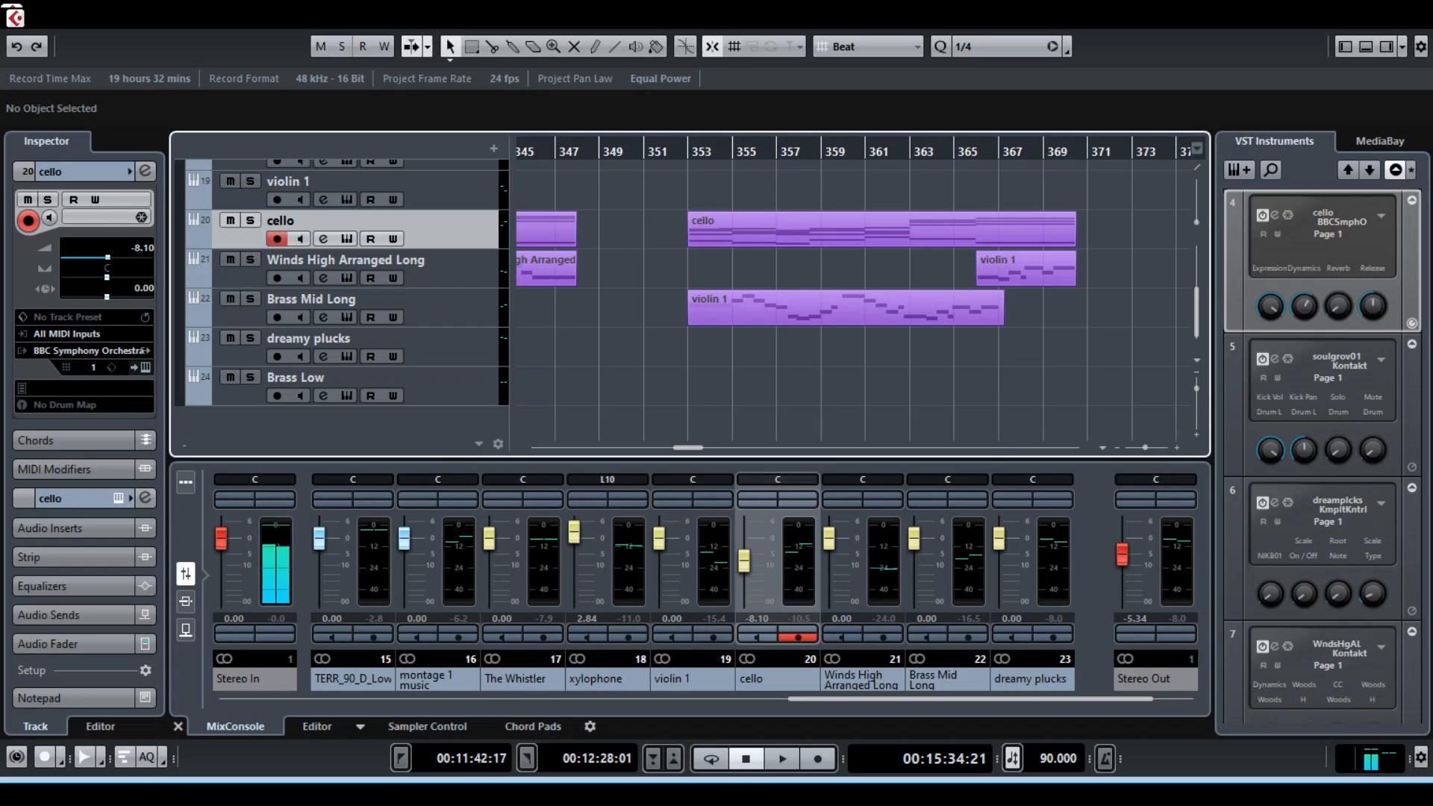
# Select the Brass Mid Long track, set the playback position back near bar 353 and play the section with all tracks before stopping
pyautogui.click(418, 299)
pyautogui.moveTo(648, 151)
pyautogui.mouseDown()
pyautogui.moveTo(662, 151)
pyautogui.moveTo(633, 151)
pyautogui.mouseUp()
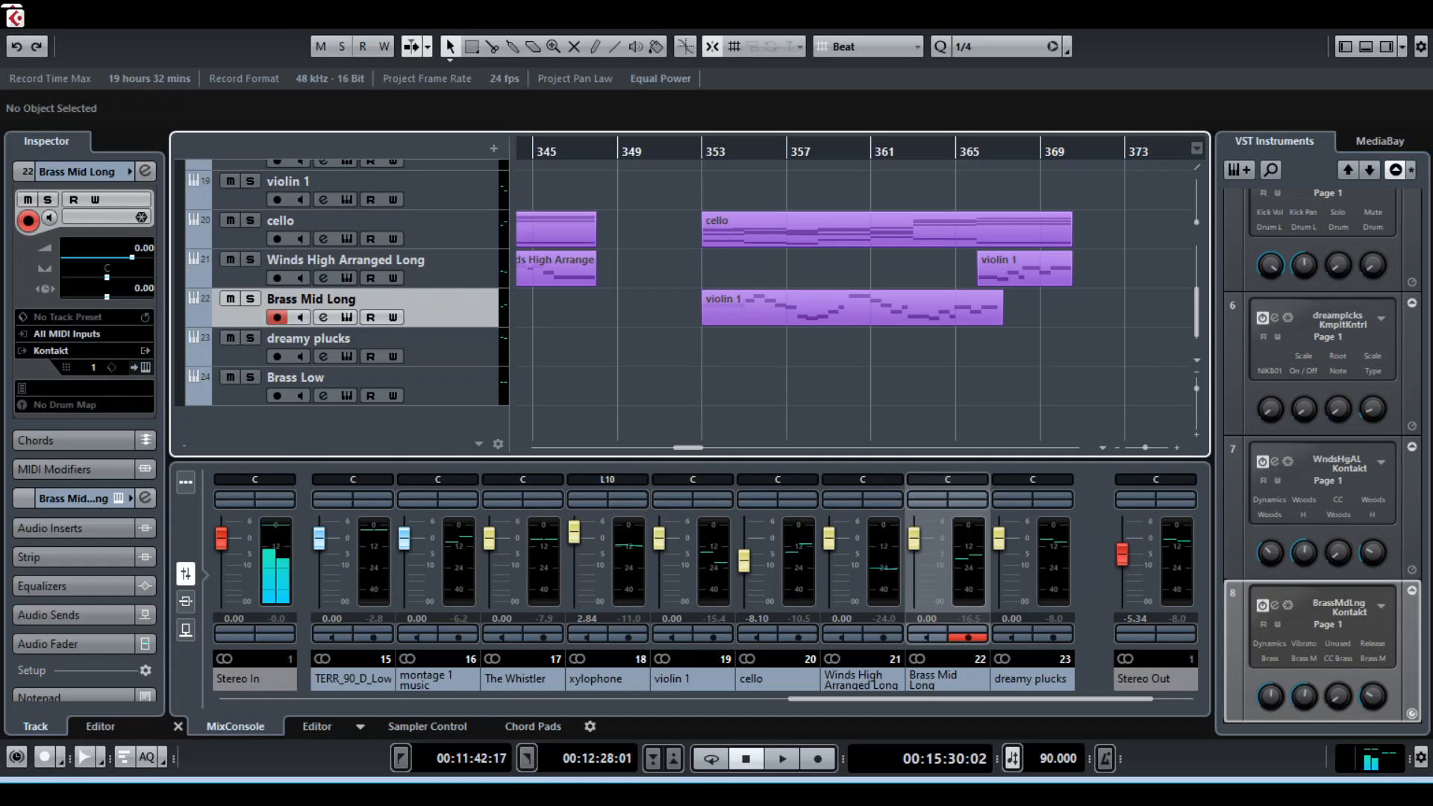
pyautogui.press('space')
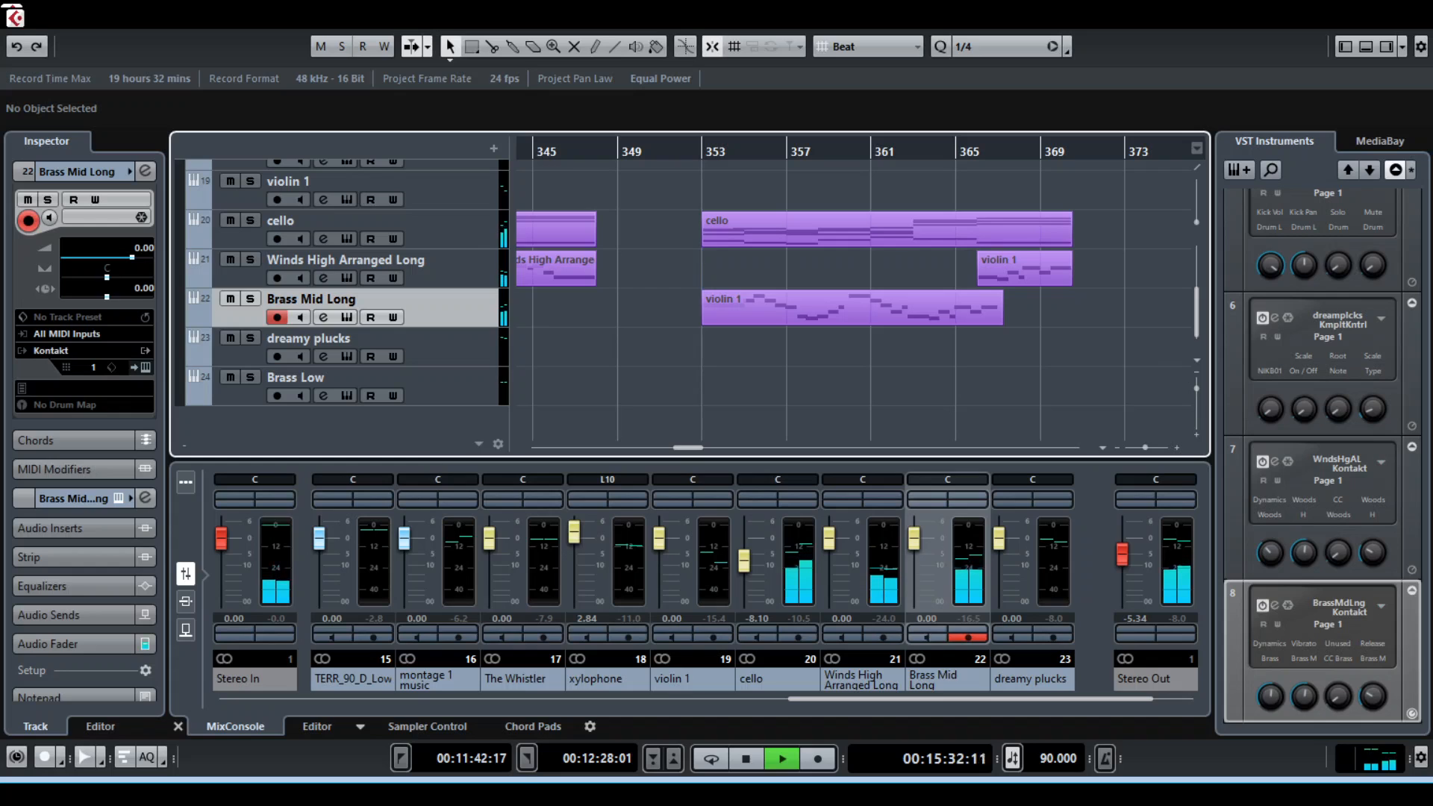
pyautogui.press('space')
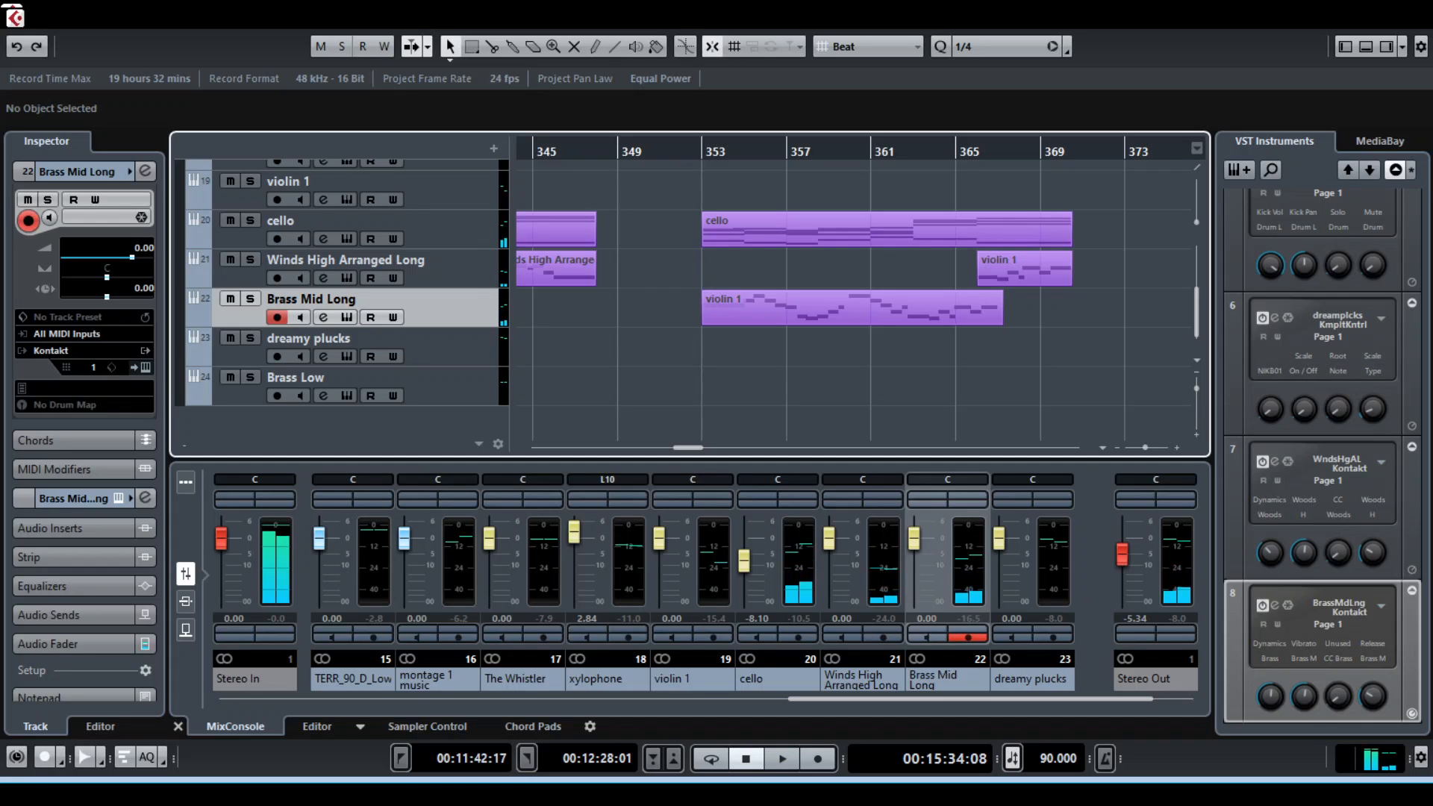
# Set the locator range over the cello and Brass Mid Long section from about bar 331 to 347
pyautogui.scroll(3, 851, 298)
pyautogui.scroll(-2, 851, 298)
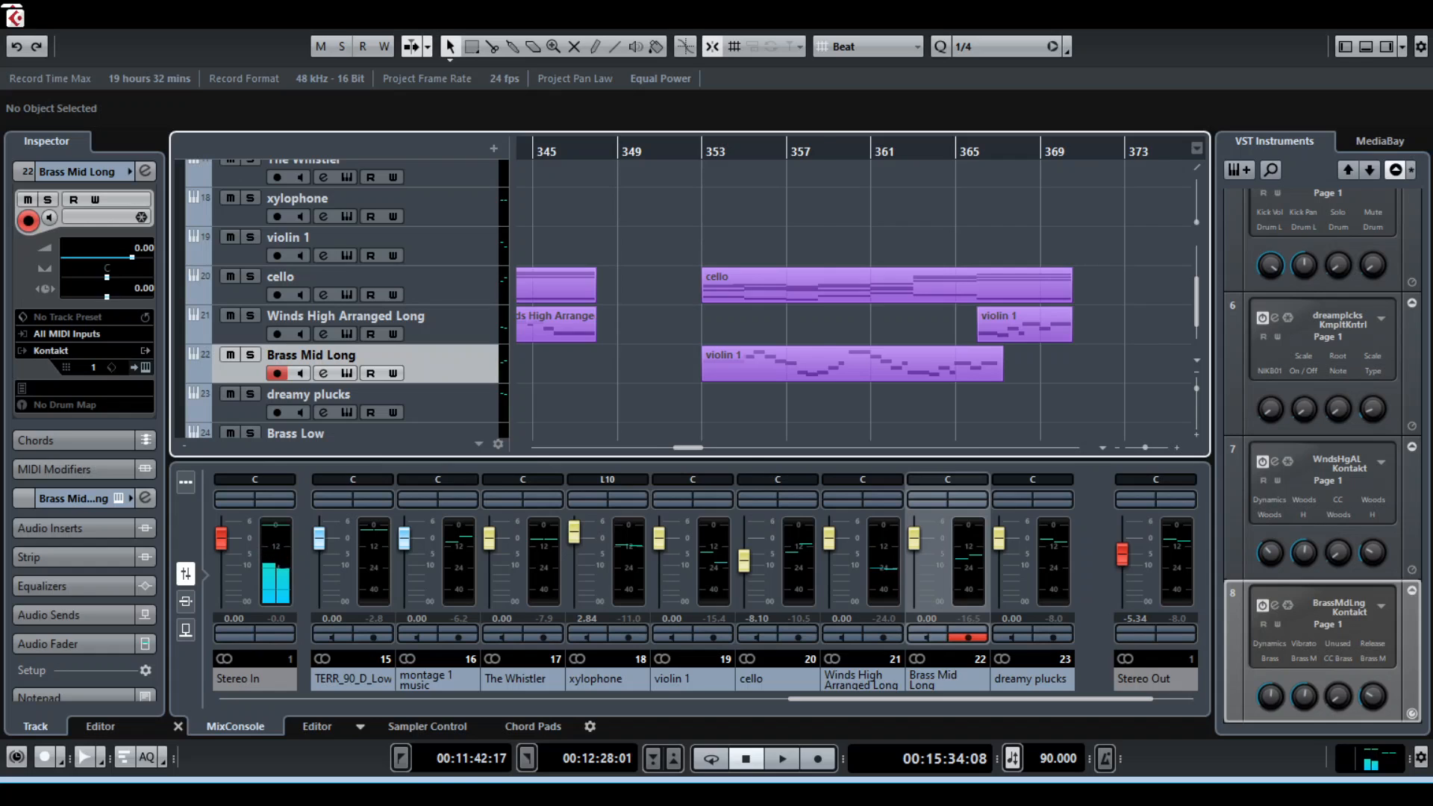
pyautogui.press('g')
pyautogui.press('g')
pyautogui.press('g')
pyautogui.press('g')
pyautogui.press('g')
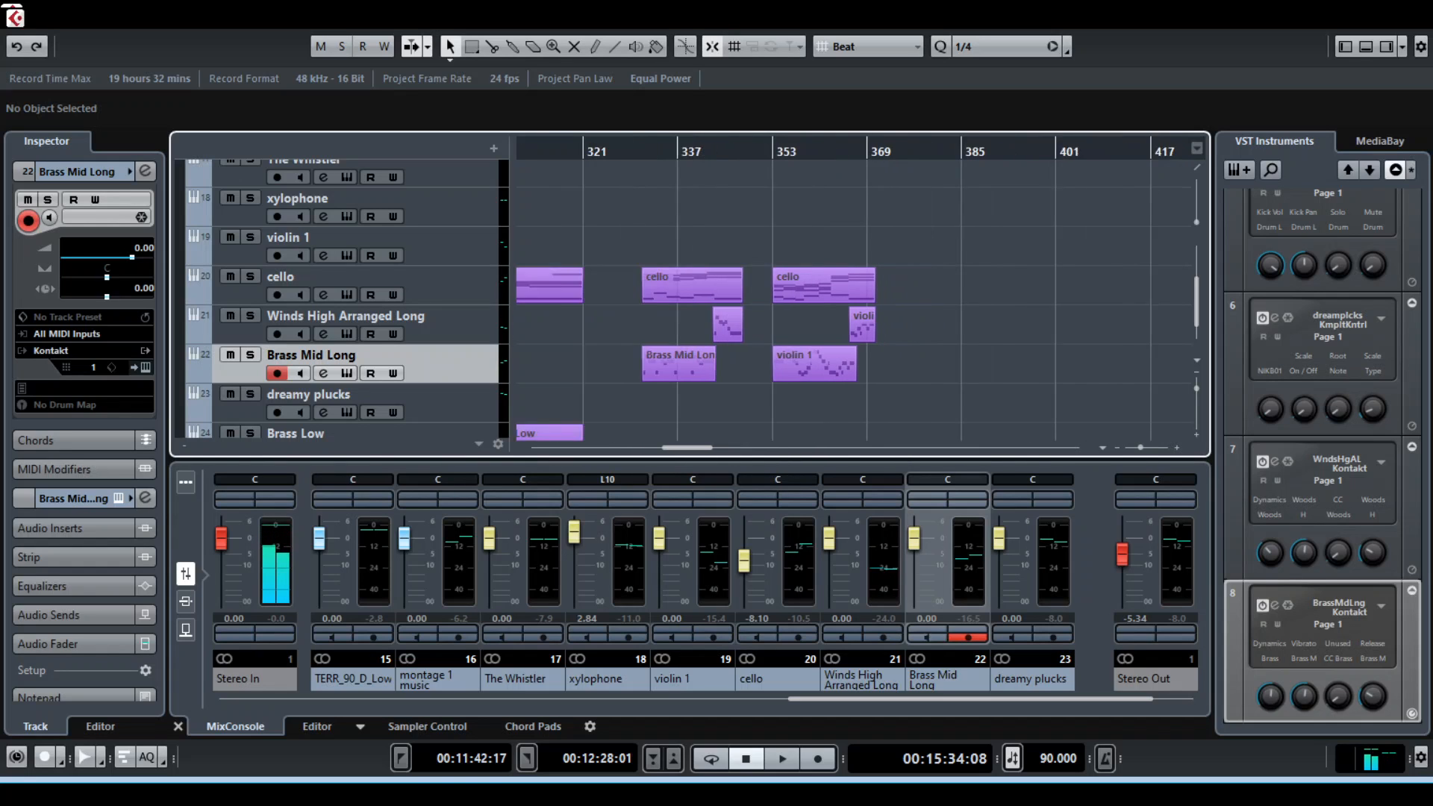
pyautogui.press('g')
pyautogui.press('h')
pyautogui.press('h')
pyautogui.press('h')
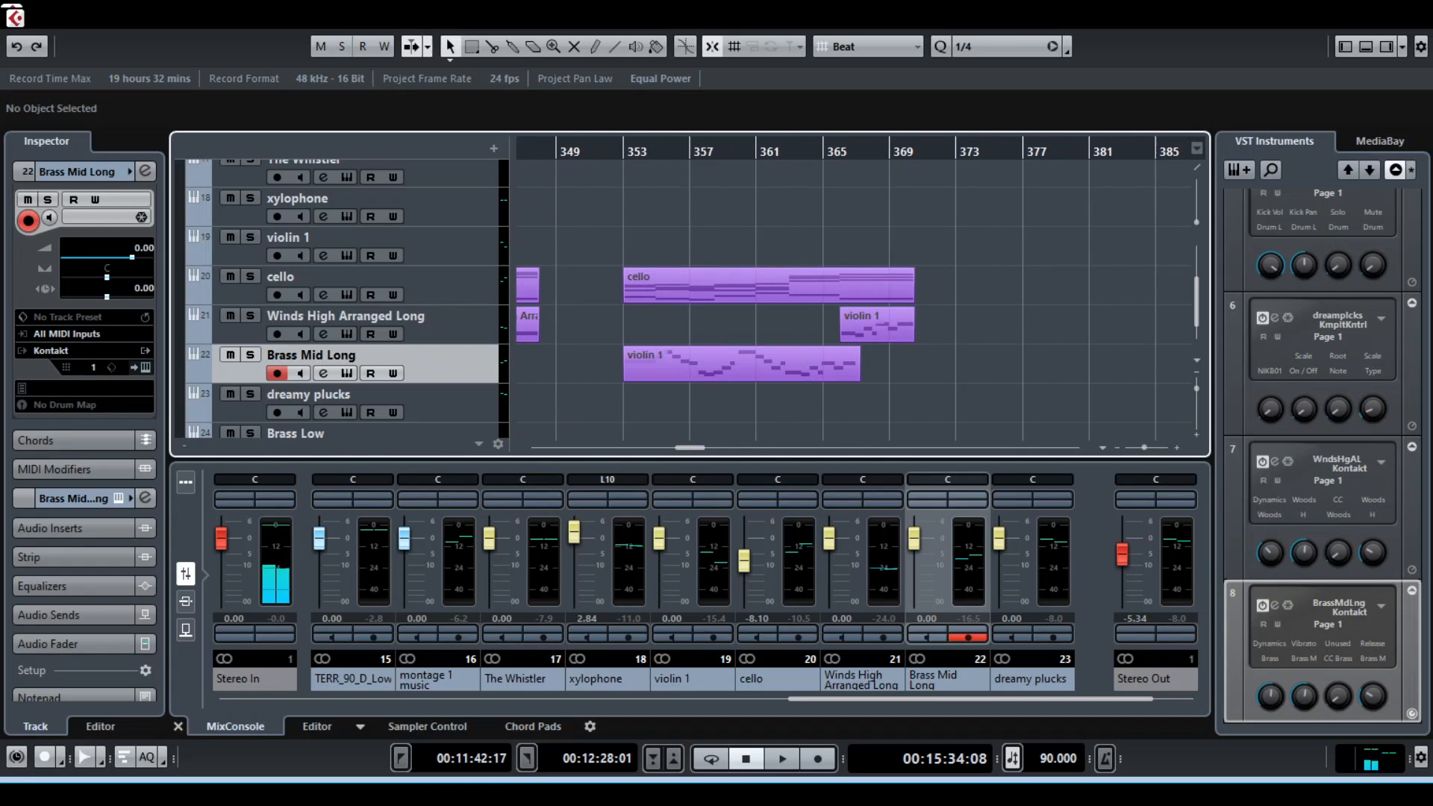
pyautogui.hscroll(-2, 855, 298)
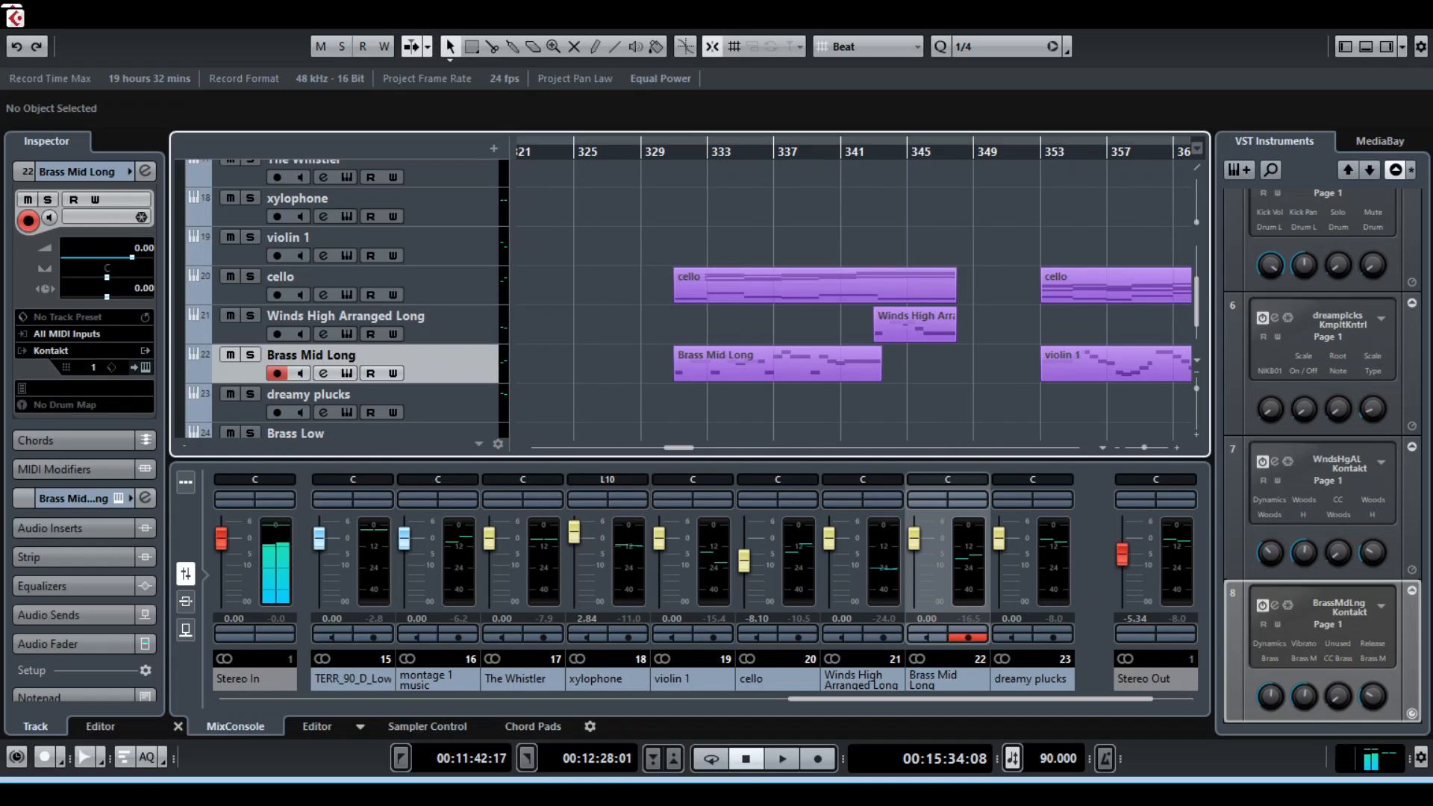
pyautogui.moveTo(683, 142)
pyautogui.mouseDown()
pyautogui.moveTo(971, 142)
pyautogui.moveTo(954, 142)
pyautogui.mouseUp()
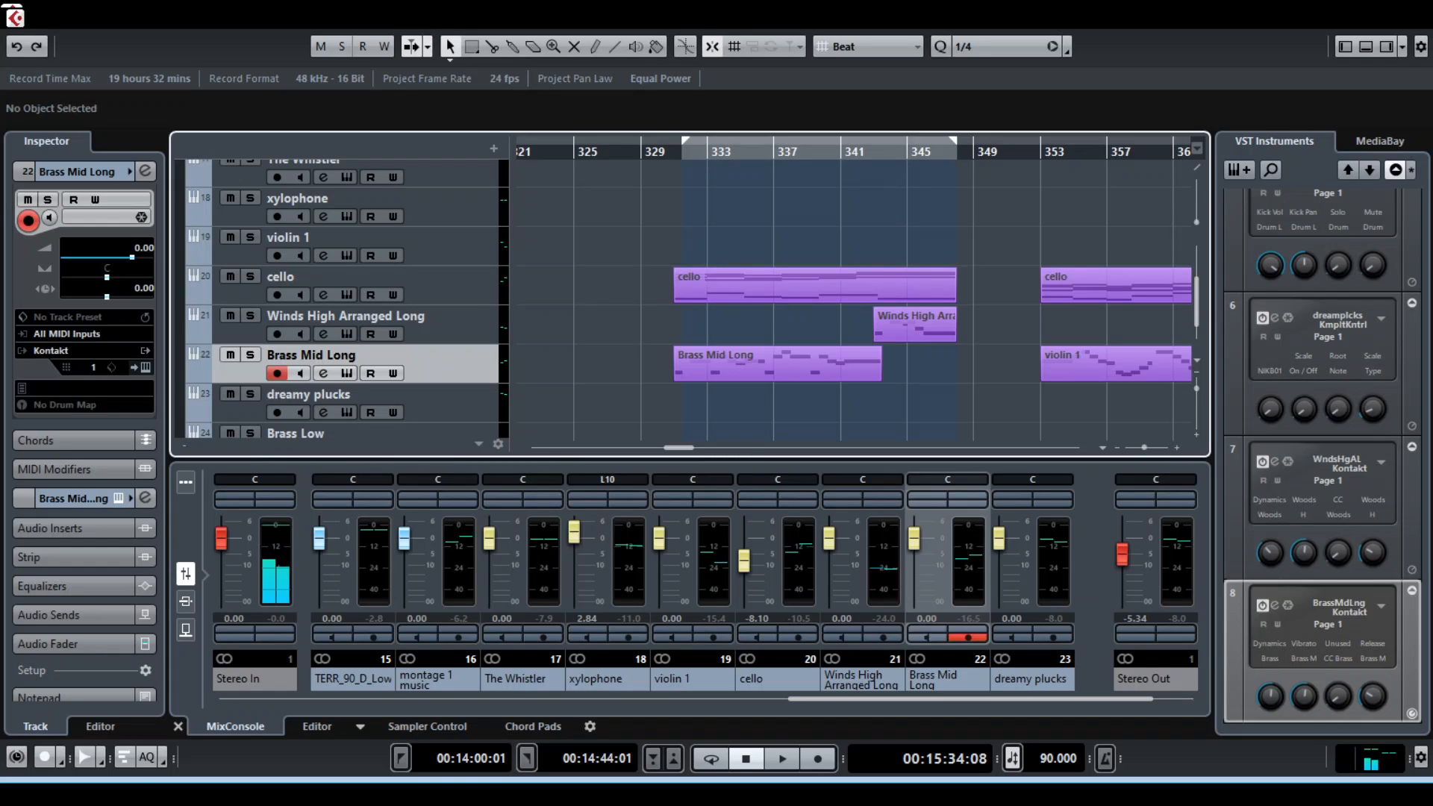
pyautogui.moveTo(684, 140); pyautogui.dragTo(672, 140)
pyautogui.hscroll(-9, 853, 298)
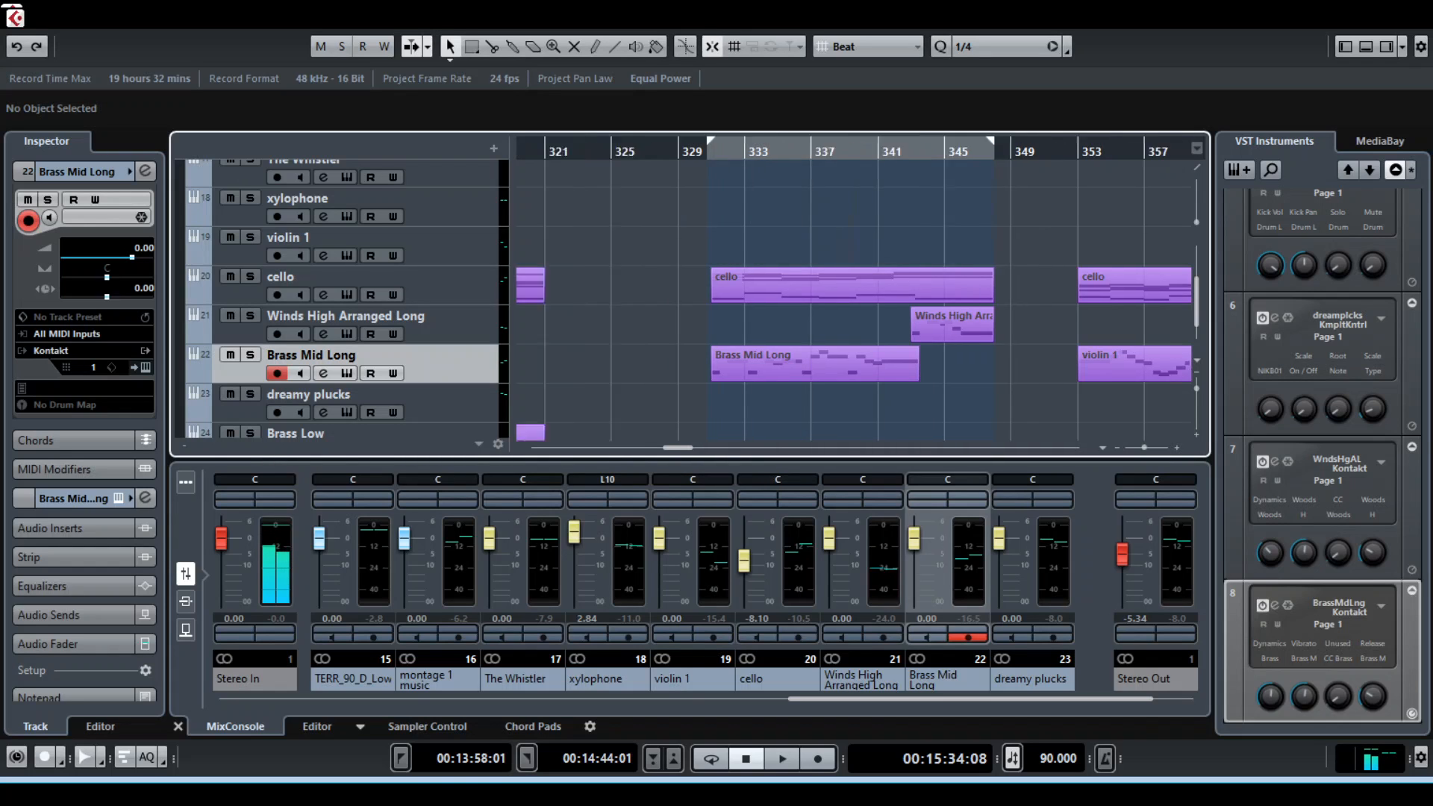
# Select the Brass Mid Long clip at bar 284 and set the locator range over the Winds High Arranged Long clip, about bars 293 to 297
pyautogui.scroll(-2, 687, 299)
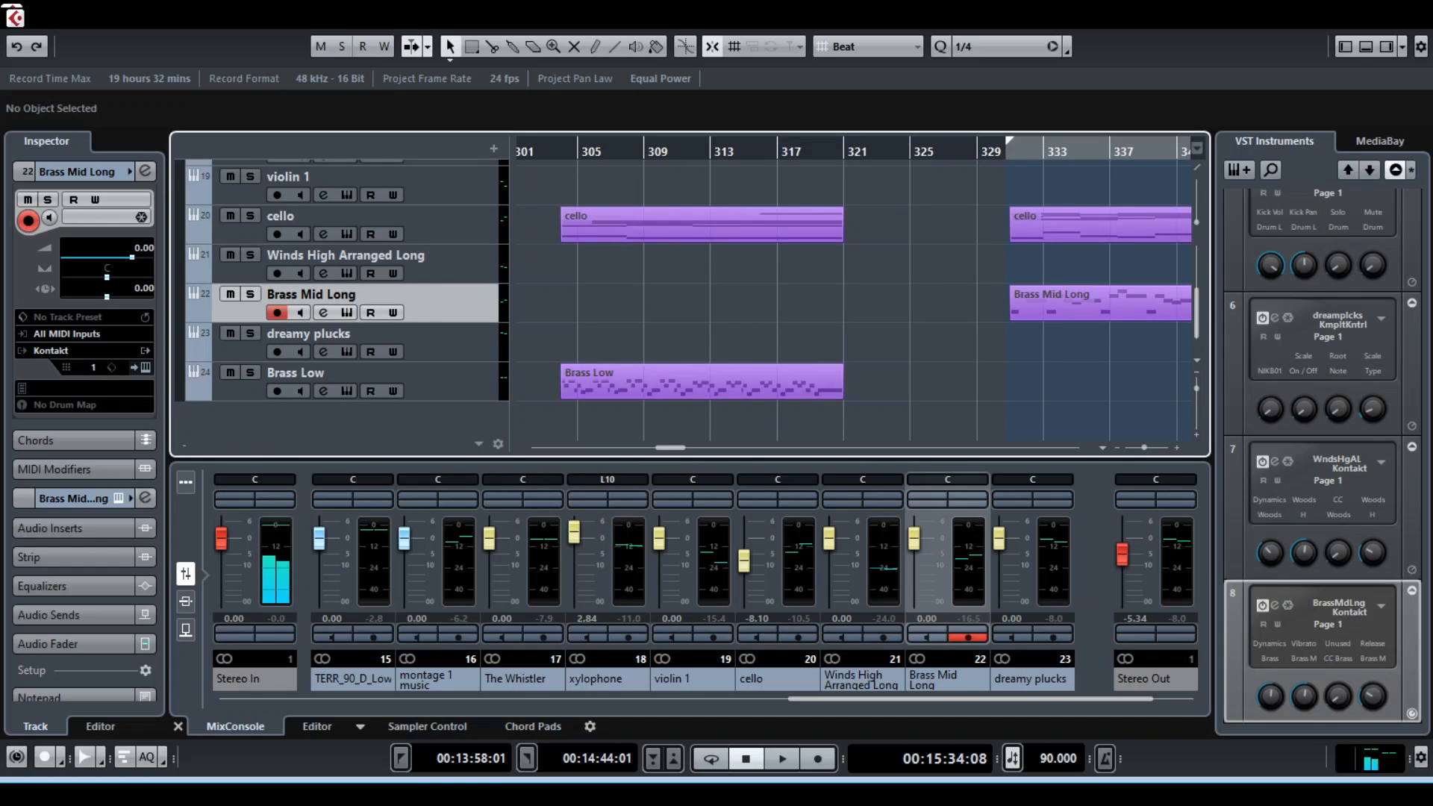
pyautogui.hscroll(-10, 853, 288)
pyautogui.click(743, 305)
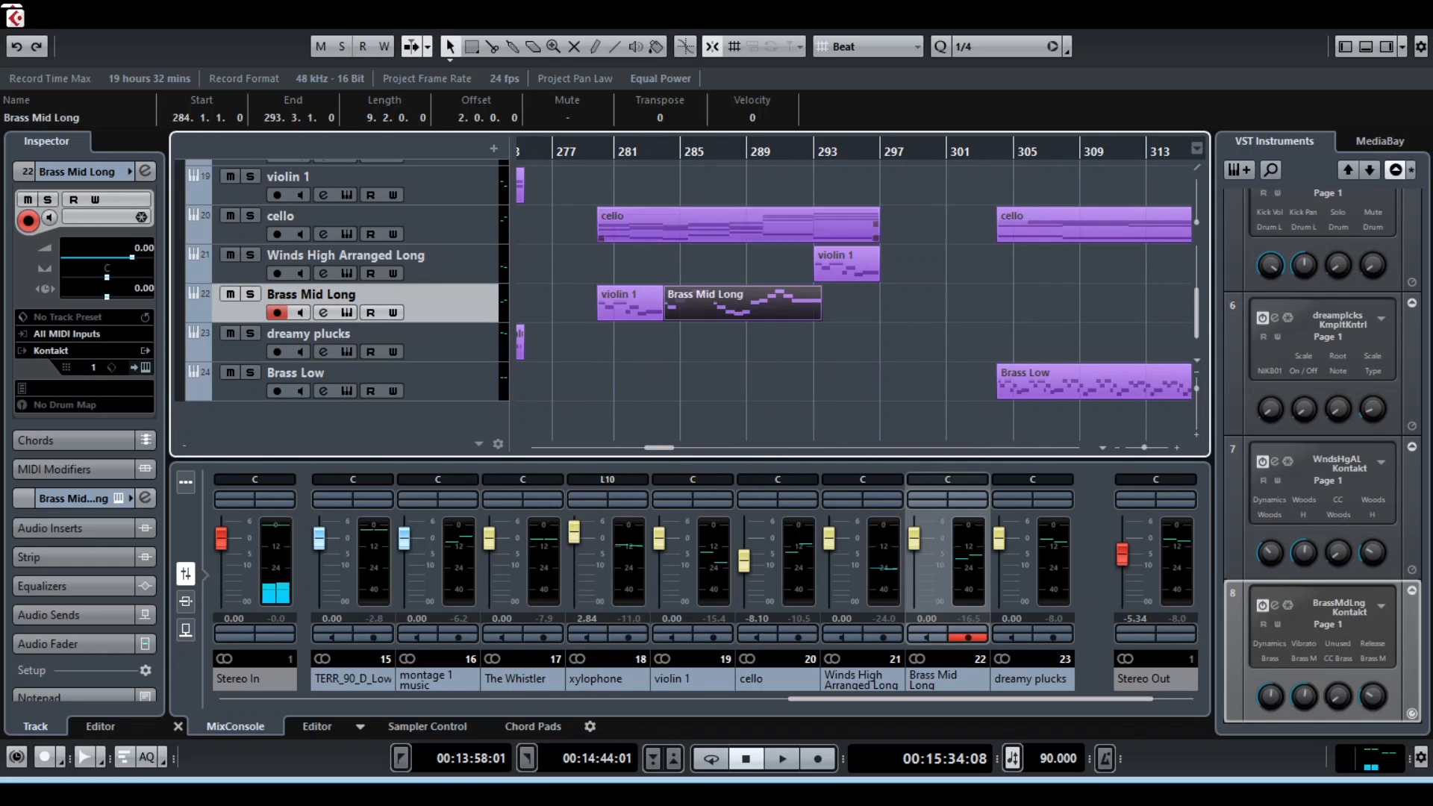
pyautogui.moveTo(819, 142); pyautogui.dragTo(879, 141)
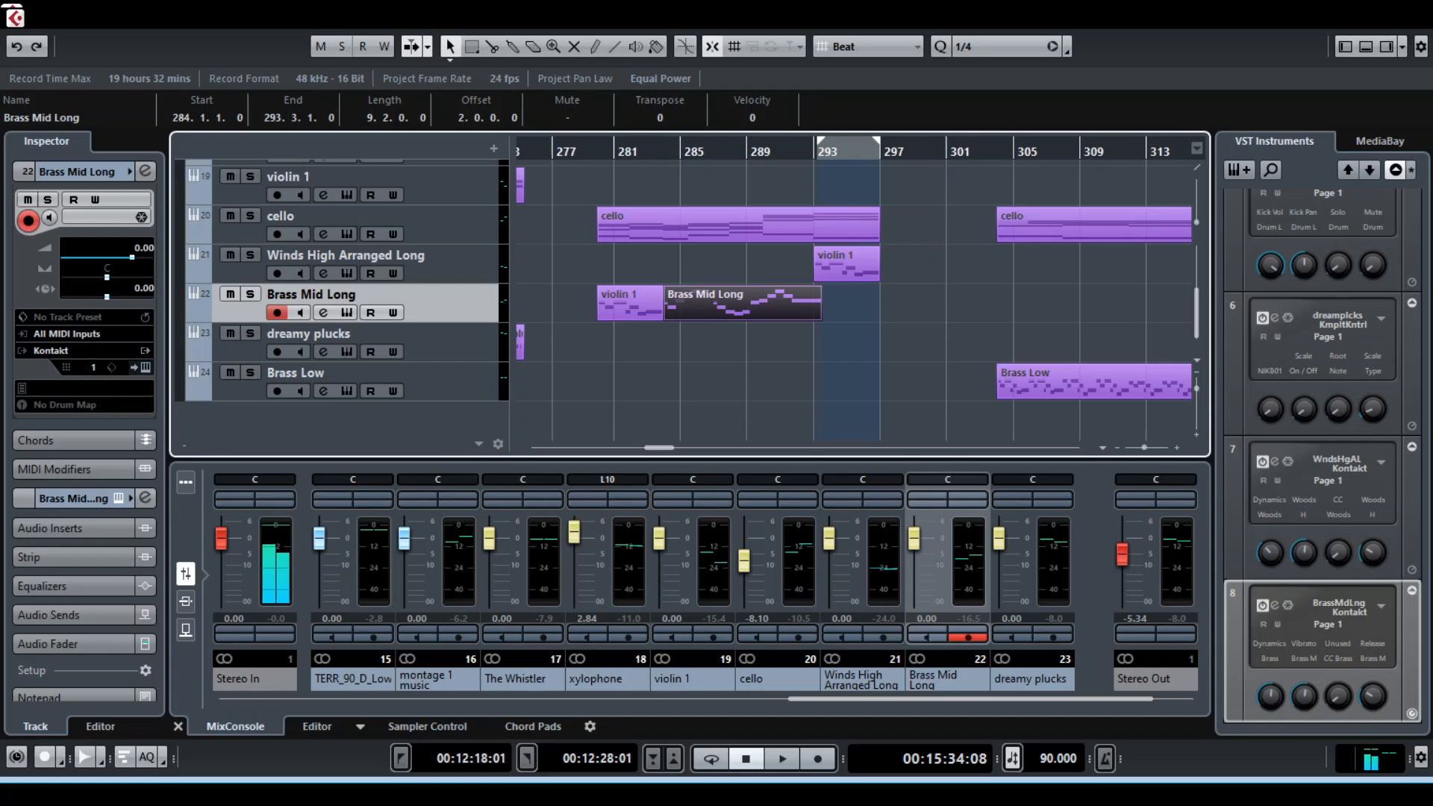
# Set the locator range over the Percussion and VSTs section from about bar 261 to 275
pyautogui.hscroll(-10, 855, 287)
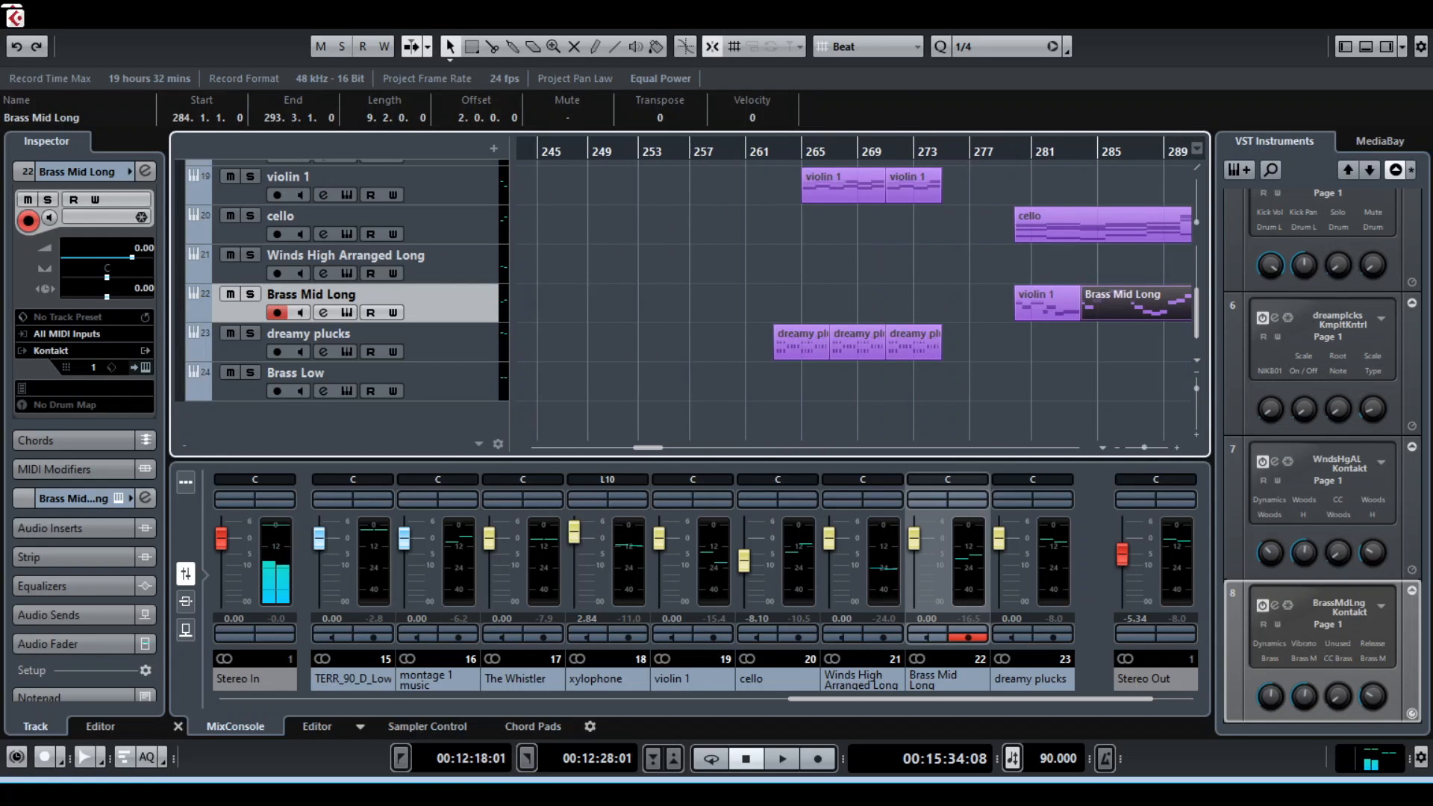
pyautogui.scroll(5, 687, 299)
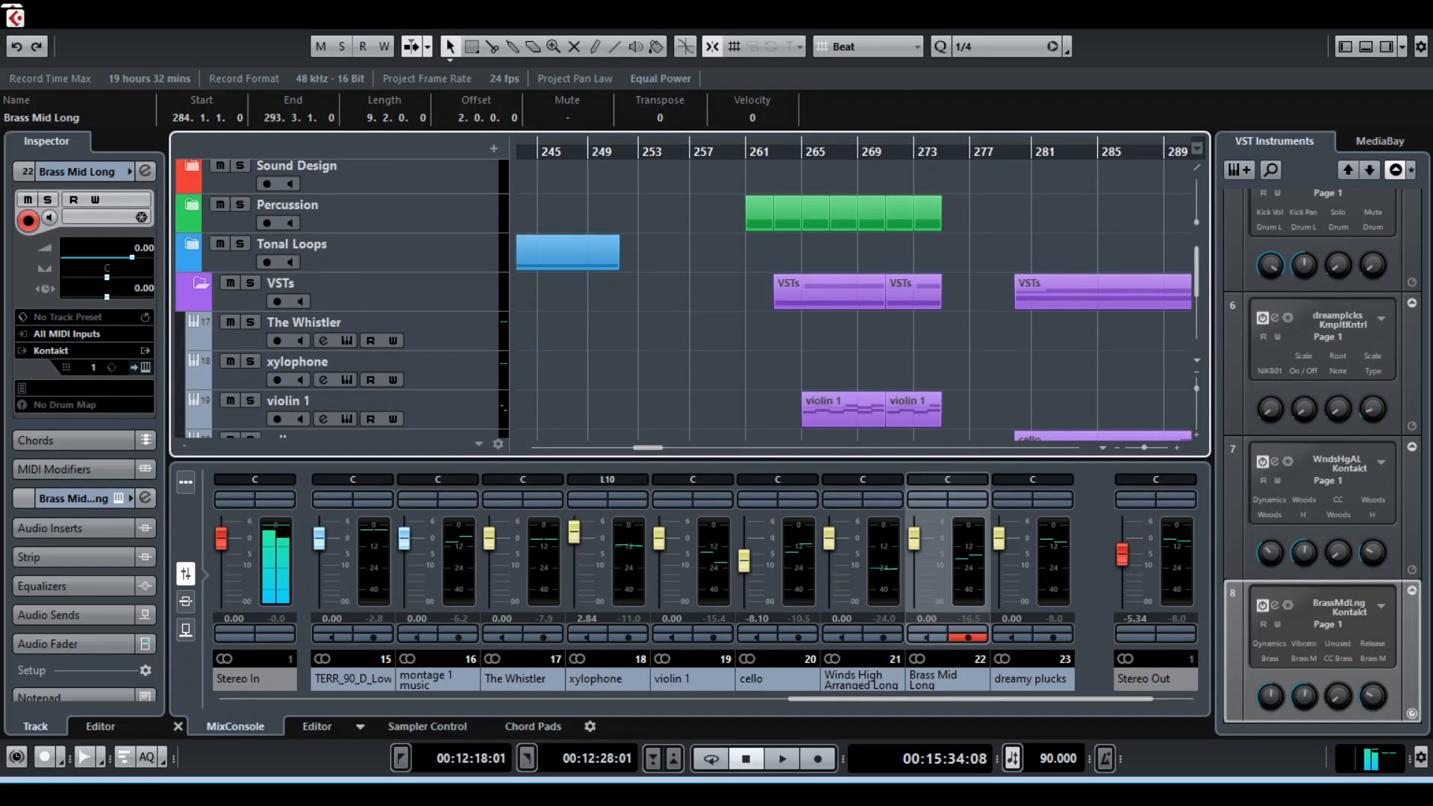
pyautogui.moveTo(748, 142); pyautogui.dragTo(954, 142)
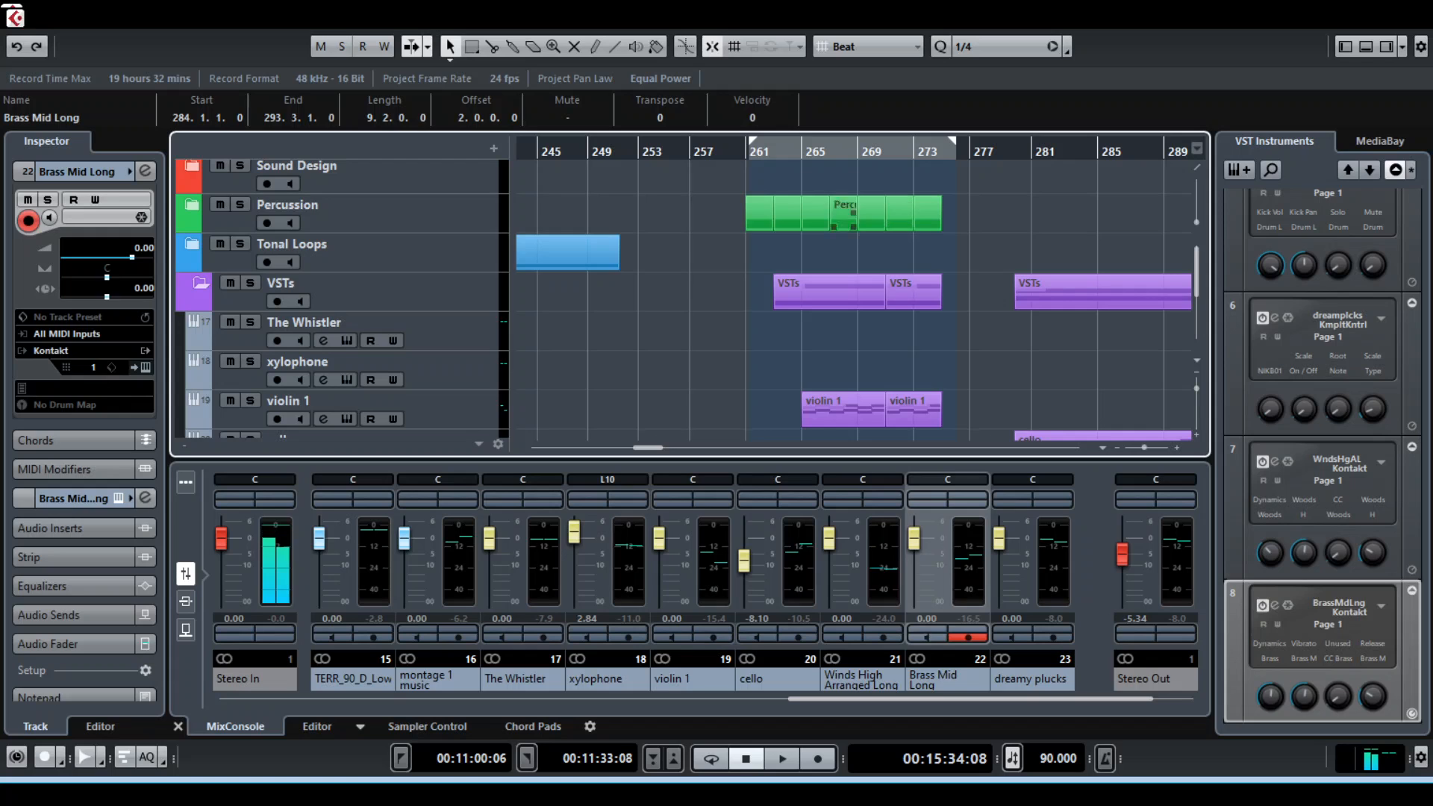
# Collapse the VSTs folder, bring the whole project's folder tracks into view and select the Sound Design folder track
pyautogui.click(201, 283)
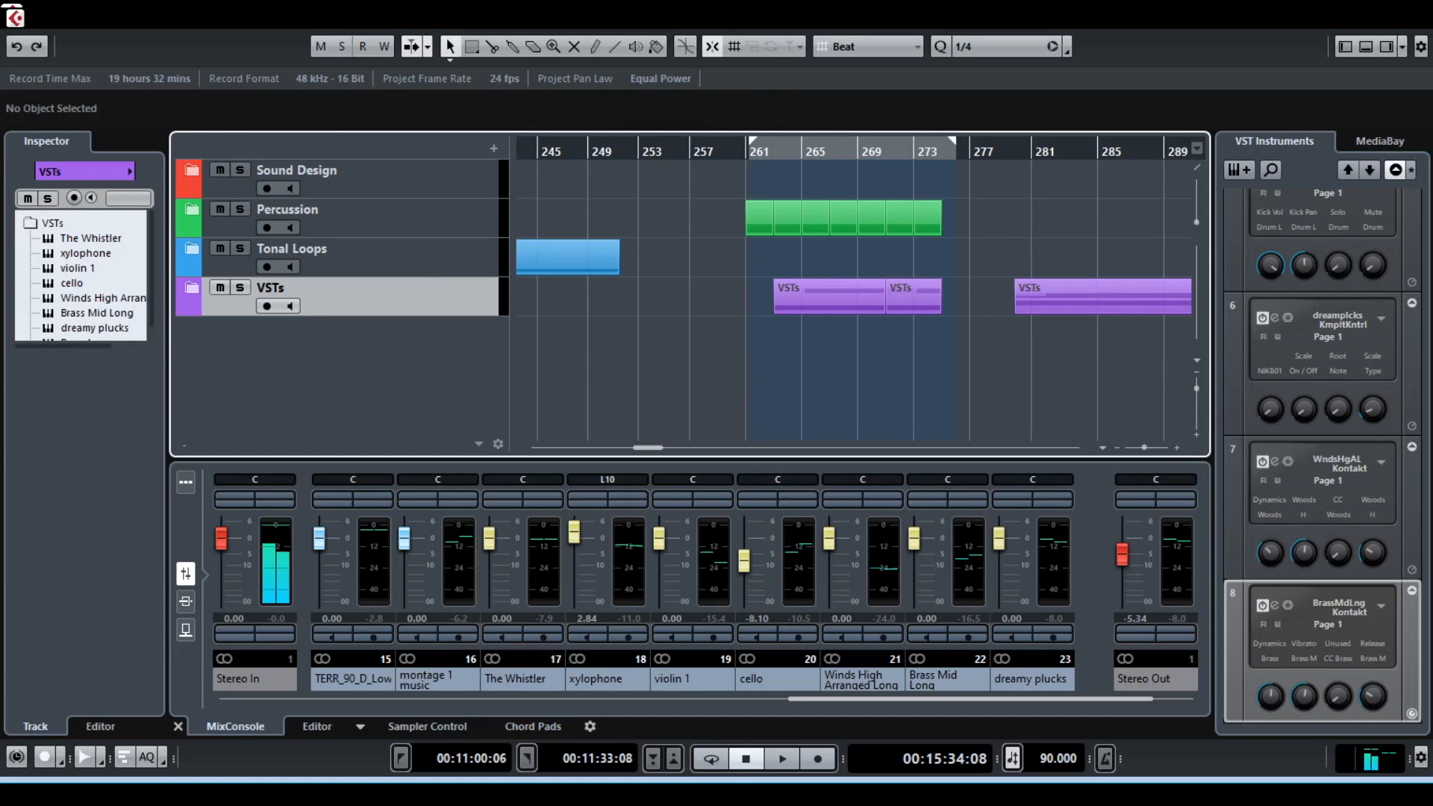
pyautogui.hscroll(10, 853, 299)
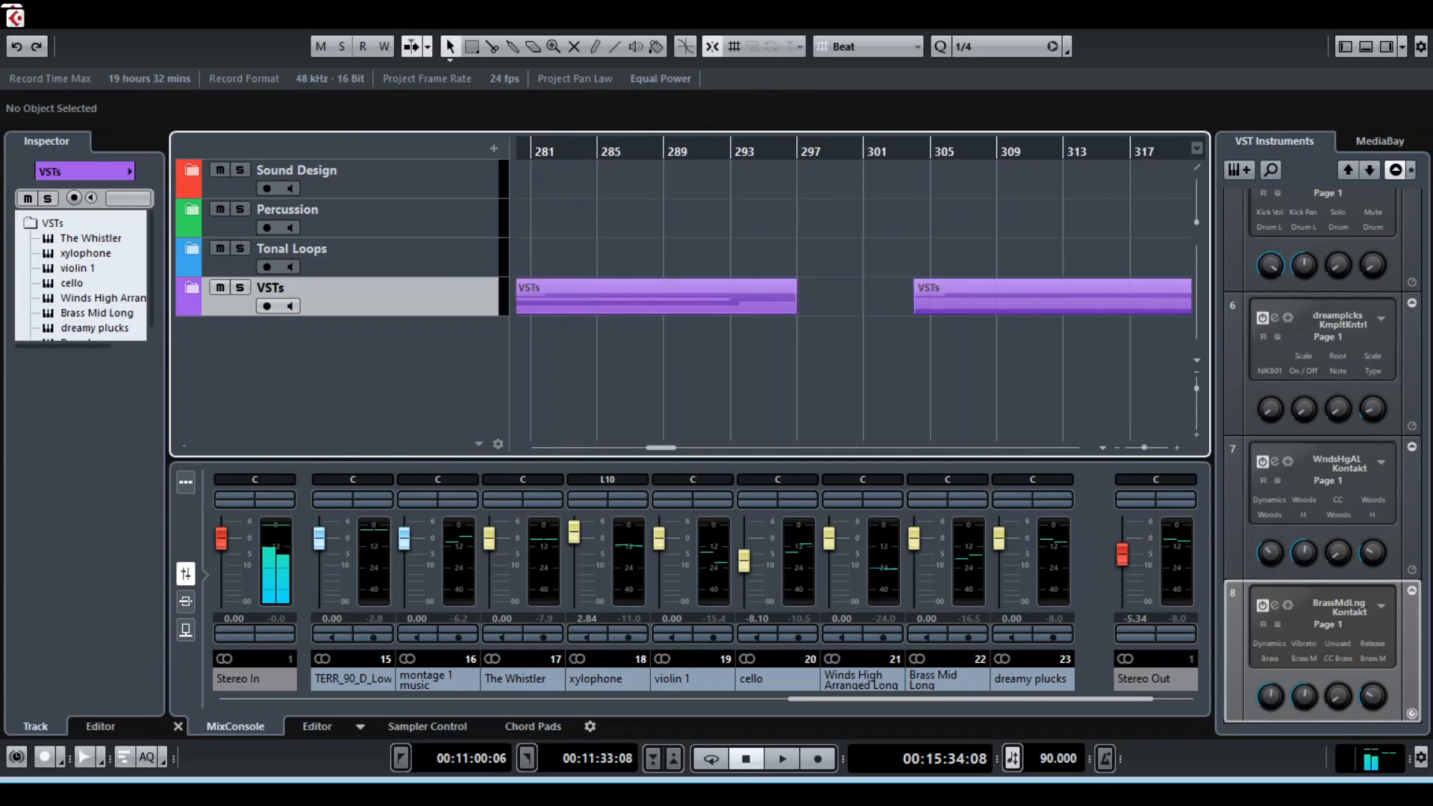
pyautogui.hscroll(-15, 853, 298)
pyautogui.hscroll(-20, 854, 299)
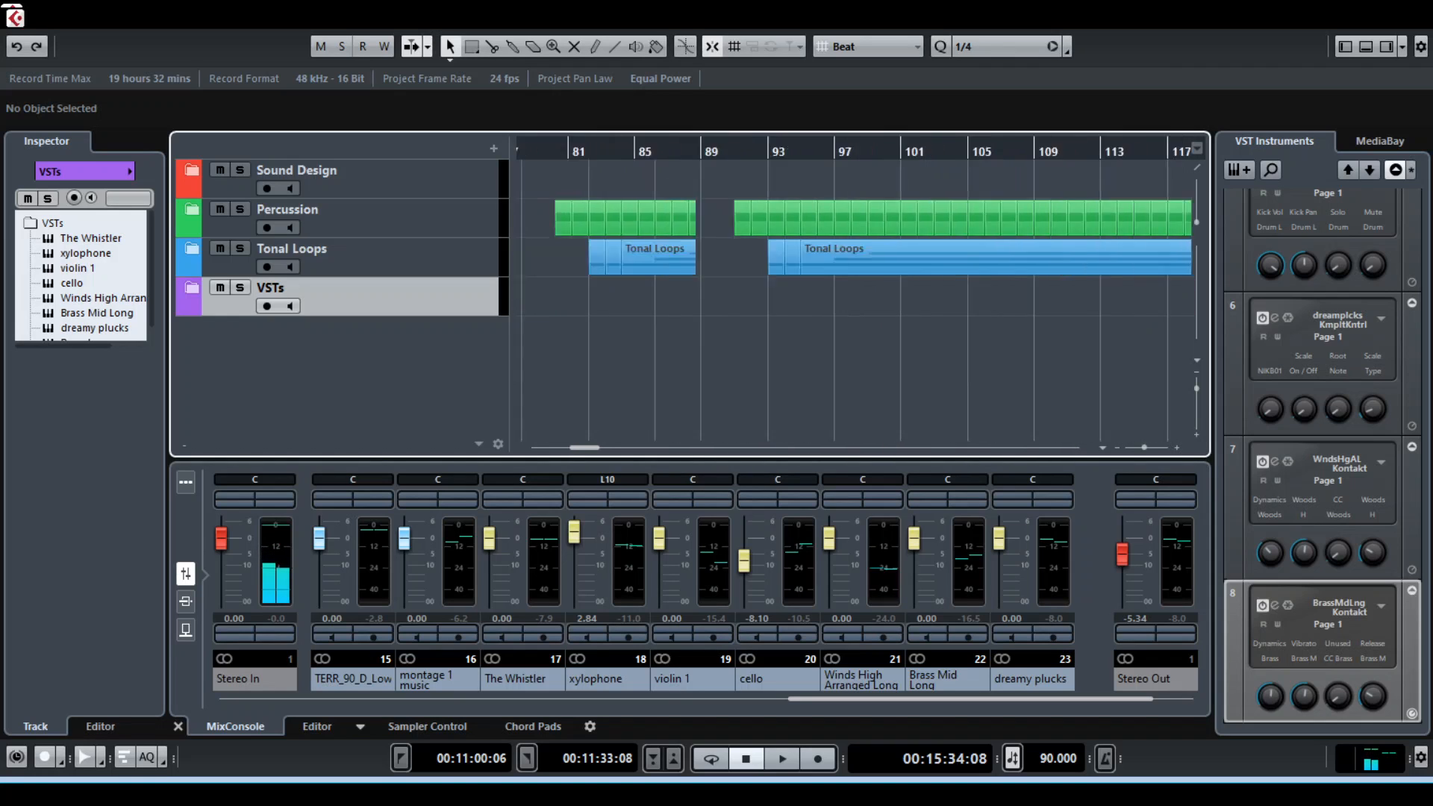
pyautogui.press('g')
pyautogui.press('g')
pyautogui.press('g')
pyautogui.press('g')
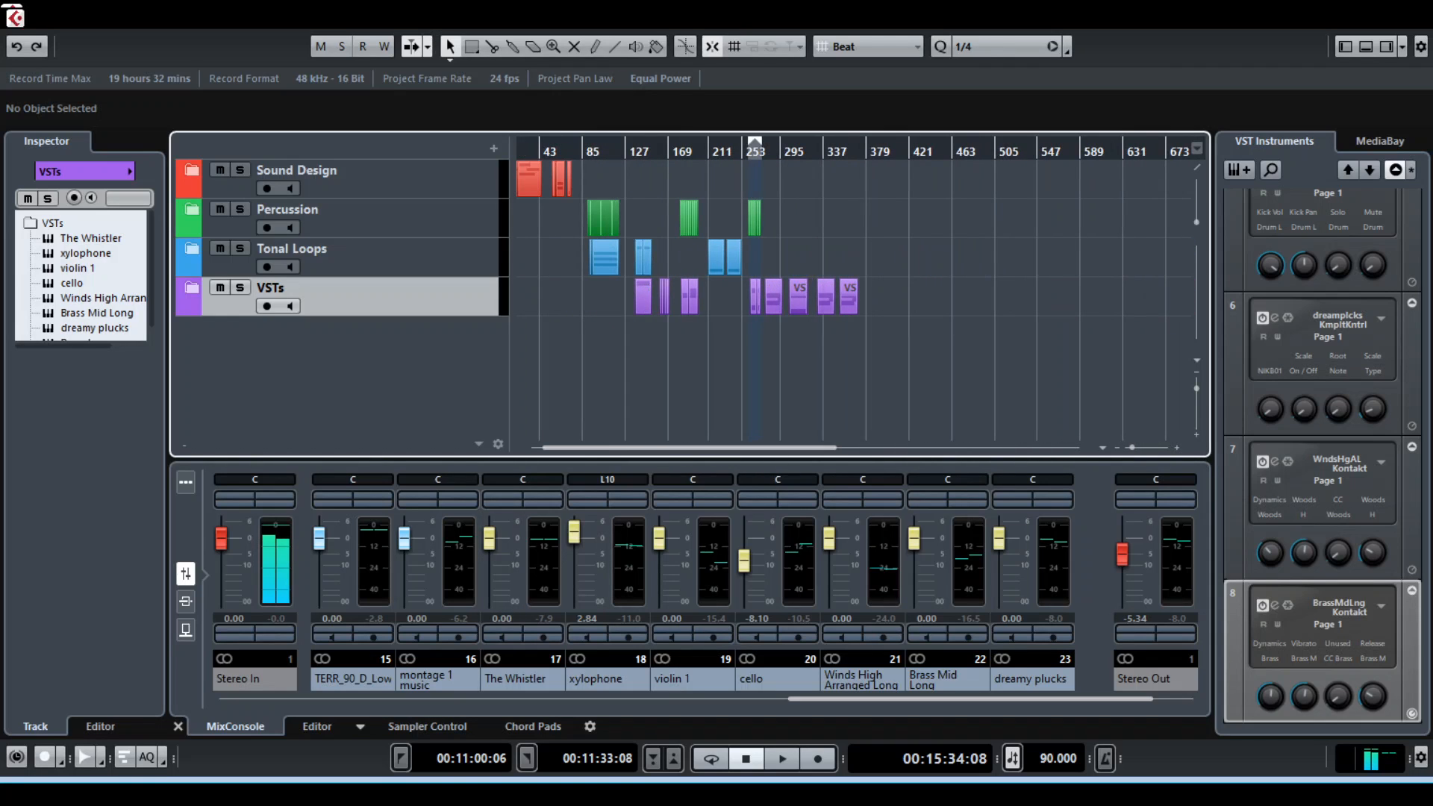
pyautogui.click(336, 171)
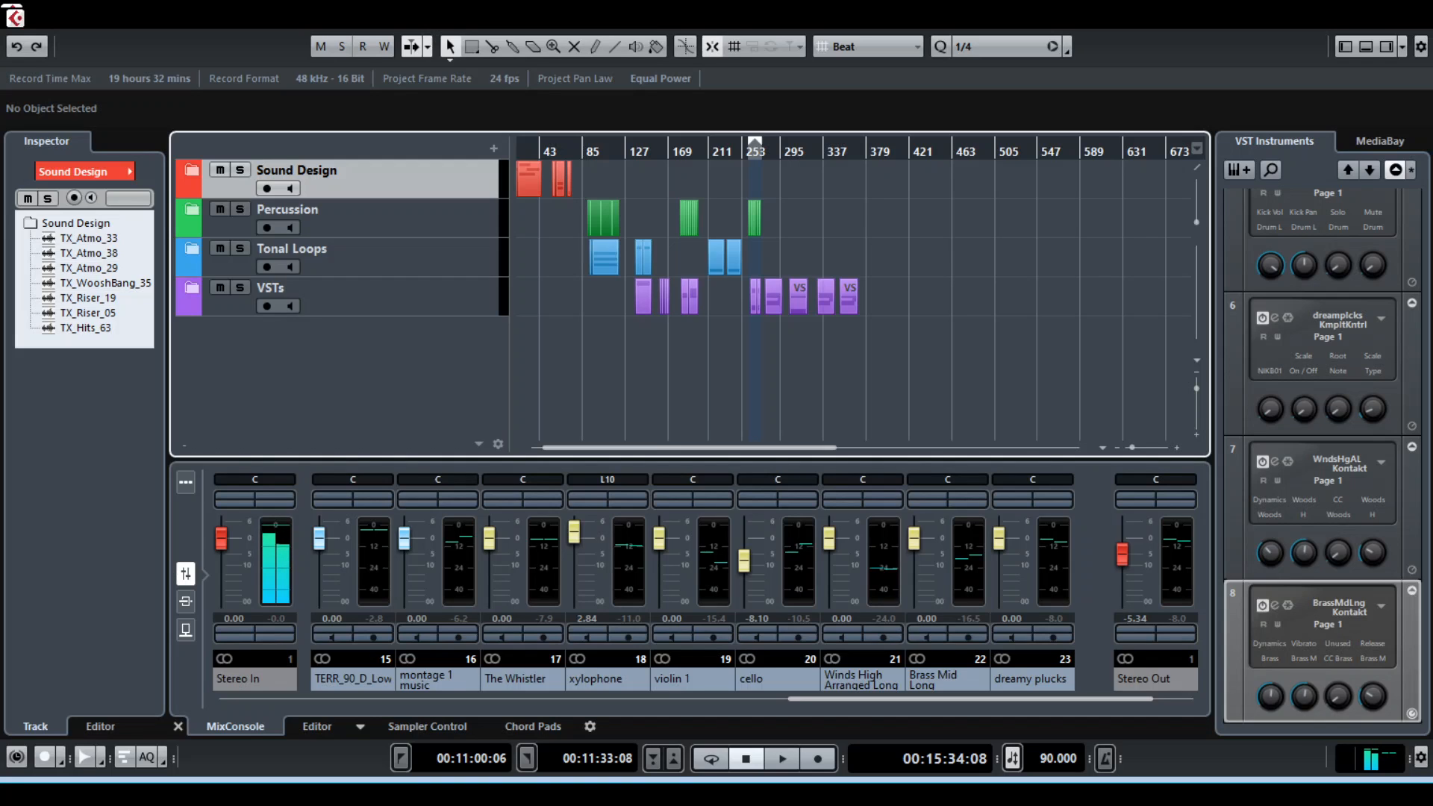
# Return to the project start, place the playback position just before the locator range and fit the whole arrangement in view
pyautogui.press('.')
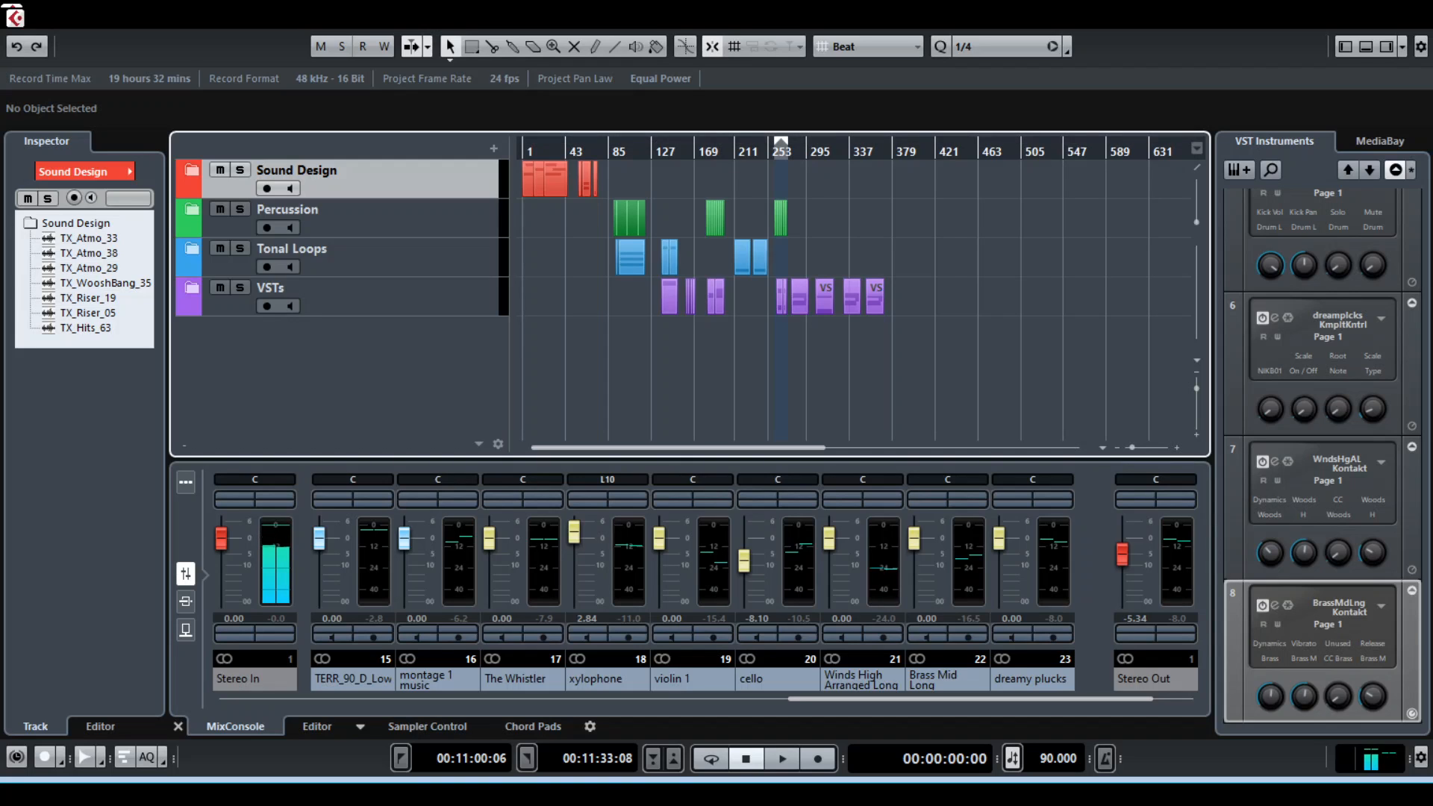
pyautogui.click(692, 152)
pyautogui.moveTo(694, 152)
pyautogui.mouseDown()
pyautogui.moveTo(860, 160)
pyautogui.moveTo(626, 151)
pyautogui.moveTo(742, 150)
pyautogui.moveTo(692, 151)
pyautogui.mouseUp()
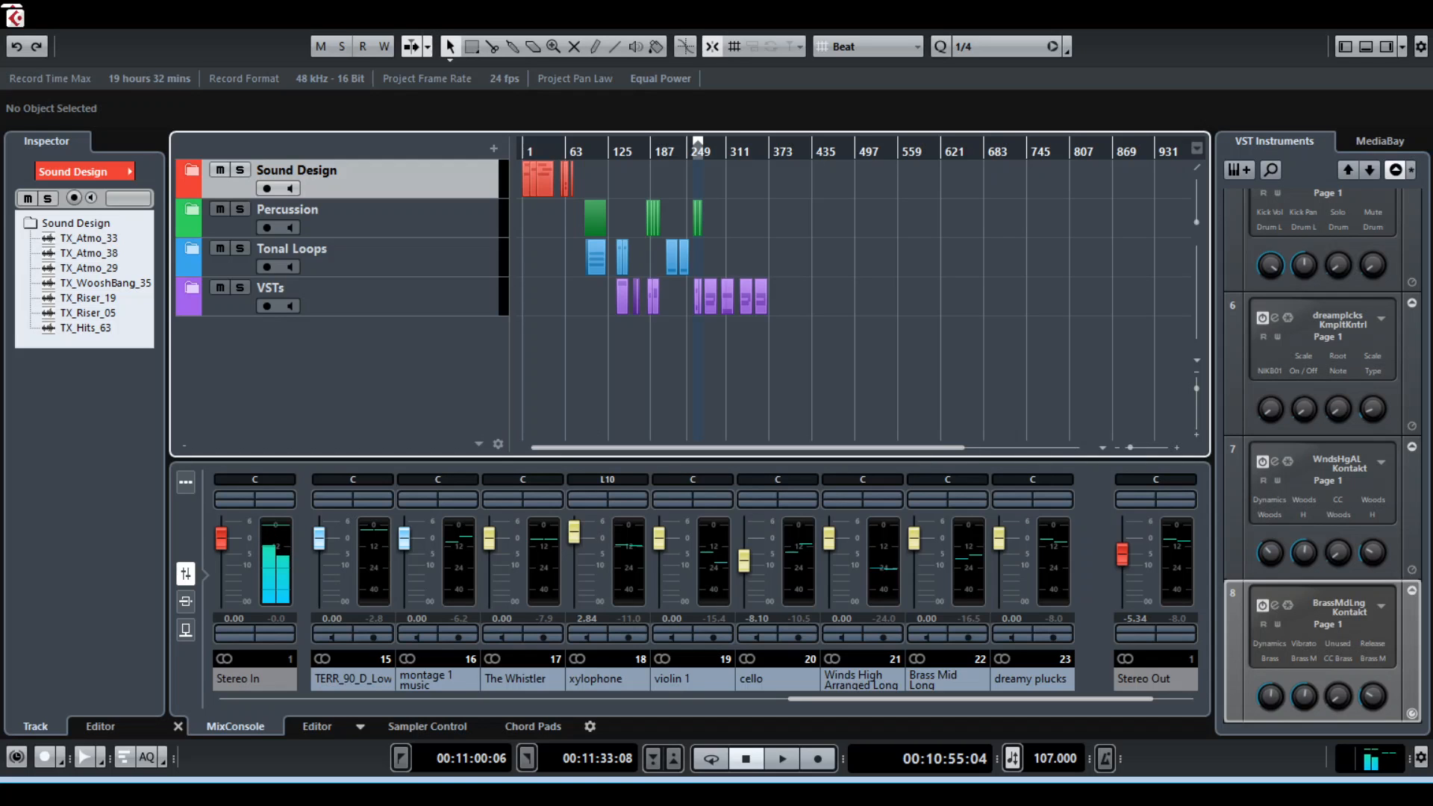
pyautogui.press('h')
pyautogui.press('h')
pyautogui.press('h')
pyautogui.press('h')
pyautogui.press('h')
pyautogui.press('h')
pyautogui.press('h')
pyautogui.press('h')
pyautogui.press('g')
pyautogui.press('g')
pyautogui.press('g')
pyautogui.press('g')
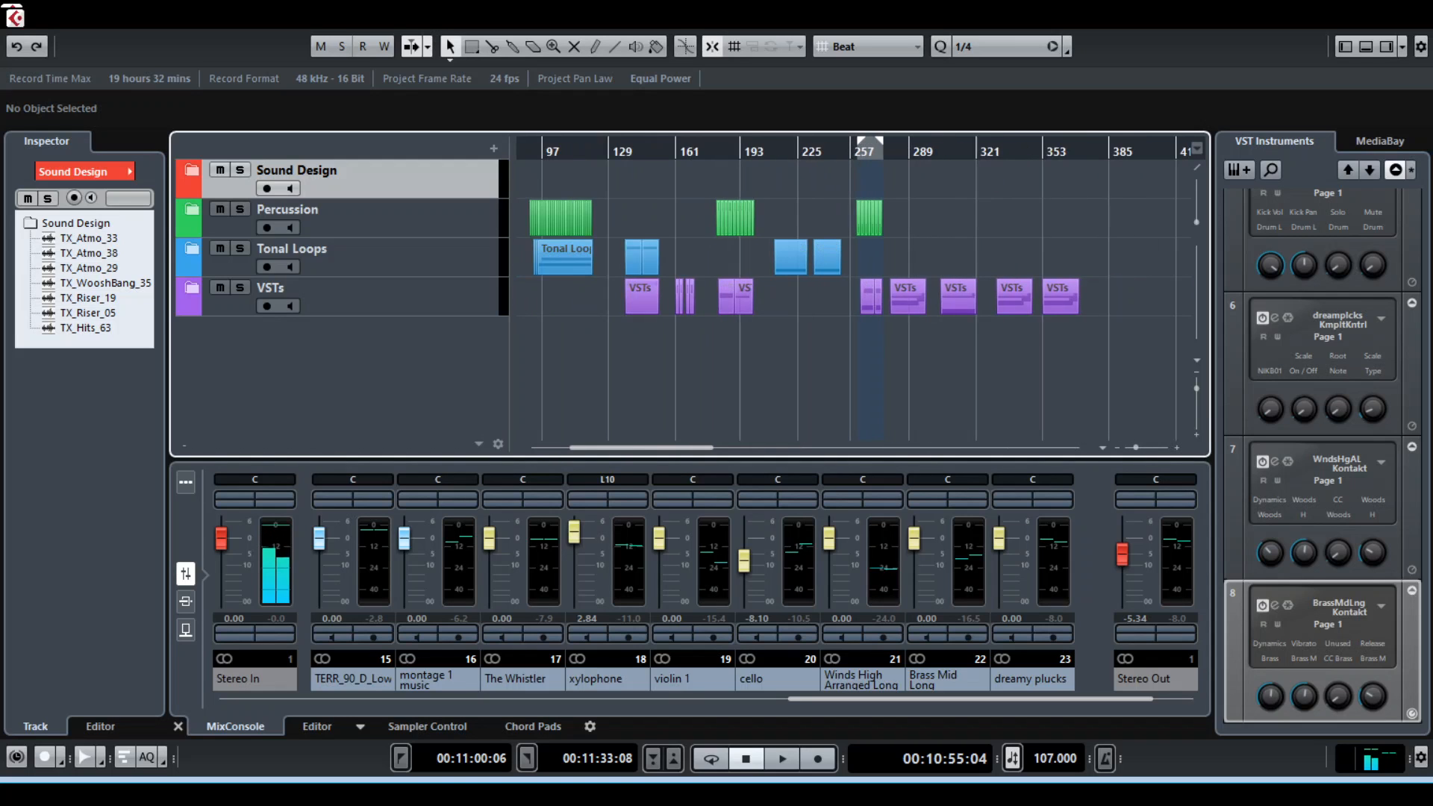
pyautogui.press('g')
pyautogui.press('g')
pyautogui.press('g')
pyautogui.press('g')
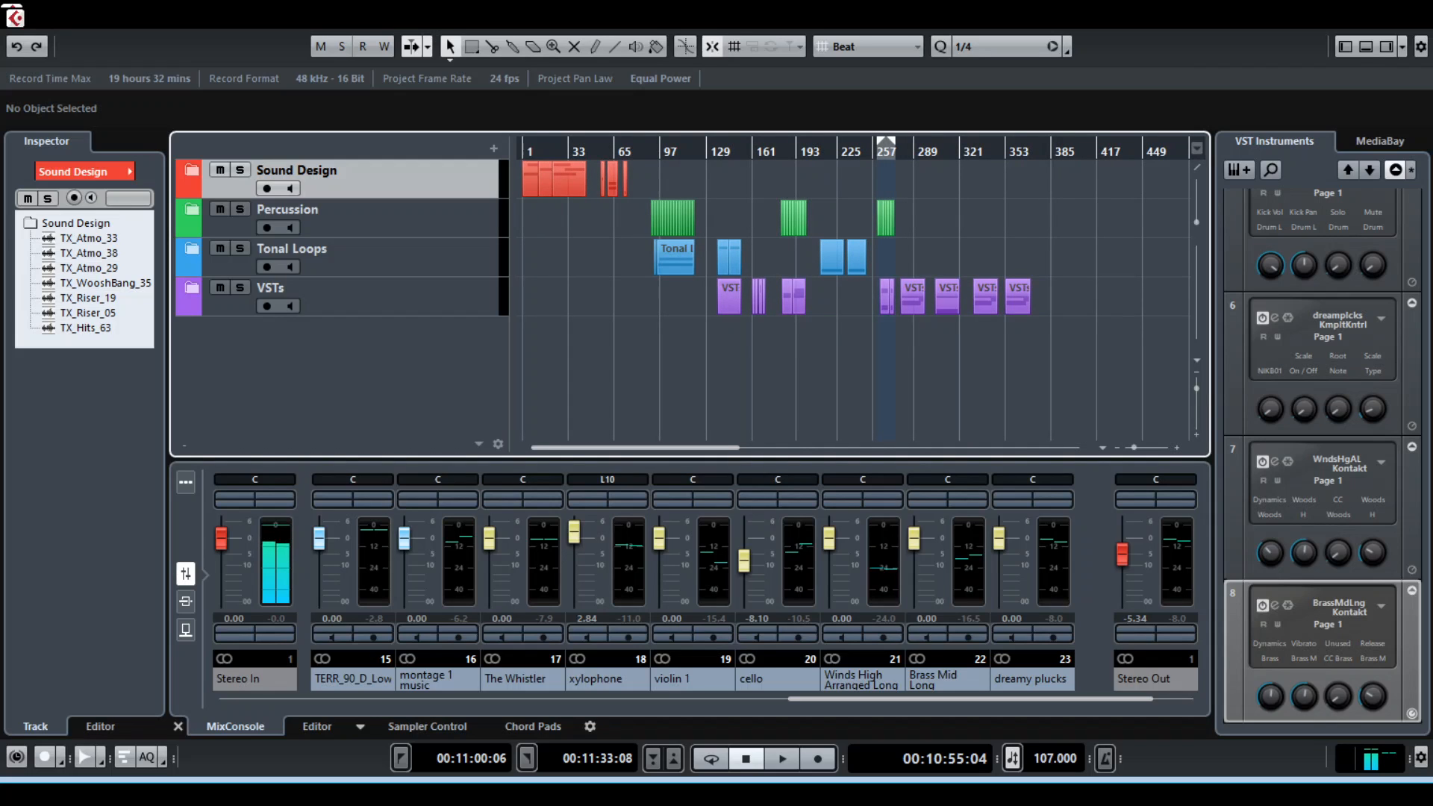
# Expand the VSTs folder and look through its instrument tracks across the arrangement
pyautogui.click(192, 288)
pyautogui.scroll(-3, 341, 300)
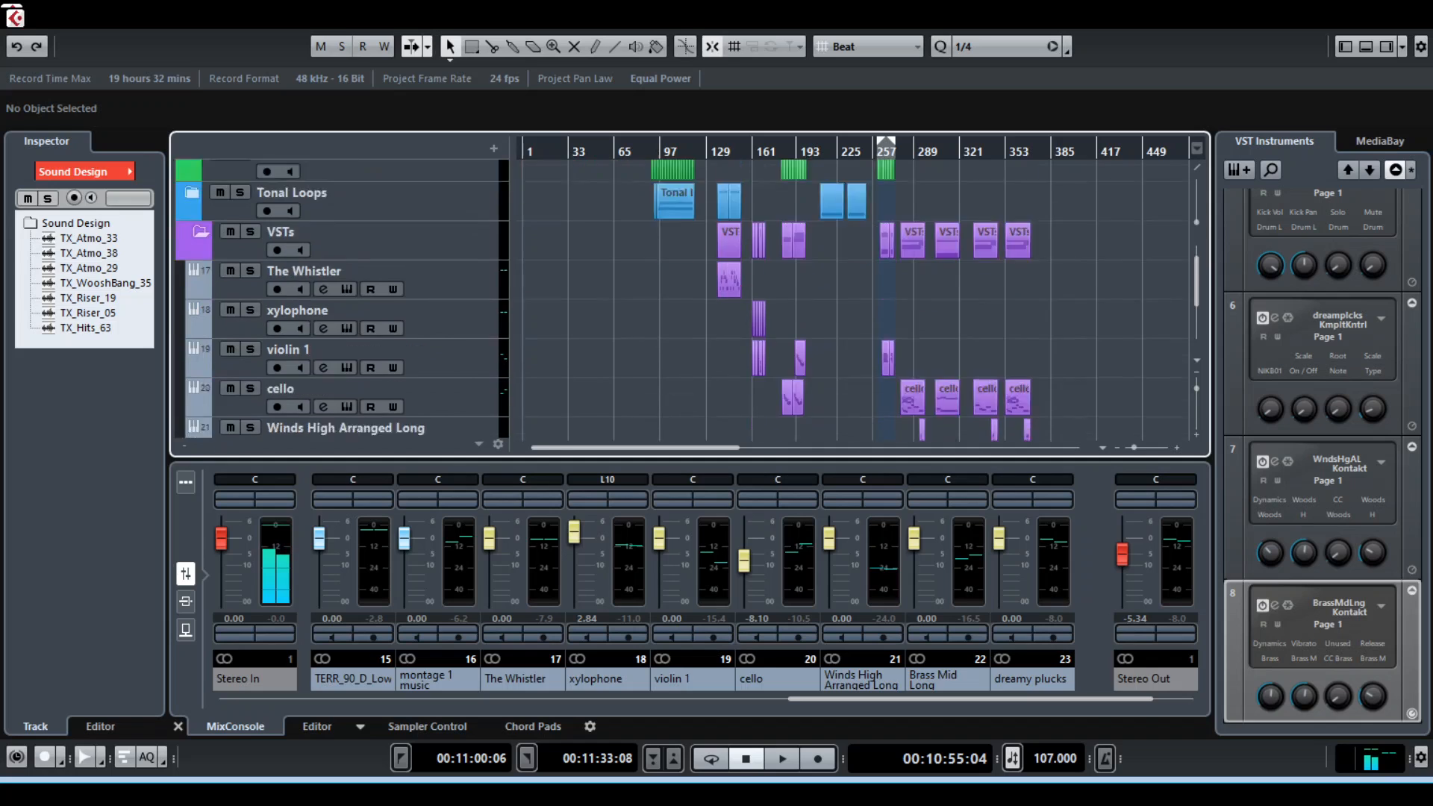
pyautogui.scroll(5, 342, 300)
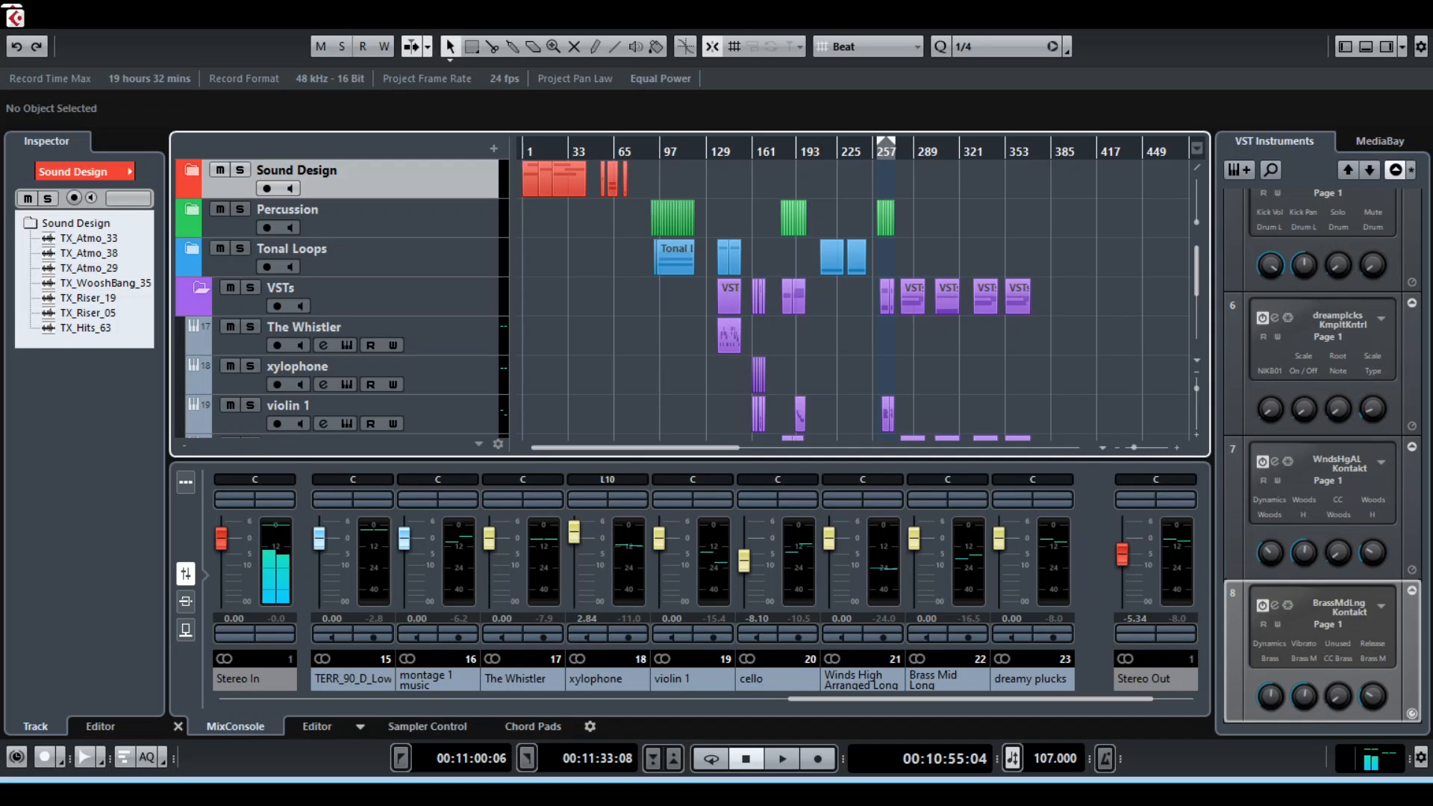
pyautogui.scroll(-5, 342, 300)
pyautogui.scroll(5, 342, 299)
pyautogui.scroll(-6, 342, 299)
pyautogui.scroll(3, 341, 299)
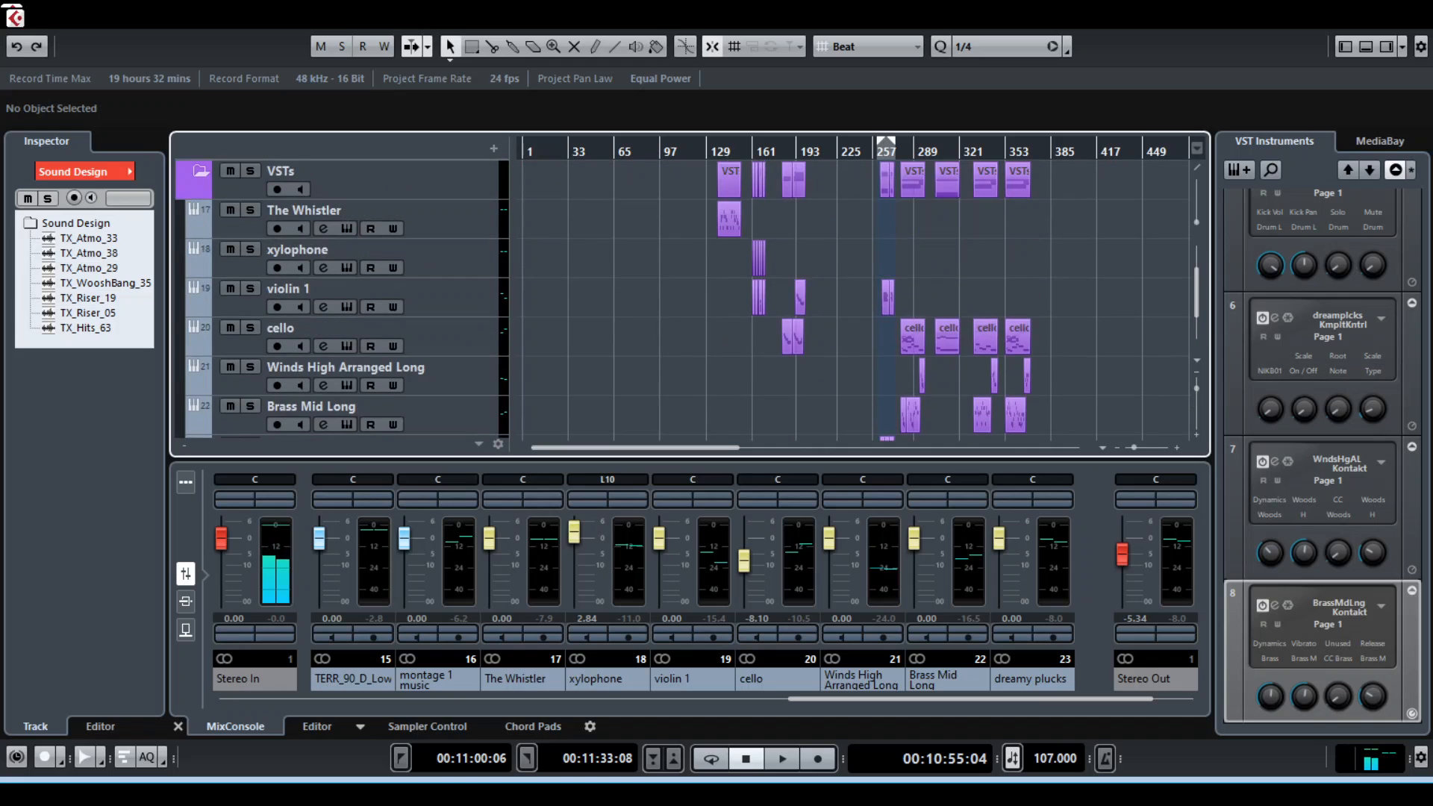
pyautogui.scroll(3, 342, 298)
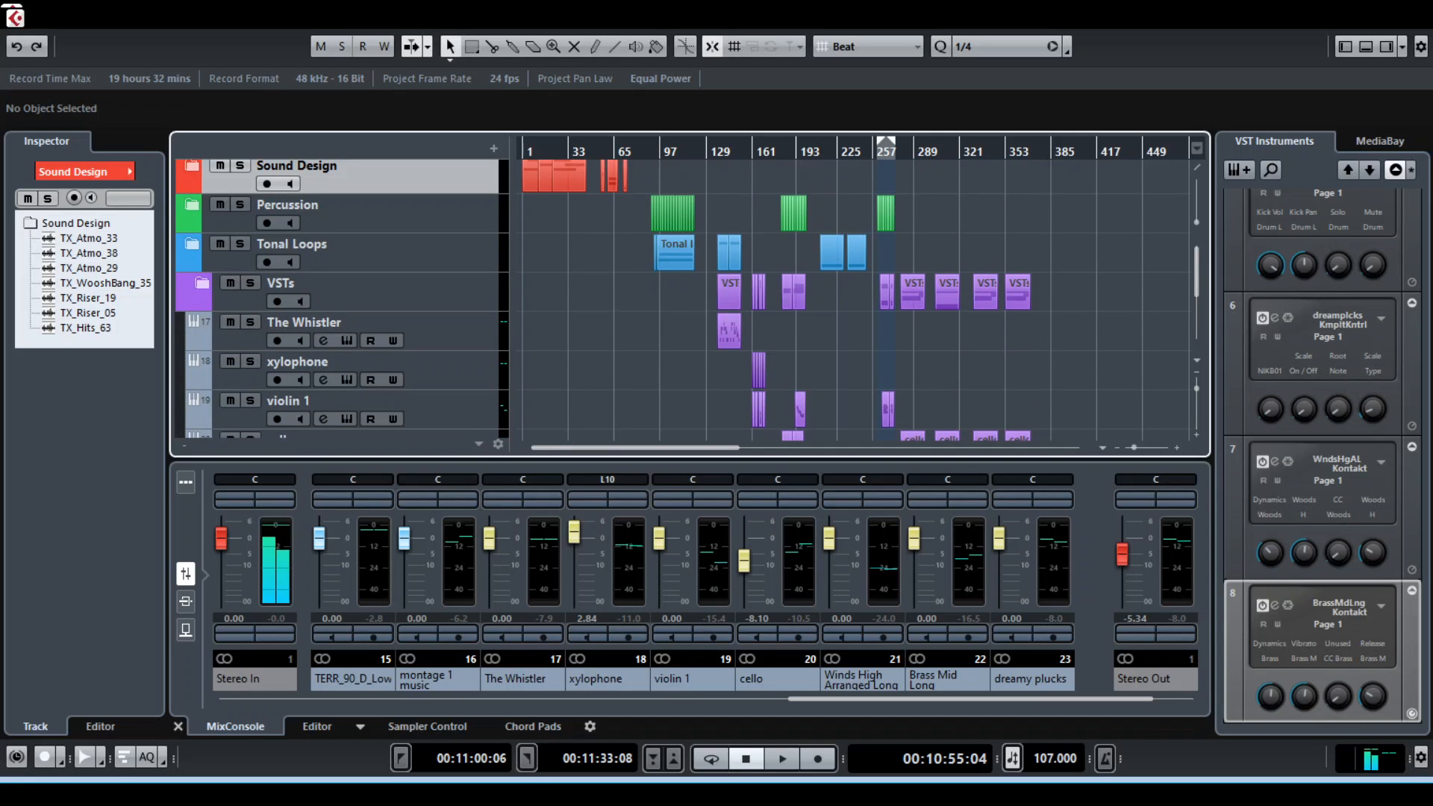
# Collapse and reopen the VSTs folder, and examine its instrument tracks down to Brass Low
pyautogui.click(202, 283)
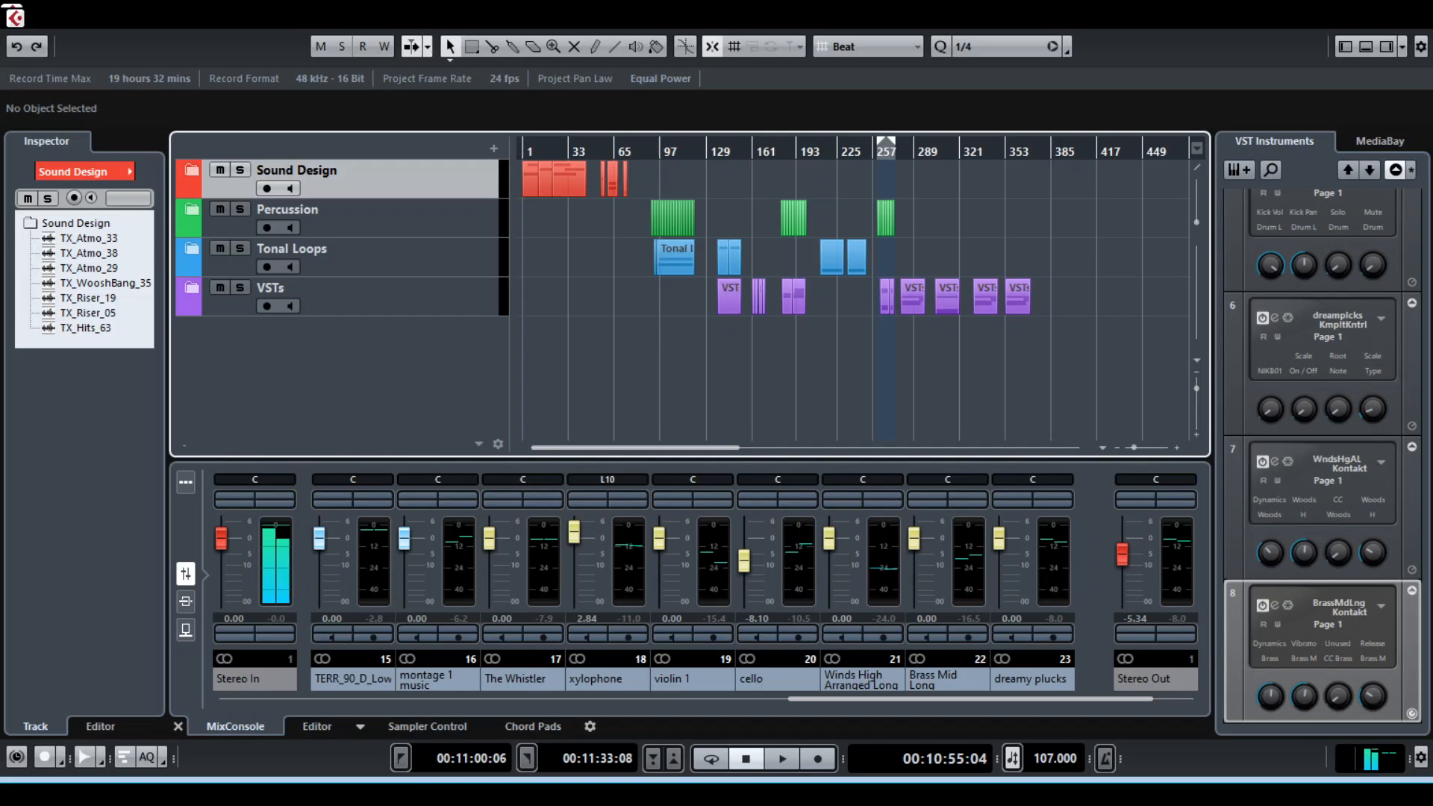
pyautogui.click(192, 288)
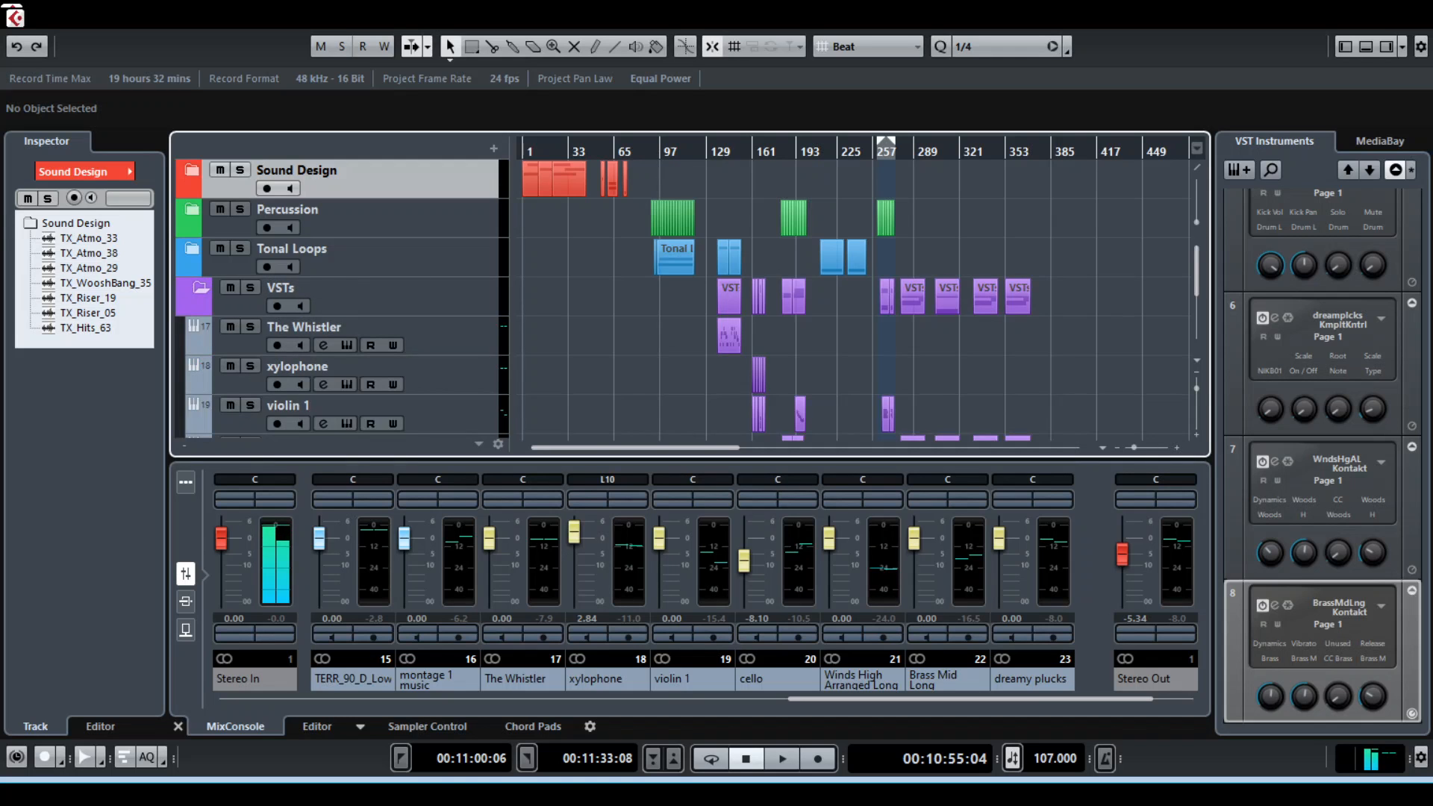
pyautogui.scroll(-3, 341, 299)
pyautogui.scroll(-3, 341, 299)
pyautogui.scroll(8, 342, 299)
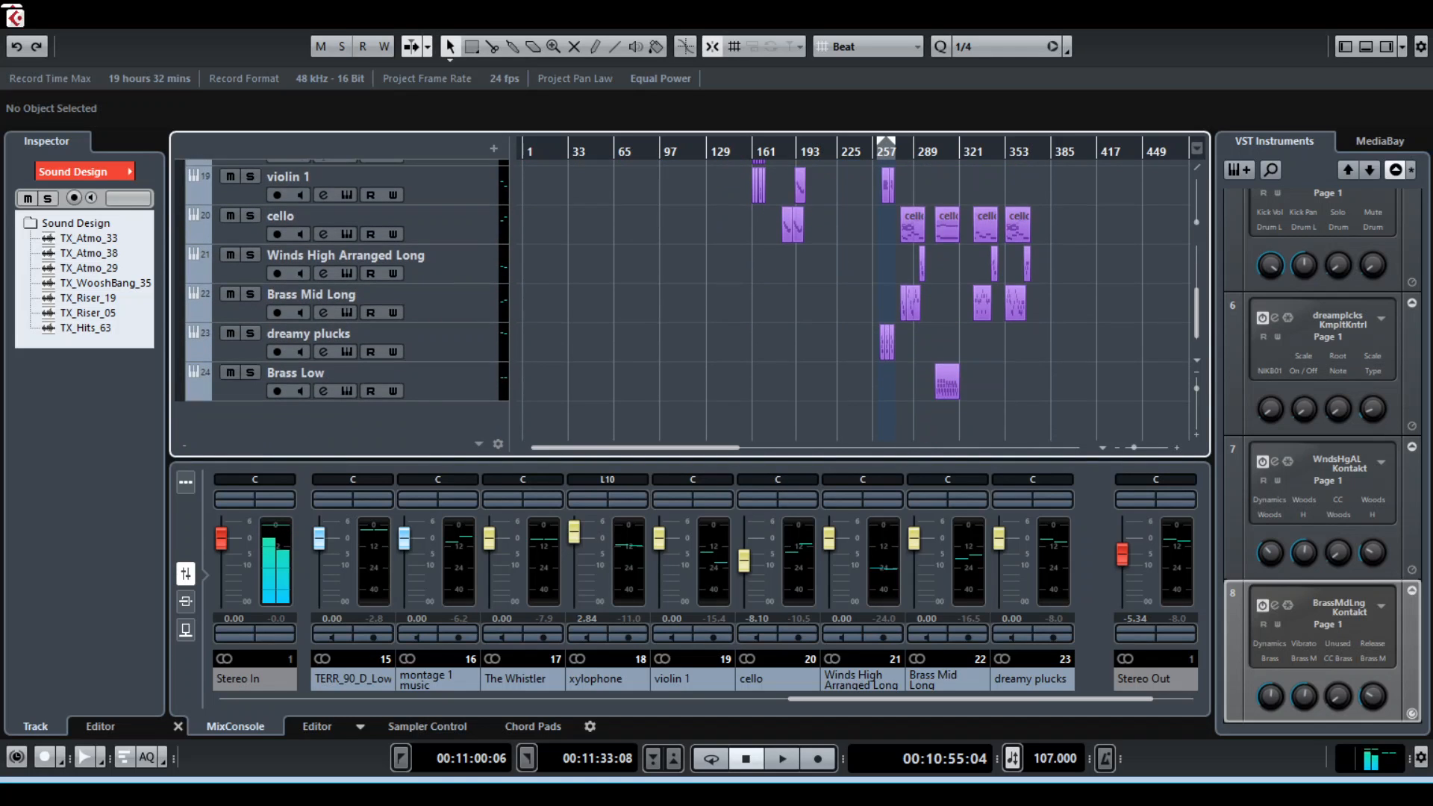
# Examine the violin 1 and dreamy plucks parts in the locator range around bars 261 to 273, comparing them with the folder tracks above
pyautogui.scroll(-6, 341, 298)
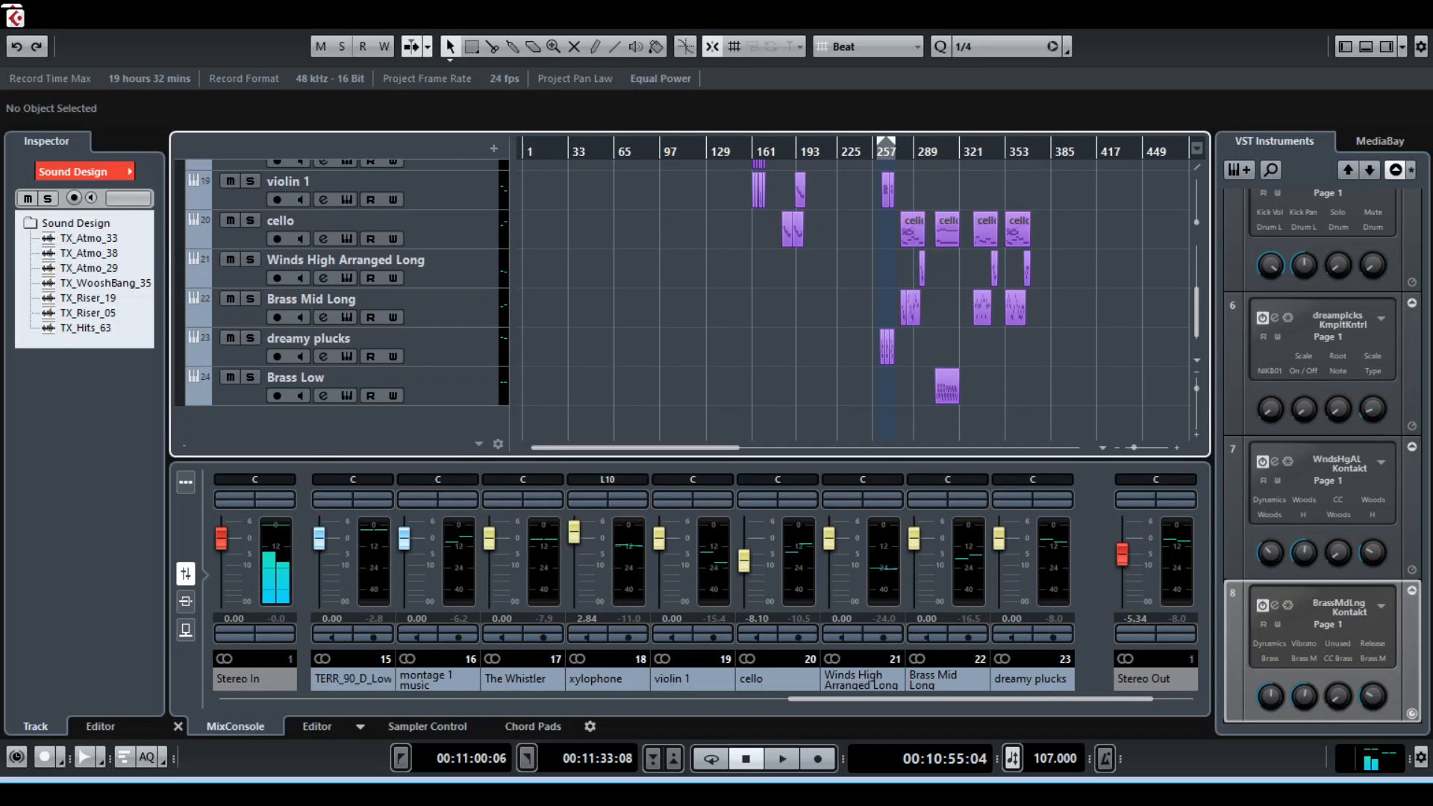
pyautogui.press('h')
pyautogui.press('h')
pyautogui.press('h')
pyautogui.press('h')
pyautogui.press('h')
pyautogui.press('h')
pyautogui.press('h')
pyautogui.press('h')
pyautogui.press('h')
pyautogui.press('g')
pyautogui.press('g')
pyautogui.press('g')
pyautogui.press('h')
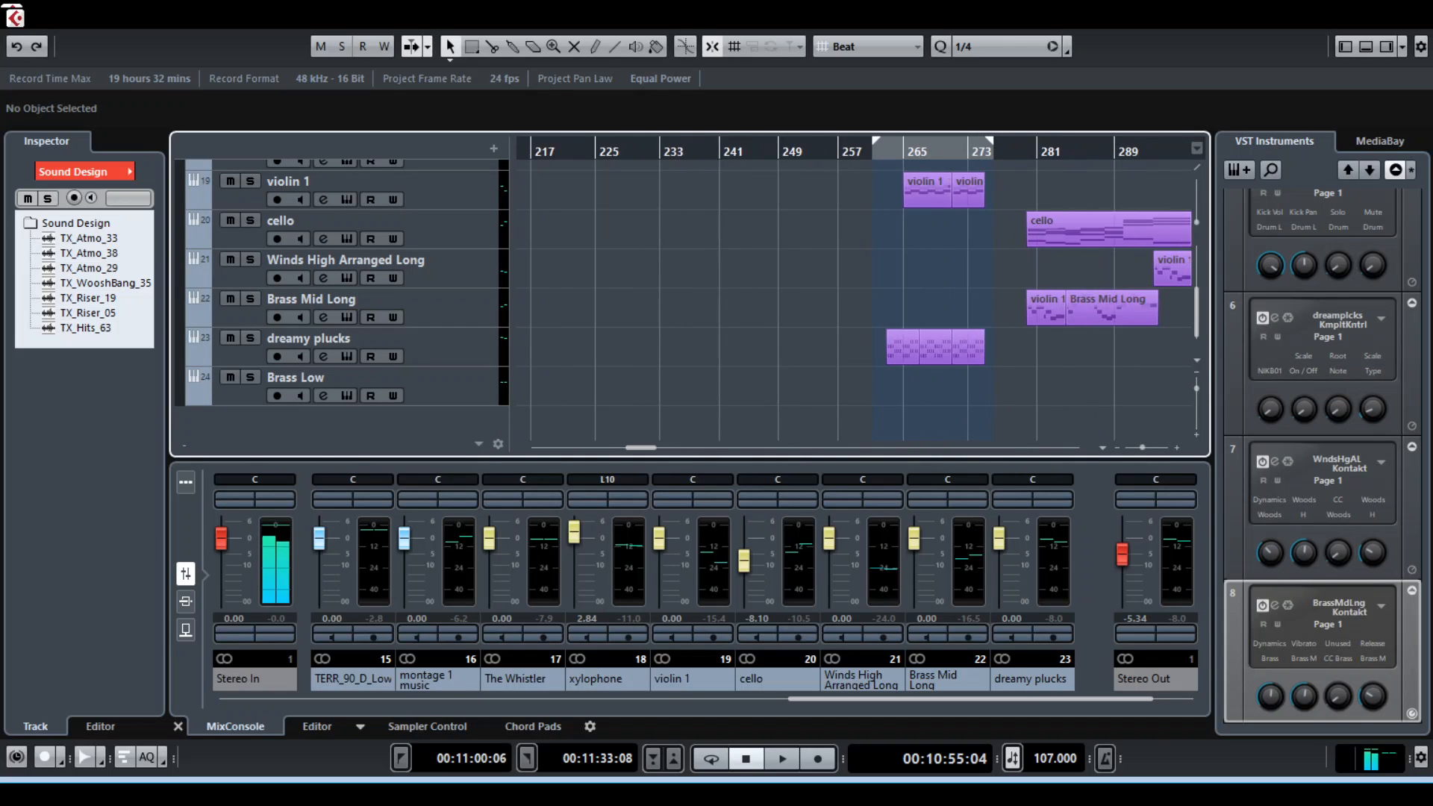
pyautogui.scroll(6, 341, 298)
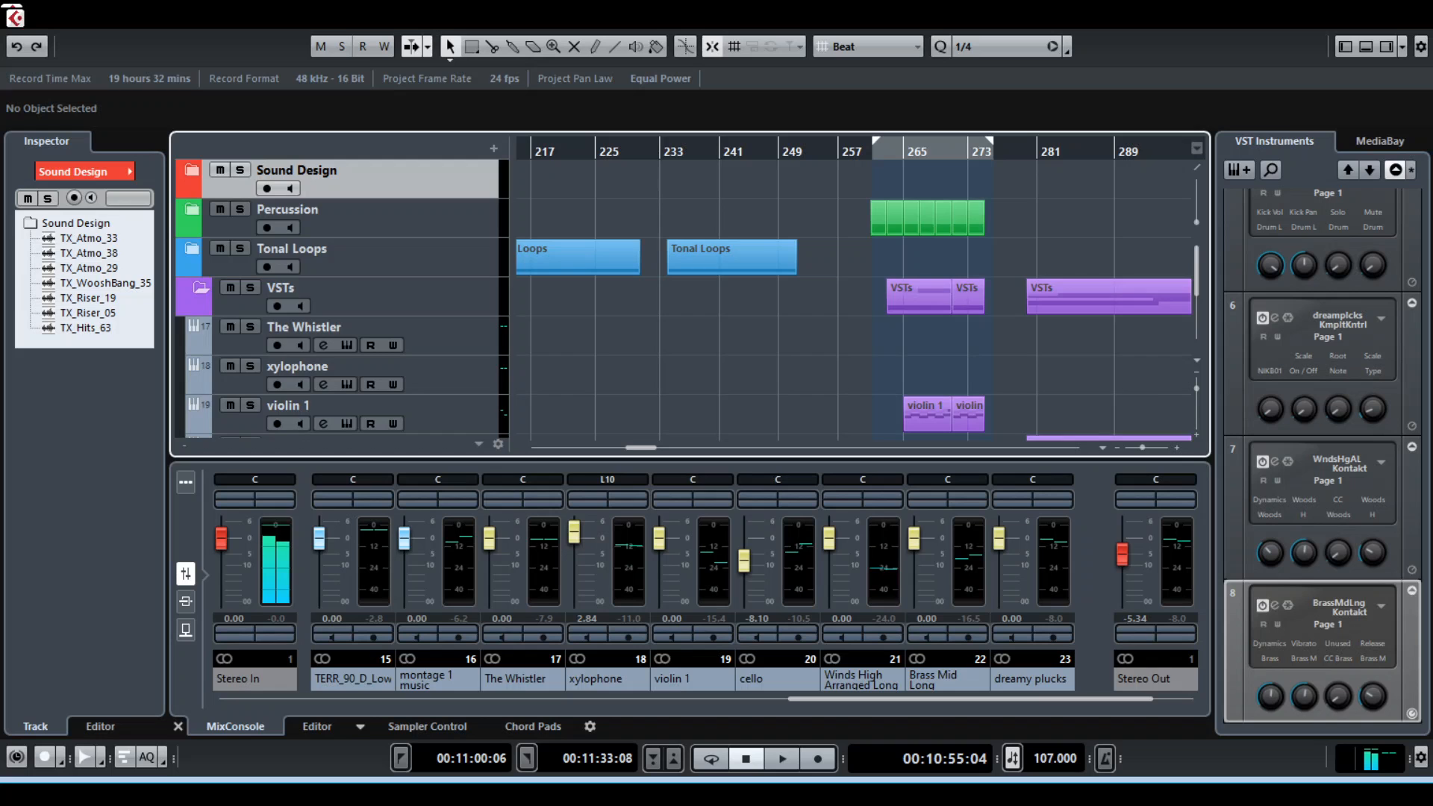
pyautogui.scroll(-3, 683, 299)
pyautogui.scroll(3, 683, 299)
pyautogui.scroll(-3, 683, 298)
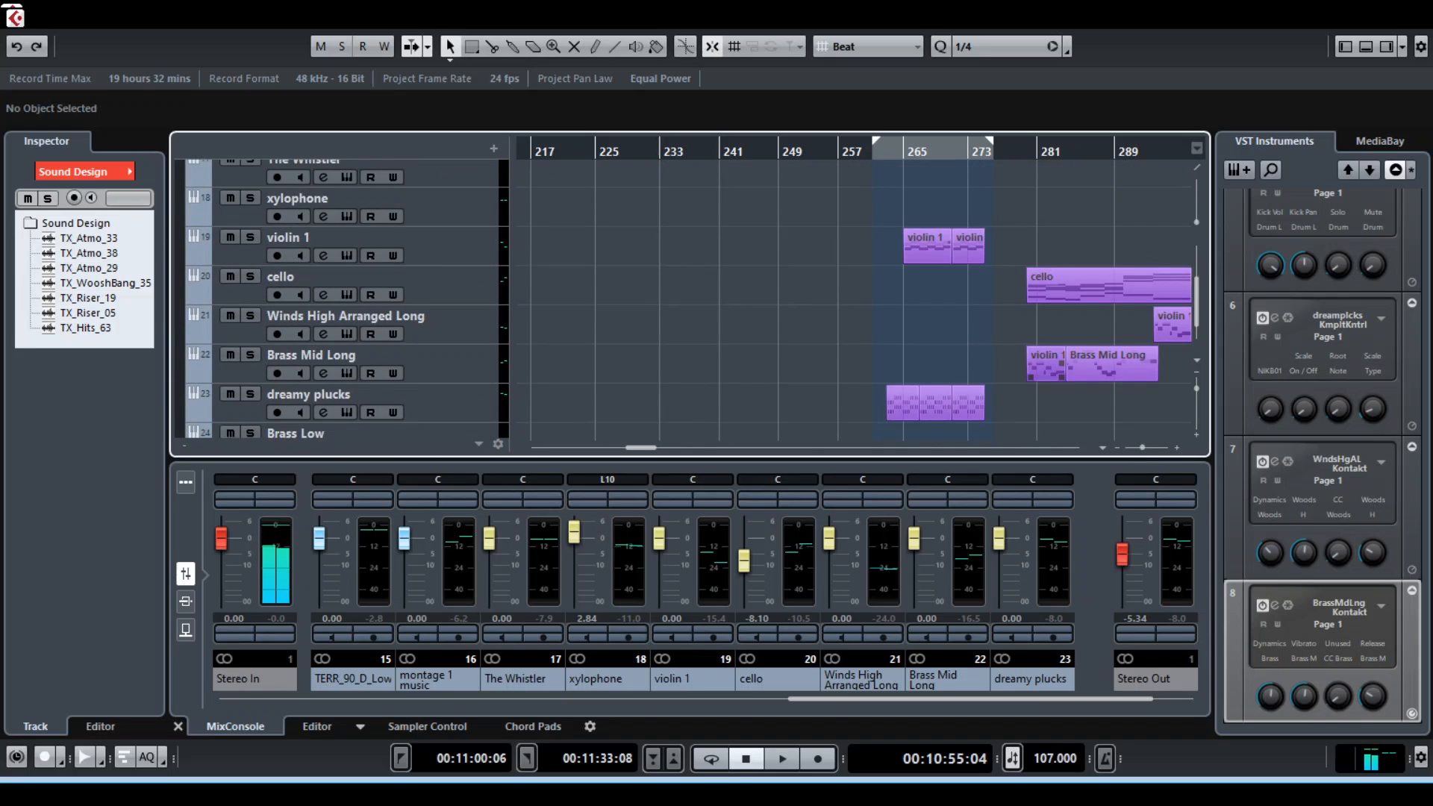
pyautogui.scroll(5, 683, 299)
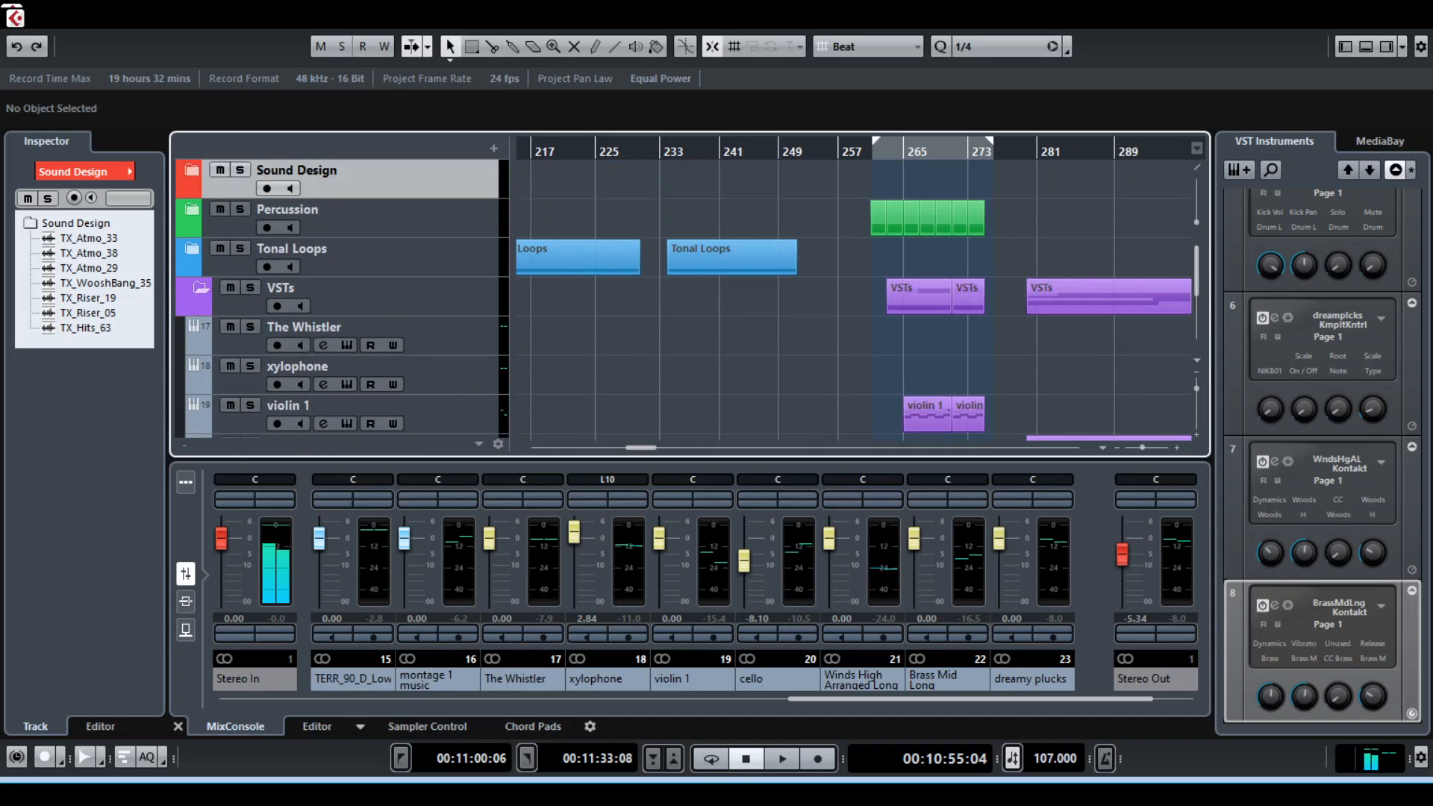
pyautogui.scroll(-5, 683, 299)
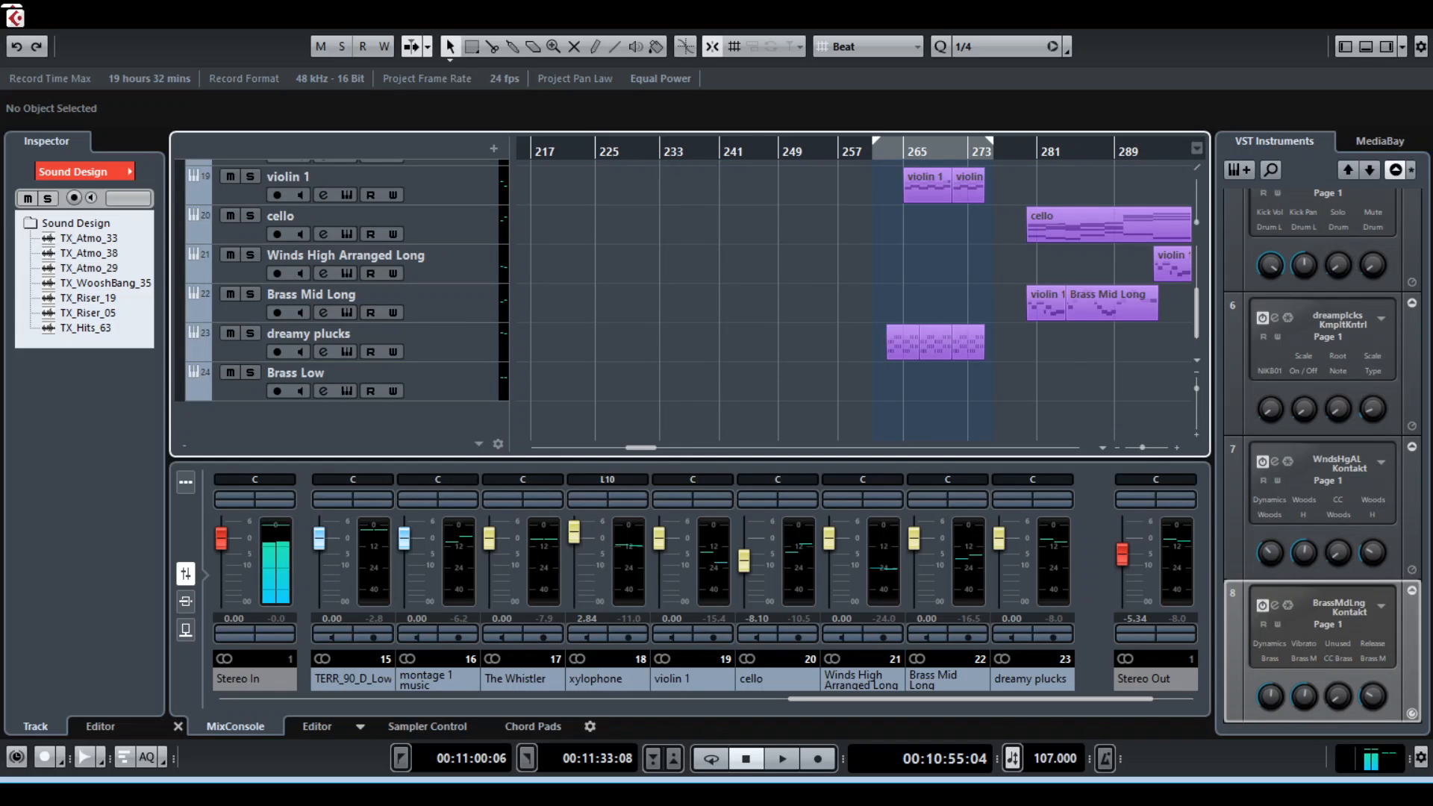
# Collapse the VSTs folder and set both locators to the project start at 00:00:00:00
pyautogui.press('g')
pyautogui.press('g')
pyautogui.scroll(1, 683, 298)
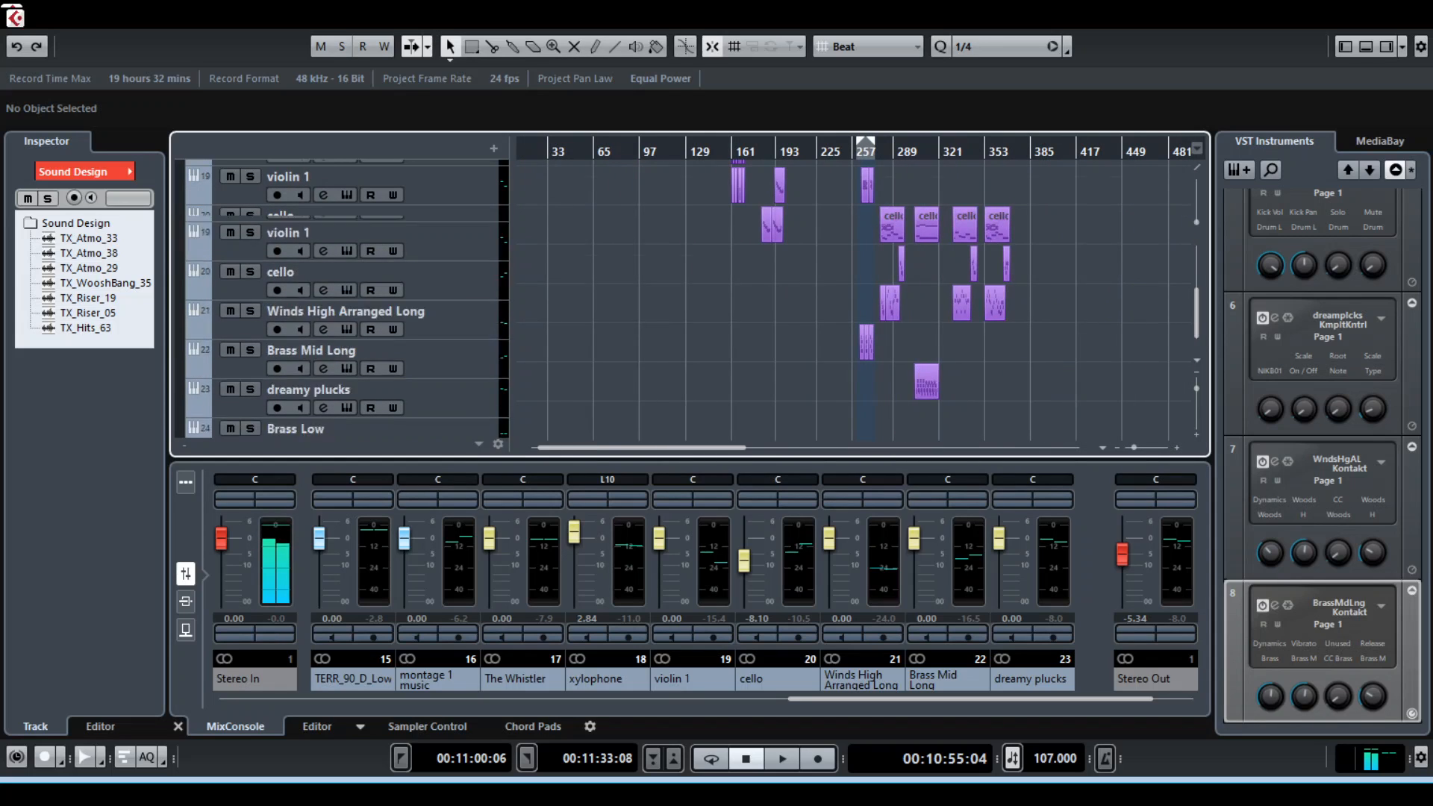
pyautogui.scroll(4, 683, 298)
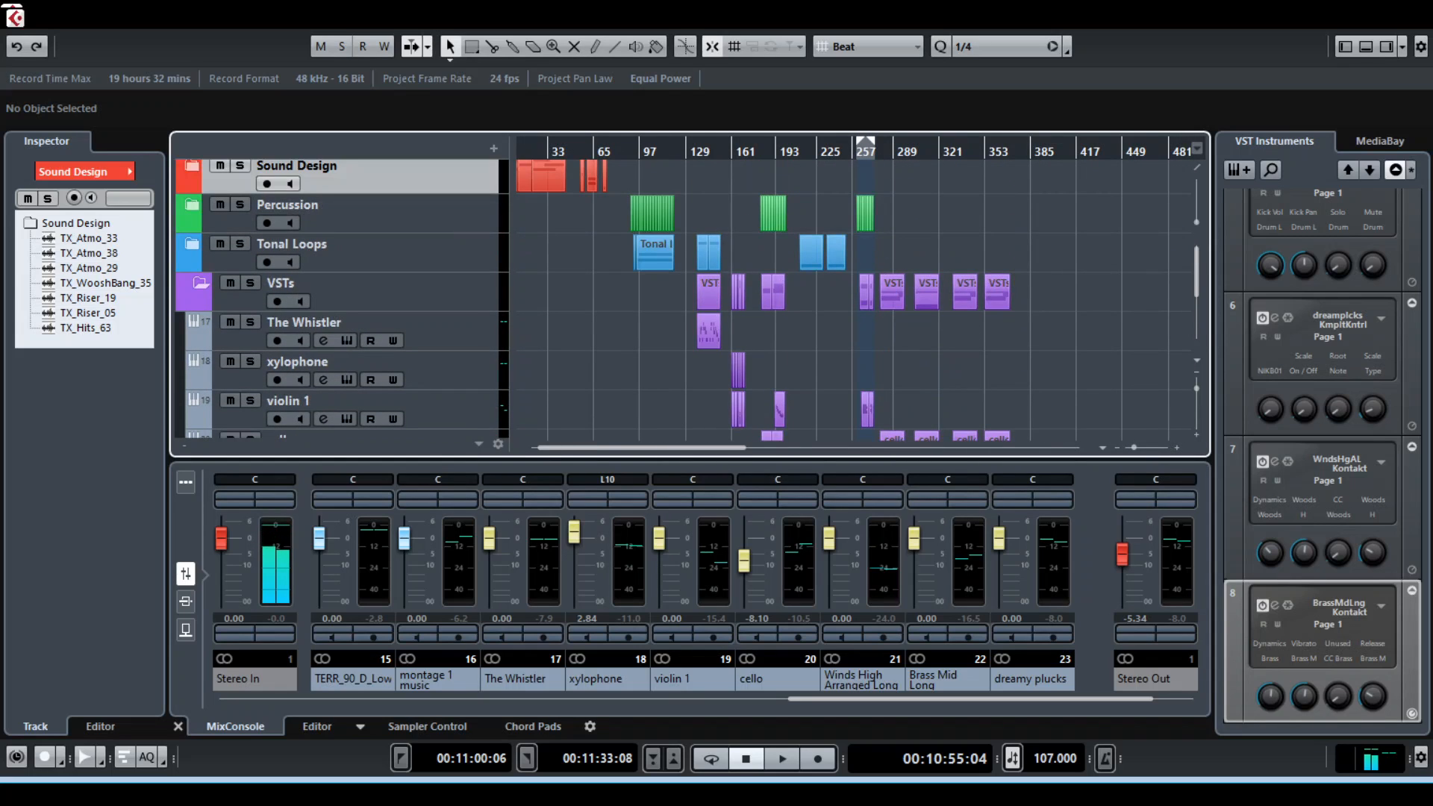
pyautogui.scroll(-5, 683, 299)
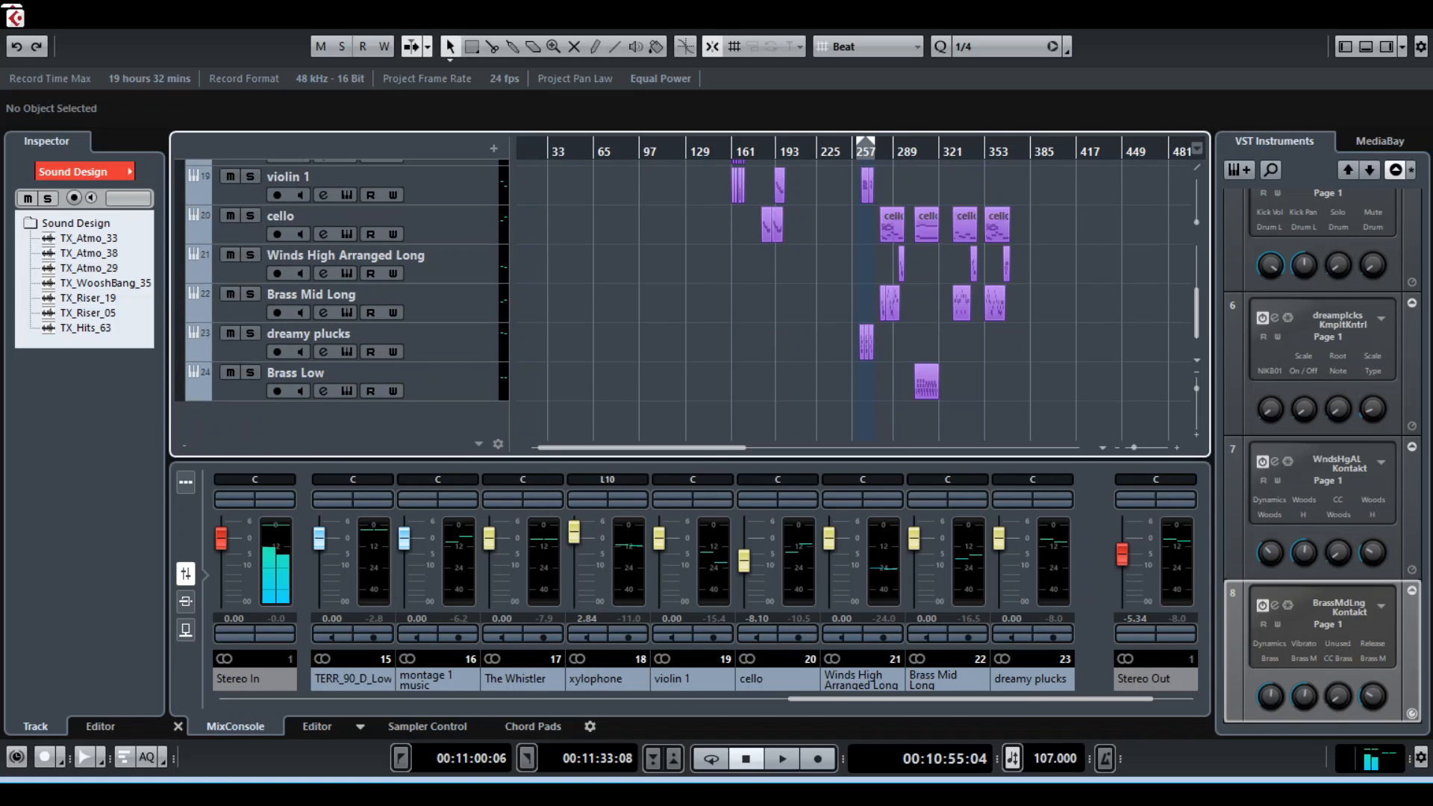
pyautogui.scroll(5, 344, 298)
pyautogui.click(191, 287)
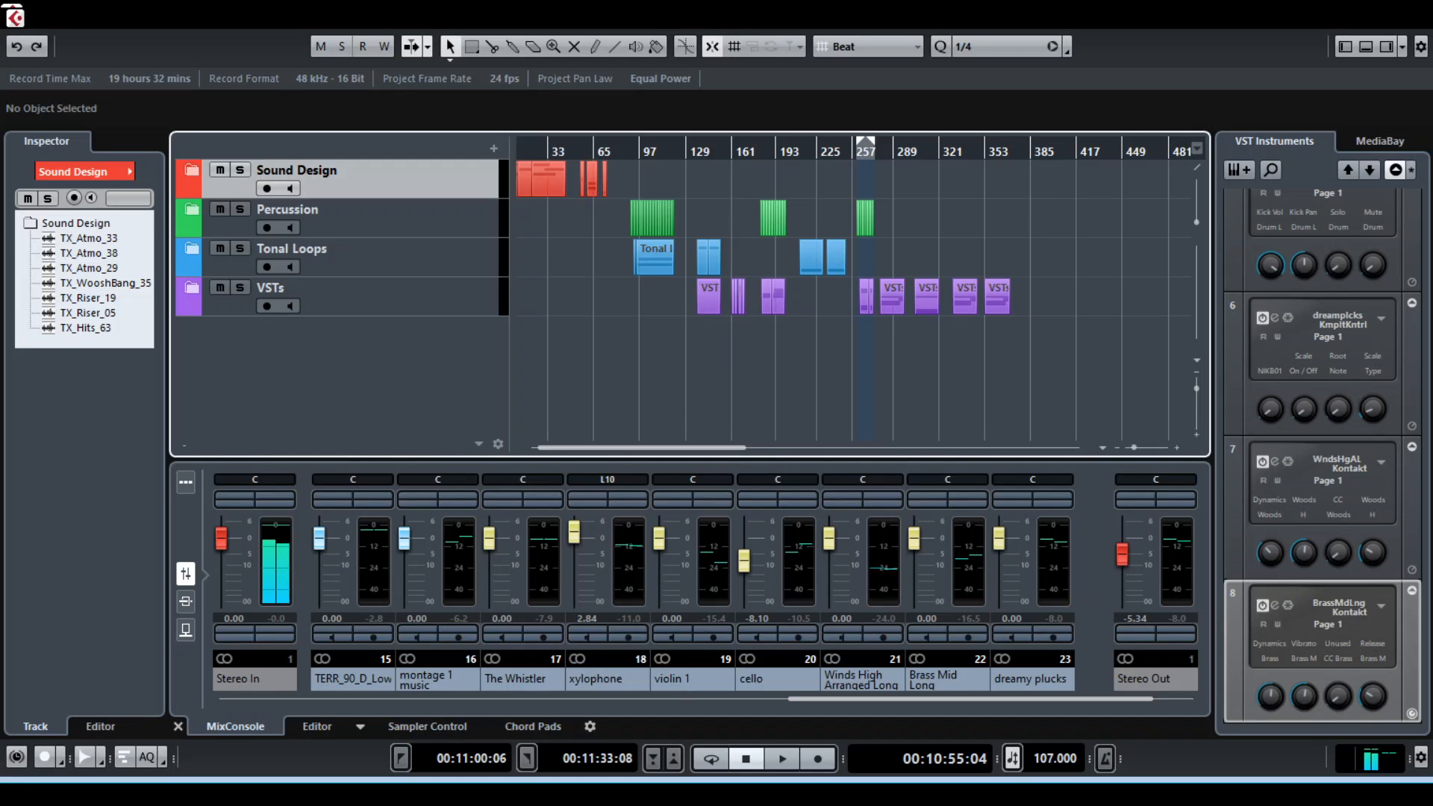
pyautogui.hscroll(-1, 854, 298)
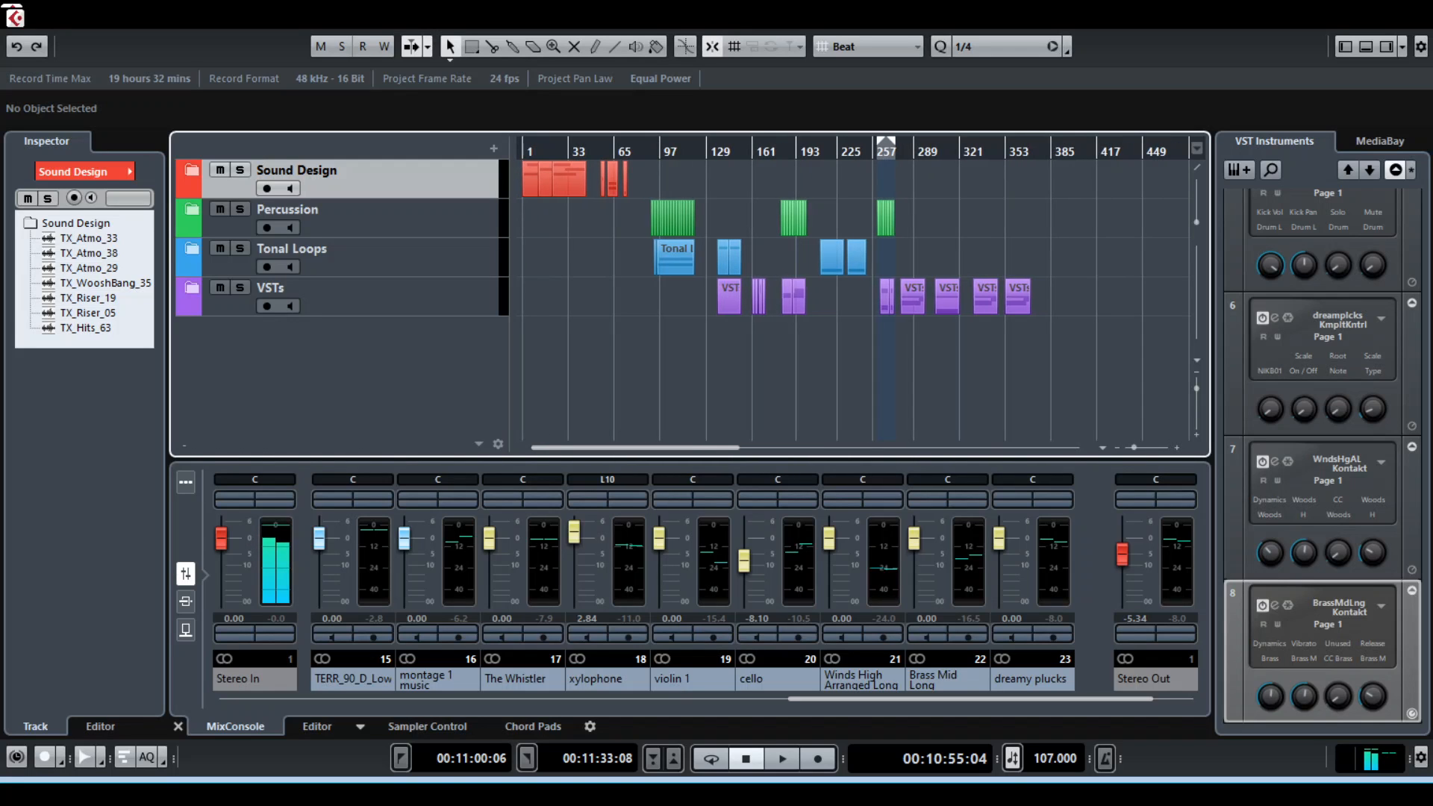
pyautogui.moveTo(524, 141); pyautogui.dragTo(526, 141)
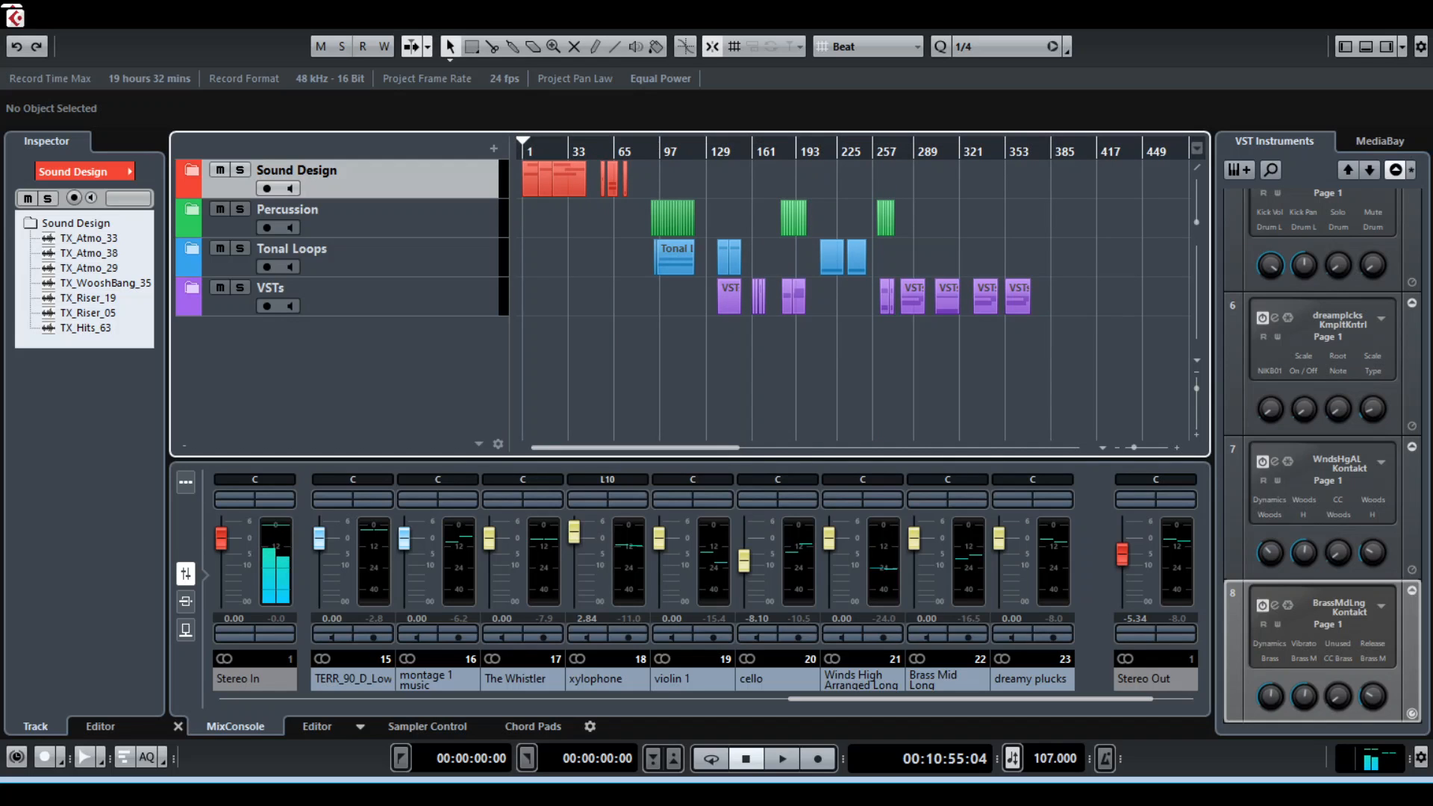
# Examine how the Percussion, Tonal Loops and VSTs parts are laid out in the middle and later sections of the arrangement
pyautogui.press('h')
pyautogui.press('h')
pyautogui.press('h')
pyautogui.press('h')
pyautogui.press('h')
pyautogui.press('h')
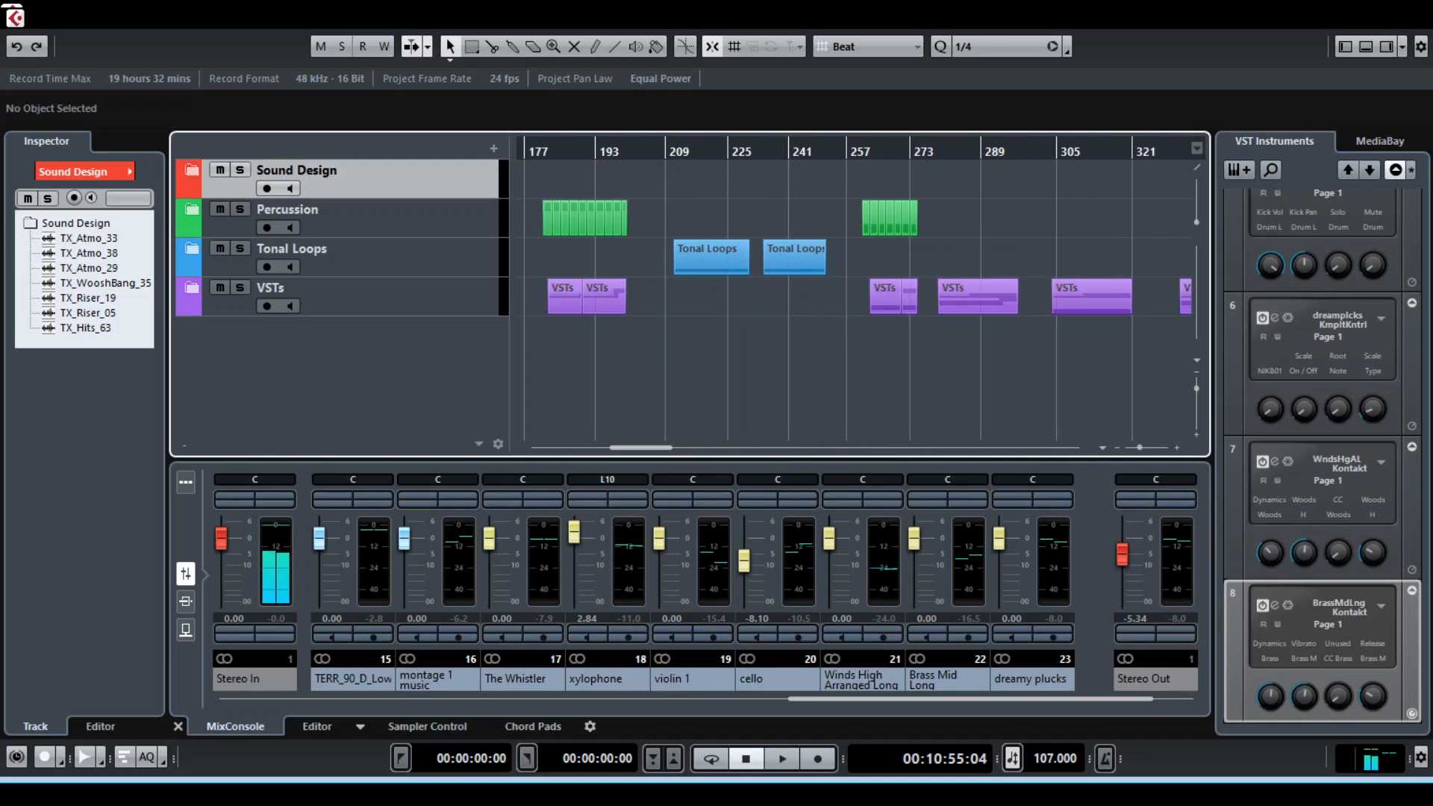
pyautogui.press('g')
pyautogui.press('g')
pyautogui.press('g')
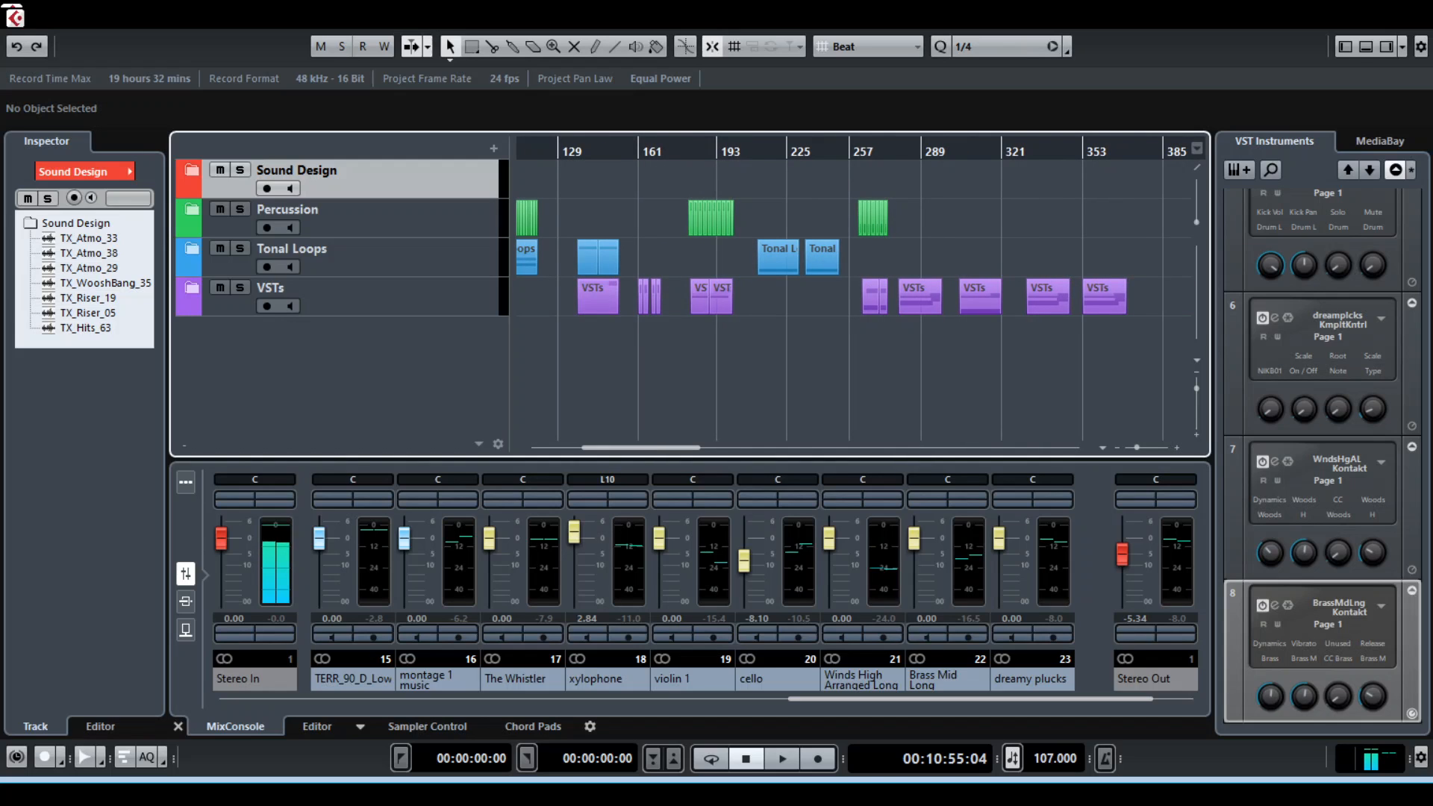
pyautogui.hscroll(-8, 854, 299)
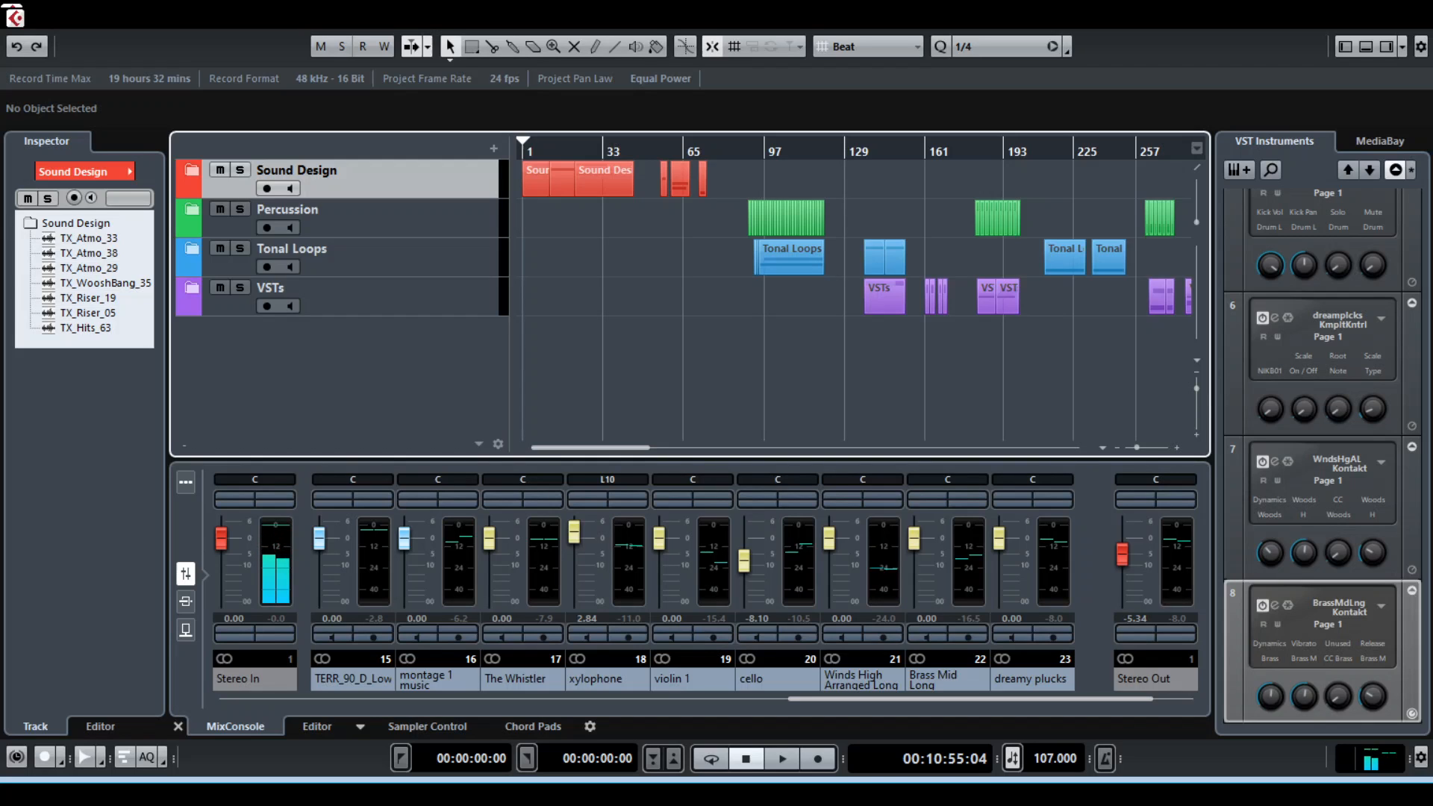
pyautogui.press('g')
pyautogui.press('g')
pyautogui.press('h')
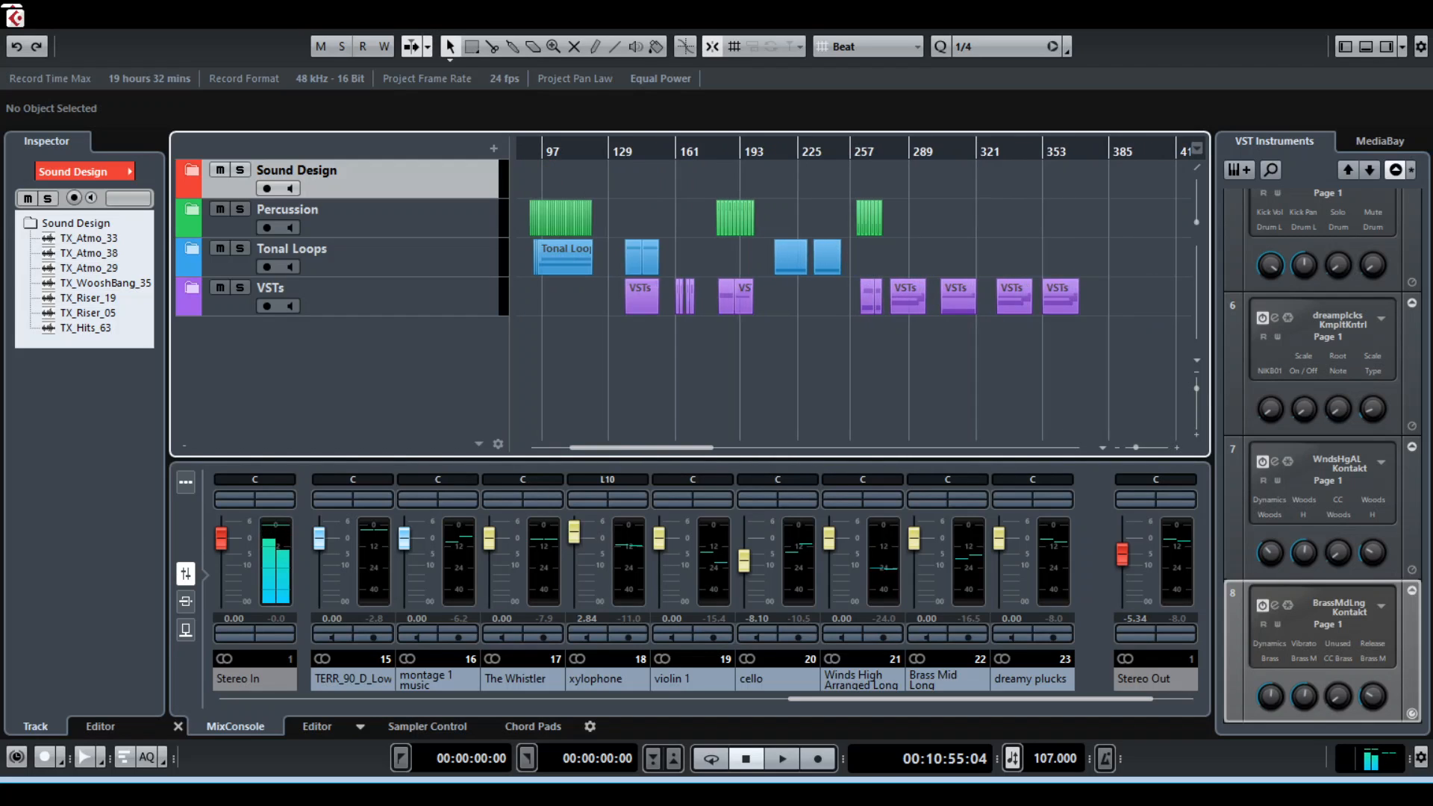
# Compare the opening Sound Design parts with the later folder parts, finishing with the whole arrangement in view from bar 1
pyautogui.hscroll(-3, 855, 298)
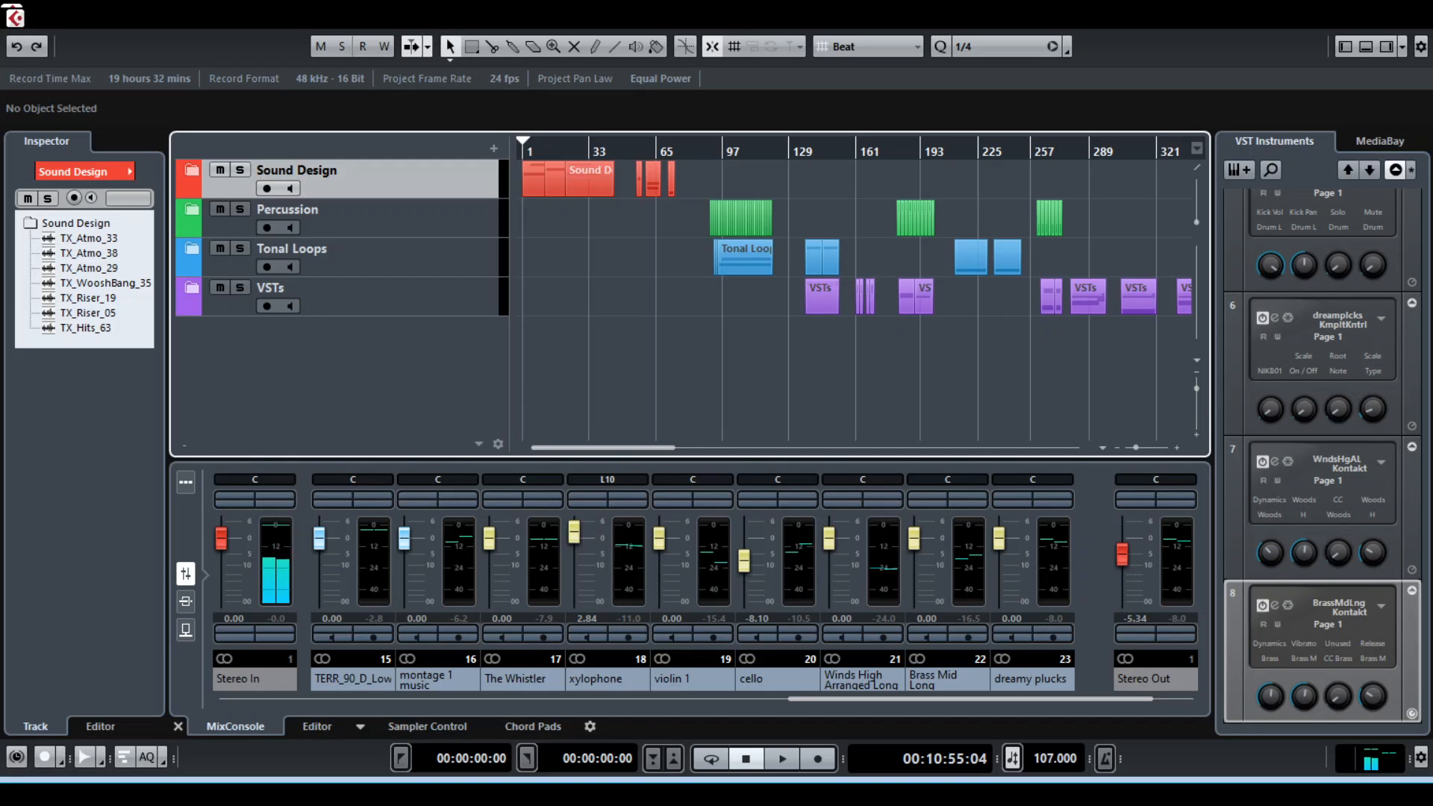
pyautogui.hscroll(3, 855, 299)
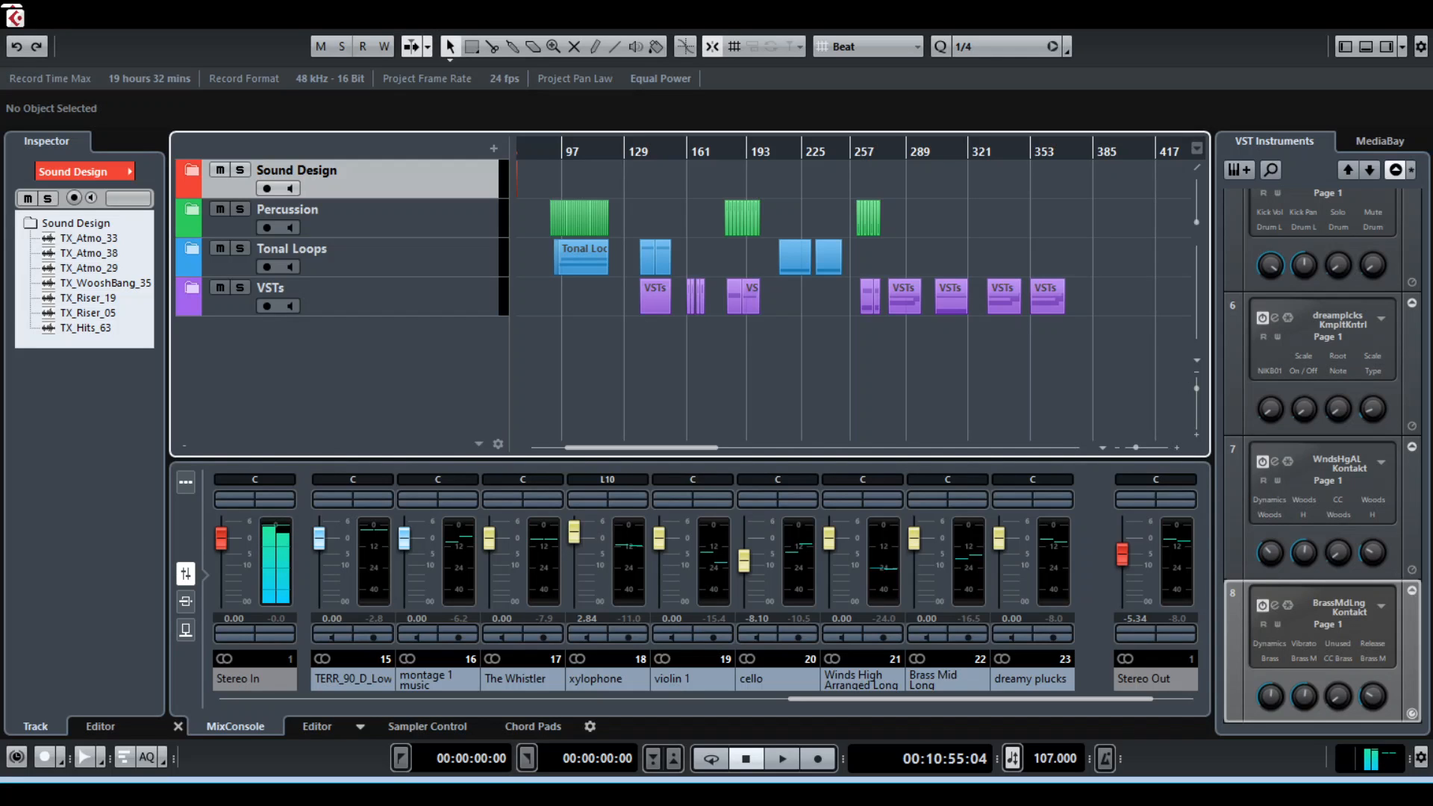
pyautogui.hscroll(-3, 855, 298)
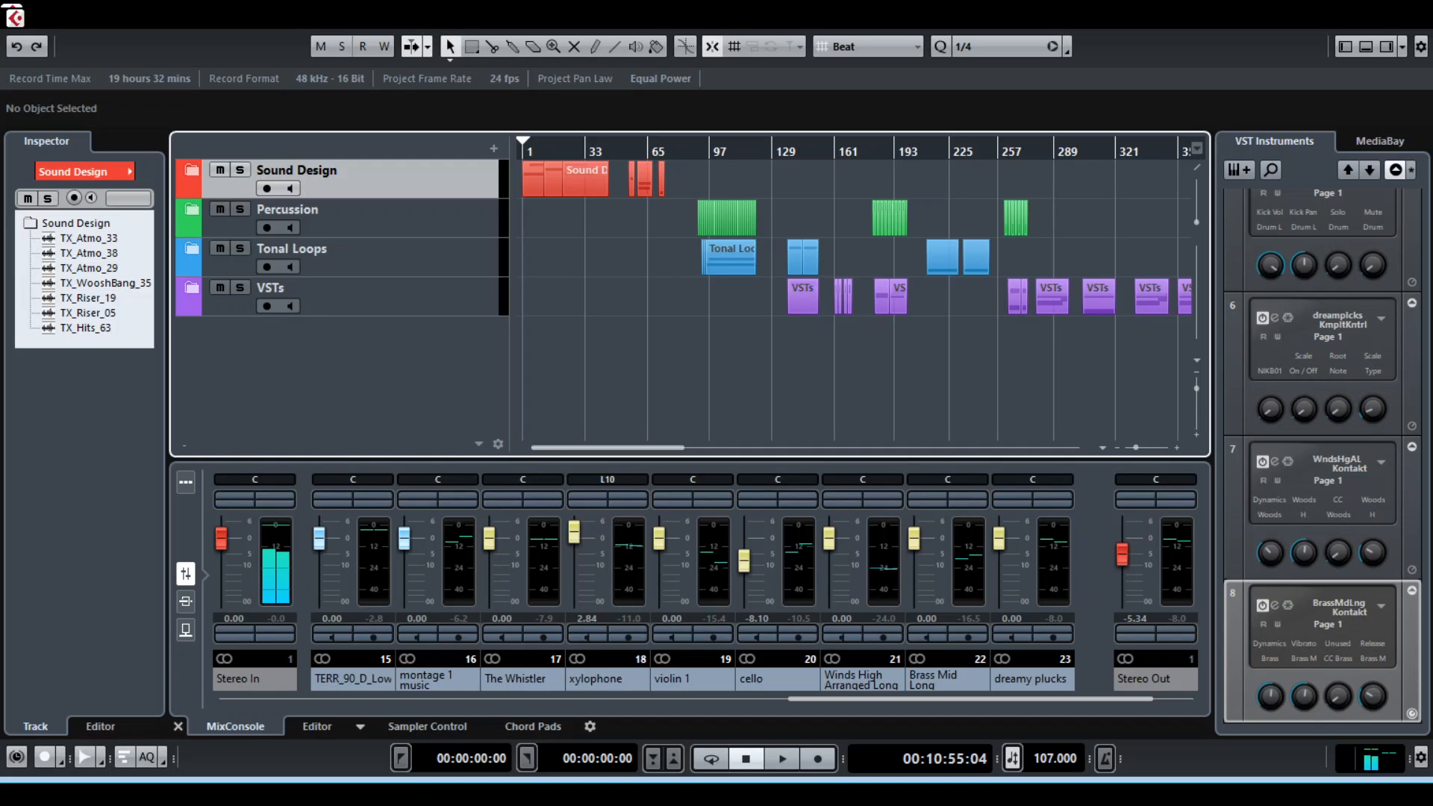
pyautogui.hscroll(3, 854, 299)
pyautogui.hscroll(-3, 855, 298)
pyautogui.press('g')
pyautogui.press('h')
pyautogui.press('h')
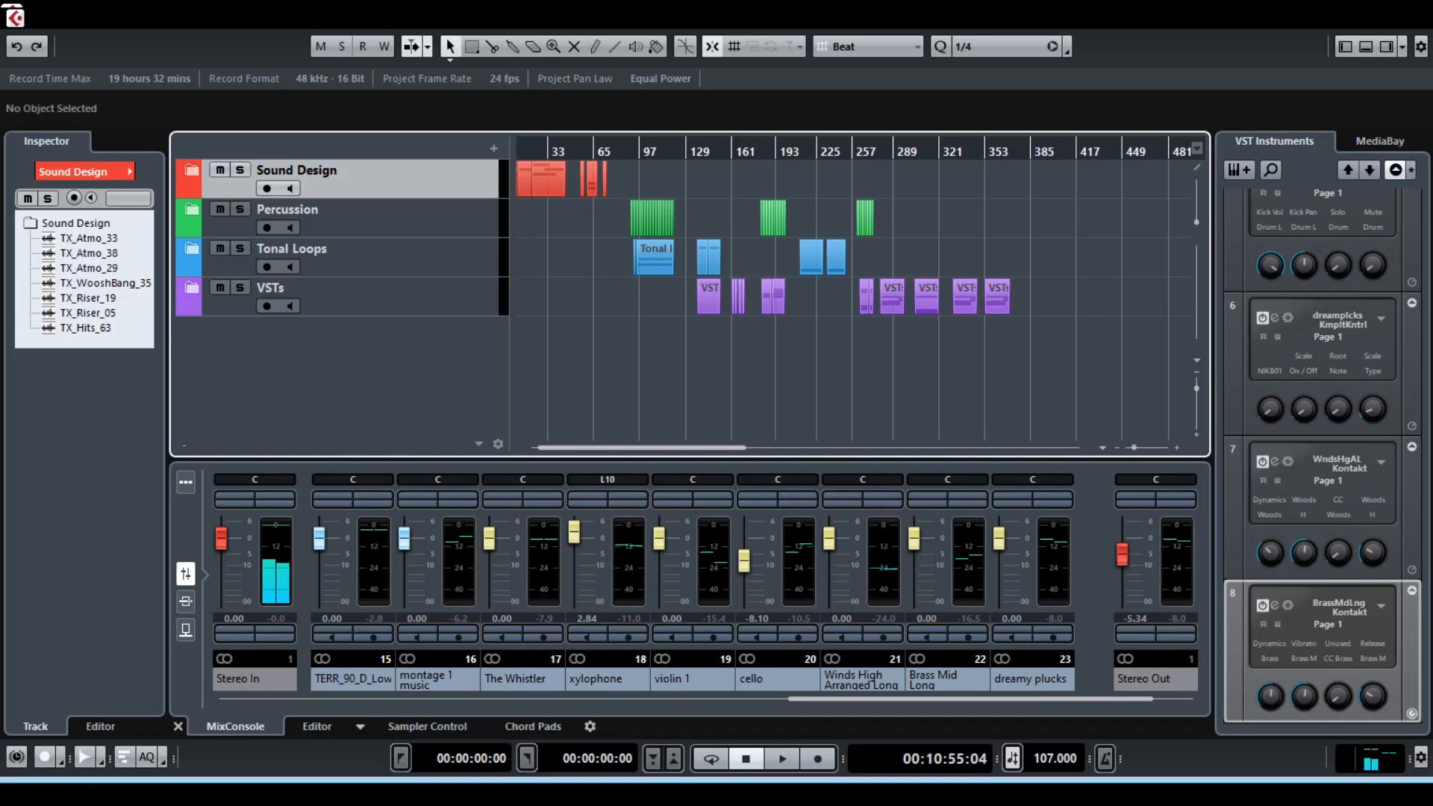
pyautogui.hscroll(-1, 853, 299)
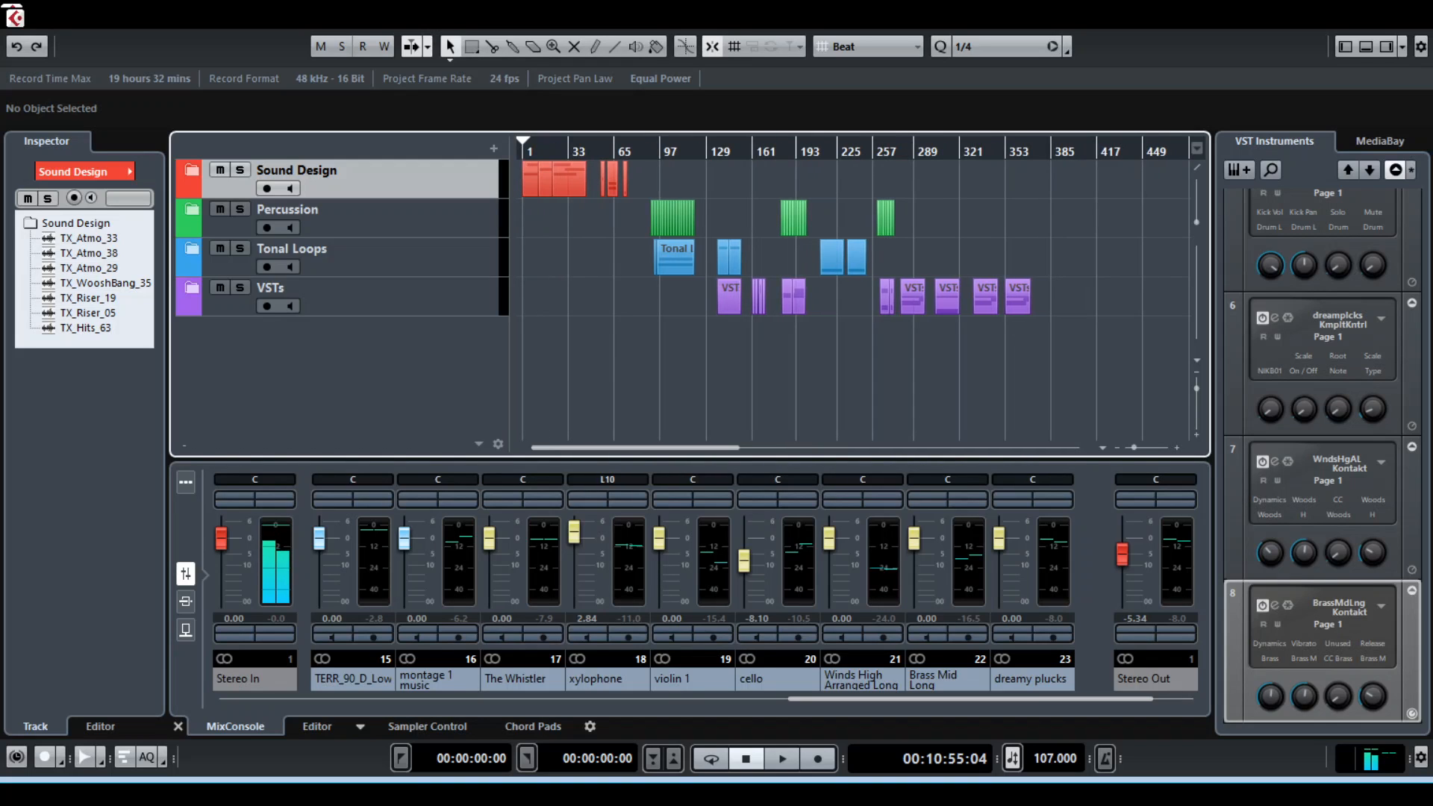